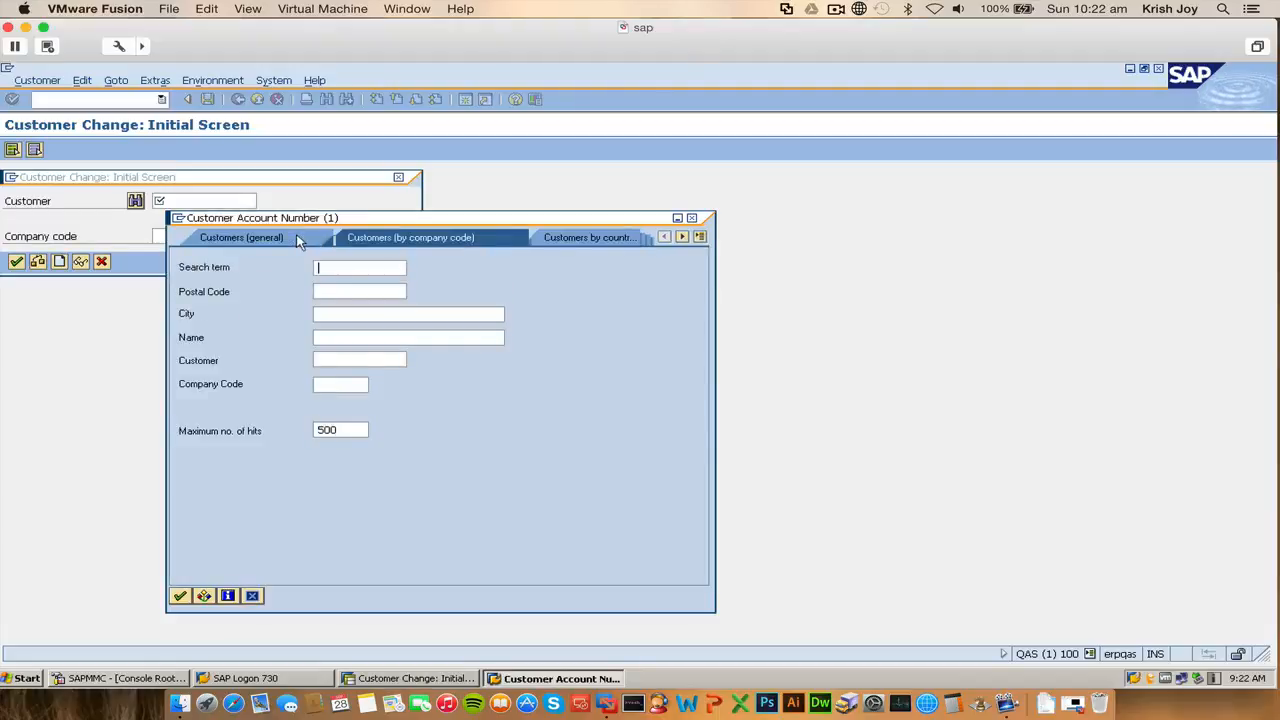
- Search for customers by company code CW01 and pick the sixth customer in the results for changing
{"action": "left_click", "coordinate": [700, 237]}
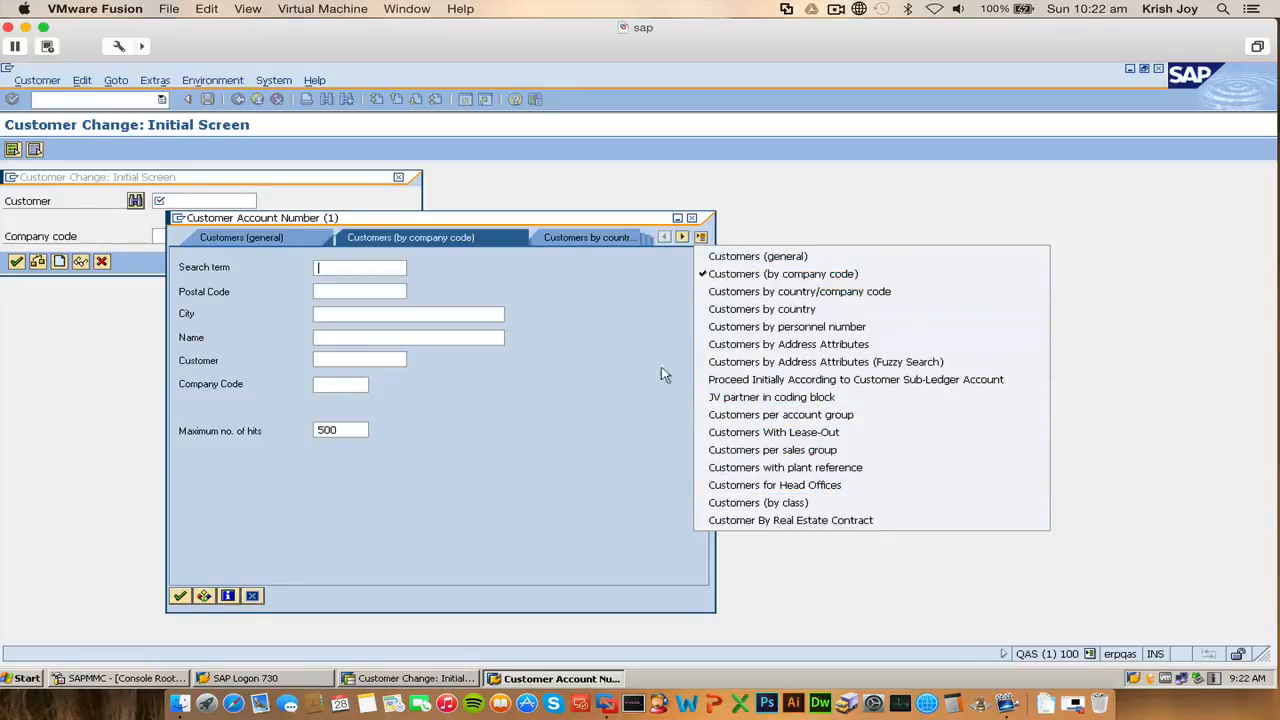
{"action": "left_click", "coordinate": [540, 406]}
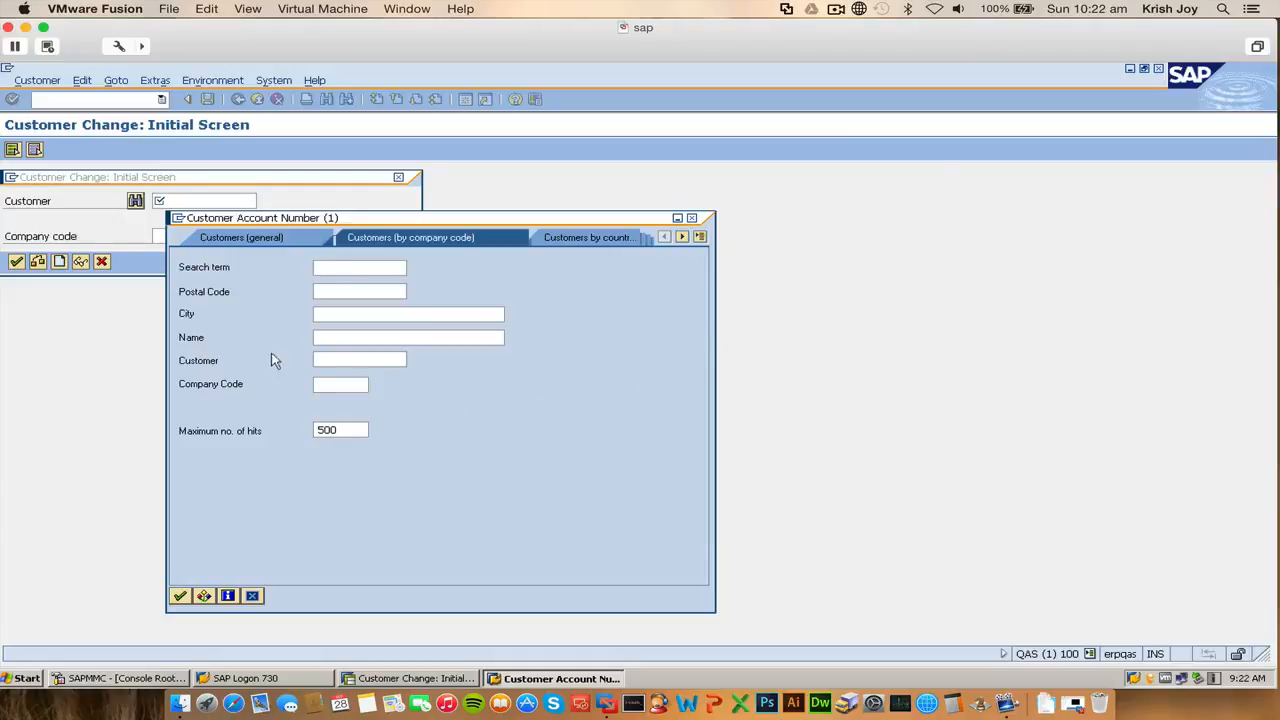
{"action": "left_click", "coordinate": [364, 386]}
{"action": "type", "text": "CQ"}
{"action": "key", "text": "BackSpace"}
{"action": "type", "text": "W"}
{"action": "key", "text": "Return"}
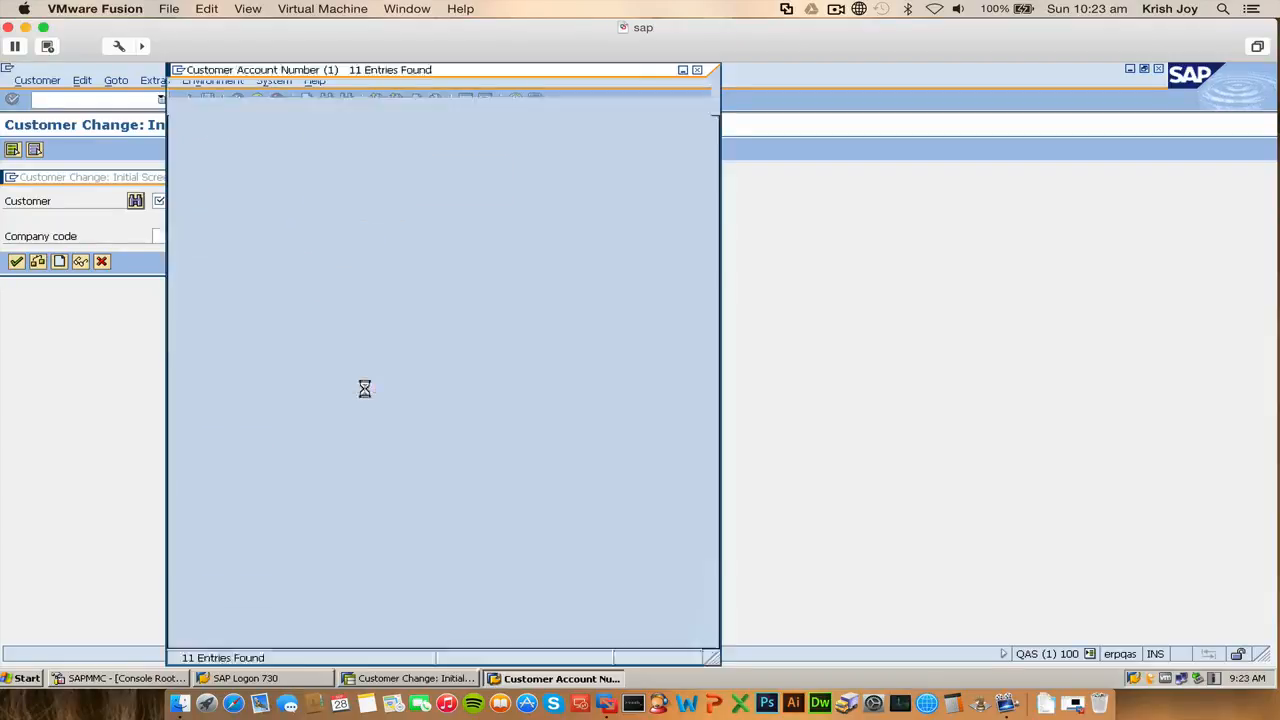
{"action": "left_click", "coordinate": [190, 281]}
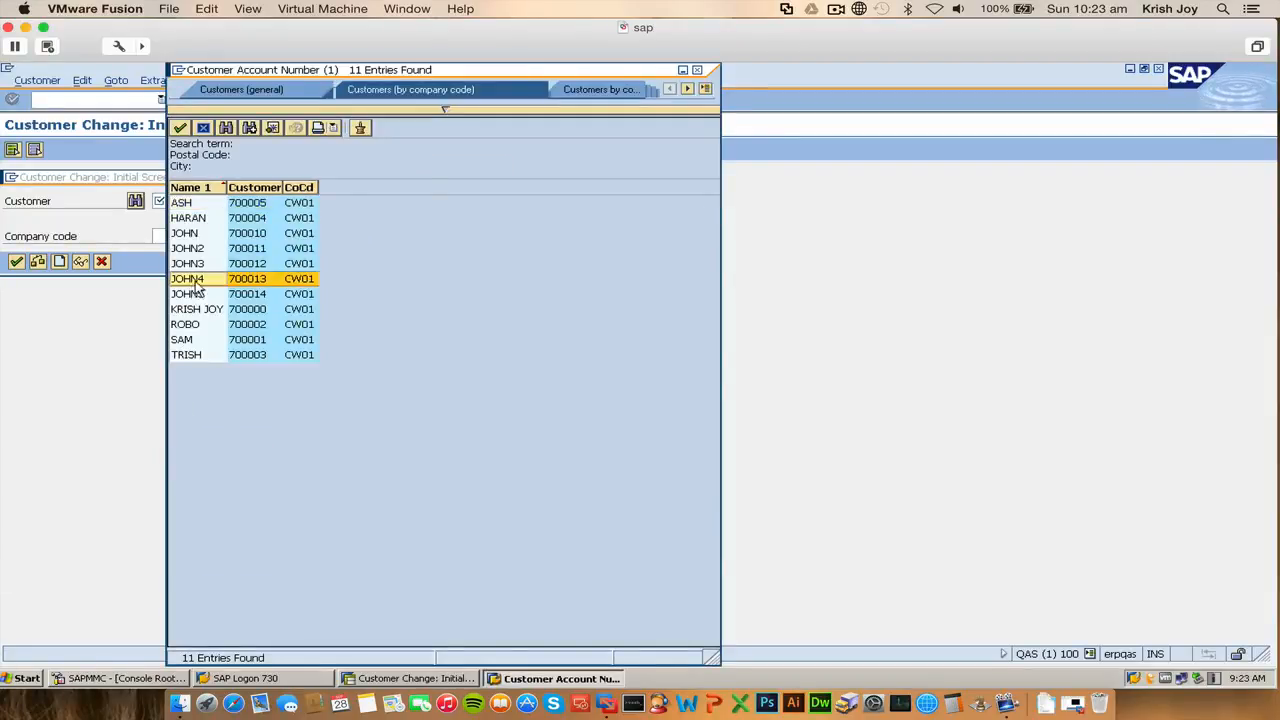
{"action": "double_click", "coordinate": [192, 281]}
- Open the selected customer's record for change and show the Correspondence section of its company code data
{"action": "left_click", "coordinate": [16, 261]}
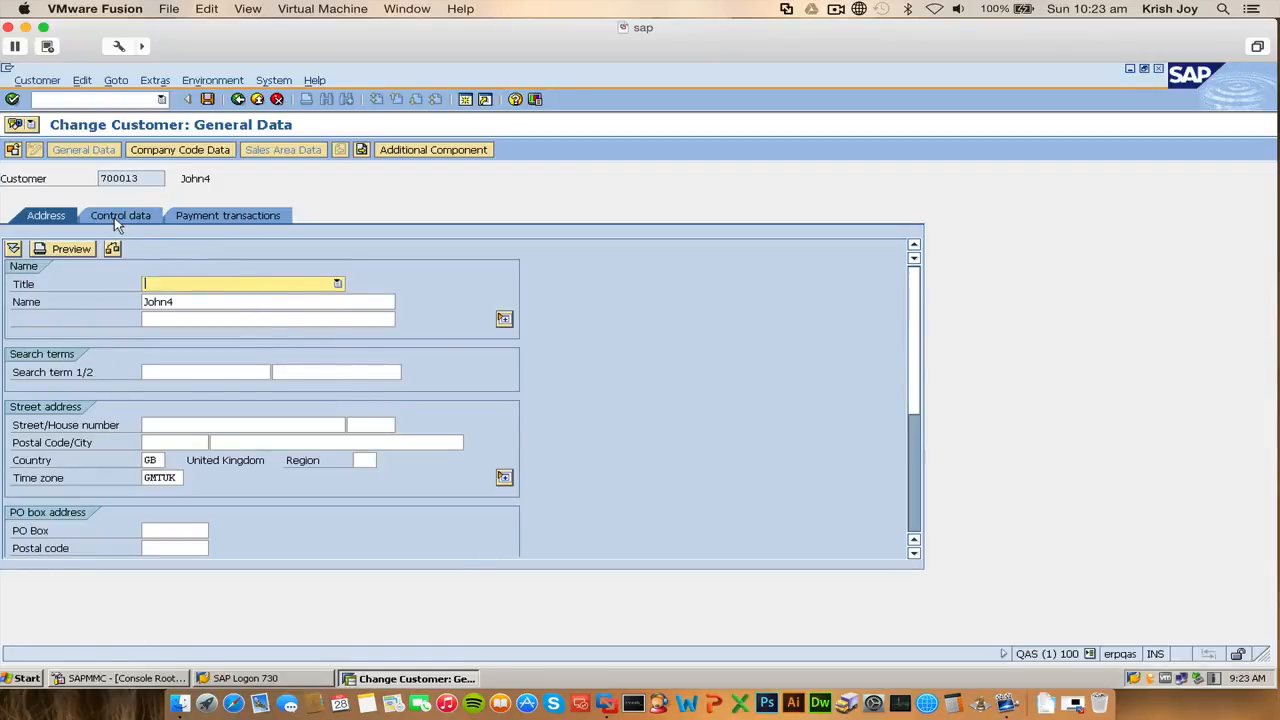
{"action": "left_click", "coordinate": [172, 150]}
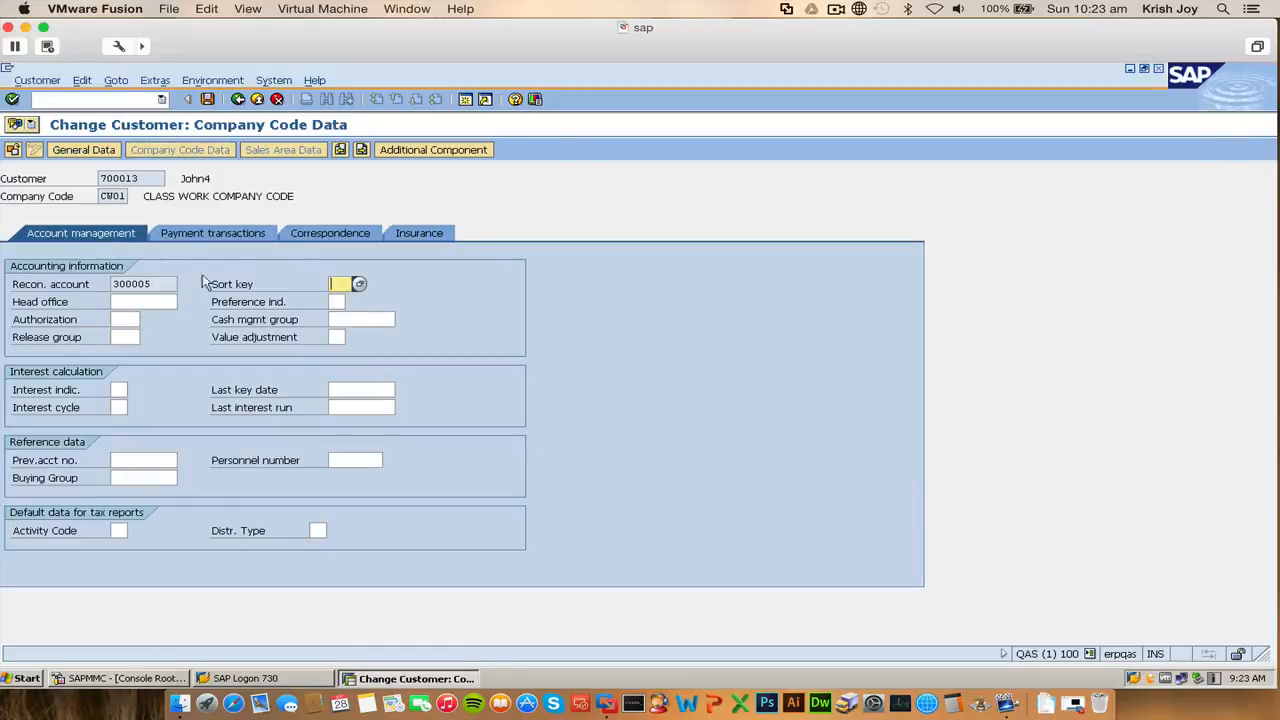
{"action": "left_click", "coordinate": [315, 236]}
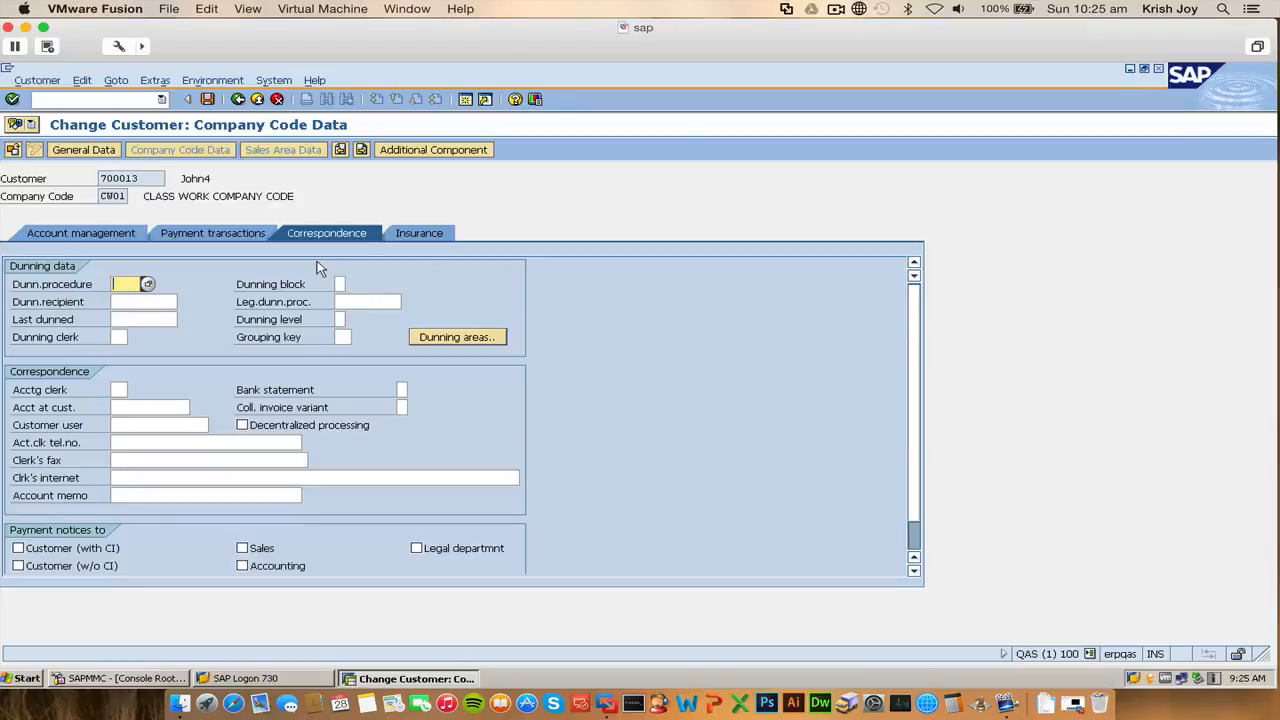
{"action": "left_click", "coordinate": [838, 9]}
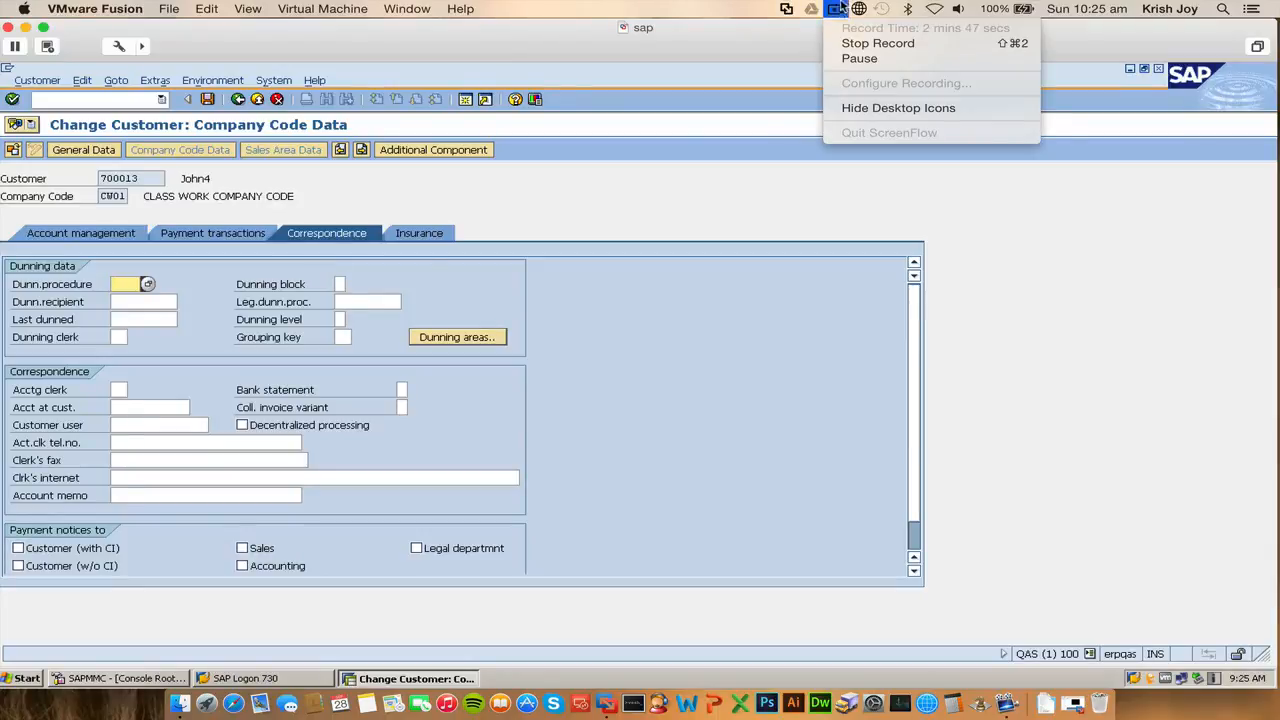
{"action": "left_click", "coordinate": [855, 58]}
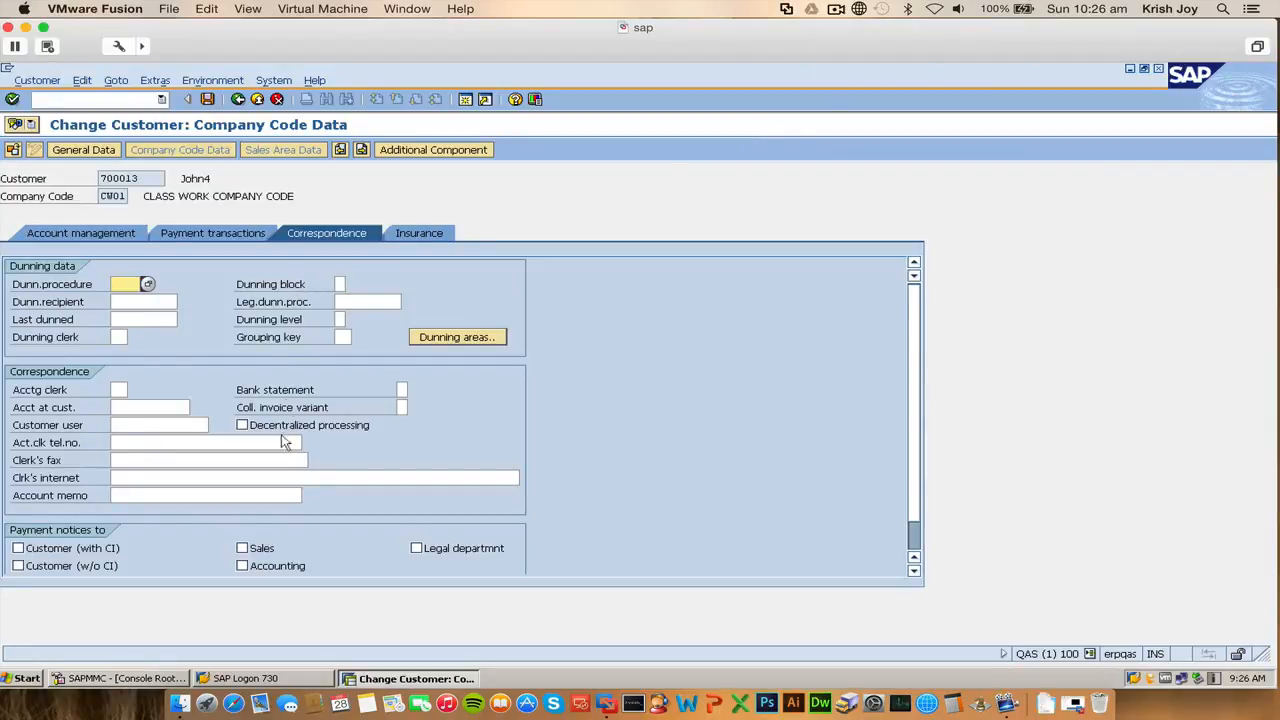
- Set the customer's bank statement indicator to 2, Monthly account statement, and save the record
{"action": "left_click", "coordinate": [403, 389]}
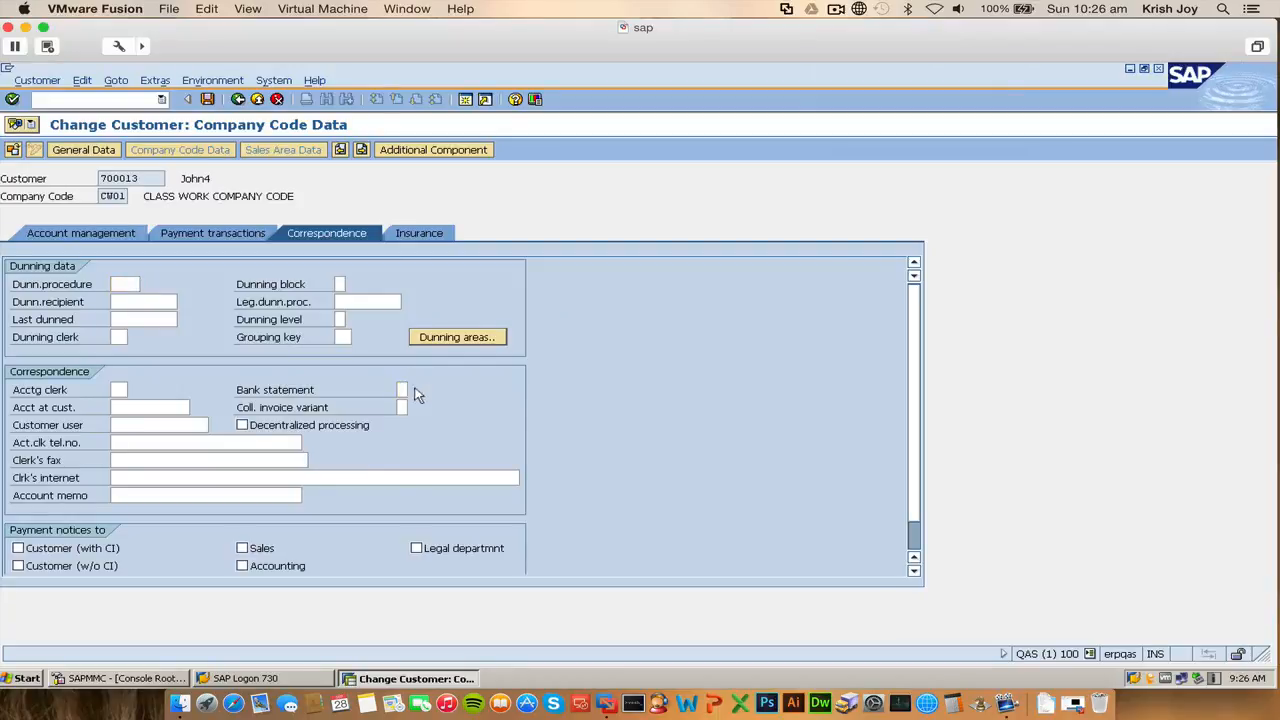
{"action": "left_click", "coordinate": [411, 389]}
{"action": "left_click", "coordinate": [508, 383]}
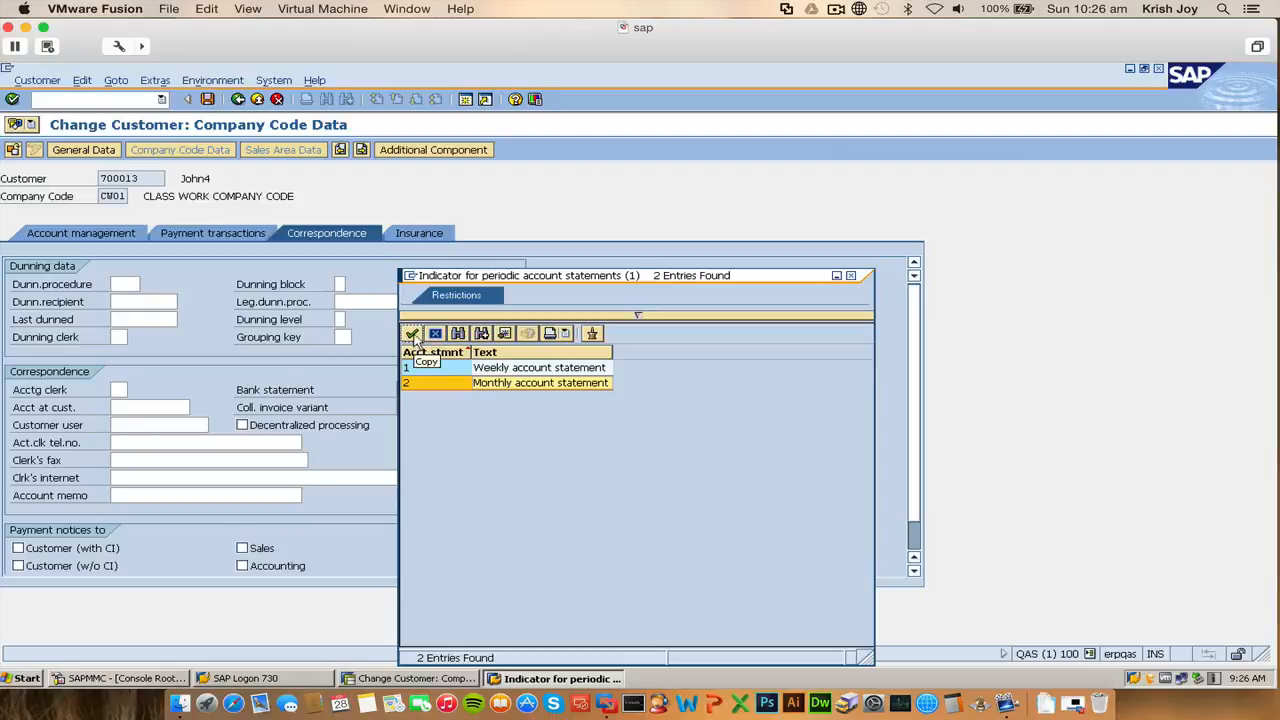
{"action": "left_click", "coordinate": [413, 336]}
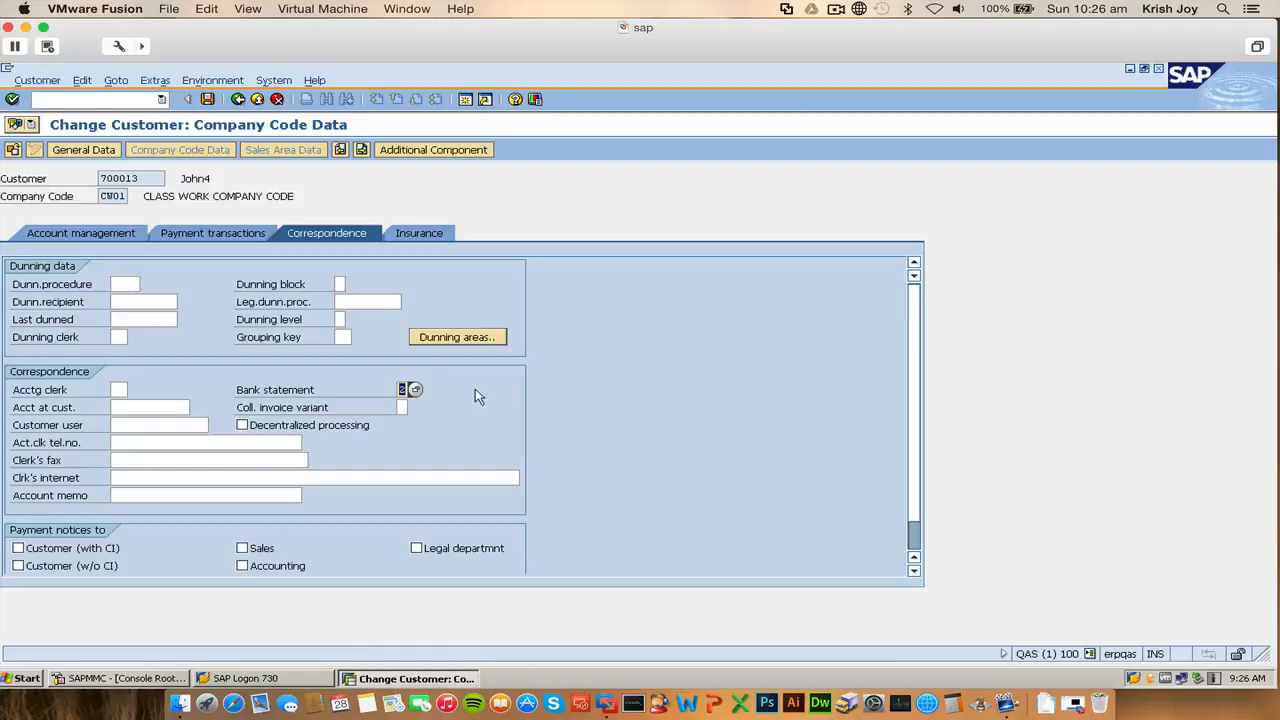
{"action": "left_click", "coordinate": [208, 100]}
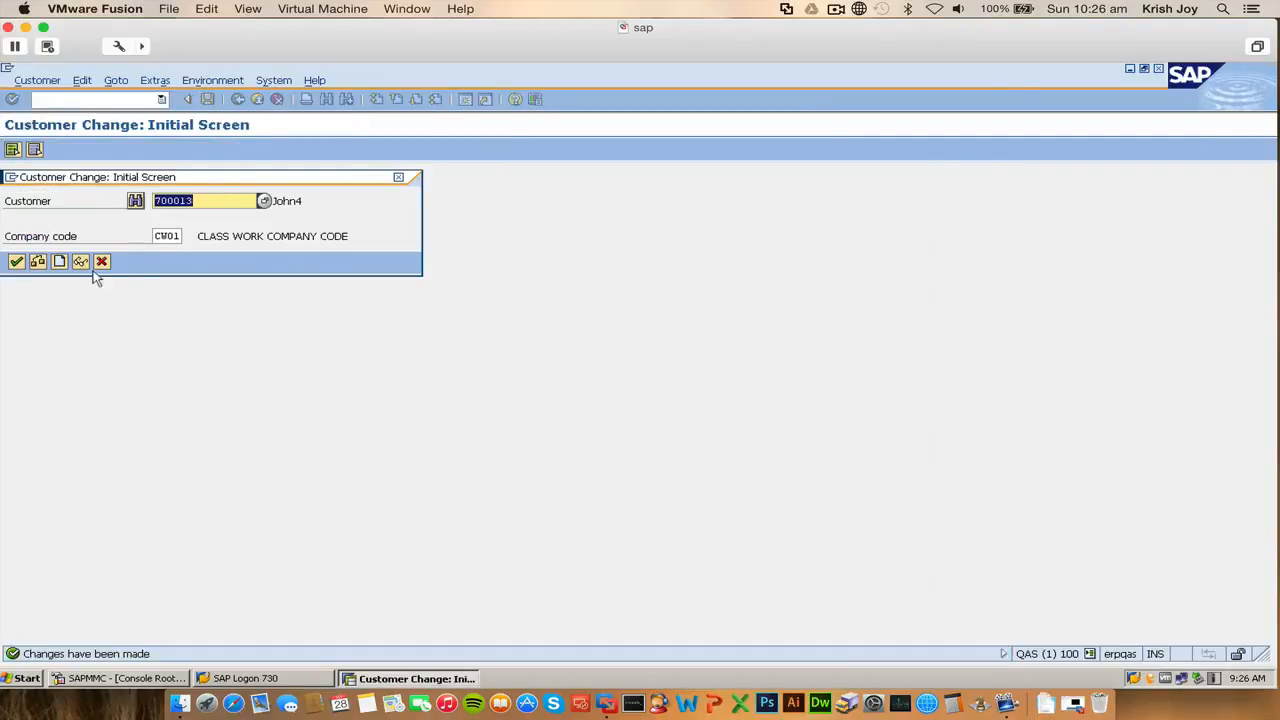
- Reopen the same customer to check the bank statement setting, and leave the customer change transaction
{"action": "left_click", "coordinate": [15, 262]}
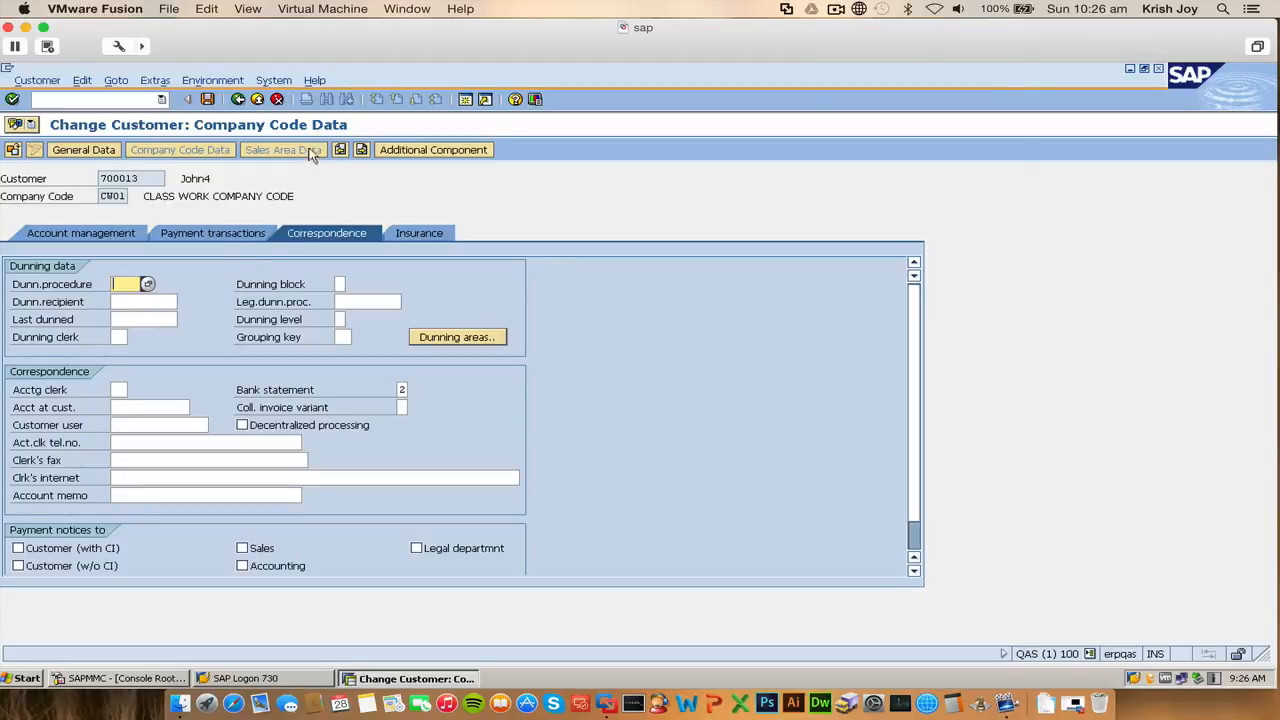
{"action": "left_click", "coordinate": [237, 101]}
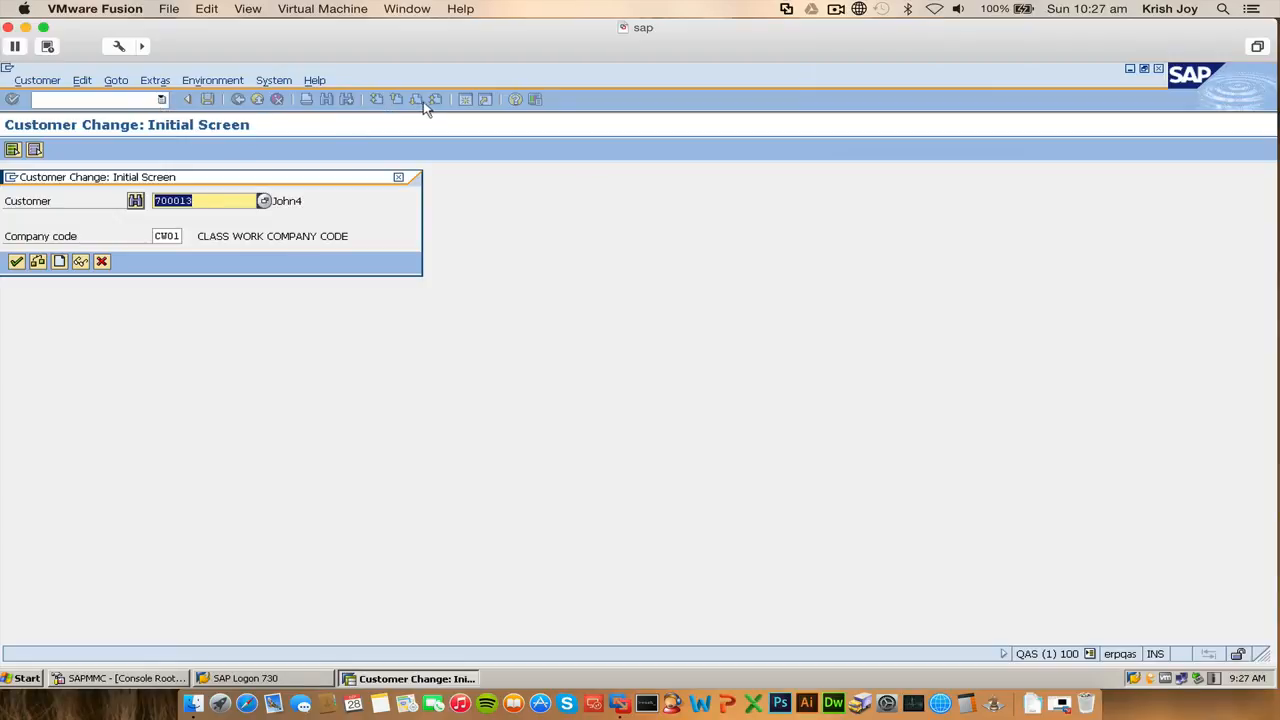
{"action": "left_click", "coordinate": [398, 177]}
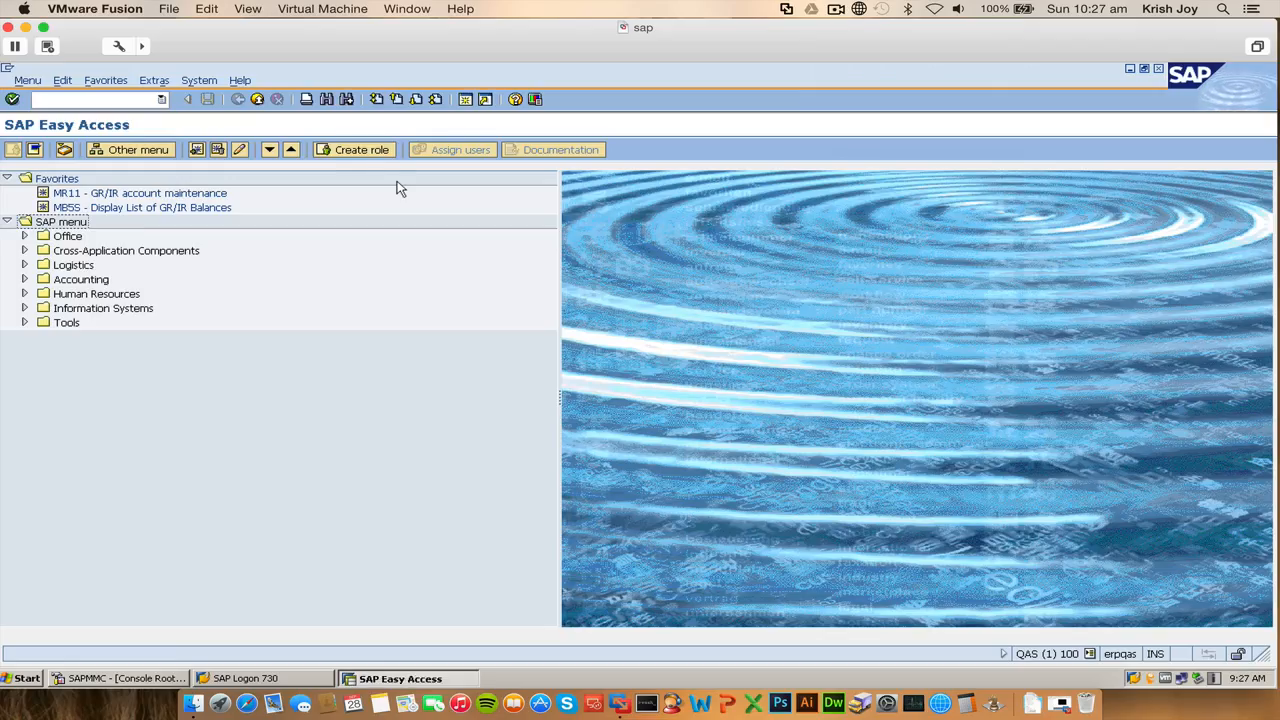
- Start transaction FBL5N and run the customer line item display for open items
{"action": "type", "text": "FB"}
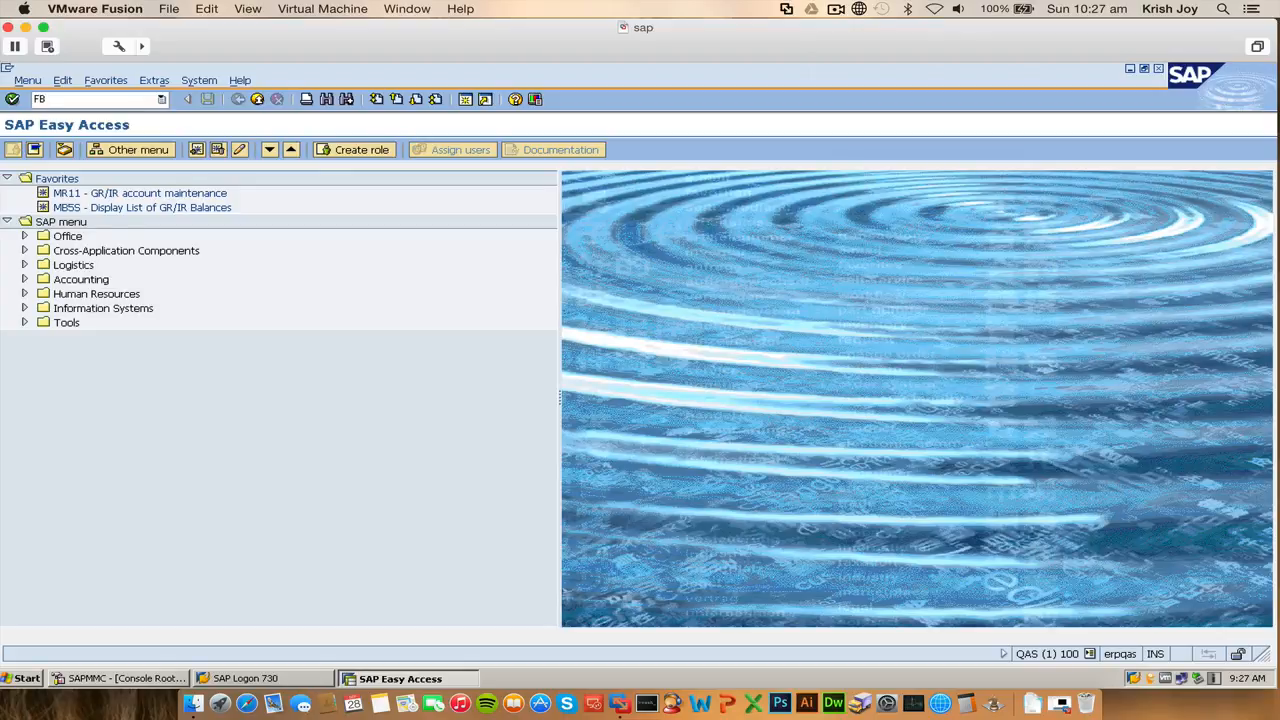
{"action": "type", "text": "L5N"}
{"action": "key", "text": "Return"}
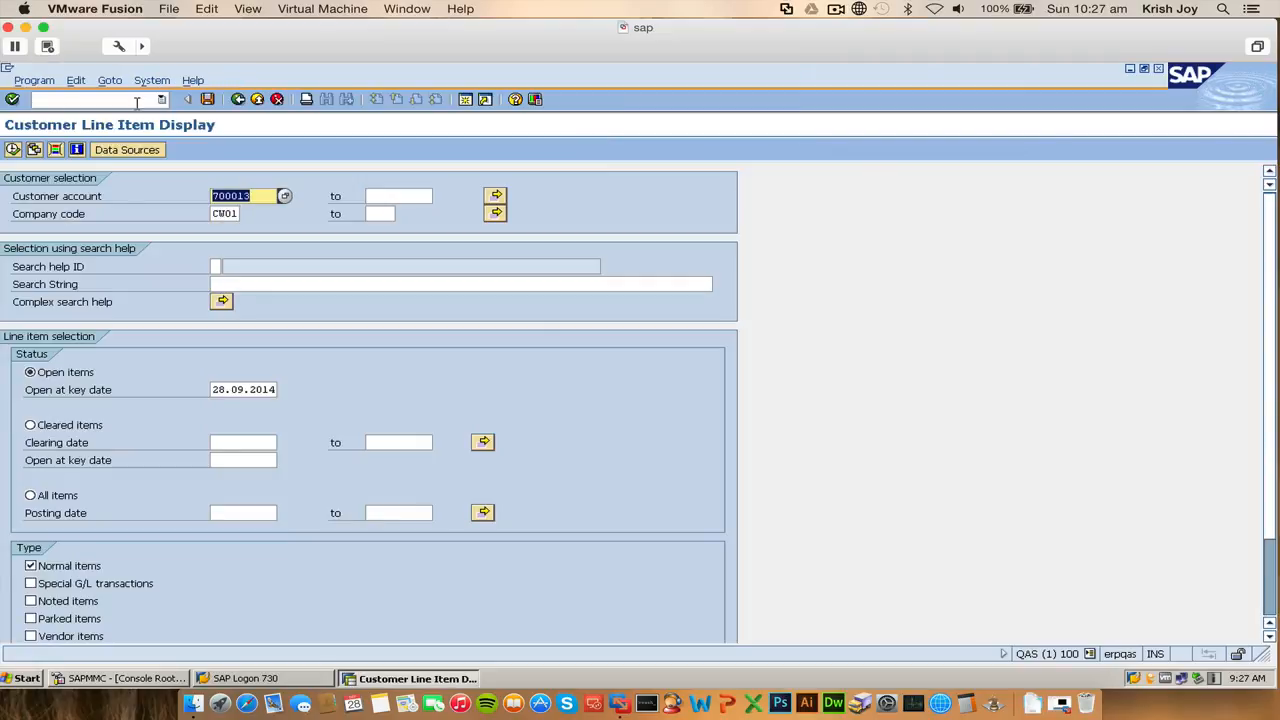
{"action": "left_click", "coordinate": [17, 154]}
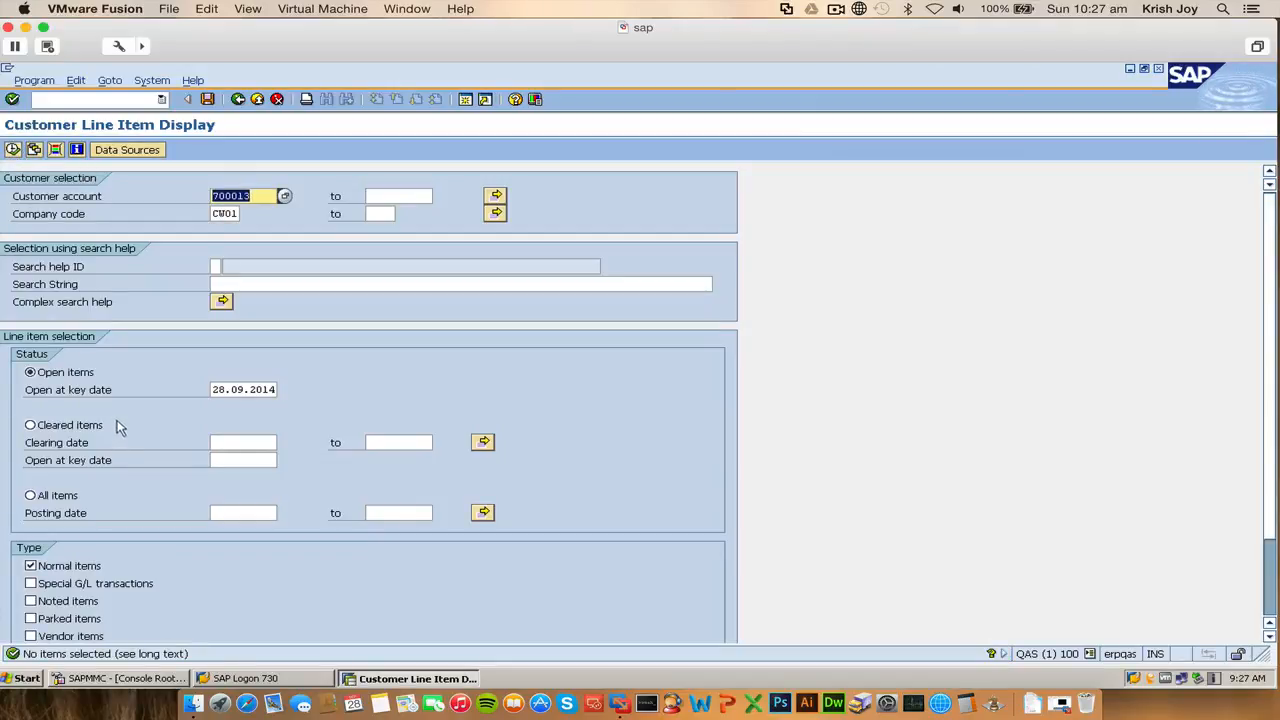
- Run the line item display for all items of the same customer
{"action": "left_click", "coordinate": [225, 392]}
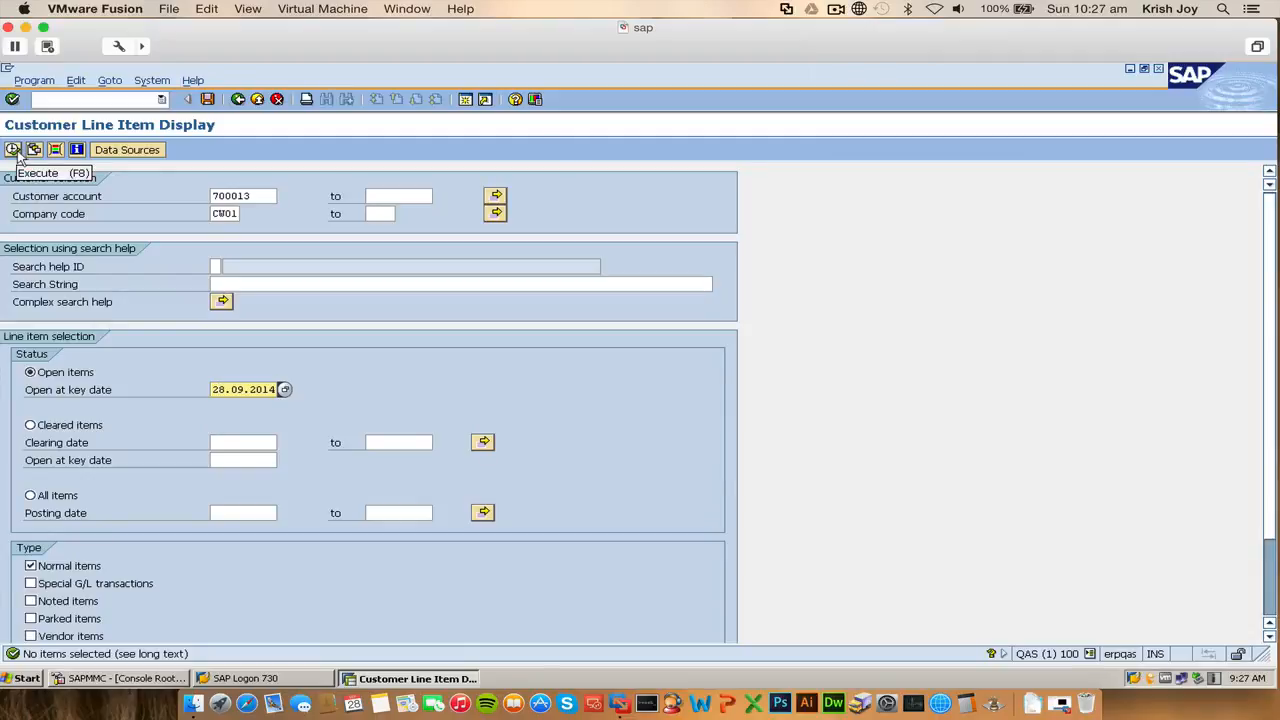
{"action": "left_click", "coordinate": [68, 505]}
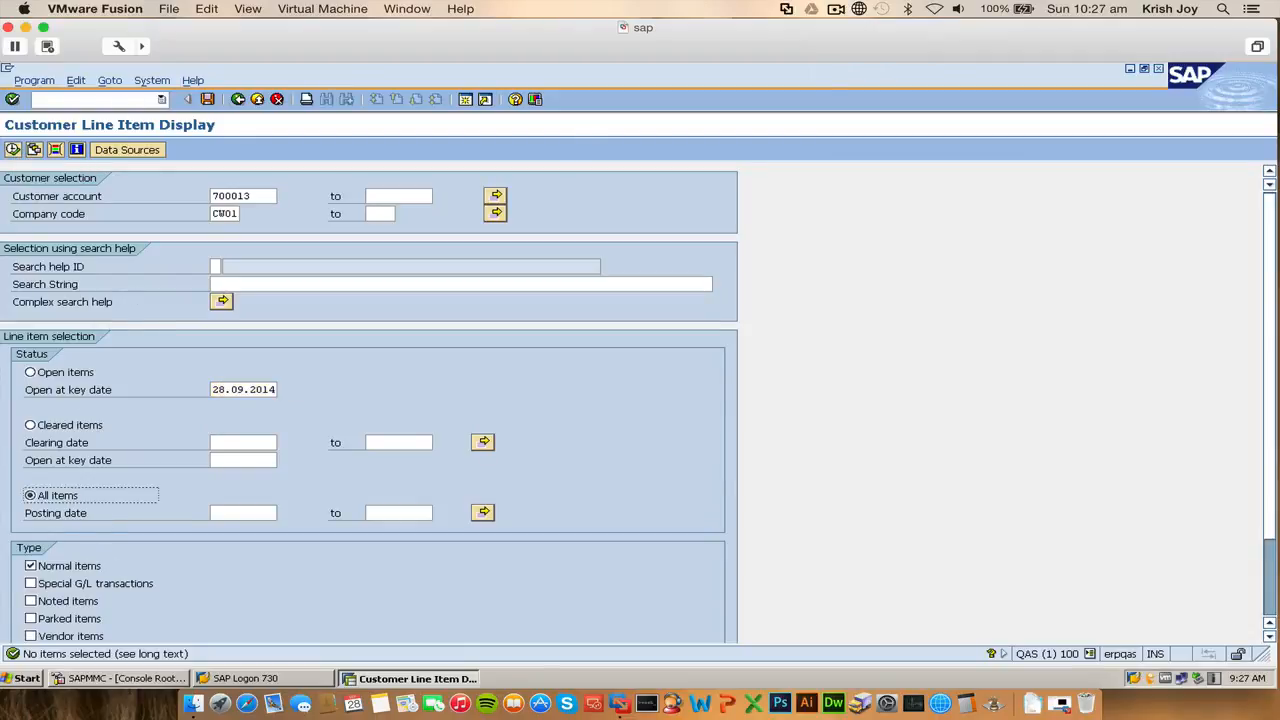
{"action": "left_click", "coordinate": [12, 149]}
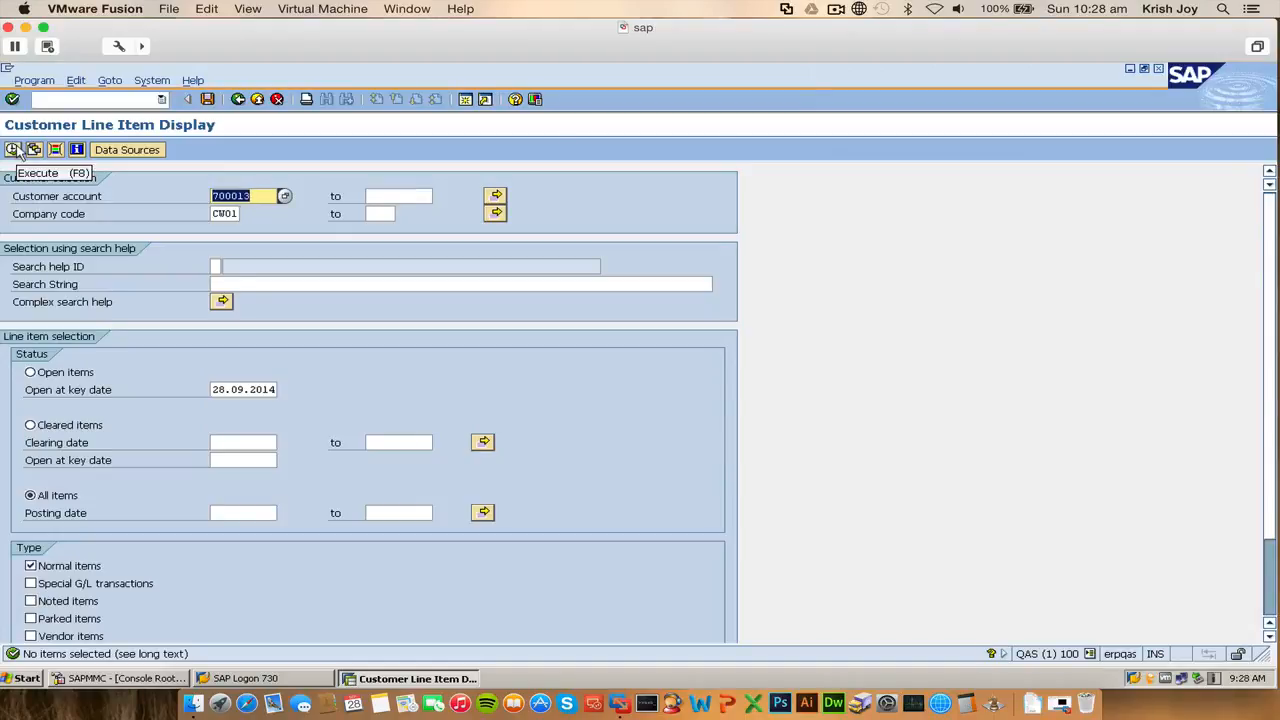
{"action": "left_click", "coordinate": [161, 99]}
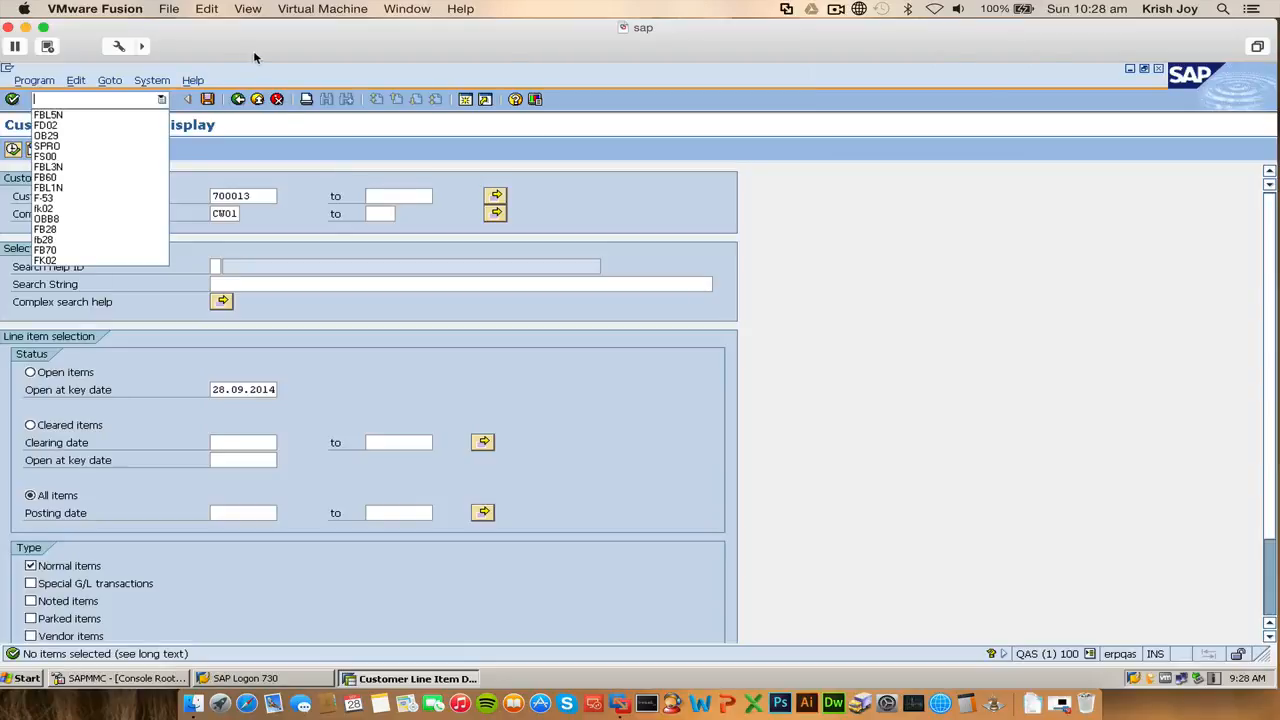
{"action": "left_click", "coordinate": [424, 194]}
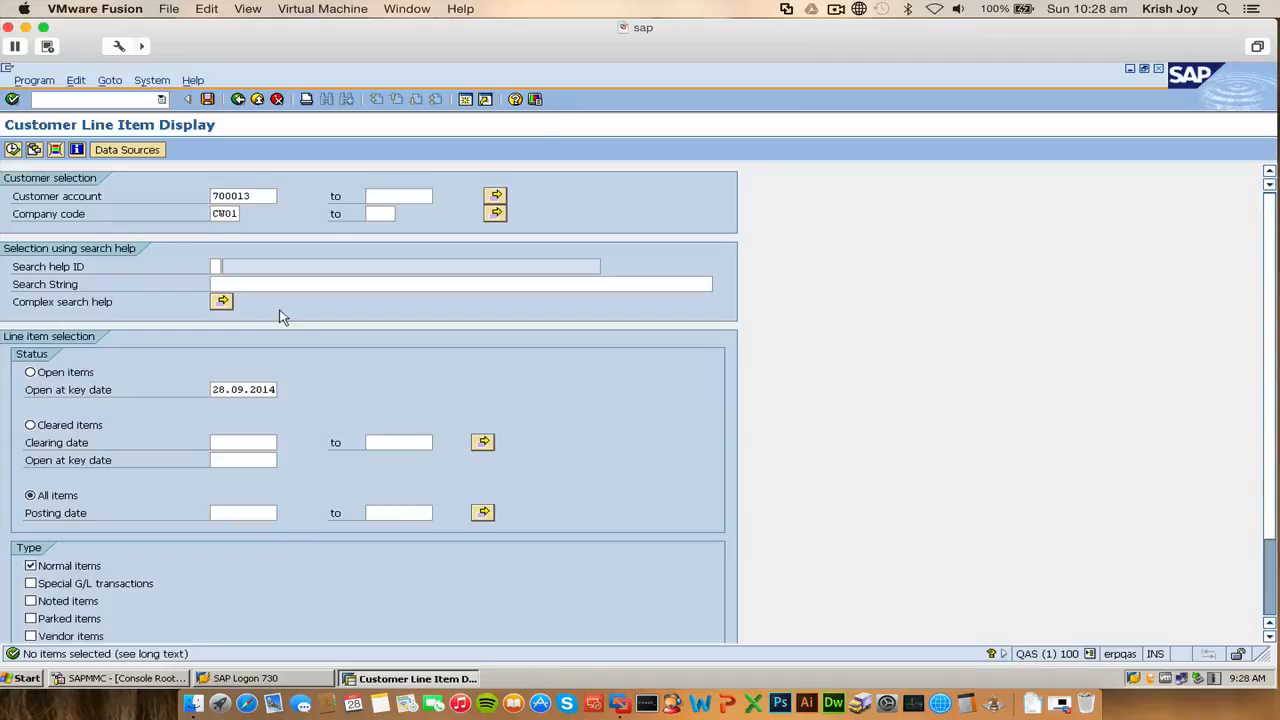
{"action": "left_click", "coordinate": [20, 150]}
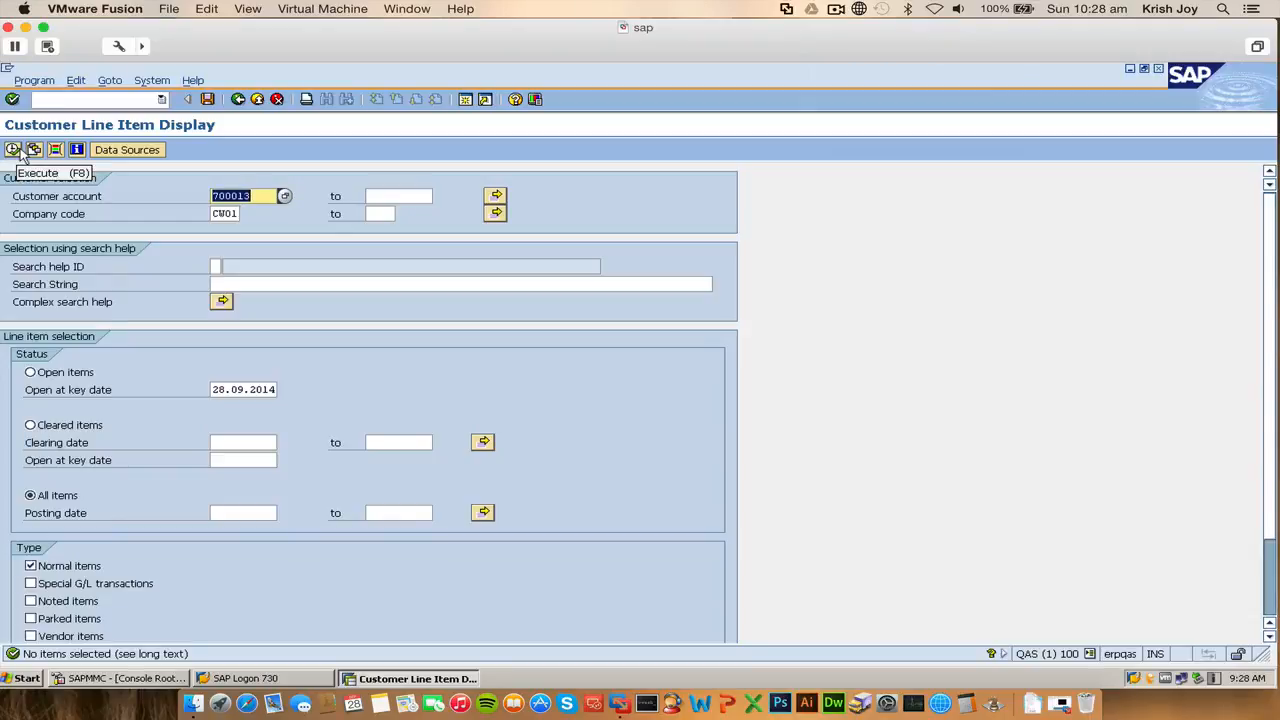
- Look up customers in company code CW01 and take the first one as the customer account
{"action": "left_click", "coordinate": [285, 196]}
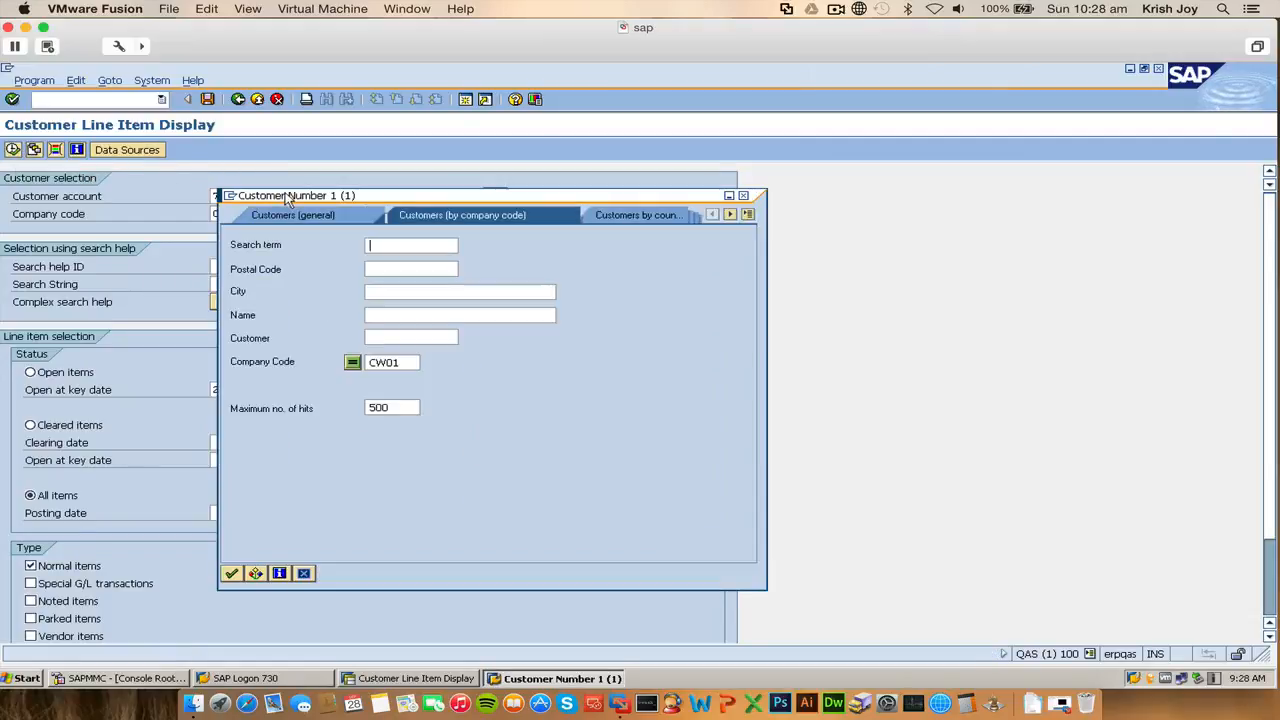
{"action": "left_click", "coordinate": [399, 362]}
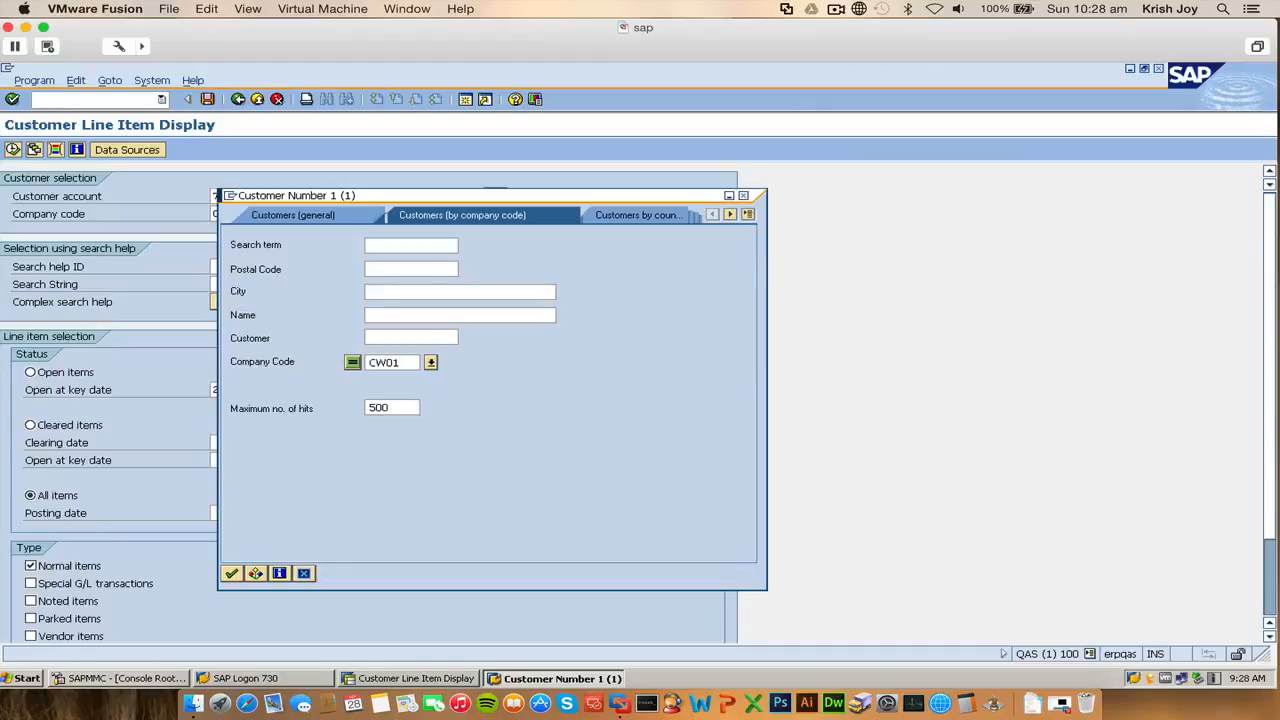
{"action": "key", "text": "BackSpace"}
{"action": "key", "text": "BackSpace"}
{"action": "key", "text": "Return"}
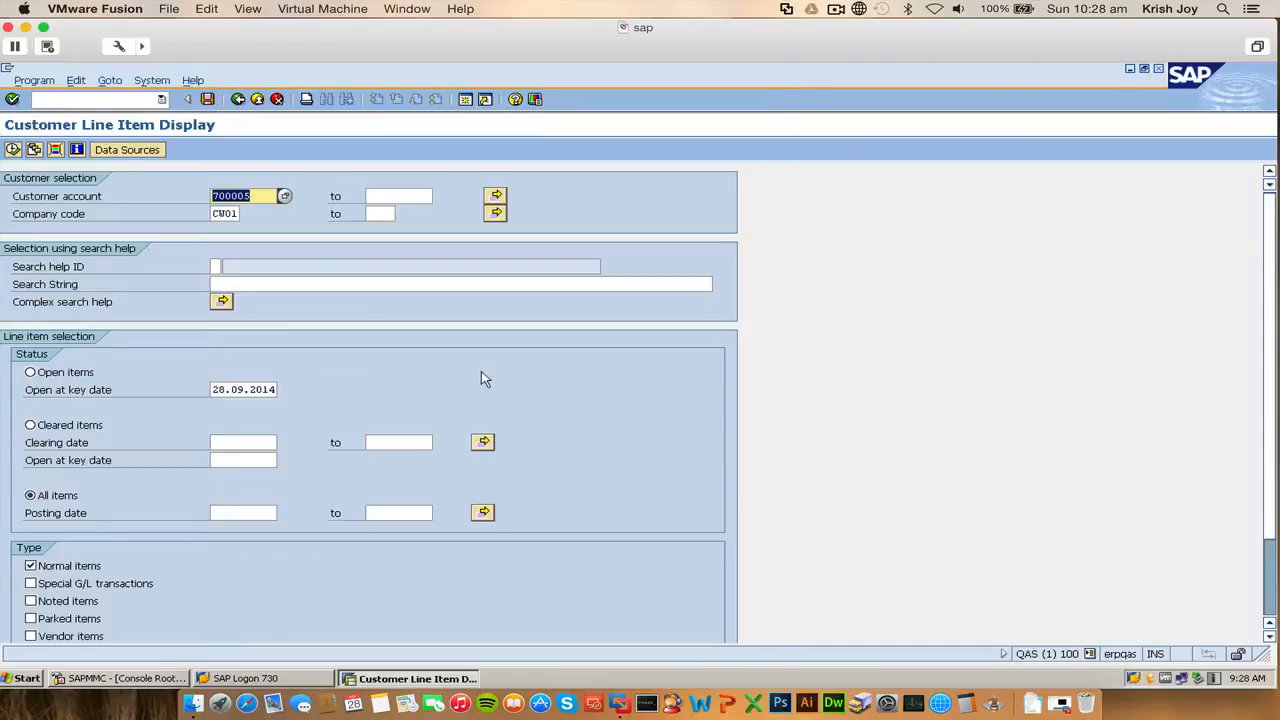
- Browse the customers of company code CW01, close the list without choosing one, and return to SAP Easy Access
{"action": "left_click", "coordinate": [285, 196]}
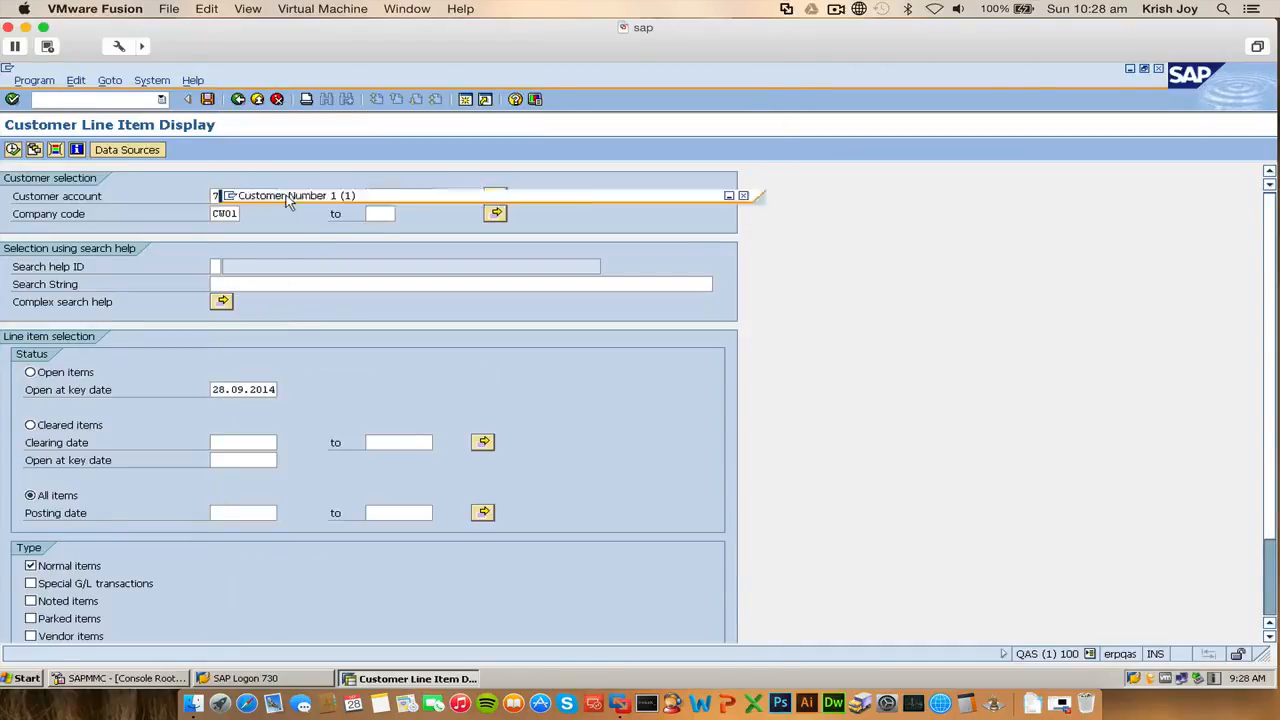
{"action": "left_click", "coordinate": [407, 362]}
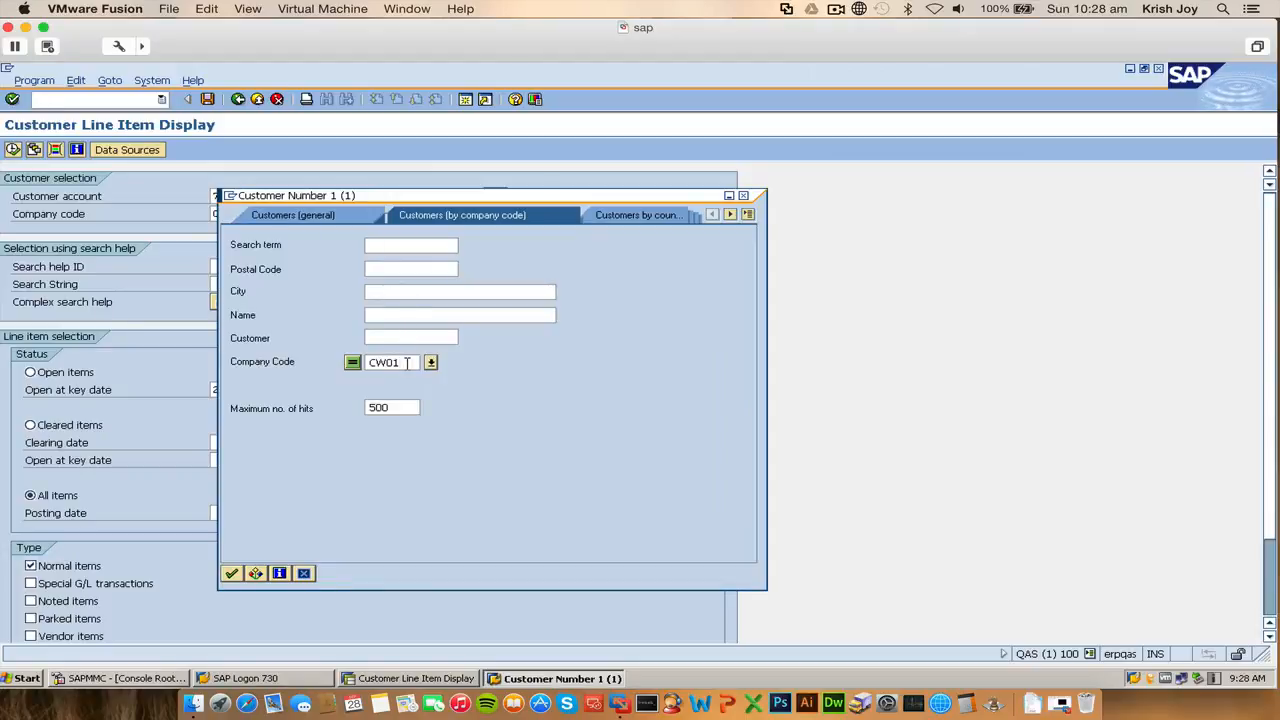
{"action": "key", "text": "BackSpace"}
{"action": "type", "text": "1"}
{"action": "key", "text": "Return"}
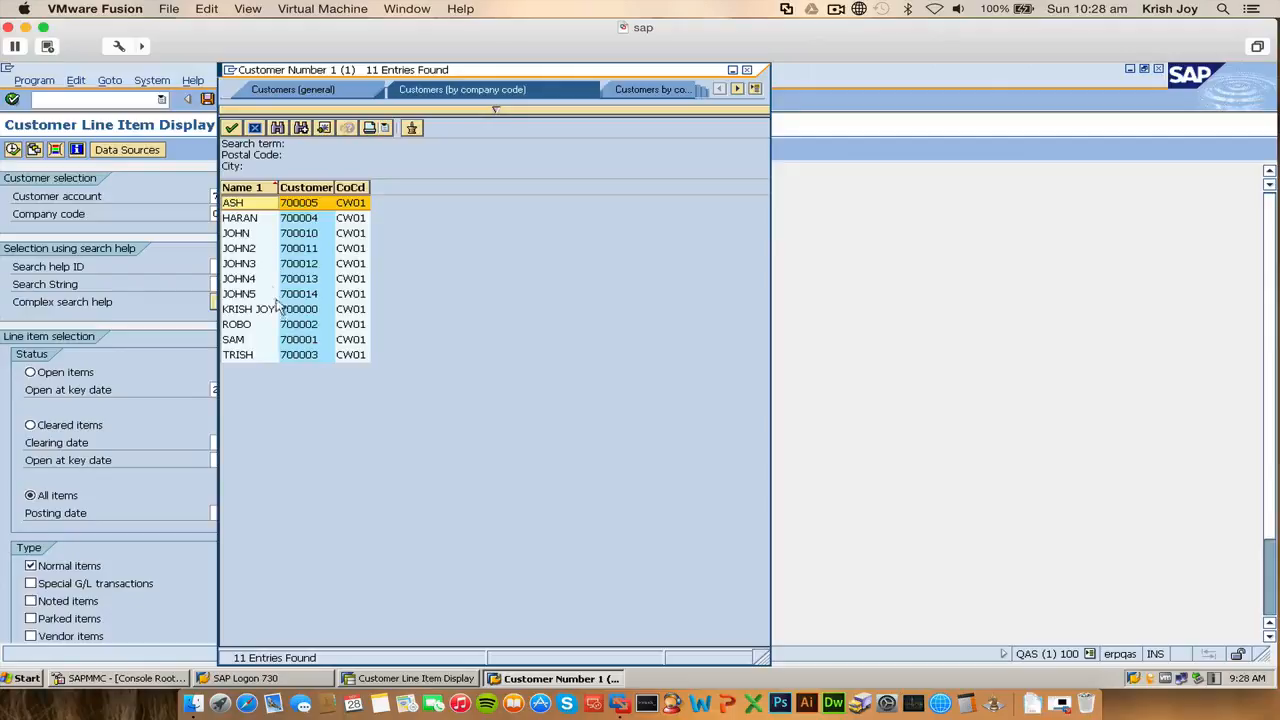
{"action": "left_click", "coordinate": [266, 250]}
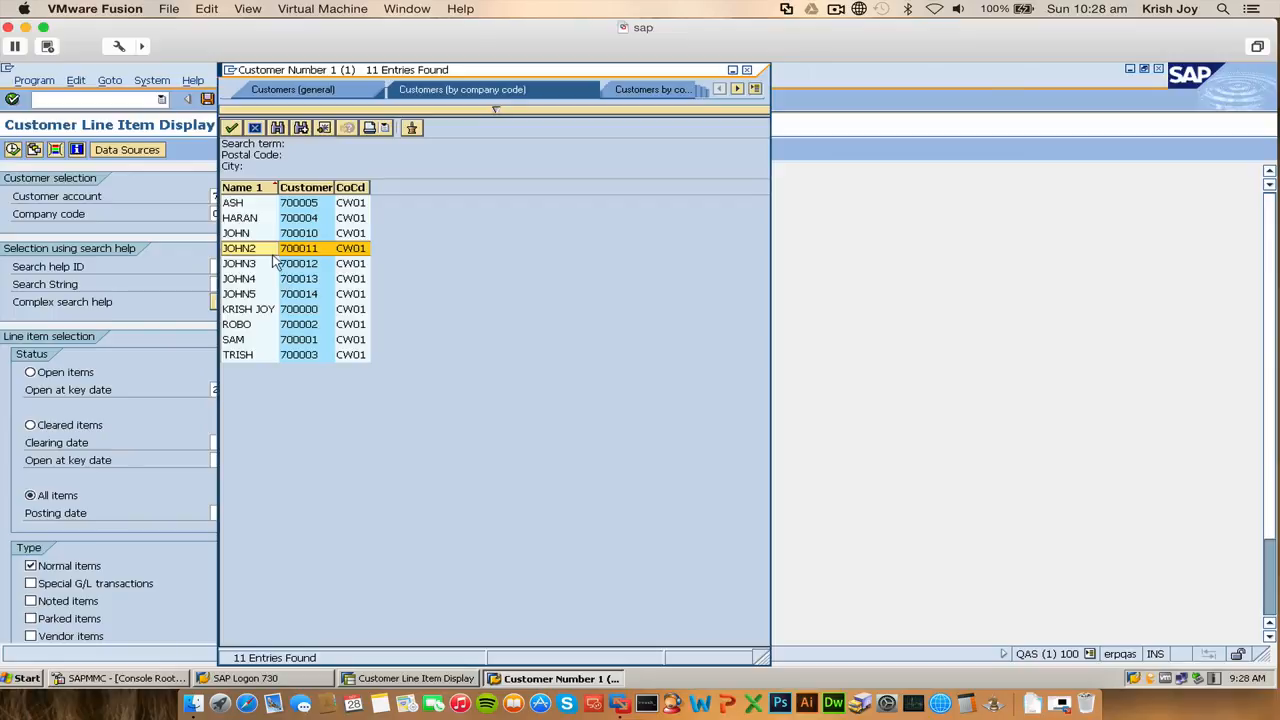
{"action": "left_click", "coordinate": [270, 264]}
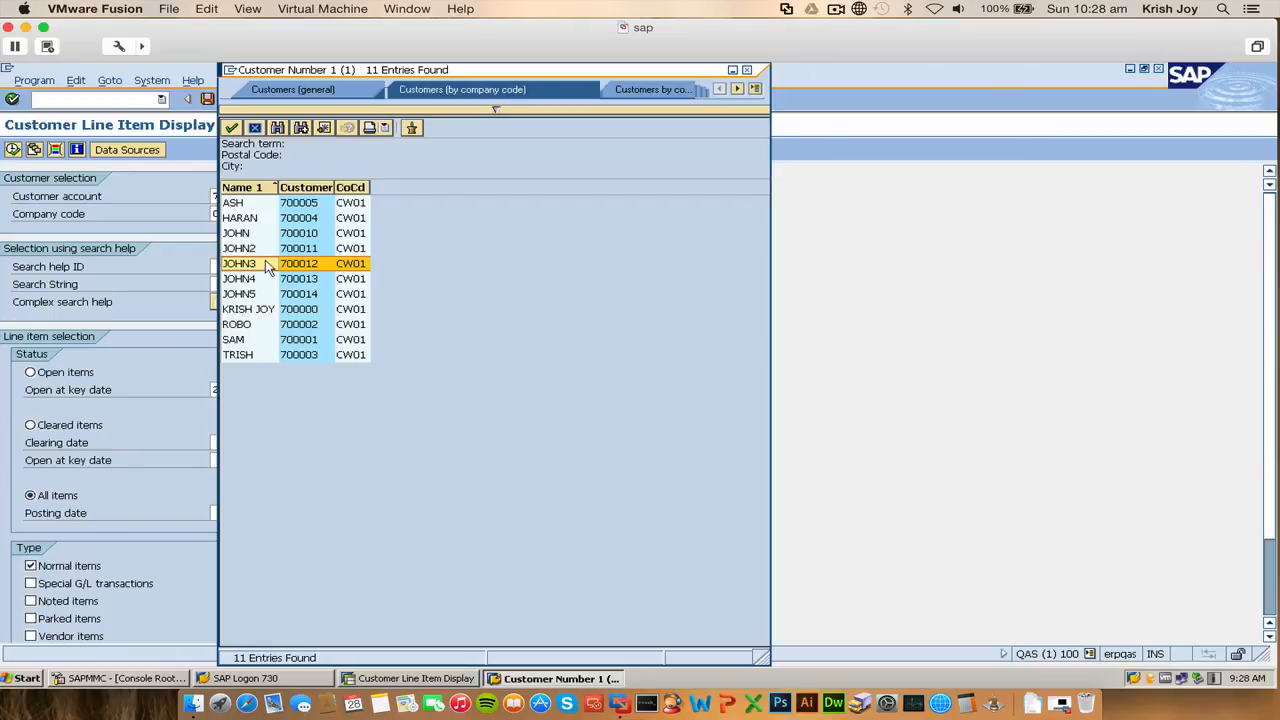
{"action": "left_click", "coordinate": [747, 72]}
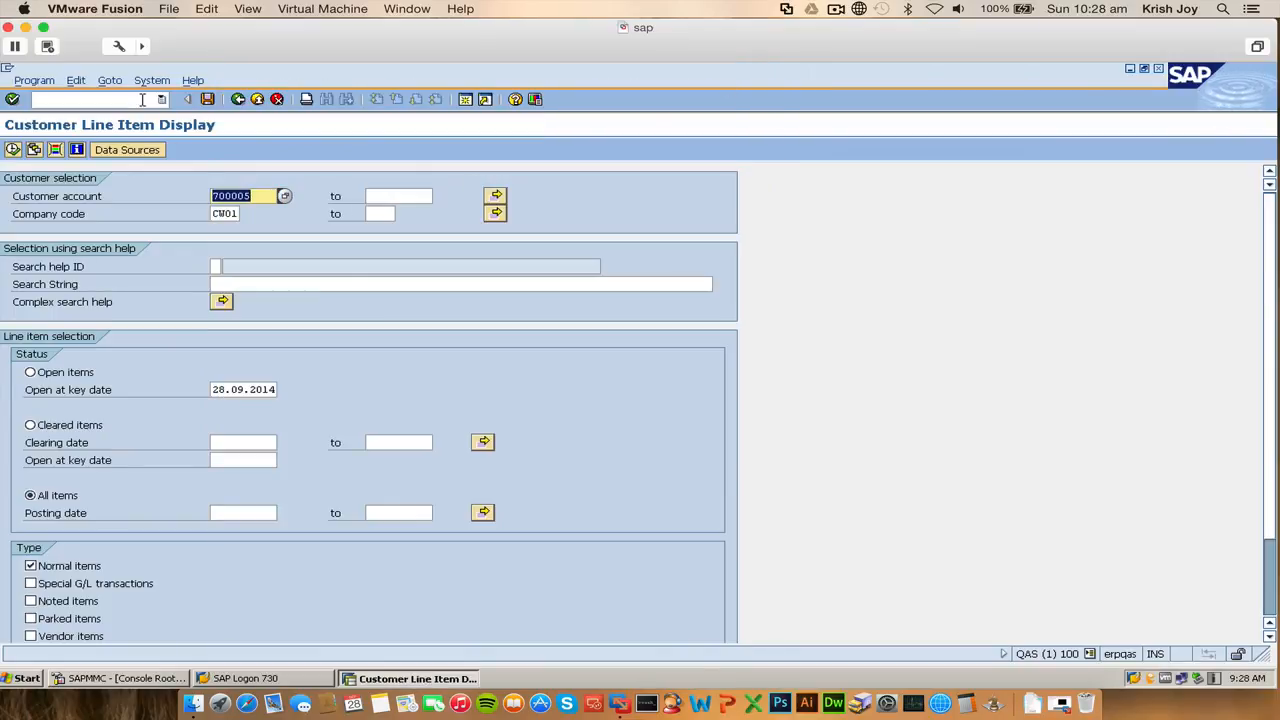
{"action": "left_click", "coordinate": [240, 99]}
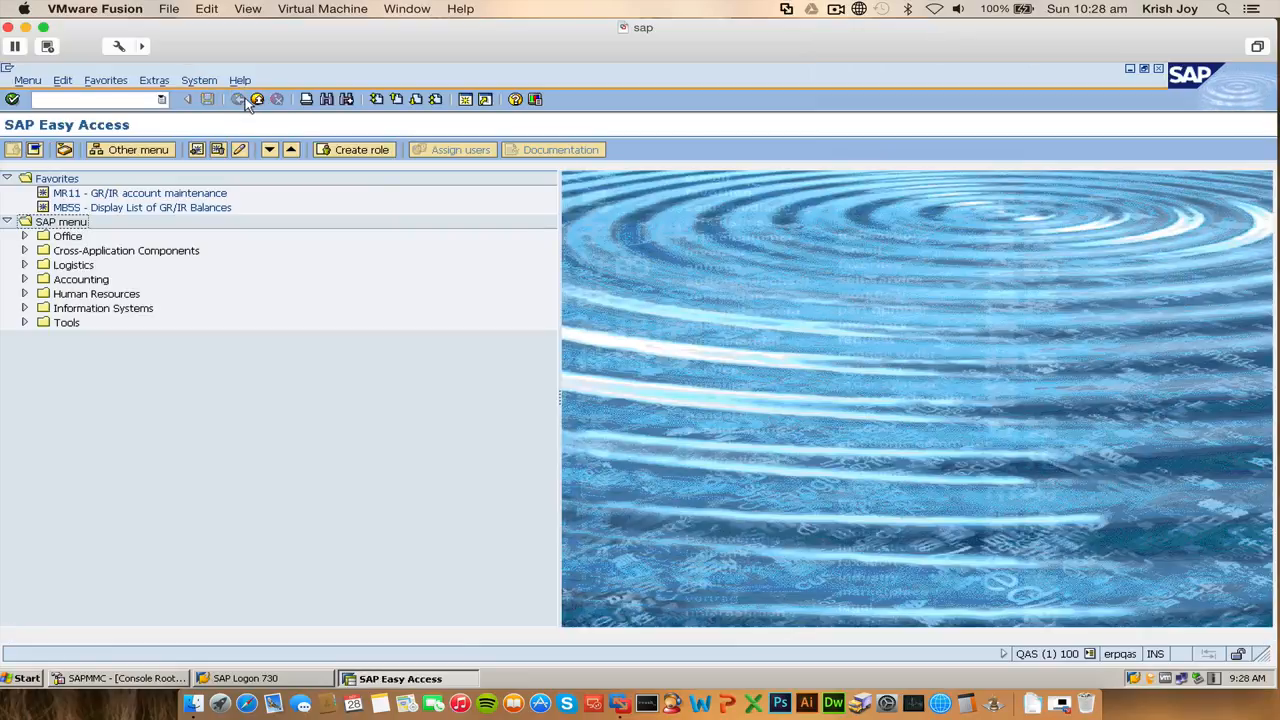
- Start transaction FD02 for changing a customer's master data
{"action": "left_click", "coordinate": [161, 100]}
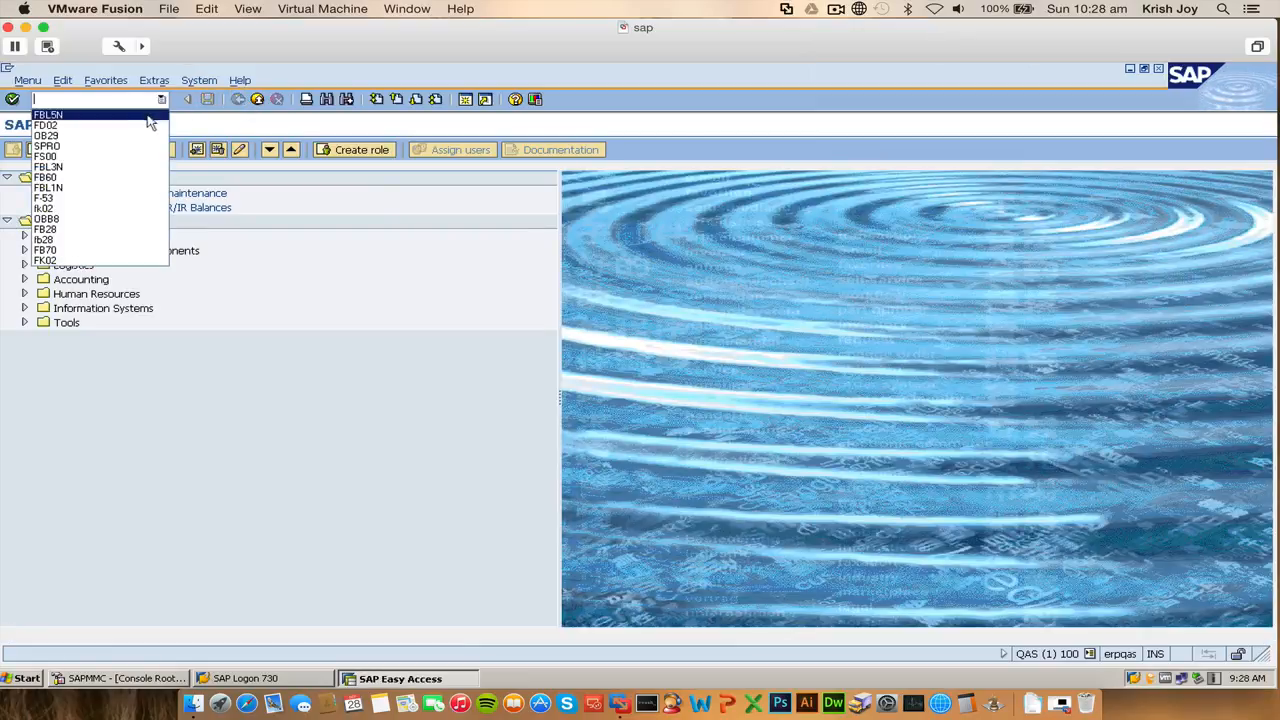
{"action": "left_click", "coordinate": [145, 125]}
{"action": "key", "text": "Return"}
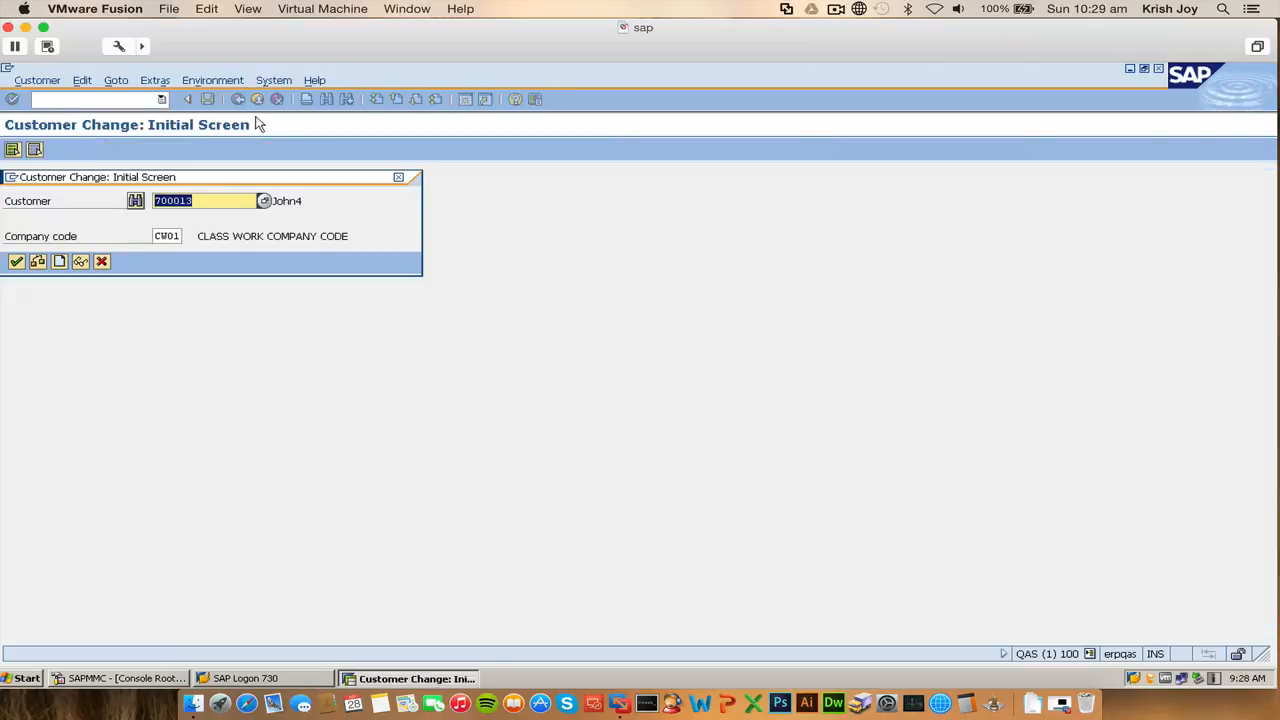
- Look up the customers of company code CW01, open the sixth one's company code data and check its correspondence settings
{"action": "left_click", "coordinate": [262, 200]}
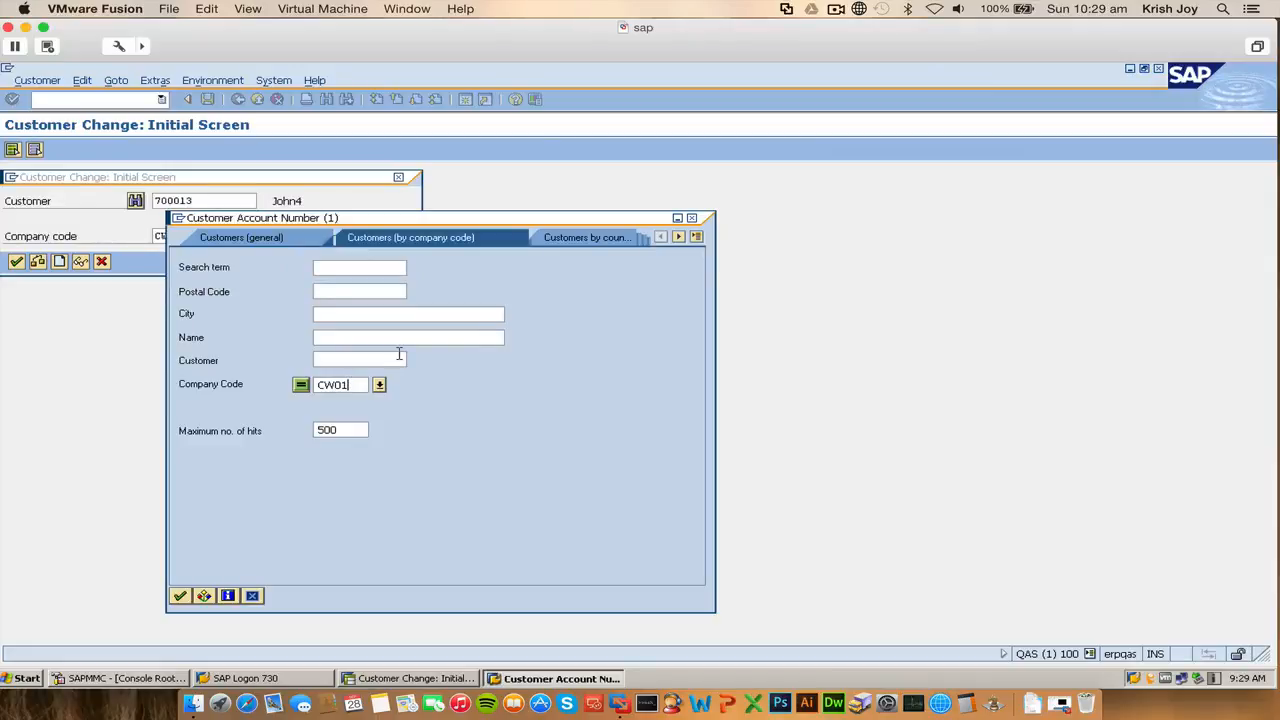
{"action": "key", "text": "BackSpace"}
{"action": "key", "text": "BackSpace"}
{"action": "type", "text": "*"}
{"action": "key", "text": "Return"}
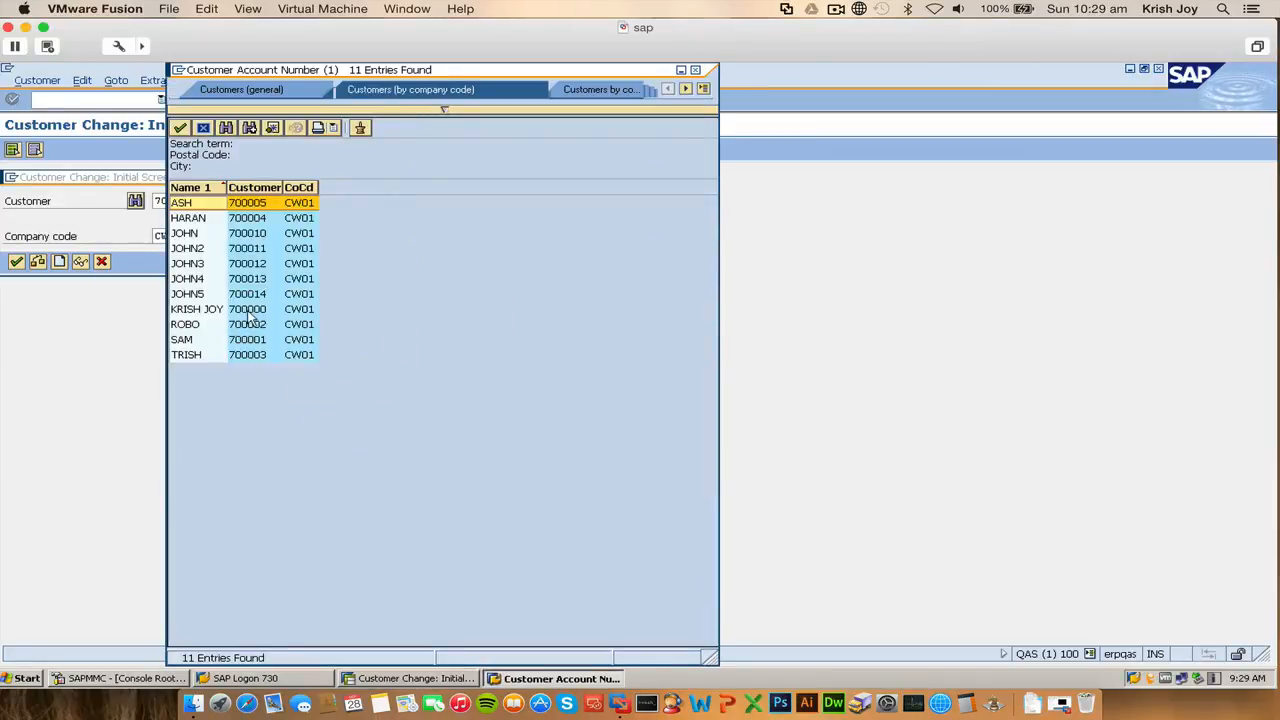
{"action": "double_click", "coordinate": [228, 279]}
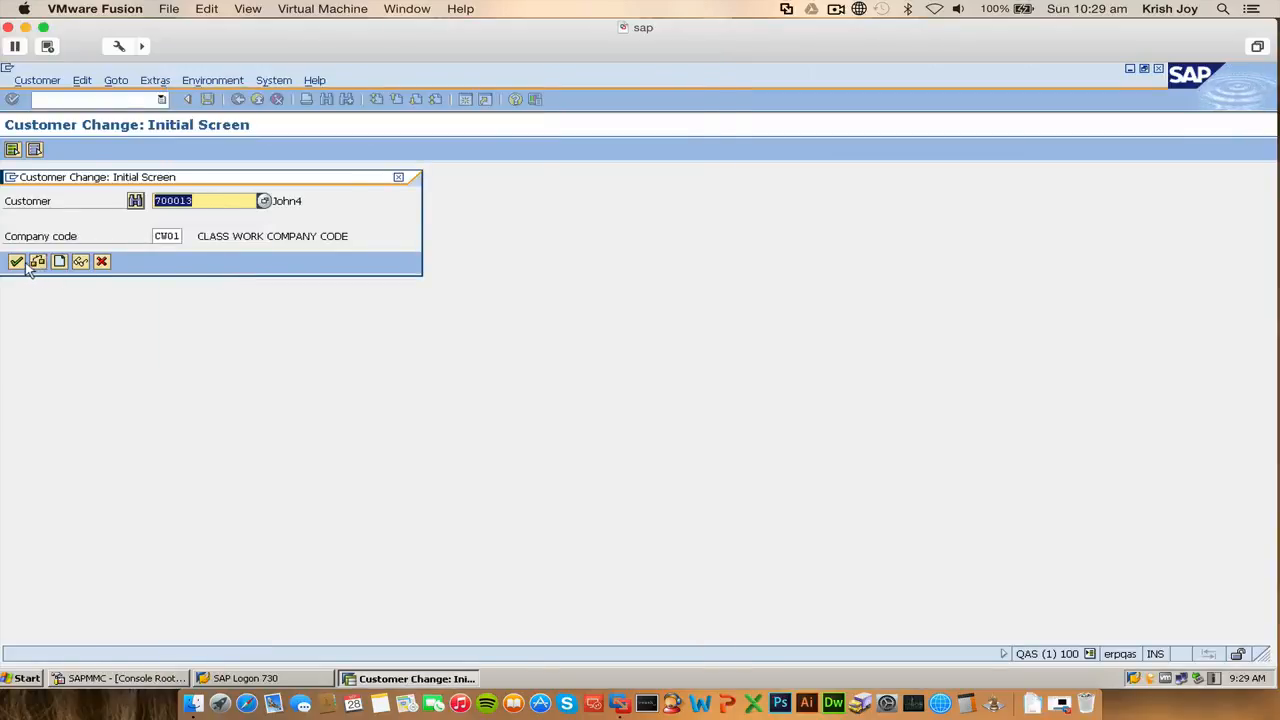
{"action": "left_click", "coordinate": [18, 262]}
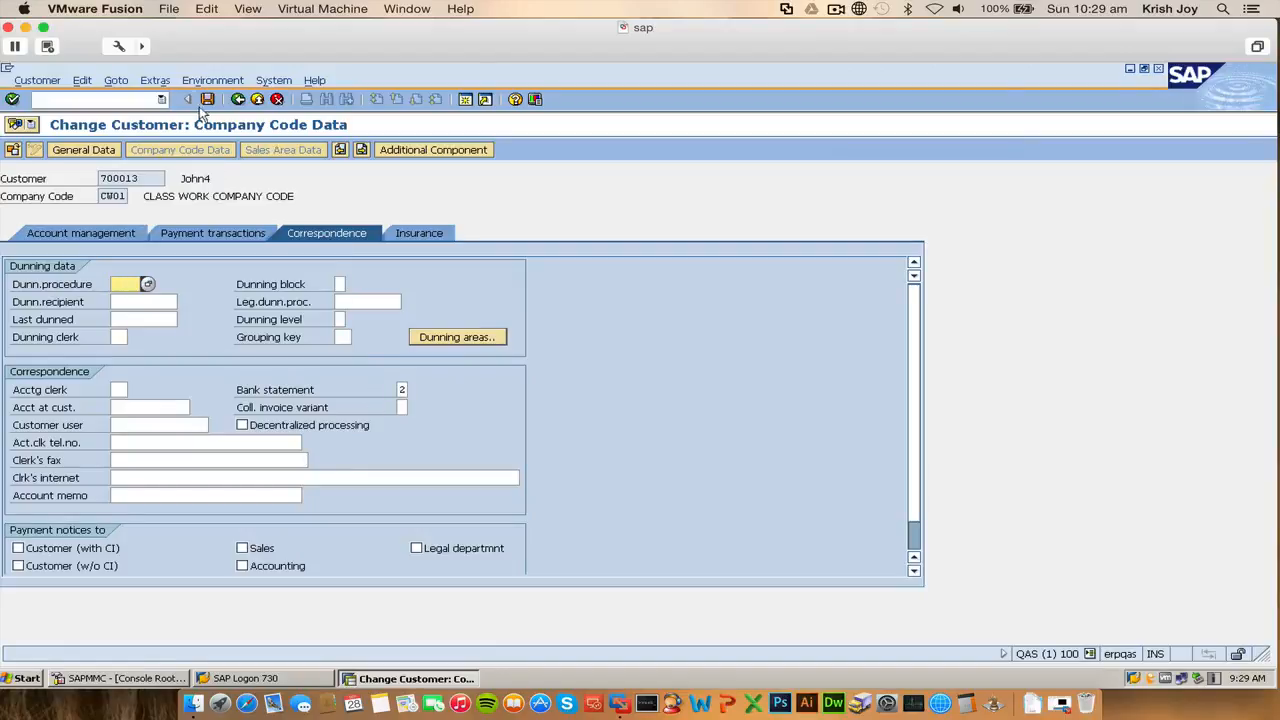
{"action": "left_click", "coordinate": [237, 99]}
- Look up the customers of company code CW01 and open the company code data of the fifth one for changing
{"action": "left_click", "coordinate": [266, 201]}
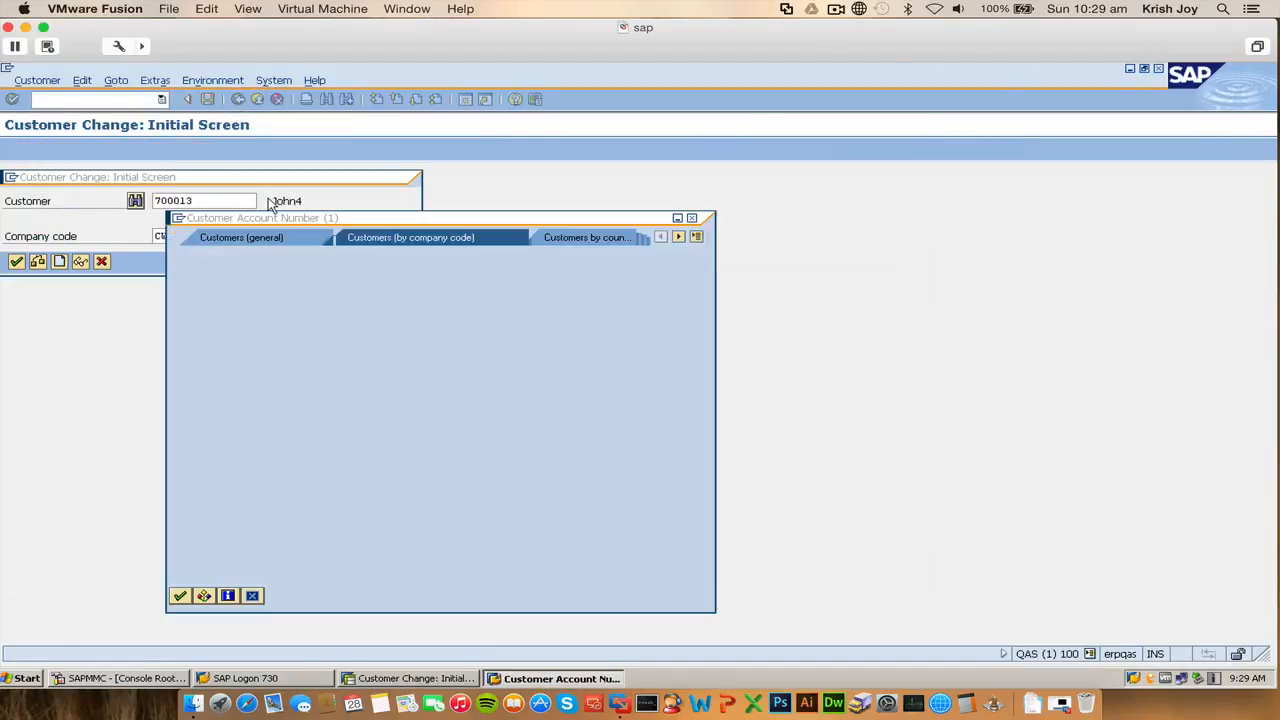
{"action": "left_click", "coordinate": [353, 386]}
{"action": "key", "text": "BackSpace"}
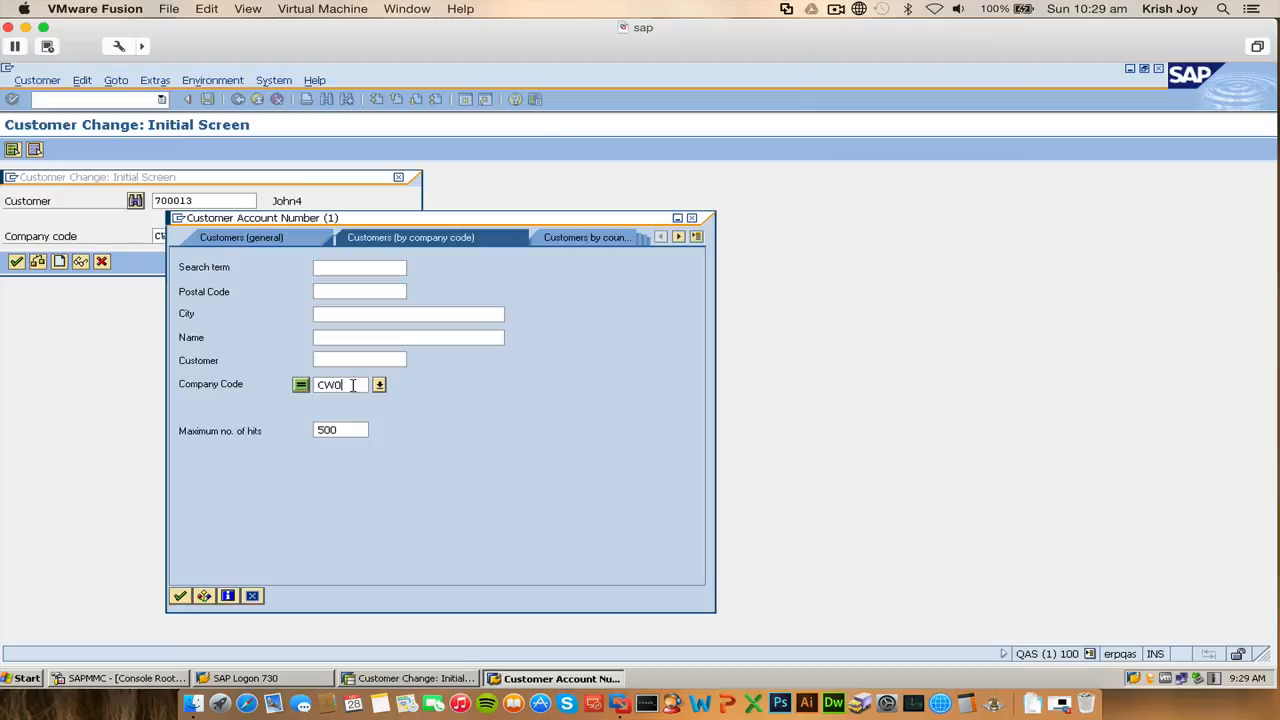
{"action": "type", "text": "1"}
{"action": "key", "text": "Return"}
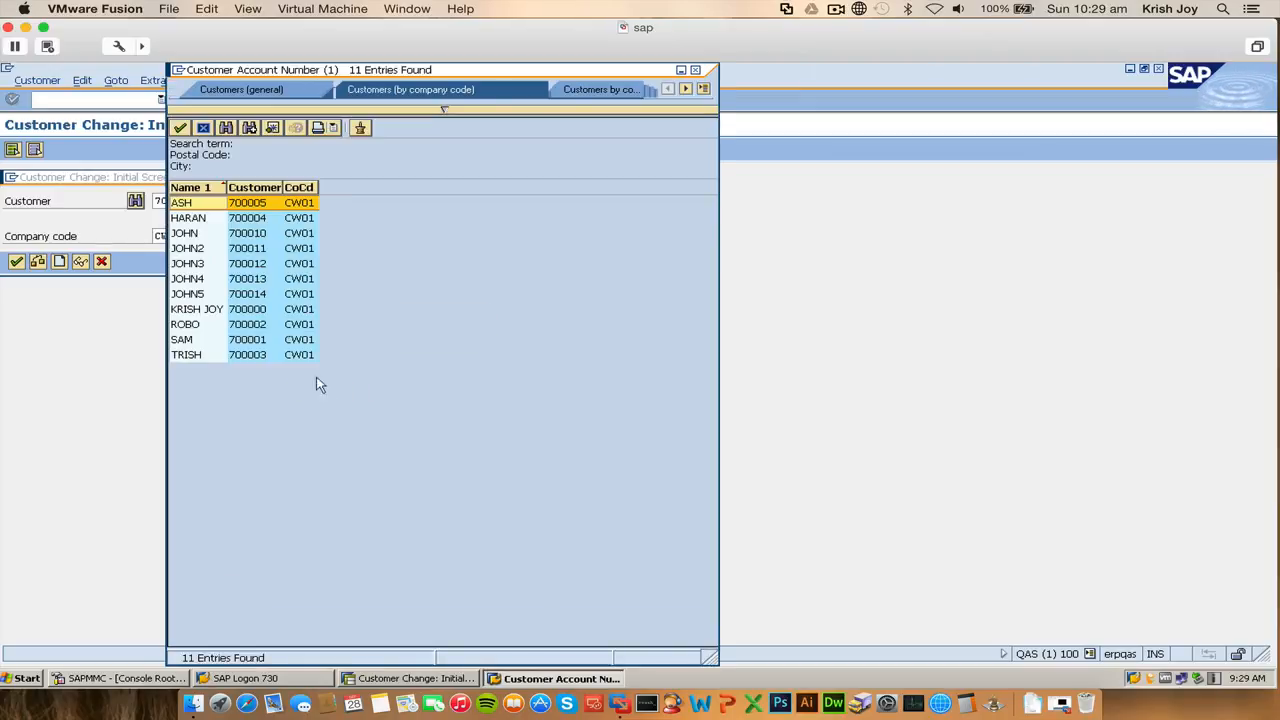
{"action": "double_click", "coordinate": [208, 264]}
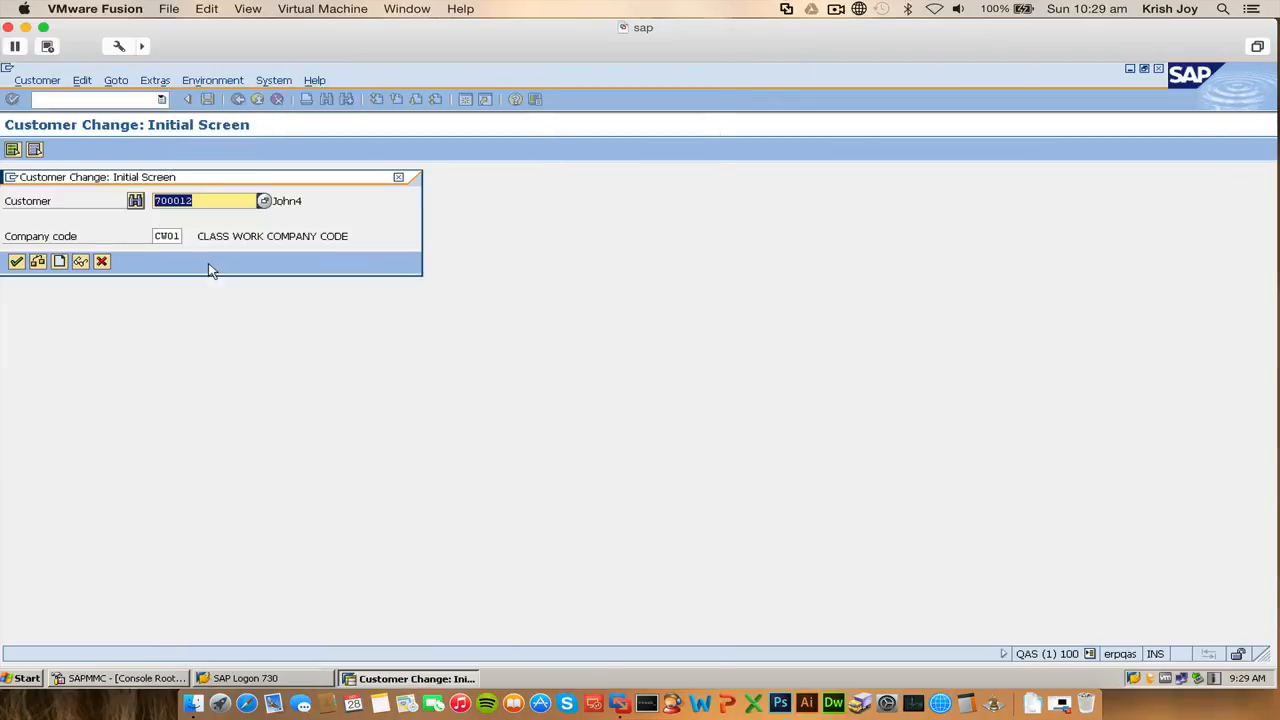
{"action": "left_click", "coordinate": [38, 262]}
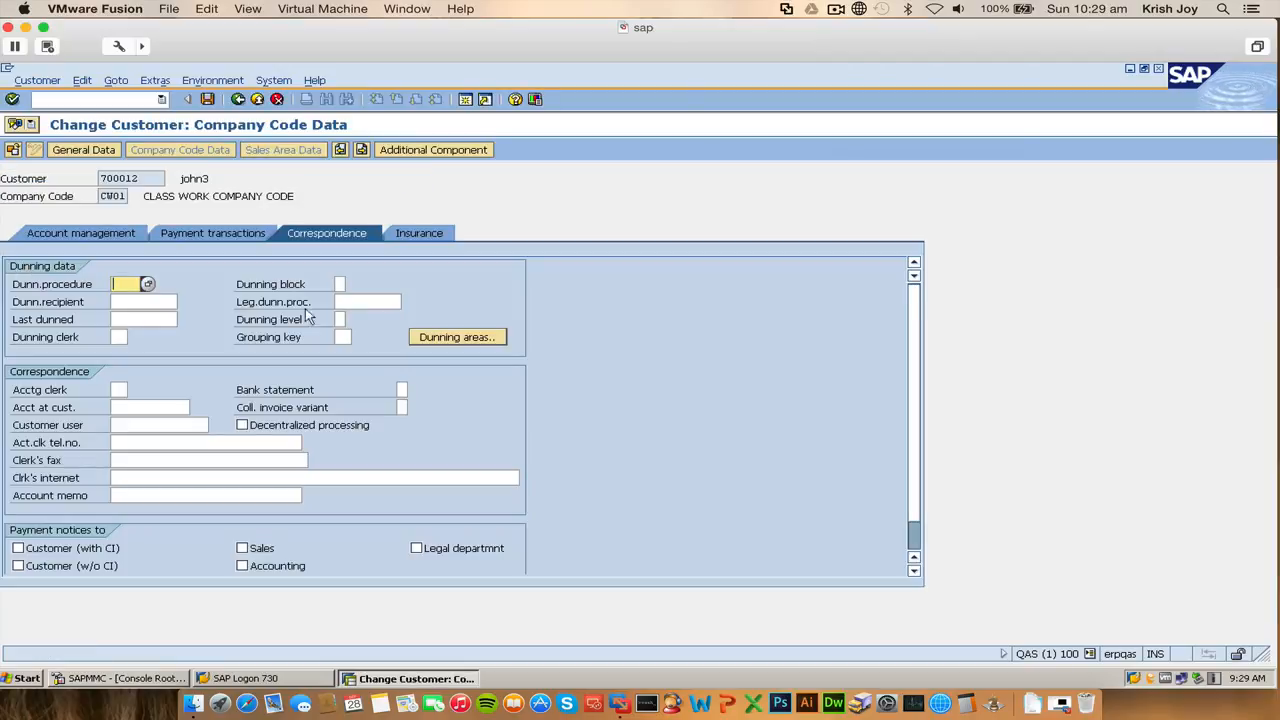
- Set the customer's bank statement indicator to 2, save the change and return to SAP Easy Access
{"action": "left_click", "coordinate": [402, 390]}
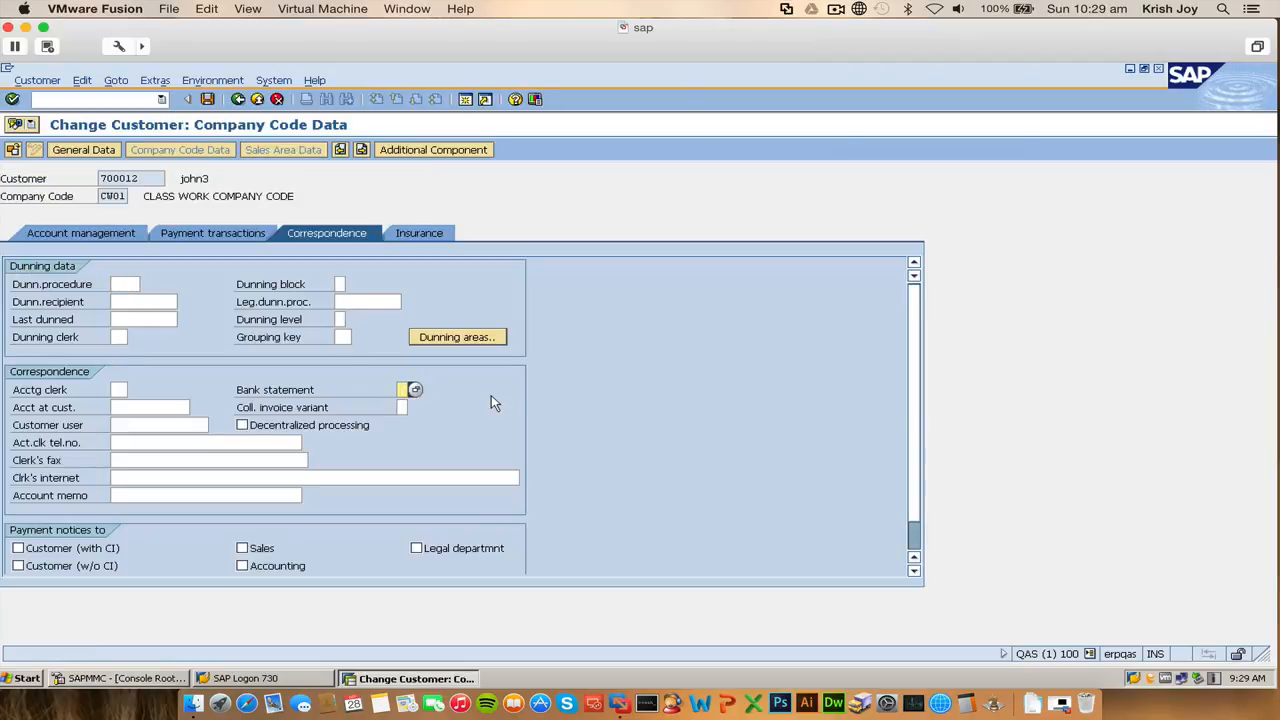
{"action": "type", "text": "2"}
{"action": "key", "text": "Tab"}
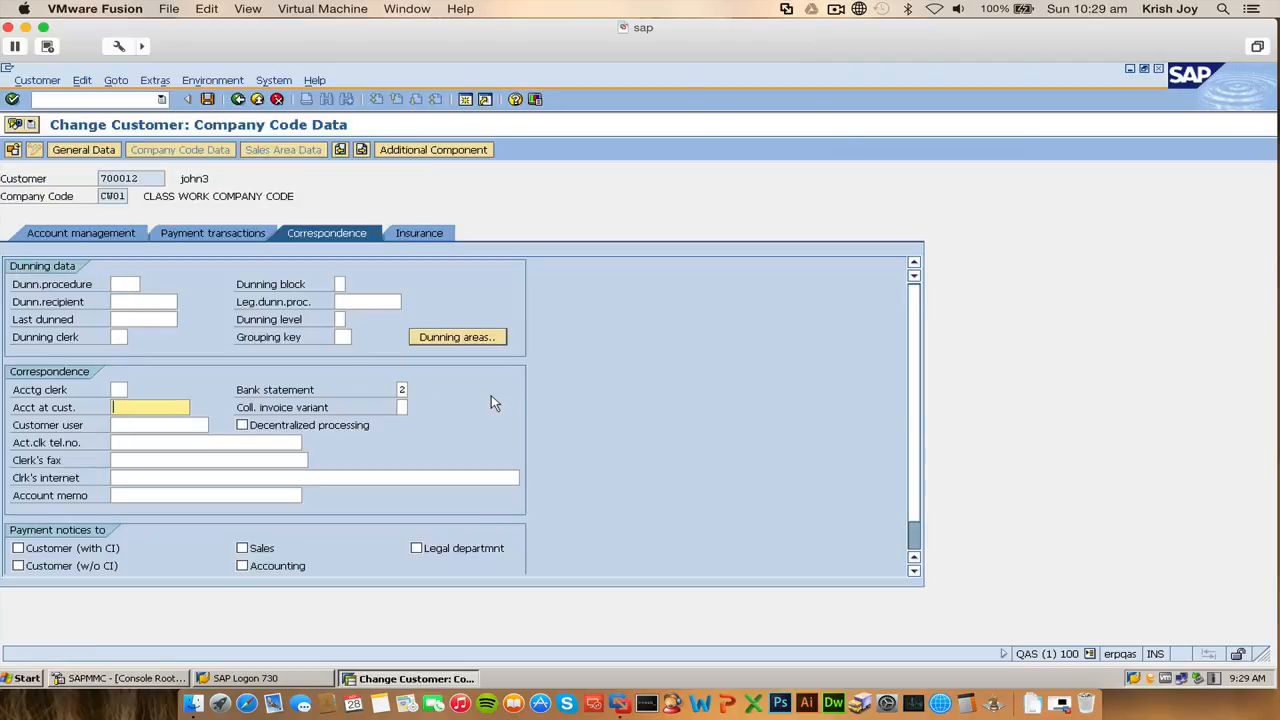
{"action": "left_click", "coordinate": [209, 100]}
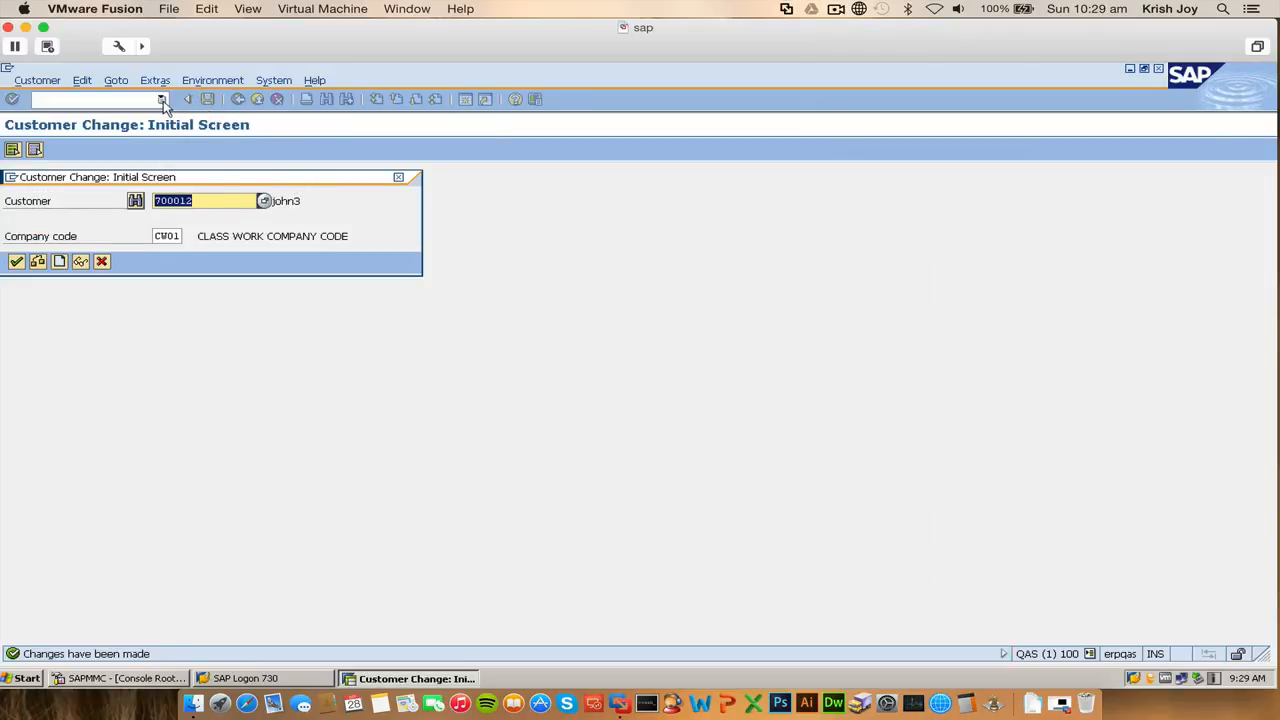
{"action": "left_click", "coordinate": [106, 263]}
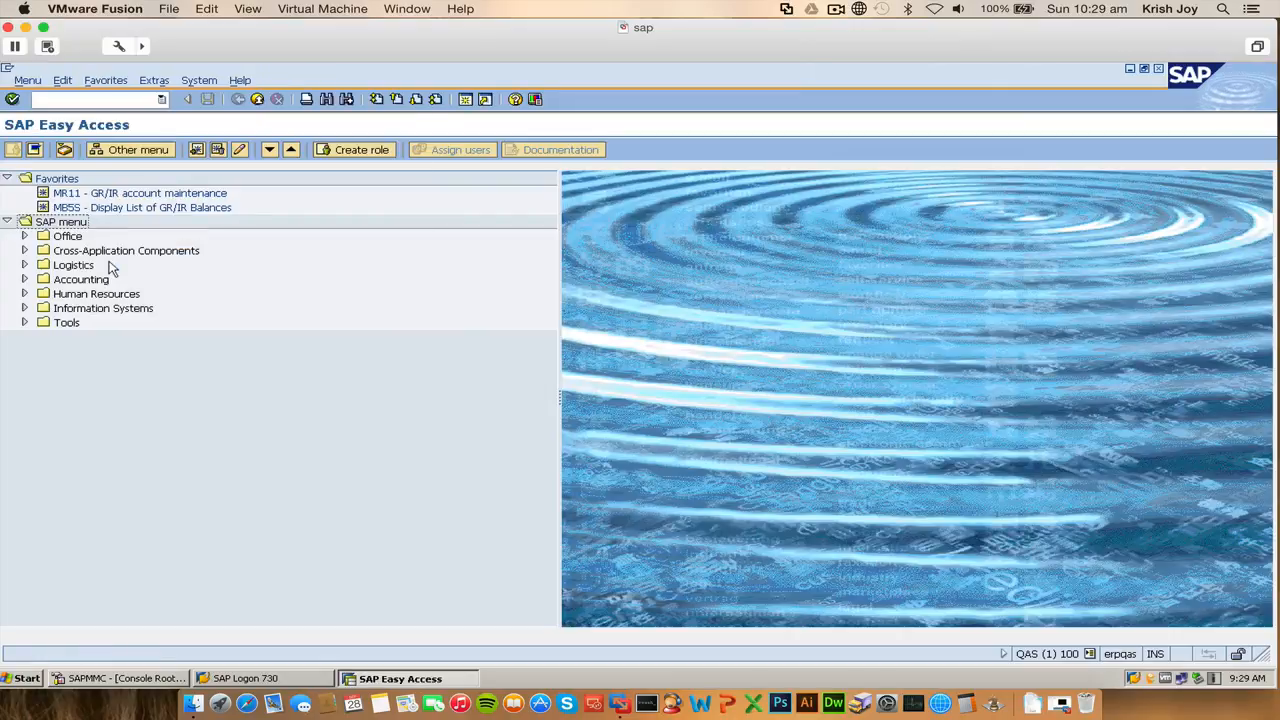
- Run the FBL5N line item display for all items of the same customer, and return to SAP Easy Access
{"action": "left_click", "coordinate": [161, 99]}
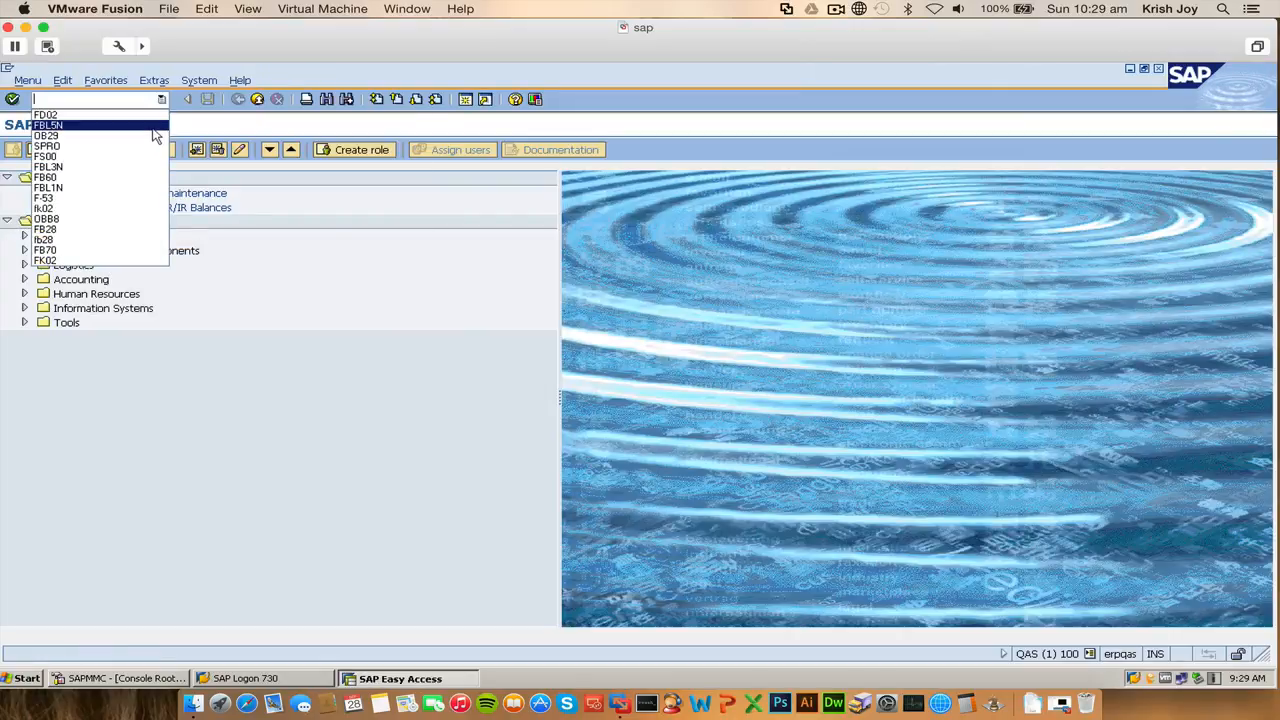
{"action": "left_click", "coordinate": [154, 126]}
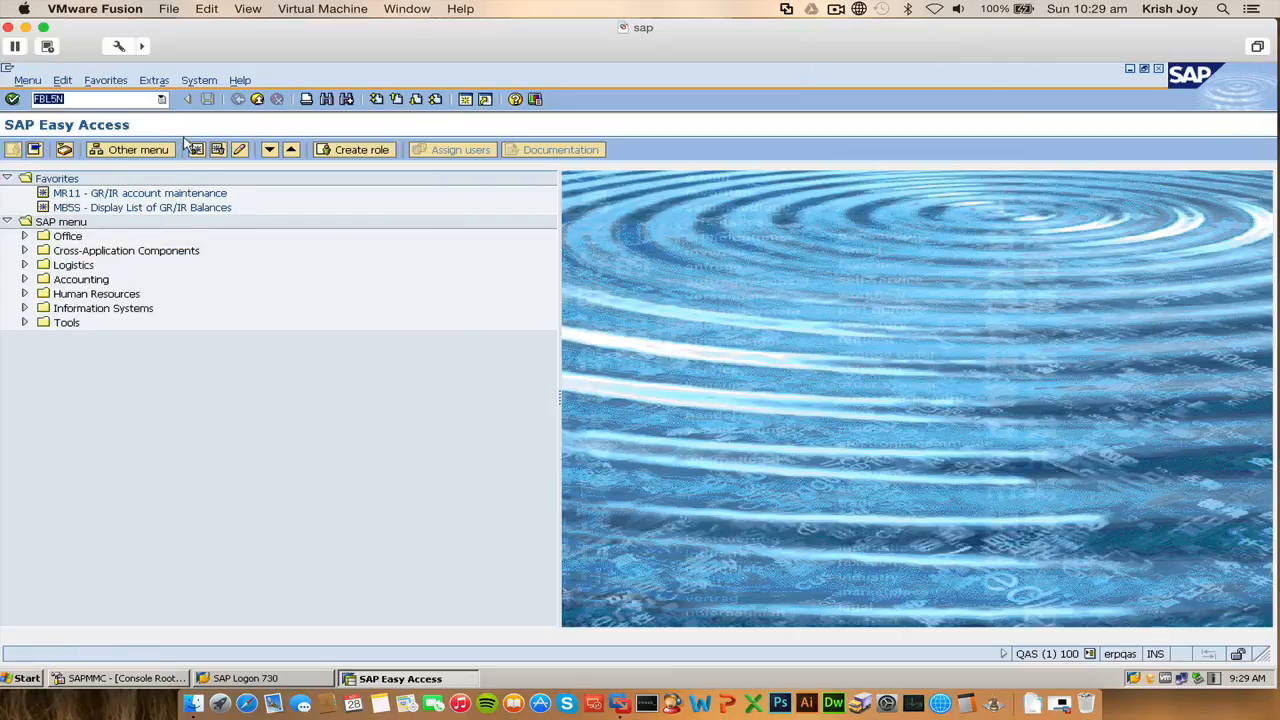
{"action": "key", "text": "Return"}
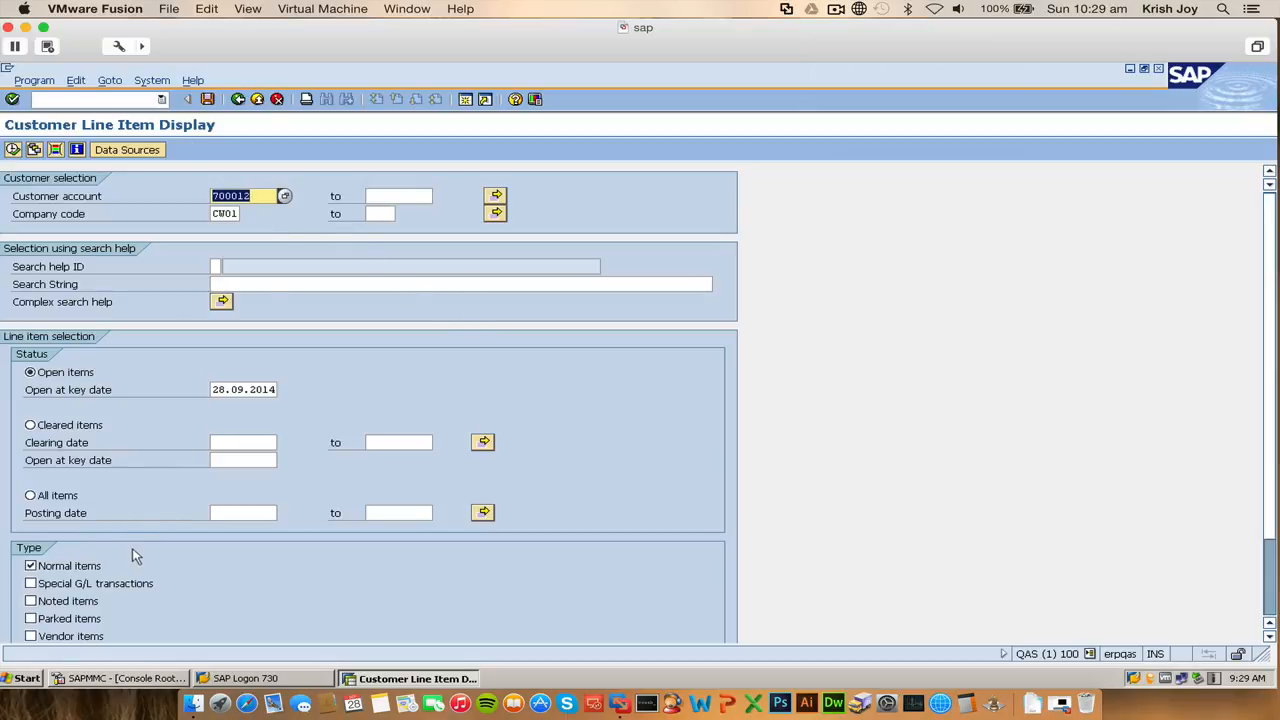
{"action": "left_click", "coordinate": [76, 497]}
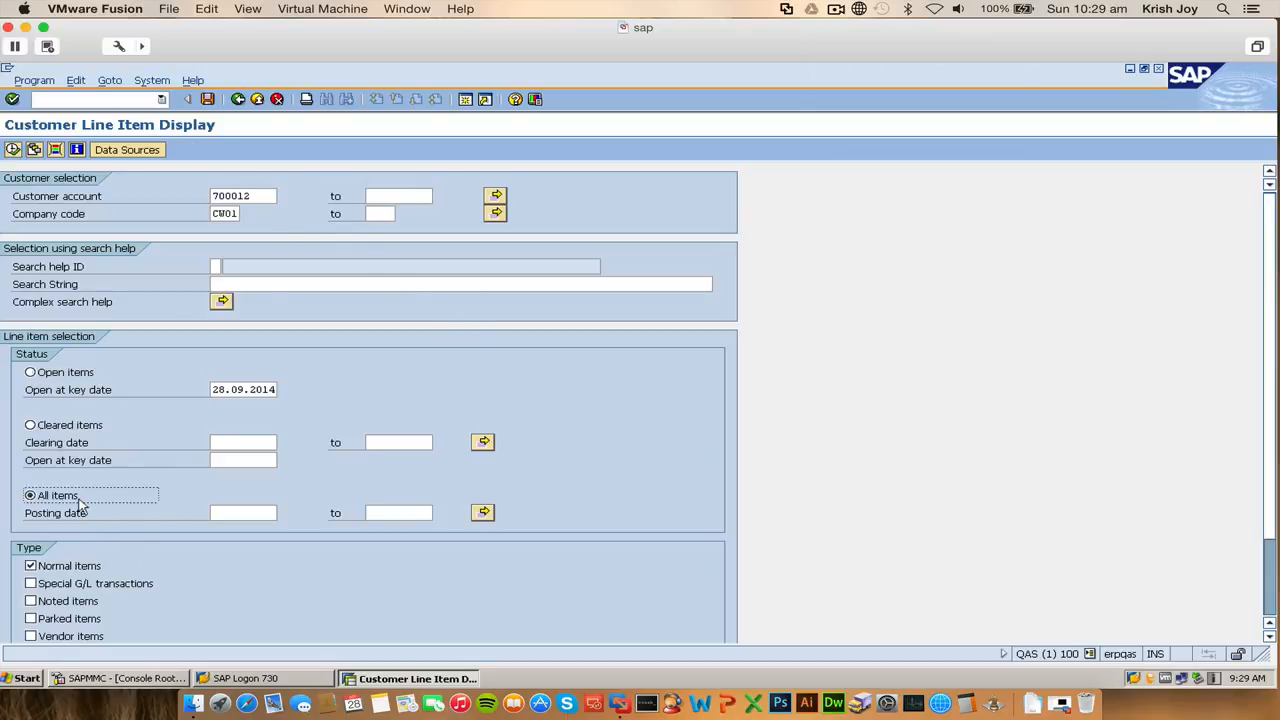
{"action": "left_click", "coordinate": [12, 150]}
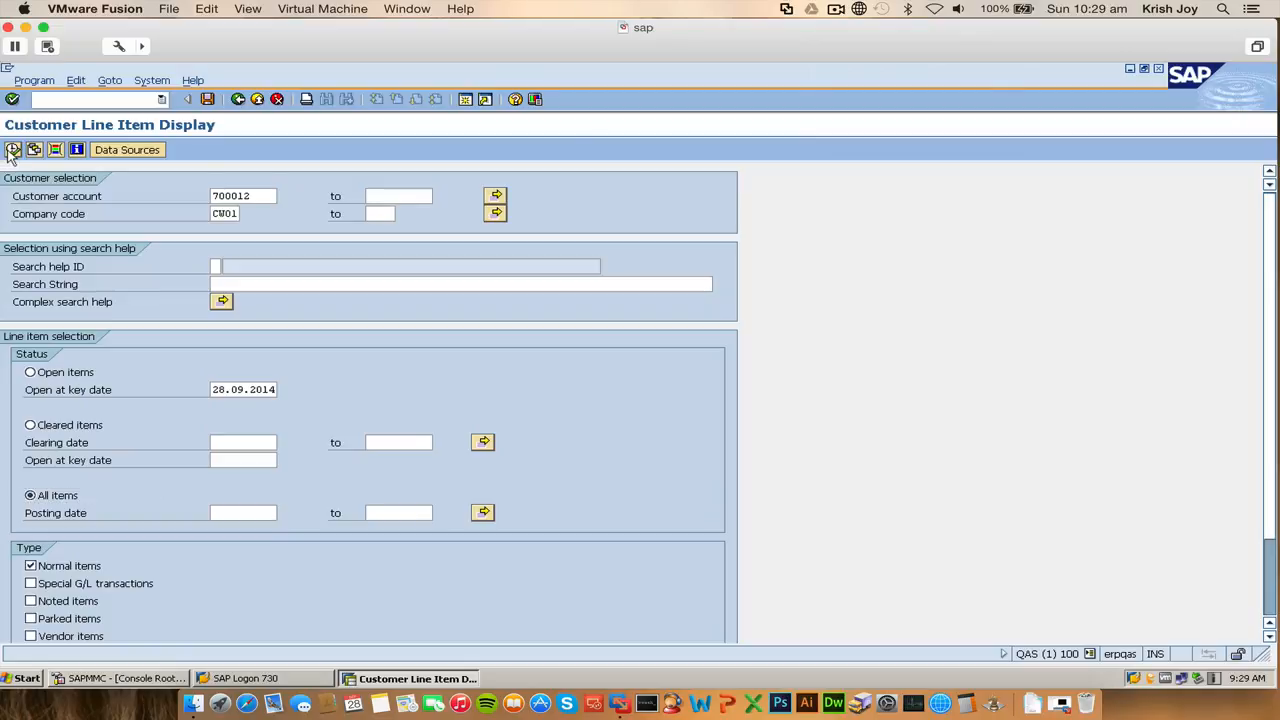
{"action": "left_click", "coordinate": [258, 101]}
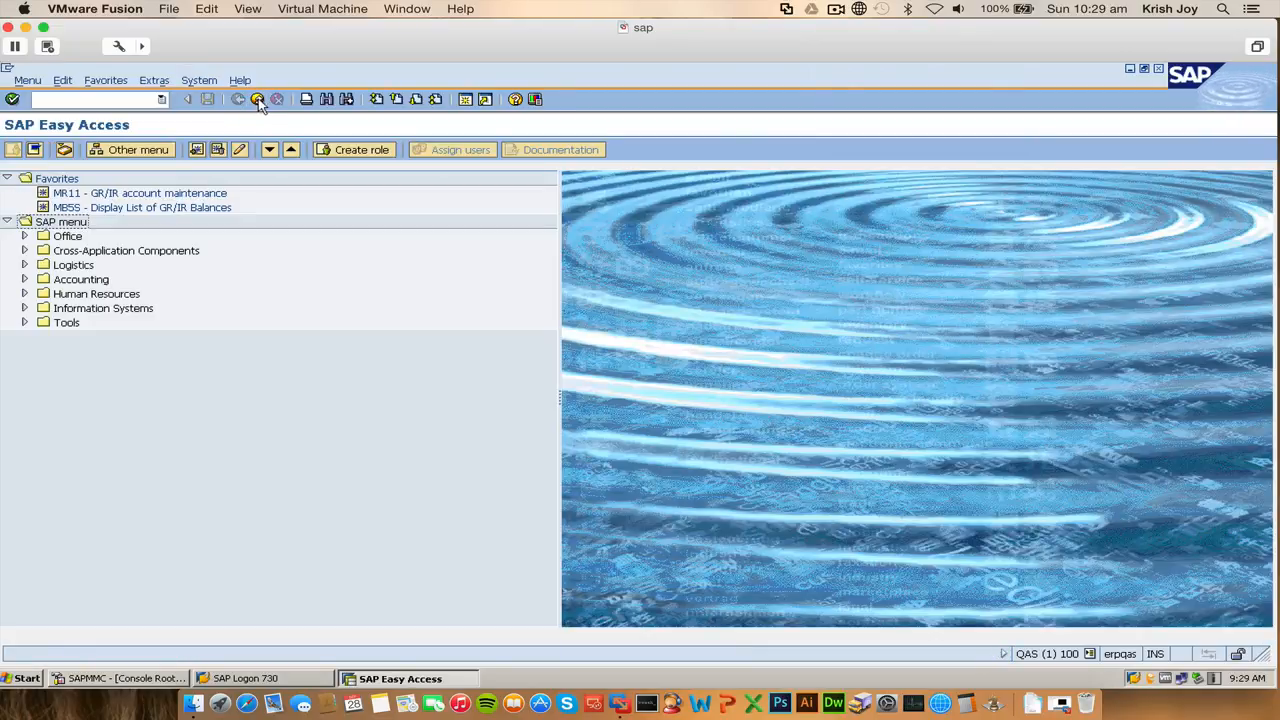
- Start transaction FB70 to enter a customer invoice in company code CW01
{"action": "left_click", "coordinate": [145, 98]}
{"action": "type", "text": "fb"}
{"action": "key", "text": "BackSpace"}
{"action": "key", "text": "BackSpace"}
{"action": "type", "text": "fb"}
{"action": "left_click_drag", "start_coordinate": [139, 102], "coordinate": [17, 59]}
{"action": "key", "text": "Return"}
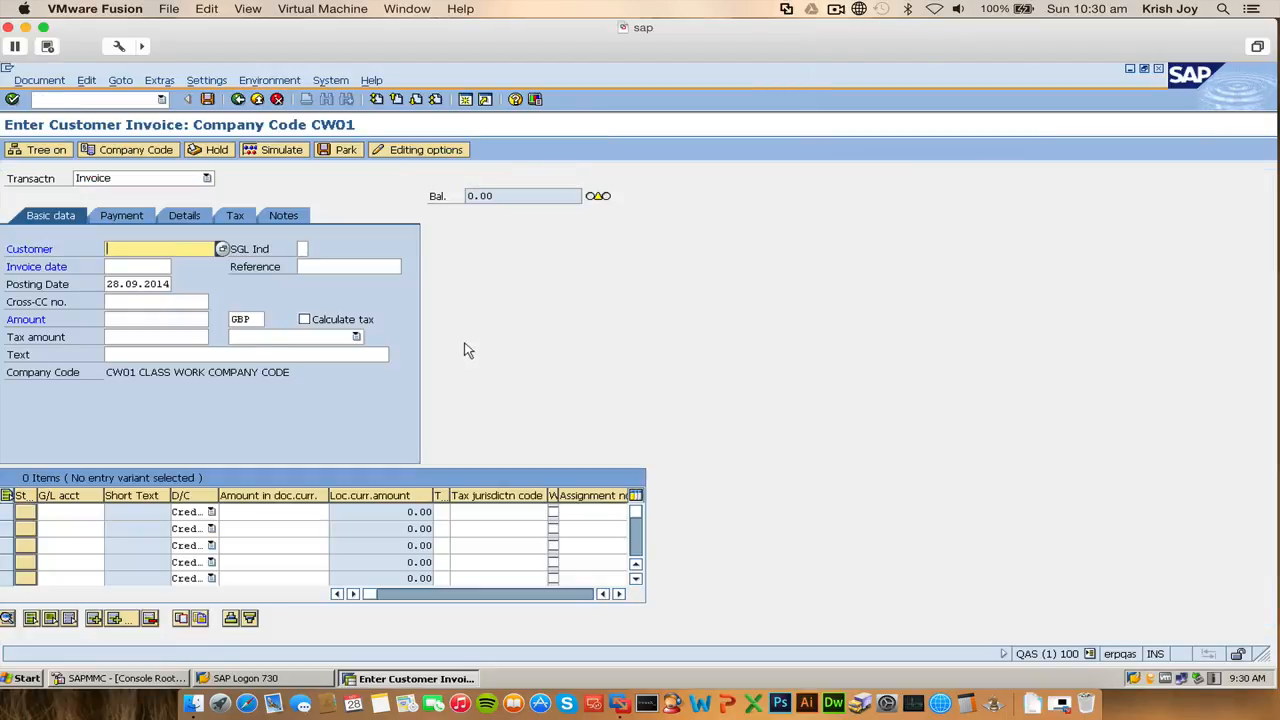
- Look up the customers of company code CW01 and take the seventh one as the invoice customer
{"action": "left_click", "coordinate": [222, 248]}
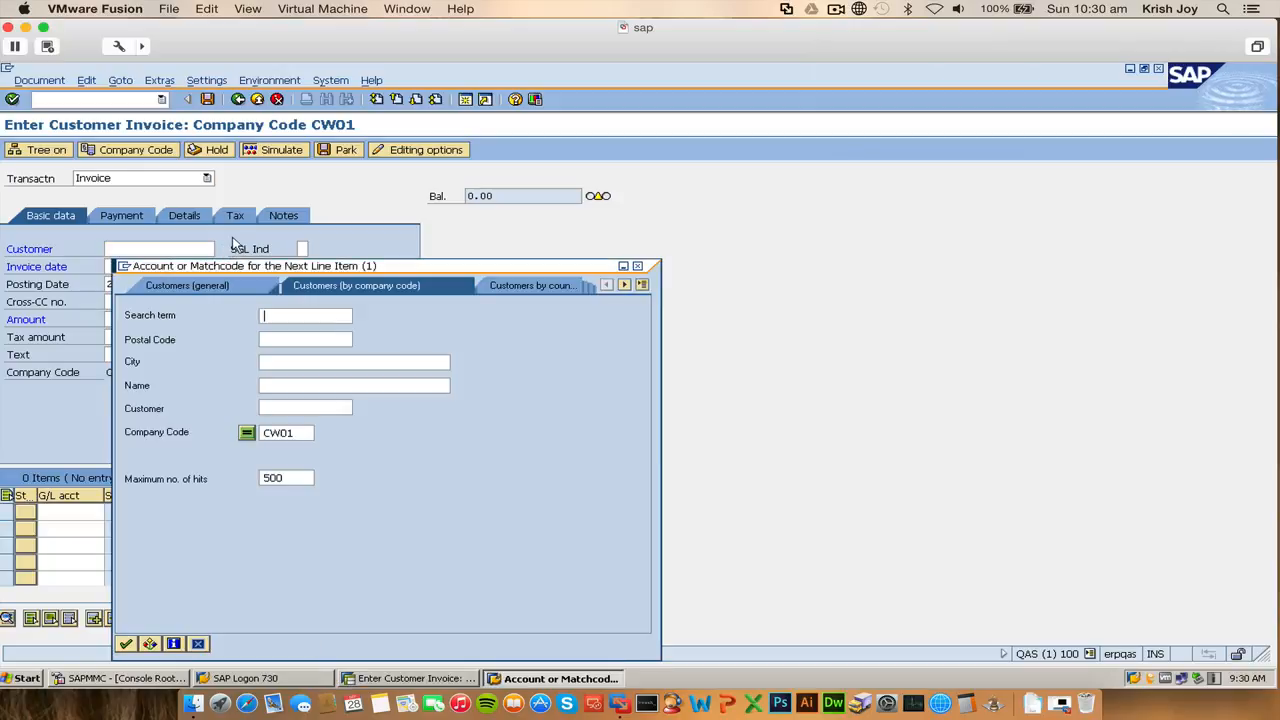
{"action": "left_click", "coordinate": [289, 433]}
{"action": "key", "text": "BackSpace"}
{"action": "key", "text": "BackSpace"}
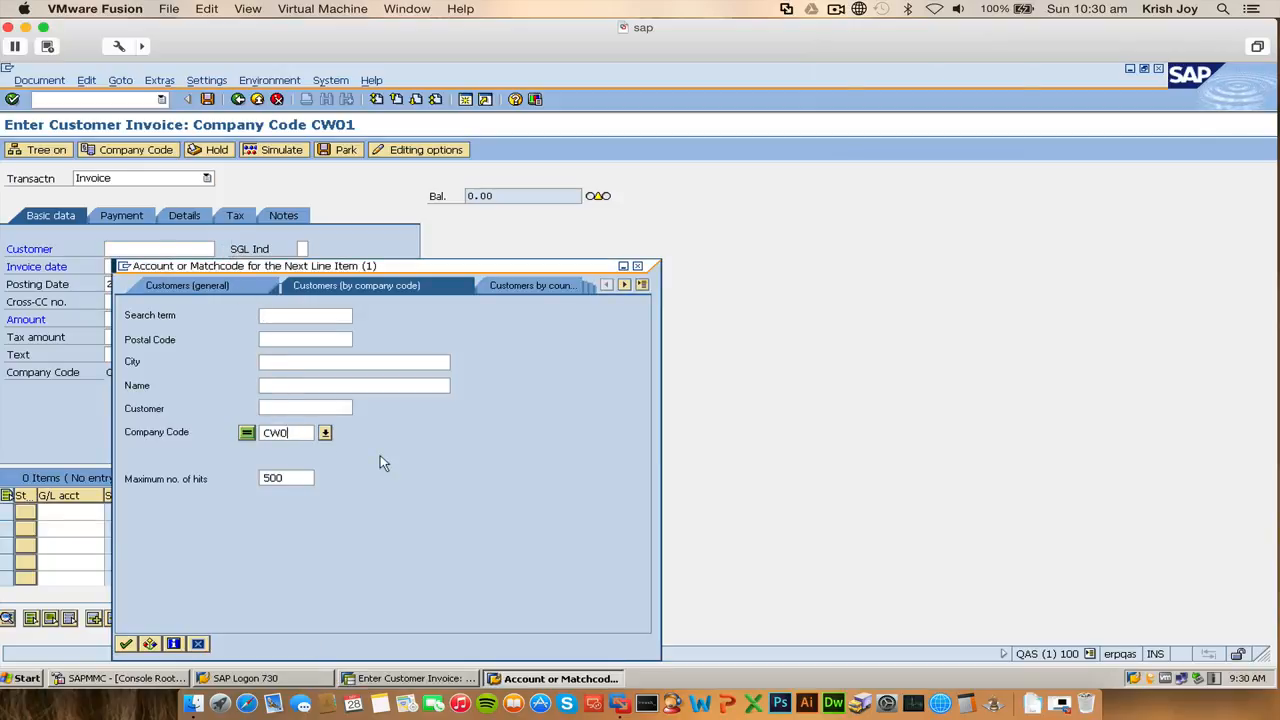
{"action": "type", "text": "*"}
{"action": "key", "text": "Return"}
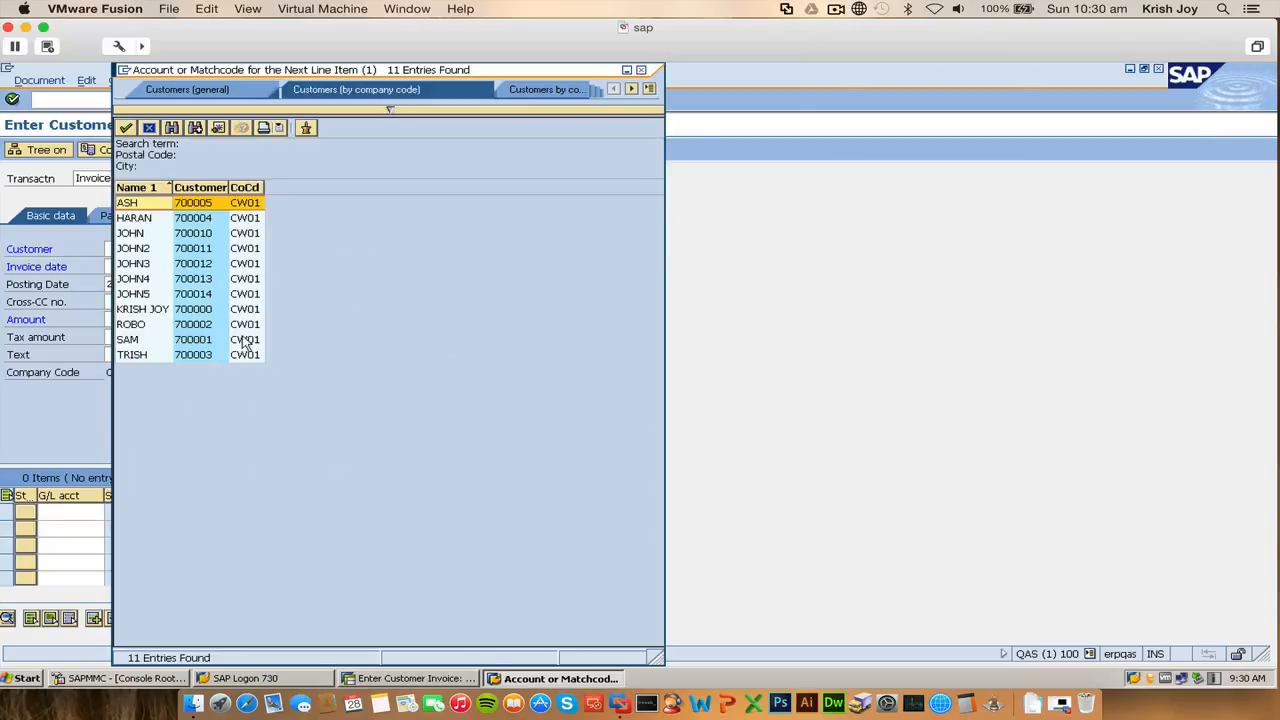
{"action": "double_click", "coordinate": [165, 297]}
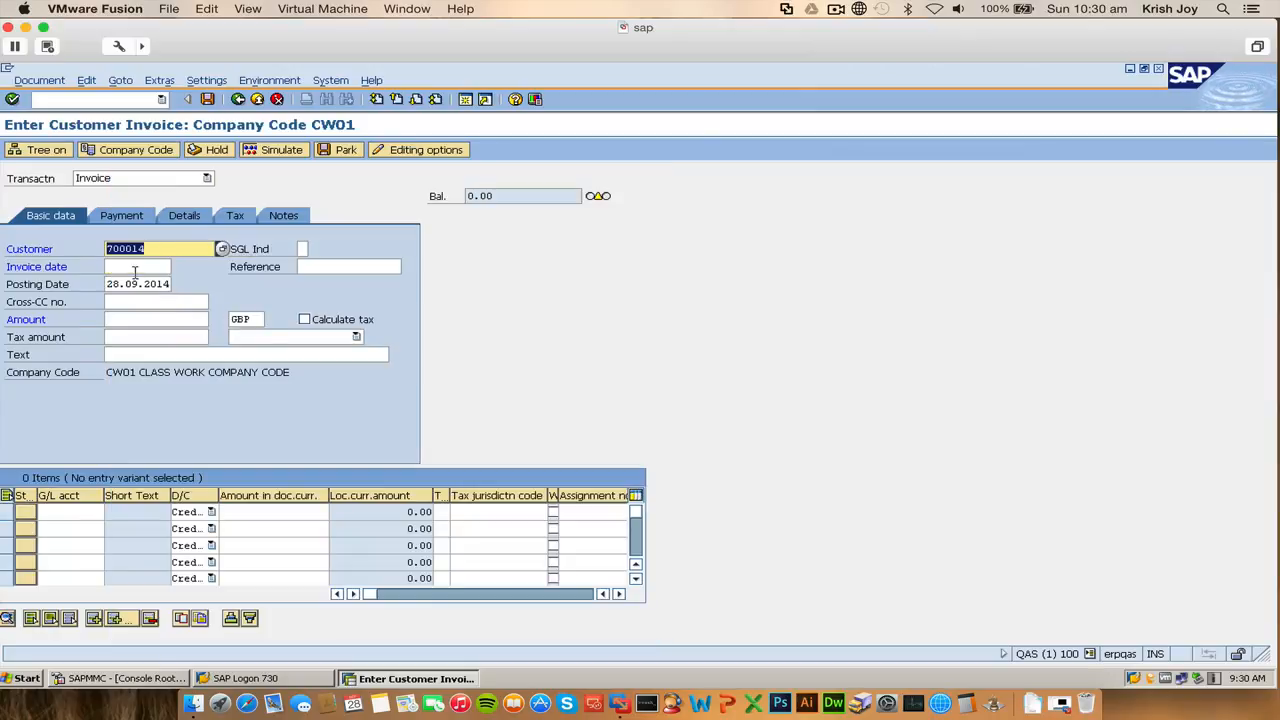
- Set the invoice date to 28.09.2014 and the invoice amount to 100 GBP
{"action": "left_click", "coordinate": [135, 268]}
{"action": "left_click", "coordinate": [178, 267]}
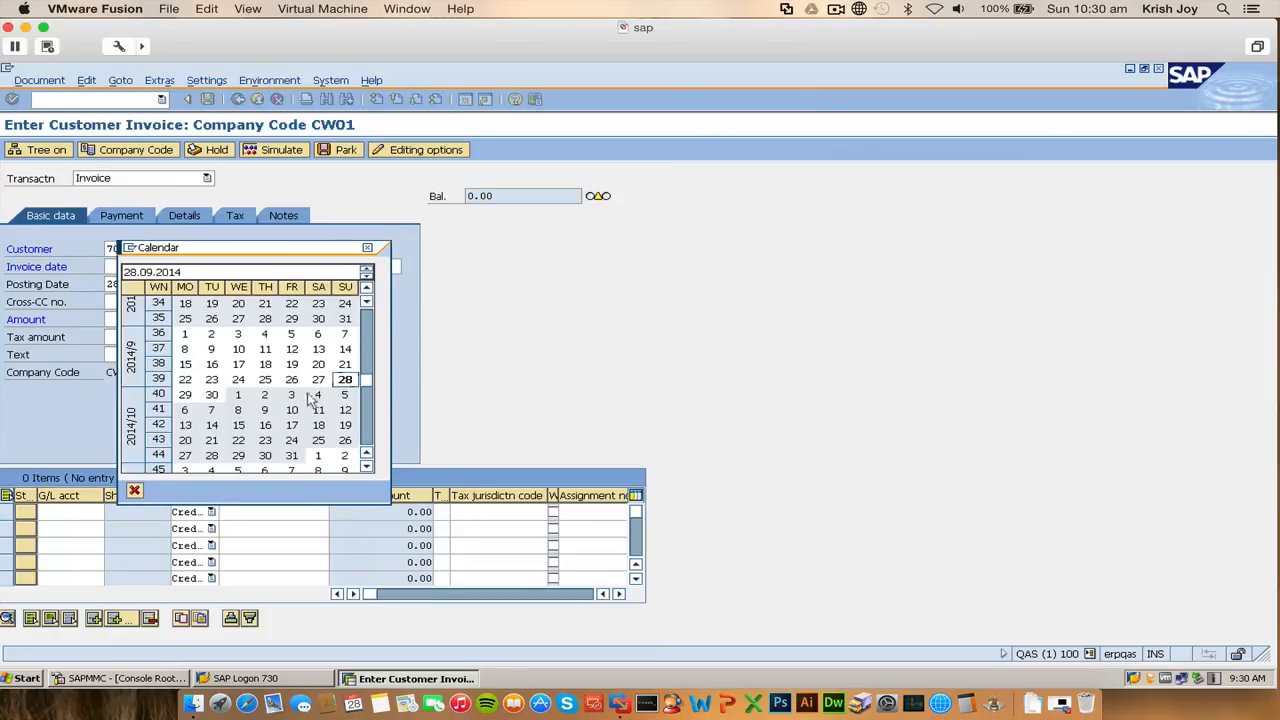
{"action": "double_click", "coordinate": [340, 381]}
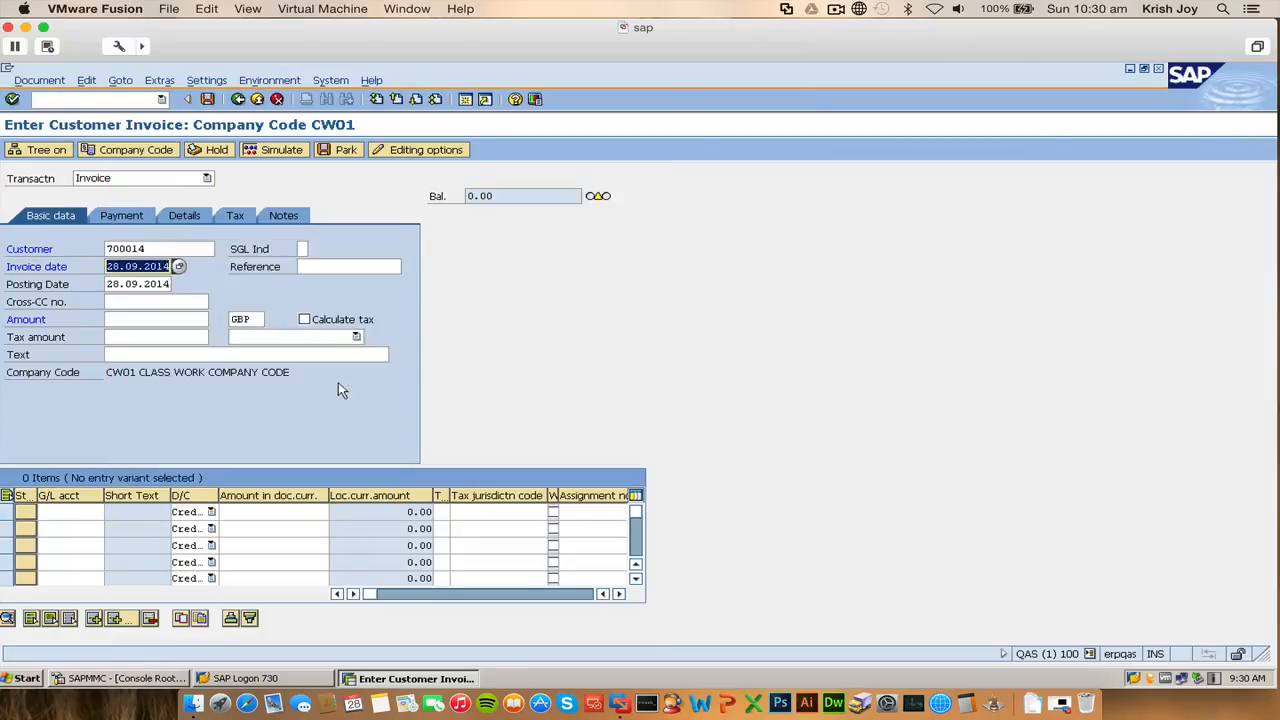
{"action": "left_click", "coordinate": [155, 322]}
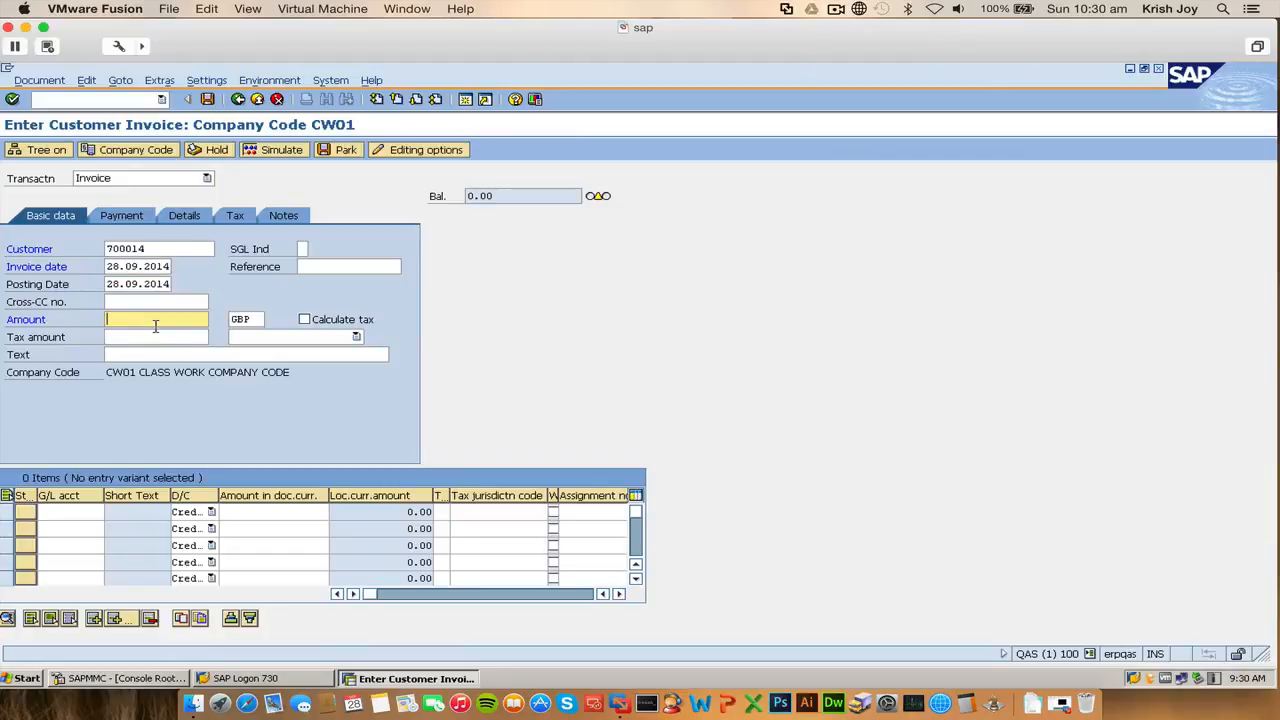
{"action": "type", "text": "100"}
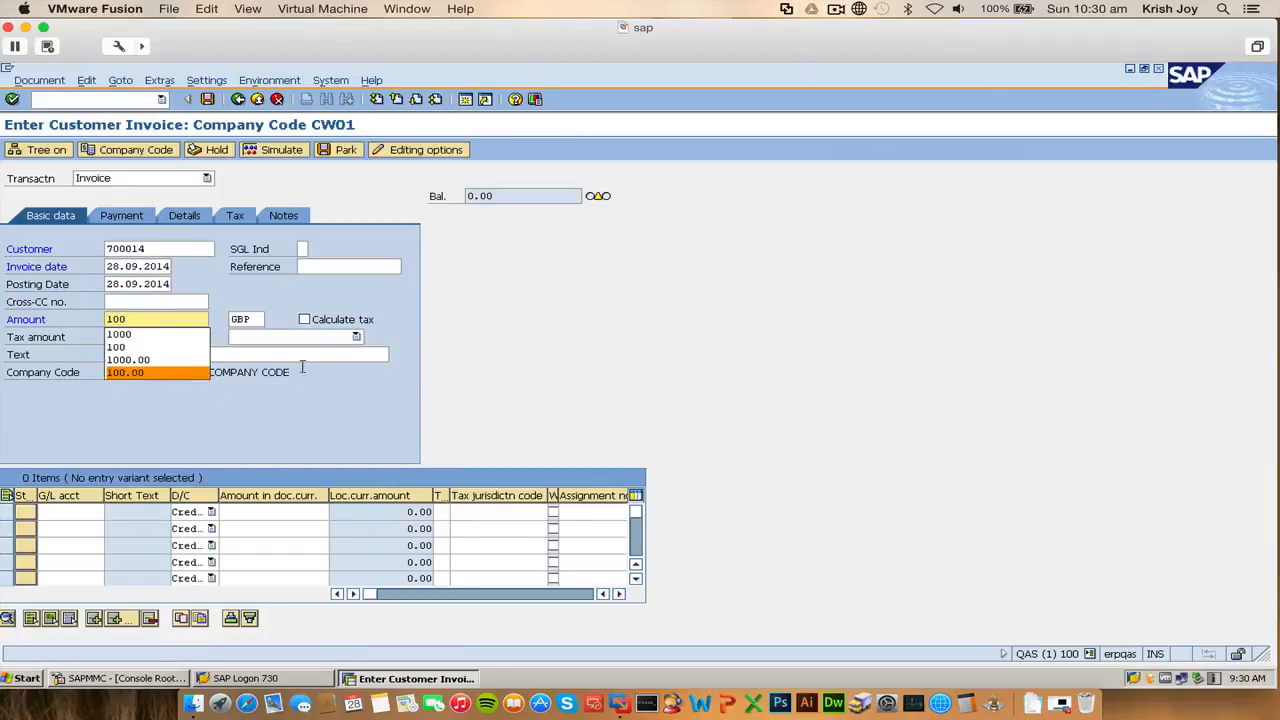
{"action": "left_click", "coordinate": [404, 365]}
{"action": "left_click", "coordinate": [235, 354]}
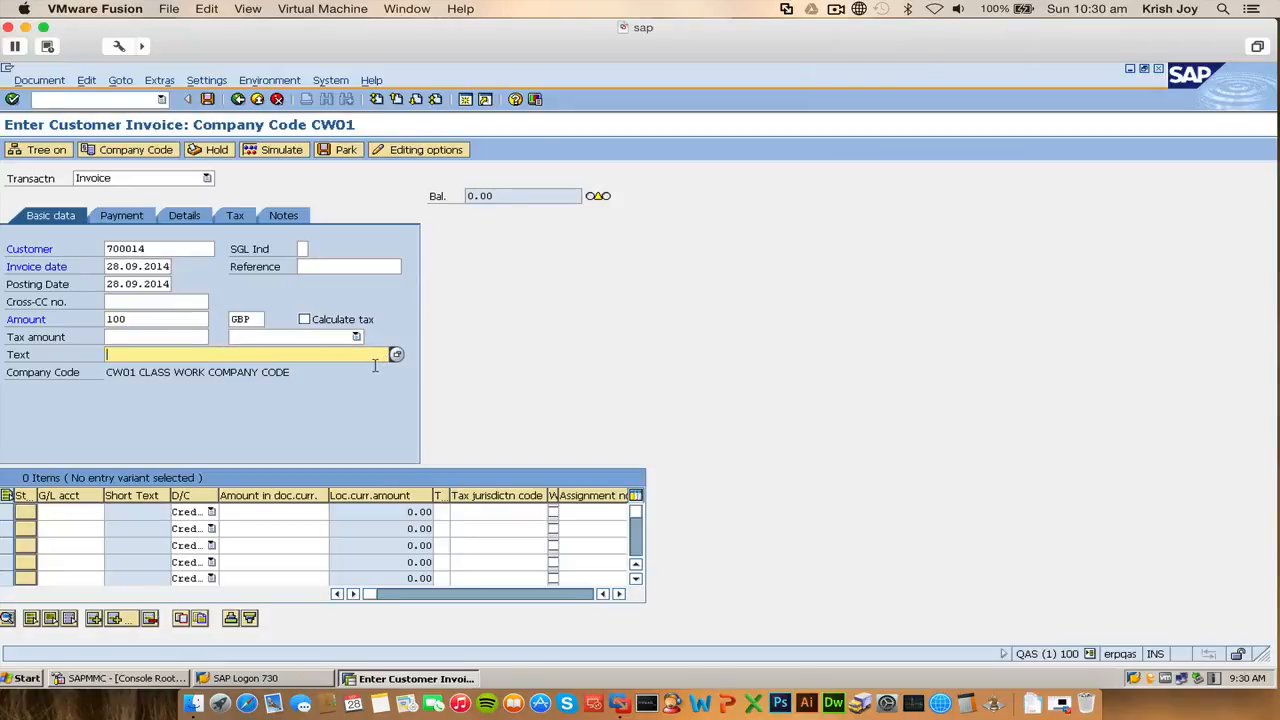
- Look up the G/L accounts of CW01 and enter SALES ACCOUNT FOR CW01 as the first line item with amount 100
{"action": "left_click", "coordinate": [66, 511]}
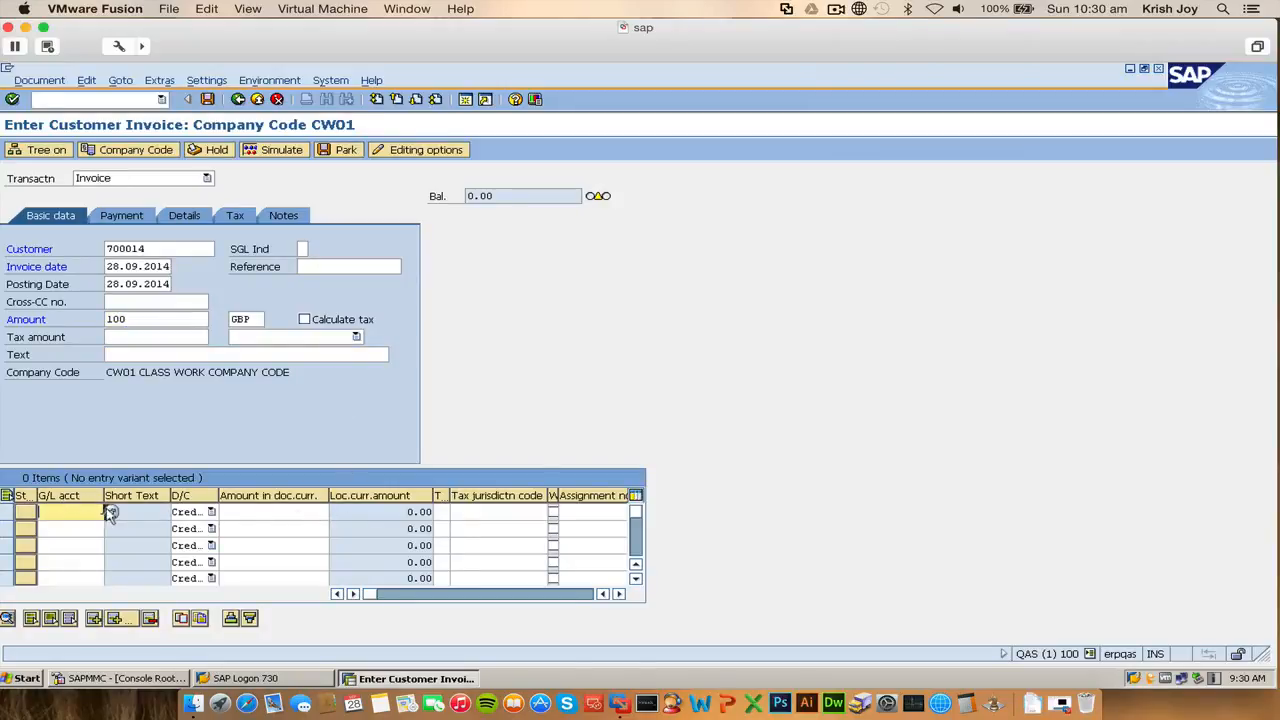
{"action": "left_click", "coordinate": [111, 511]}
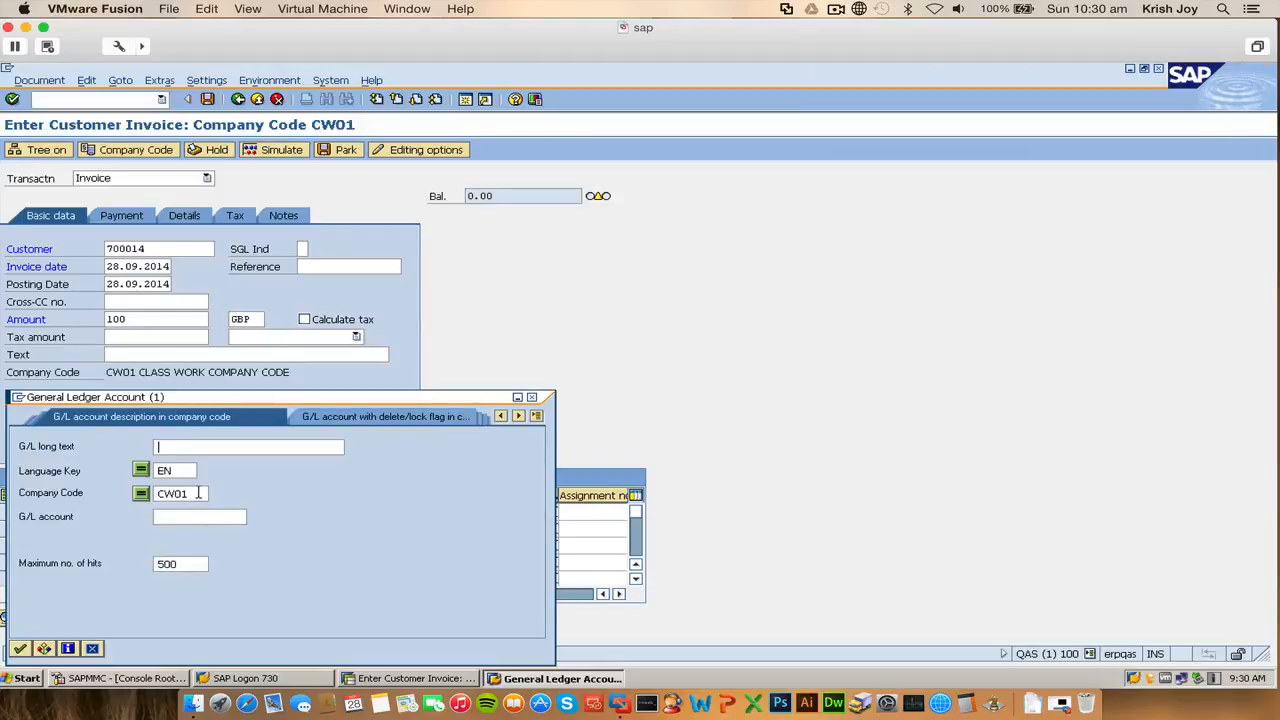
{"action": "left_click", "coordinate": [194, 517]}
{"action": "left_click", "coordinate": [19, 648]}
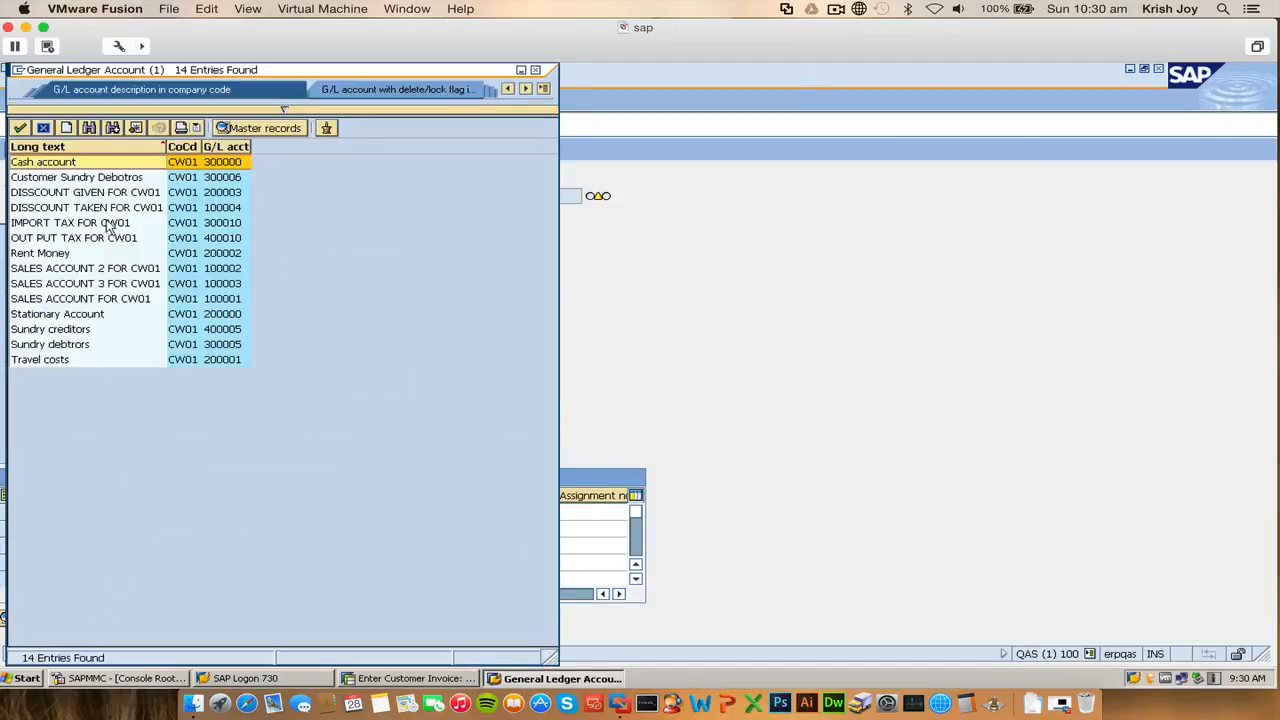
{"action": "left_click", "coordinate": [97, 330]}
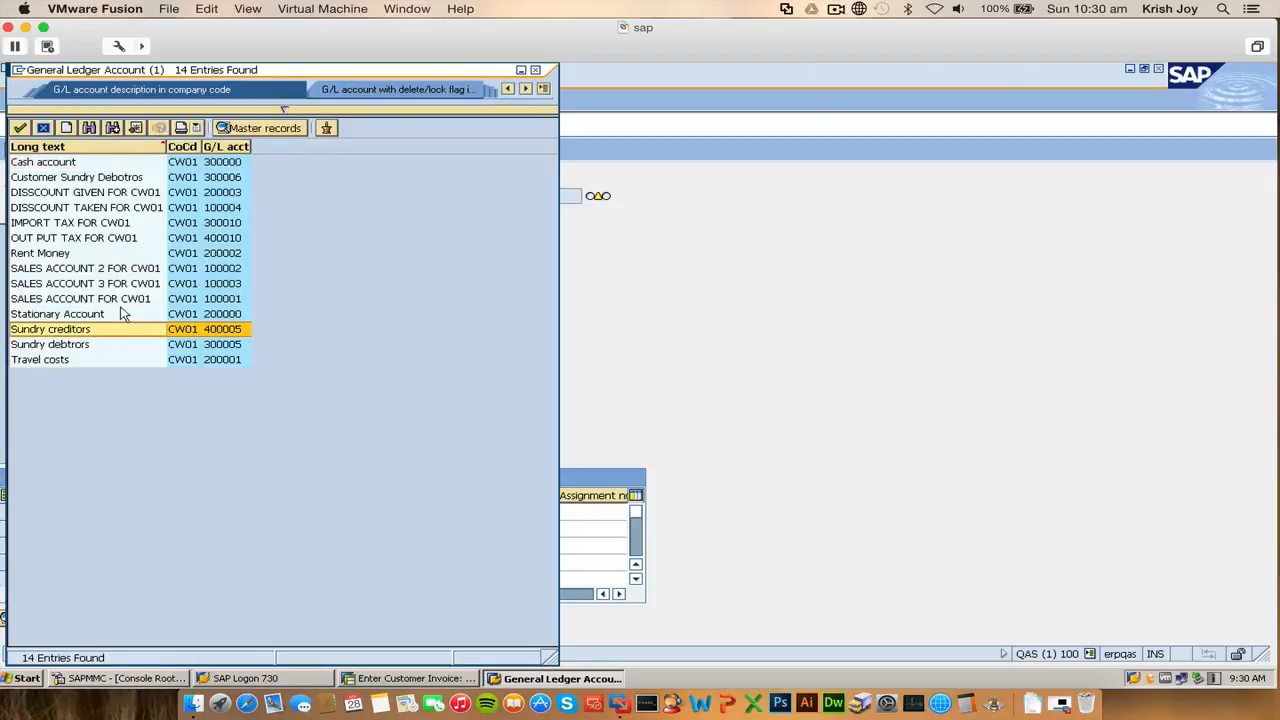
{"action": "left_click", "coordinate": [128, 301]}
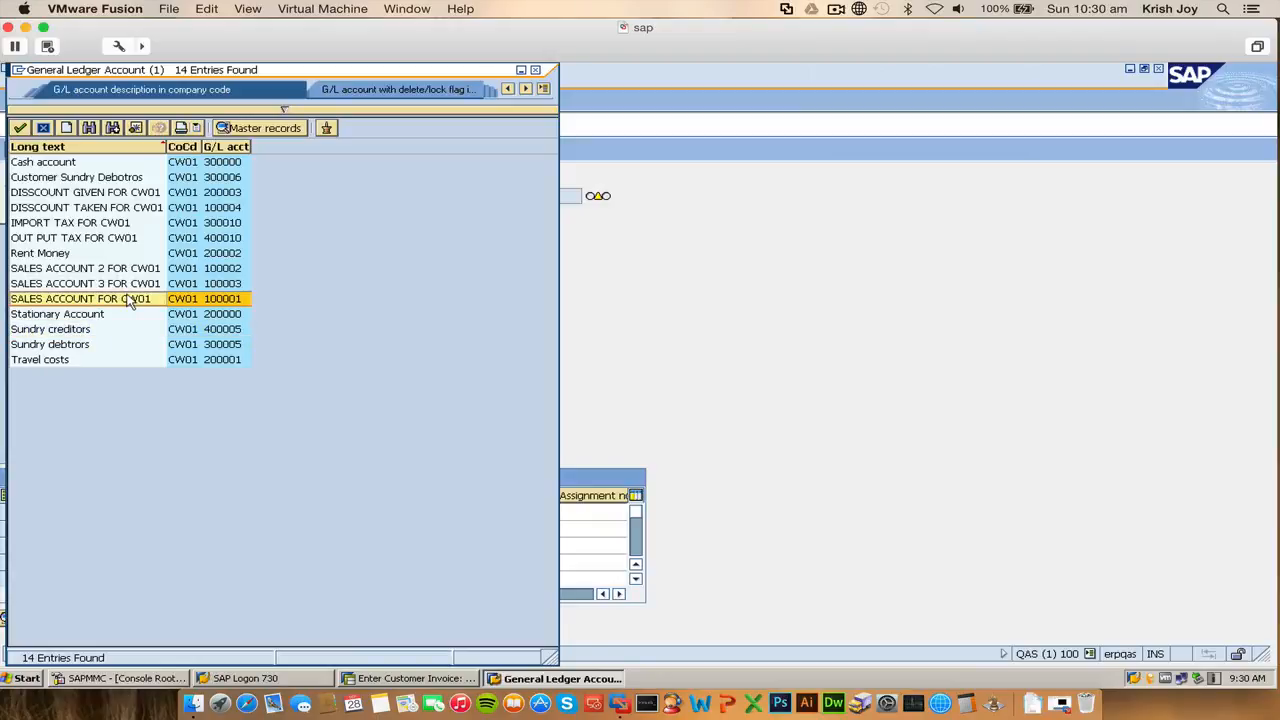
{"action": "double_click", "coordinate": [128, 301]}
{"action": "left_click", "coordinate": [253, 513]}
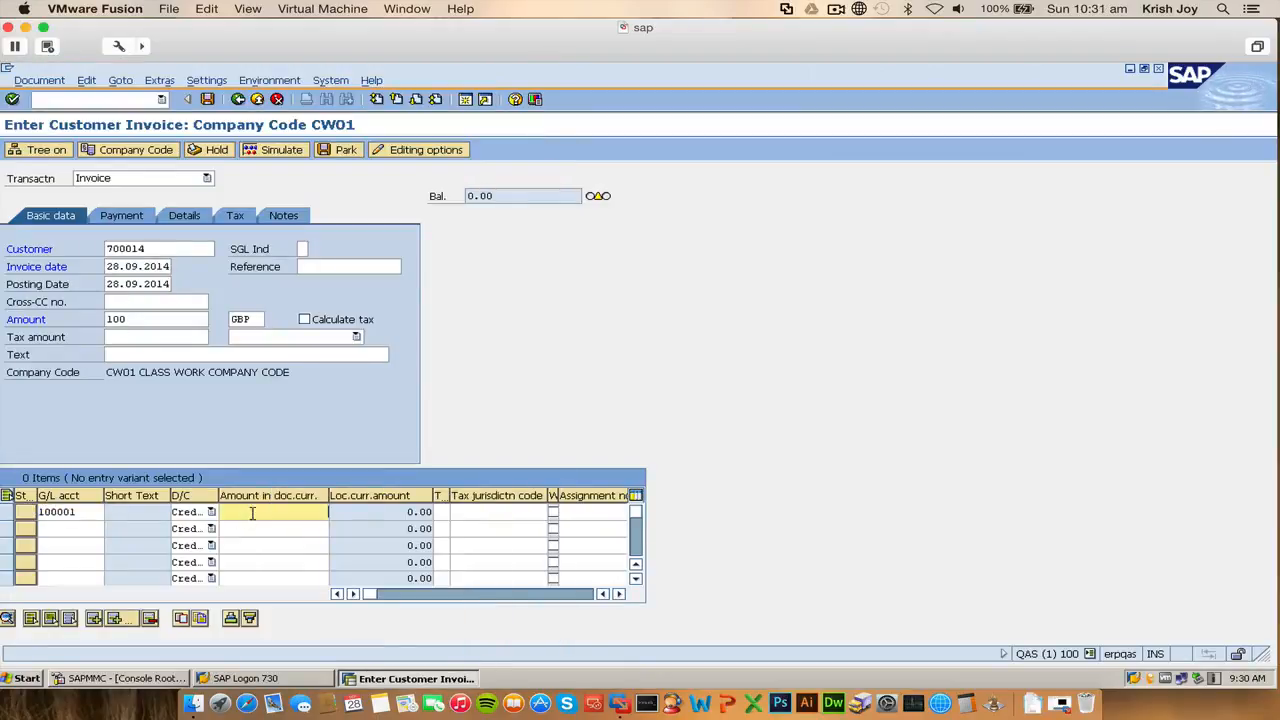
{"action": "type", "text": "100"}
- Widen the Tax code column and try tax code V1, standard rated input VAT 20.00%, on the sales line item
{"action": "left_click", "coordinate": [439, 513]}
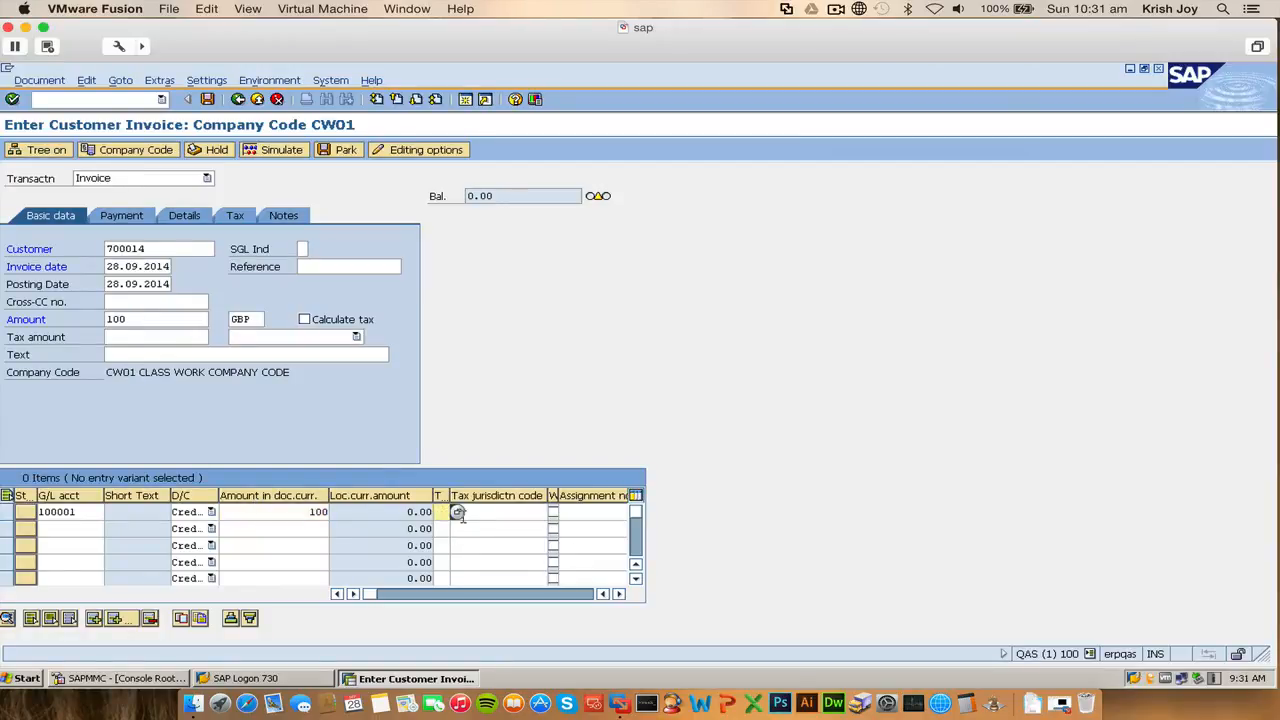
{"action": "left_click", "coordinate": [457, 513]}
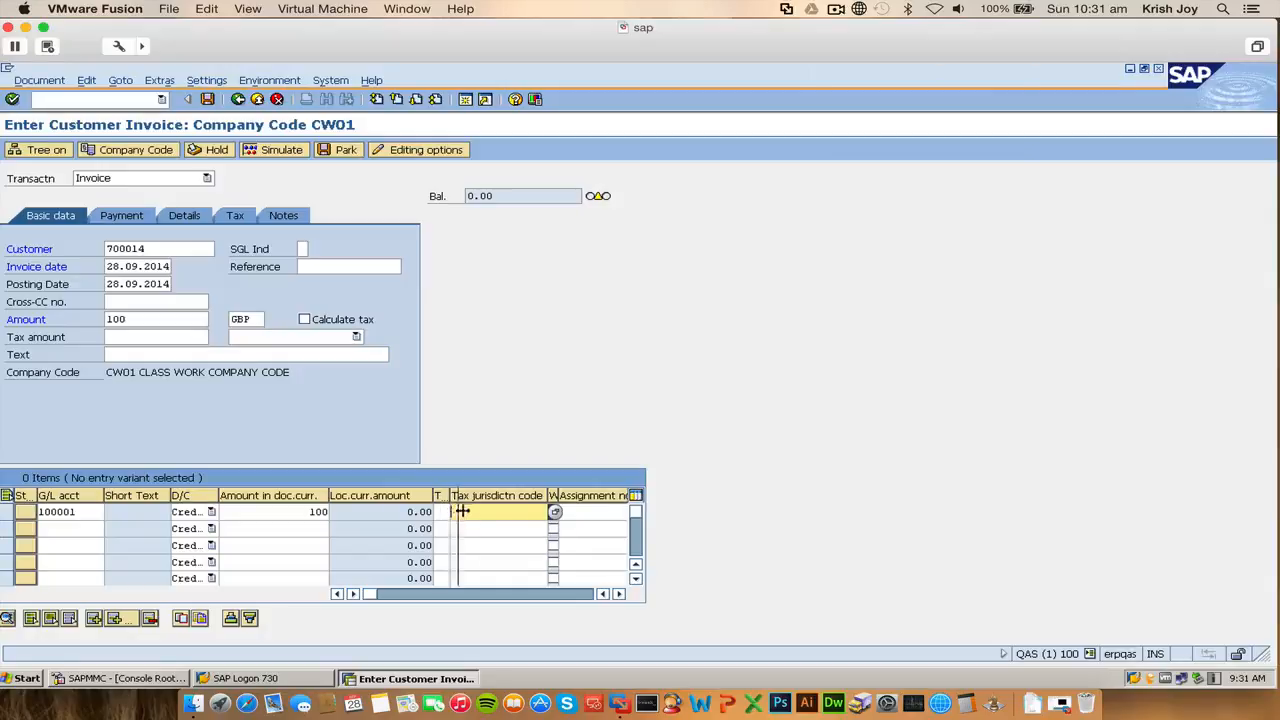
{"action": "left_click_drag", "start_coordinate": [462, 511], "coordinate": [484, 511]}
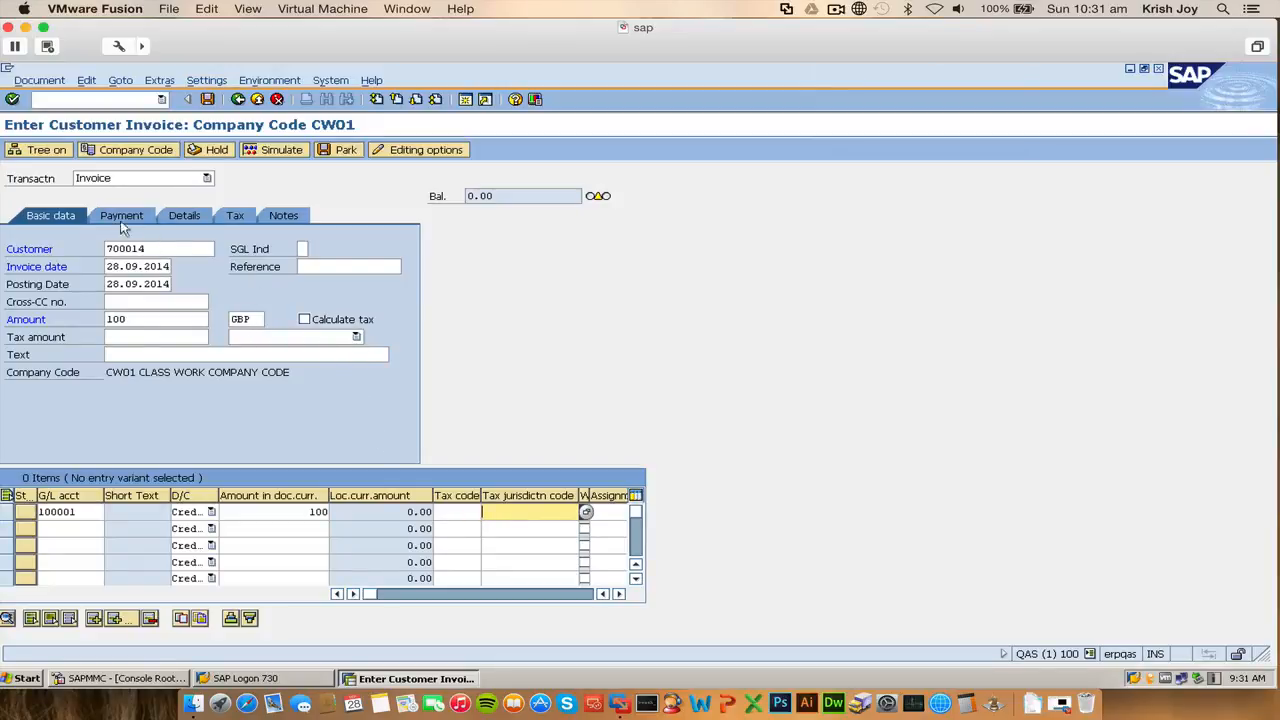
{"action": "key", "text": "Return"}
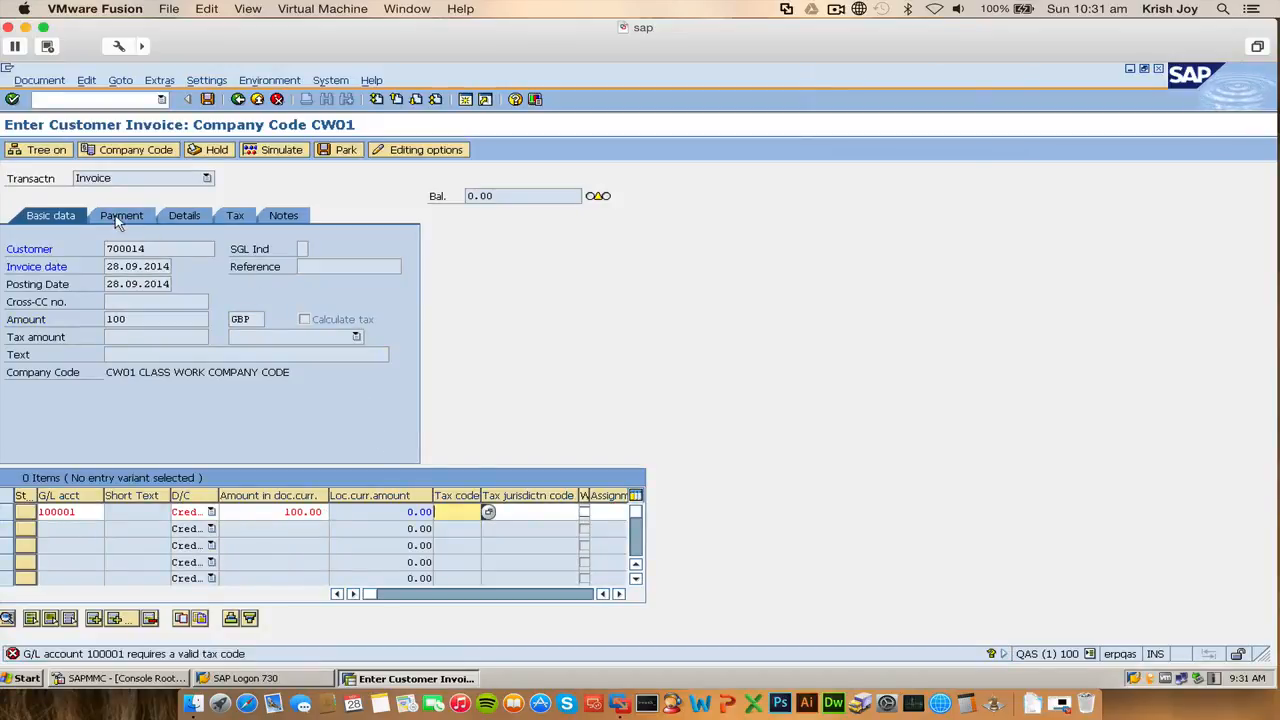
{"action": "left_click", "coordinate": [487, 512]}
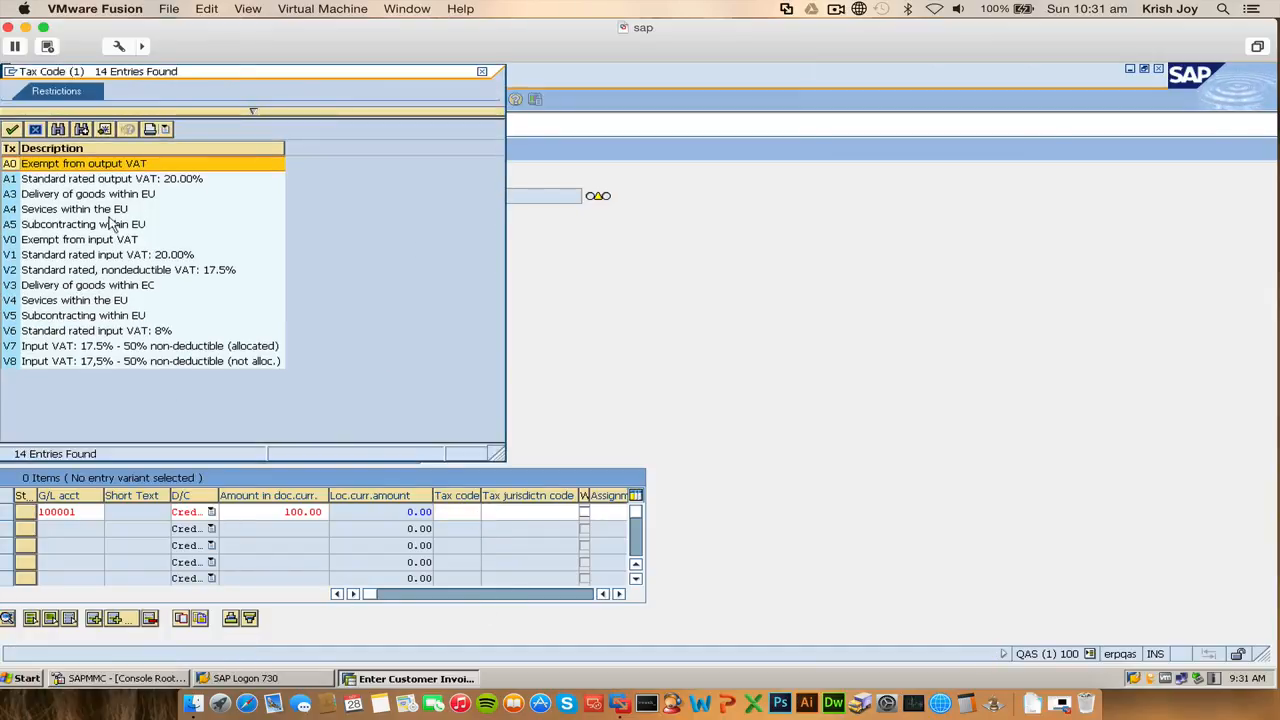
{"action": "double_click", "coordinate": [90, 255]}
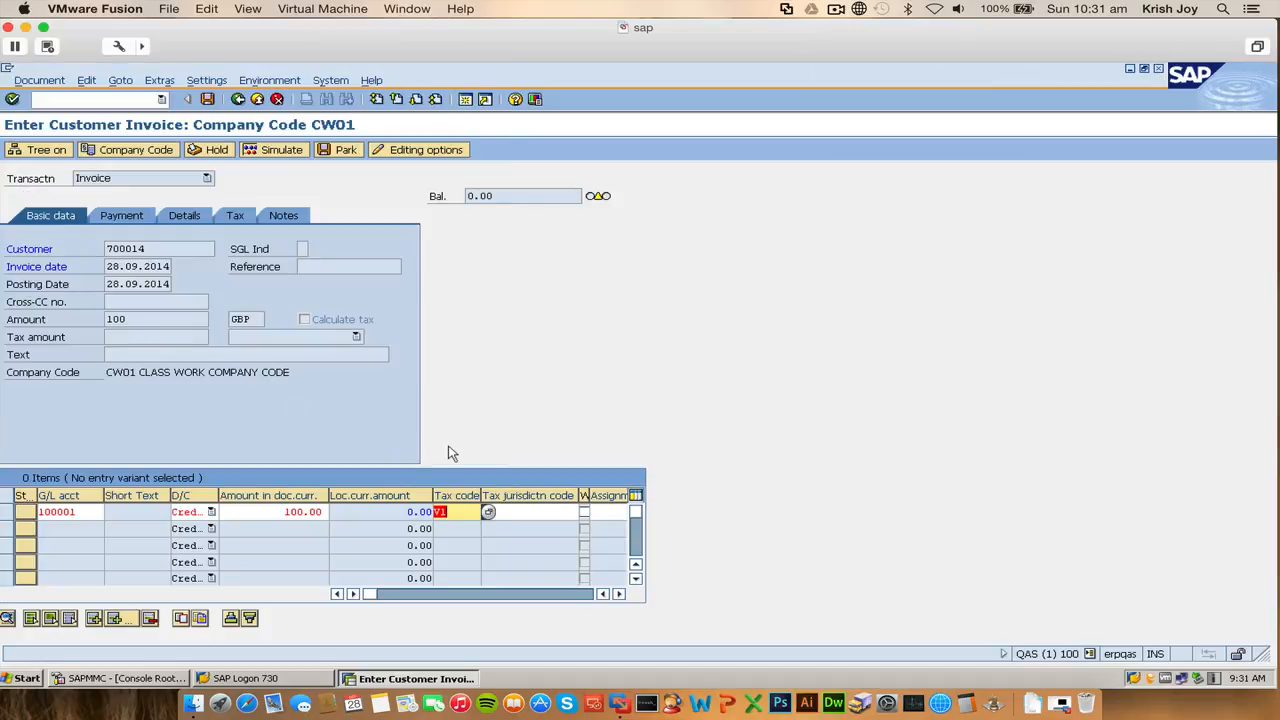
{"action": "key", "text": "Return"}
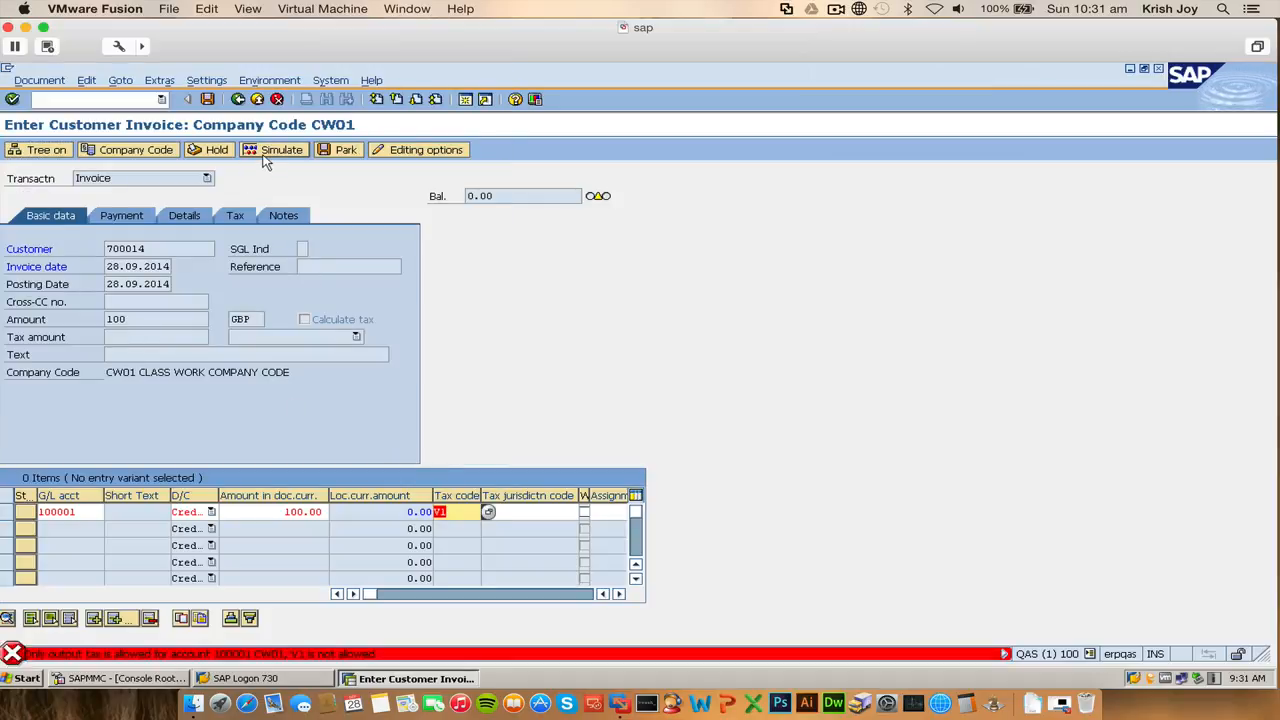
- Change the sales line item's tax code to A1, standard rated output VAT 20.00%, and simulate the invoice
{"action": "left_click", "coordinate": [488, 512]}
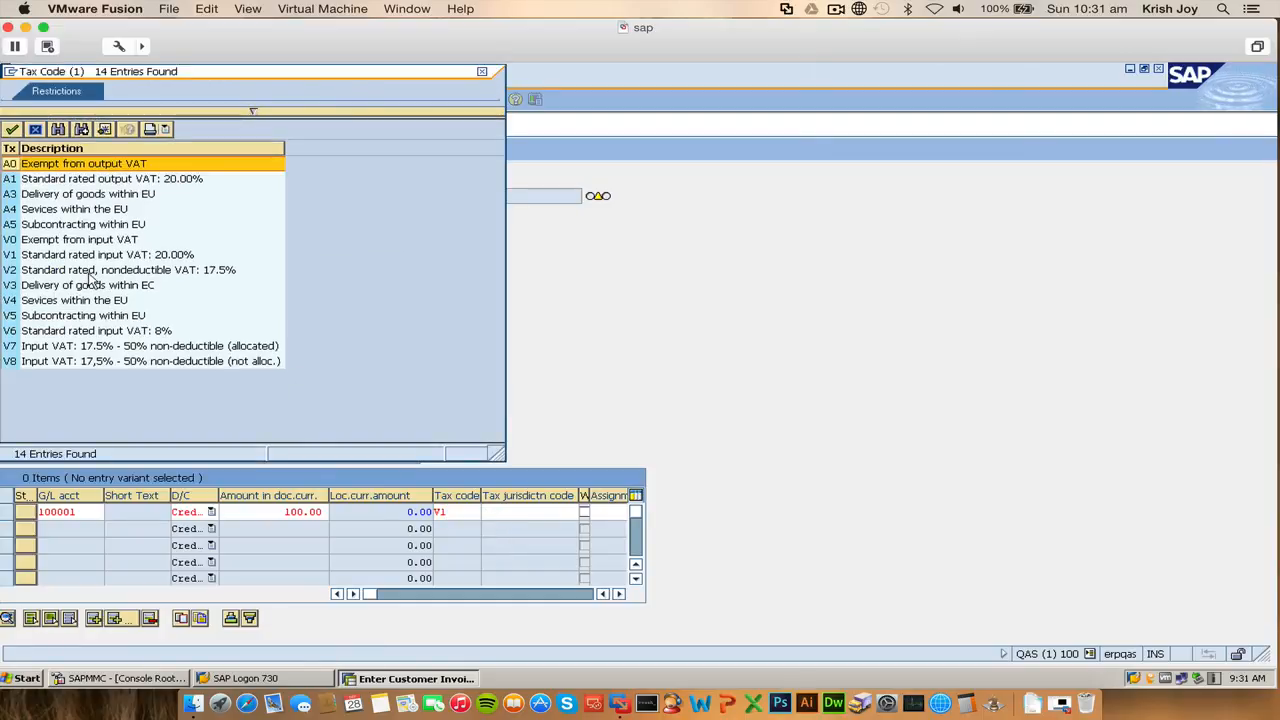
{"action": "double_click", "coordinate": [62, 180]}
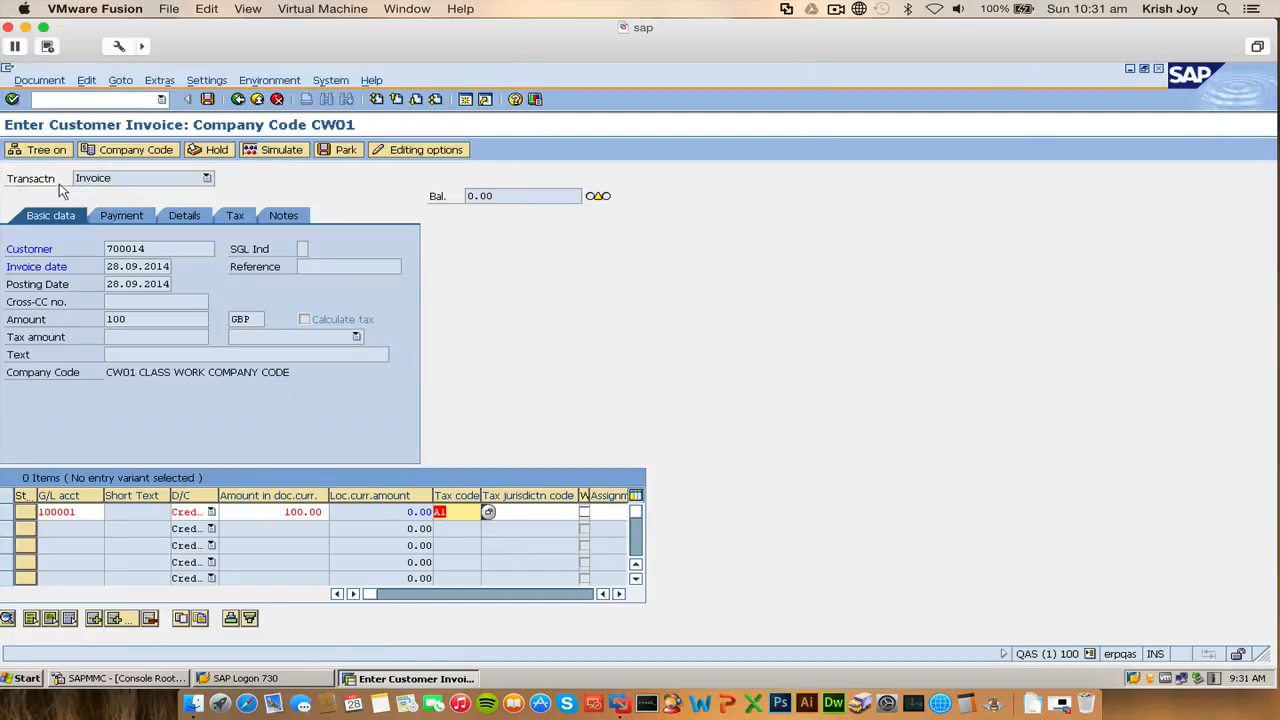
{"action": "left_click", "coordinate": [256, 150]}
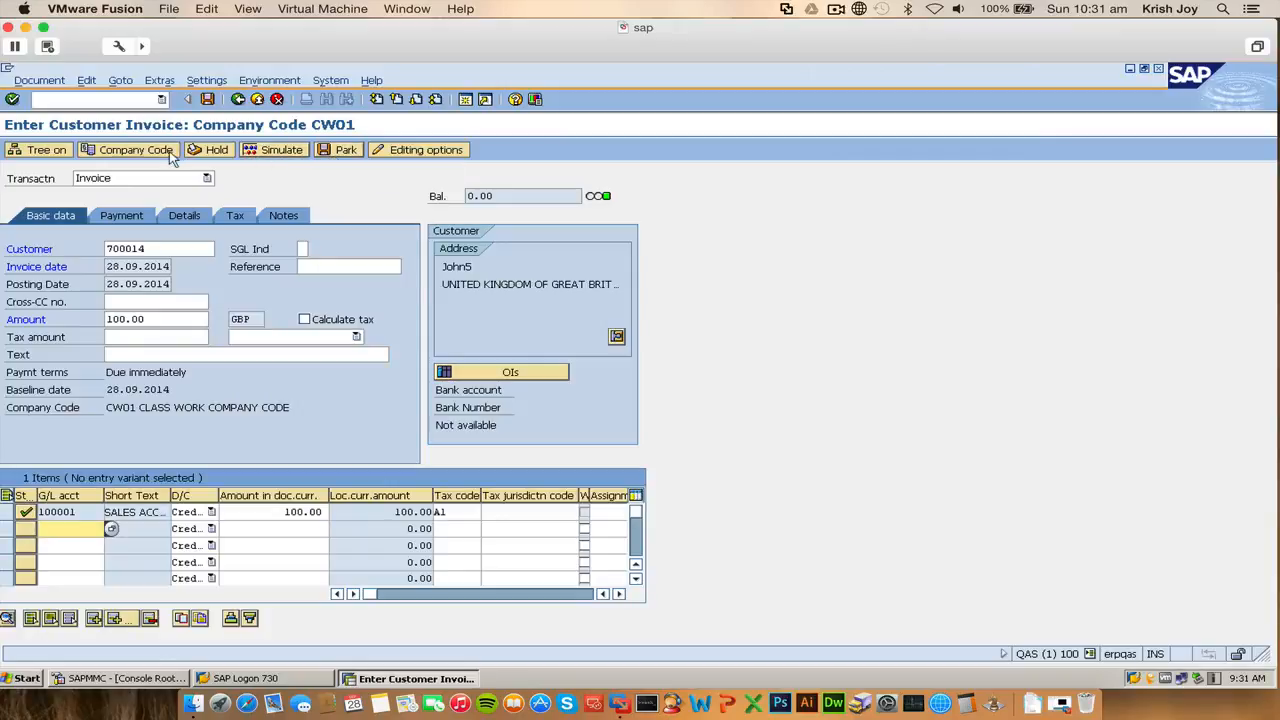
- Try to post the customer invoice, and cancel out of the tax data check
{"action": "left_click", "coordinate": [207, 100]}
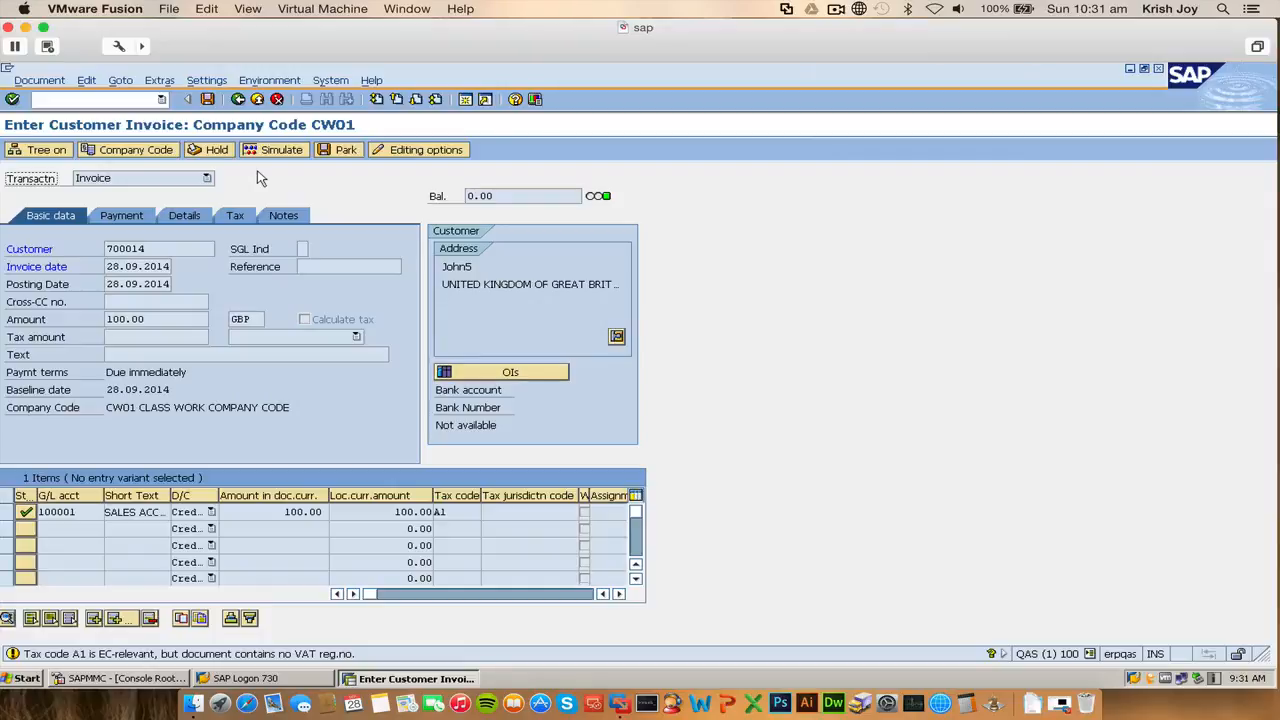
{"action": "key", "text": "Return"}
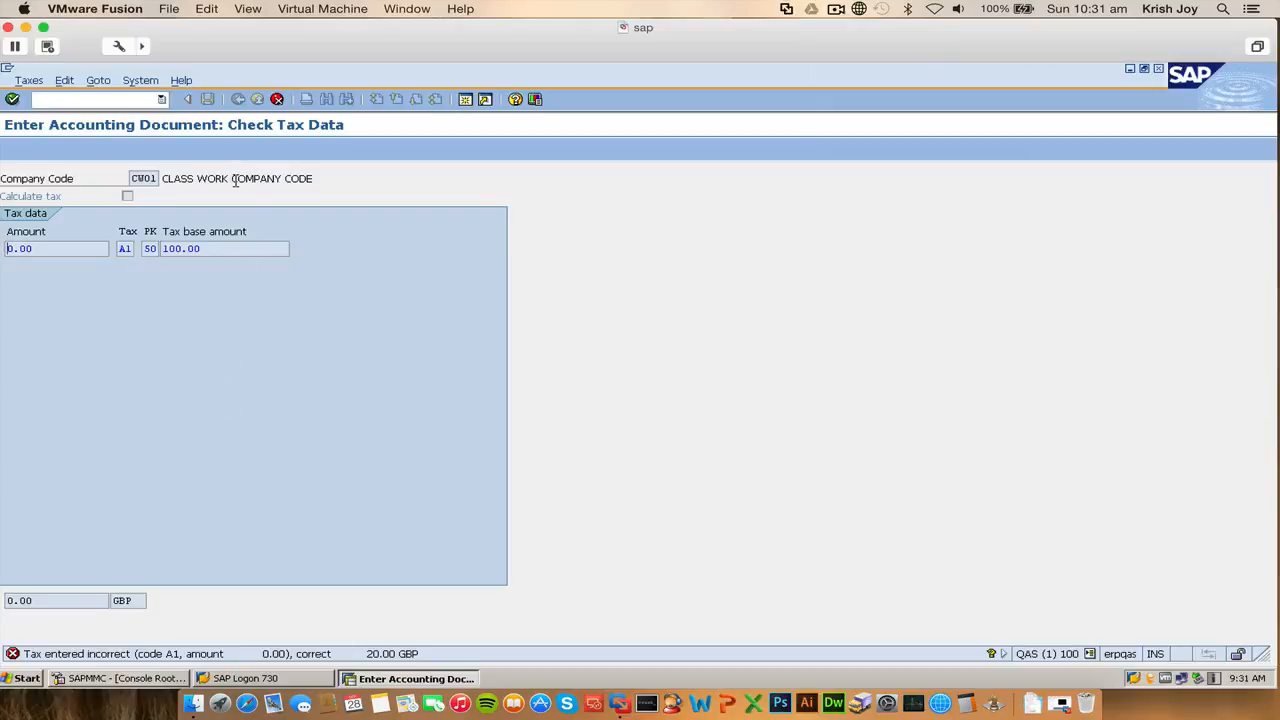
{"action": "key", "text": "Return"}
{"action": "left_click", "coordinate": [277, 100]}
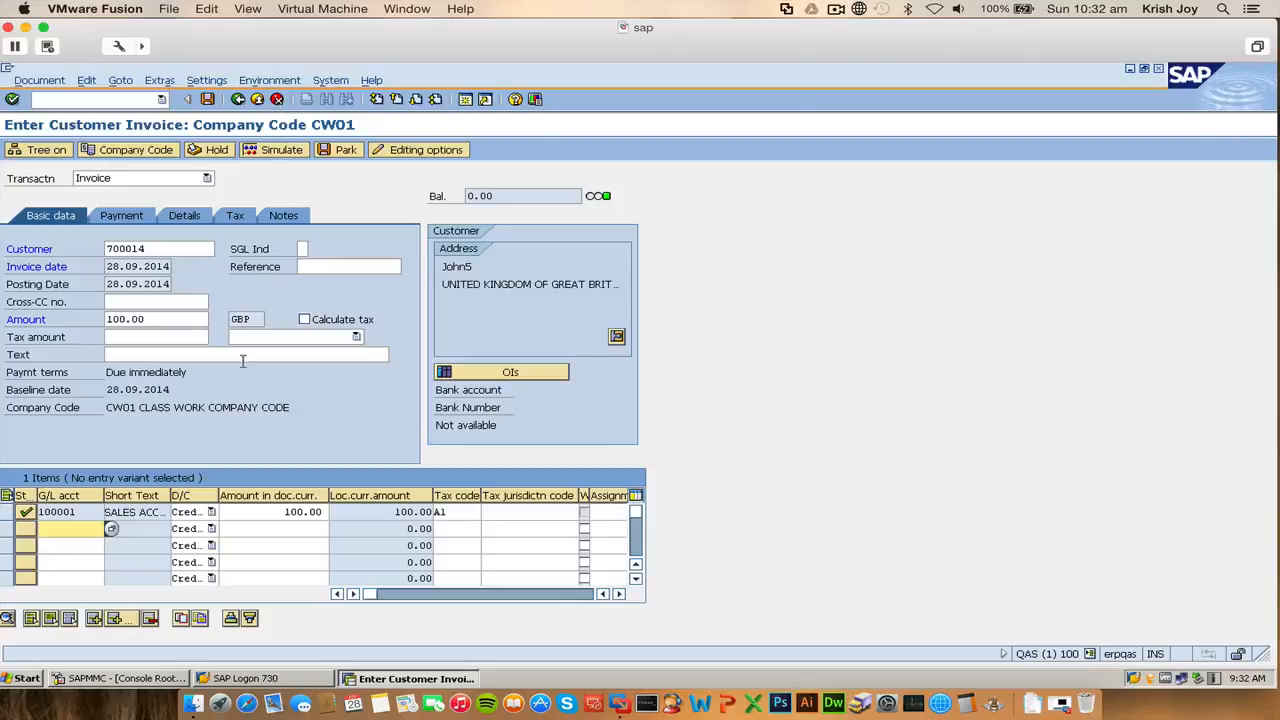
- Set the invoice header's tax code to A0 (Exempt from output VAT), try simulating again, and cancel out of the tax data check
{"action": "left_click", "coordinate": [356, 336]}
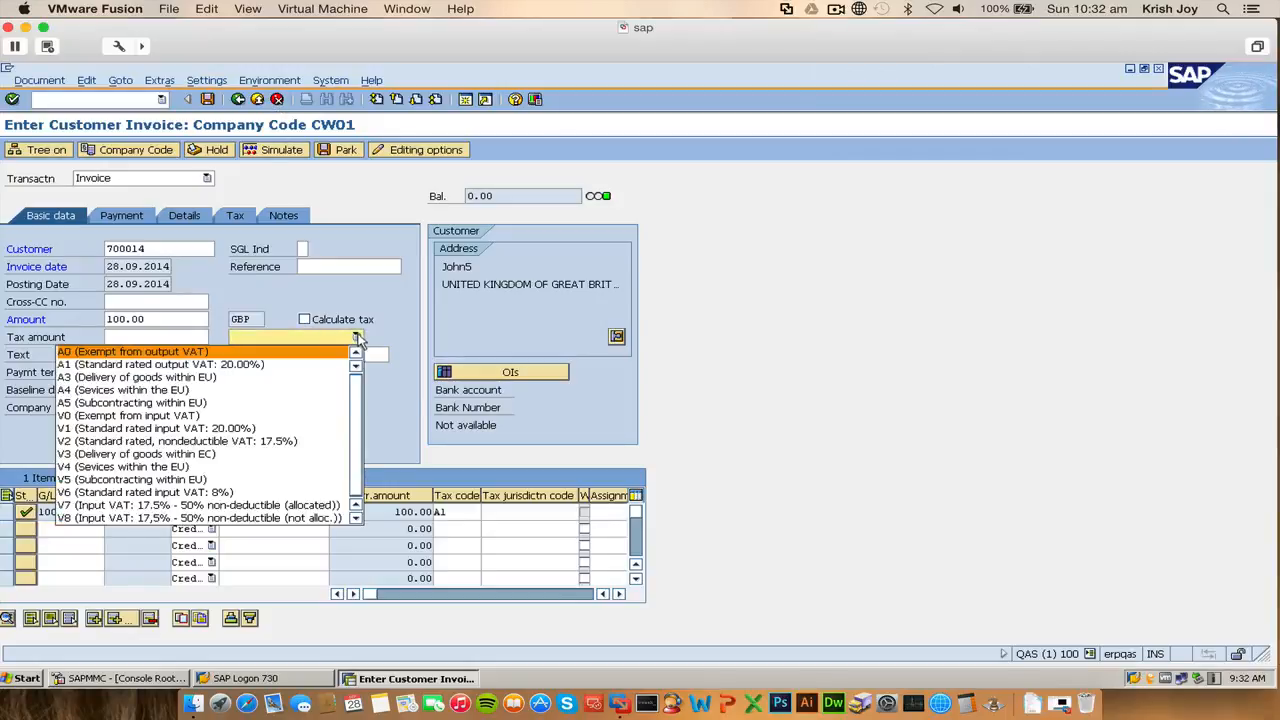
{"action": "left_click", "coordinate": [305, 364]}
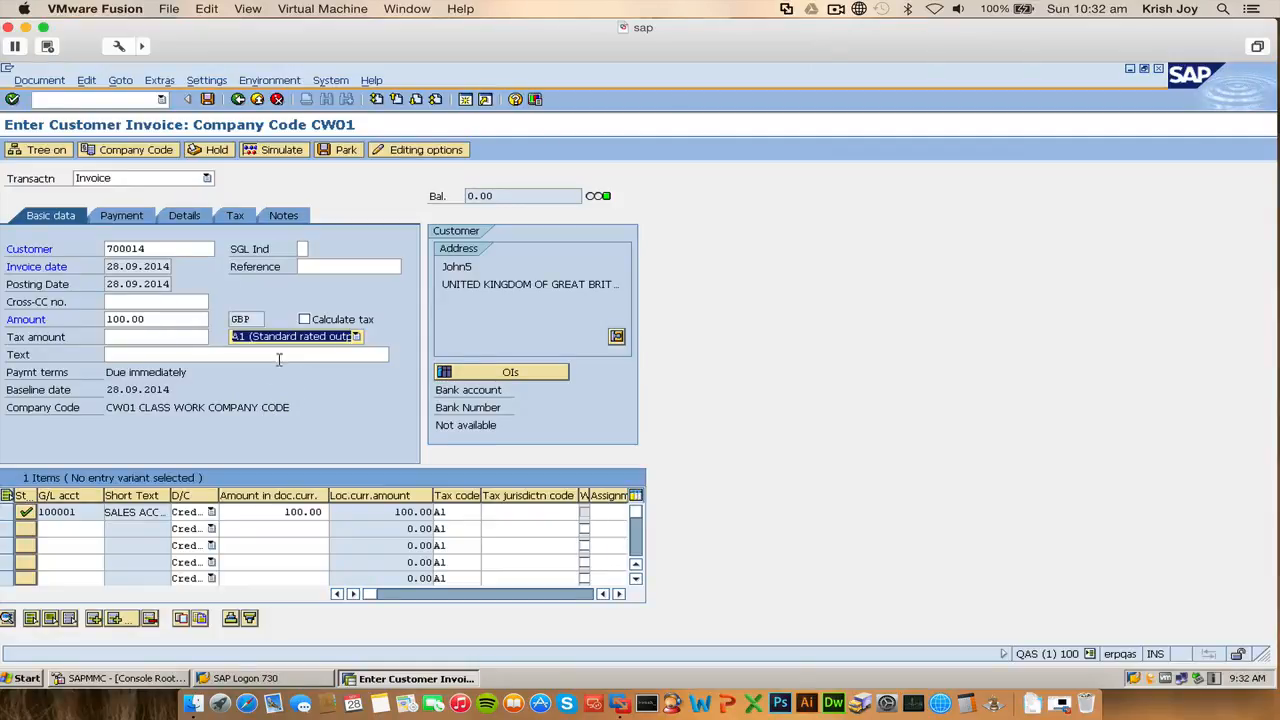
{"action": "left_click", "coordinate": [355, 337]}
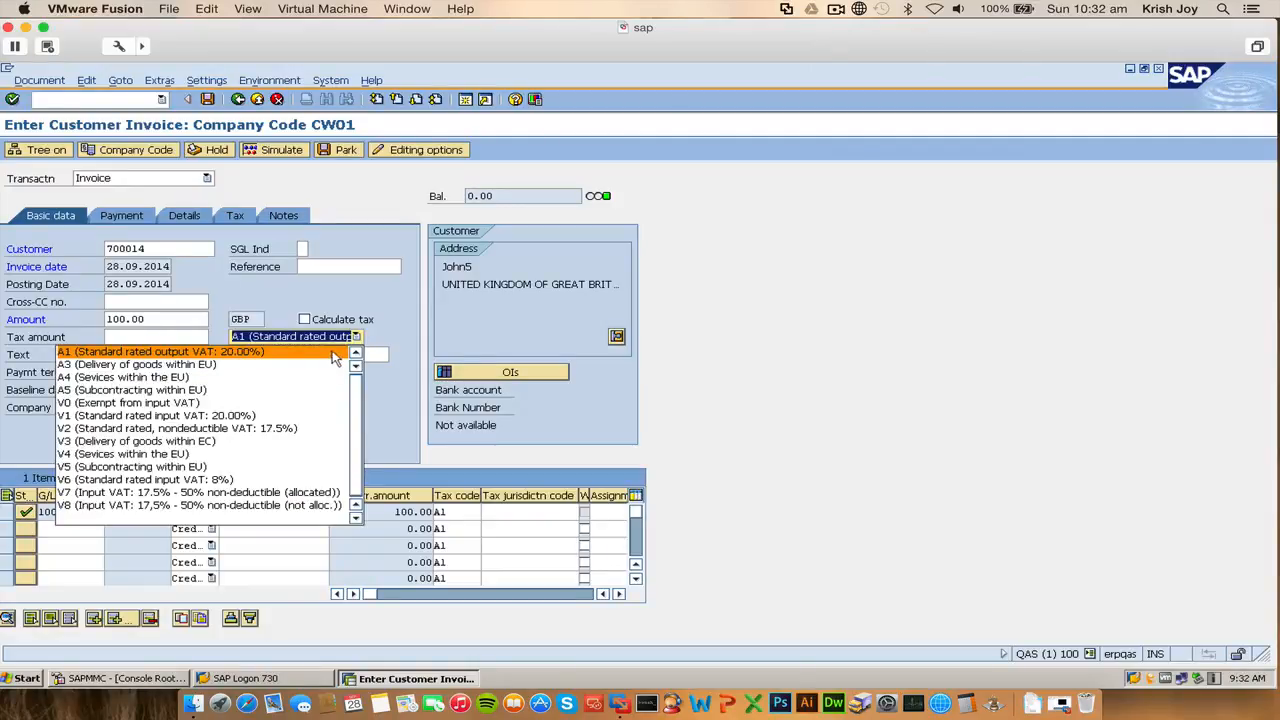
{"action": "scroll", "coordinate": [333, 362], "scroll_direction": "up", "scroll_amount": 1}
{"action": "left_click", "coordinate": [333, 353]}
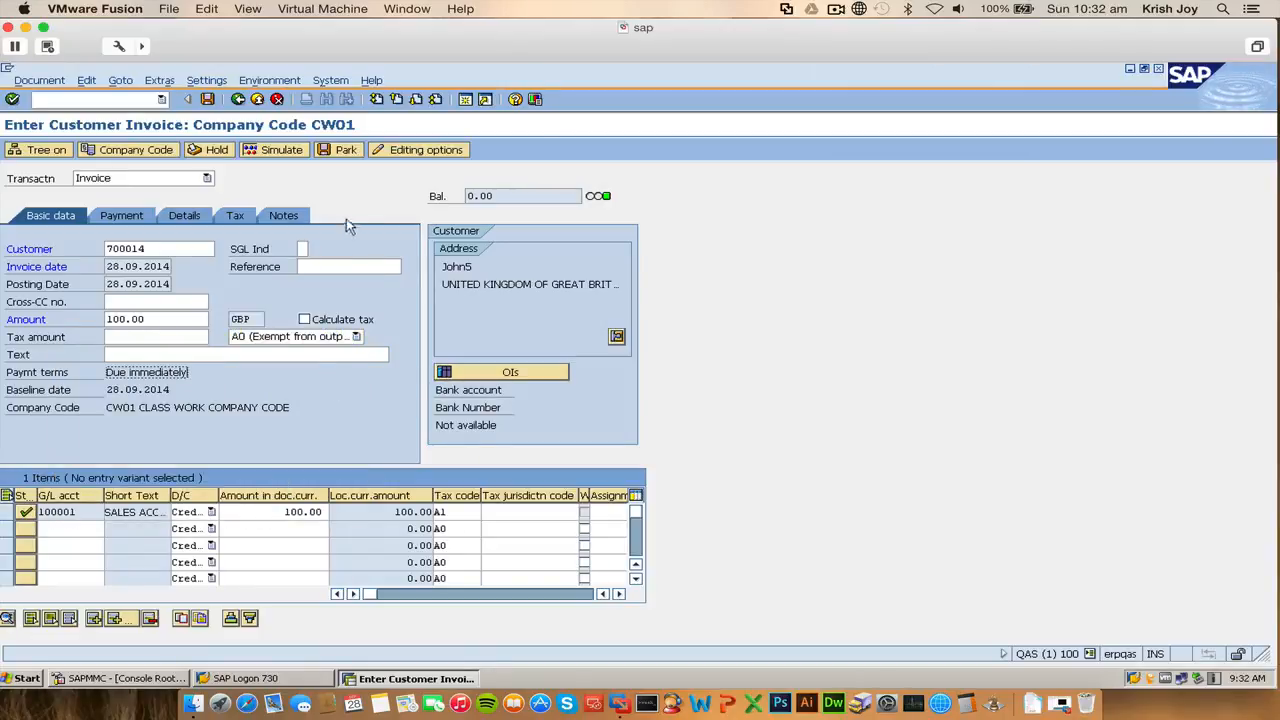
{"action": "left_click", "coordinate": [298, 152]}
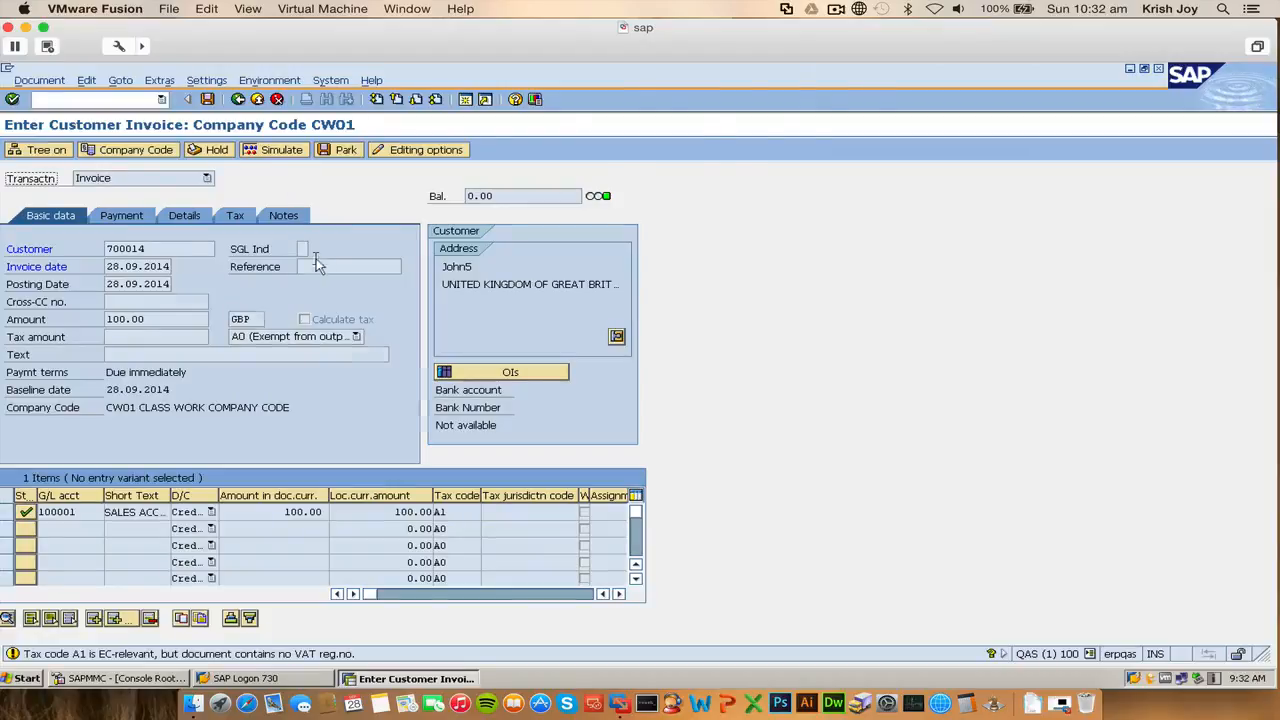
{"action": "key", "text": "Return"}
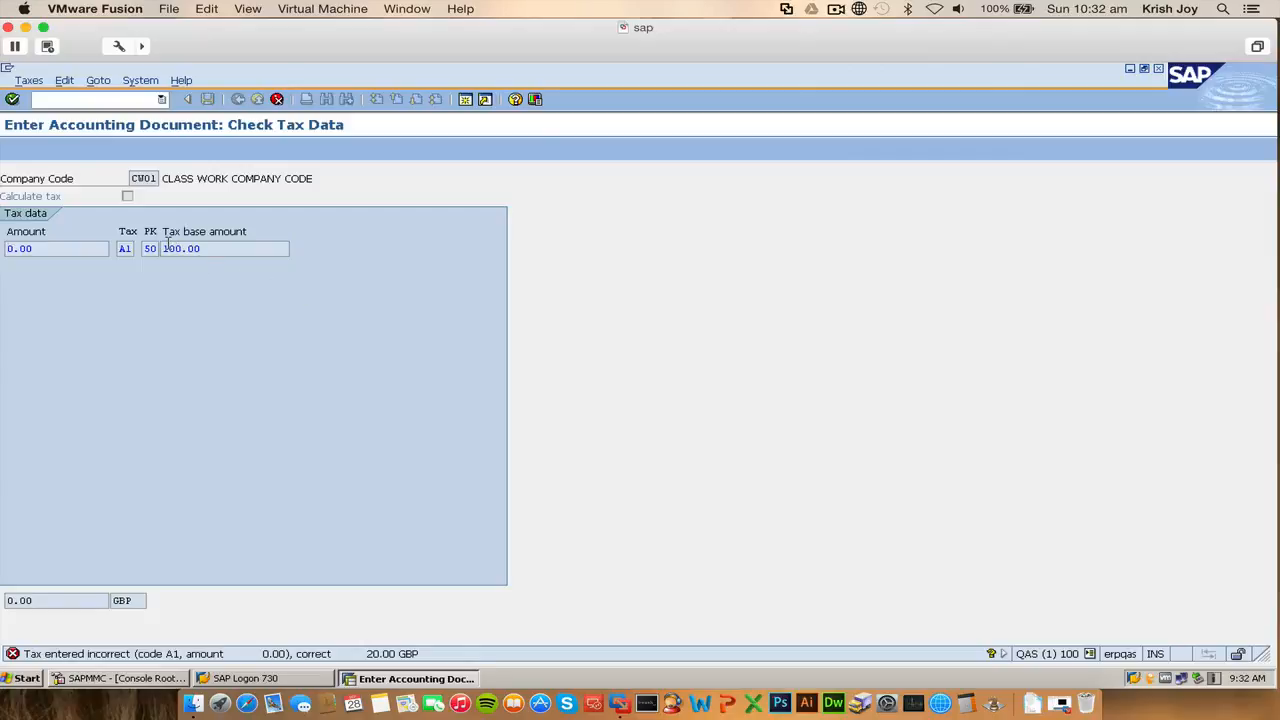
{"action": "left_click", "coordinate": [277, 100]}
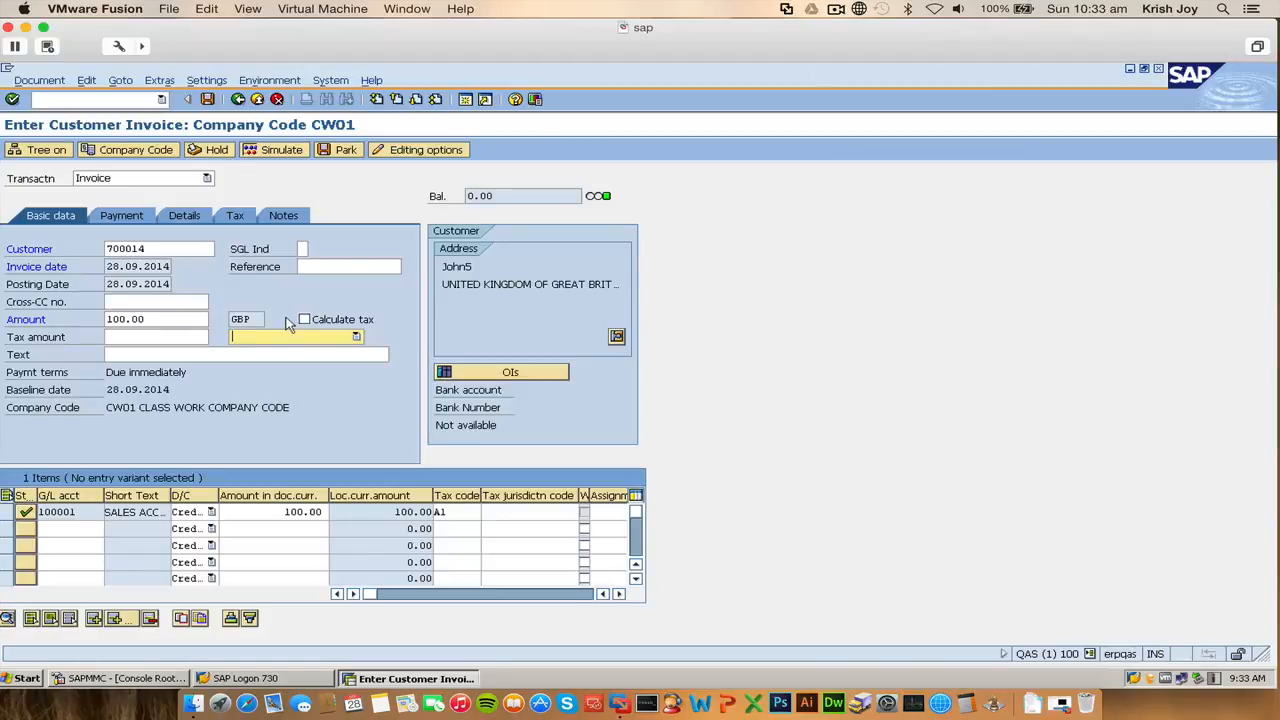
- Discard the unposted customer invoice and start transaction F.27 for periodic account statements
{"action": "left_click", "coordinate": [257, 99]}
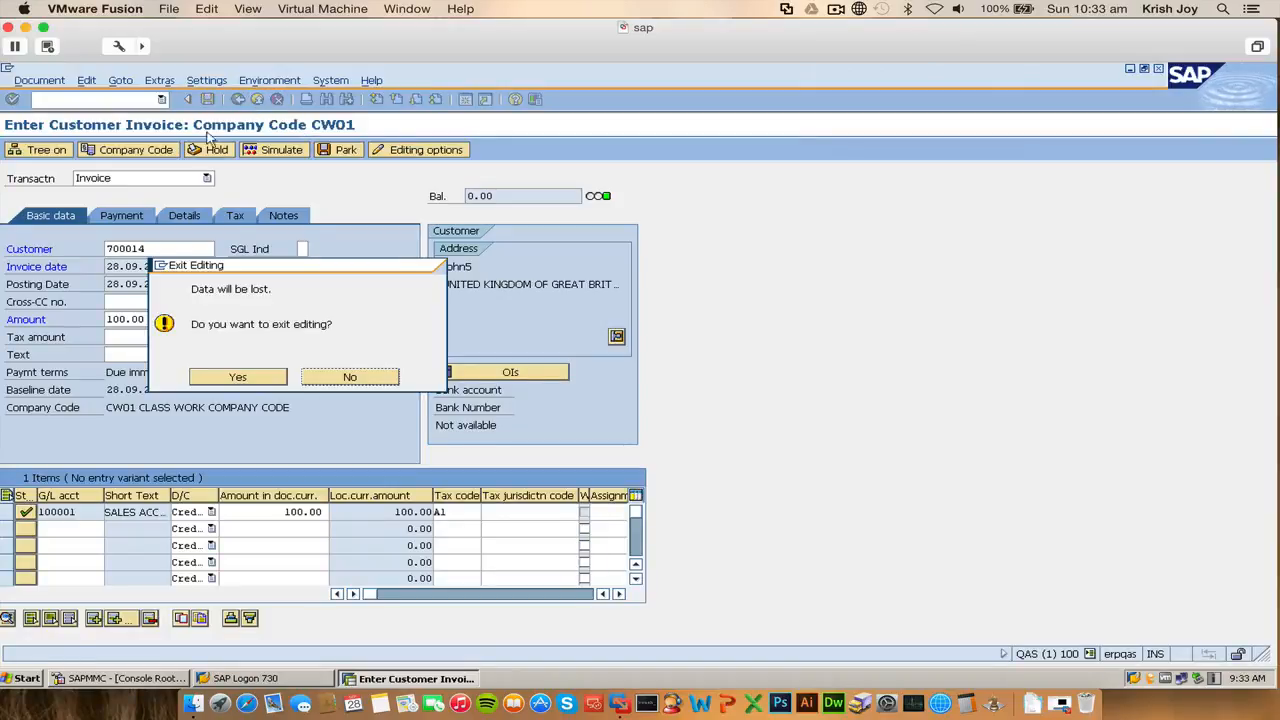
{"action": "left_click", "coordinate": [238, 376]}
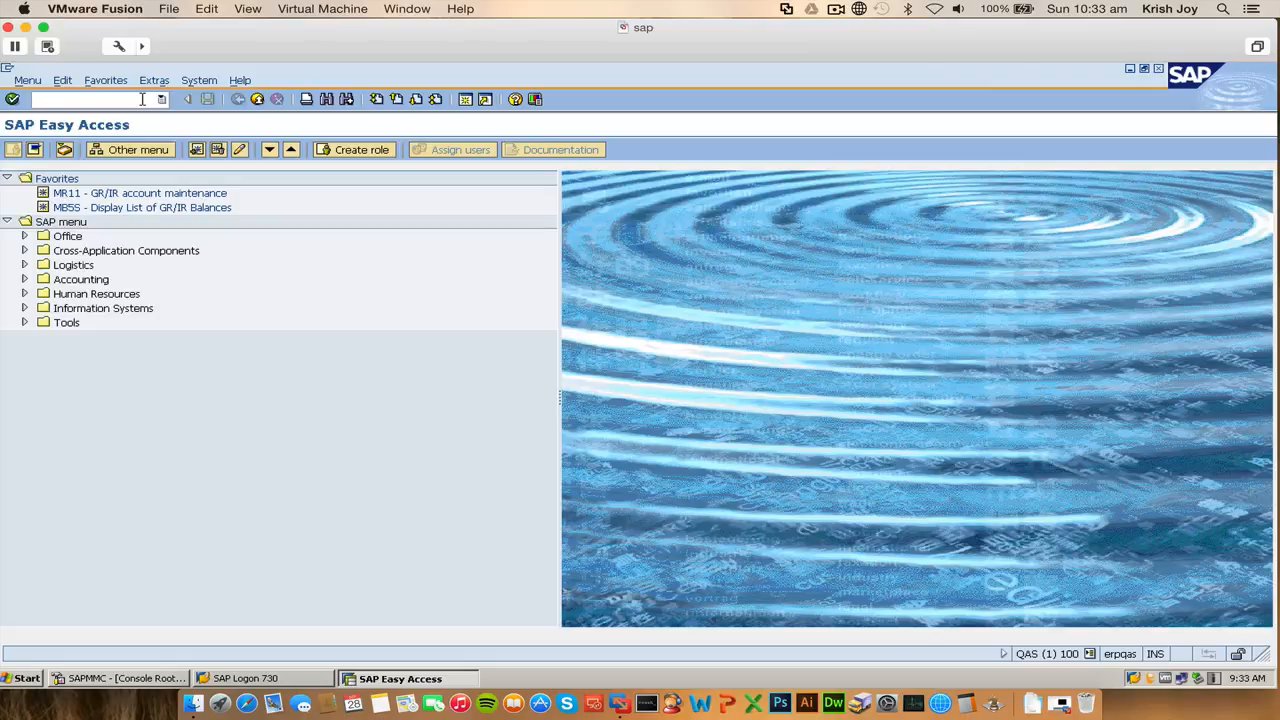
{"action": "type", "text": "f.27"}
{"action": "key", "text": "Return"}
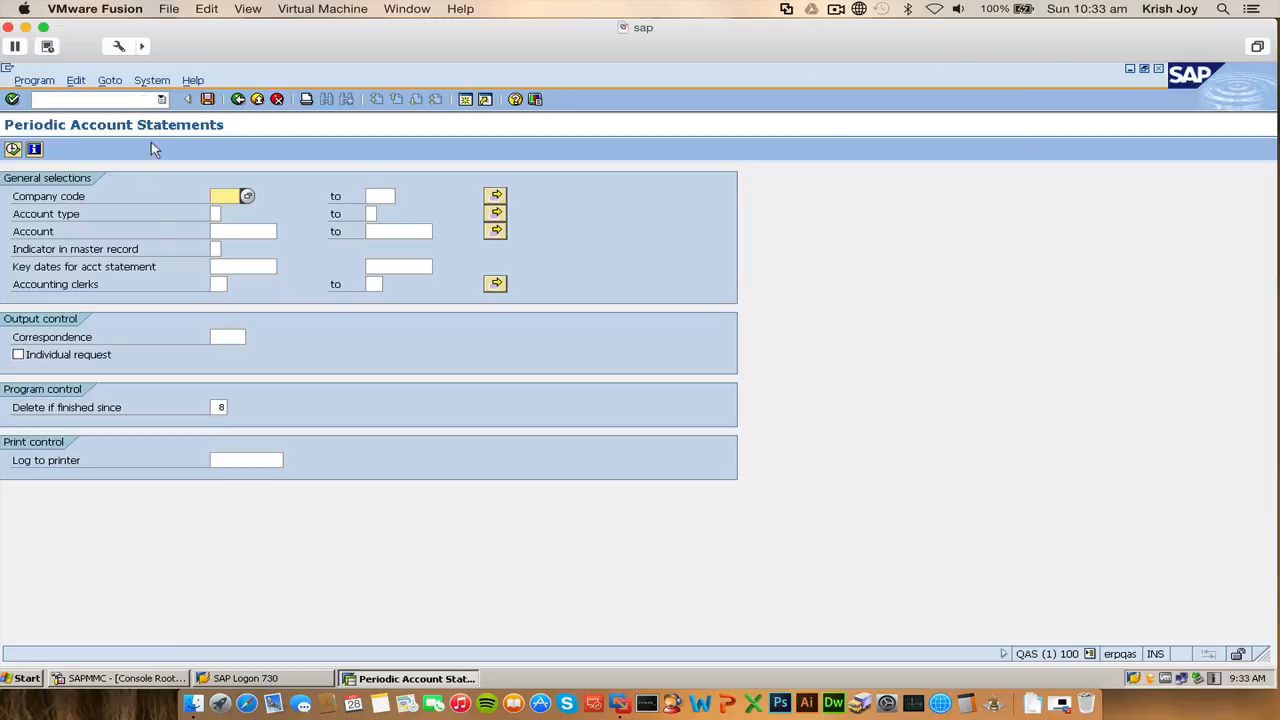
- Select company code CW01 and account type D for the periodic account statements
{"action": "left_click", "coordinate": [247, 197]}
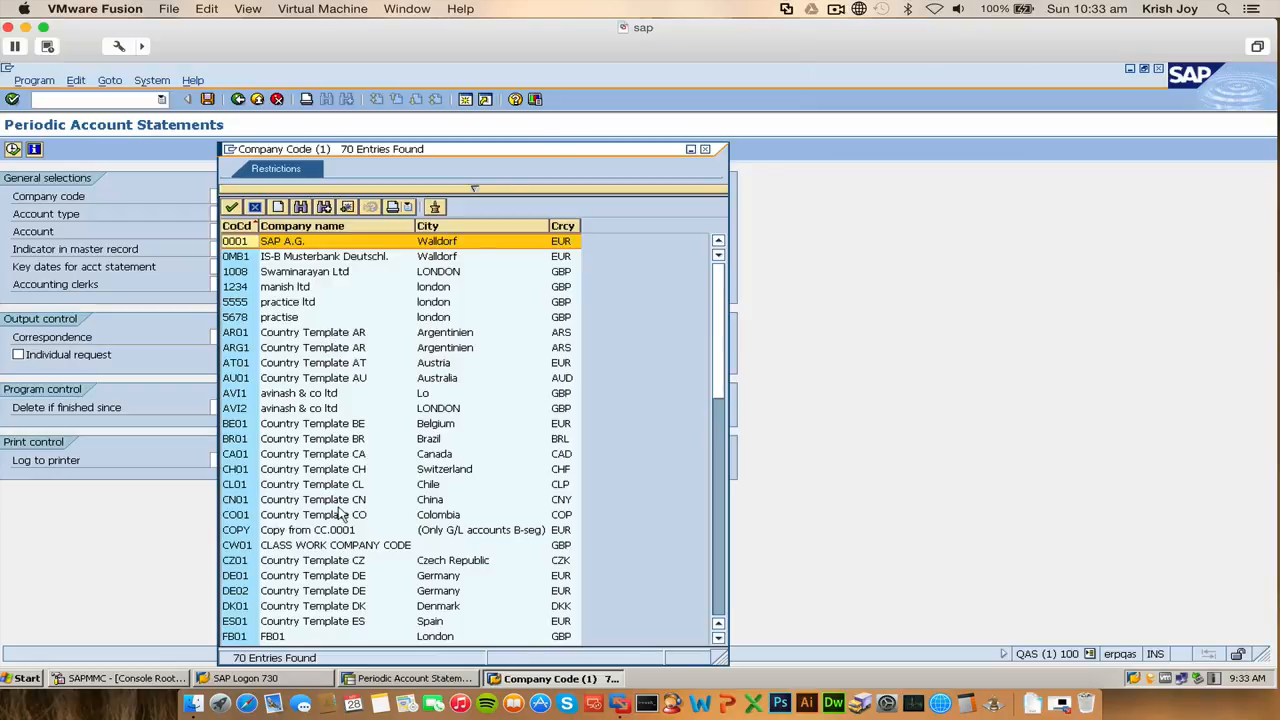
{"action": "scroll", "coordinate": [340, 512], "scroll_direction": "down", "scroll_amount": 14}
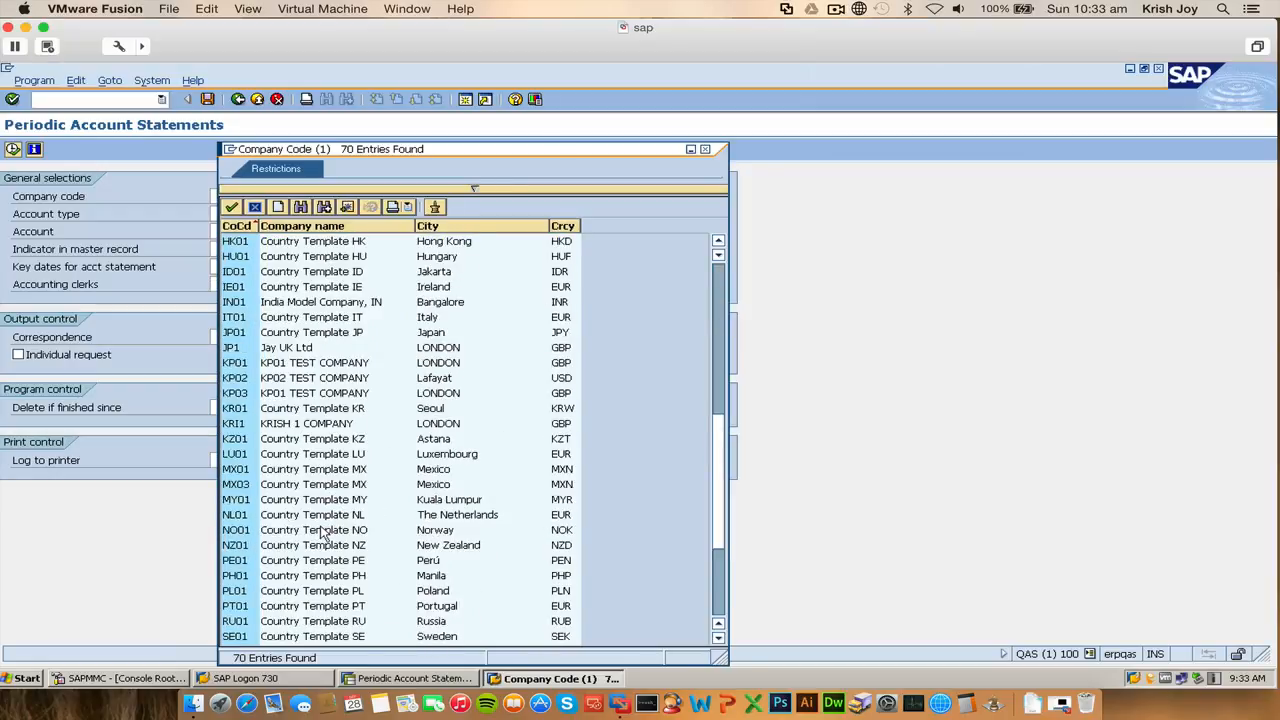
{"action": "scroll", "coordinate": [322, 533], "scroll_direction": "up", "scroll_amount": 14}
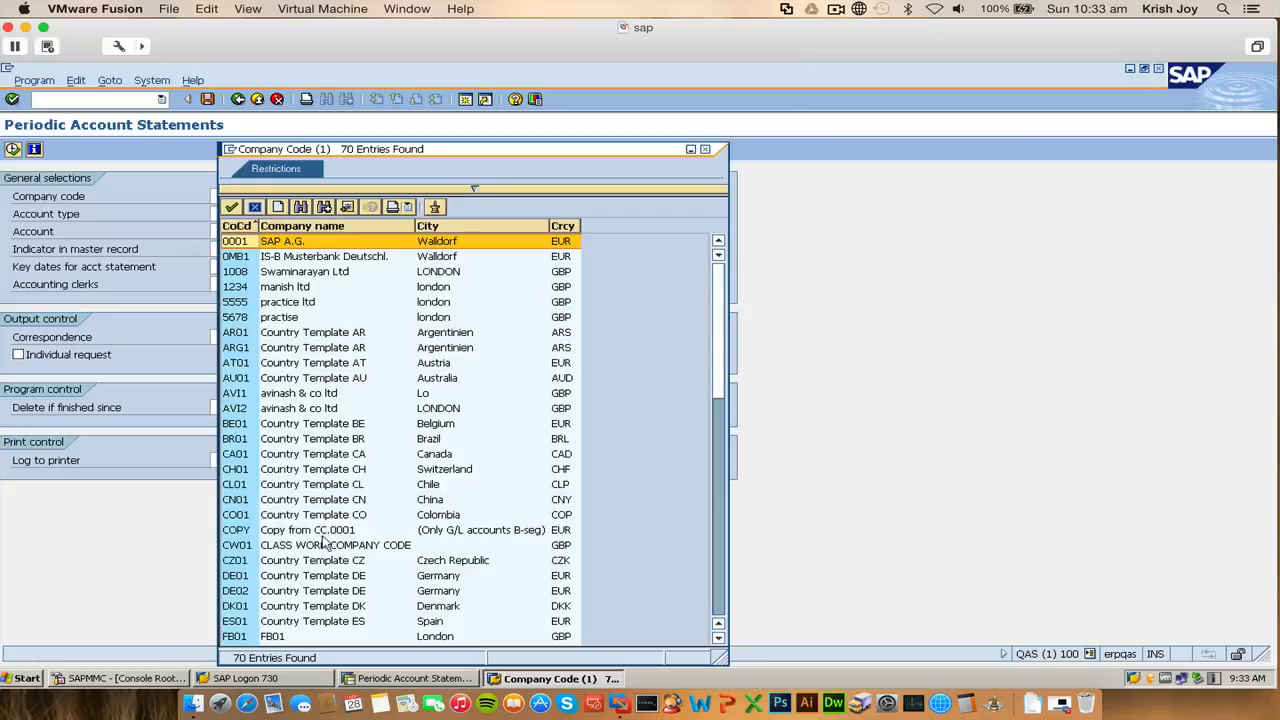
{"action": "double_click", "coordinate": [328, 545]}
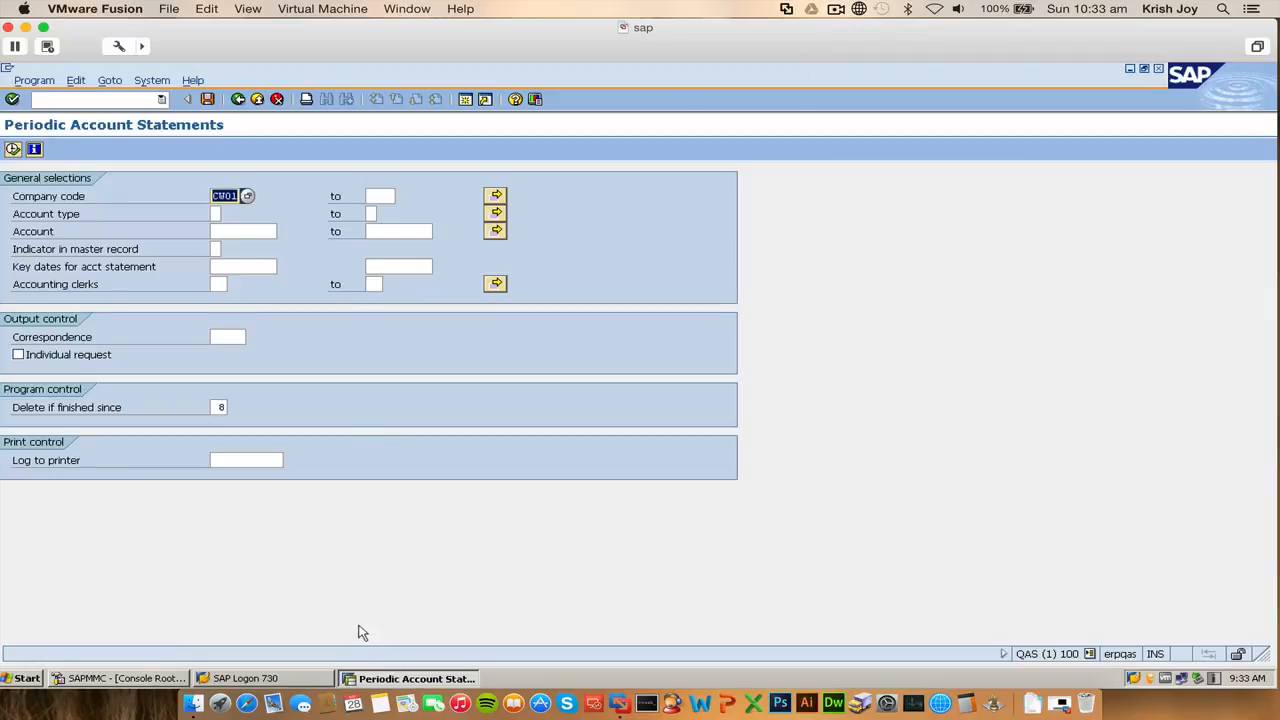
{"action": "left_click", "coordinate": [218, 214]}
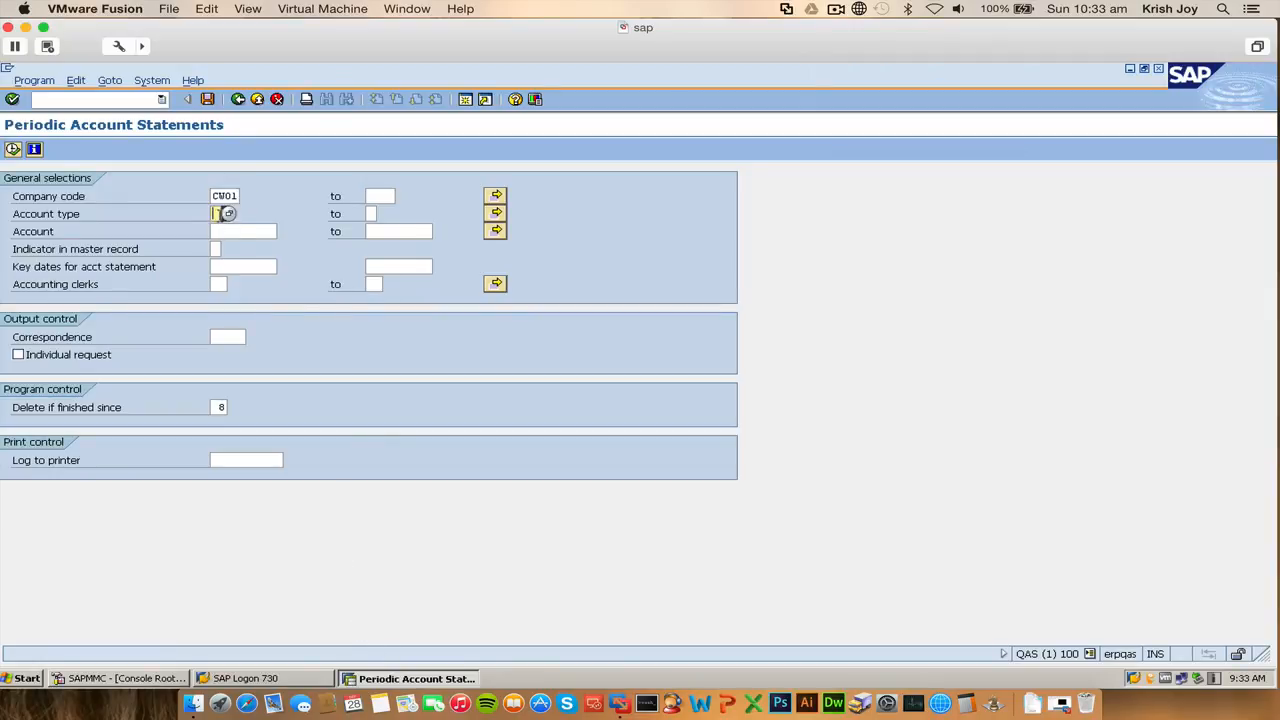
{"action": "left_click", "coordinate": [228, 214]}
{"action": "double_click", "coordinate": [99, 228]}
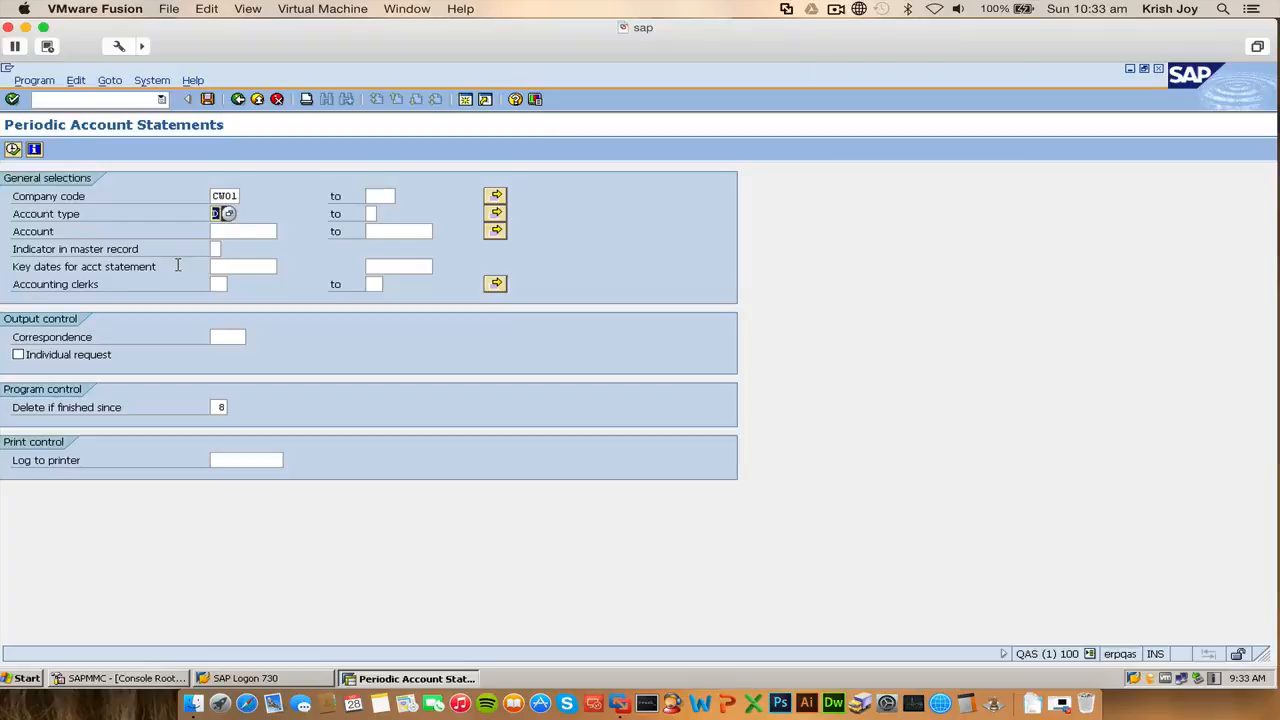
- Enter a customer account number as the account selection for the periodic account statements
{"action": "double_click", "coordinate": [259, 229]}
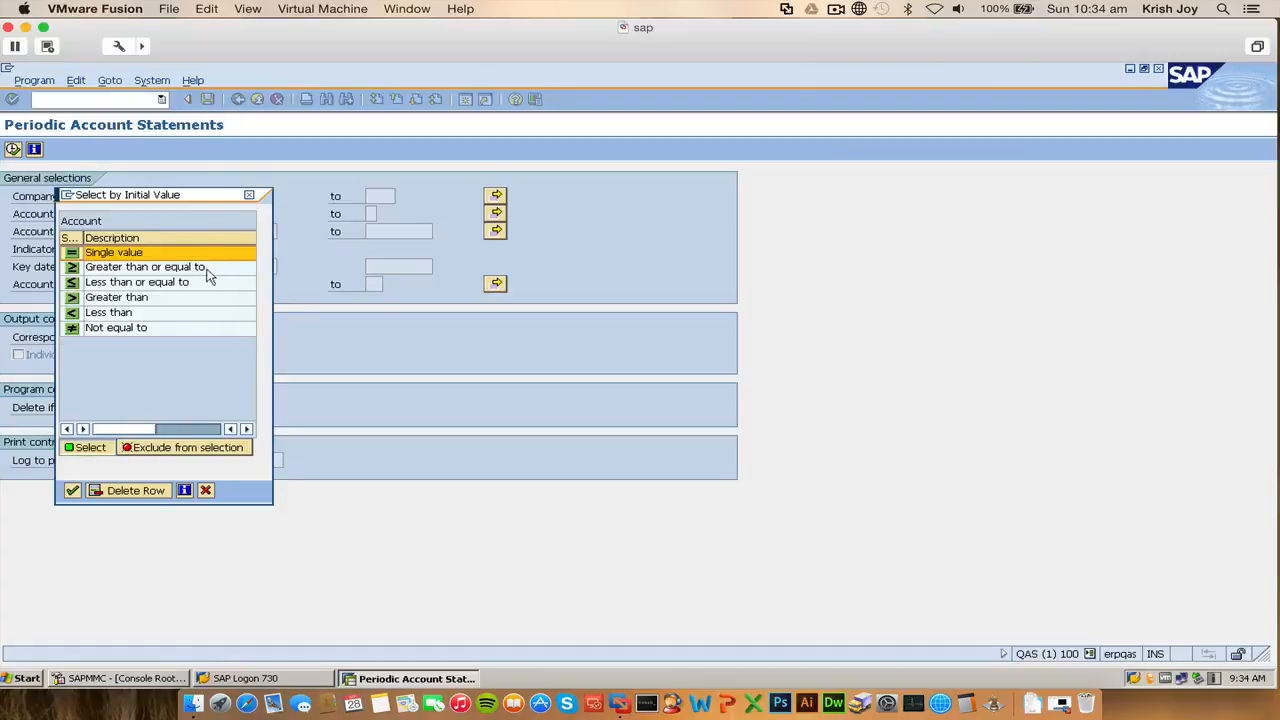
{"action": "left_click", "coordinate": [249, 195]}
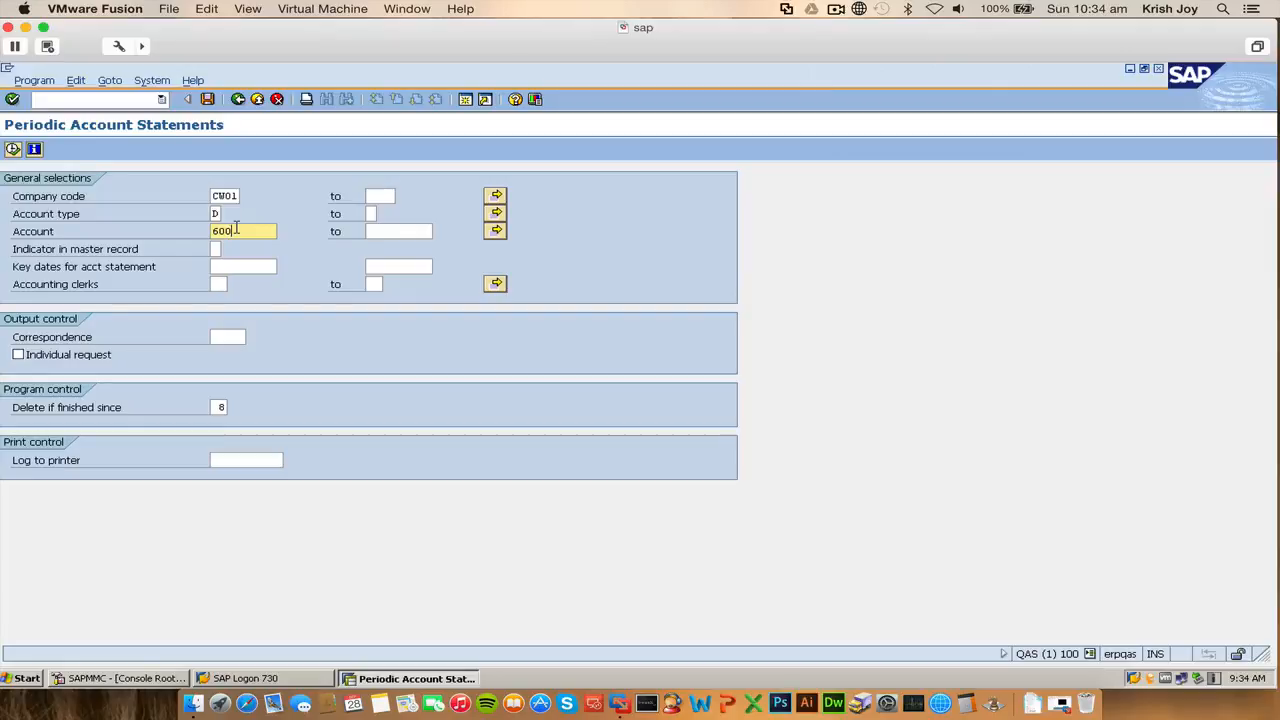
{"action": "type", "text": "000"}
- Set the key date for the account statement to 28.09.2014
{"action": "left_click", "coordinate": [230, 267]}
{"action": "left_click", "coordinate": [290, 270]}
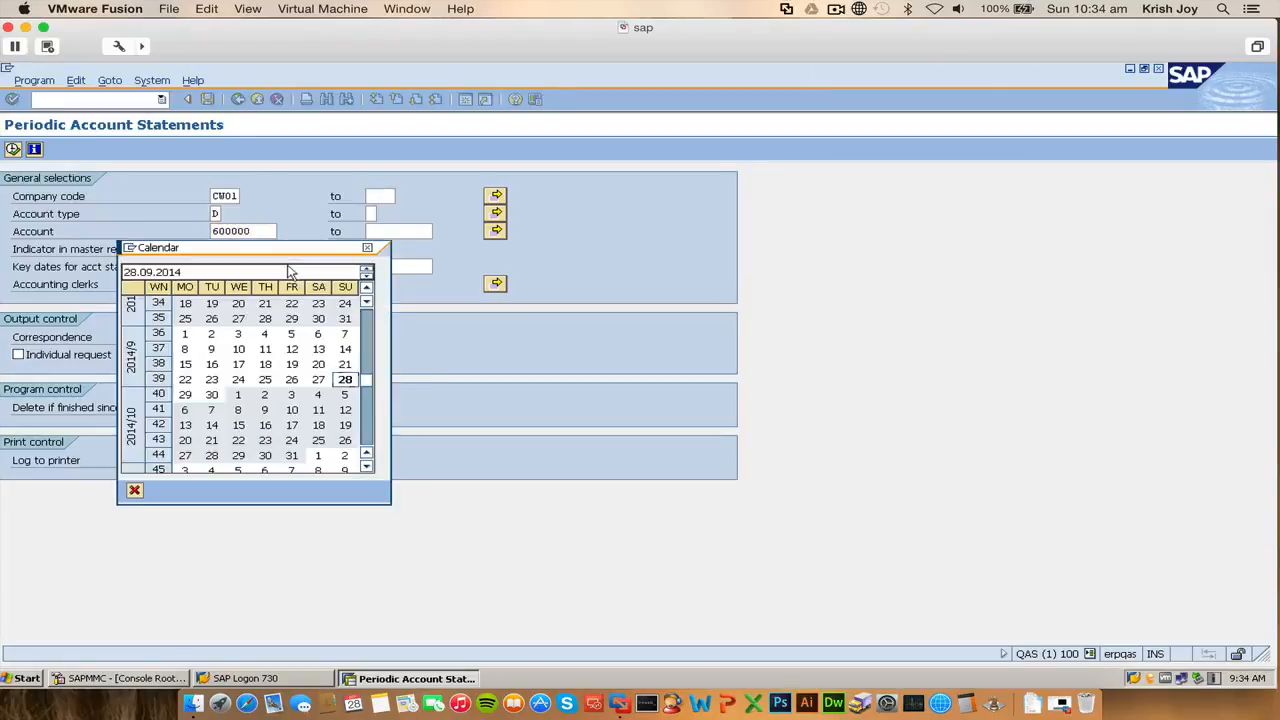
{"action": "double_click", "coordinate": [345, 364]}
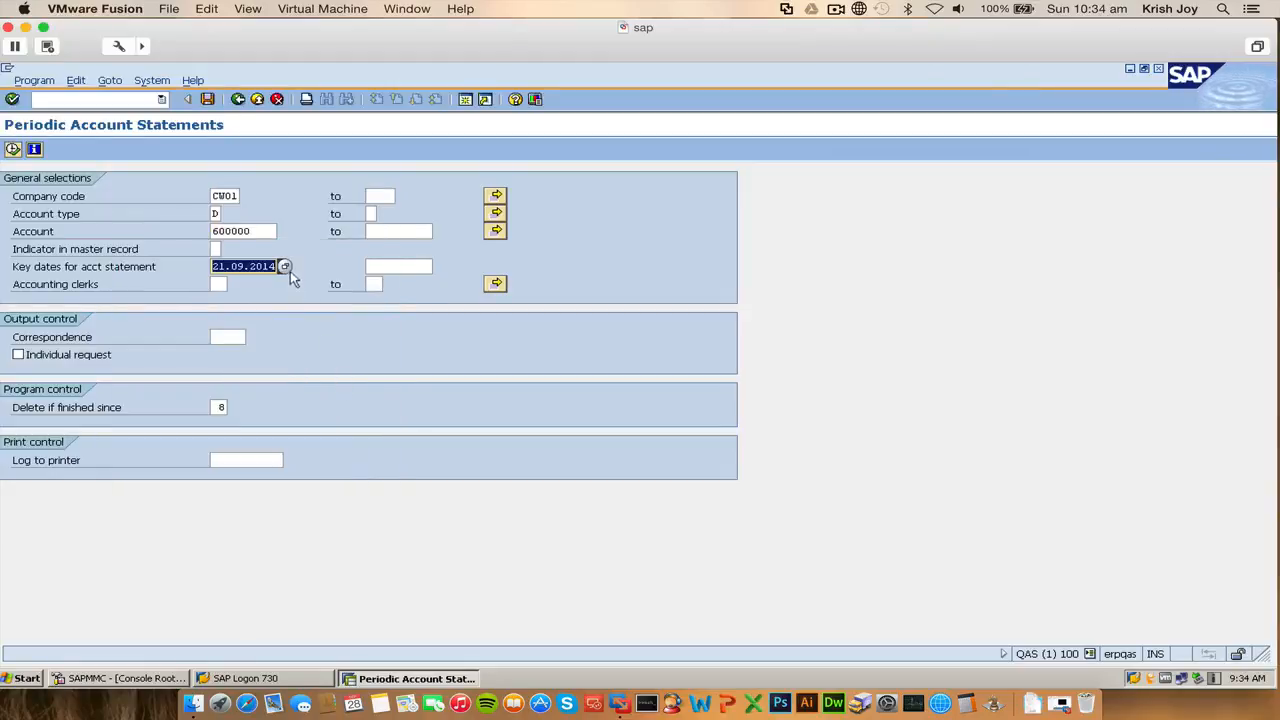
{"action": "left_click", "coordinate": [285, 267]}
{"action": "double_click", "coordinate": [345, 388]}
- Set the account statement indicator in the master record to 2
{"action": "left_click", "coordinate": [216, 250]}
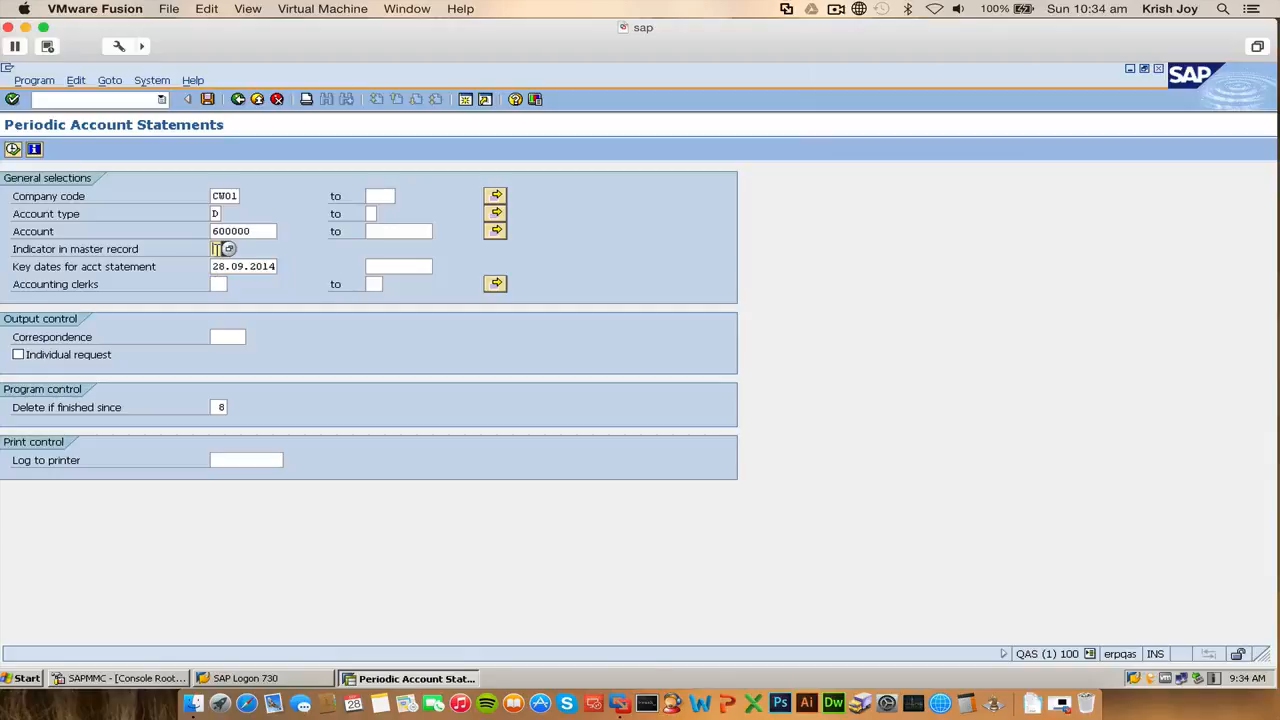
{"action": "left_click", "coordinate": [229, 249]}
{"action": "double_click", "coordinate": [328, 356]}
- Look through the available correspondence types and select SAP06 (Account statement) for the output control
{"action": "left_click", "coordinate": [240, 336]}
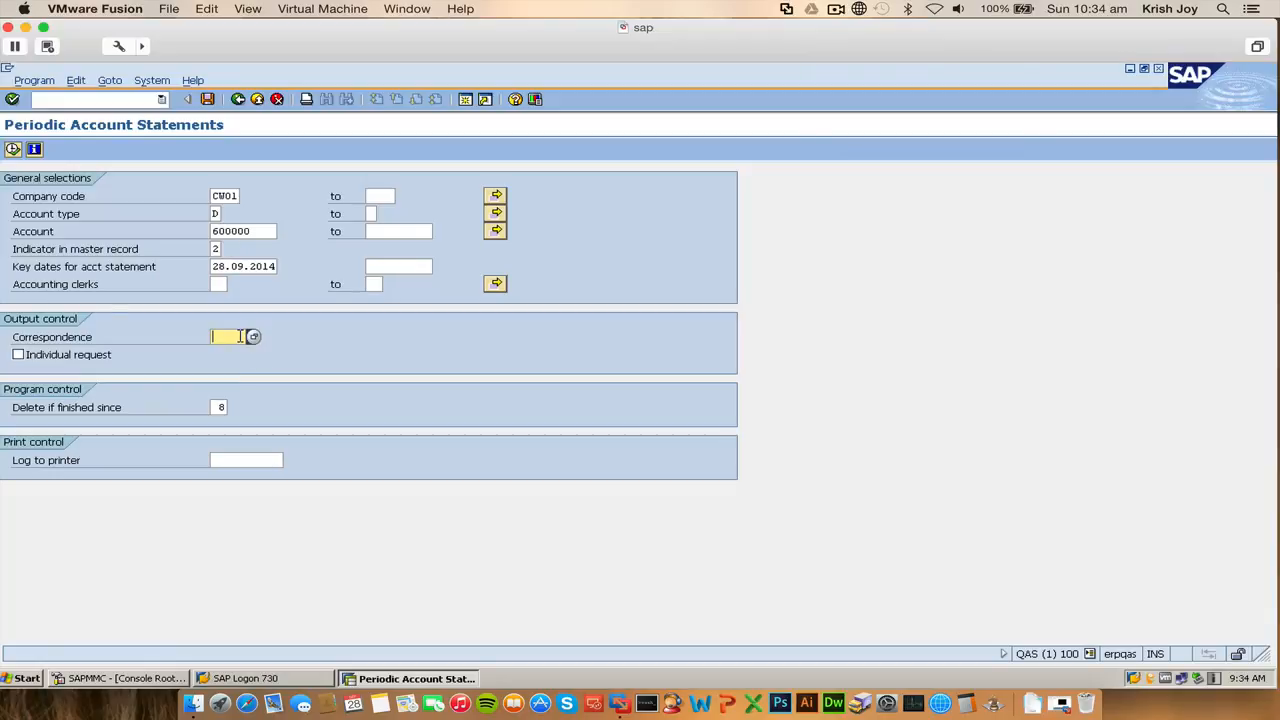
{"action": "left_click", "coordinate": [253, 336]}
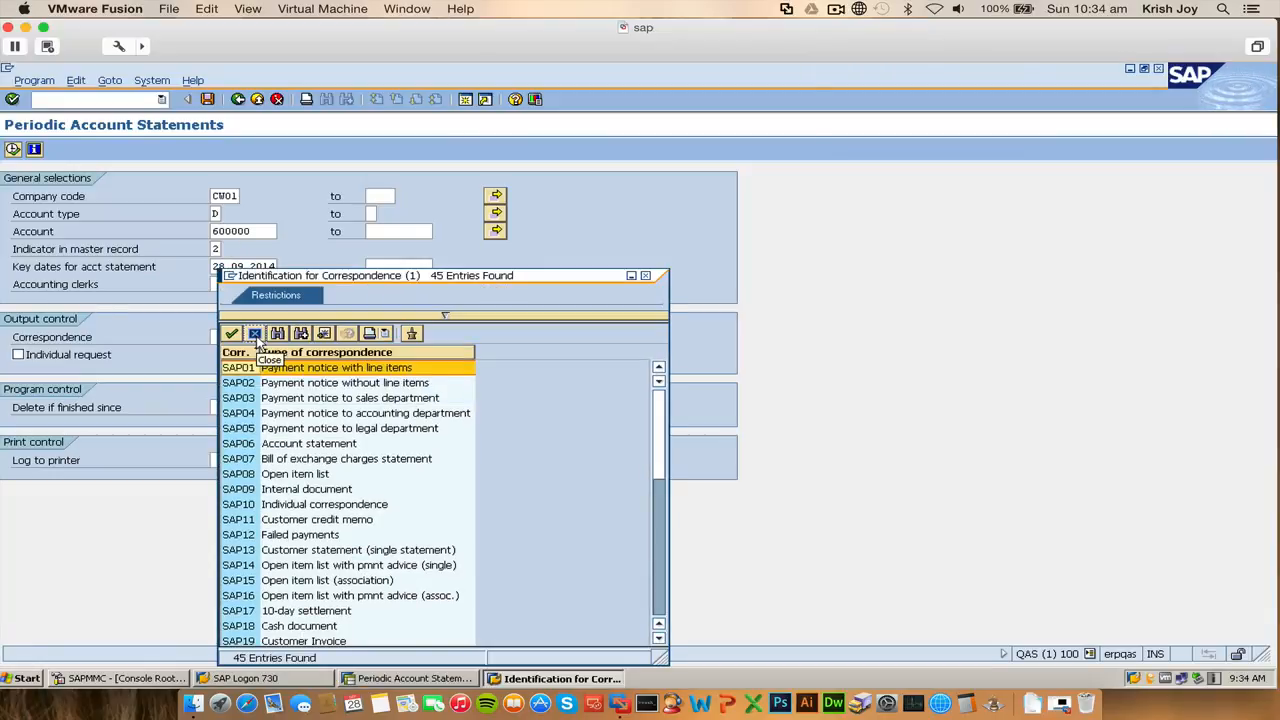
{"action": "scroll", "coordinate": [291, 483], "scroll_direction": "down", "scroll_amount": 5}
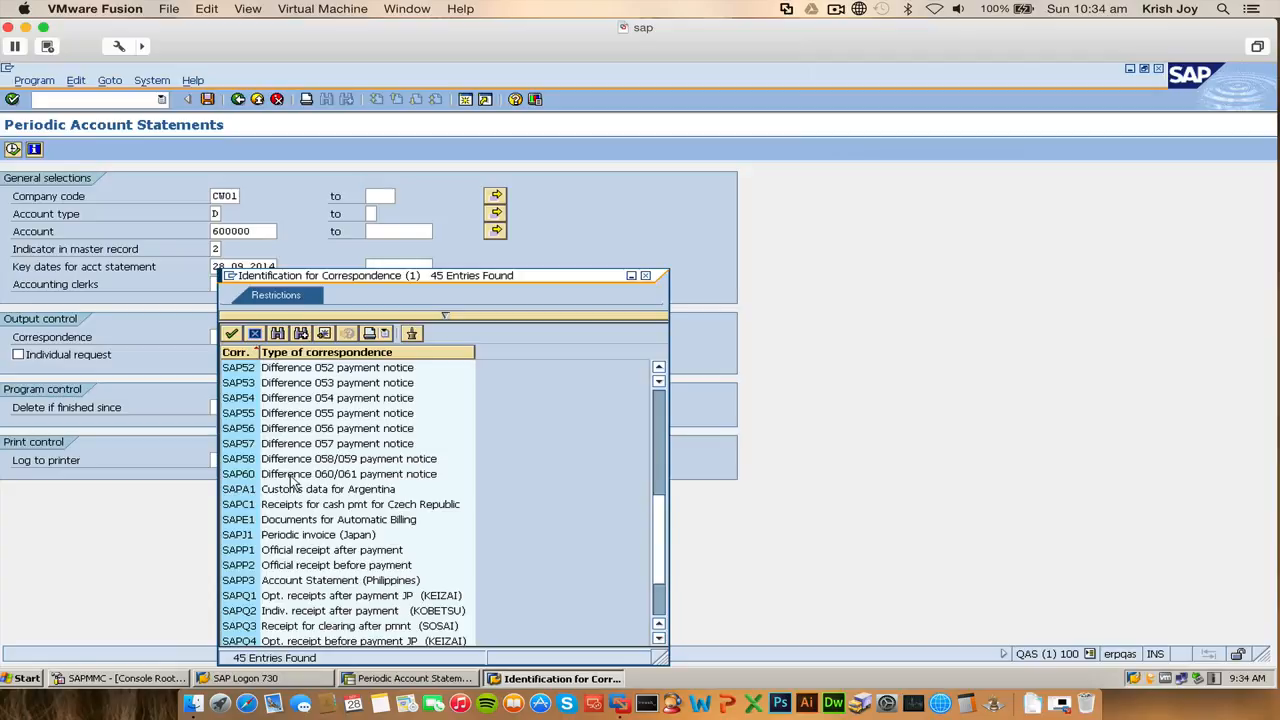
{"action": "scroll", "coordinate": [291, 483], "scroll_direction": "down", "scroll_amount": 2}
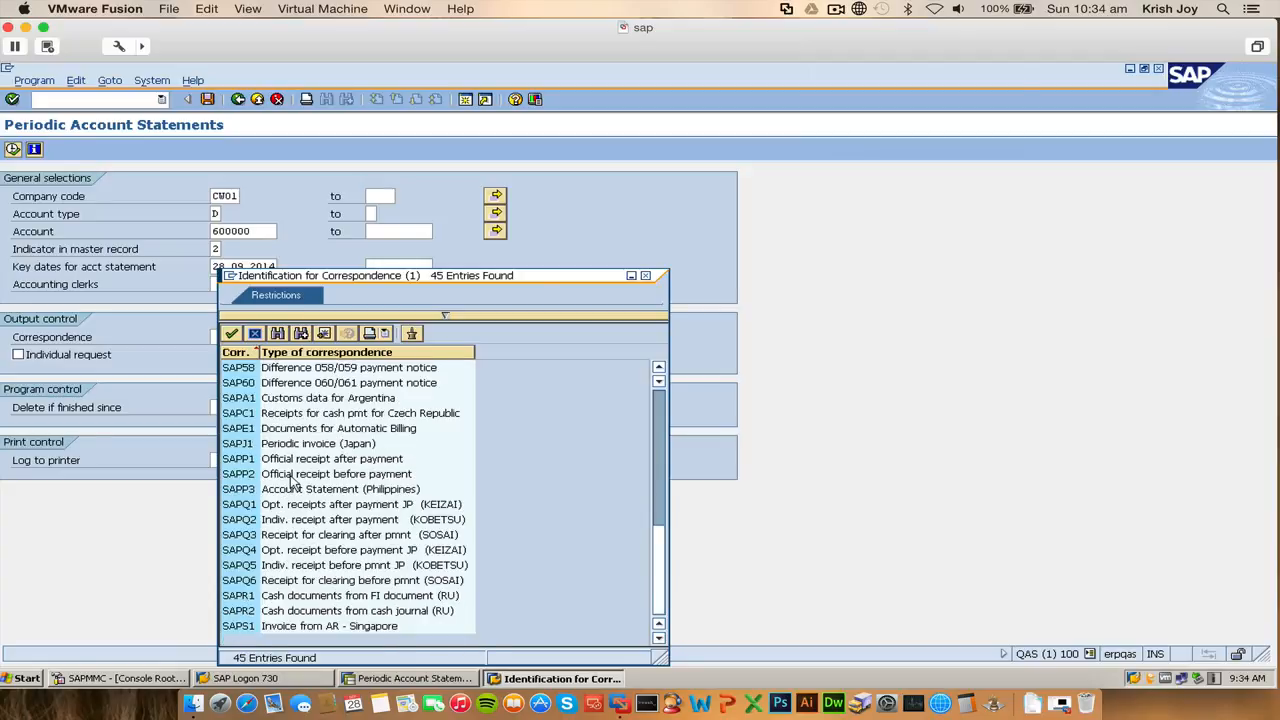
{"action": "scroll", "coordinate": [291, 483], "scroll_direction": "up", "scroll_amount": 7}
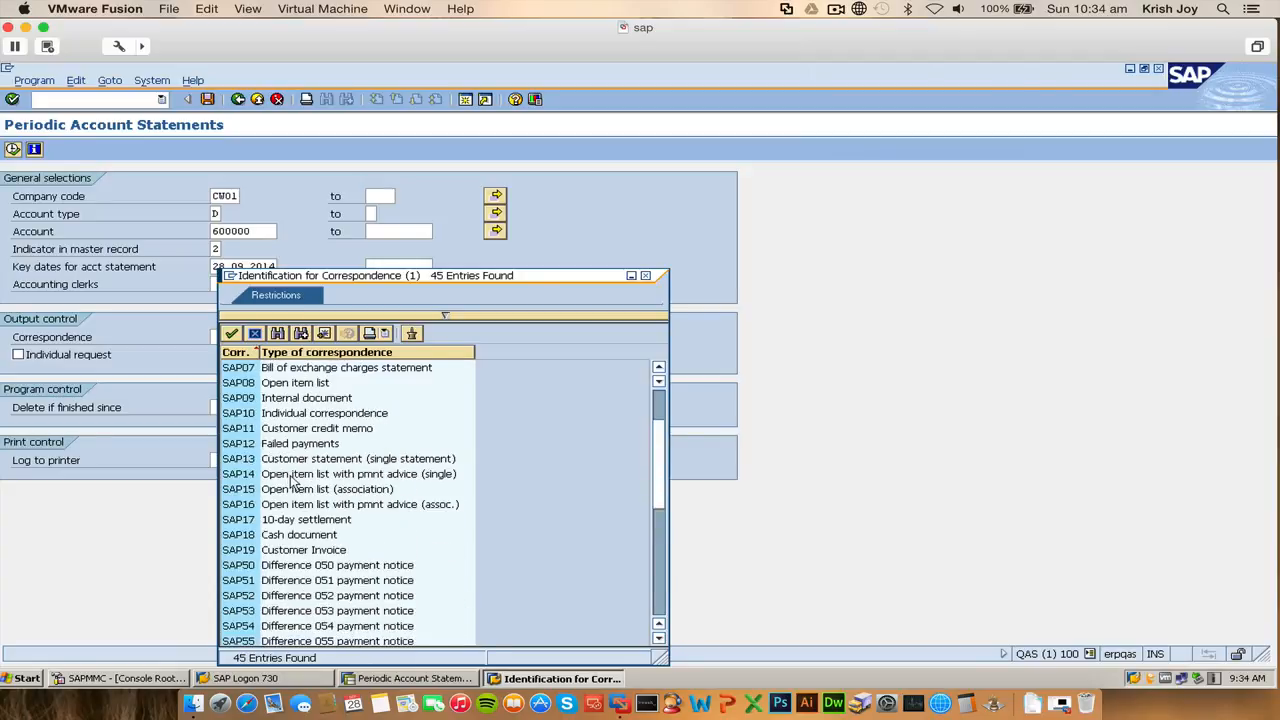
{"action": "scroll", "coordinate": [291, 483], "scroll_direction": "up", "scroll_amount": 2}
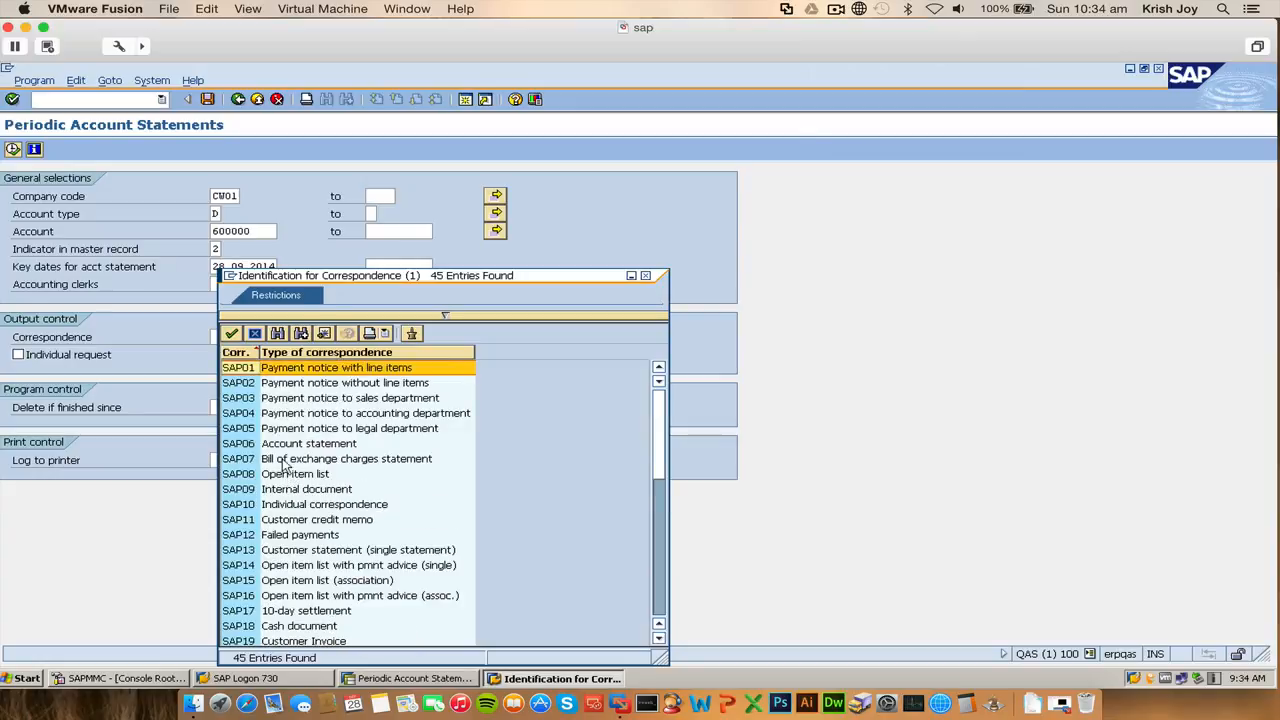
{"action": "left_click", "coordinate": [285, 447]}
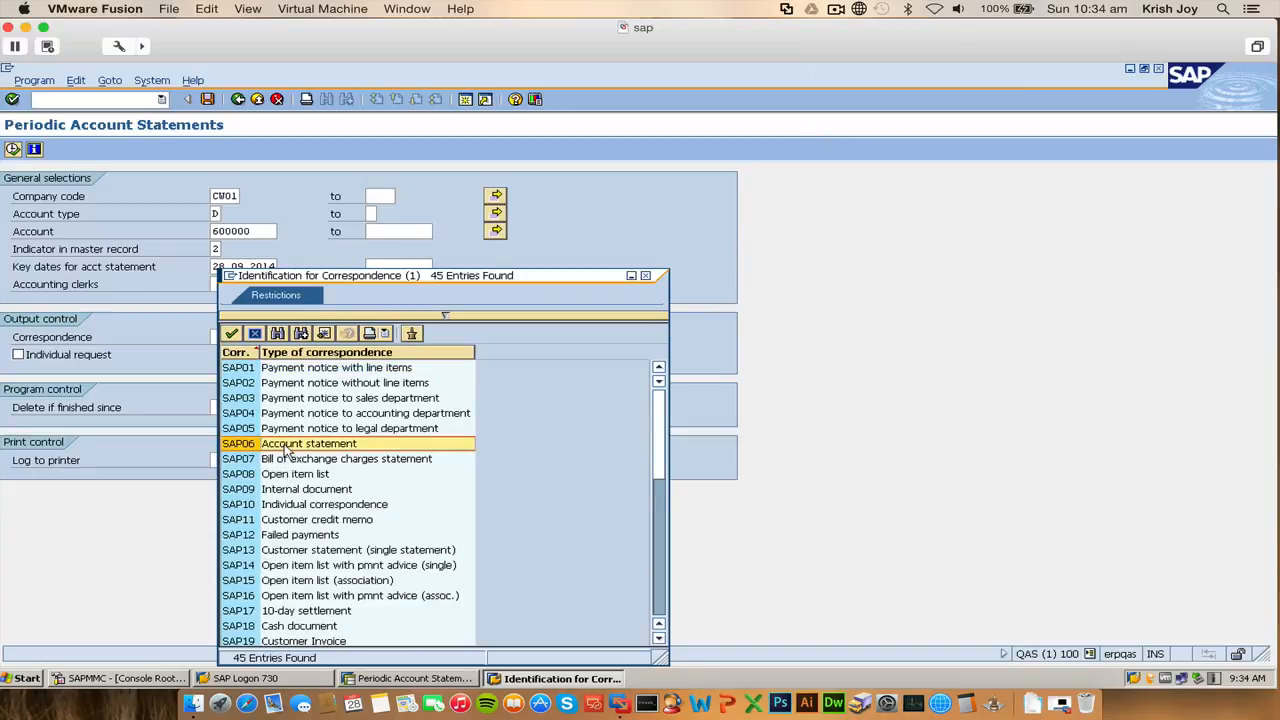
{"action": "double_click", "coordinate": [285, 447]}
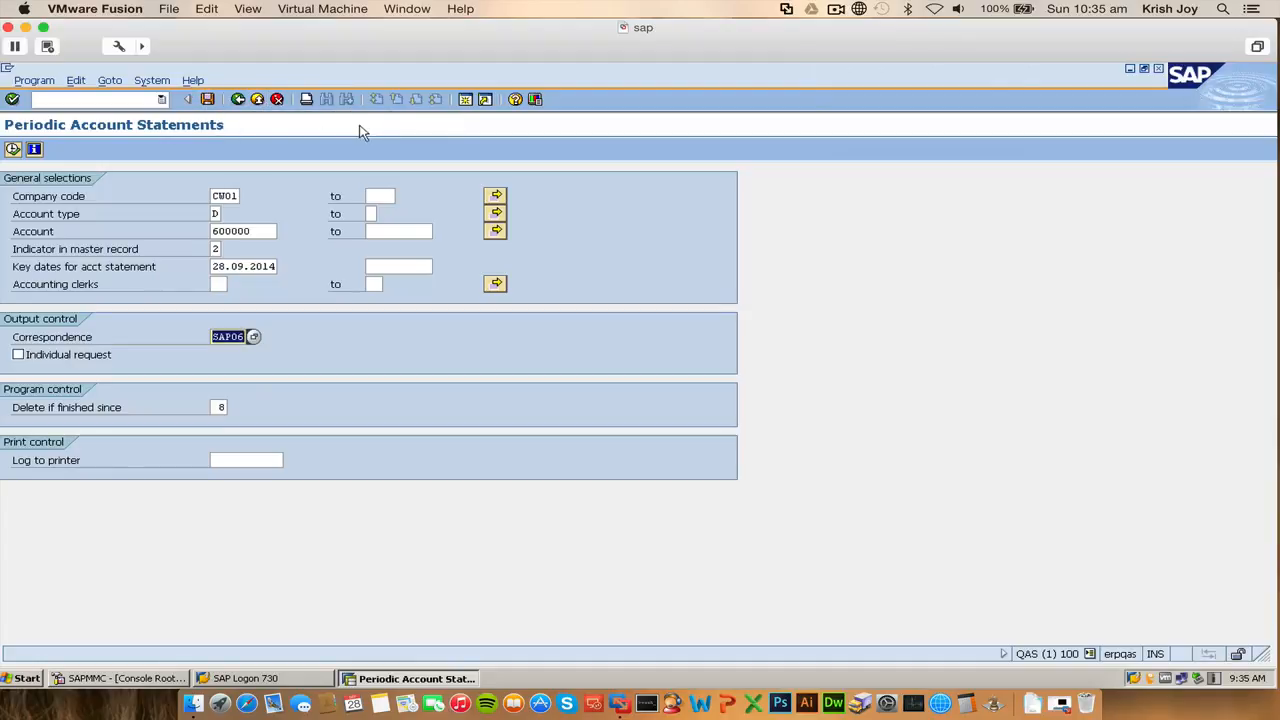
- Open a new session and start transaction FBL5N for the customer line item display
{"action": "left_click", "coordinate": [465, 99]}
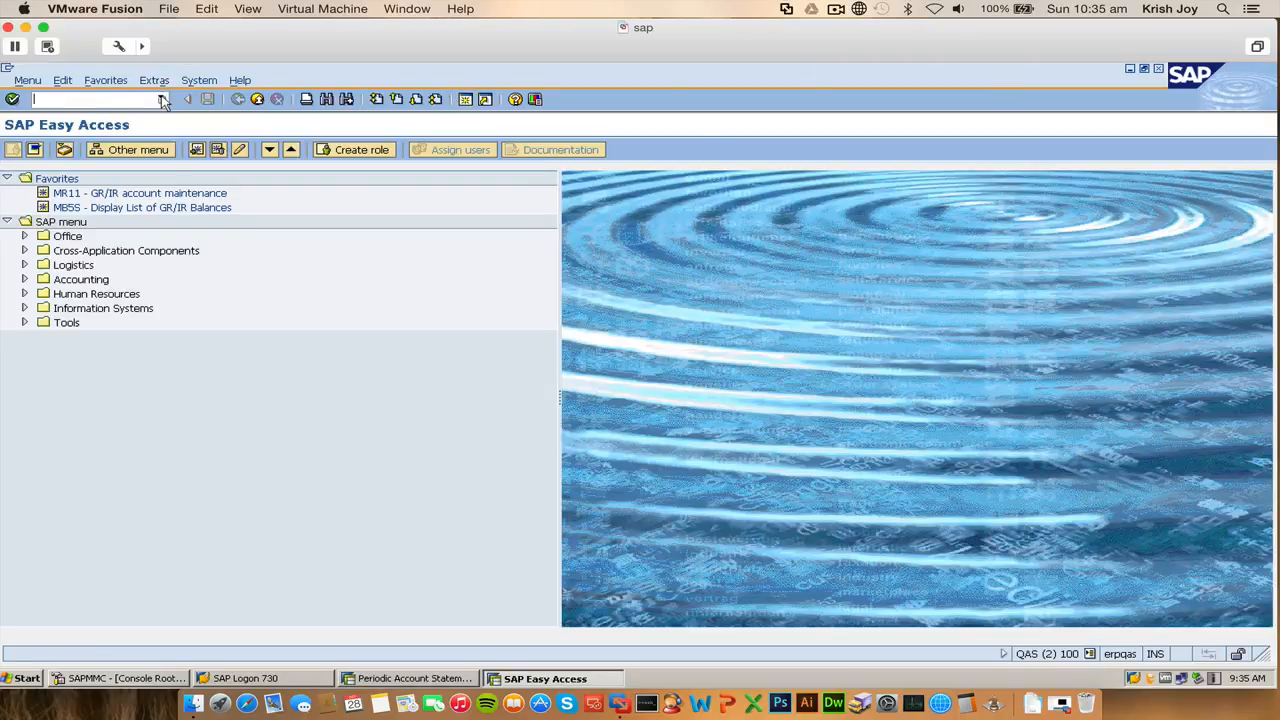
{"action": "left_click", "coordinate": [163, 100]}
{"action": "left_click", "coordinate": [150, 130]}
{"action": "left_click", "coordinate": [162, 99]}
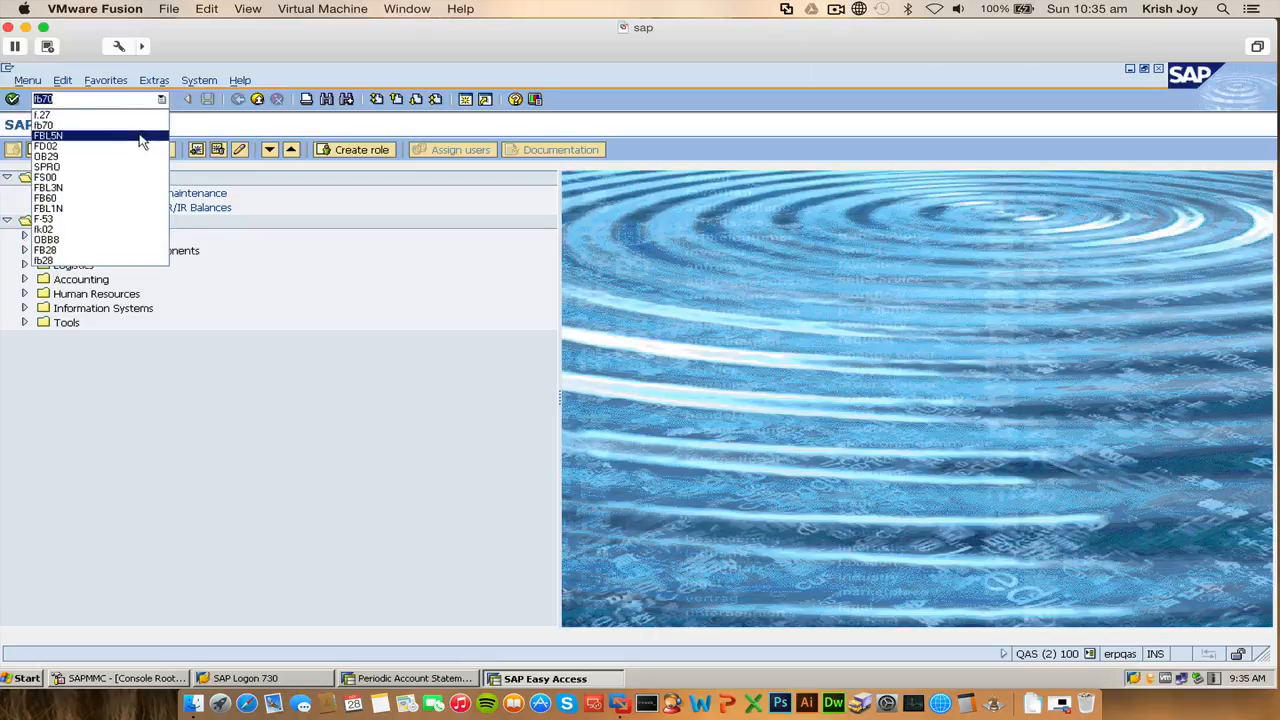
{"action": "left_click", "coordinate": [141, 136]}
{"action": "key", "text": "Return"}
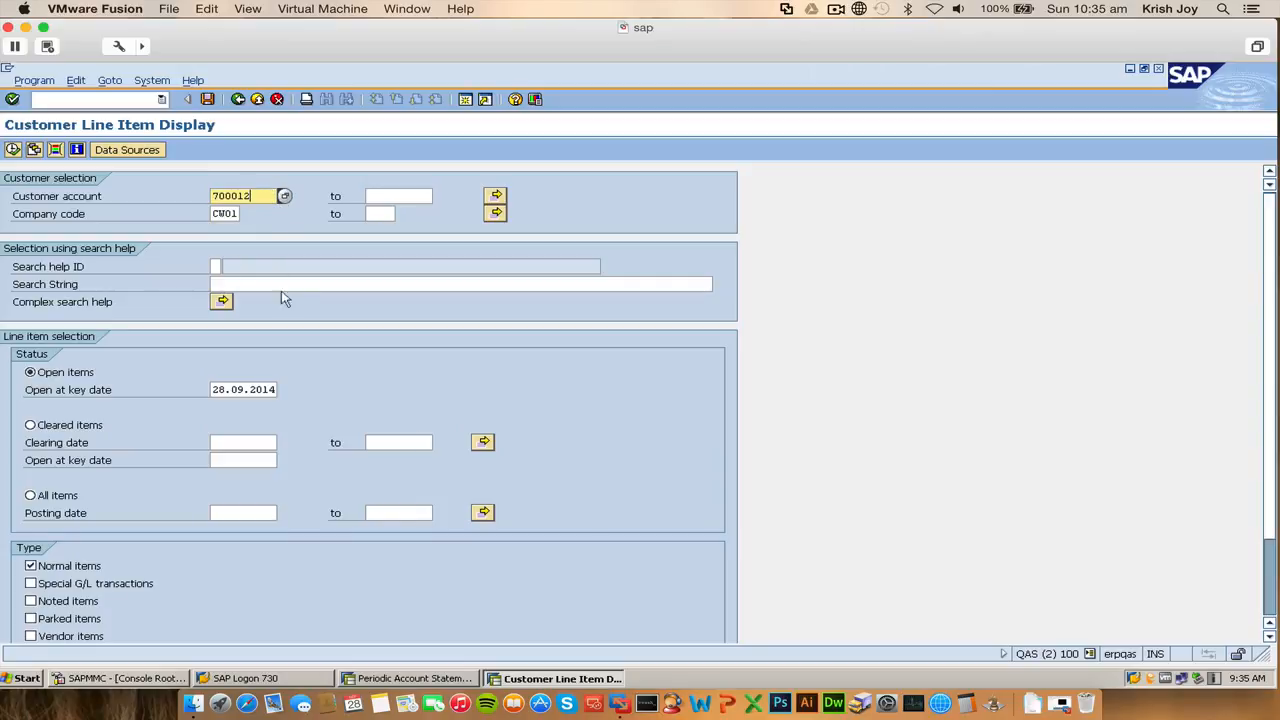
- Arrange the Periodic Account Statements and Customer Line Item Display windows side by side
{"action": "left_click", "coordinate": [270, 196]}
{"action": "left_click", "coordinate": [2, 116]}
{"action": "double_click", "coordinate": [424, 80]}
{"action": "left_click_drag", "start_coordinate": [386, 92], "coordinate": [1070, 138]}
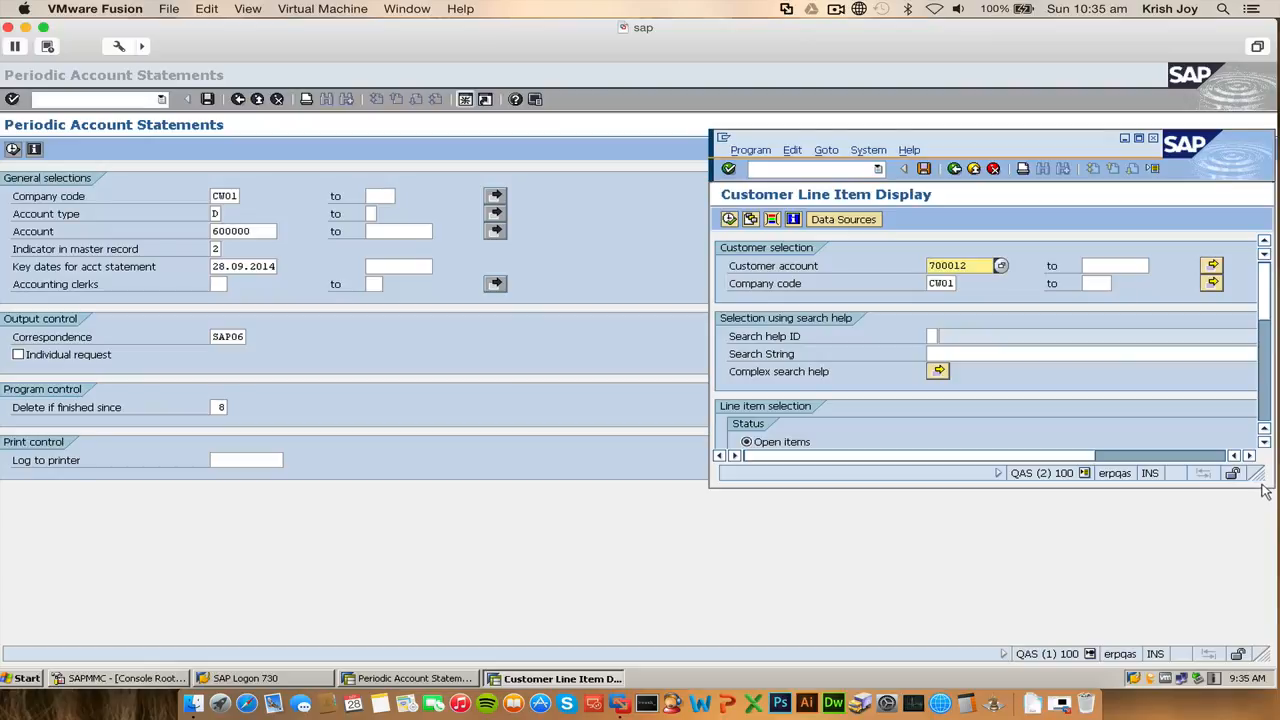
{"action": "left_click_drag", "start_coordinate": [1271, 486], "coordinate": [1264, 655]}
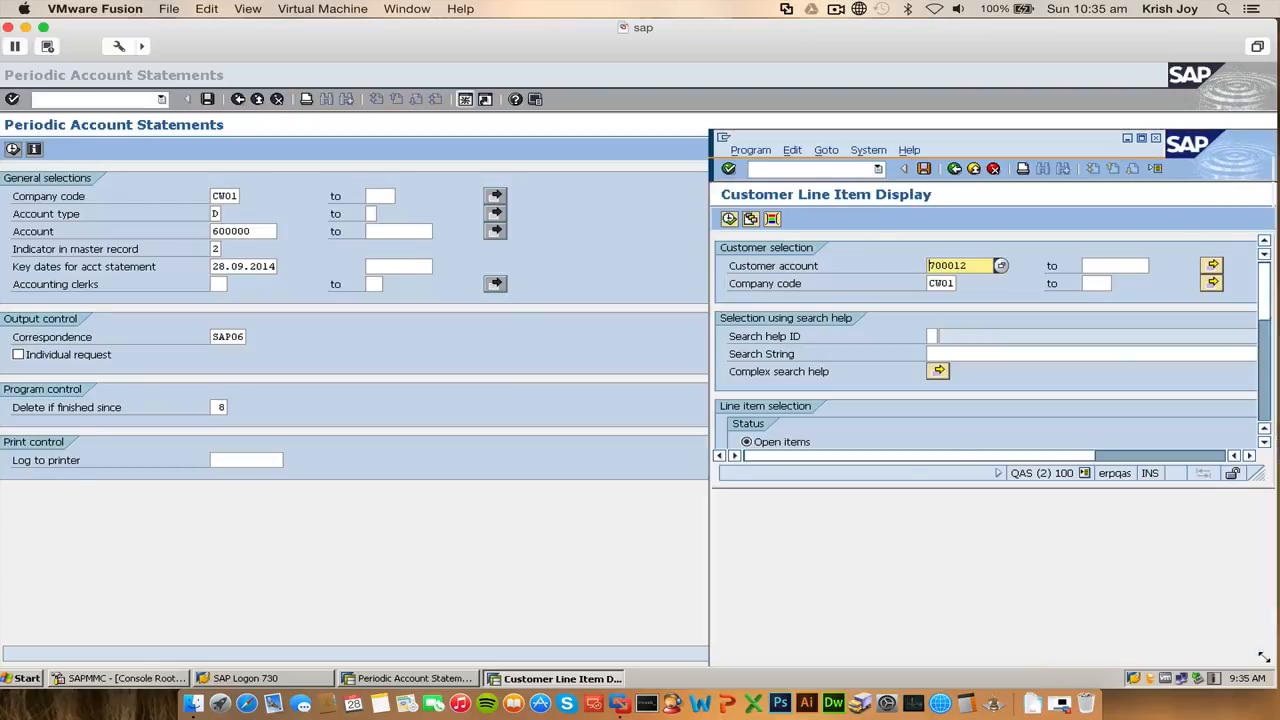
{"action": "left_click", "coordinate": [617, 109]}
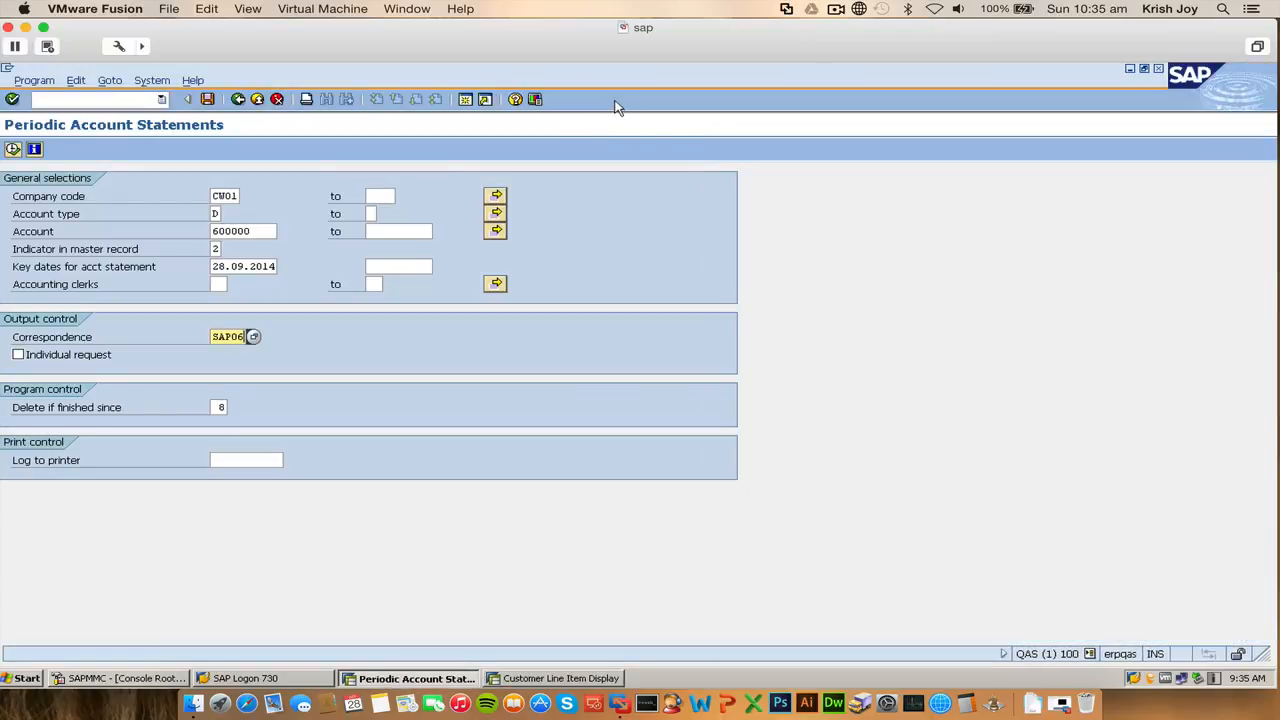
{"action": "double_click", "coordinate": [609, 87]}
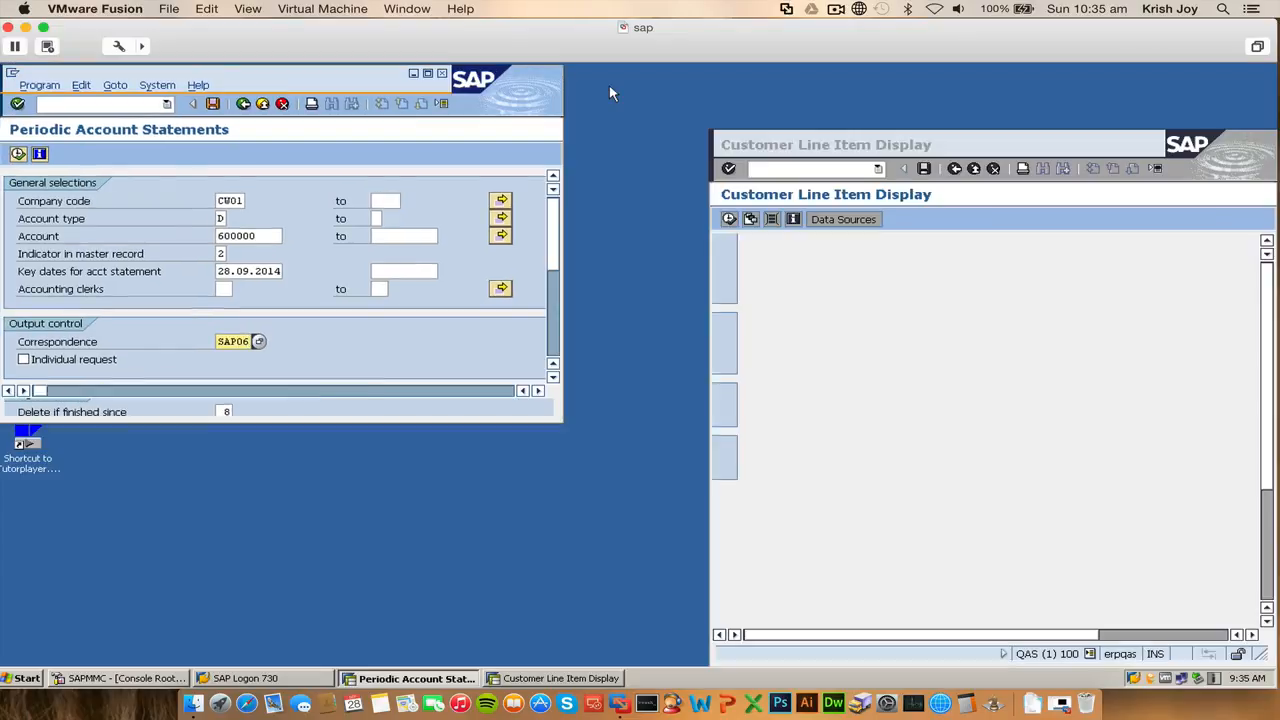
{"action": "left_click_drag", "start_coordinate": [549, 411], "coordinate": [704, 658]}
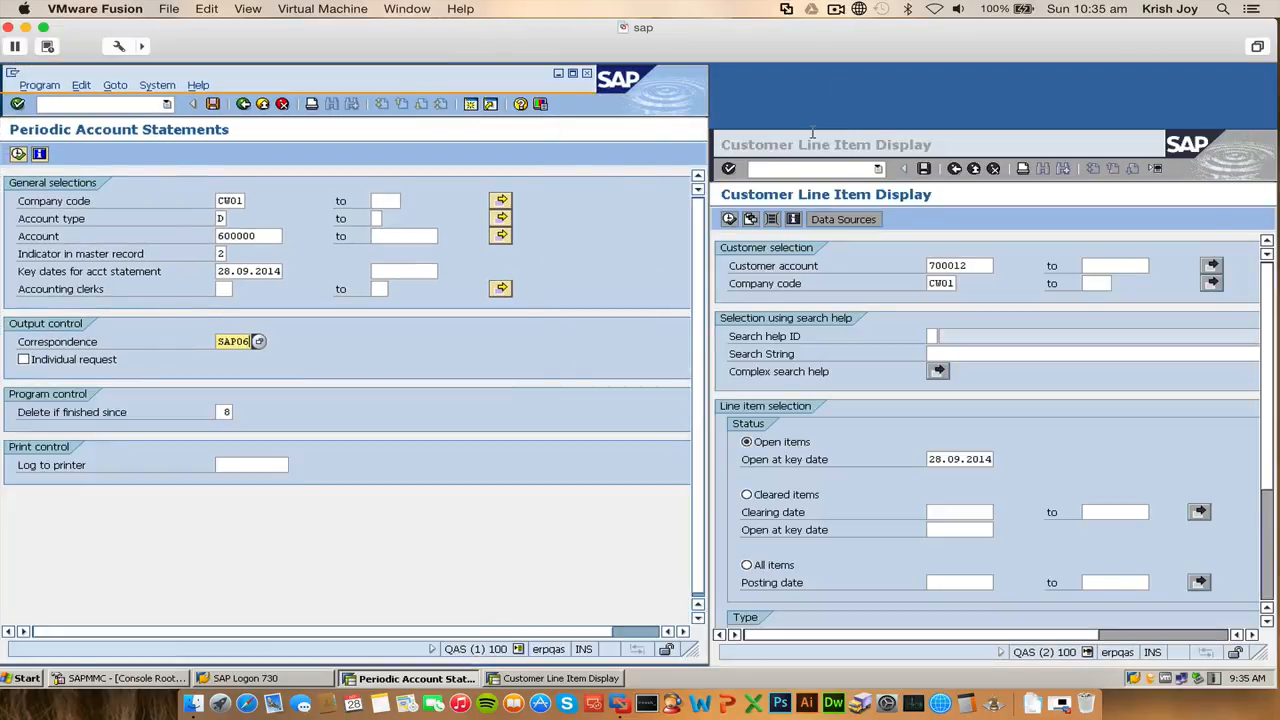
{"action": "key", "text": "XF86MonBrightnessUp"}
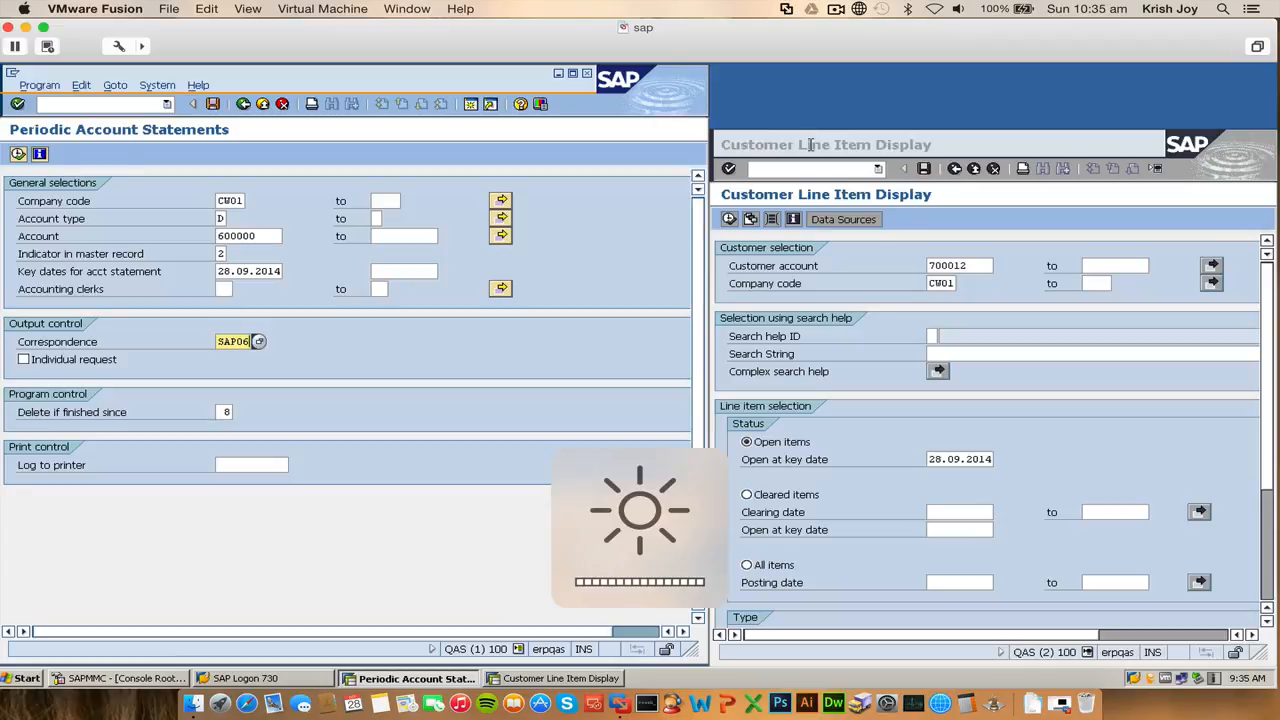
{"action": "left_click", "coordinate": [812, 133]}
{"action": "left_click_drag", "start_coordinate": [811, 131], "coordinate": [811, 63]}
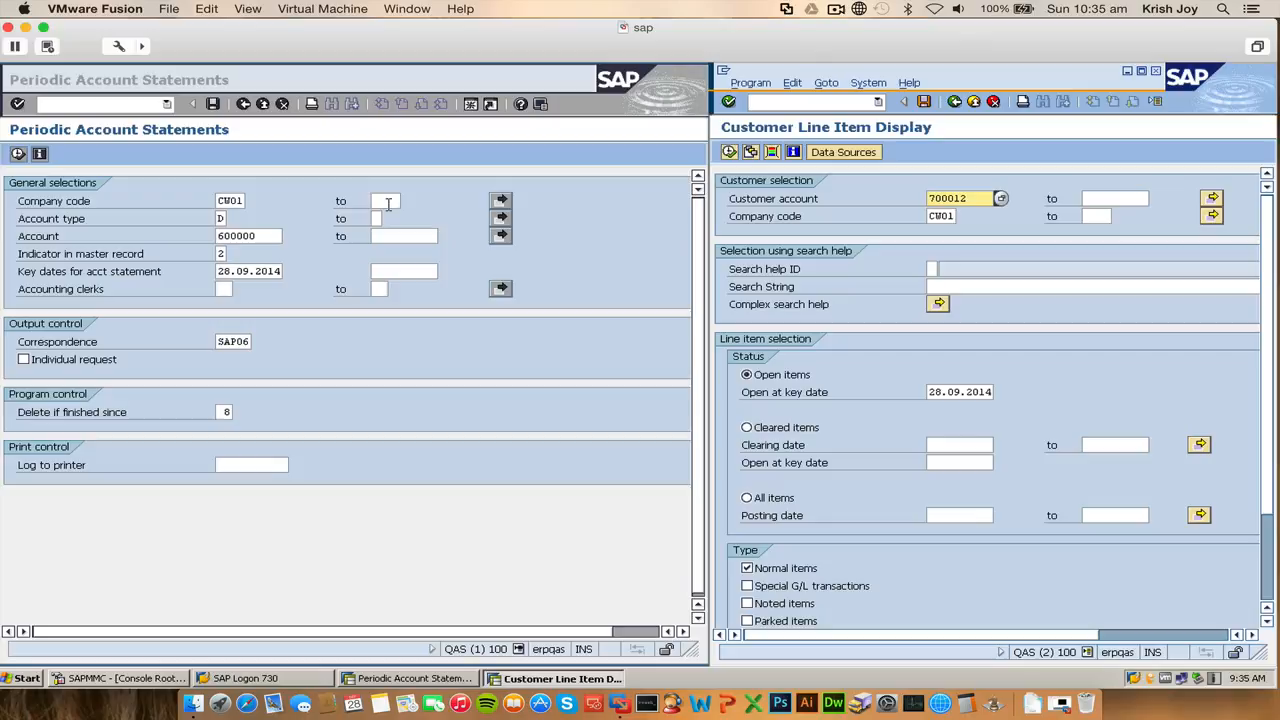
- Replace the account selection with the customer account number shown in the line item display, and execute the periodic account statements
{"action": "left_click", "coordinate": [250, 237]}
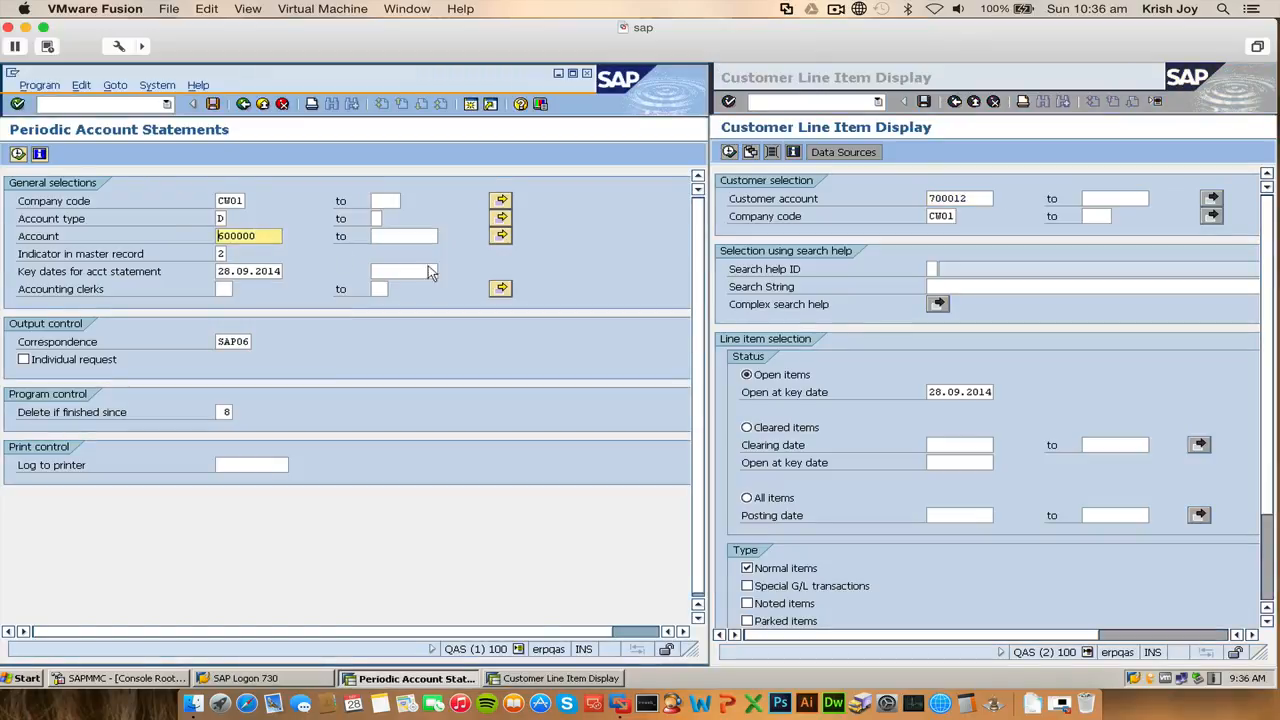
{"action": "left_click", "coordinate": [279, 236]}
{"action": "key", "text": "BackSpace"}
{"action": "key", "text": "BackSpace"}
{"action": "key", "text": "BackSpace"}
{"action": "key", "text": "BackSpace"}
{"action": "key", "text": "BackSpace"}
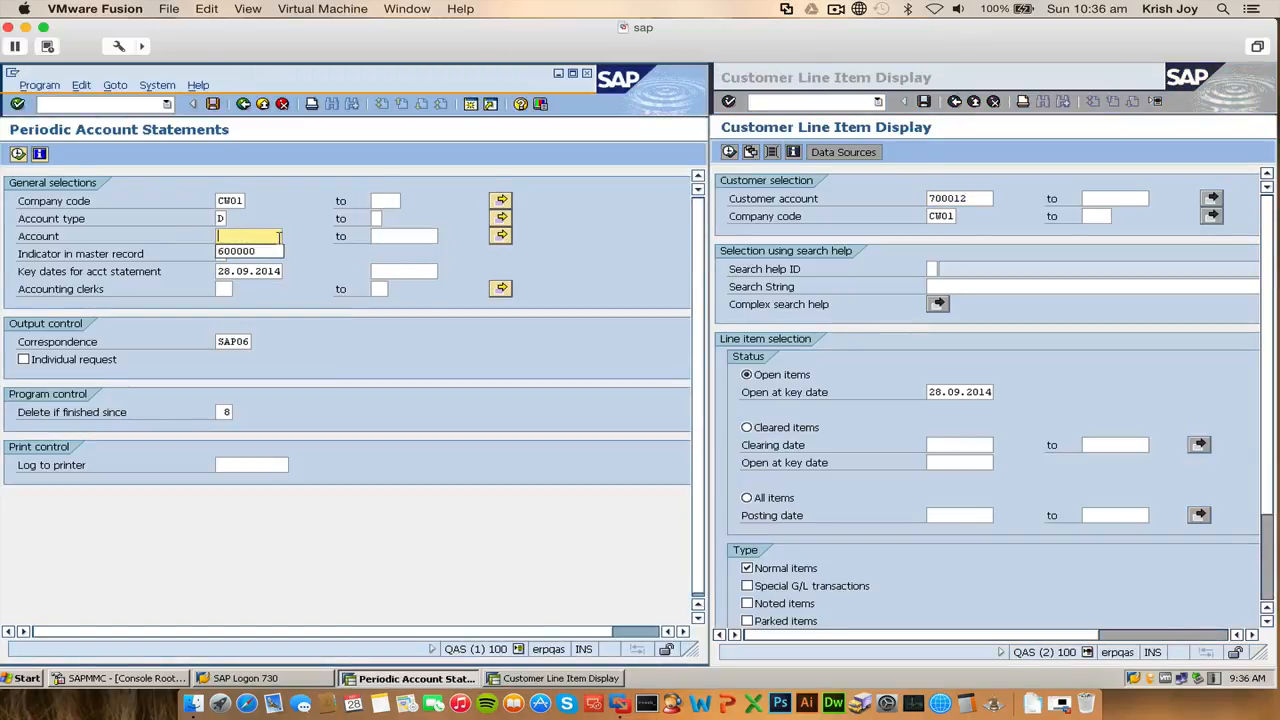
{"action": "type", "text": "700"}
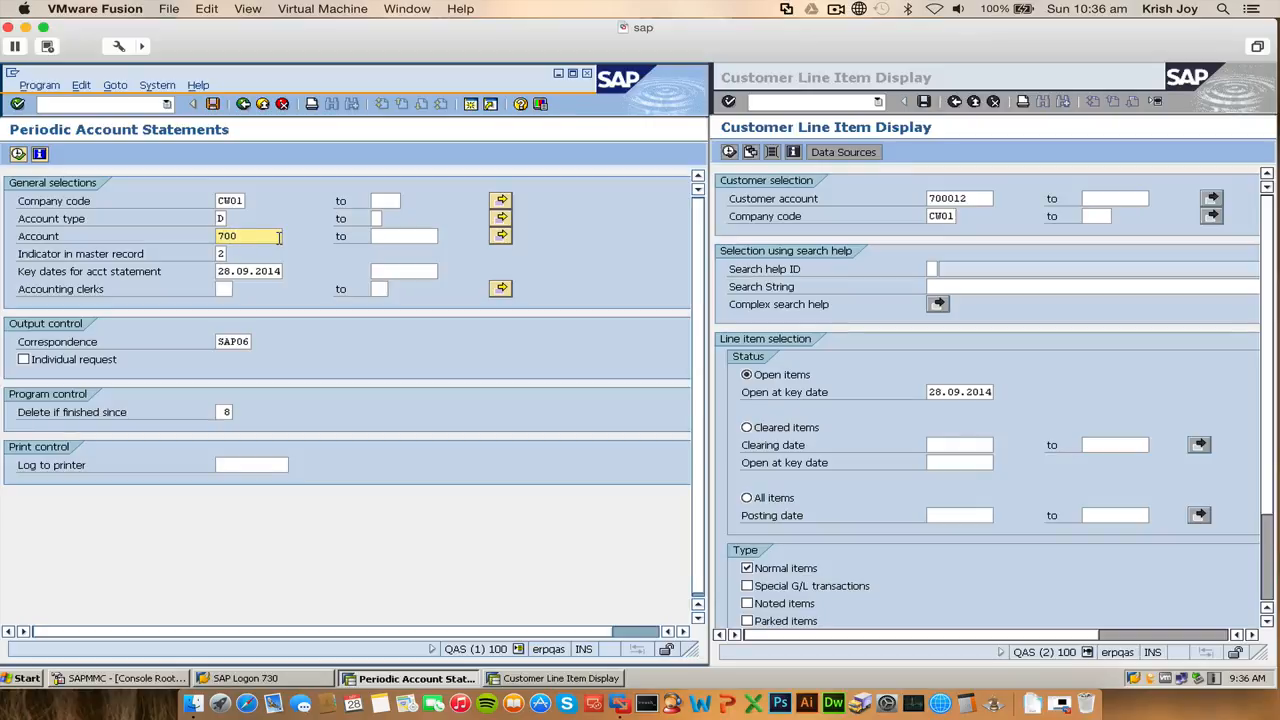
{"action": "type", "text": "012"}
{"action": "left_click", "coordinate": [17, 154]}
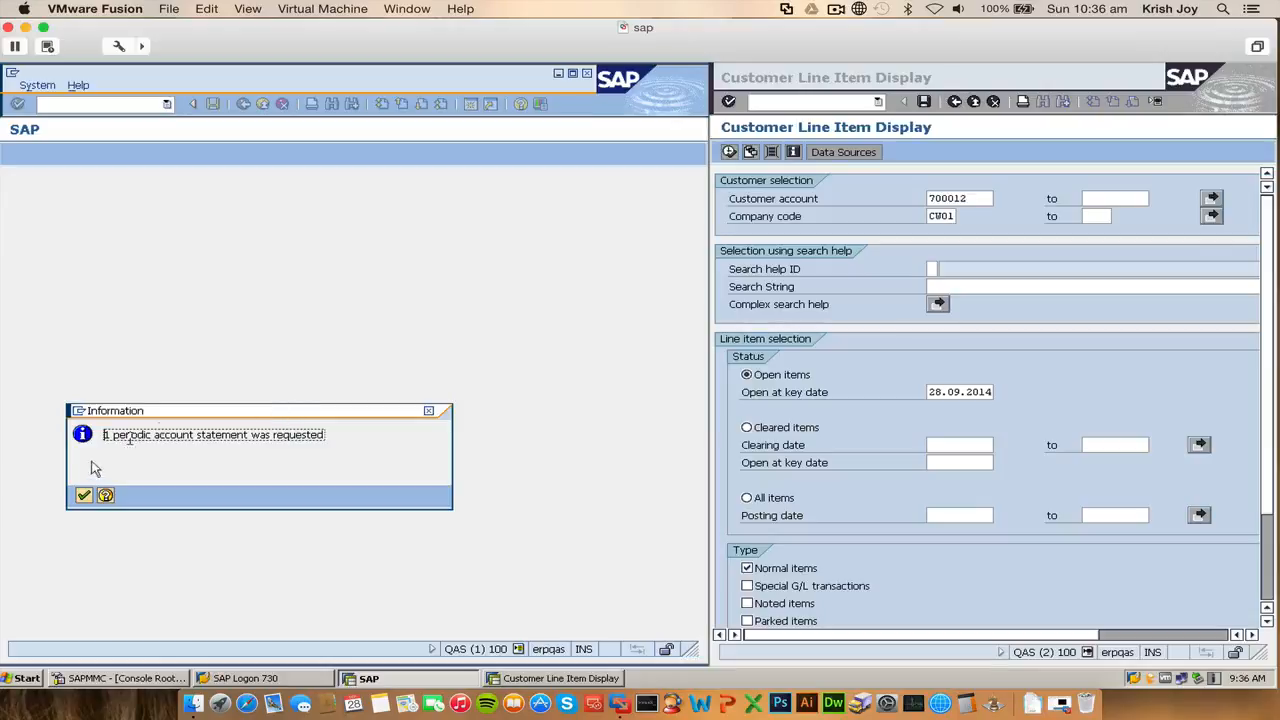
{"action": "left_click", "coordinate": [84, 496]}
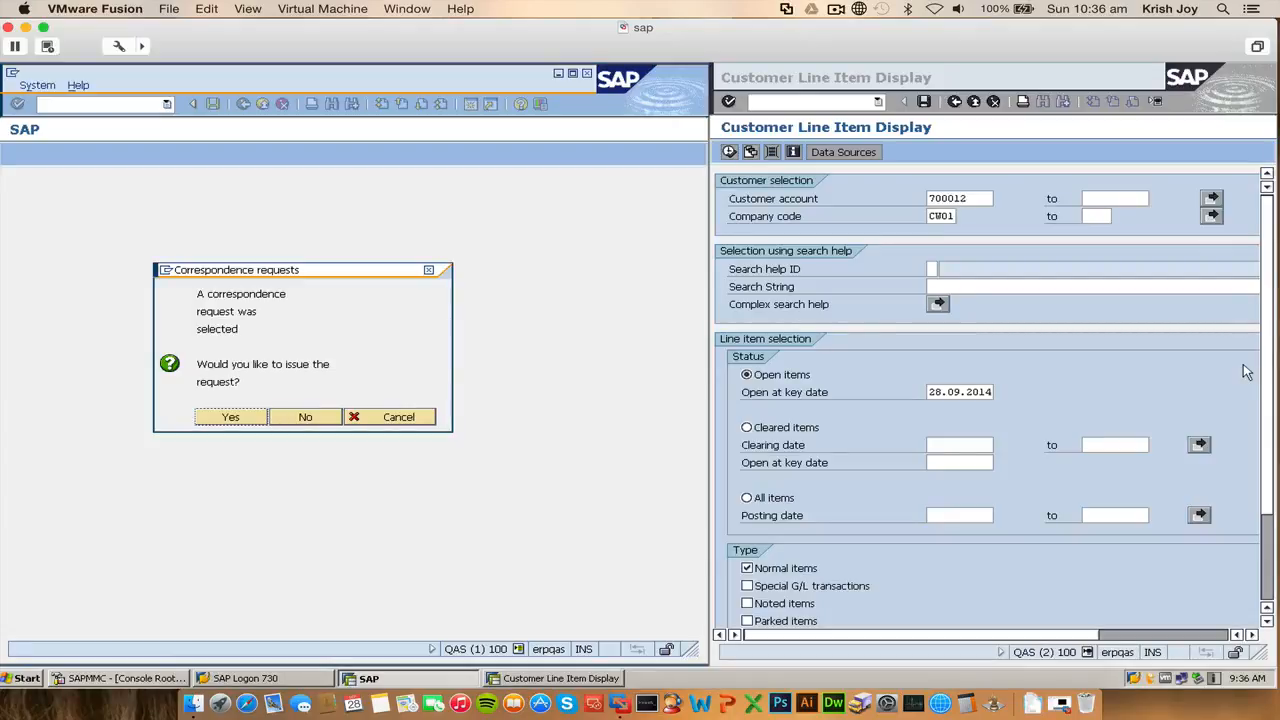
- Minimize the Customer Line Item Display window and agree to issue the selected correspondence request
{"action": "left_click", "coordinate": [878, 102]}
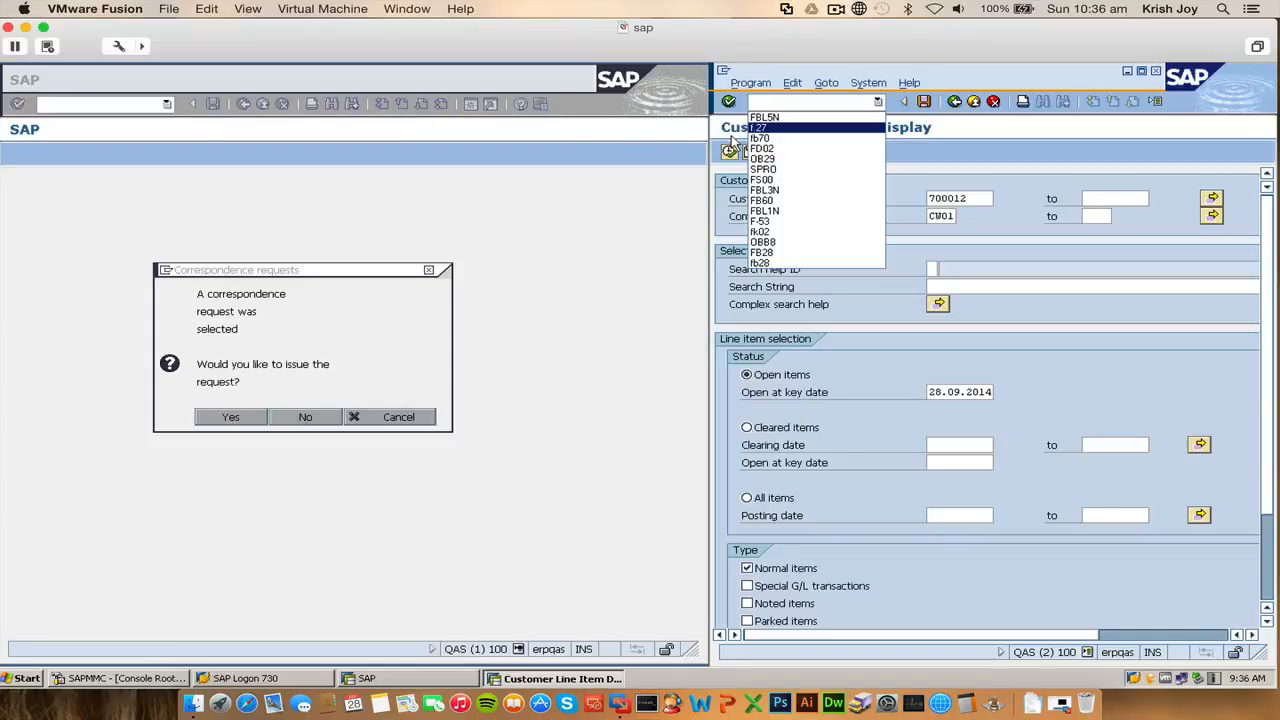
{"action": "left_click", "coordinate": [224, 404]}
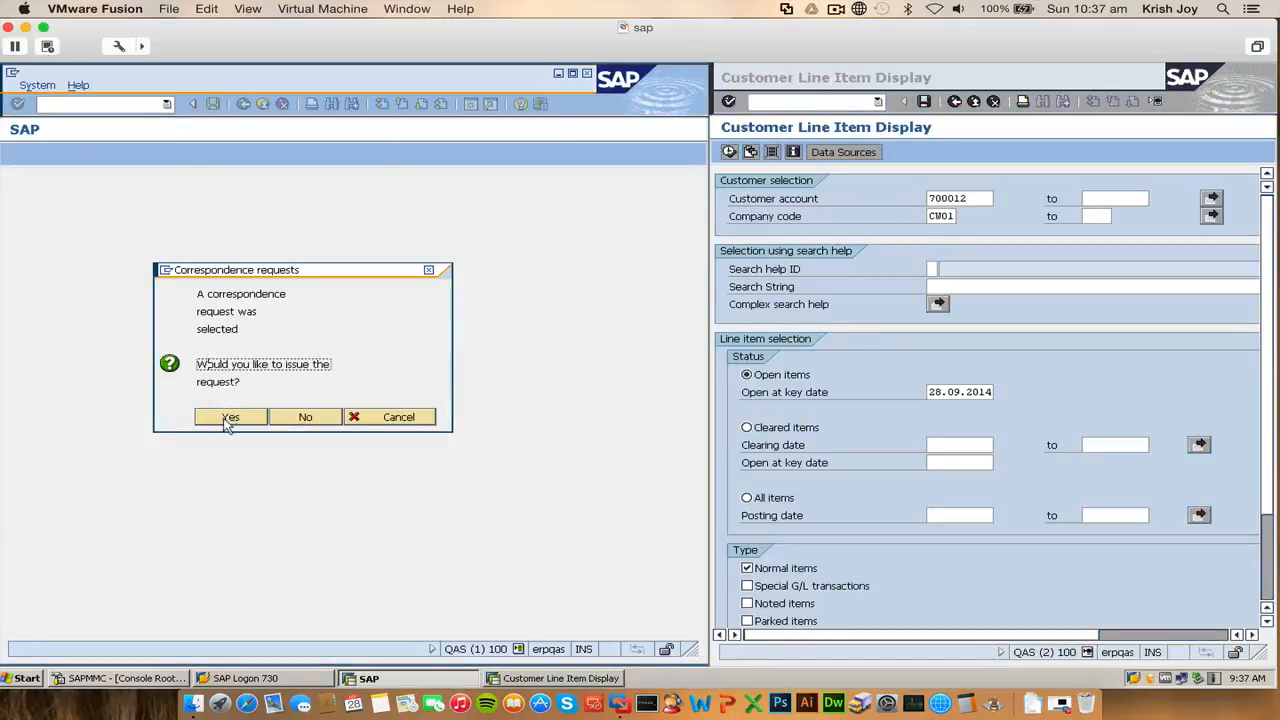
{"action": "left_click", "coordinate": [1145, 80]}
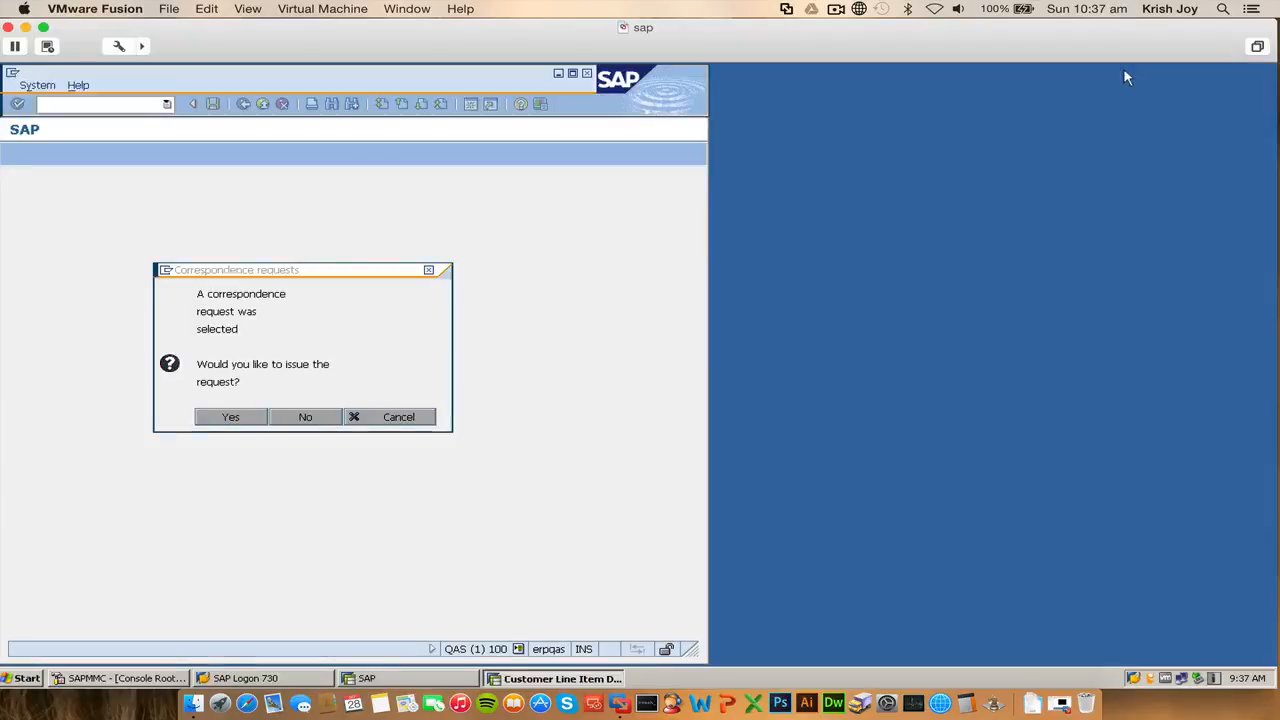
{"action": "left_click", "coordinate": [1127, 72]}
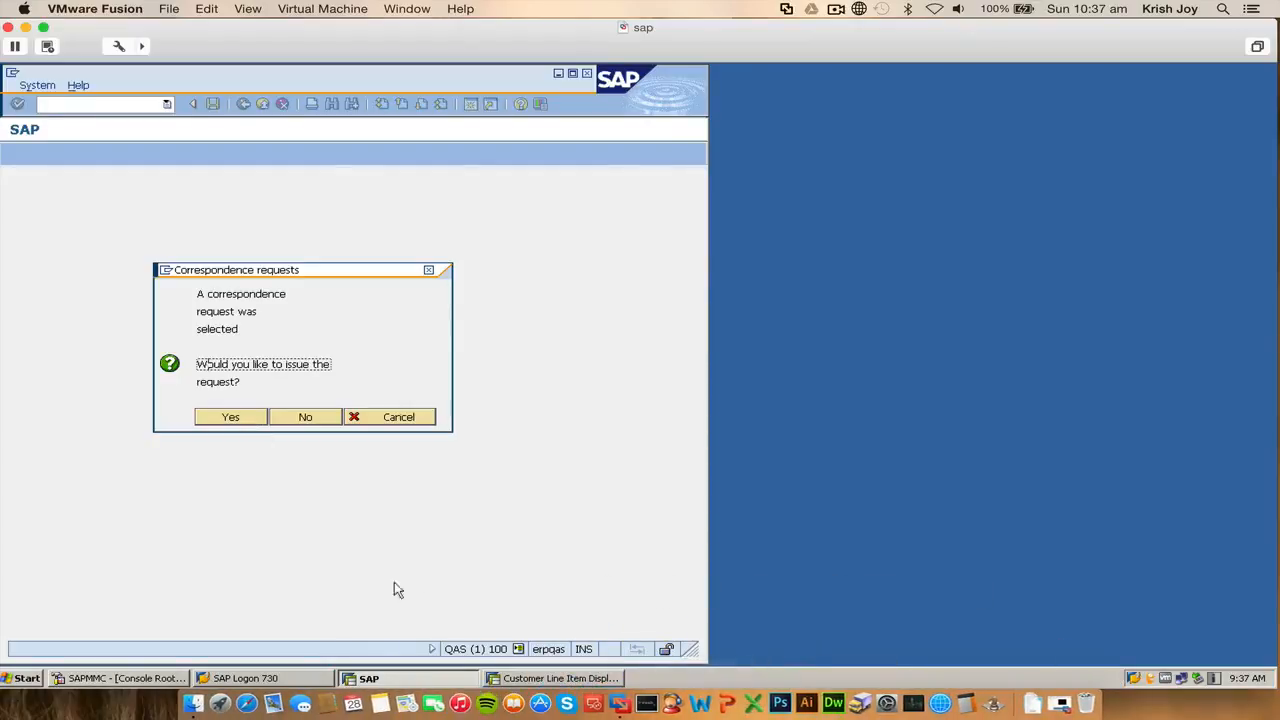
{"action": "left_click", "coordinate": [312, 329]}
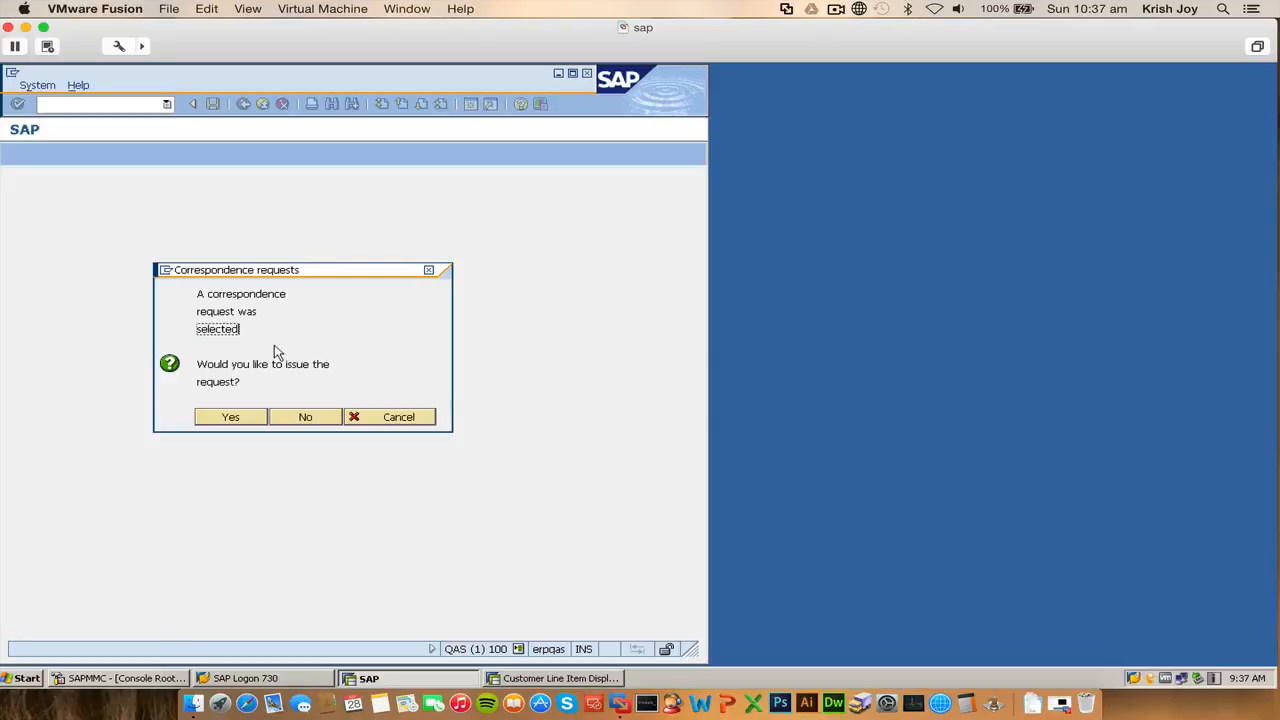
{"action": "left_click", "coordinate": [251, 420]}
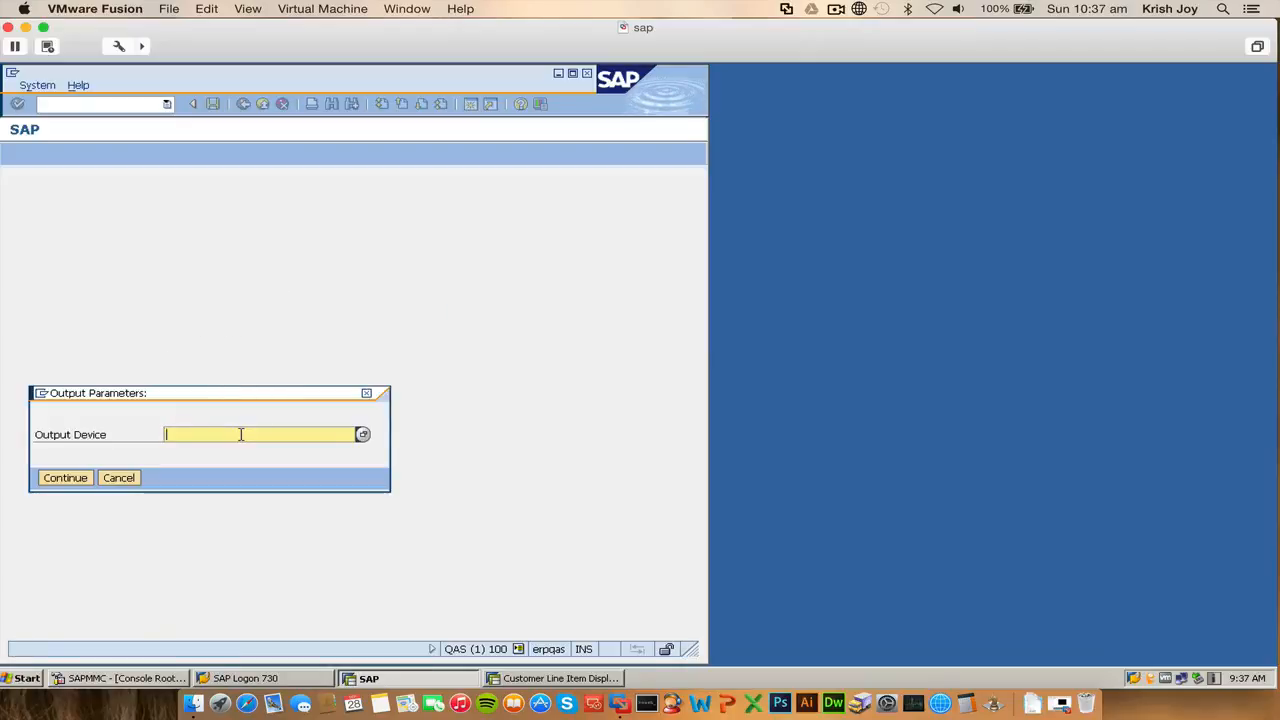
- Set the output device for the account statement to LP01
{"action": "type", "text": "FP"}
{"action": "type", "text": "L"}
{"action": "type", "text": "01"}
{"action": "key", "text": "BackSpace"}
{"action": "key", "text": "BackSpace"}
{"action": "key", "text": "BackSpace"}
{"action": "key", "text": "BackSpace"}
{"action": "key", "text": "BackSpace"}
{"action": "type", "text": "LP01"}
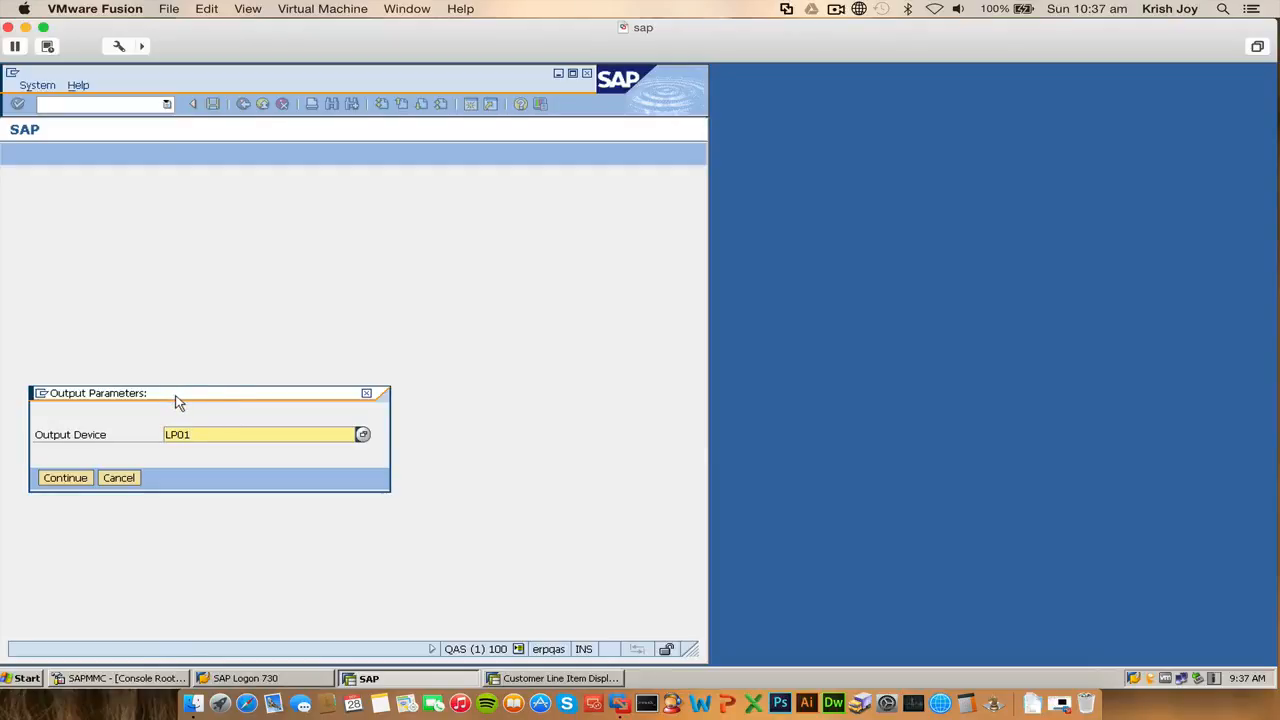
- Confirm the output parameters and maximize the Periodic Account Statements and Customer Line Item Display windows
{"action": "left_click", "coordinate": [84, 479]}
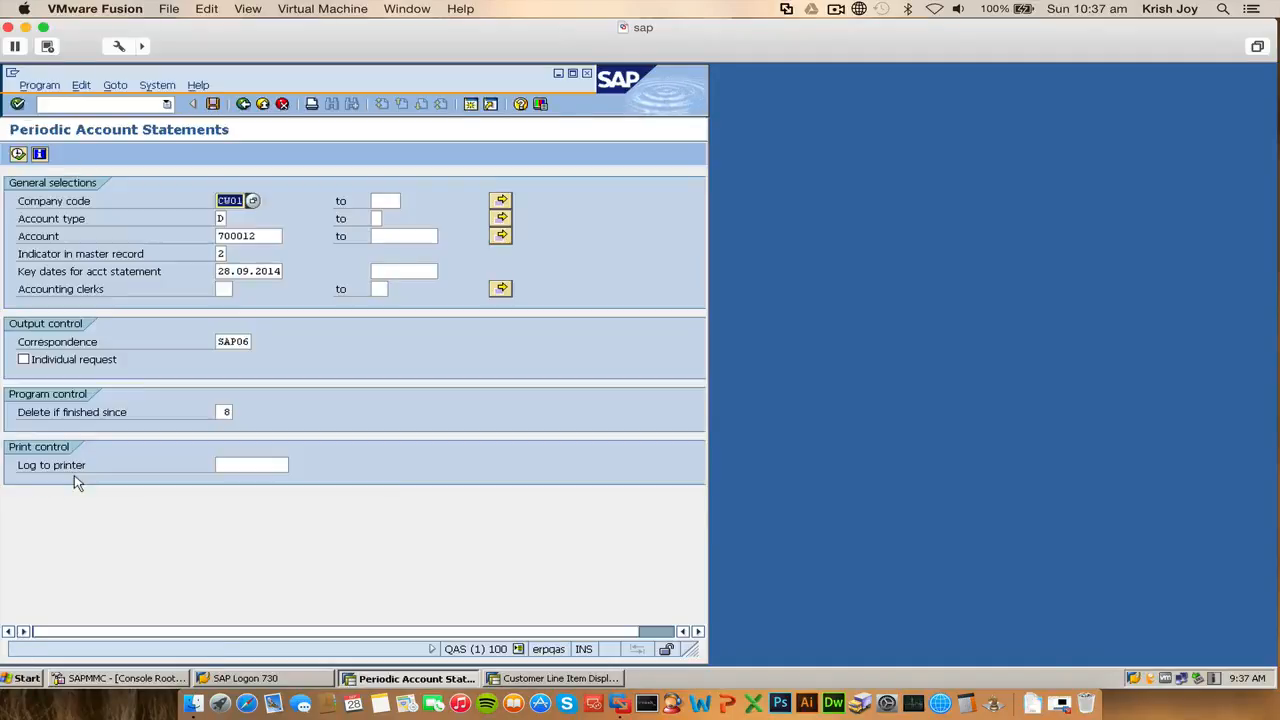
{"action": "left_click", "coordinate": [572, 74]}
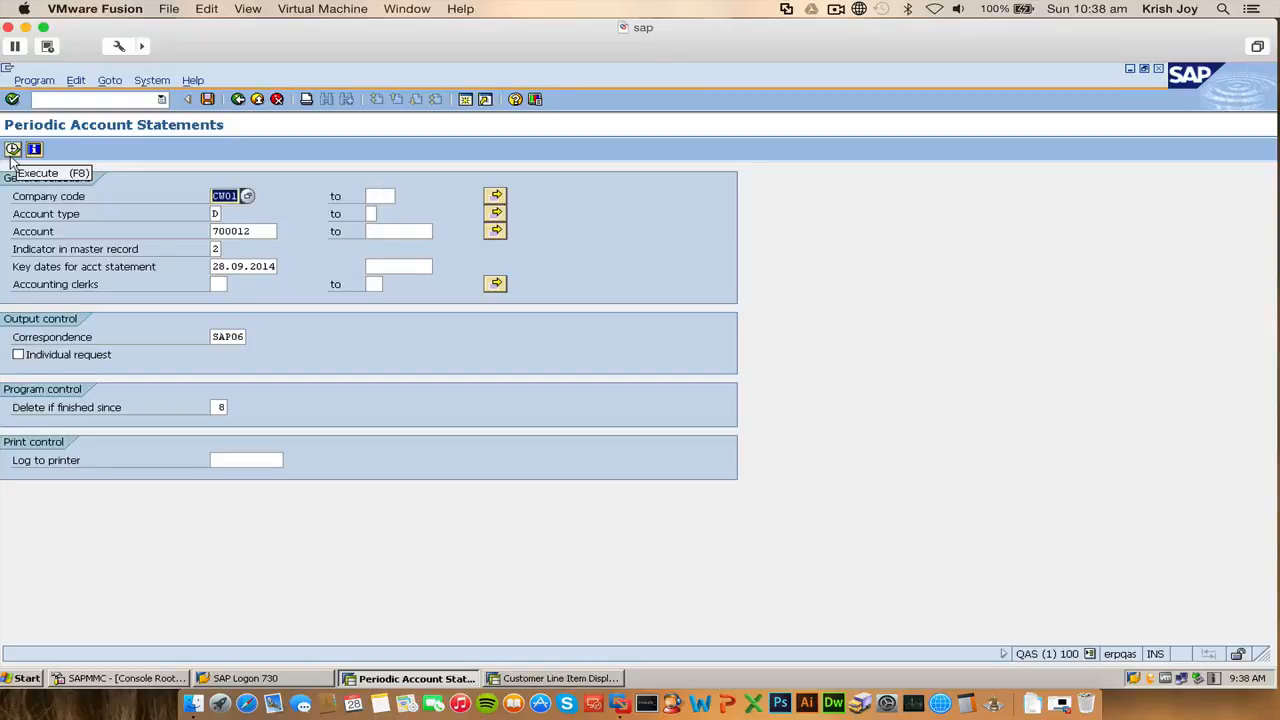
{"action": "left_click", "coordinate": [518, 679]}
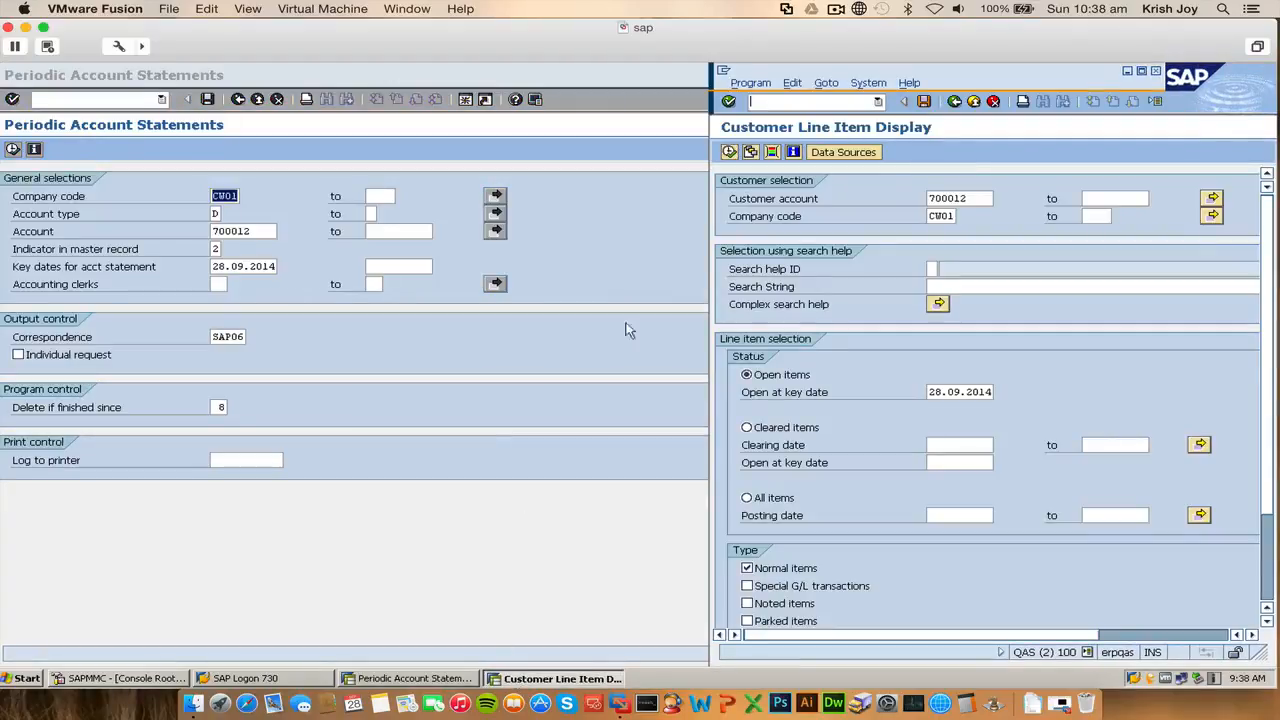
{"action": "left_click", "coordinate": [1141, 71]}
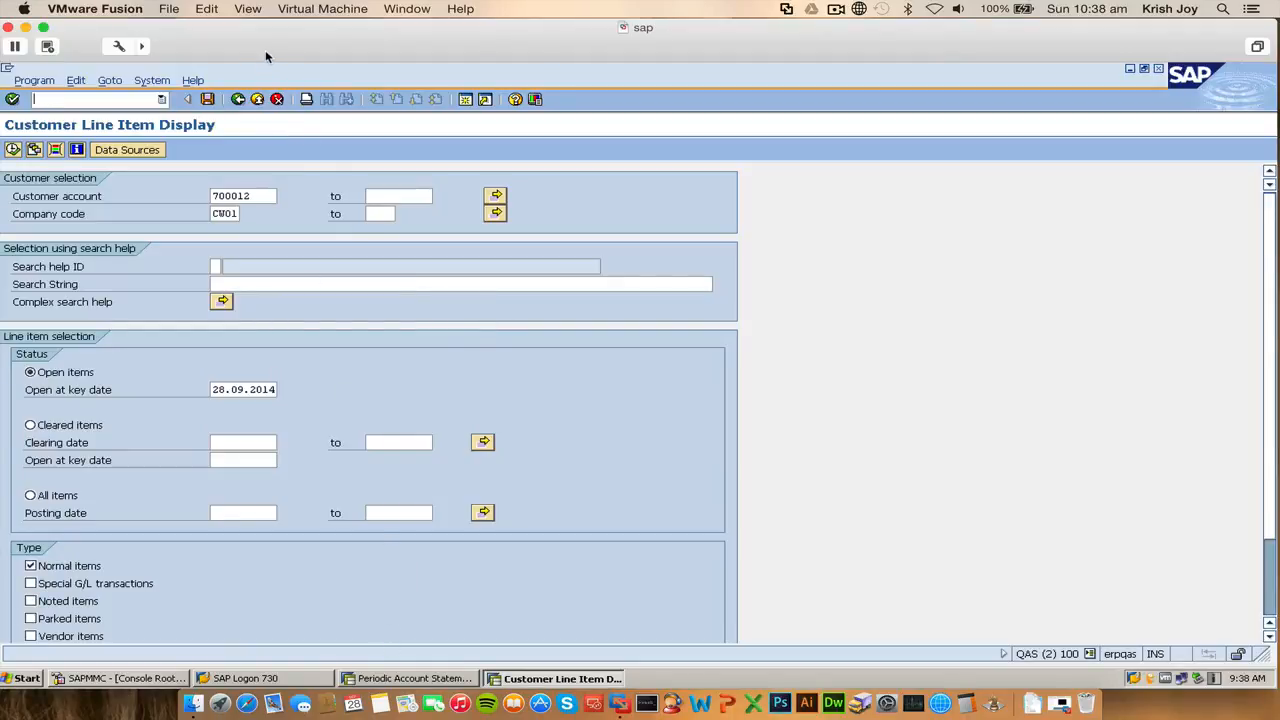
- Leave the Customer Line Item Display and start transaction SP01
{"action": "type", "text": "SP"}
{"action": "type", "text": "RO"}
{"action": "key", "text": "Return"}
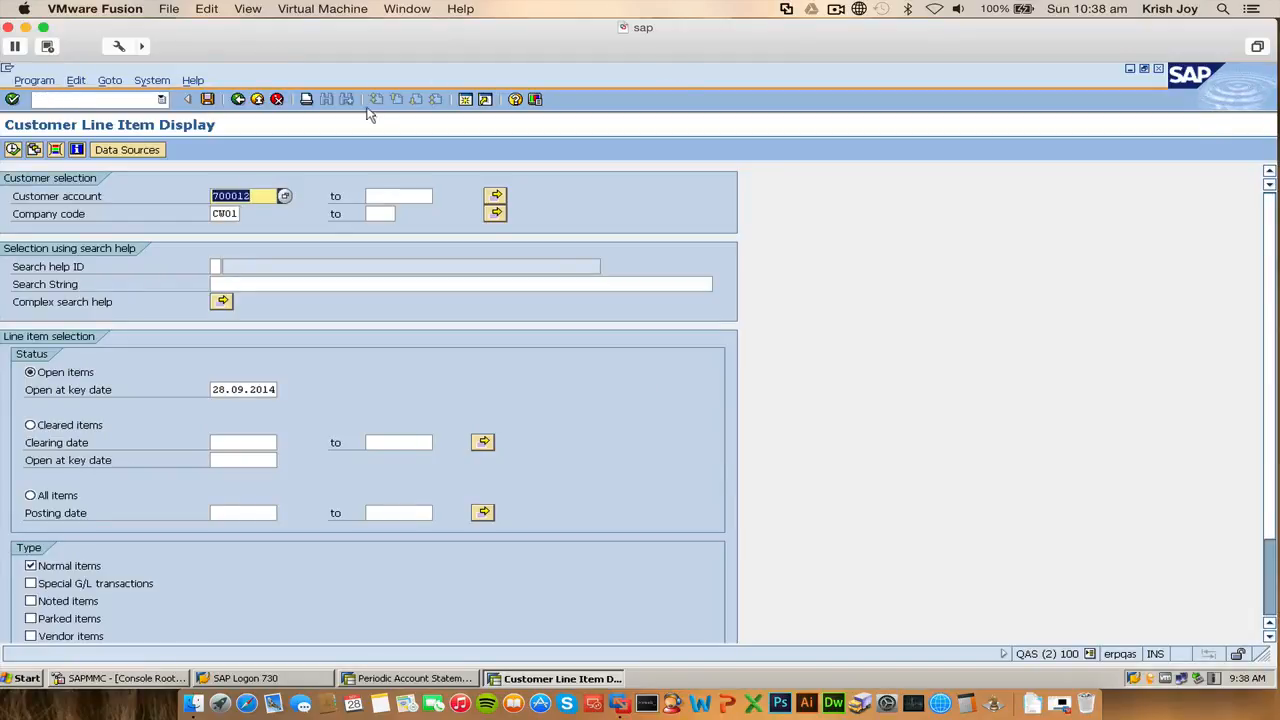
{"action": "left_click", "coordinate": [277, 100]}
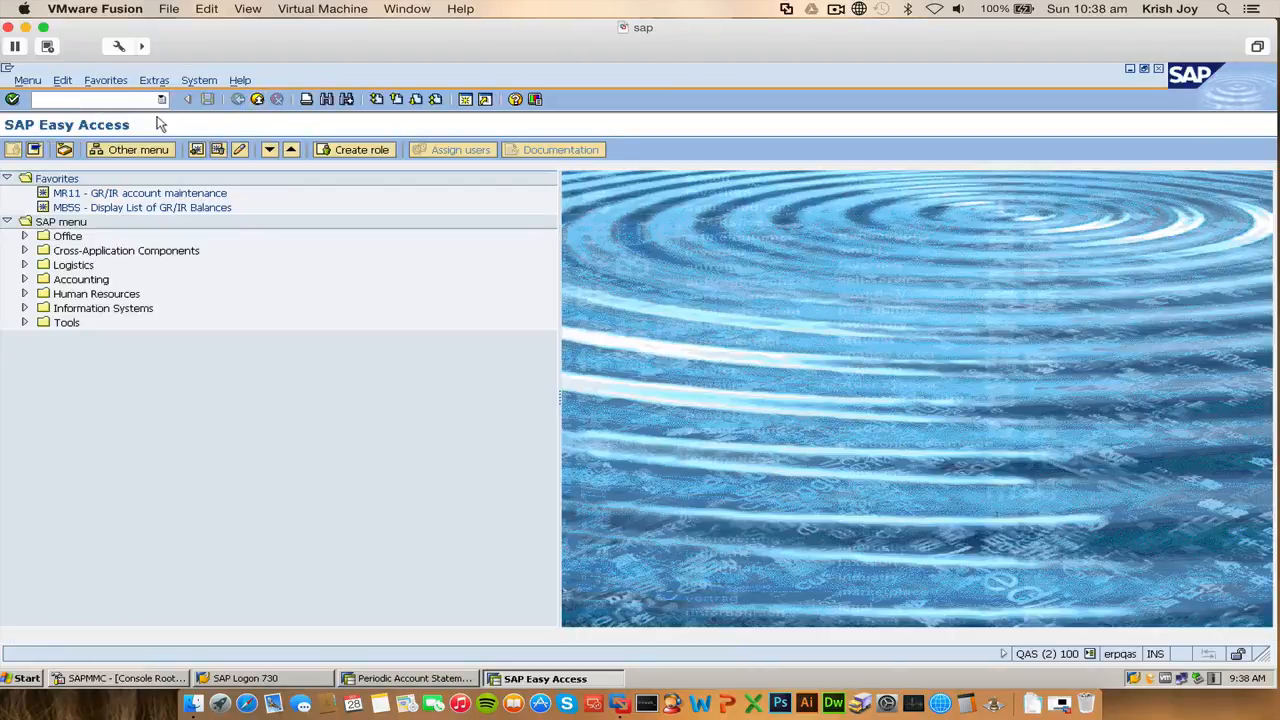
{"action": "type", "text": "SP01"}
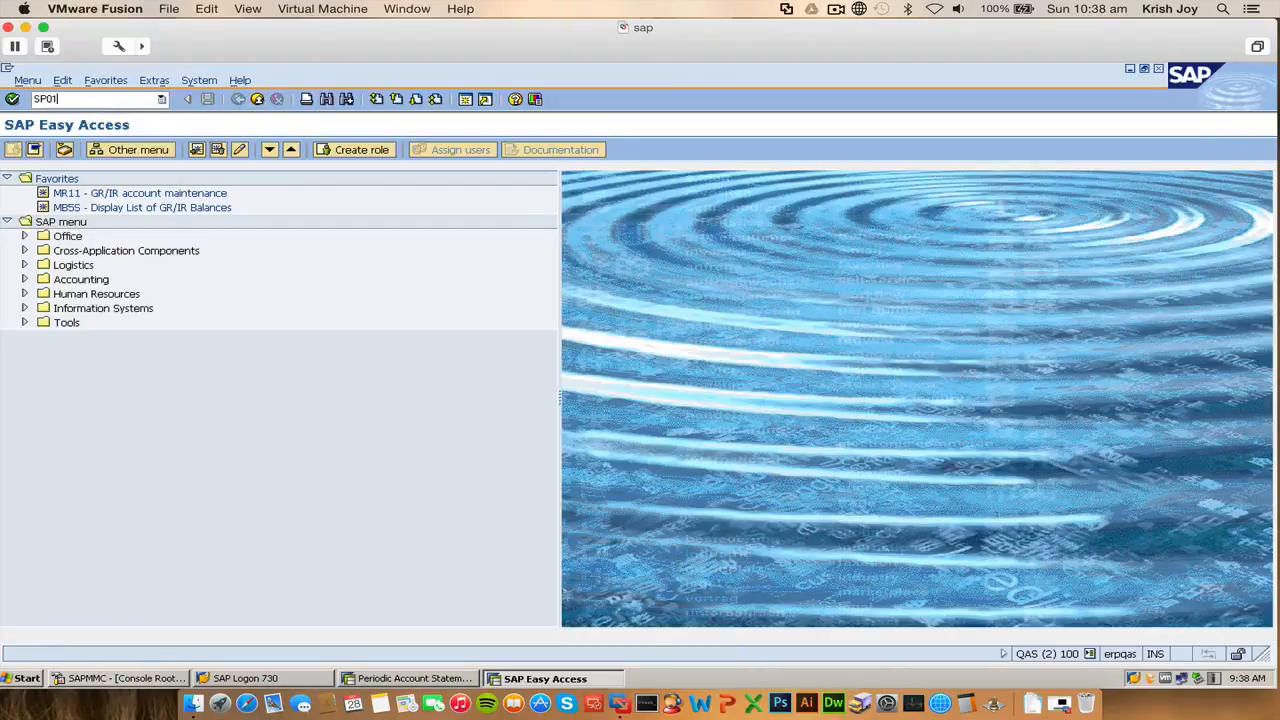
{"action": "key", "text": "Return"}
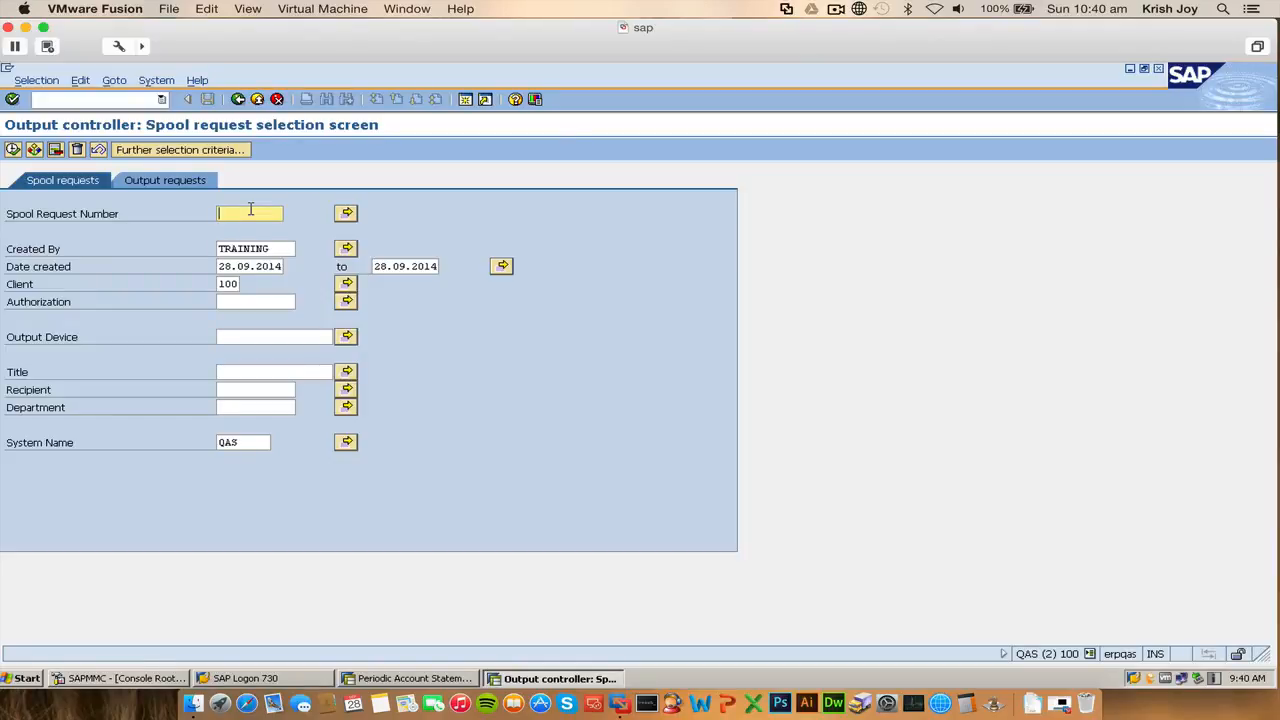
- List the spool requests without restricting the spool request number, and leave the output controller
{"action": "left_click", "coordinate": [346, 214]}
{"action": "left_click", "coordinate": [546, 178]}
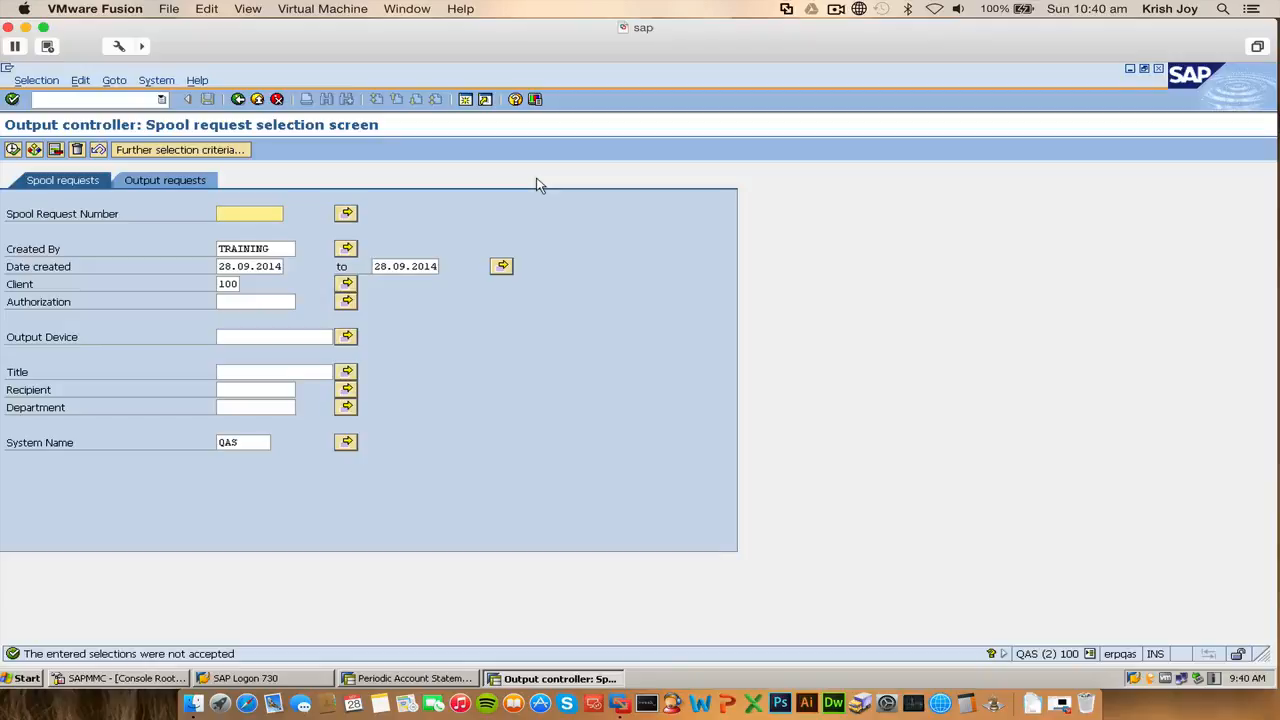
{"action": "left_click", "coordinate": [13, 150]}
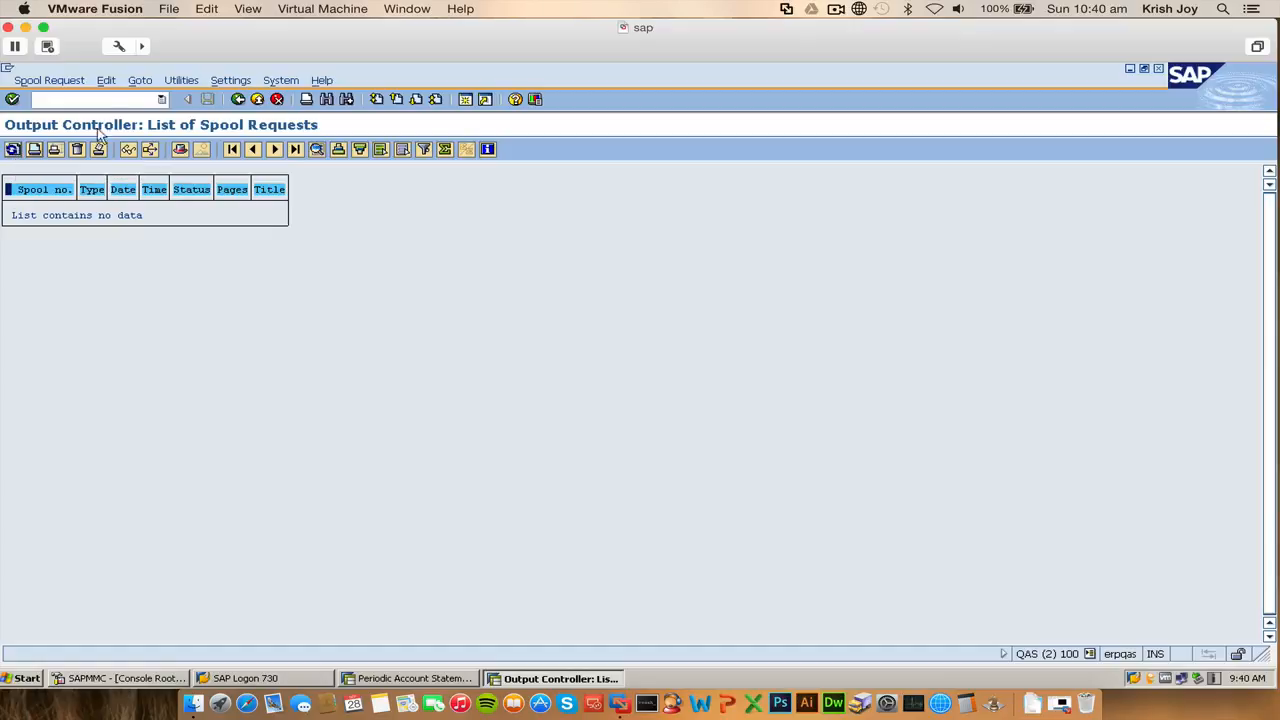
{"action": "left_click", "coordinate": [262, 102]}
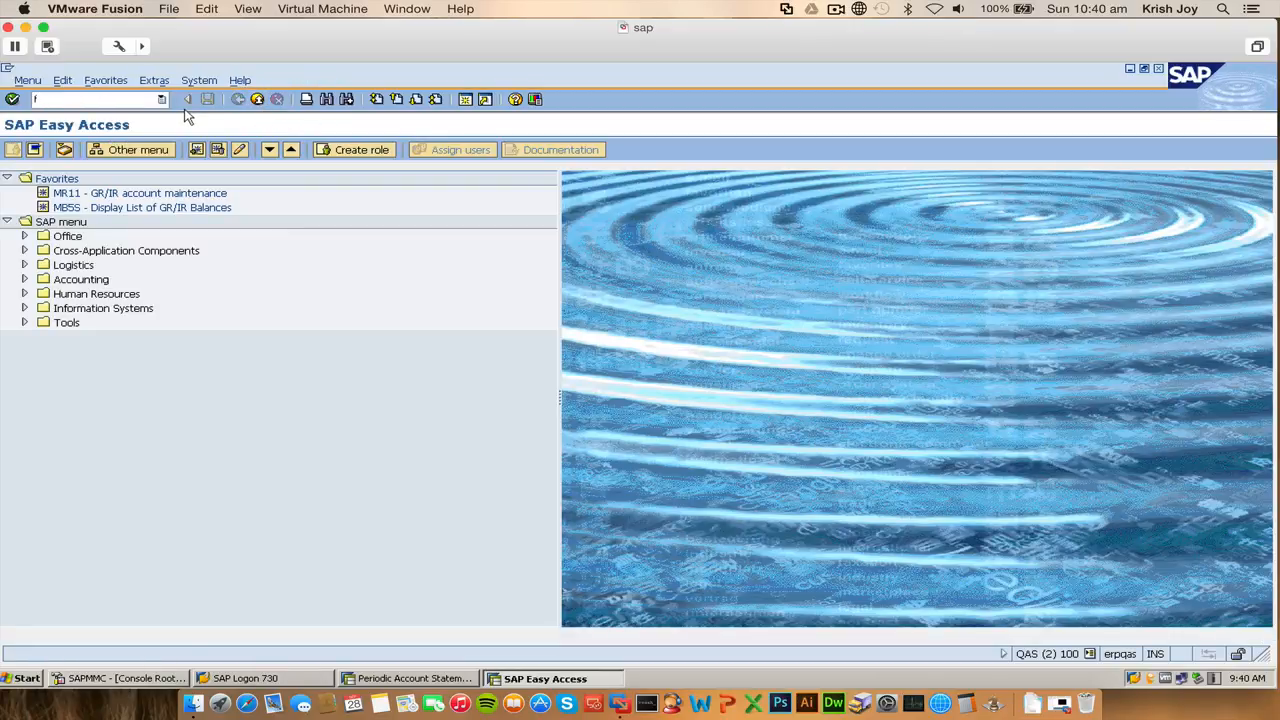
- Start transaction FB70 for entering a customer invoice
{"action": "type", "text": "fb70"}
{"action": "key", "text": "Return"}
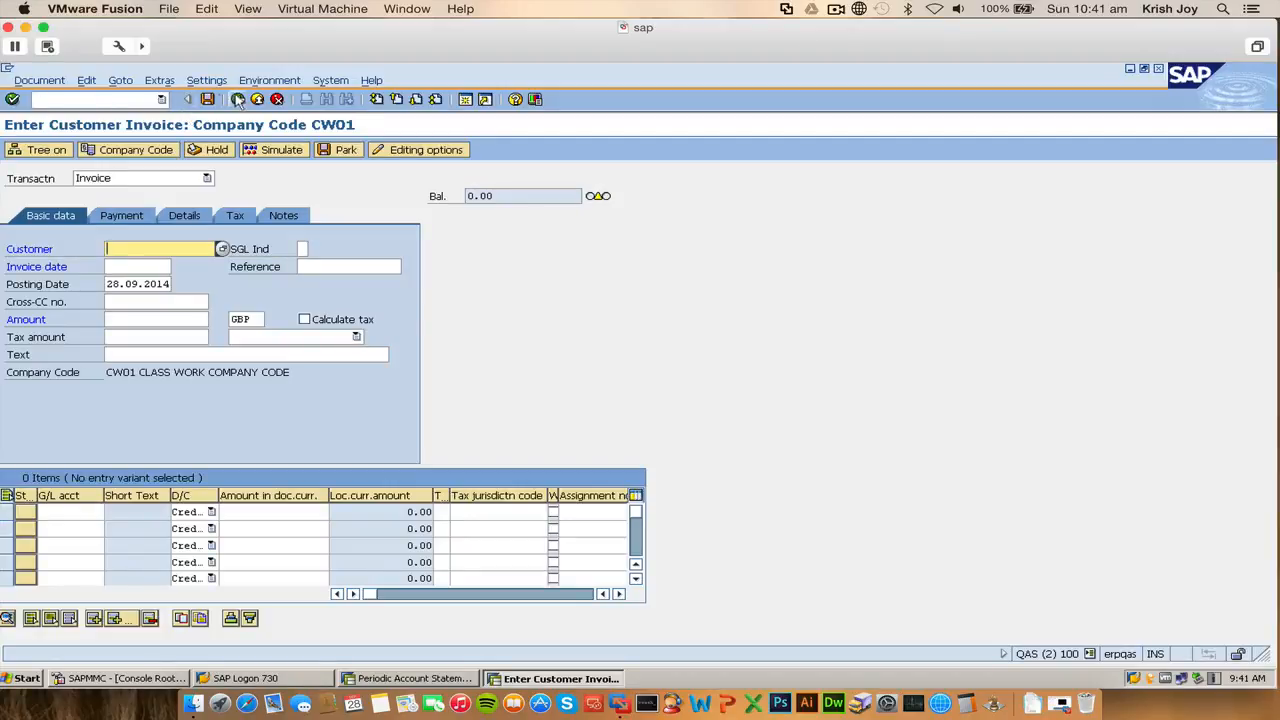
{"action": "left_click", "coordinate": [262, 102]}
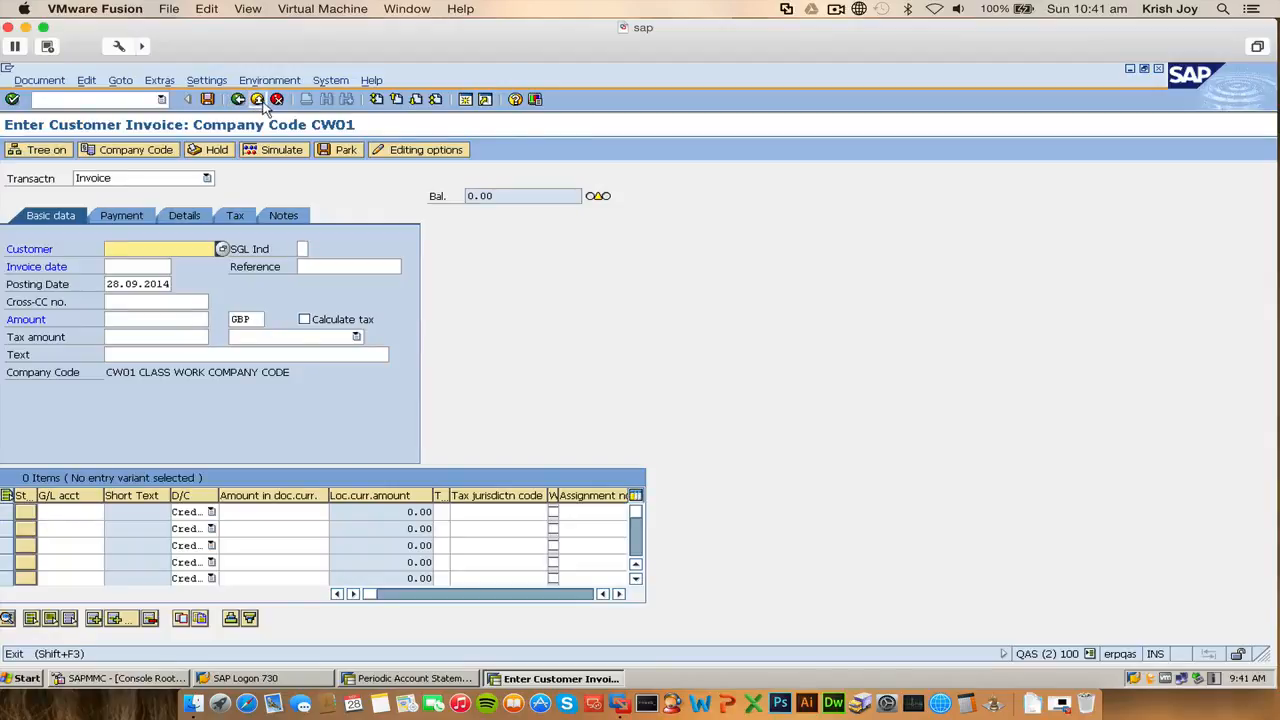
- Open a new session and start transaction F.27 in it from the command history
{"action": "left_click", "coordinate": [466, 100]}
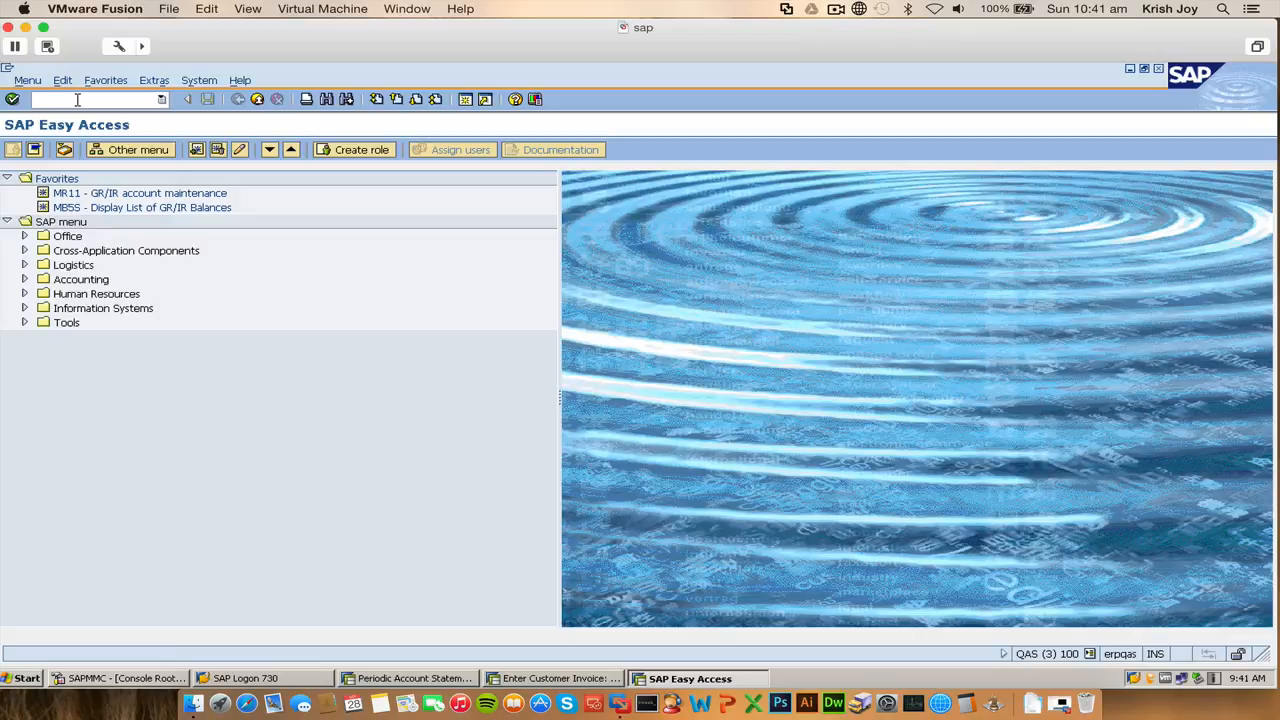
{"action": "left_click", "coordinate": [161, 99]}
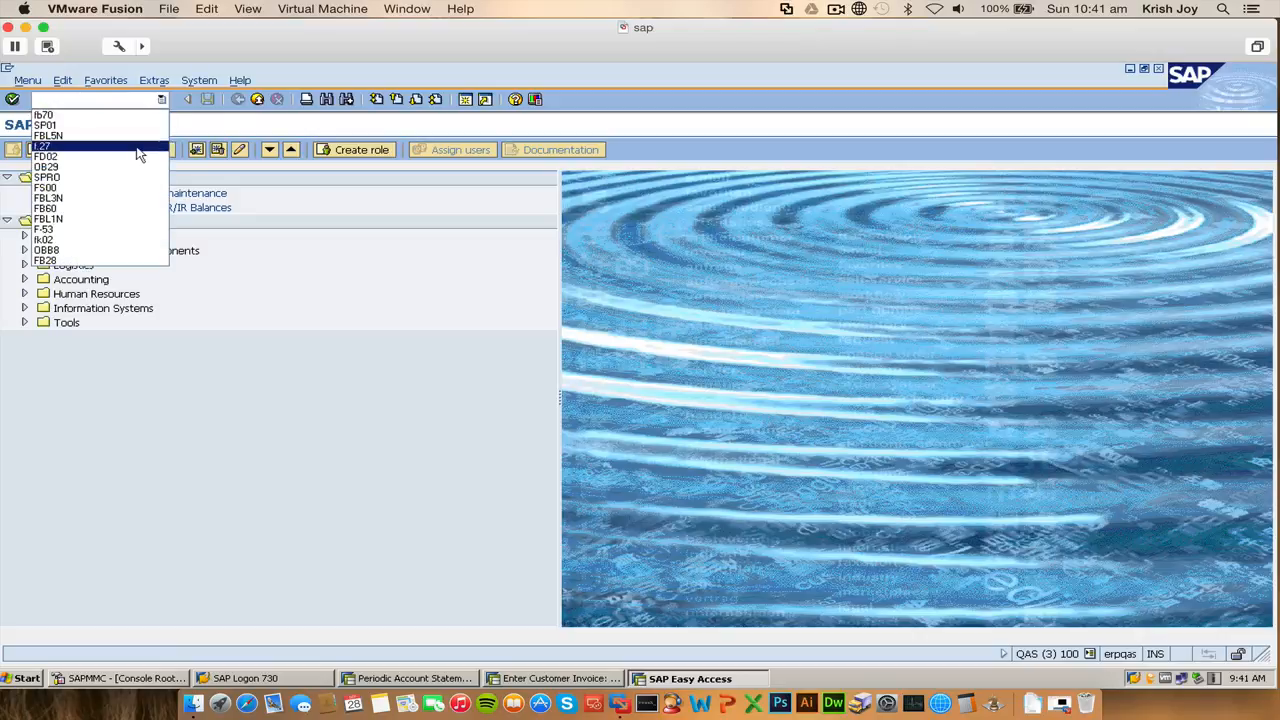
{"action": "left_click", "coordinate": [138, 148]}
{"action": "key", "text": "Return"}
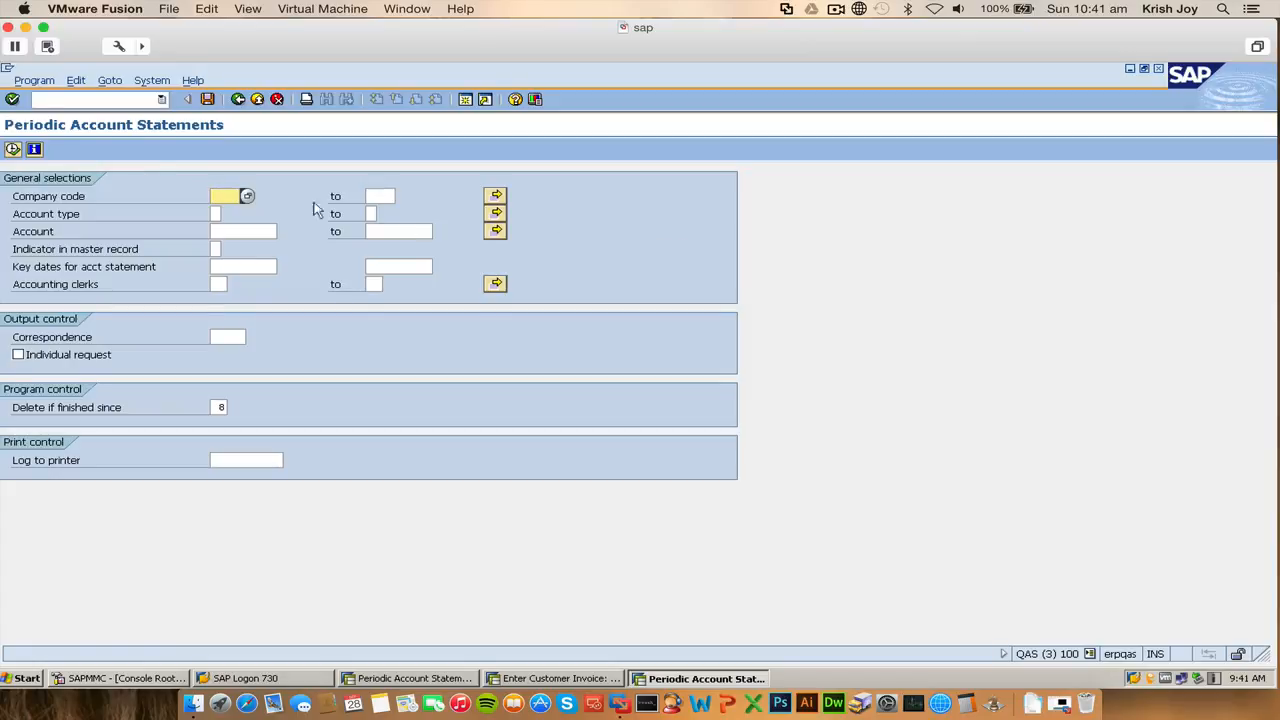
{"action": "type", "text": "7000"}
{"action": "key", "text": "Tab"}
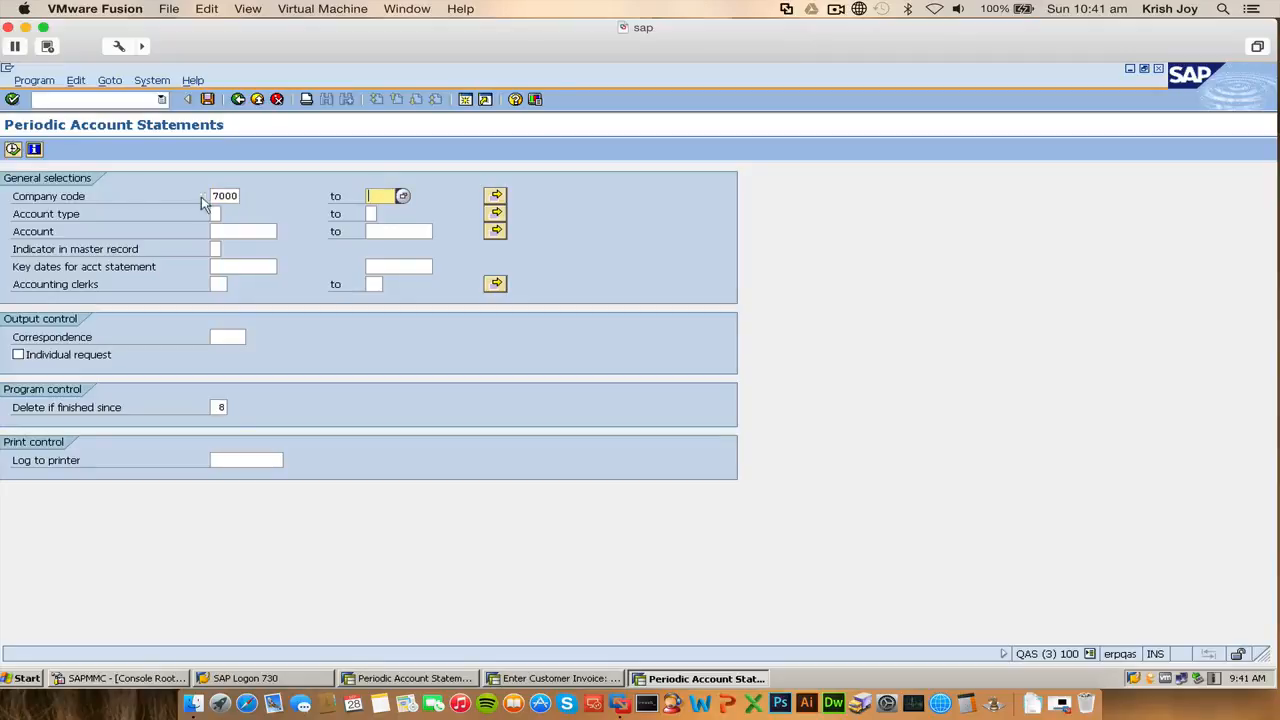
{"action": "left_click_drag", "start_coordinate": [239, 199], "coordinate": [174, 189]}
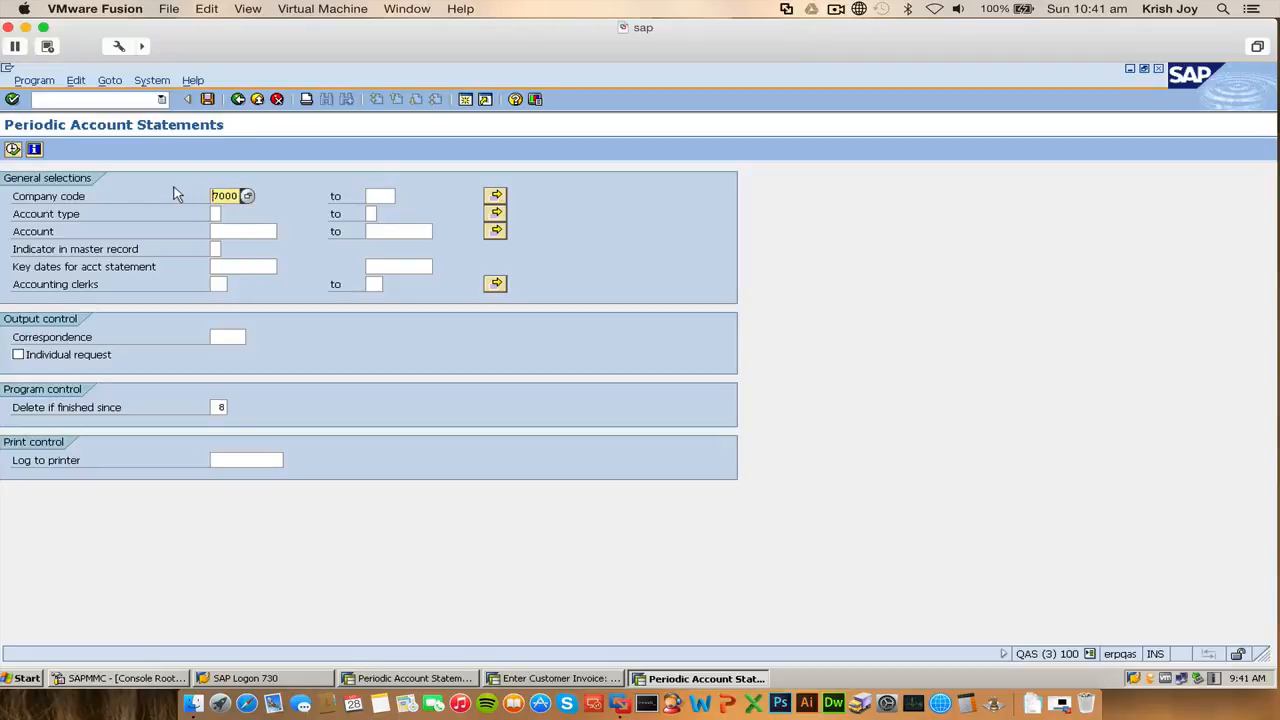
{"action": "key", "text": "Delete"}
{"action": "key", "text": "Delete"}
{"action": "key", "text": "Delete"}
{"action": "key", "text": "Delete"}
- Set the company code to CW01 and the account type to D (Customer)
{"action": "left_click", "coordinate": [224, 211]}
{"action": "left_click", "coordinate": [218, 214]}
{"action": "left_click", "coordinate": [228, 214]}
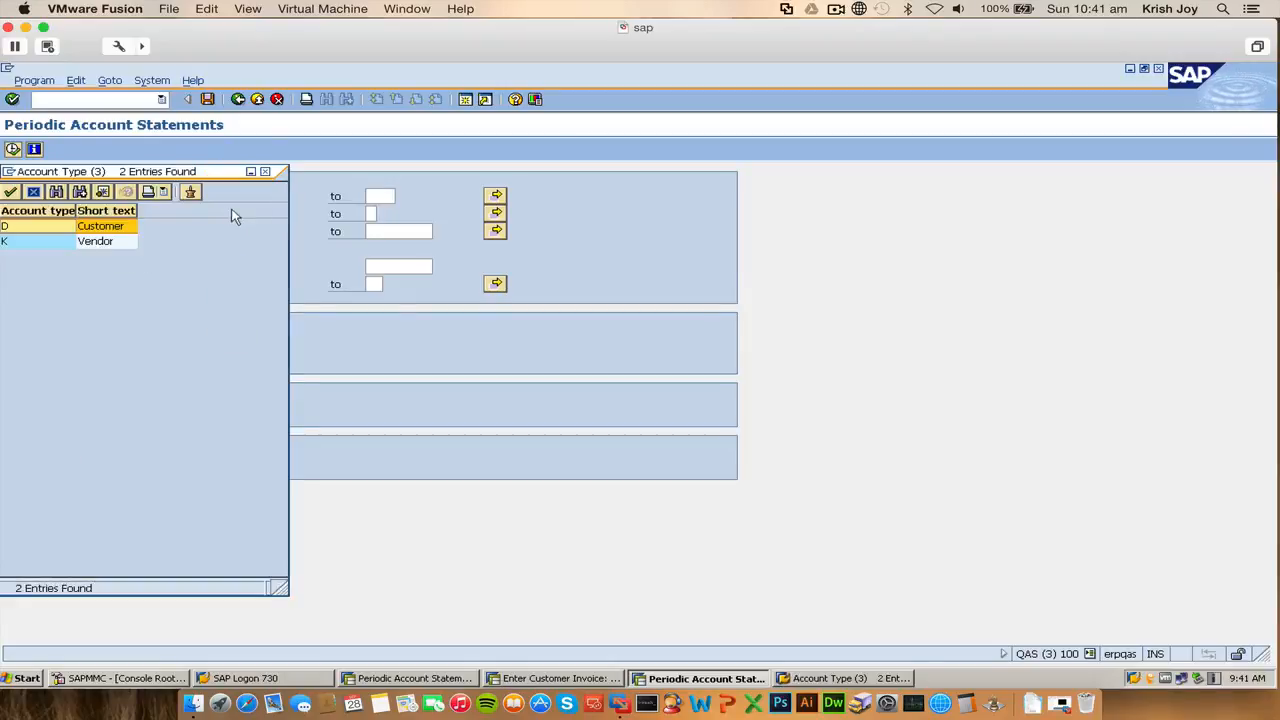
{"action": "left_click", "coordinate": [105, 231]}
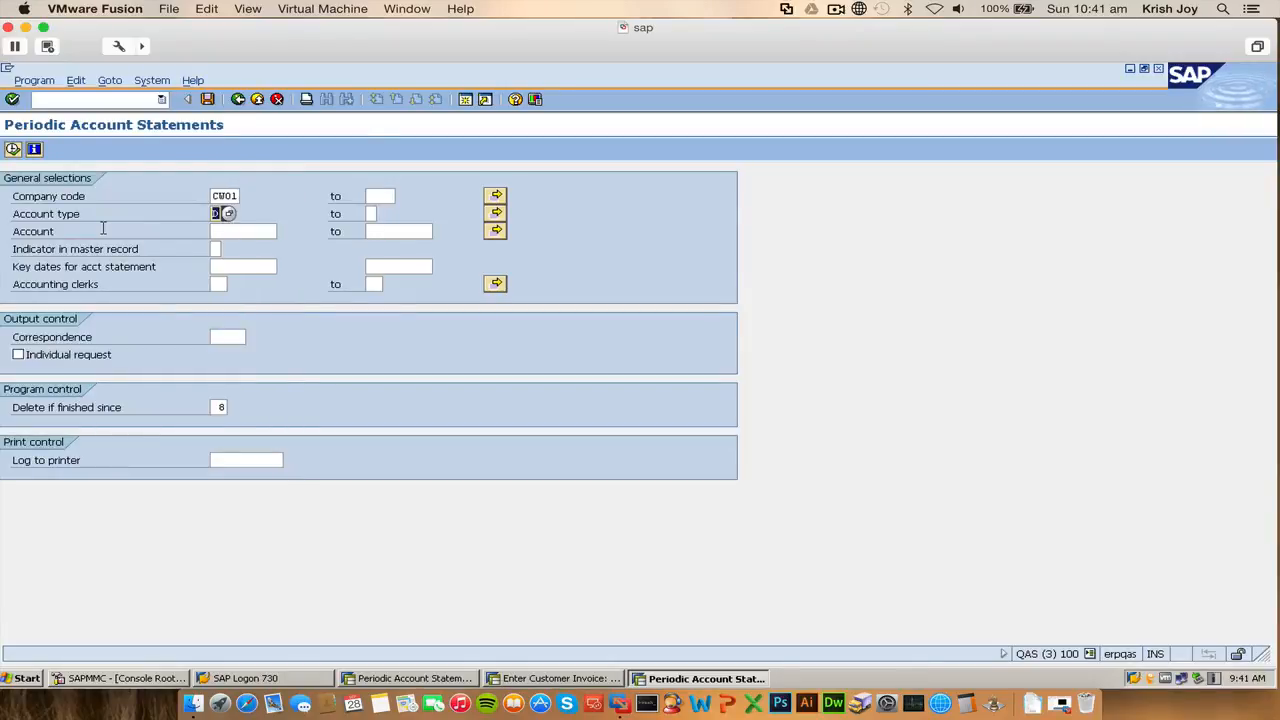
- Enter the previously used customer account number as the account for the statement
{"action": "left_click", "coordinate": [258, 232]}
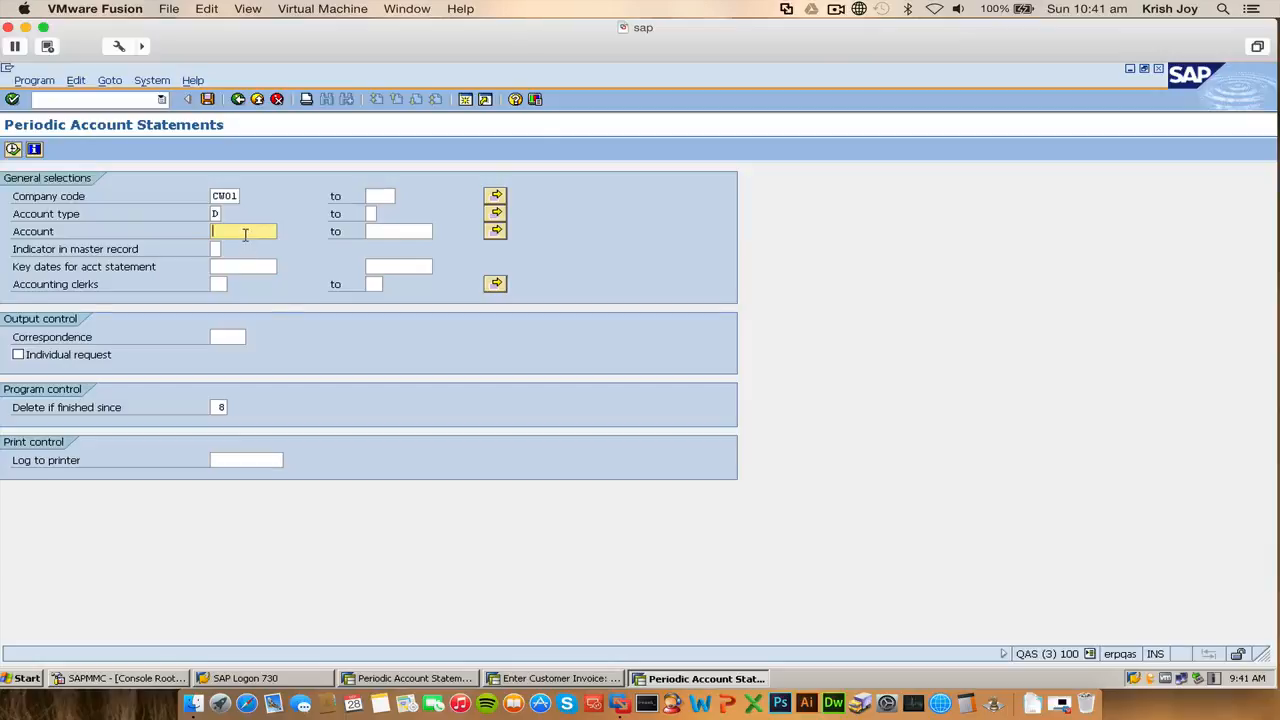
{"action": "double_click", "coordinate": [248, 231]}
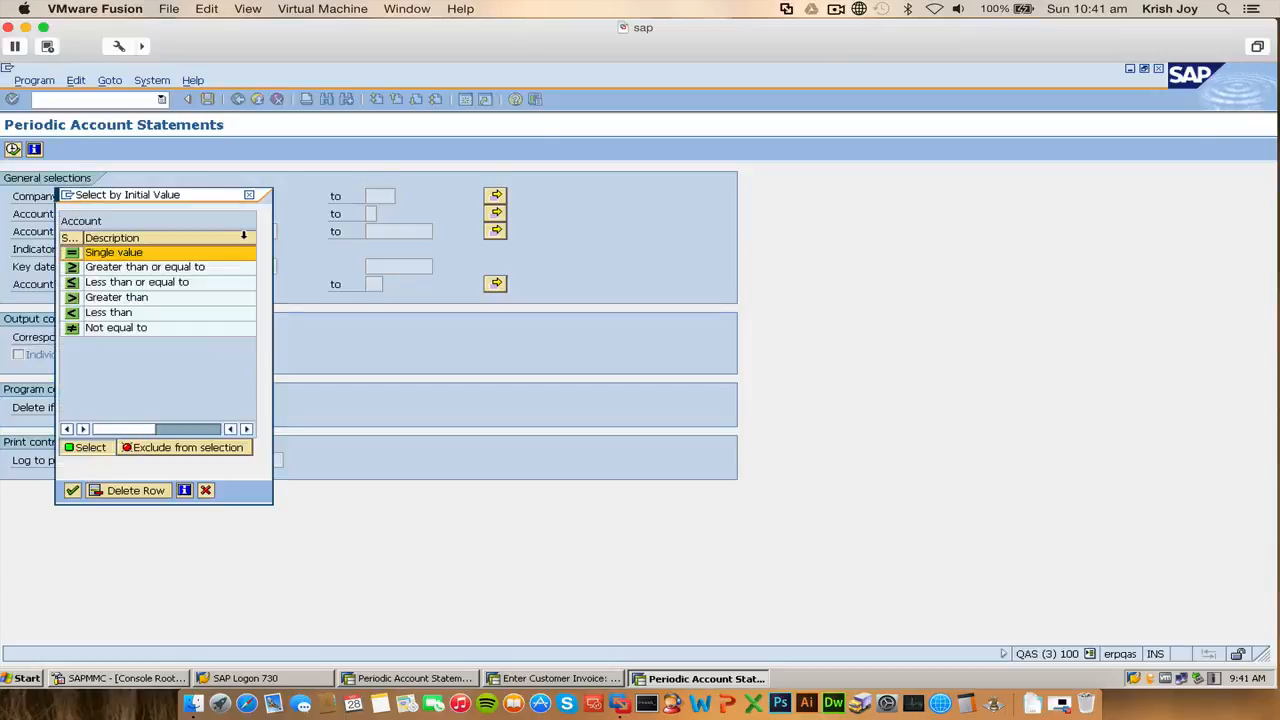
{"action": "left_click", "coordinate": [249, 194]}
{"action": "type", "text": "700"}
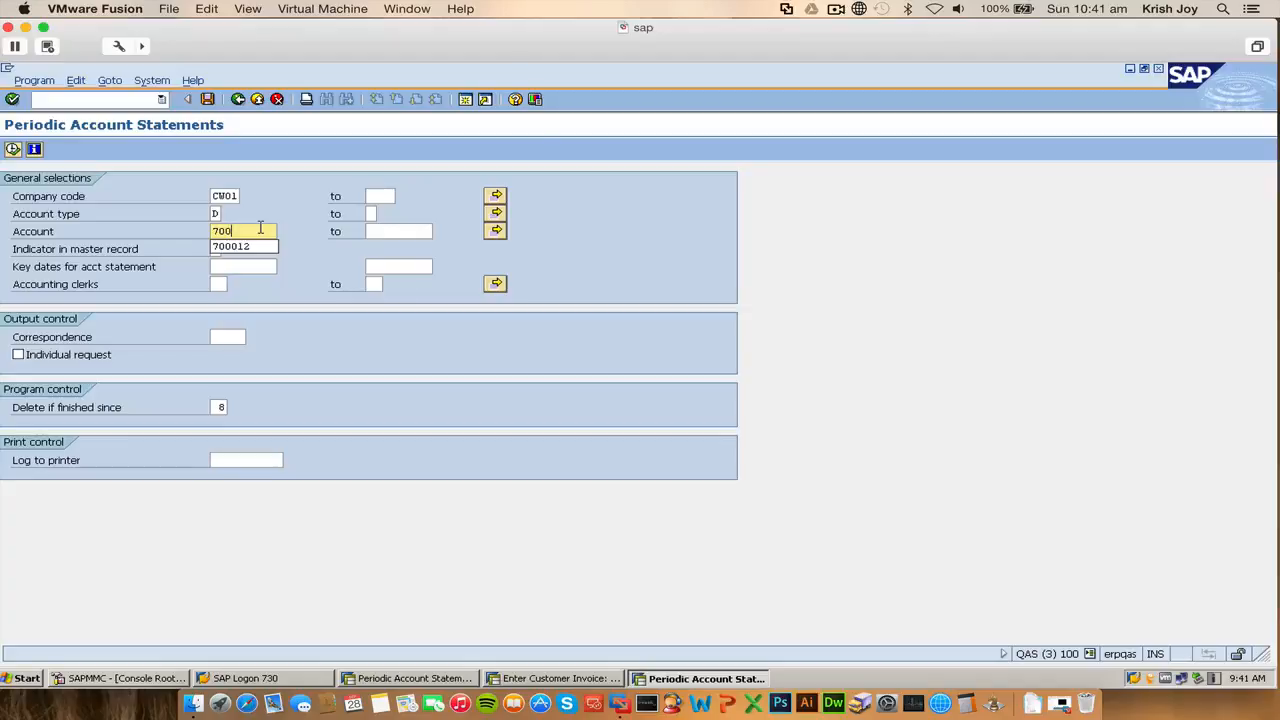
{"action": "key", "text": "Down"}
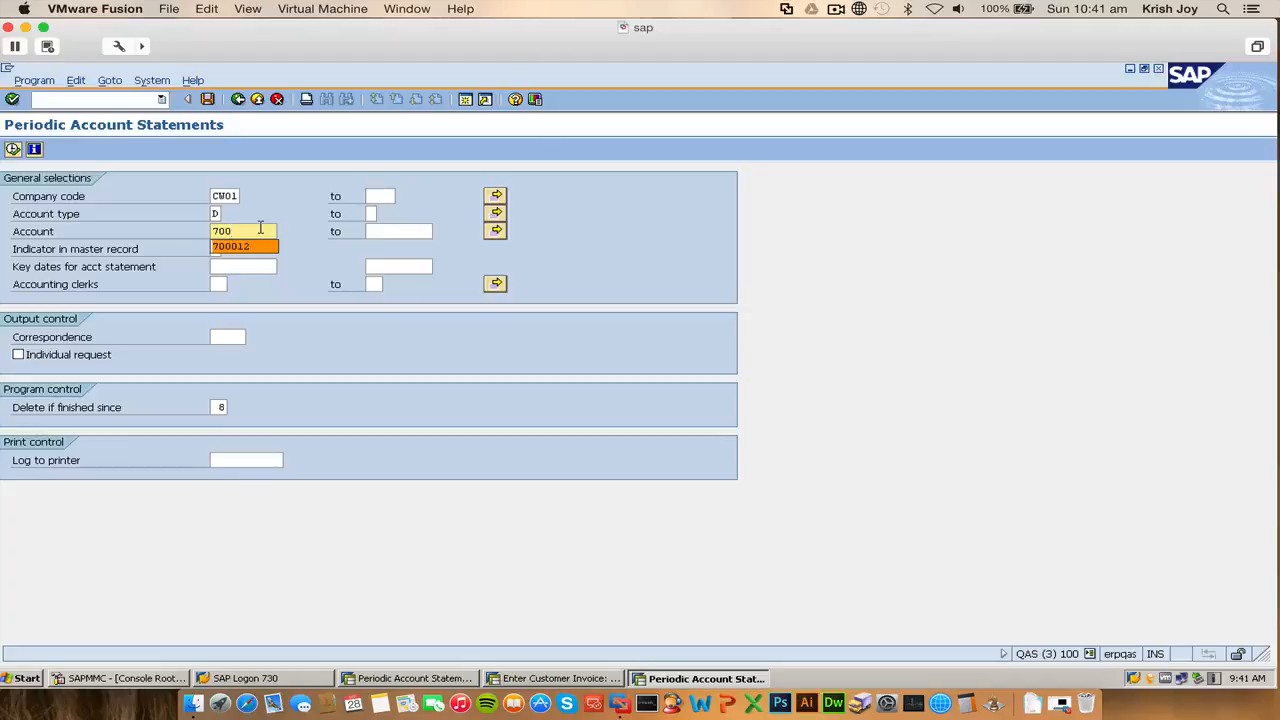
{"action": "key", "text": "Return"}
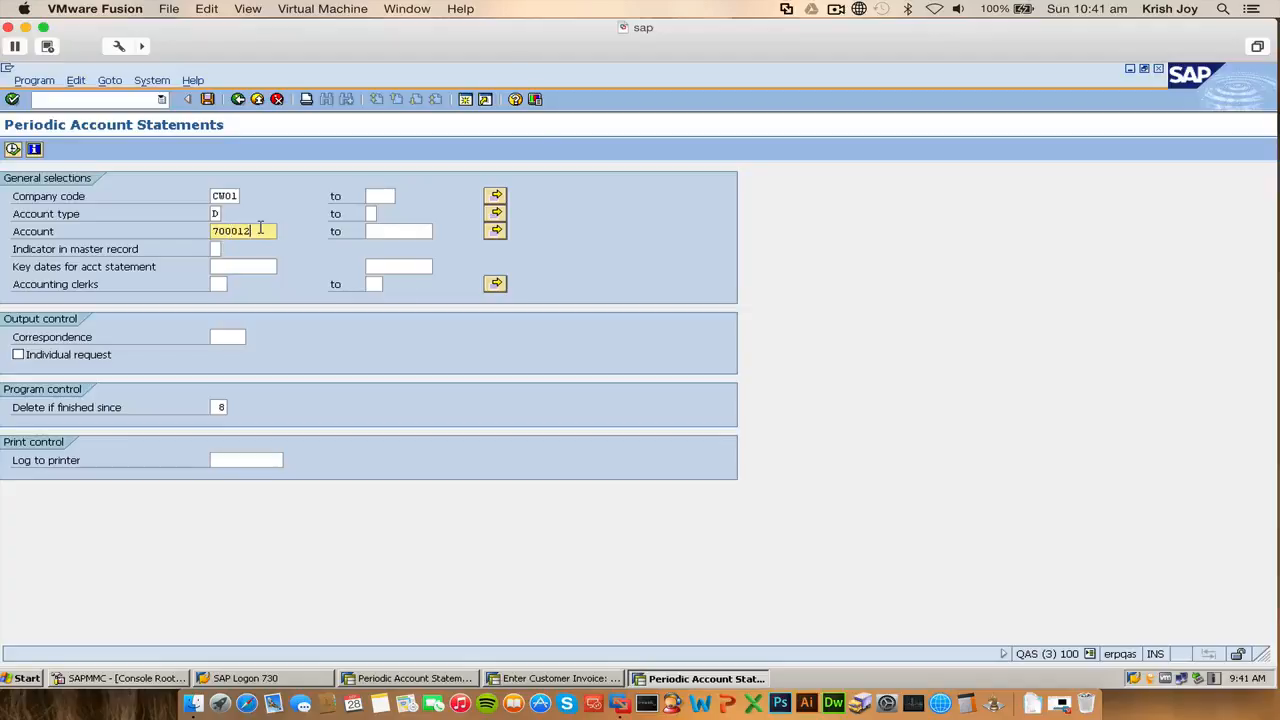
- Set the key date for the account statement to 28.08.2014
{"action": "left_click", "coordinate": [223, 266]}
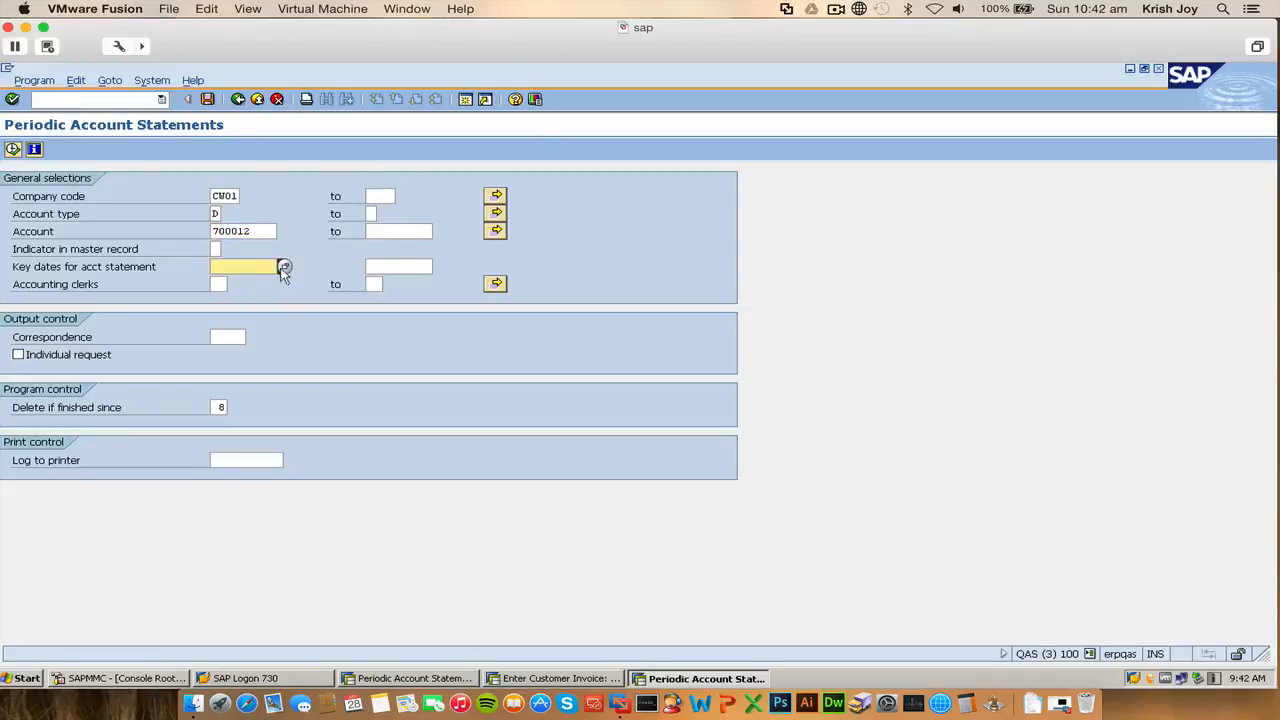
{"action": "left_click", "coordinate": [284, 267]}
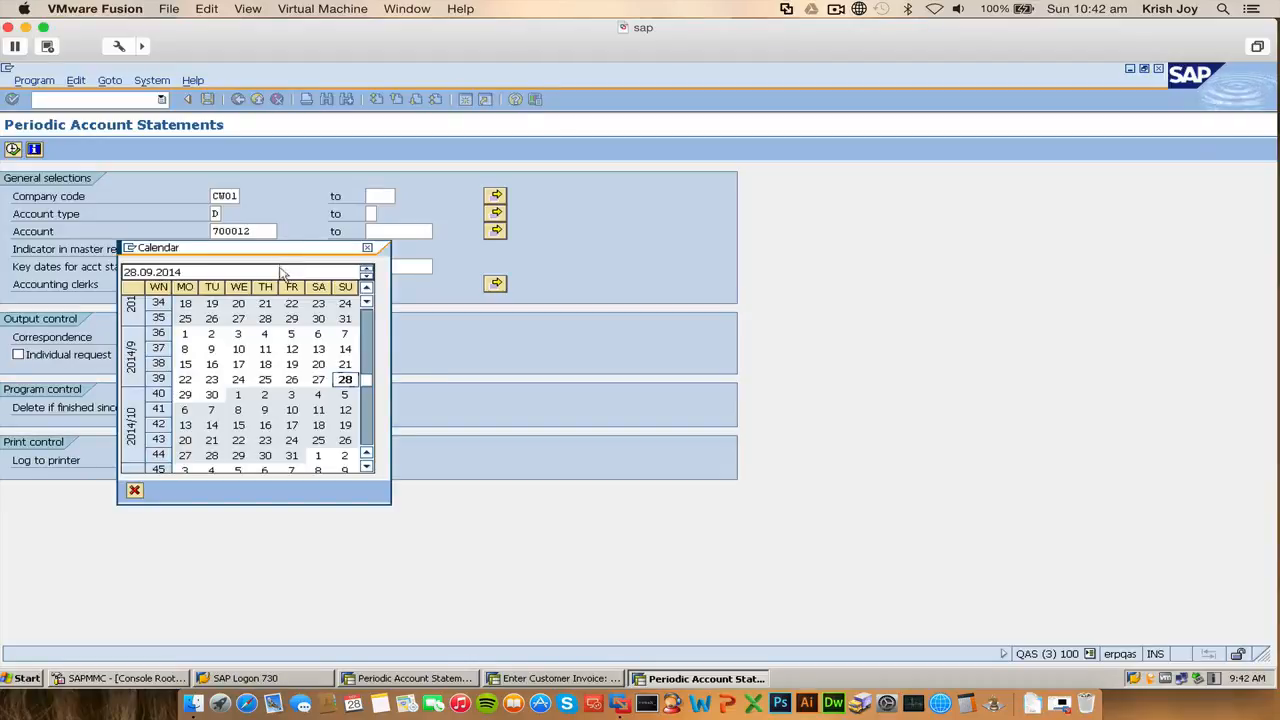
{"action": "double_click", "coordinate": [336, 377]}
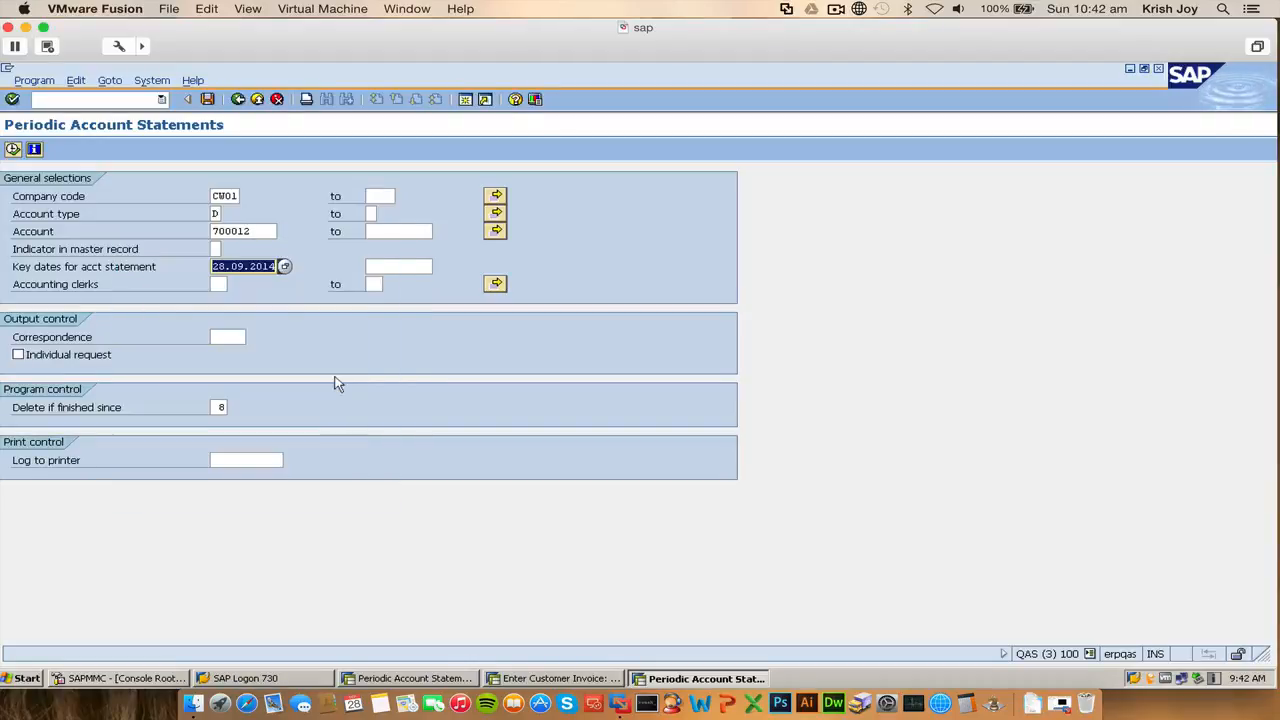
{"action": "left_click", "coordinate": [245, 266]}
{"action": "key", "text": "BackSpace"}
{"action": "type", "text": "8"}
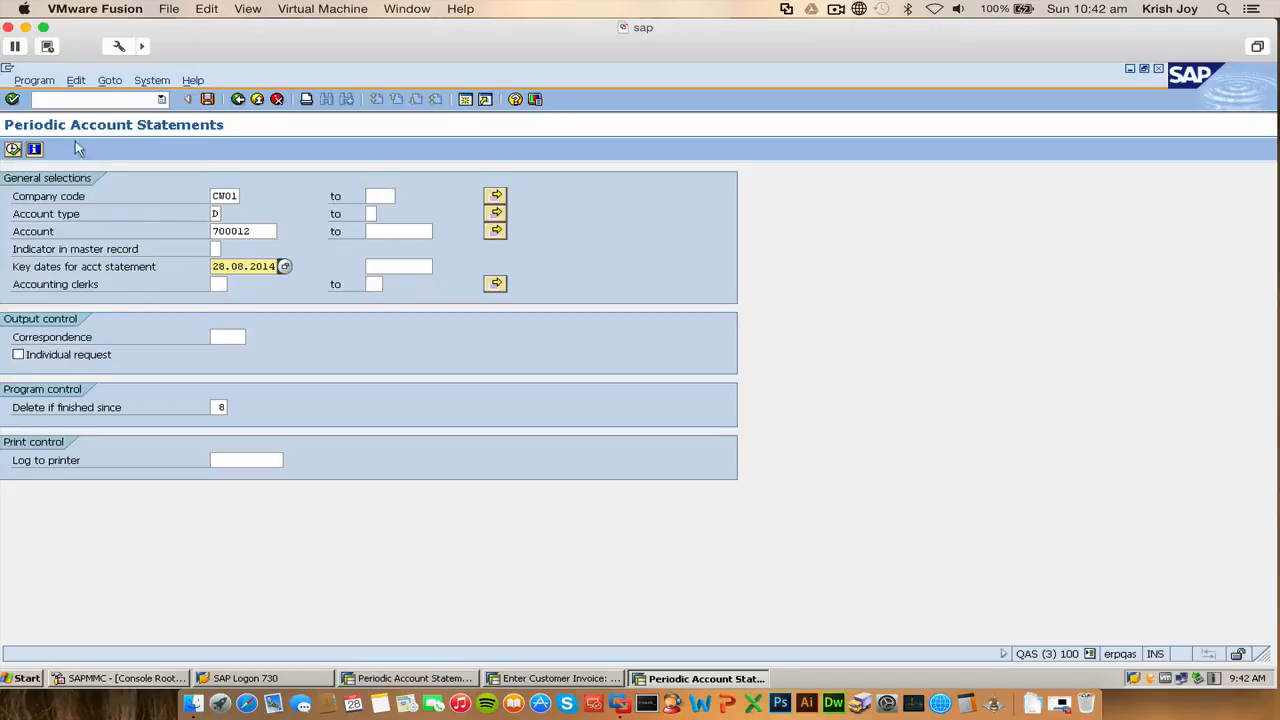
- Leave the variant attributes without saving and try to execute the periodic account statements
{"action": "left_click", "coordinate": [208, 99]}
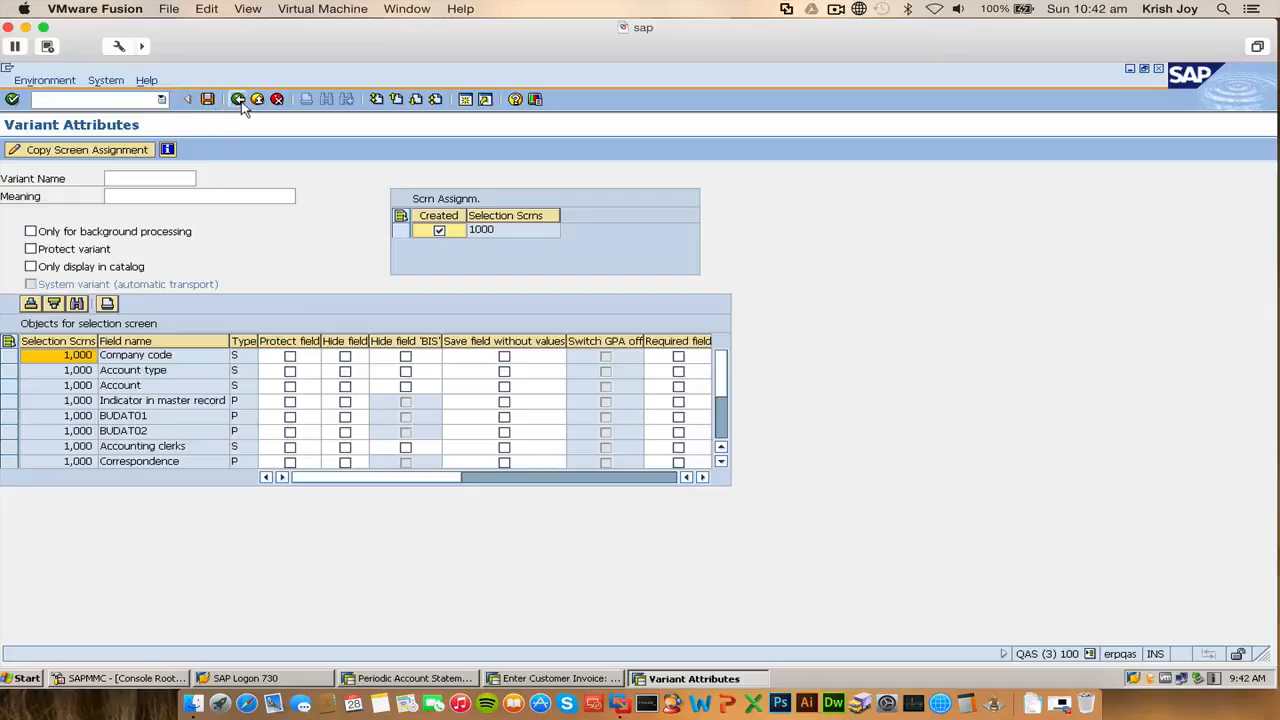
{"action": "left_click", "coordinate": [238, 99]}
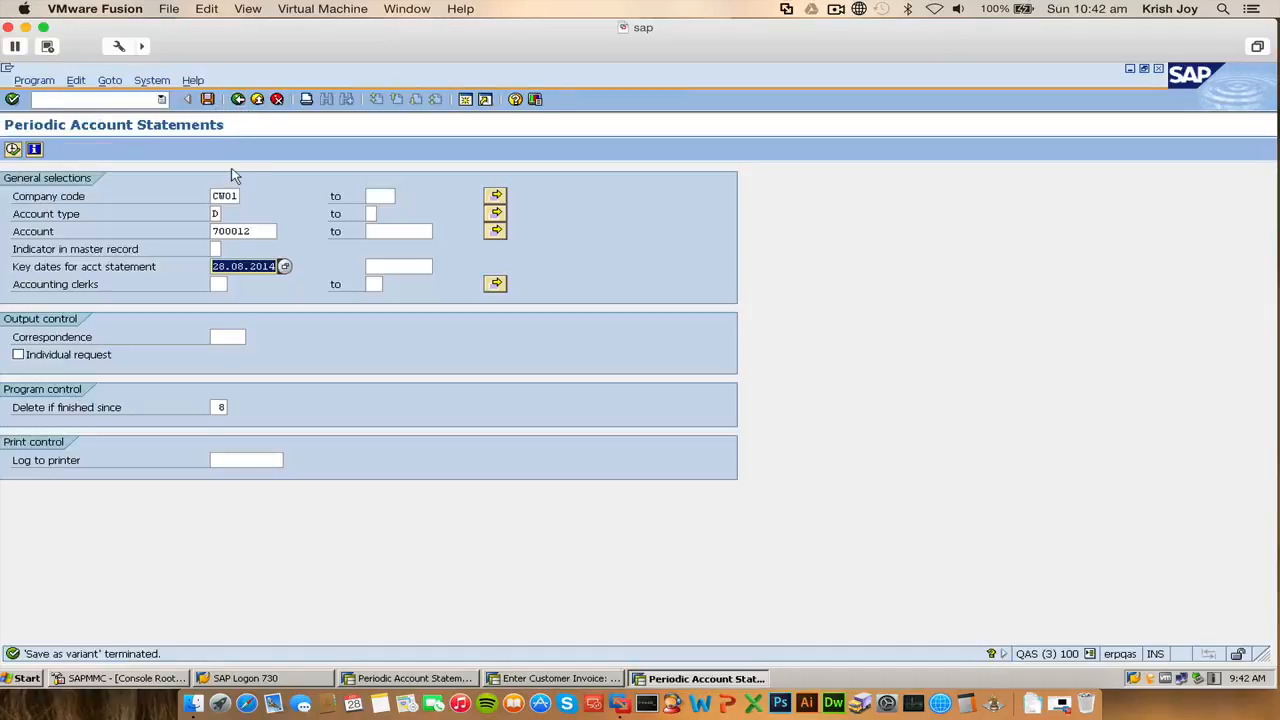
{"action": "left_click", "coordinate": [13, 149]}
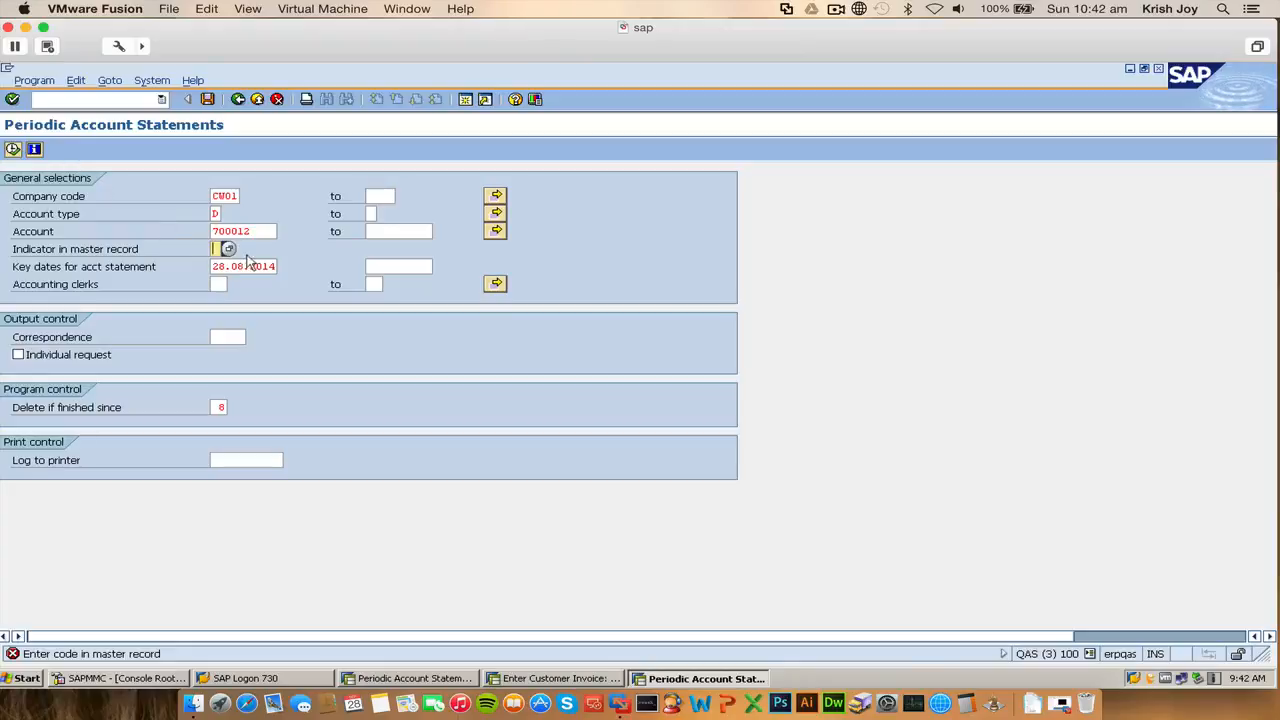
- Set the indicator in master record to 2 (Monthly account statement)
{"action": "left_click", "coordinate": [229, 249]}
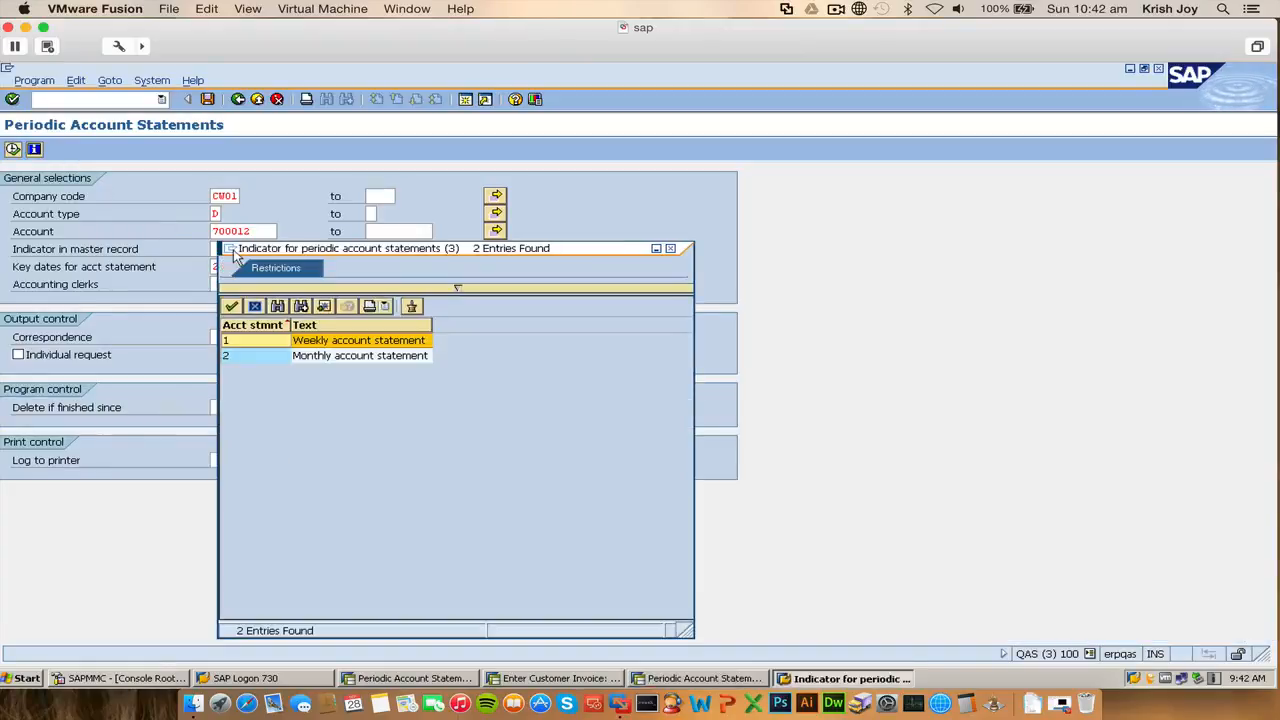
{"action": "double_click", "coordinate": [278, 358]}
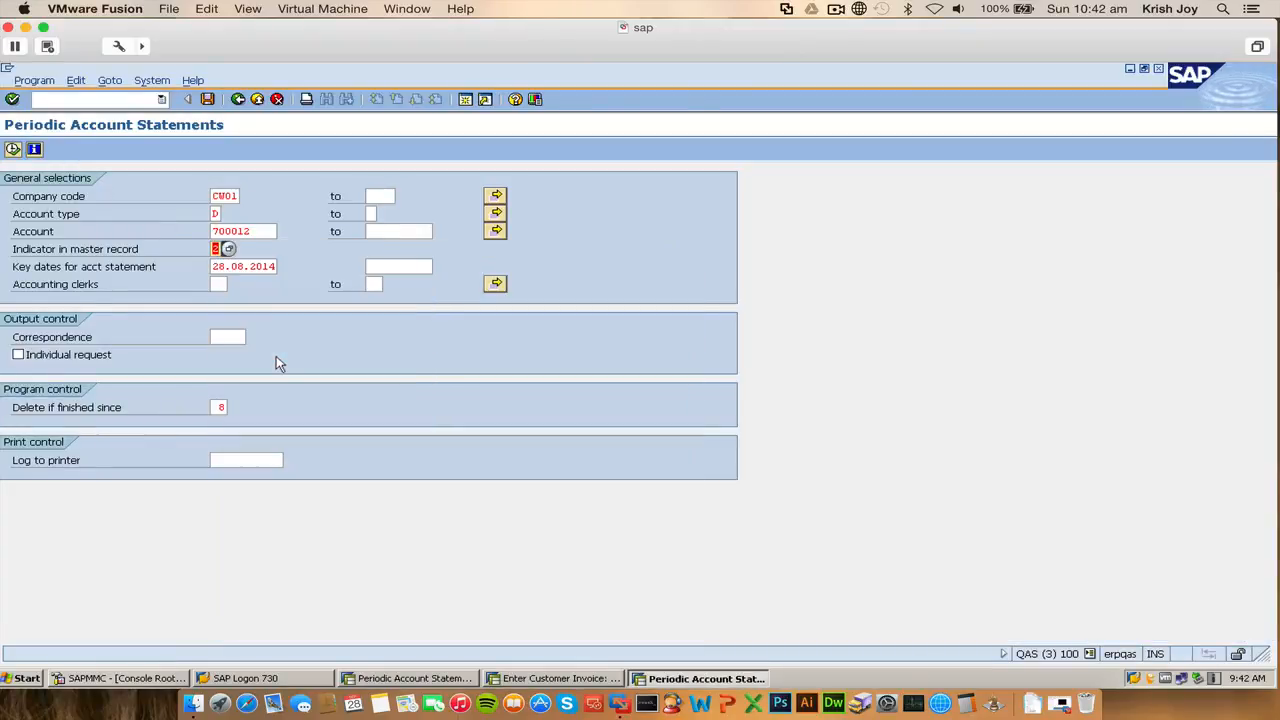
{"action": "left_click", "coordinate": [207, 100]}
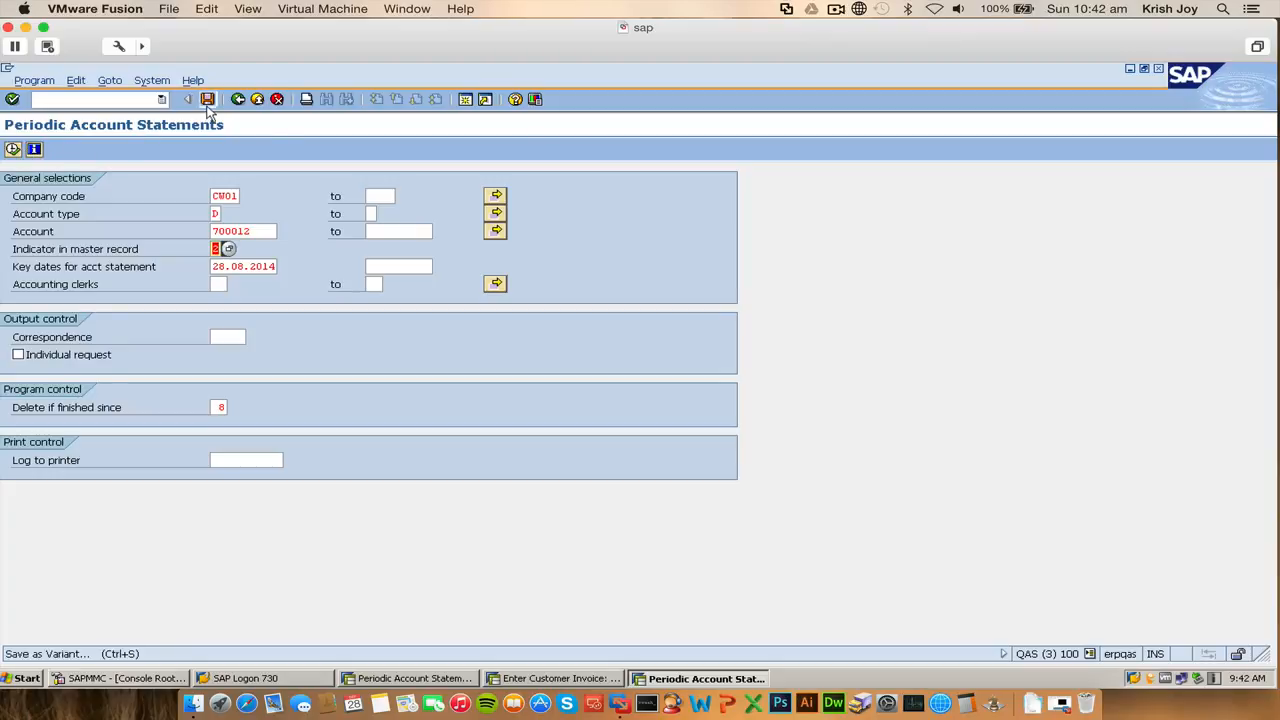
- Leave the variant attributes without saving and set the output control's correspondence type to SAP06 (Account statement)
{"action": "left_click", "coordinate": [237, 99]}
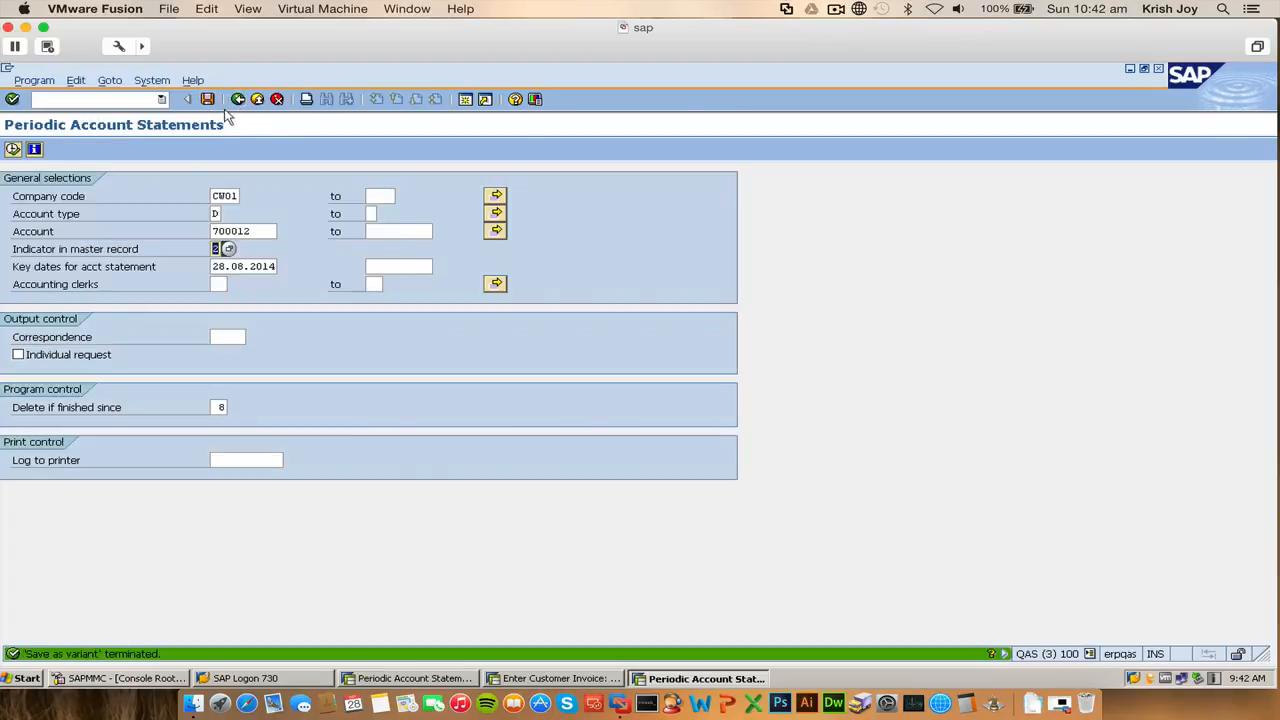
{"action": "left_click", "coordinate": [12, 149]}
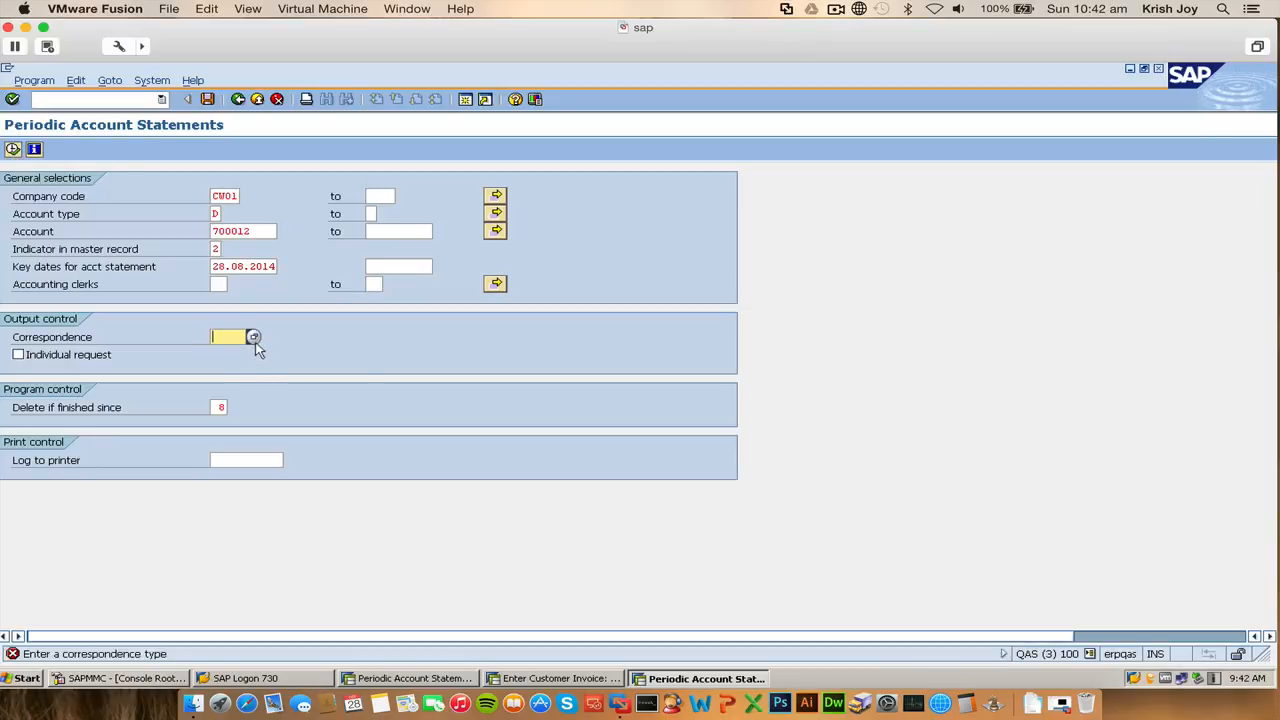
{"action": "left_click", "coordinate": [253, 338]}
{"action": "scroll", "coordinate": [393, 497], "scroll_direction": "down", "scroll_amount": 4}
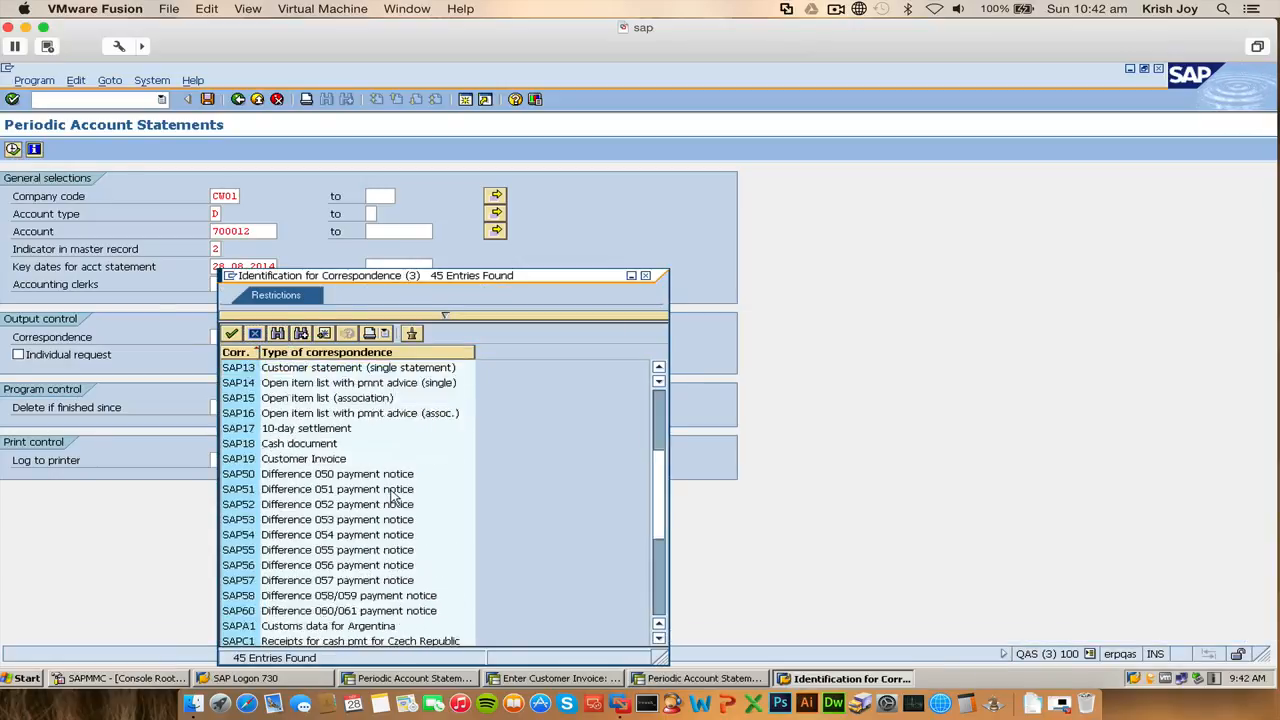
{"action": "scroll", "coordinate": [393, 497], "scroll_direction": "down", "scroll_amount": 2}
{"action": "scroll", "coordinate": [320, 462], "scroll_direction": "up", "scroll_amount": 5}
{"action": "scroll", "coordinate": [286, 420], "scroll_direction": "up", "scroll_amount": 3}
{"action": "left_click", "coordinate": [224, 369]}
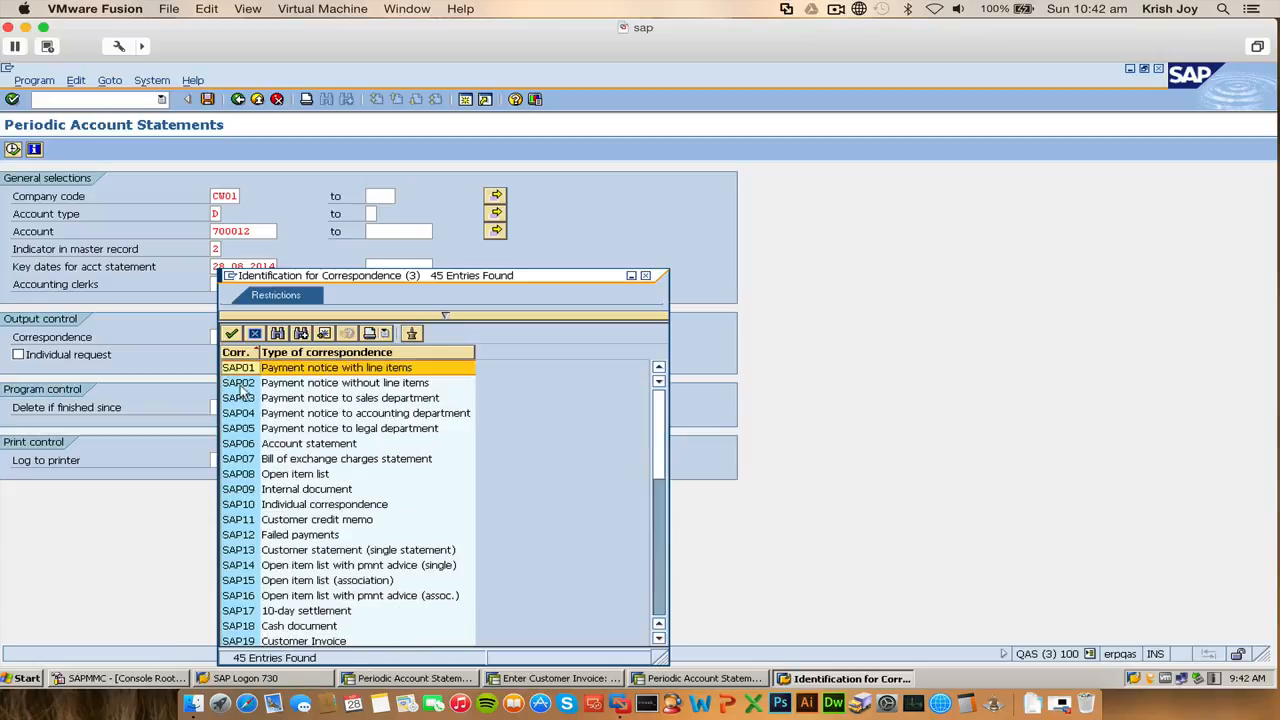
{"action": "double_click", "coordinate": [258, 446]}
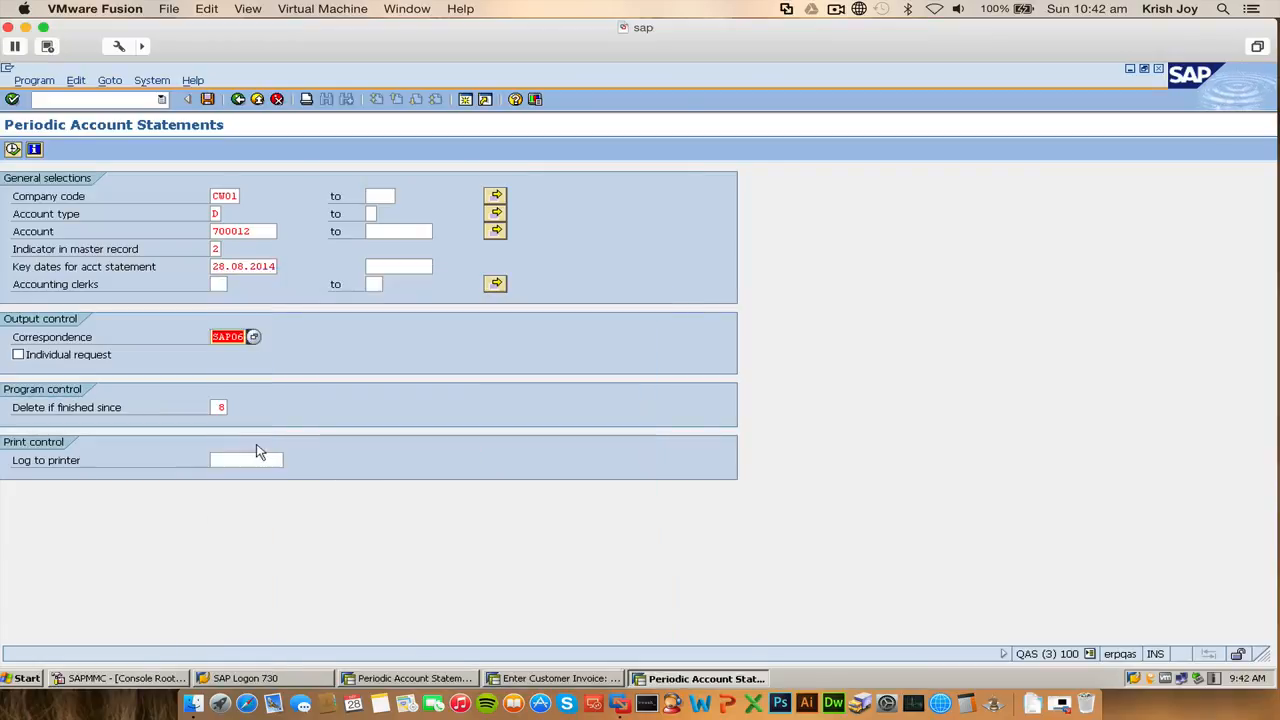
- Execute the periodic account statement without saving a variant, and issue the correspondence request to output device LP01
{"action": "left_click", "coordinate": [207, 100]}
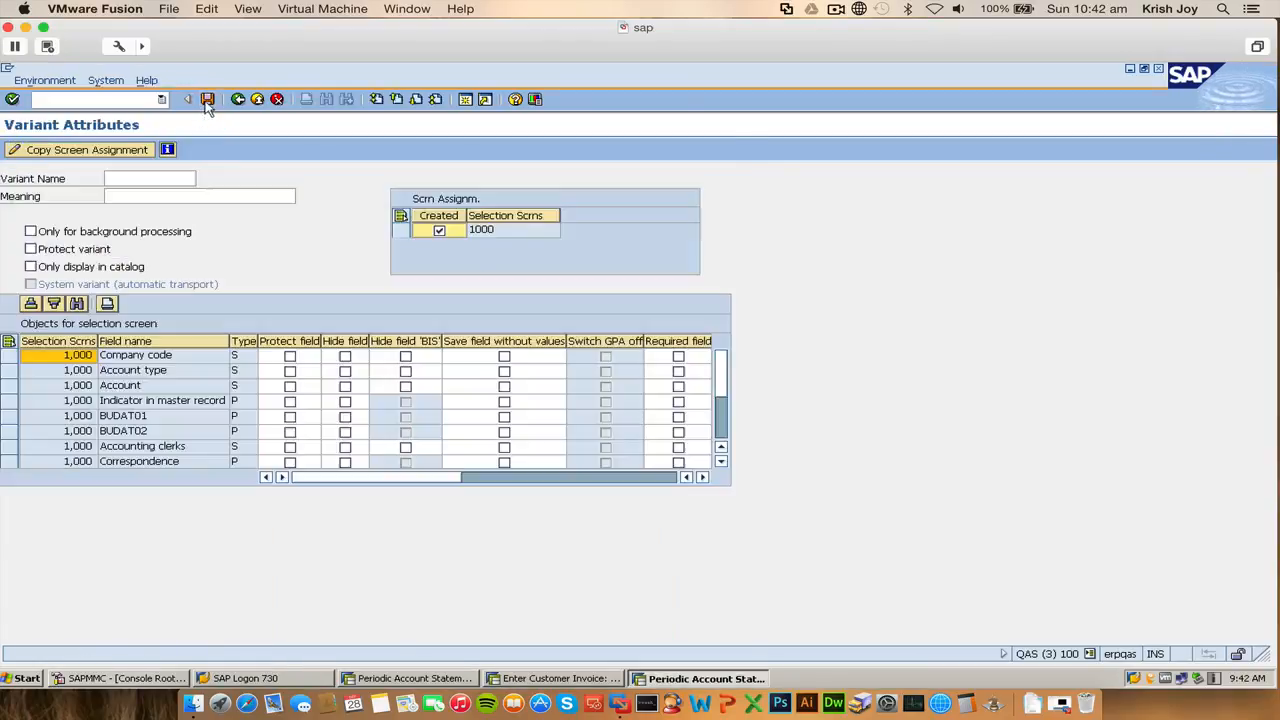
{"action": "left_click", "coordinate": [237, 100]}
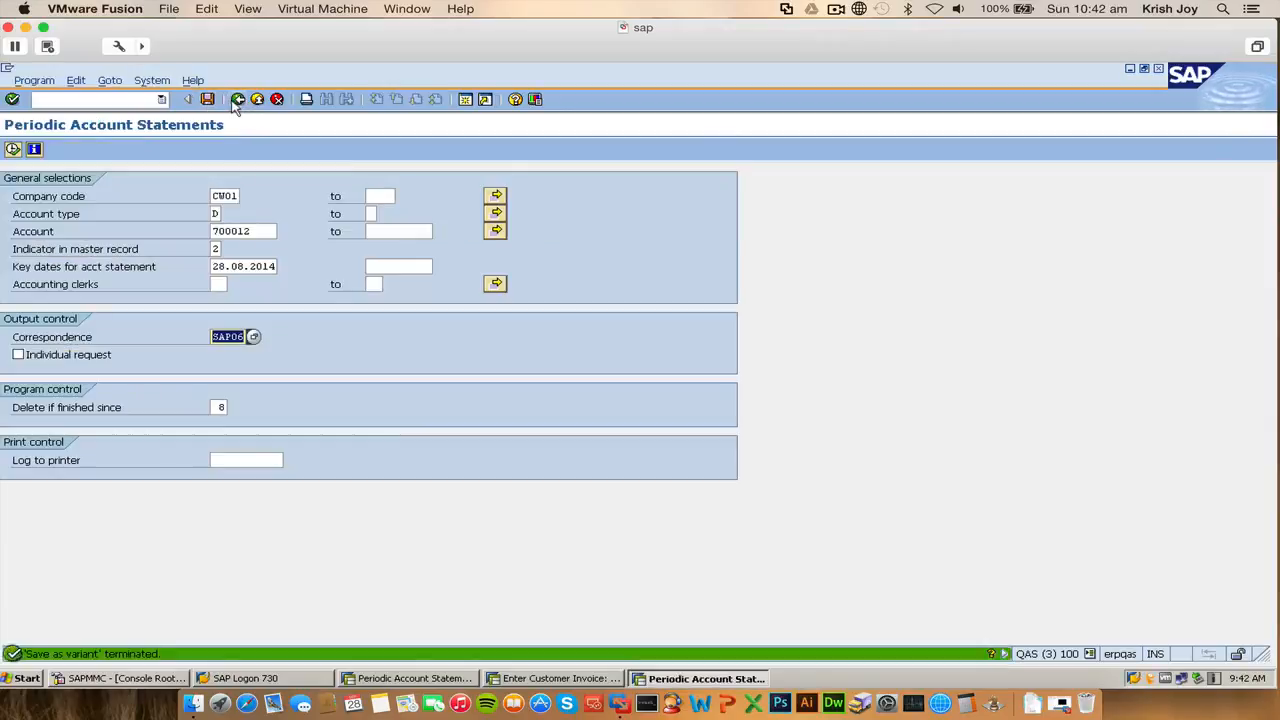
{"action": "left_click", "coordinate": [12, 149]}
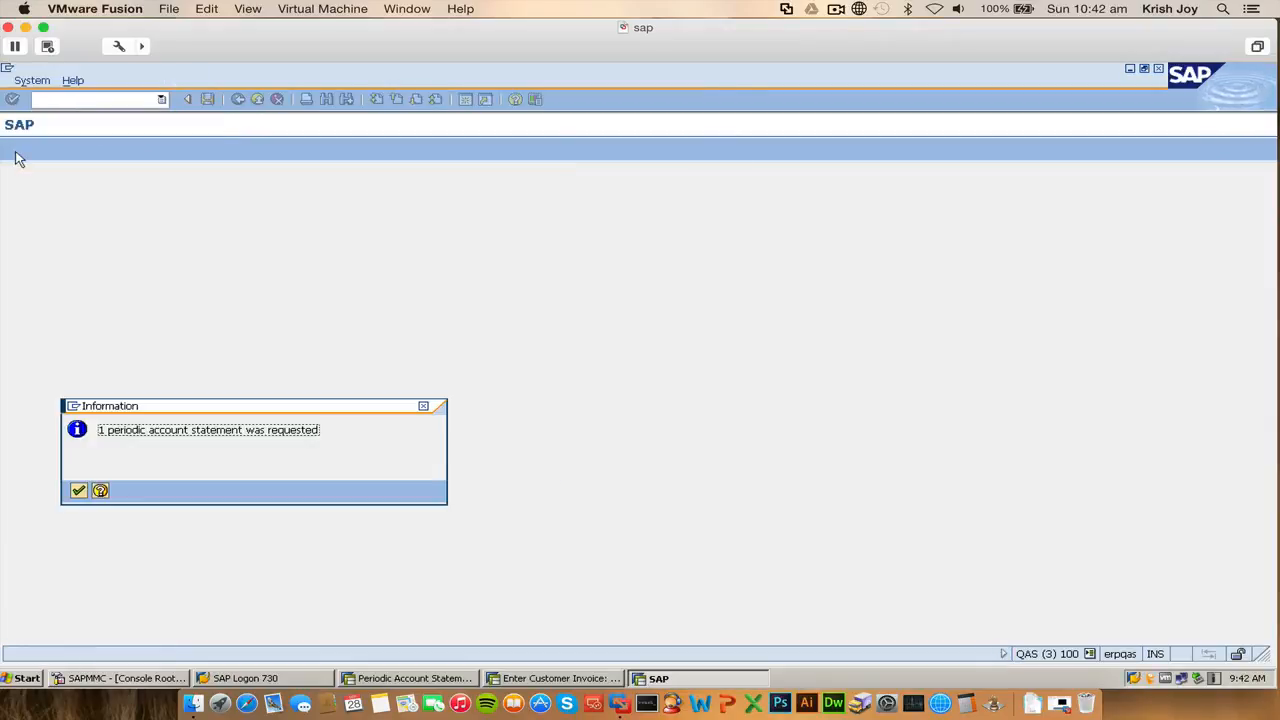
{"action": "left_click", "coordinate": [80, 493]}
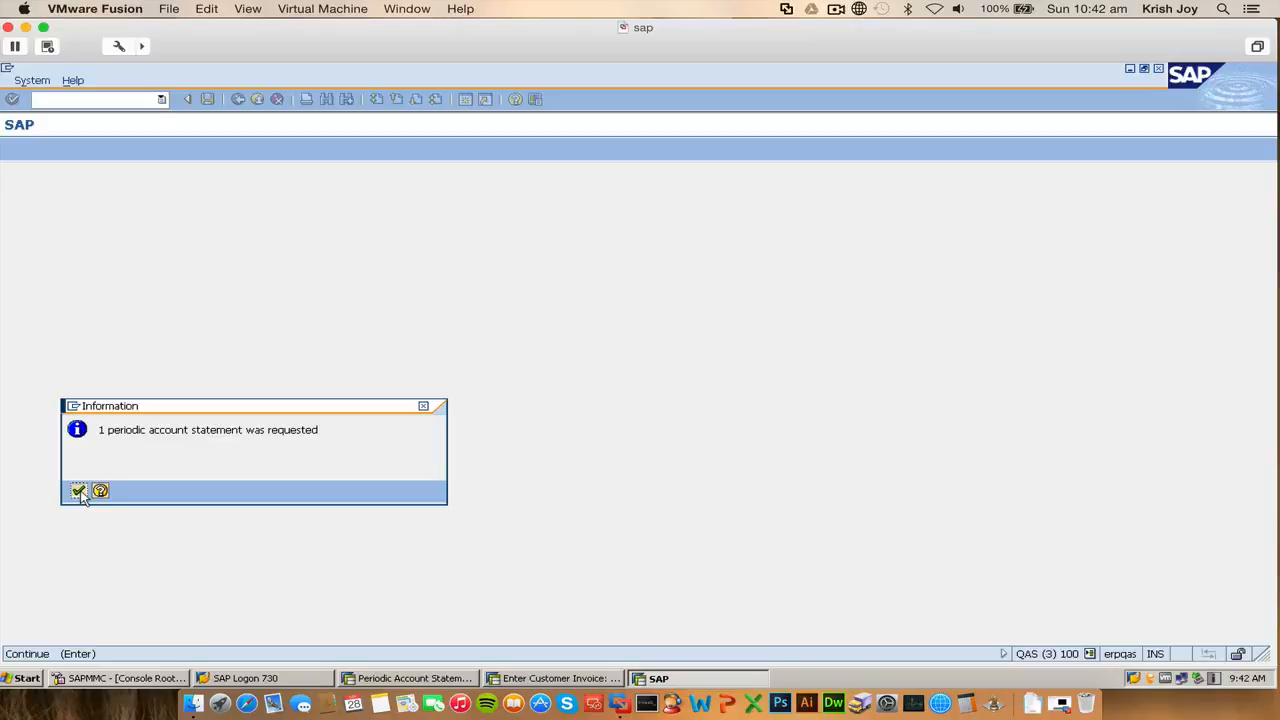
{"action": "left_click", "coordinate": [80, 491]}
{"action": "left_click", "coordinate": [220, 414]}
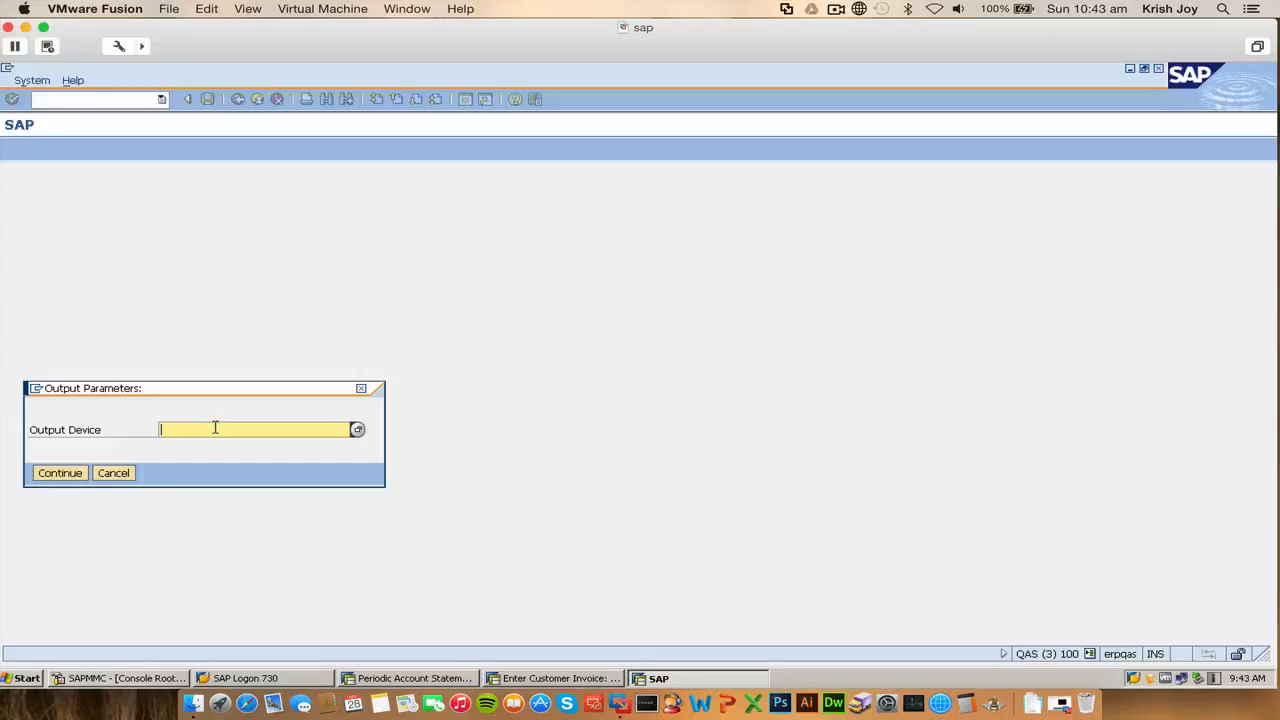
{"action": "type", "text": "LP"}
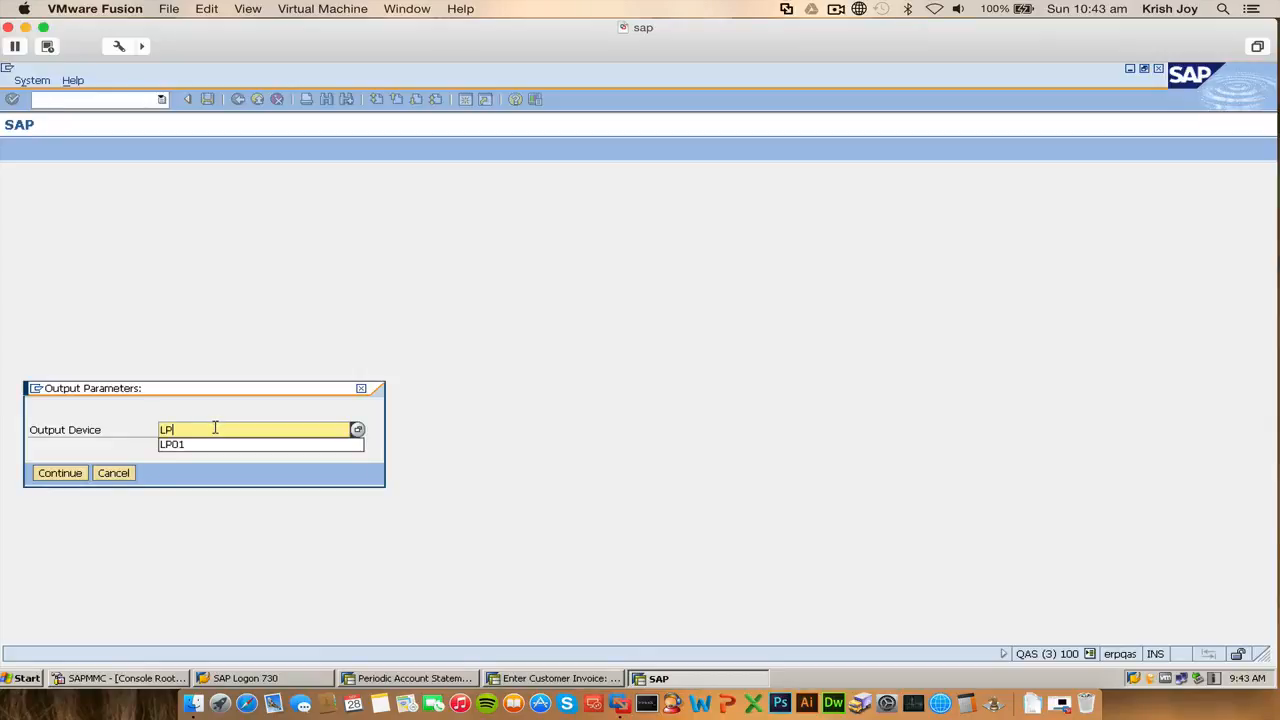
{"action": "left_click", "coordinate": [291, 445]}
{"action": "left_click", "coordinate": [72, 472]}
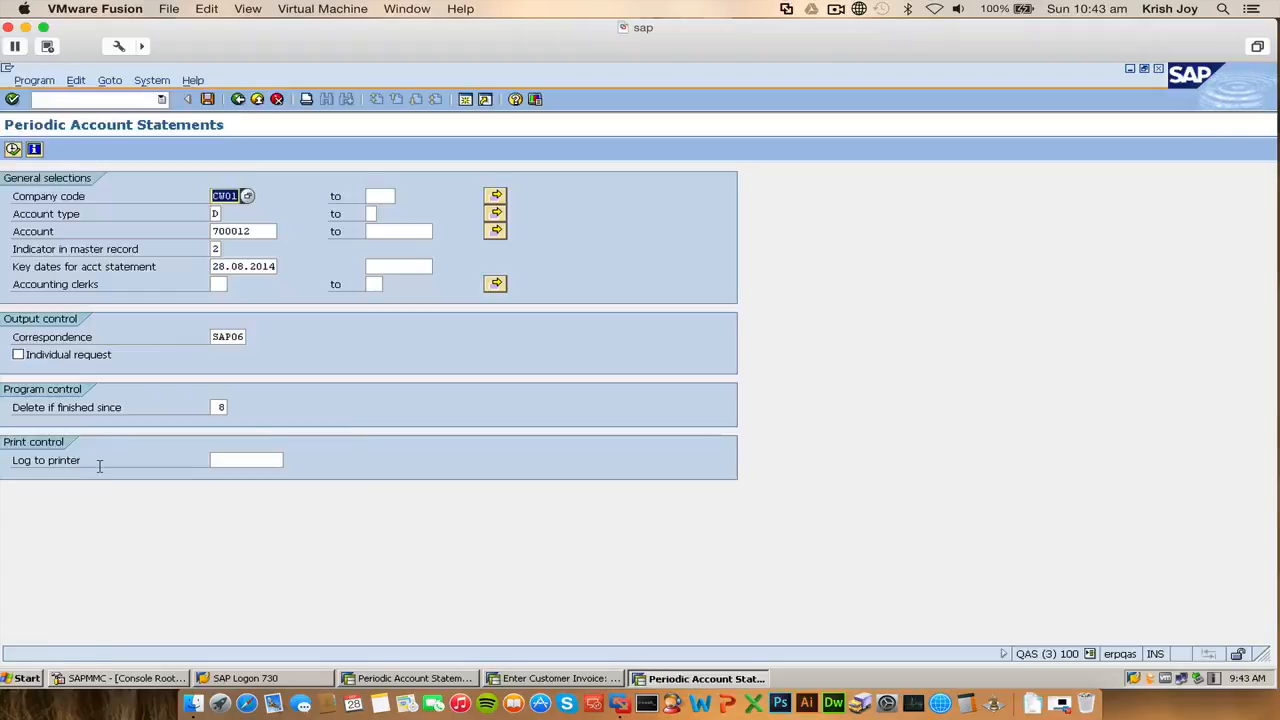
- Run the account statement a second time with the same selections and issue its request to output device LP01
{"action": "left_click", "coordinate": [12, 148]}
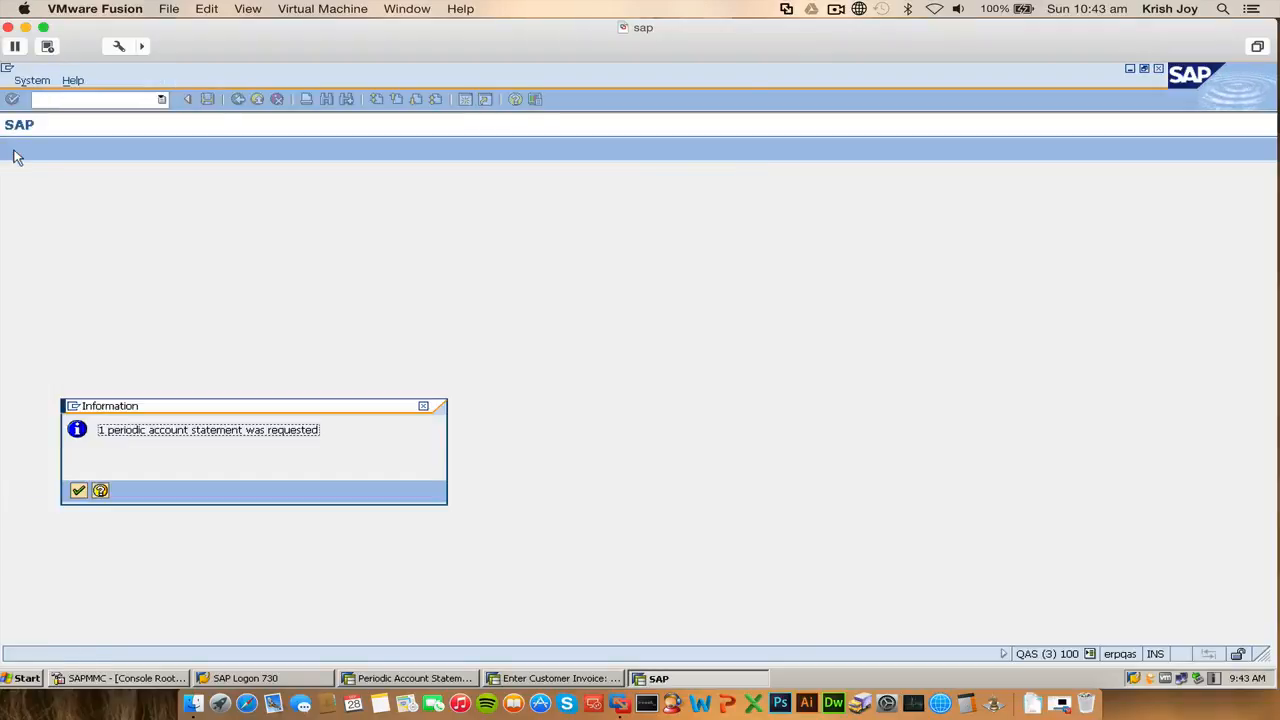
{"action": "left_click", "coordinate": [78, 490]}
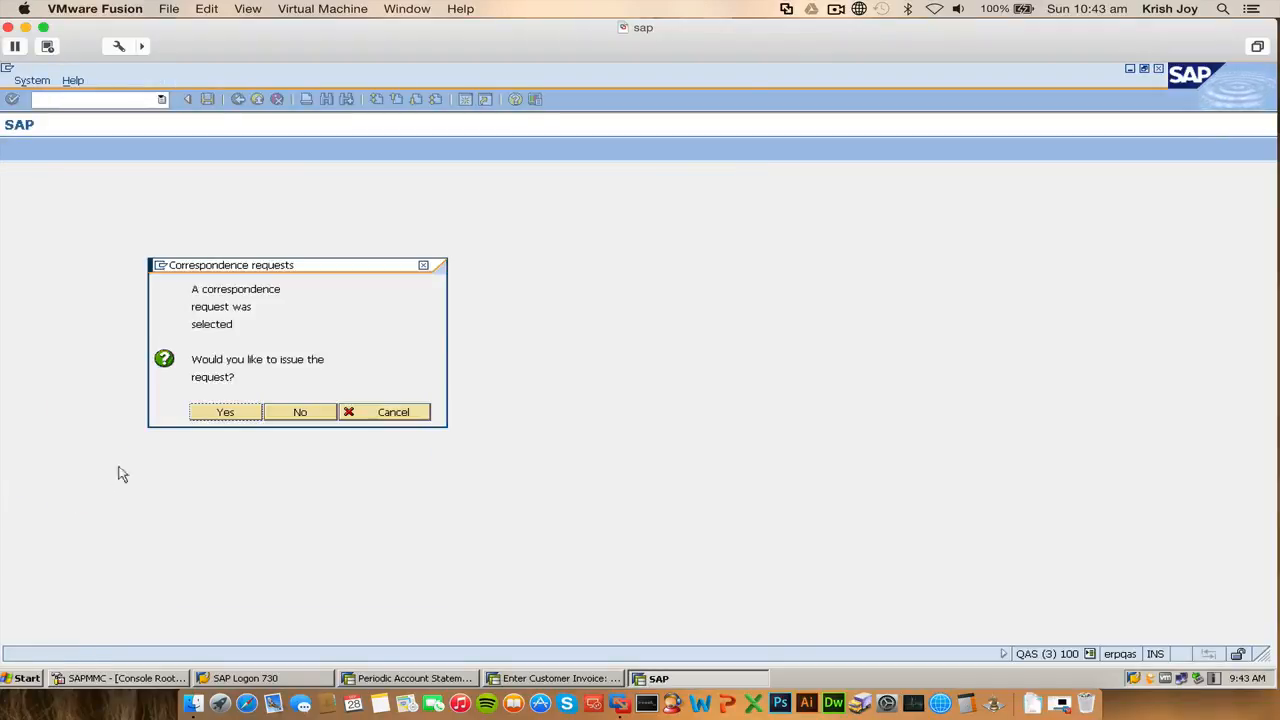
{"action": "left_click", "coordinate": [223, 413]}
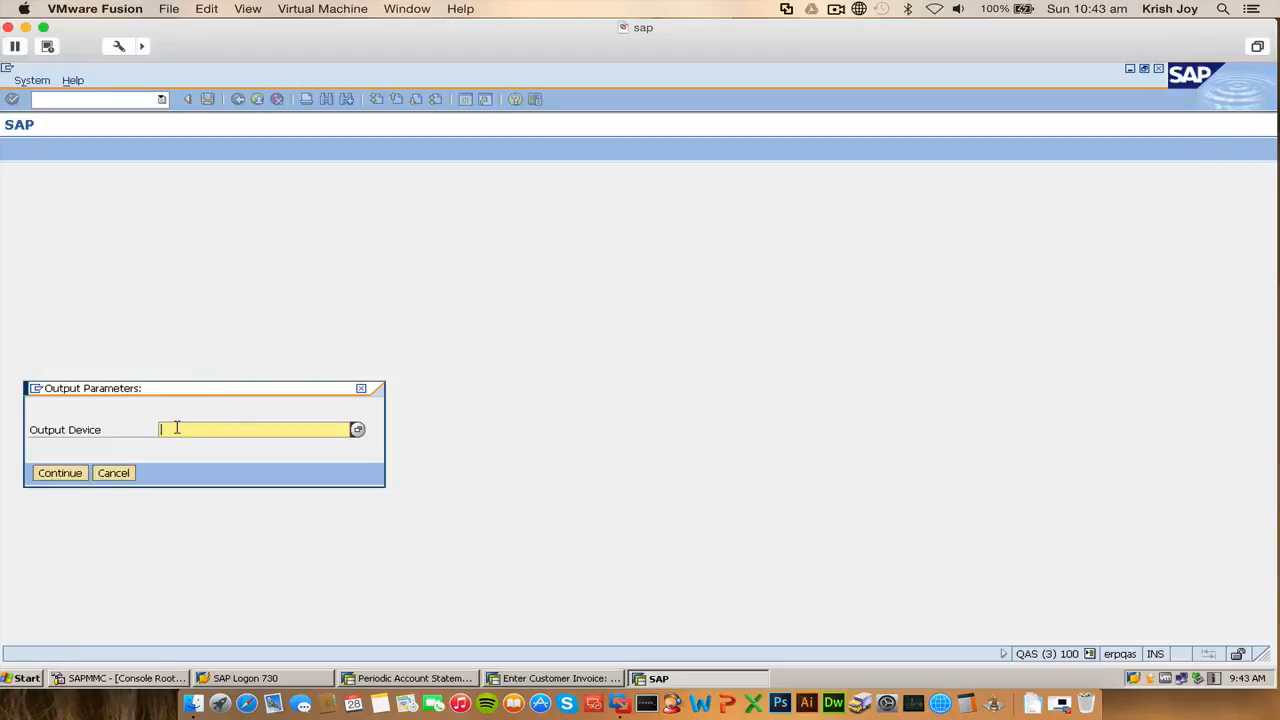
{"action": "type", "text": "L"}
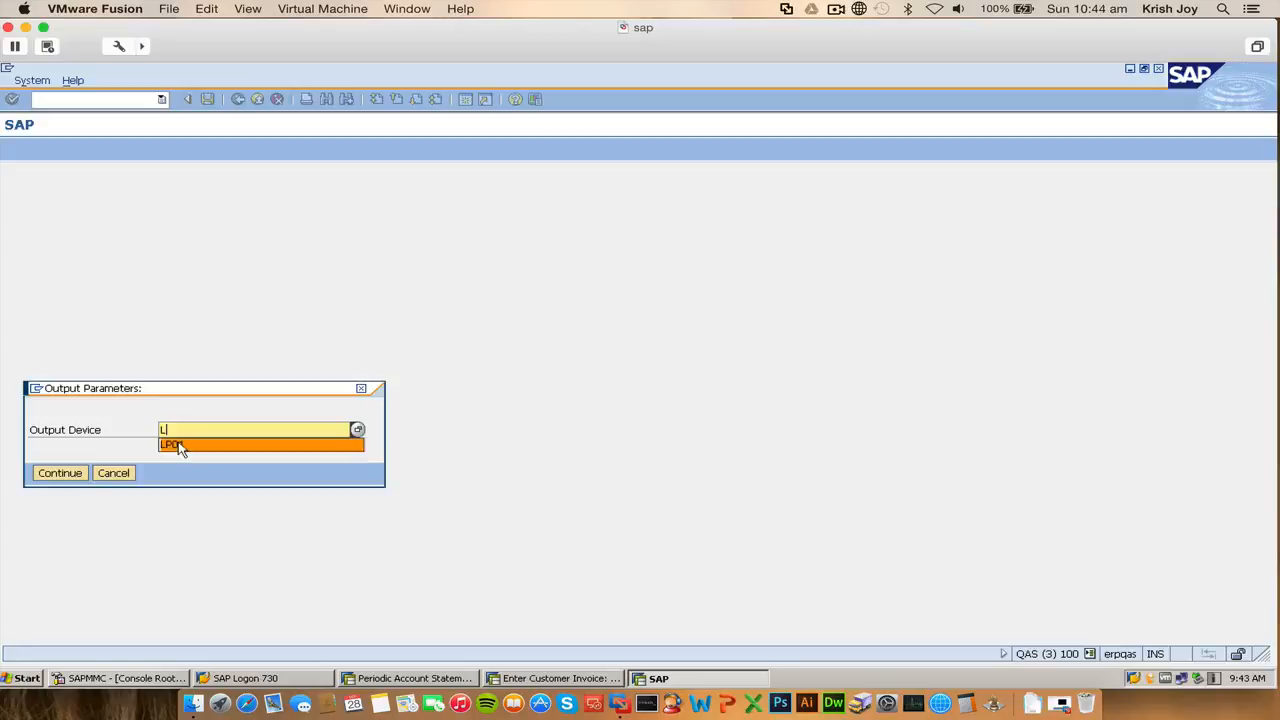
{"action": "left_click", "coordinate": [172, 444]}
{"action": "left_click", "coordinate": [58, 473]}
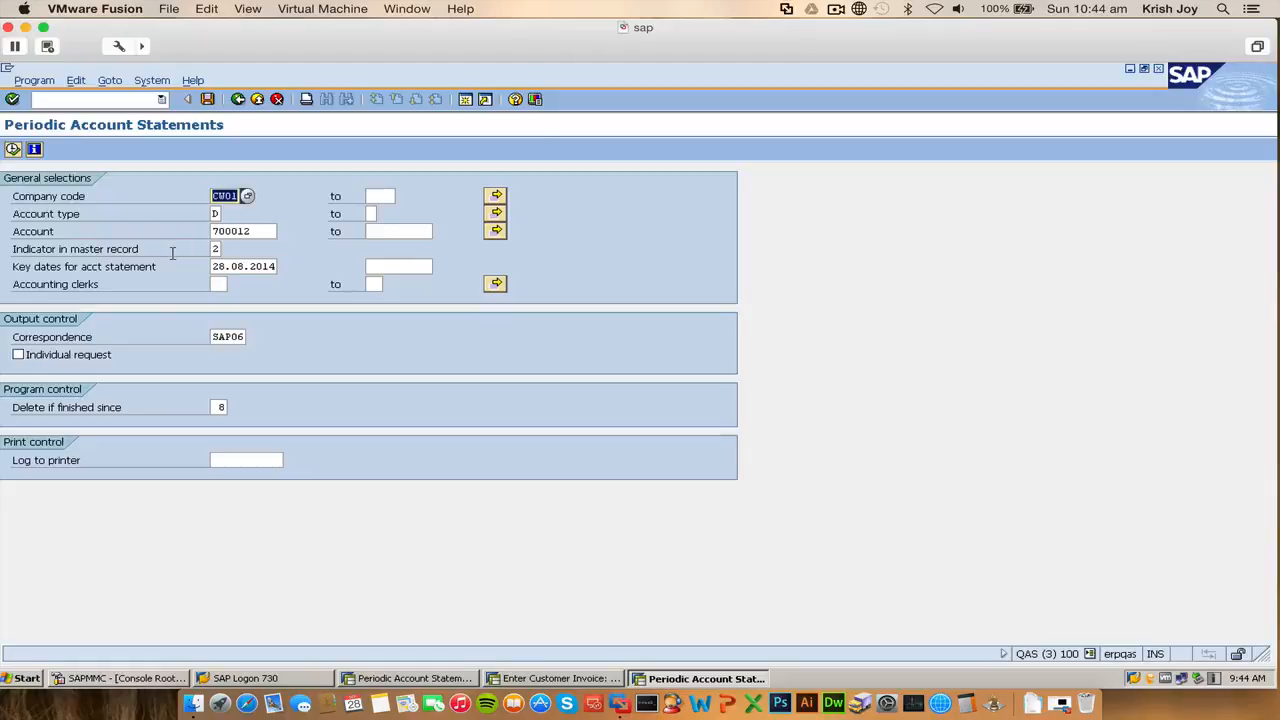
- Repeat the account statement run for key date 28.08.2014, agreeing to issue the request on output device LP01
{"action": "left_click", "coordinate": [20, 152]}
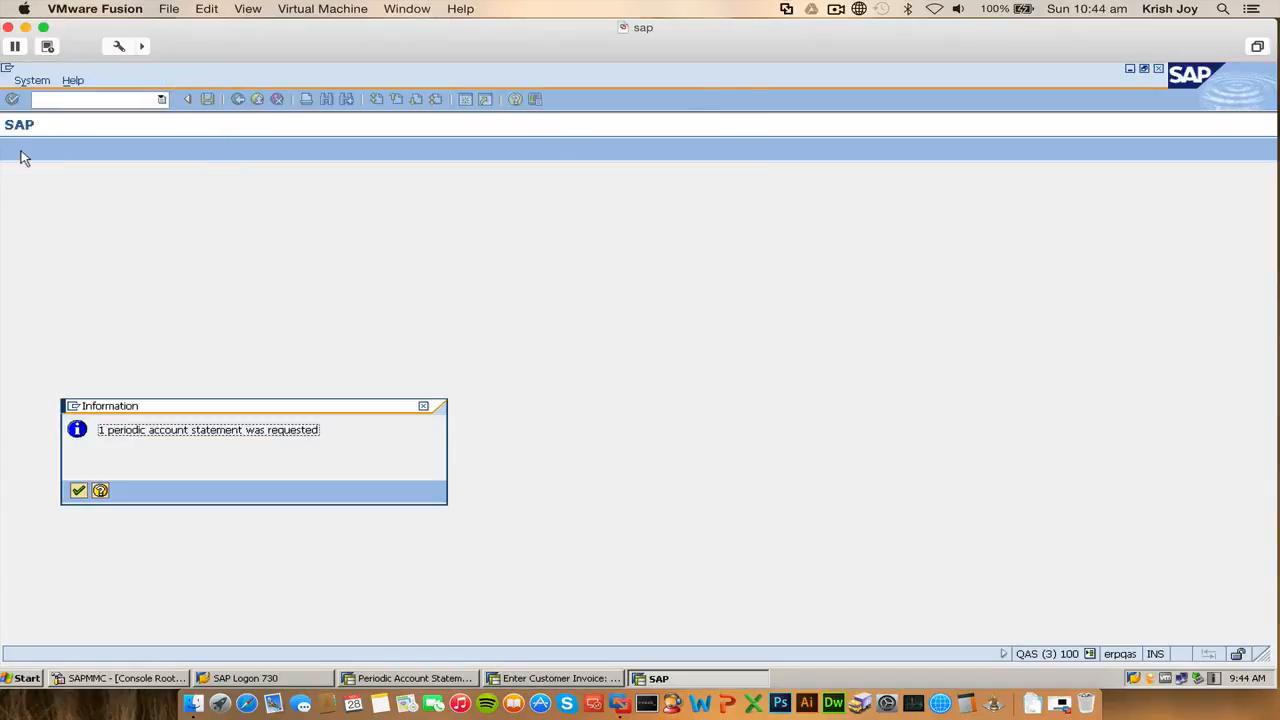
{"action": "left_click", "coordinate": [79, 491]}
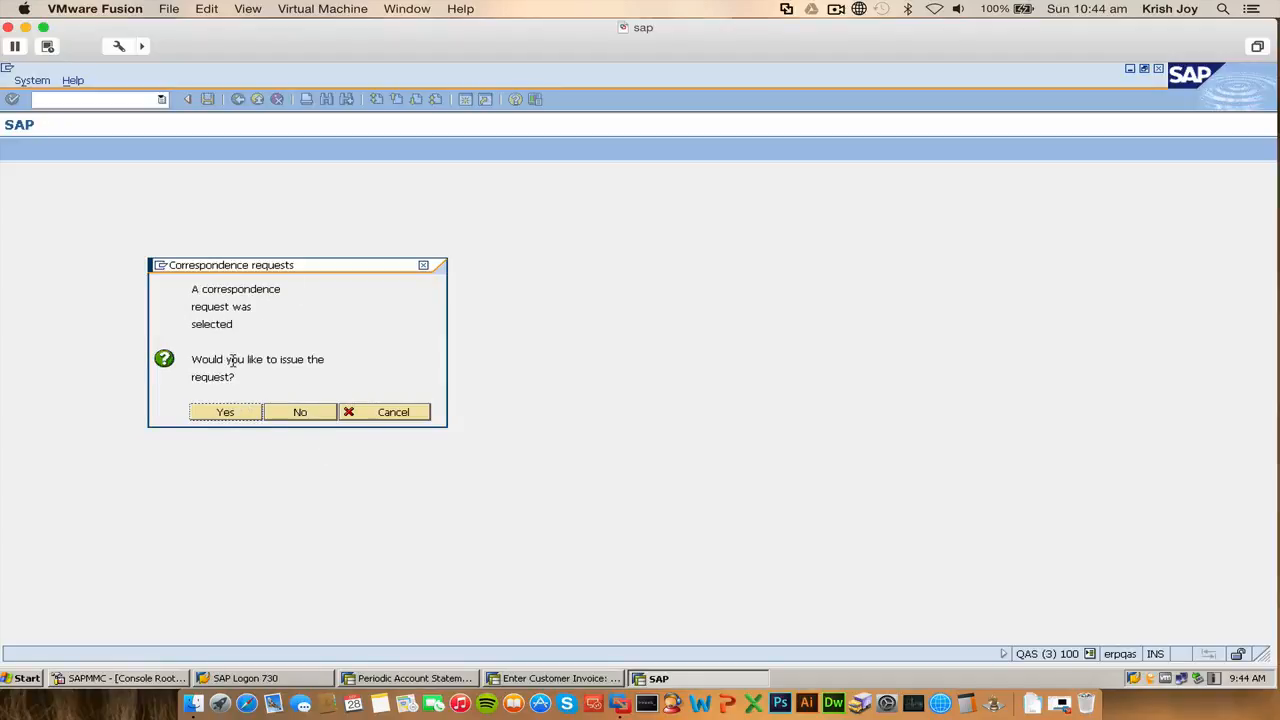
{"action": "left_click", "coordinate": [223, 413]}
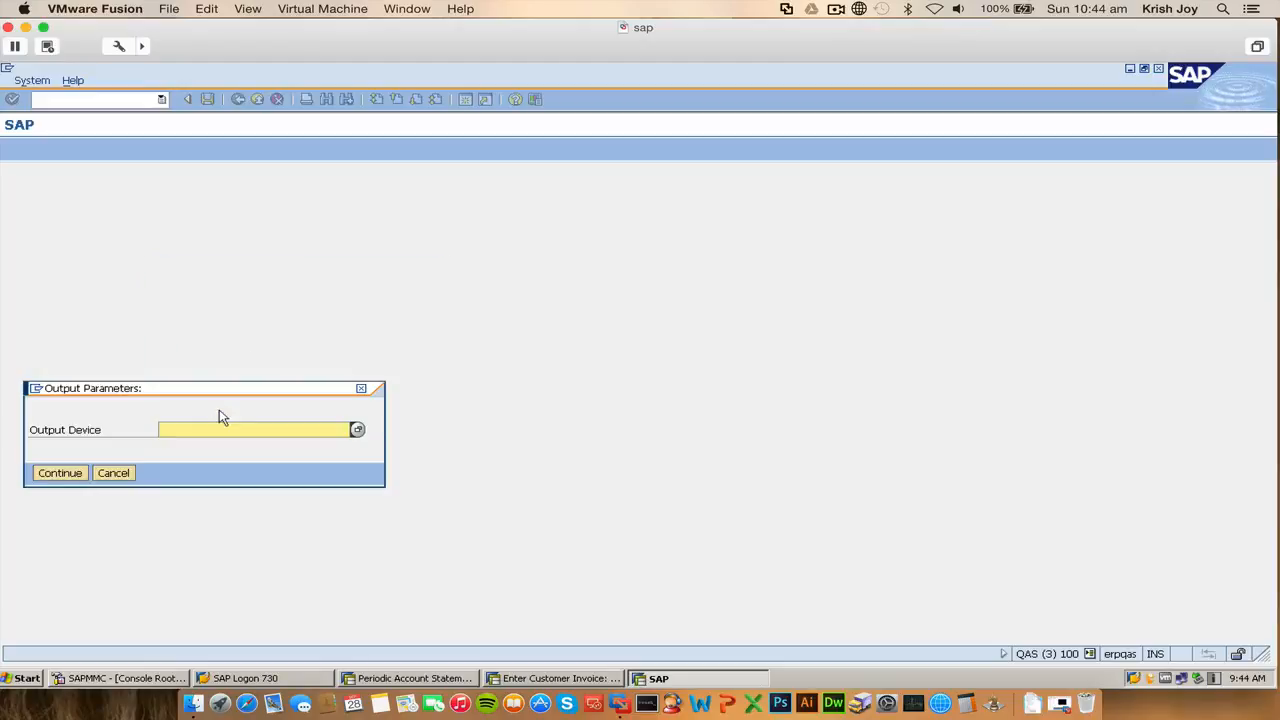
{"action": "left_click", "coordinate": [178, 428]}
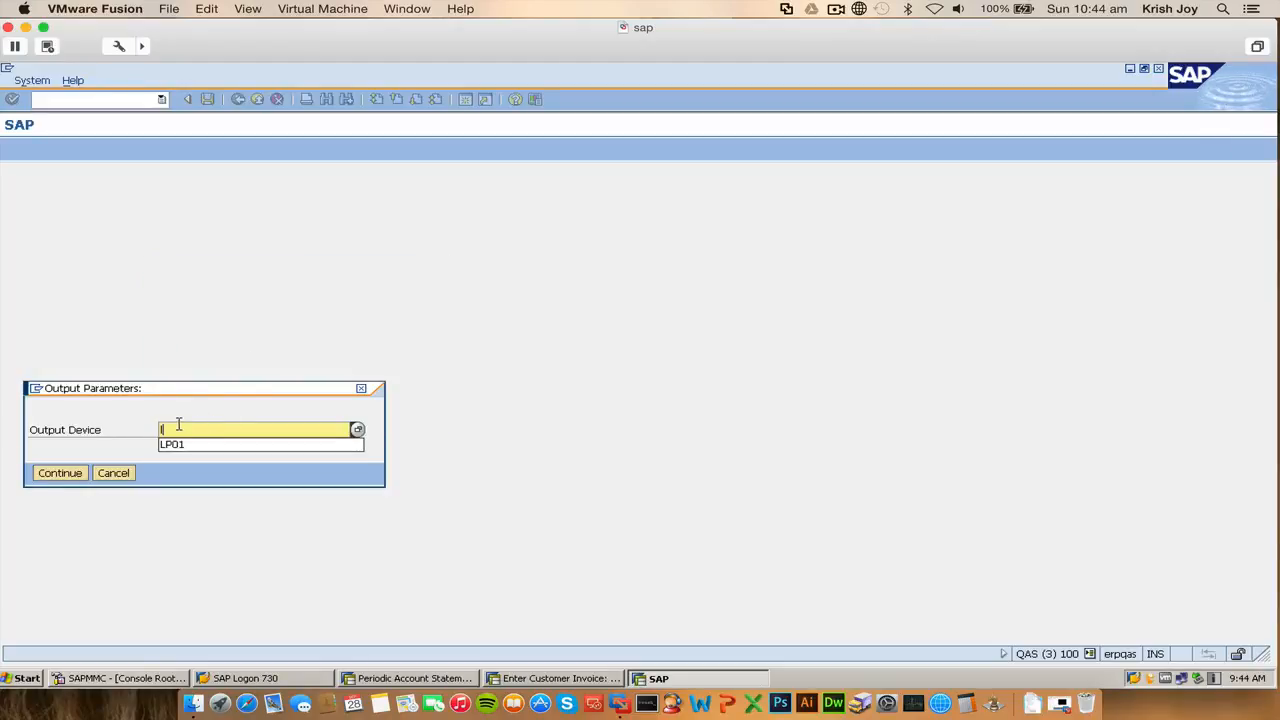
{"action": "left_click", "coordinate": [190, 445]}
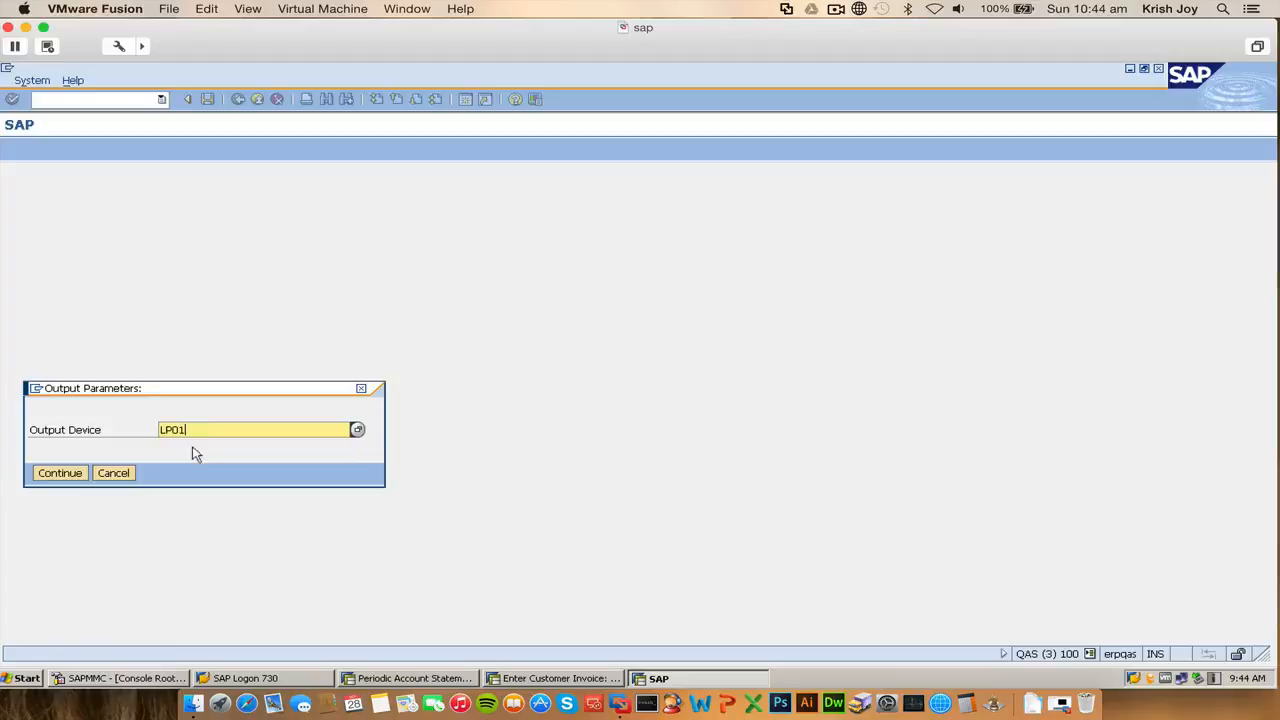
{"action": "left_click", "coordinate": [59, 472]}
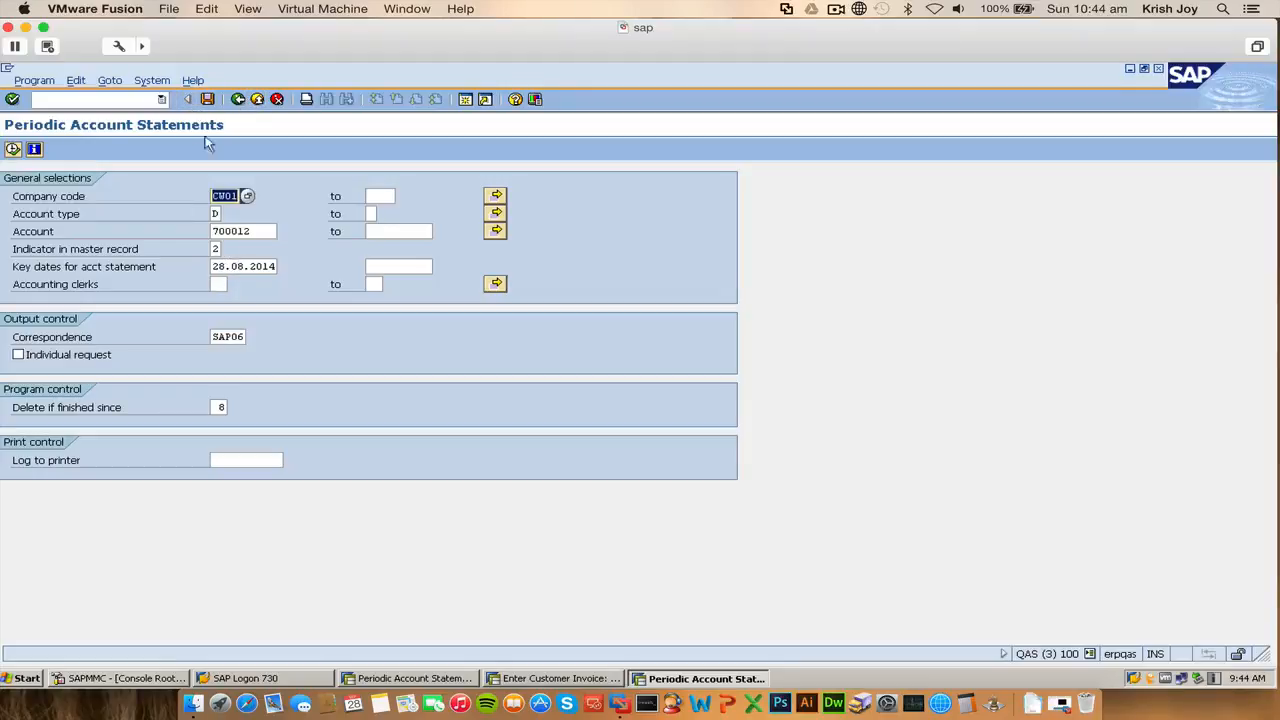
- Set the key dates for the account statement to 01.08.2014 through 28.09.2014
{"action": "left_click", "coordinate": [161, 99]}
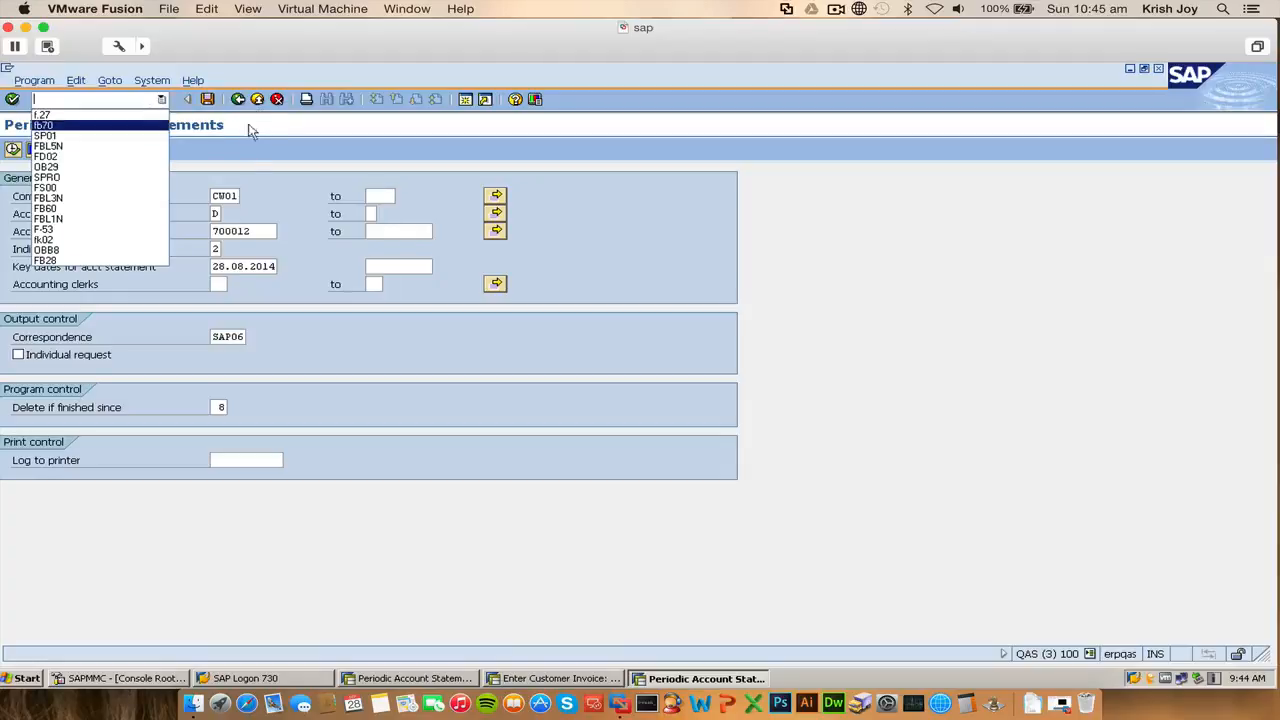
{"action": "left_click", "coordinate": [383, 258]}
{"action": "left_click", "coordinate": [386, 265]}
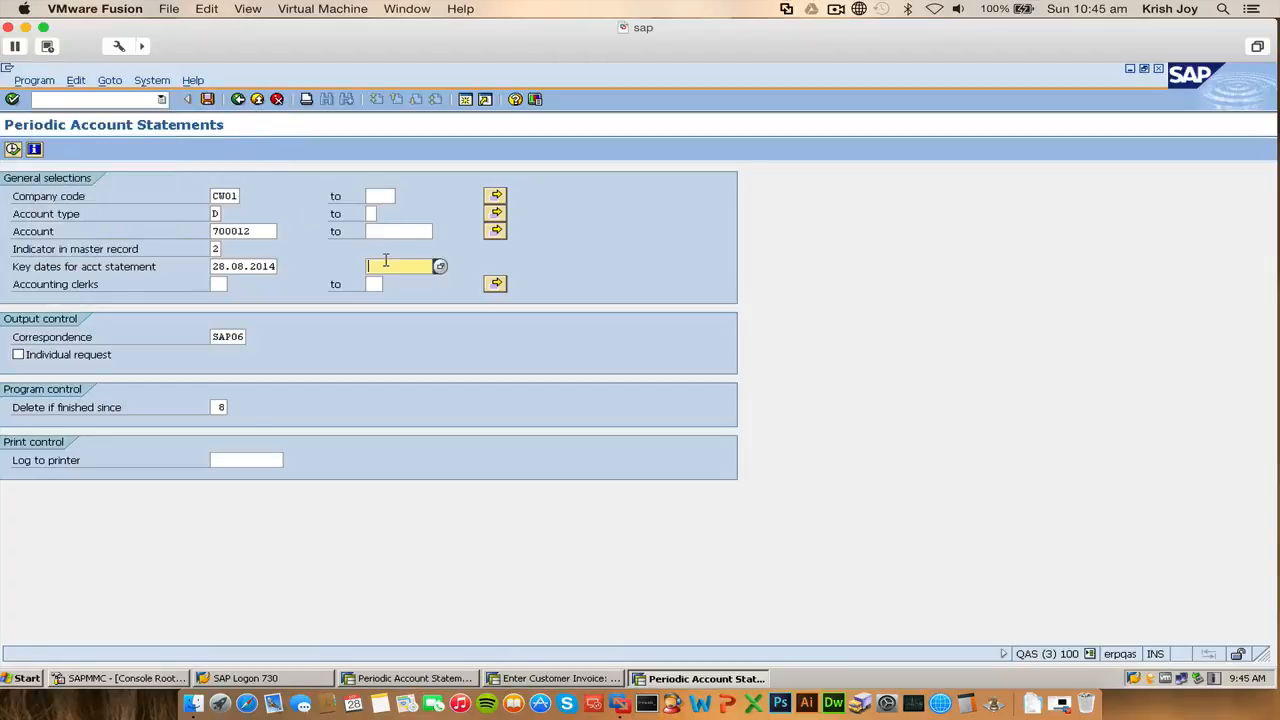
{"action": "left_click", "coordinate": [215, 266]}
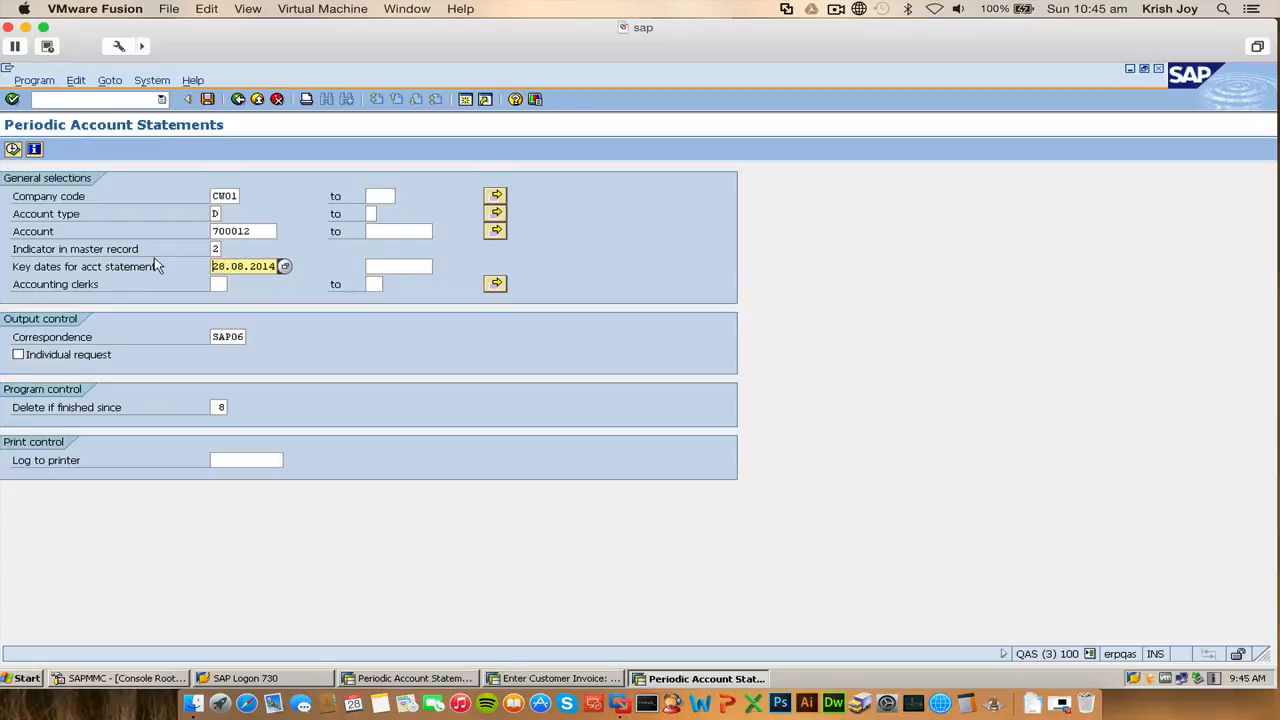
{"action": "left_click", "coordinate": [285, 267]}
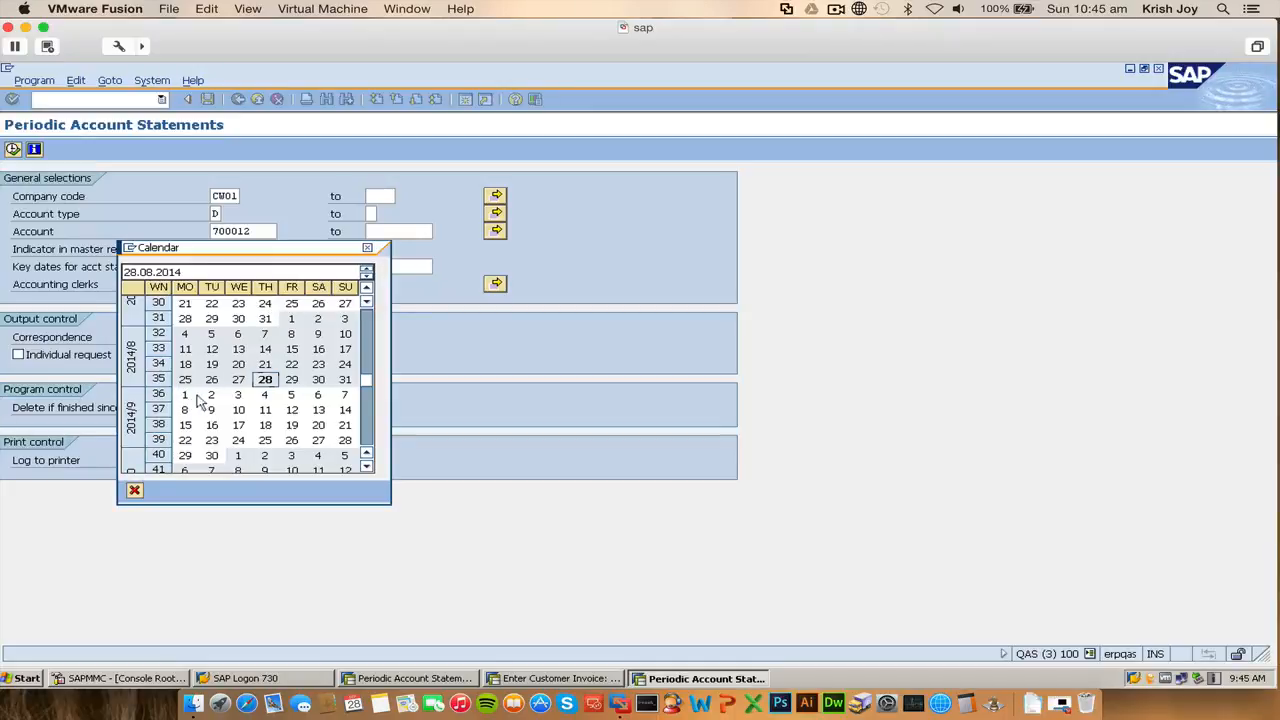
{"action": "double_click", "coordinate": [291, 318]}
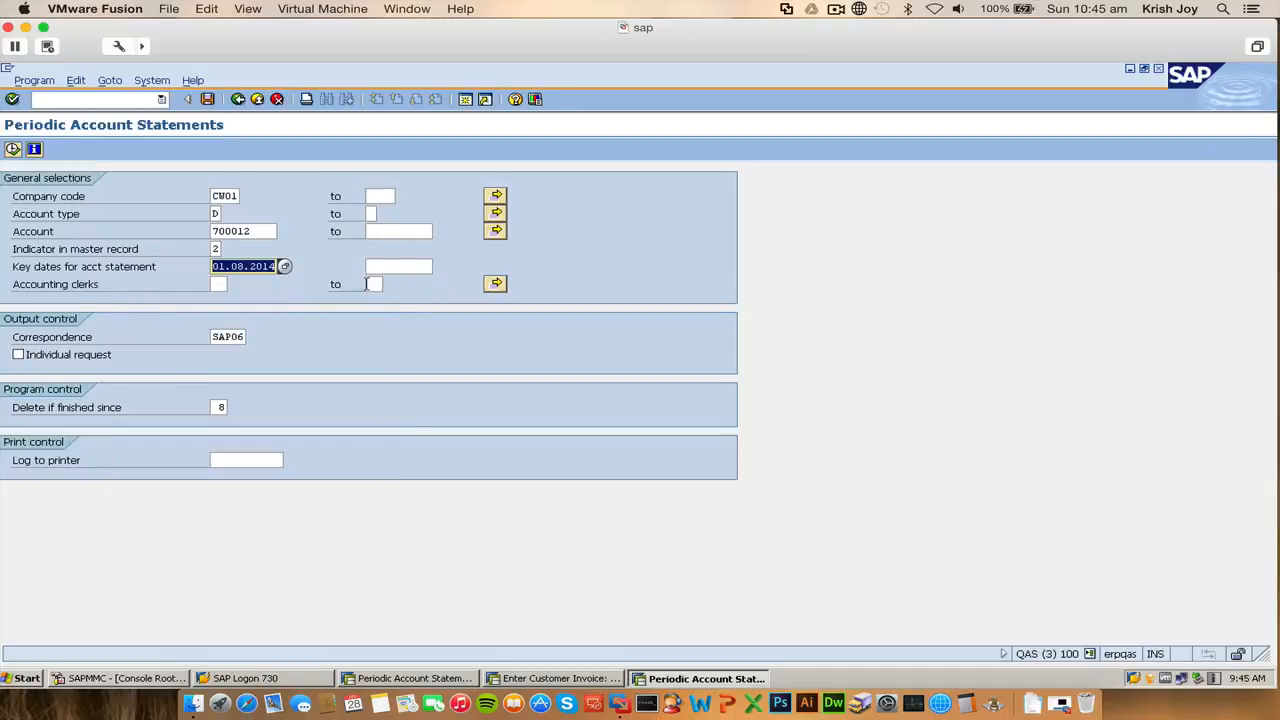
{"action": "left_click", "coordinate": [390, 266]}
{"action": "left_click", "coordinate": [437, 266]}
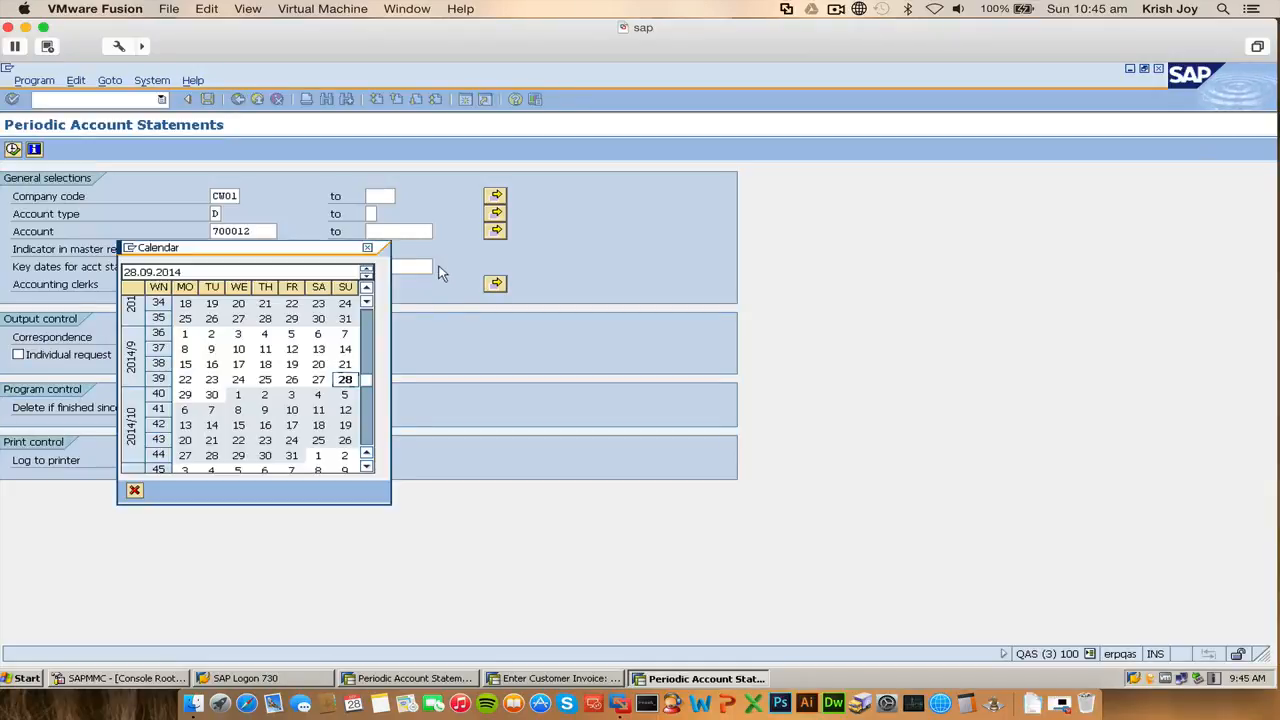
{"action": "double_click", "coordinate": [345, 380]}
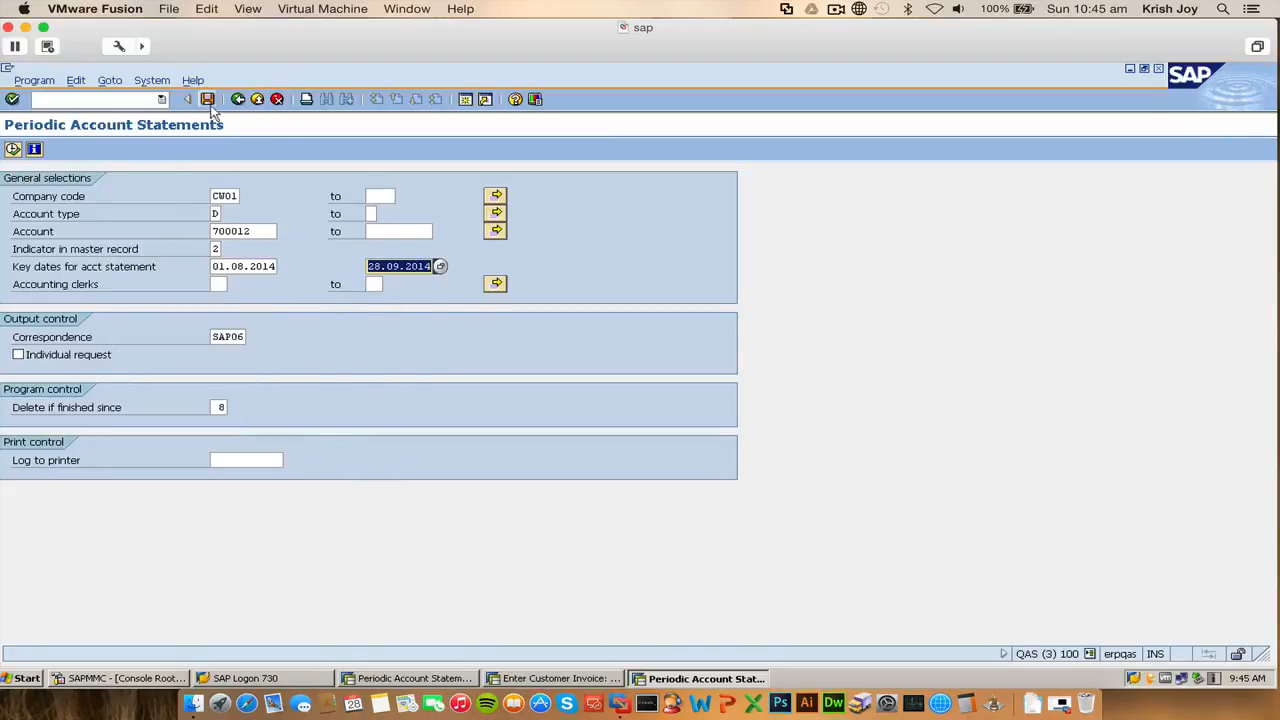
- Execute the periodic statement for the new key date range and issue the correspondence request to output device LP01
{"action": "left_click", "coordinate": [13, 149]}
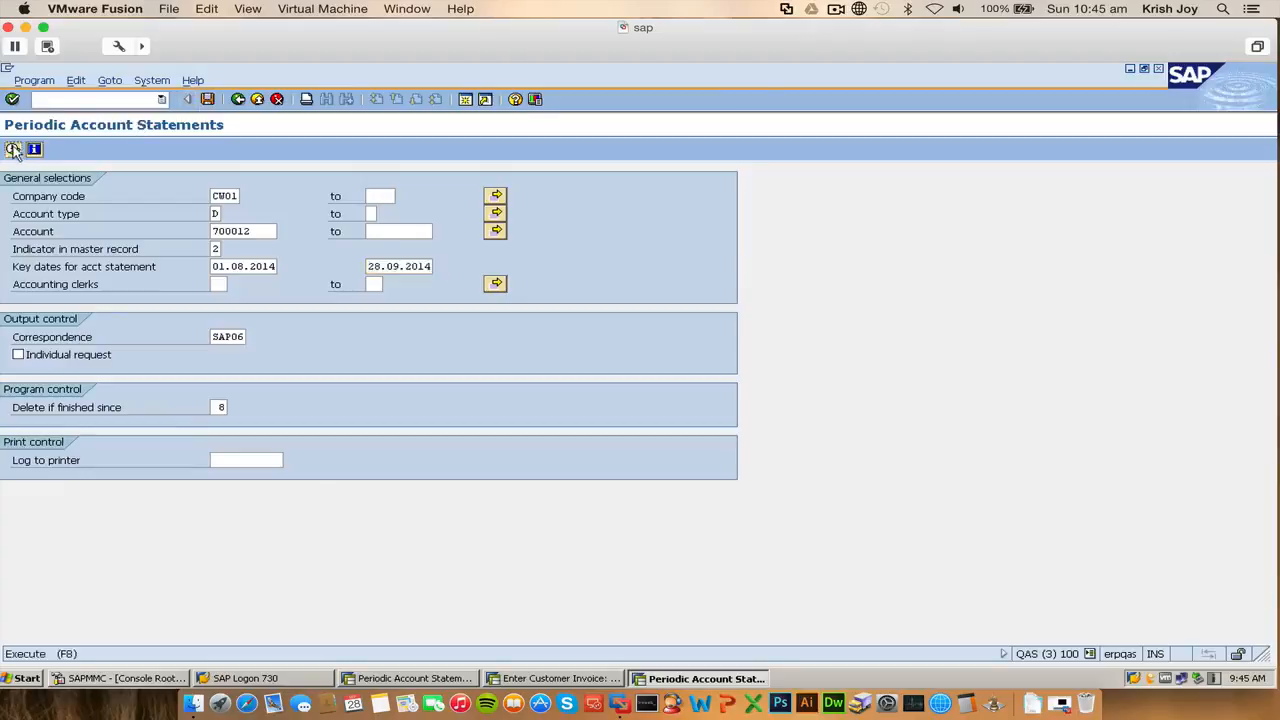
{"action": "left_click", "coordinate": [78, 491]}
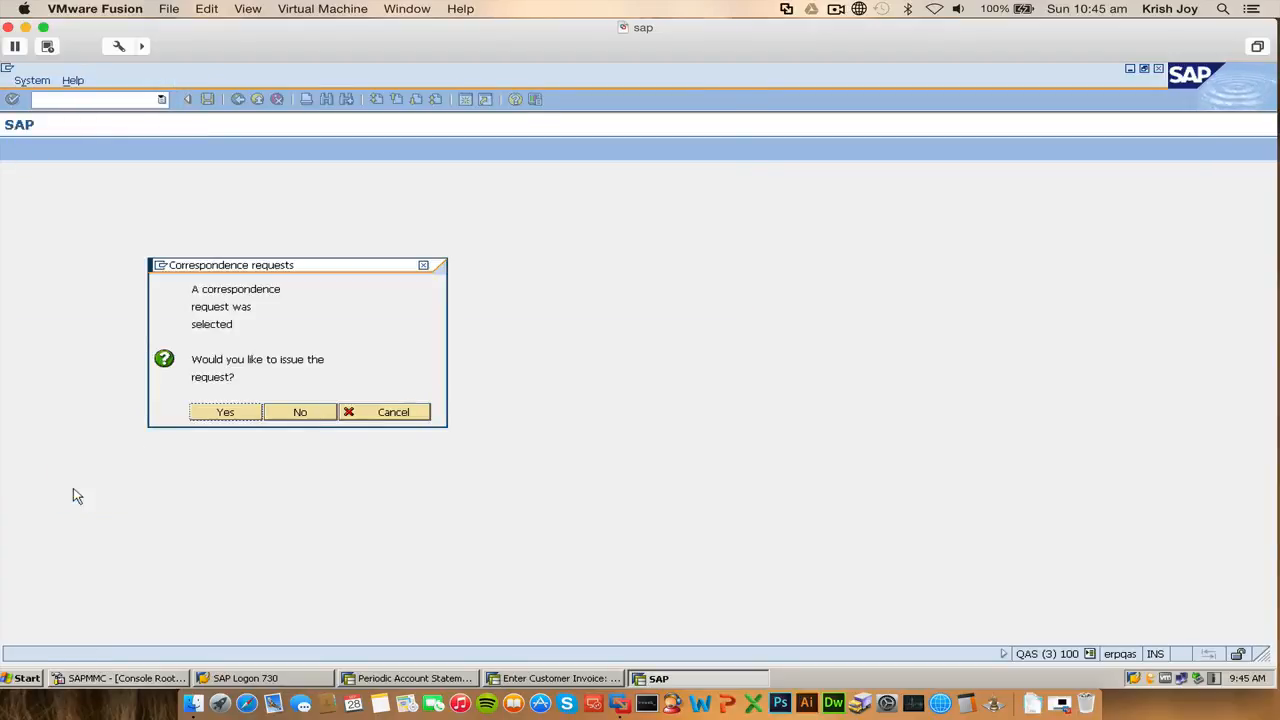
{"action": "left_click", "coordinate": [246, 413]}
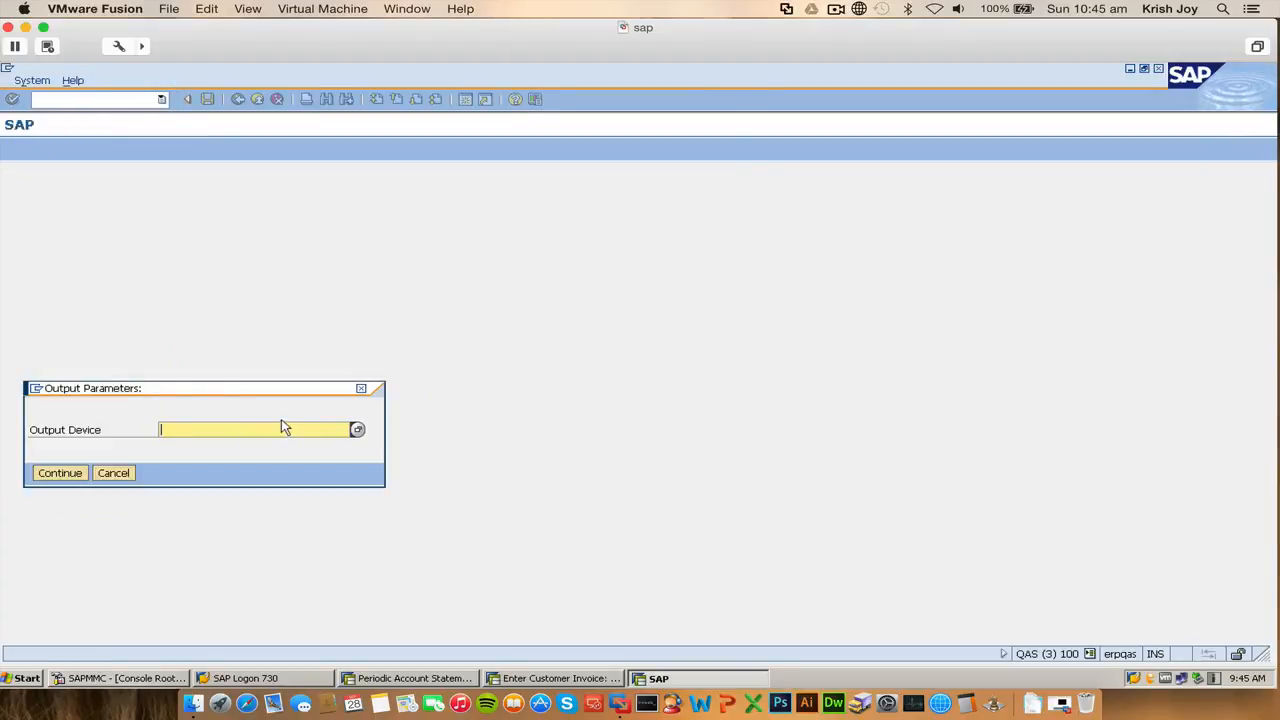
{"action": "type", "text": "lp01"}
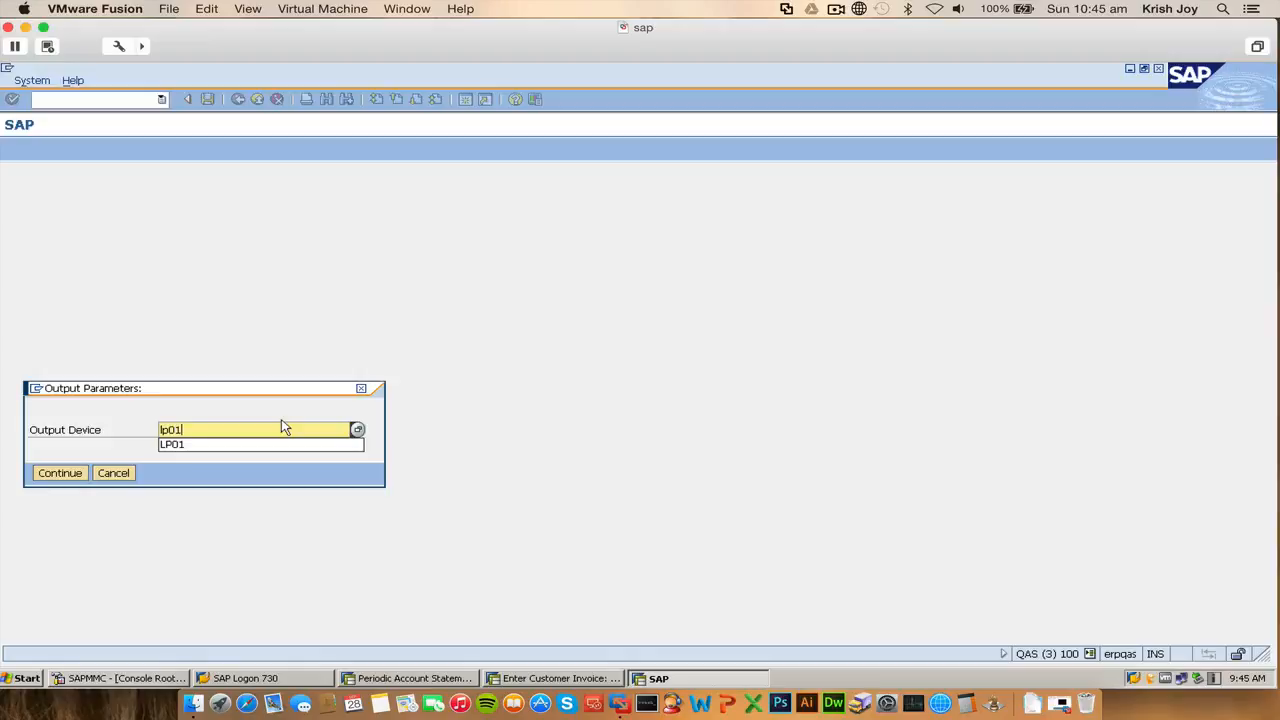
{"action": "left_click", "coordinate": [82, 473]}
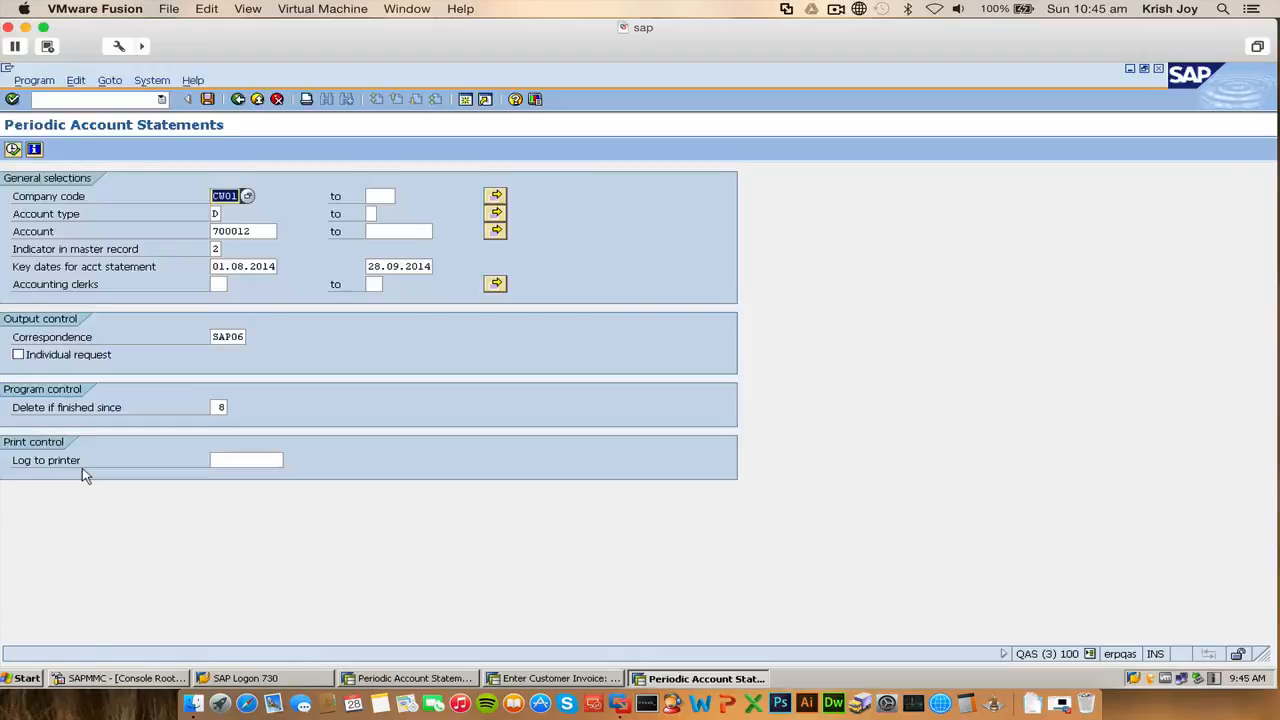
- Leave the periodic account statements, open transaction SP01, and list the spool requests created on 28.09.2014
{"action": "left_click", "coordinate": [257, 100]}
{"action": "left_click", "coordinate": [162, 100]}
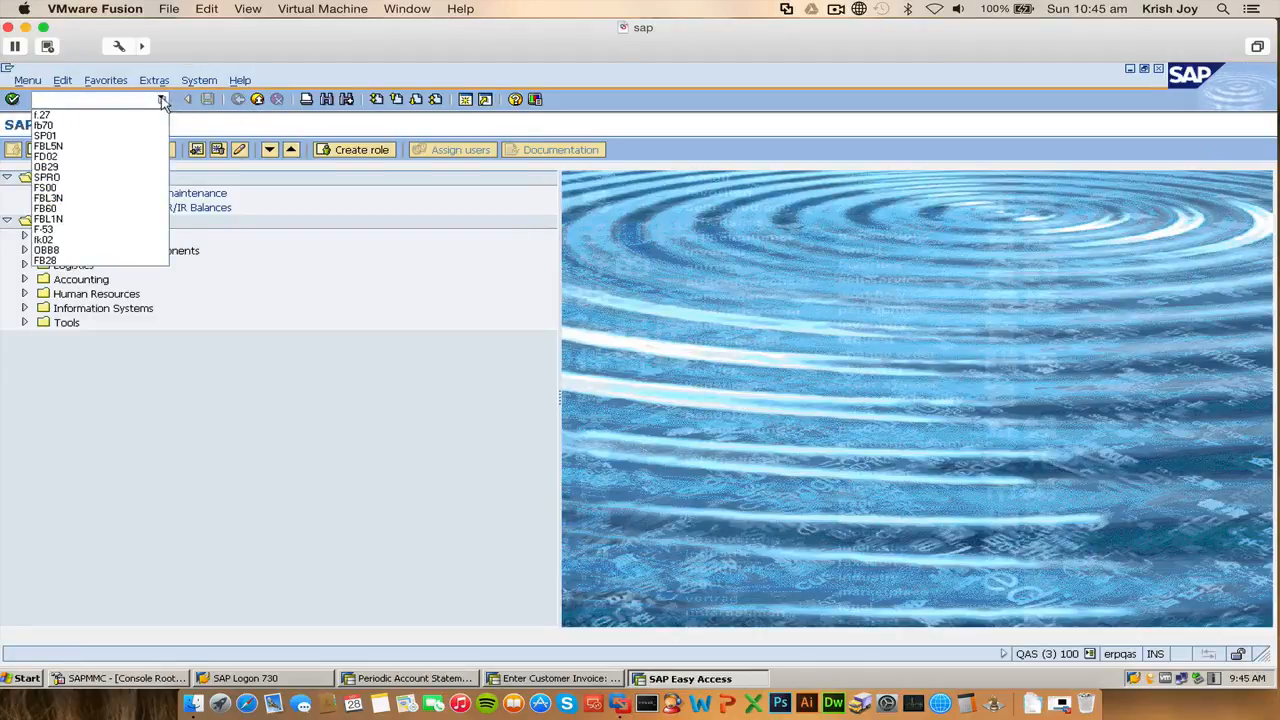
{"action": "left_click", "coordinate": [137, 140]}
{"action": "key", "text": "Return"}
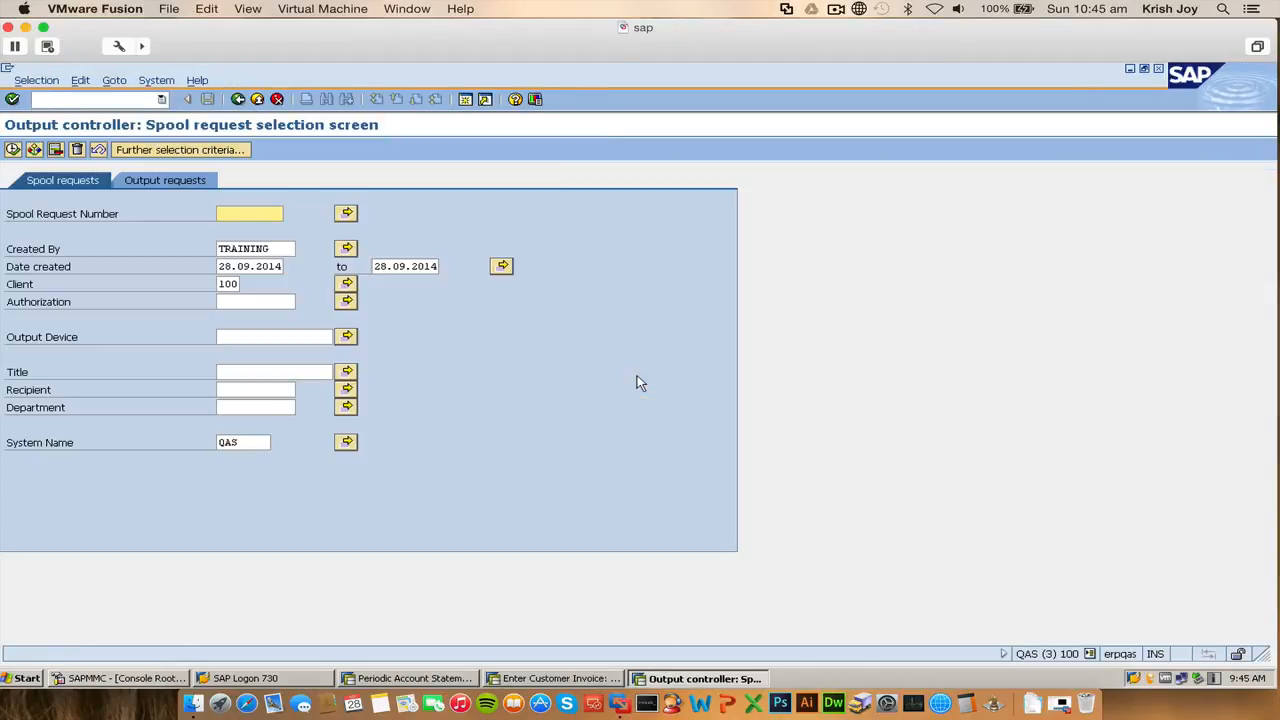
{"action": "left_click", "coordinate": [12, 150]}
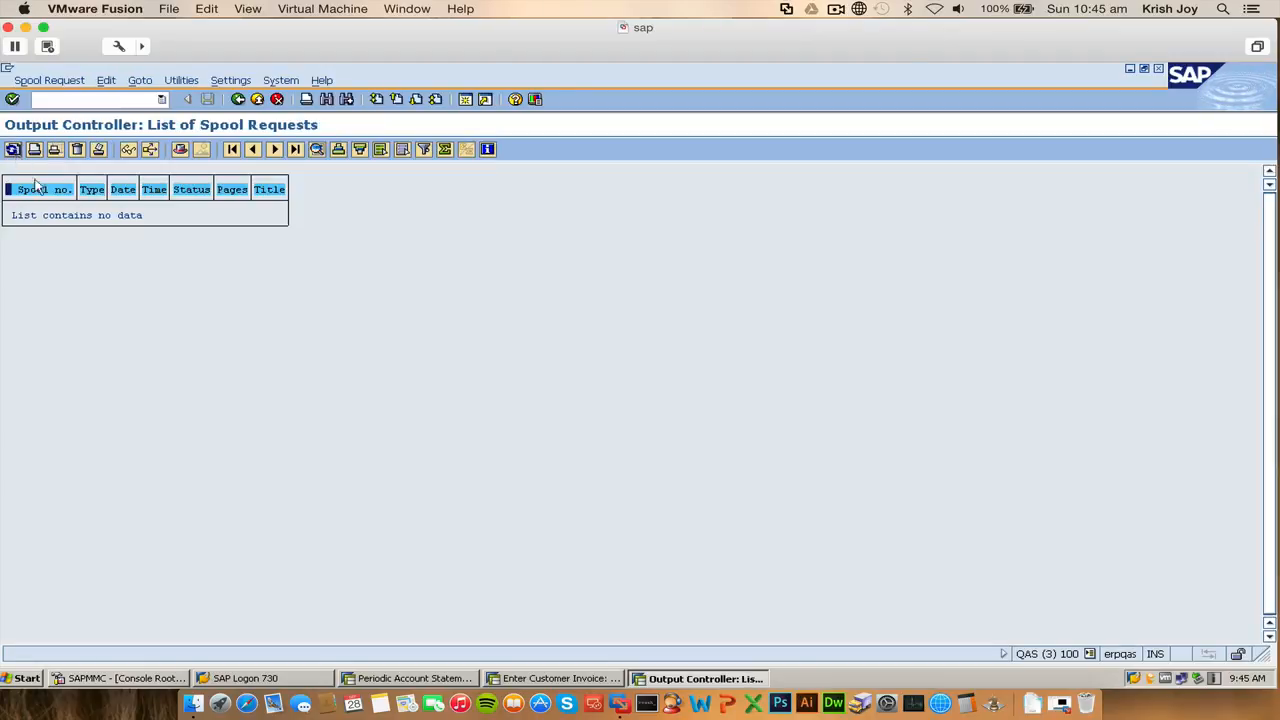
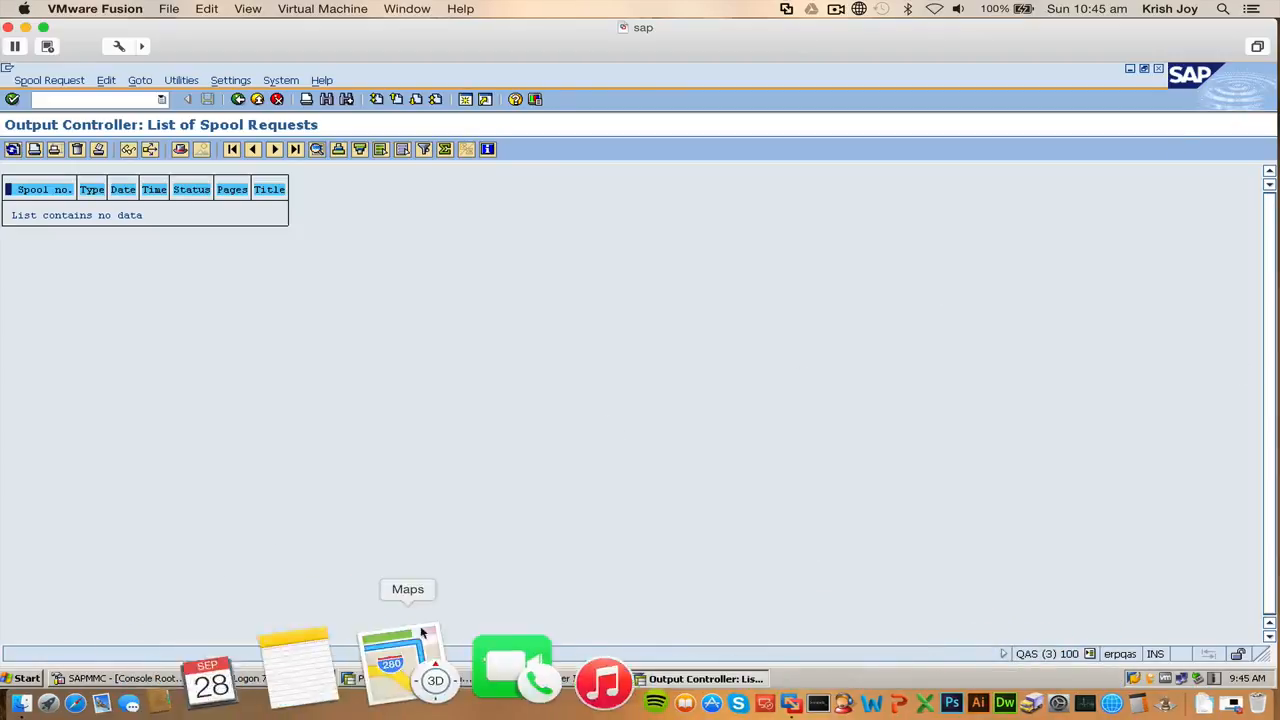
- Copy the customer account number from the other session's periodic statement selections and open transaction FBL5N there
{"action": "left_click", "coordinate": [552, 677]}
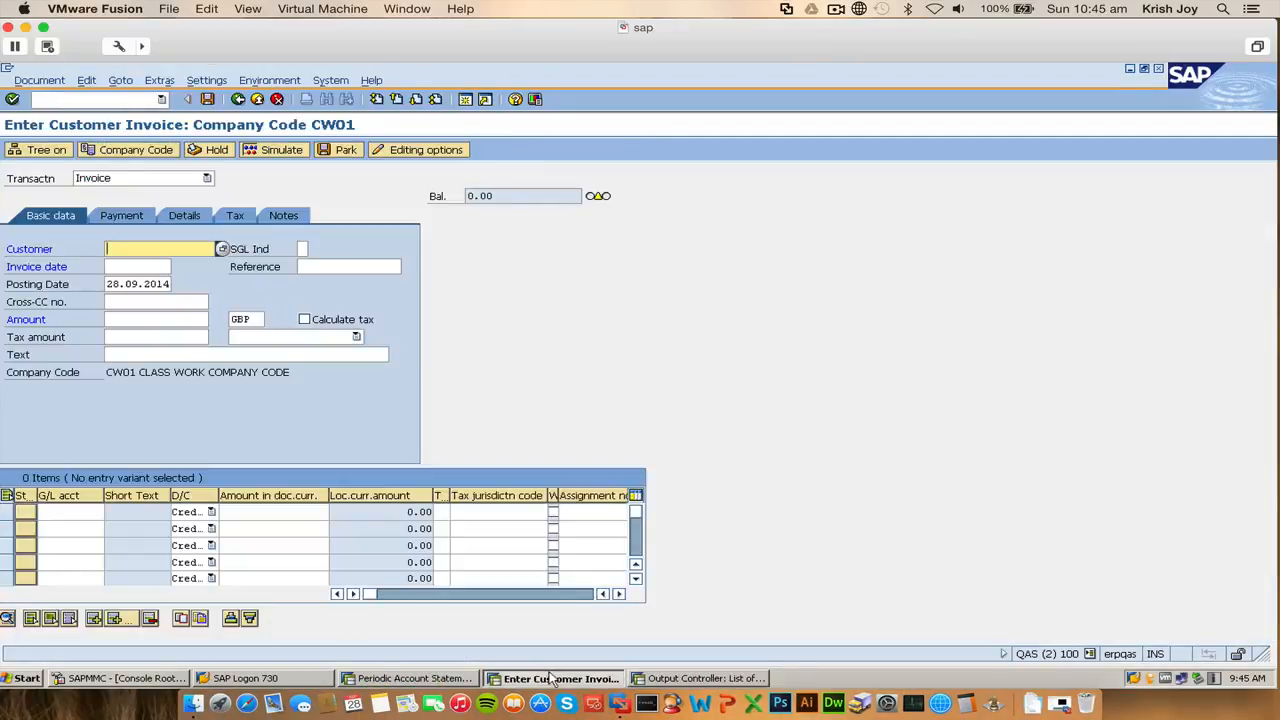
{"action": "left_click", "coordinate": [392, 678]}
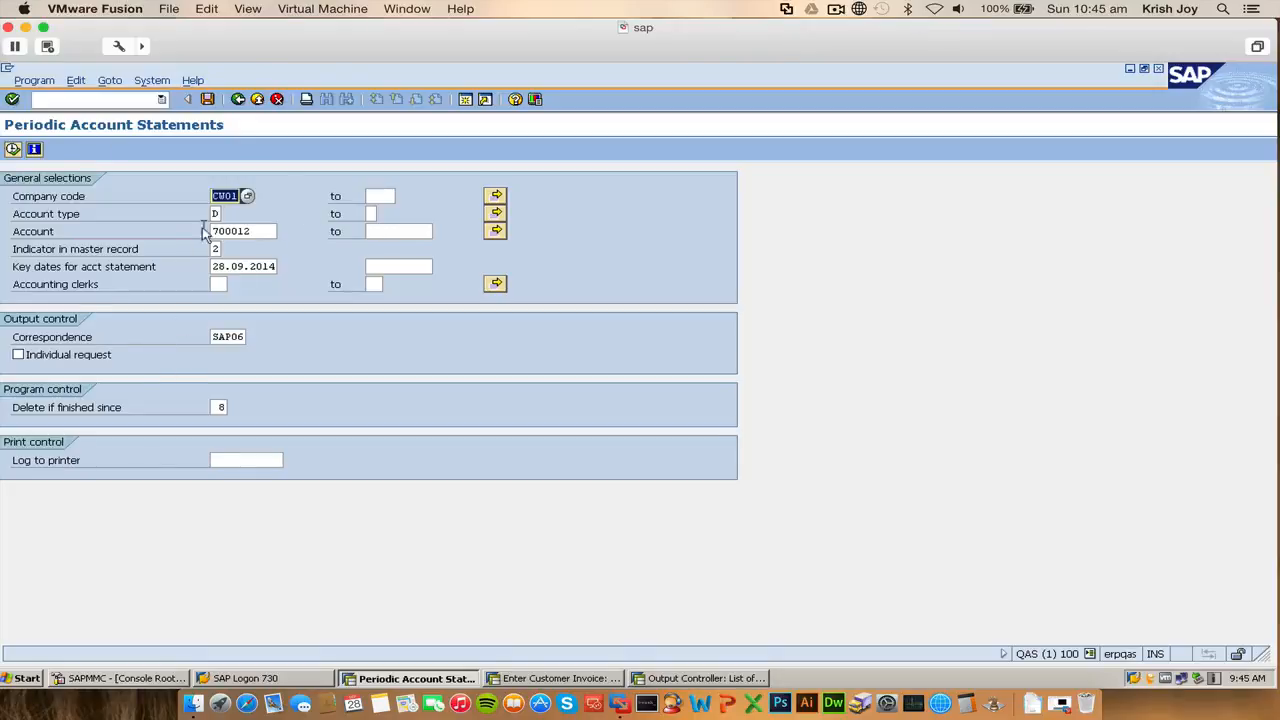
{"action": "double_click", "coordinate": [264, 231]}
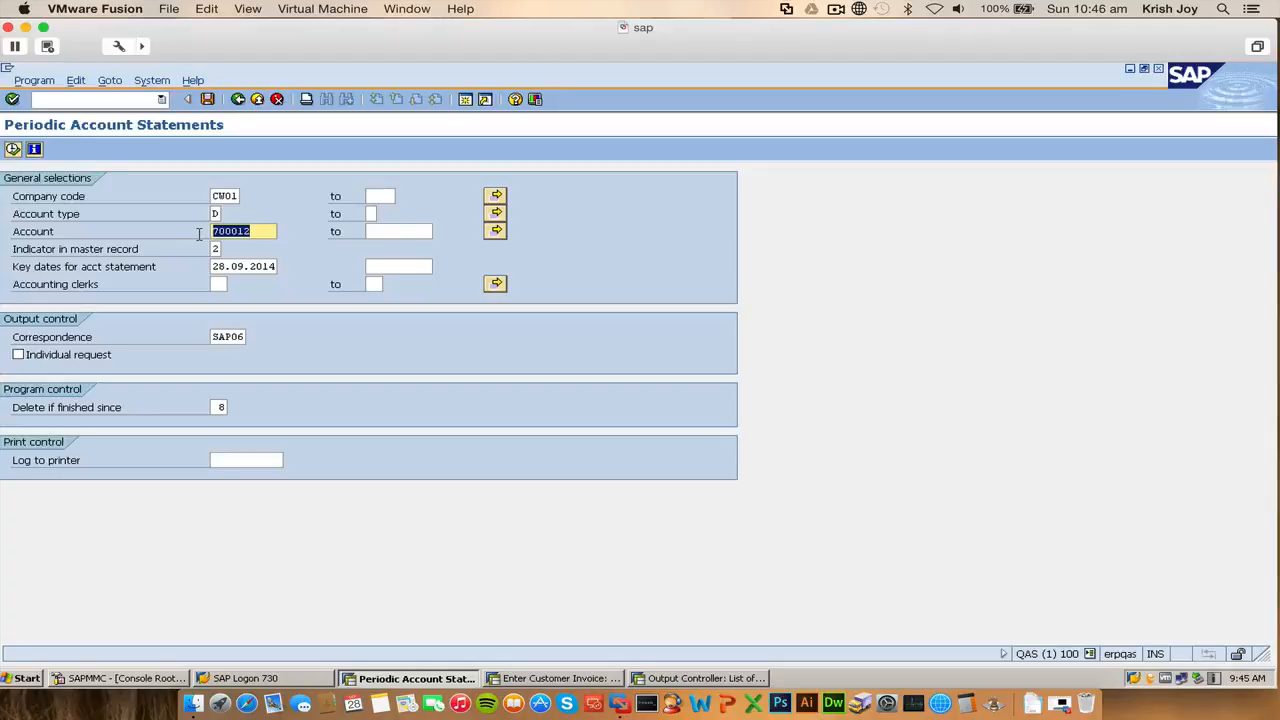
{"action": "key", "text": "ctrl+c"}
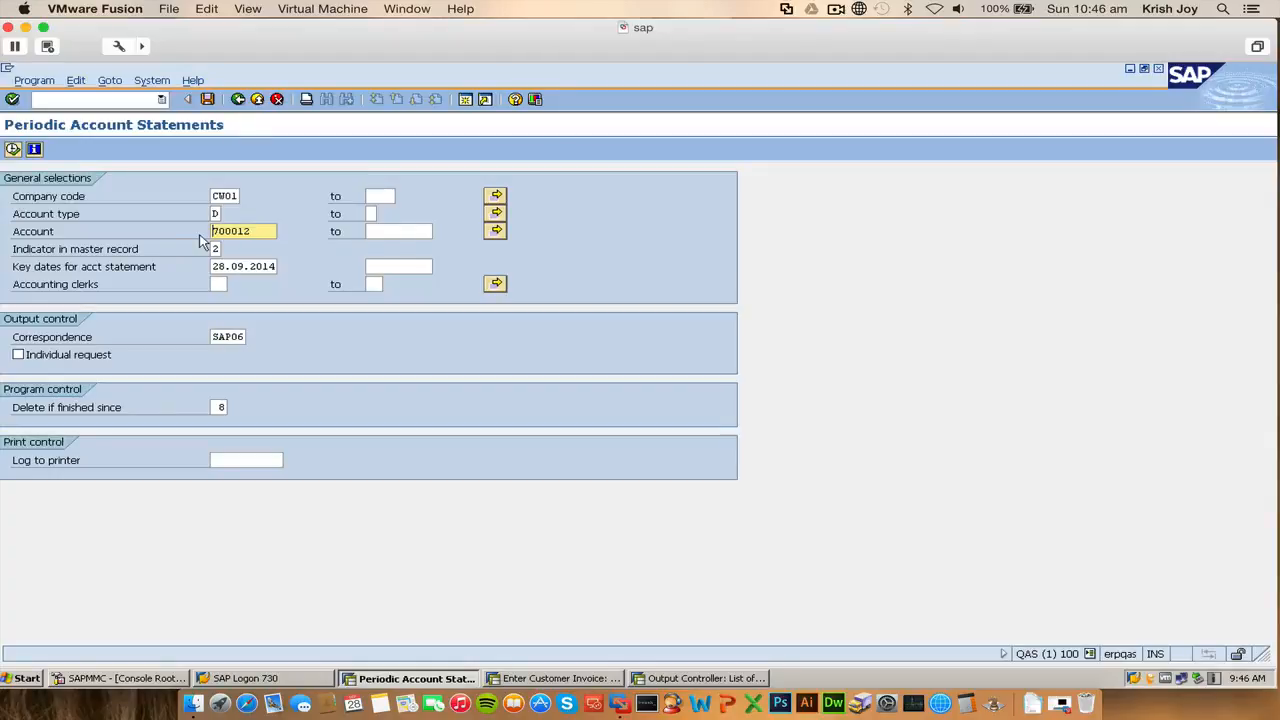
{"action": "left_click", "coordinate": [258, 101]}
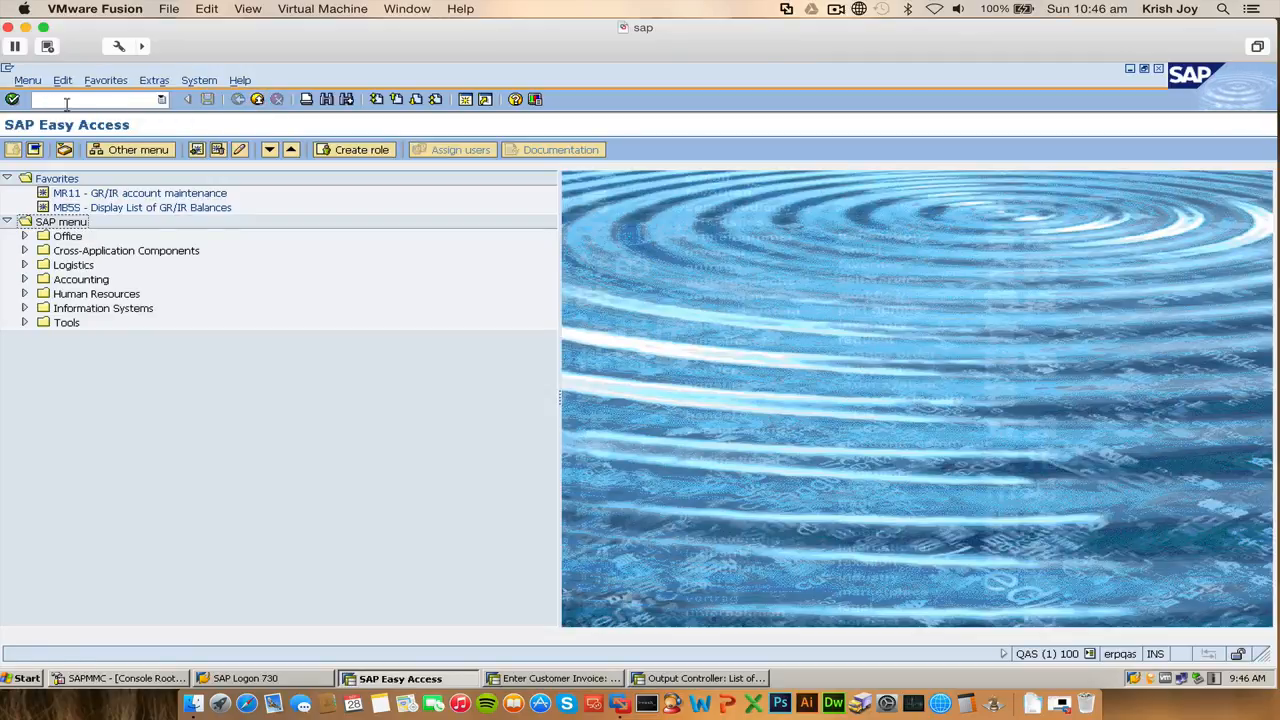
{"action": "left_click", "coordinate": [161, 100]}
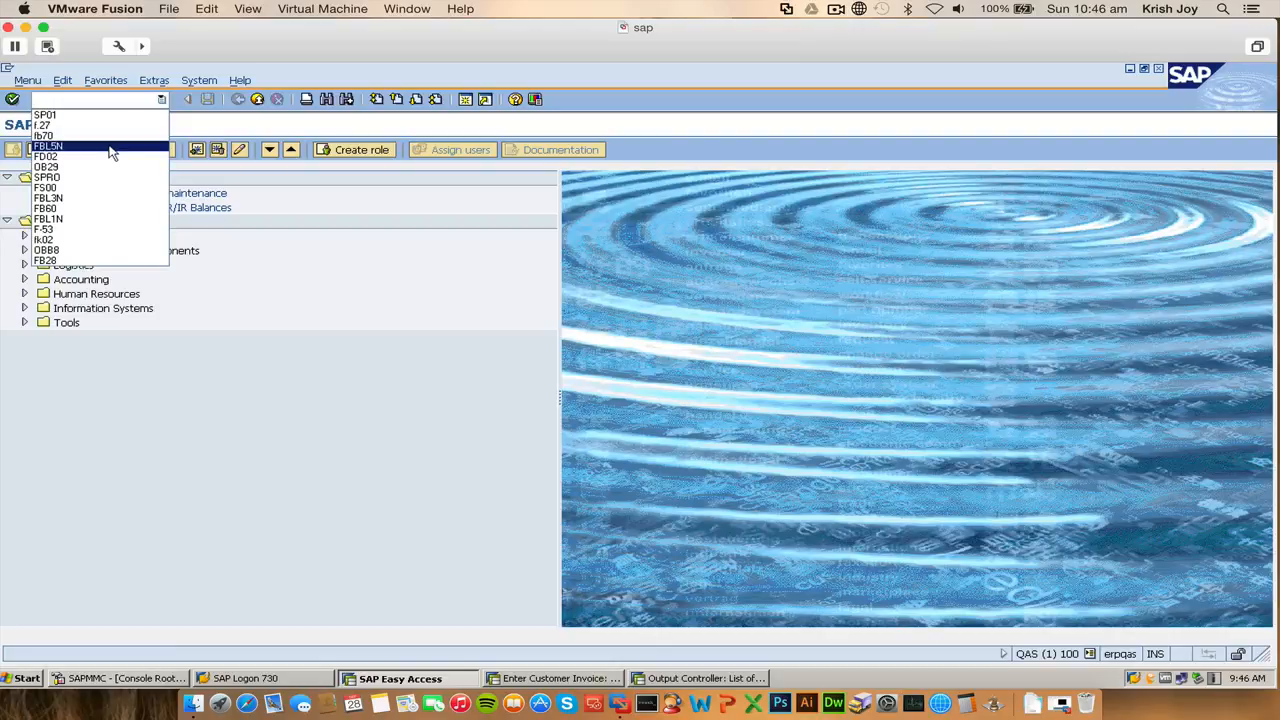
{"action": "left_click", "coordinate": [98, 198]}
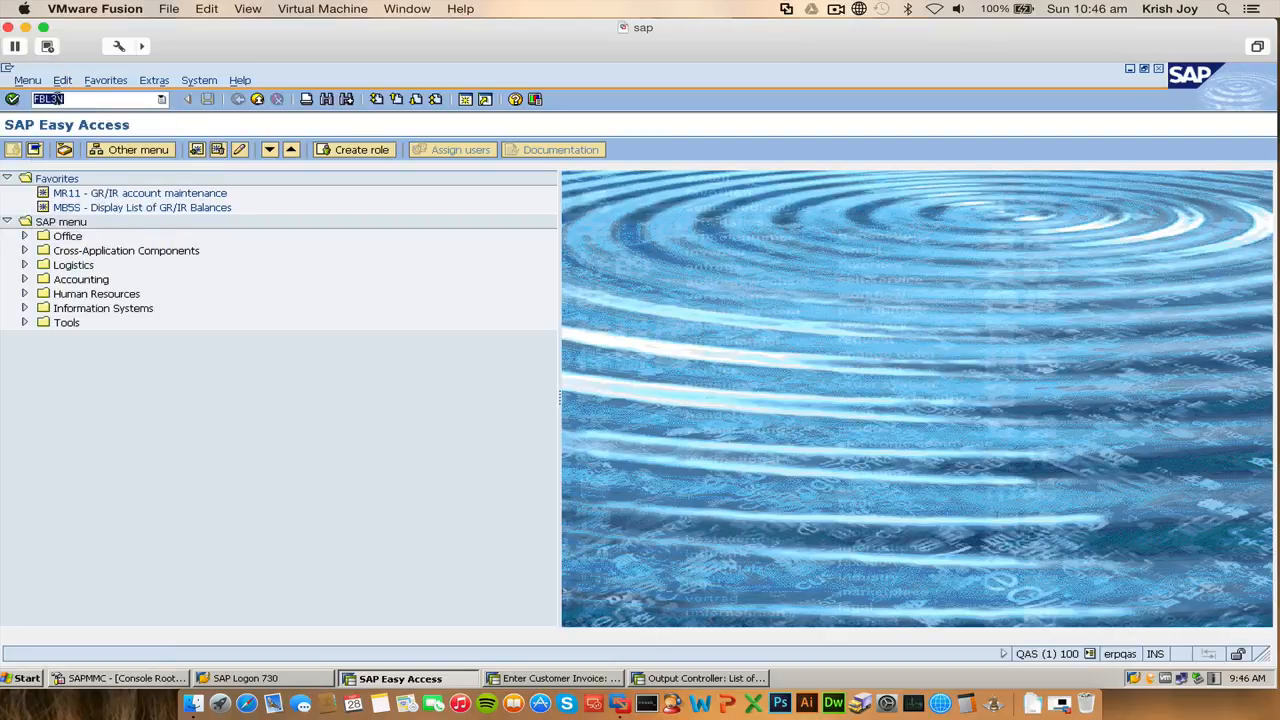
{"action": "left_click", "coordinate": [60, 99]}
{"action": "key", "text": "Return"}
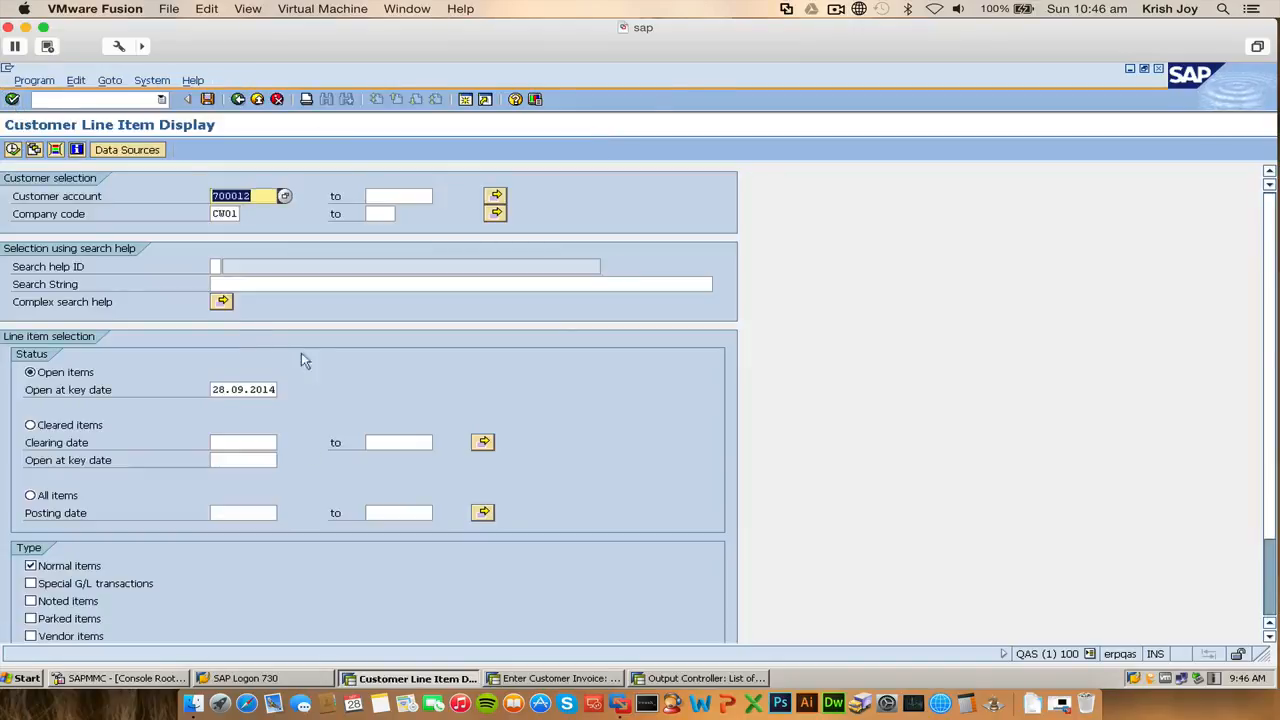
- Run the customer line item display for company code CW01, first for open items and again for all items
{"action": "left_click", "coordinate": [13, 150]}
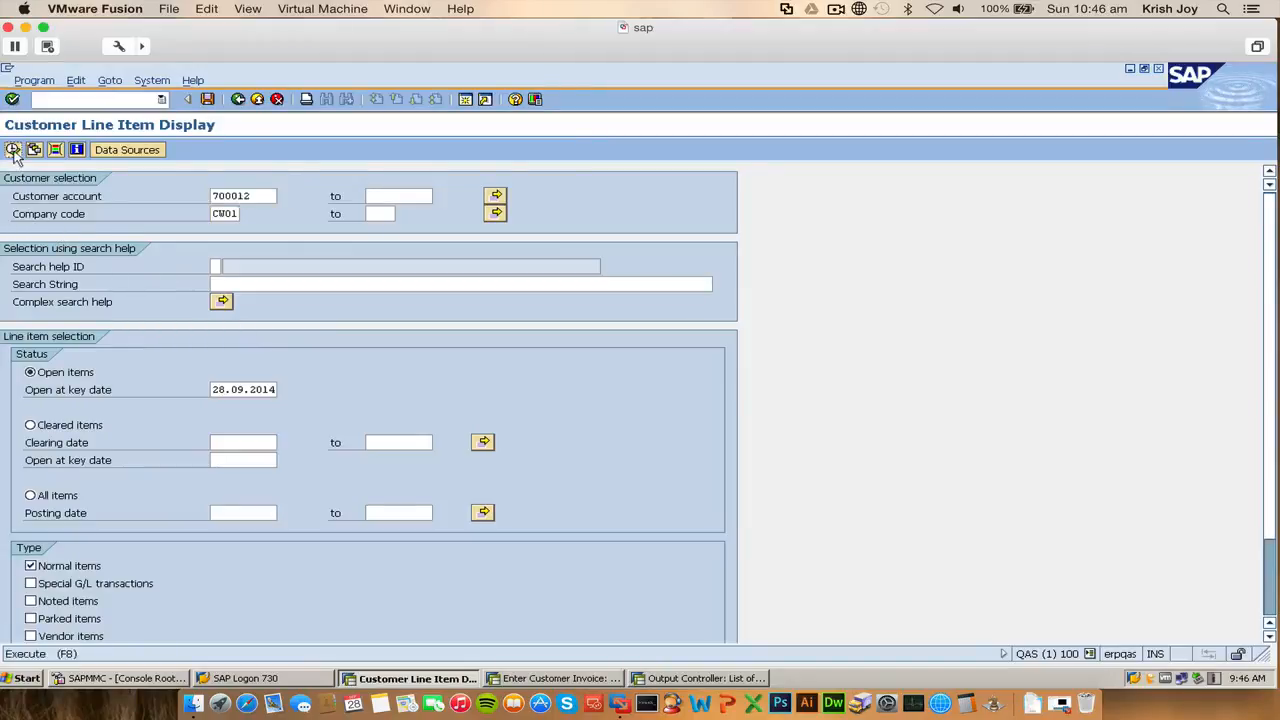
{"action": "left_click", "coordinate": [13, 150]}
{"action": "left_click", "coordinate": [42, 497]}
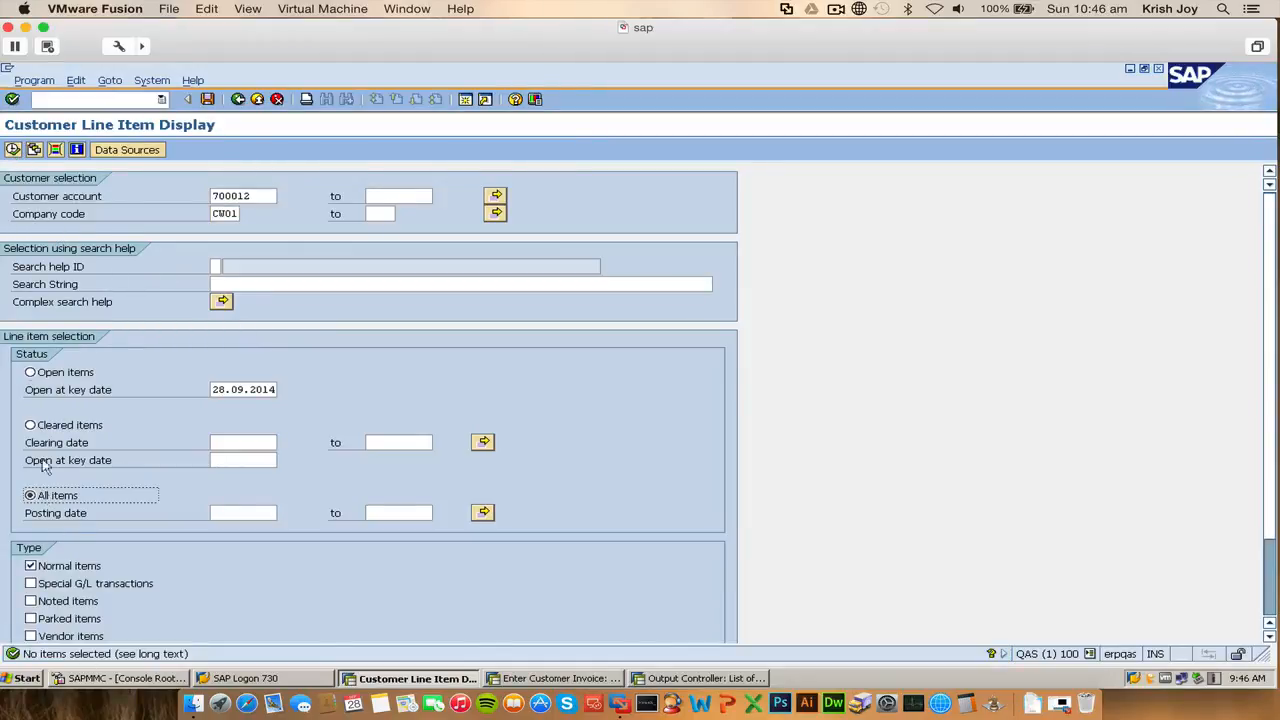
{"action": "left_click", "coordinate": [13, 150]}
{"action": "left_click", "coordinate": [13, 150]}
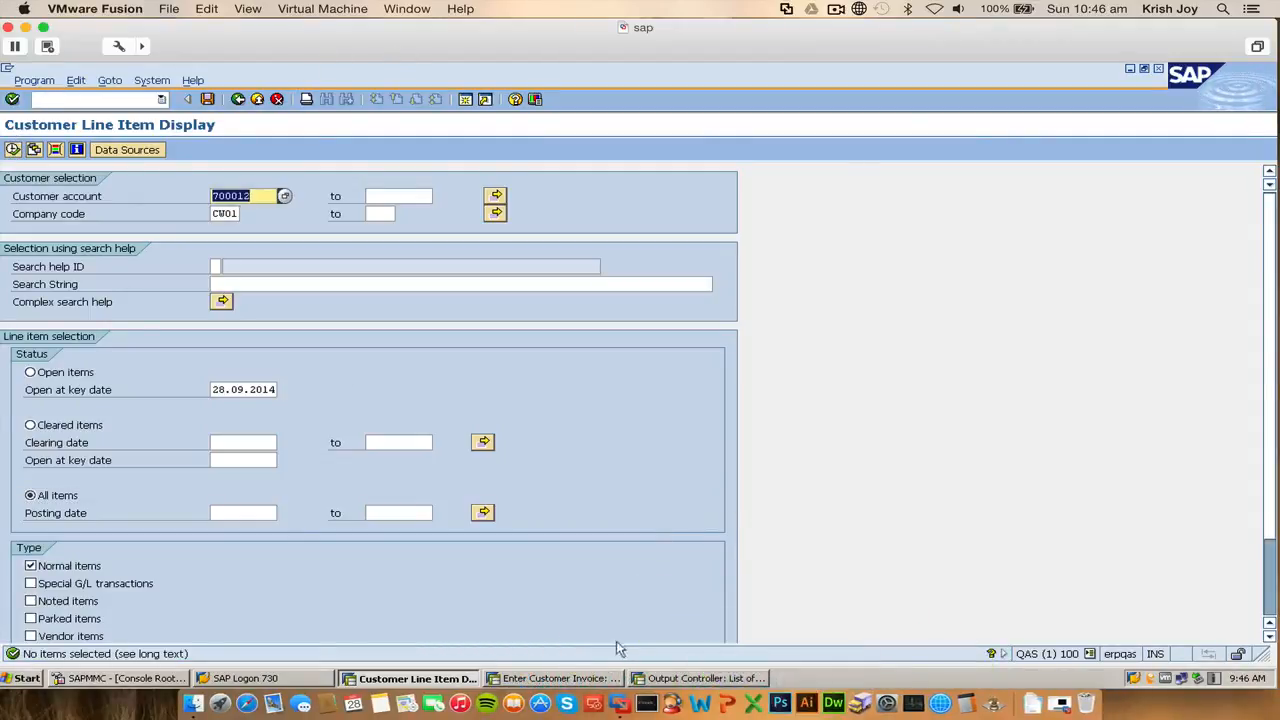
- In the customer invoice session for CW01, enter the customer number and set the invoice date to 28.09.2014
{"action": "left_click", "coordinate": [575, 680]}
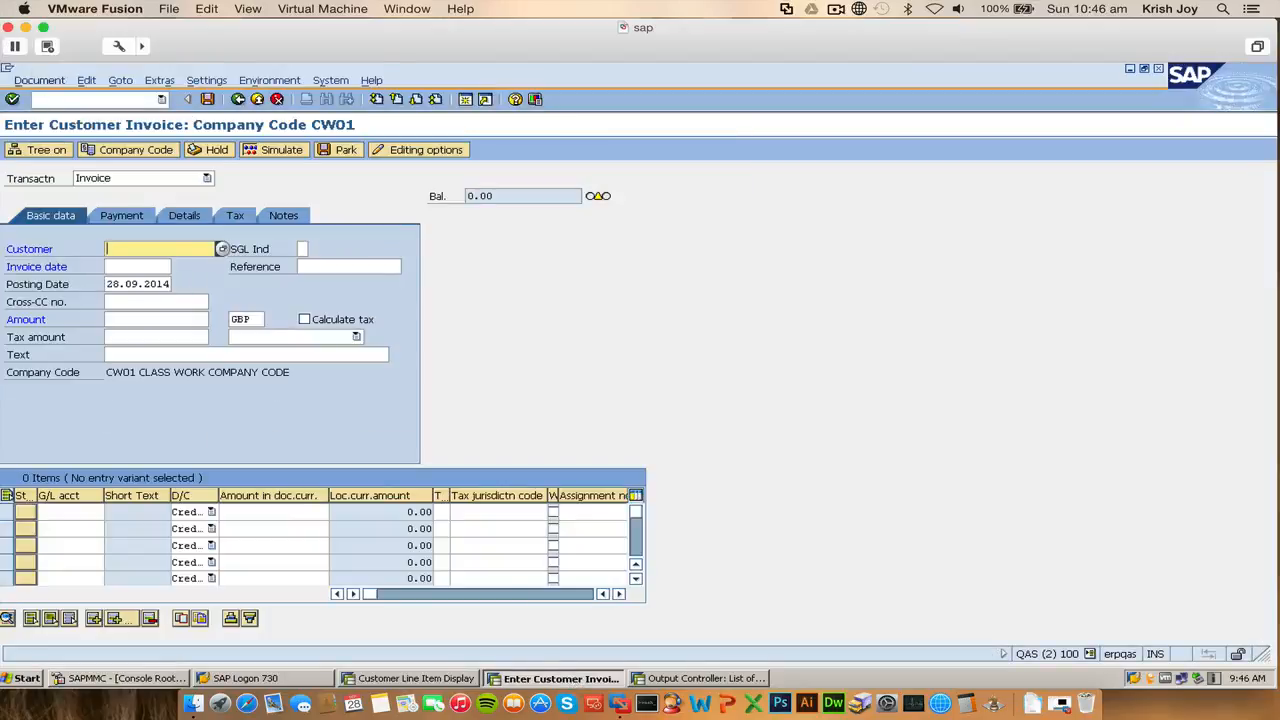
{"action": "left_click", "coordinate": [180, 248]}
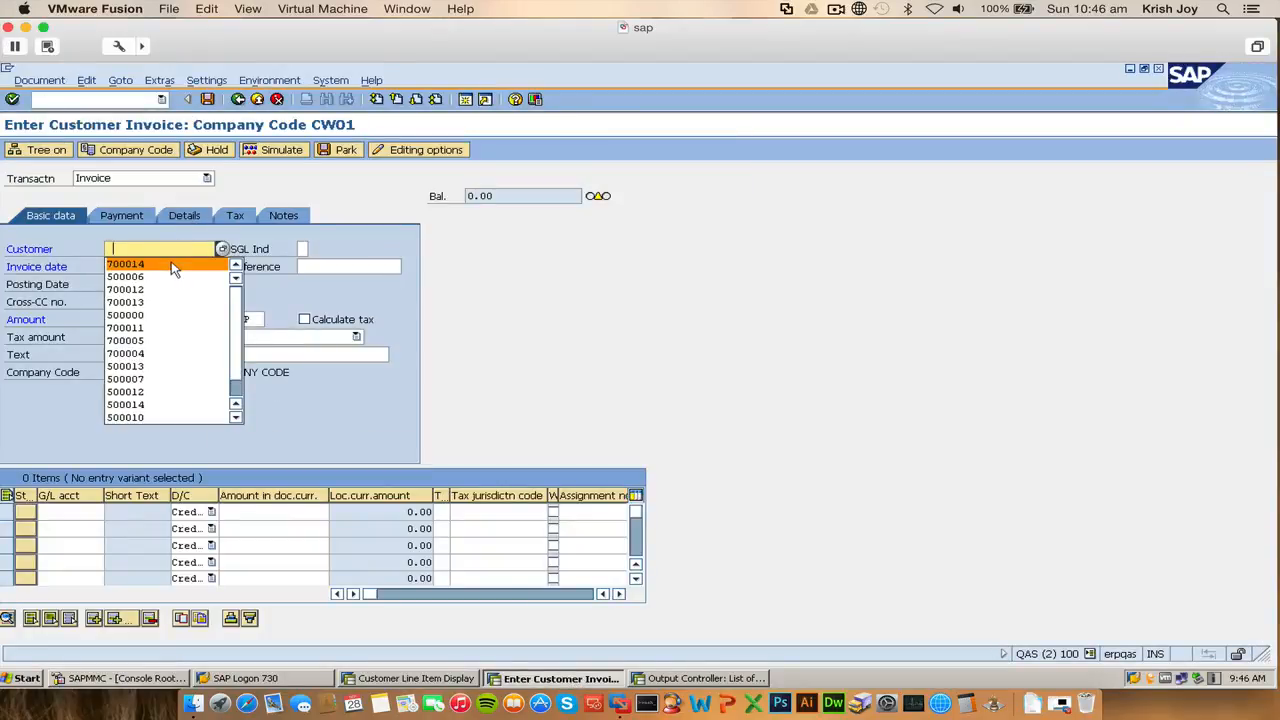
{"action": "left_click", "coordinate": [171, 263]}
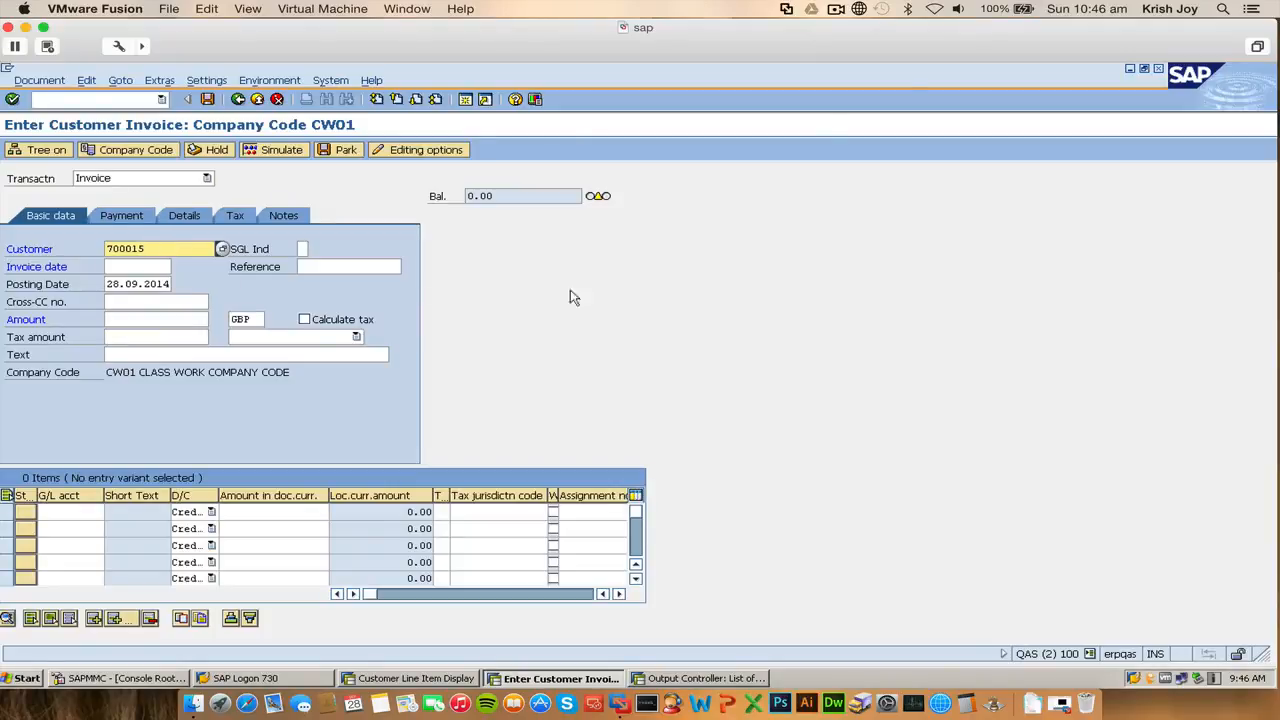
{"action": "left_click", "coordinate": [148, 264]}
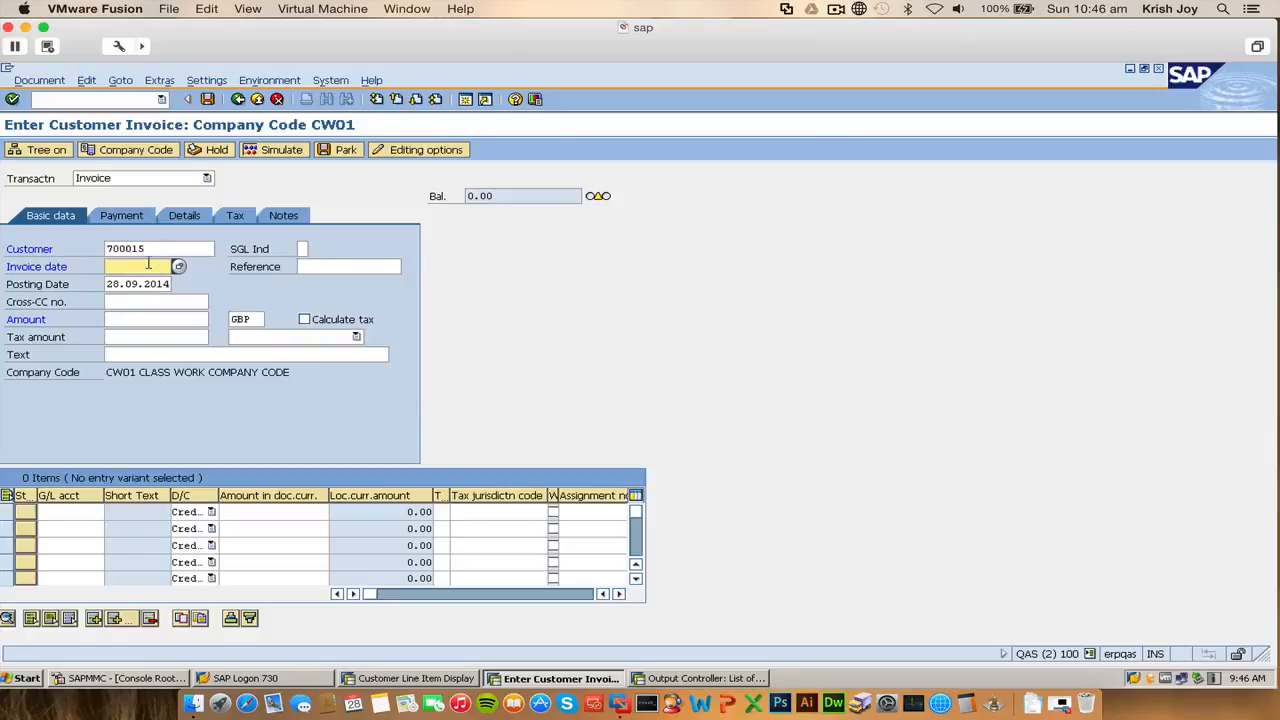
{"action": "left_click", "coordinate": [178, 266]}
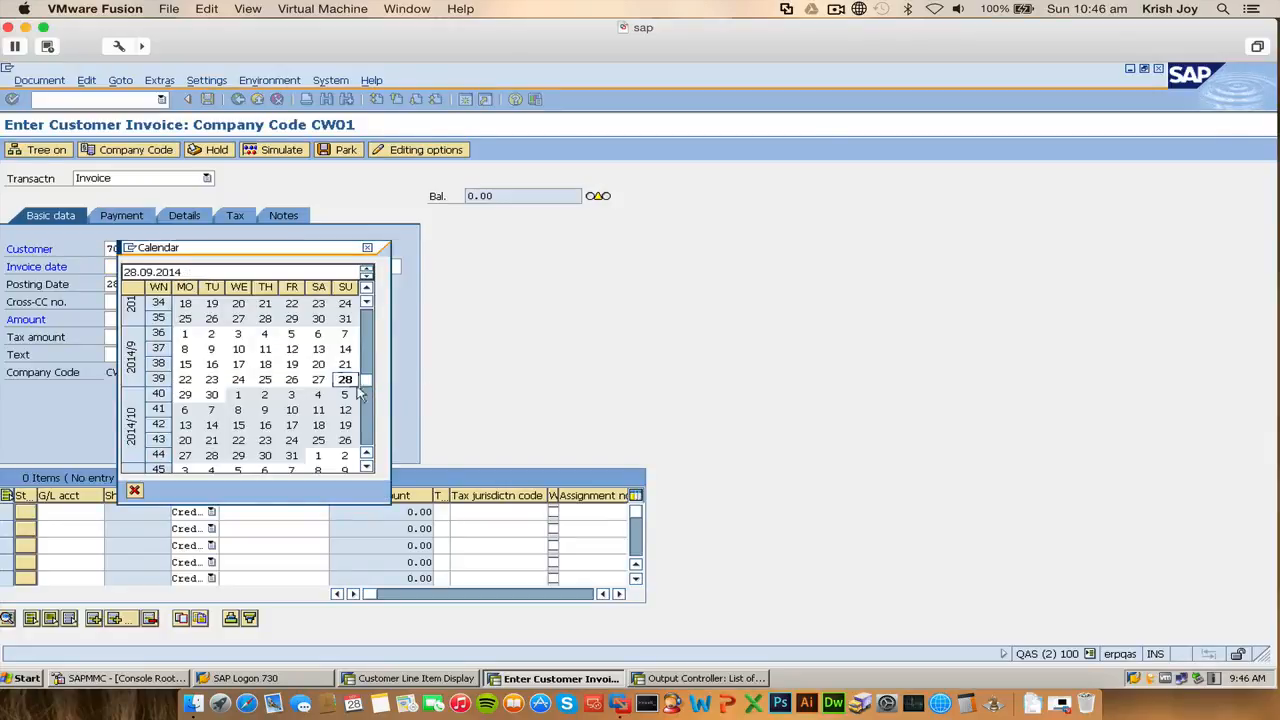
{"action": "double_click", "coordinate": [339, 378]}
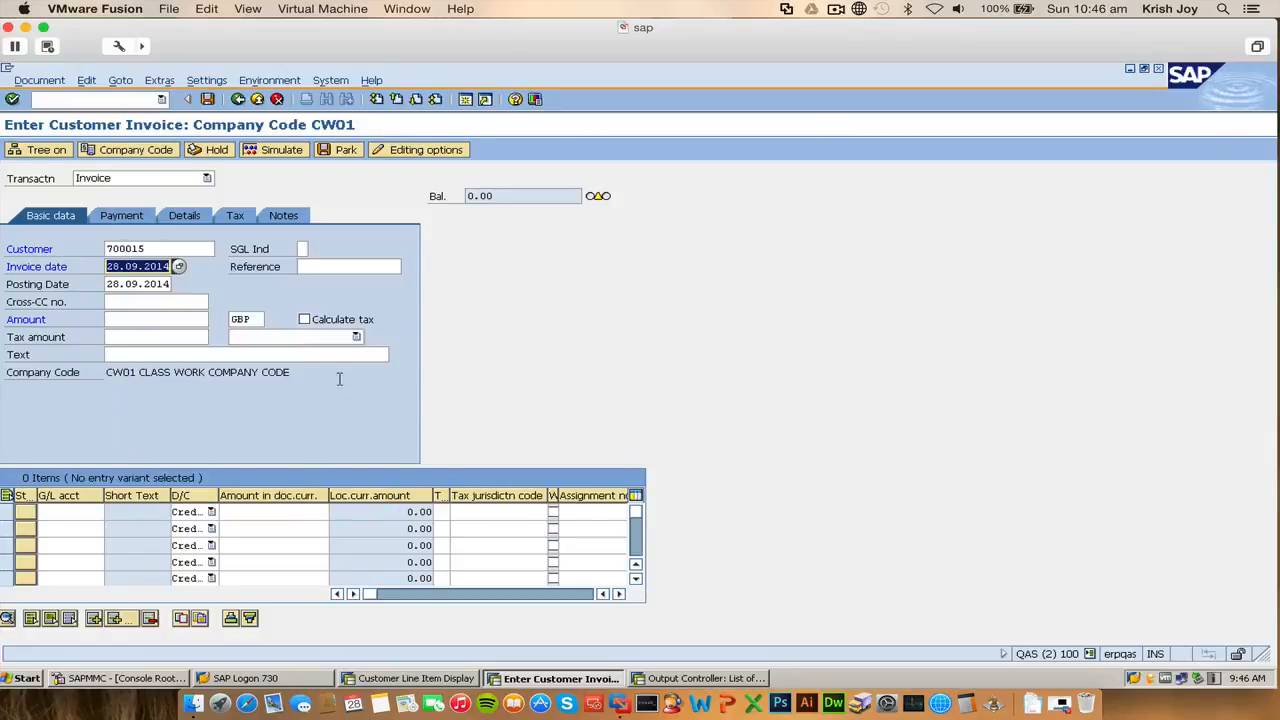
- Set the invoice amount to 100 GBP and select tax code A0 (Exempt from output VAT)
{"action": "left_click", "coordinate": [169, 321]}
{"action": "type", "text": "100"}
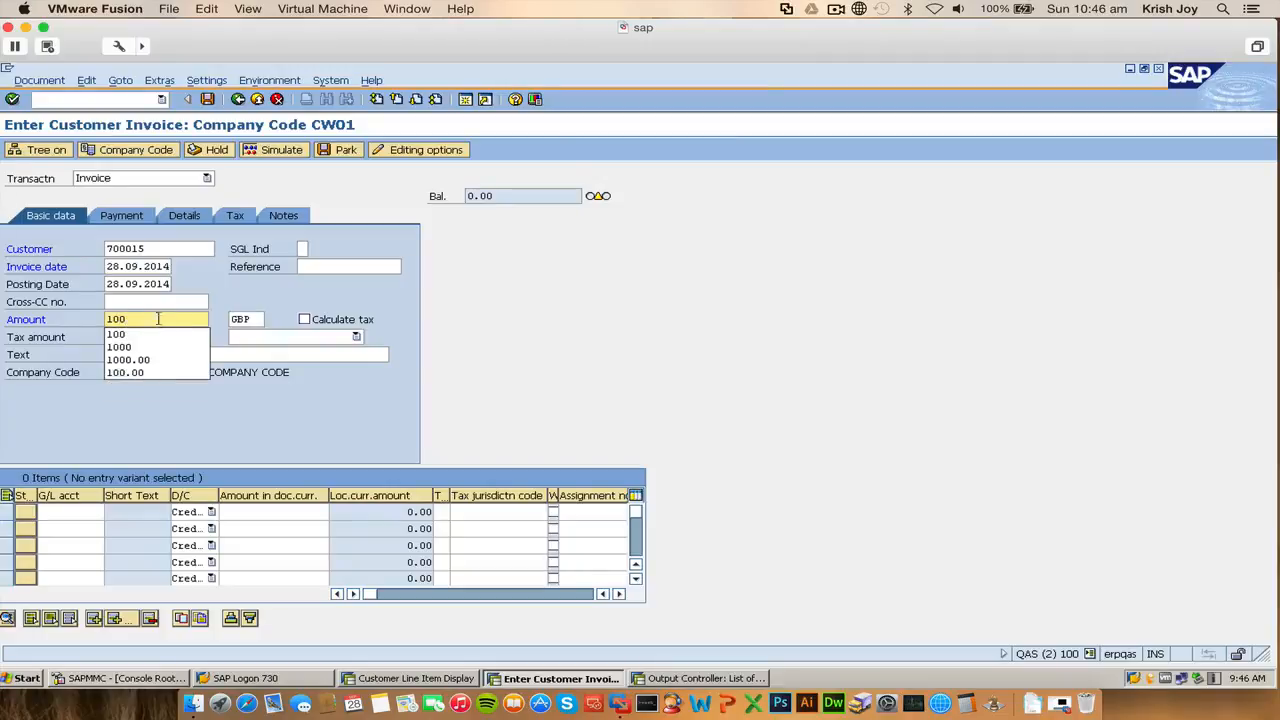
{"action": "key", "text": "Escape"}
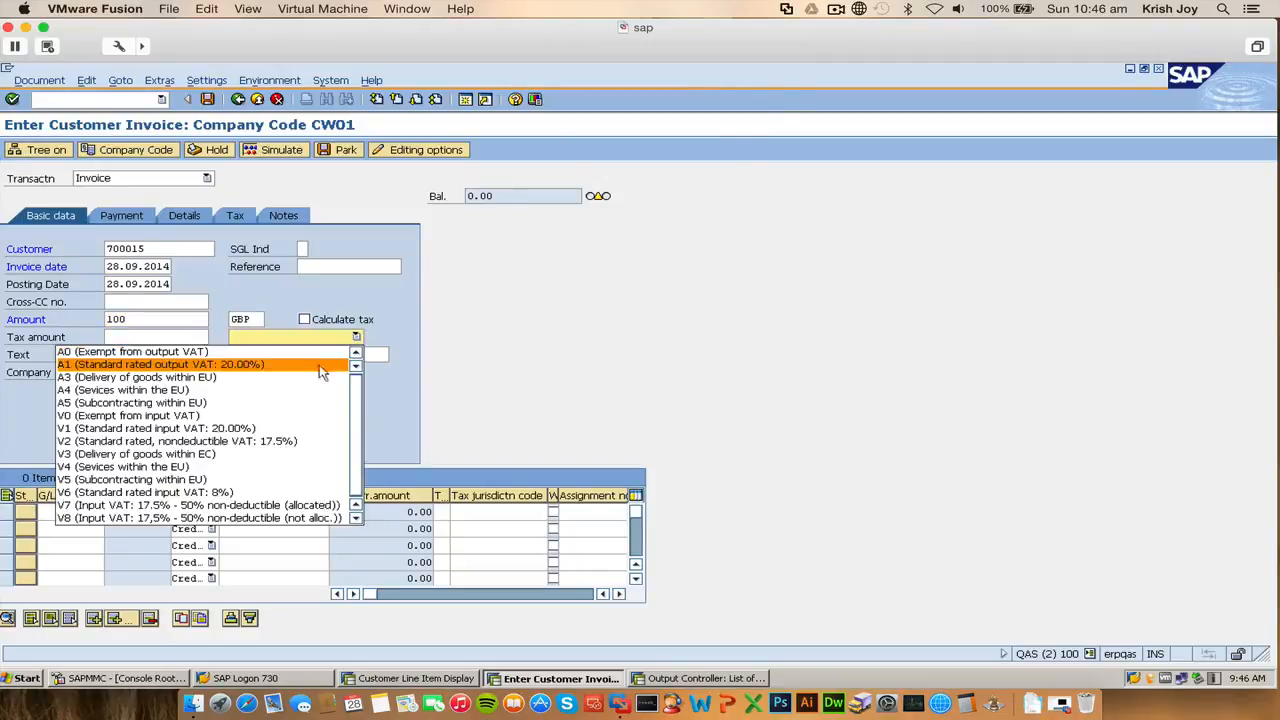
{"action": "left_click", "coordinate": [228, 351]}
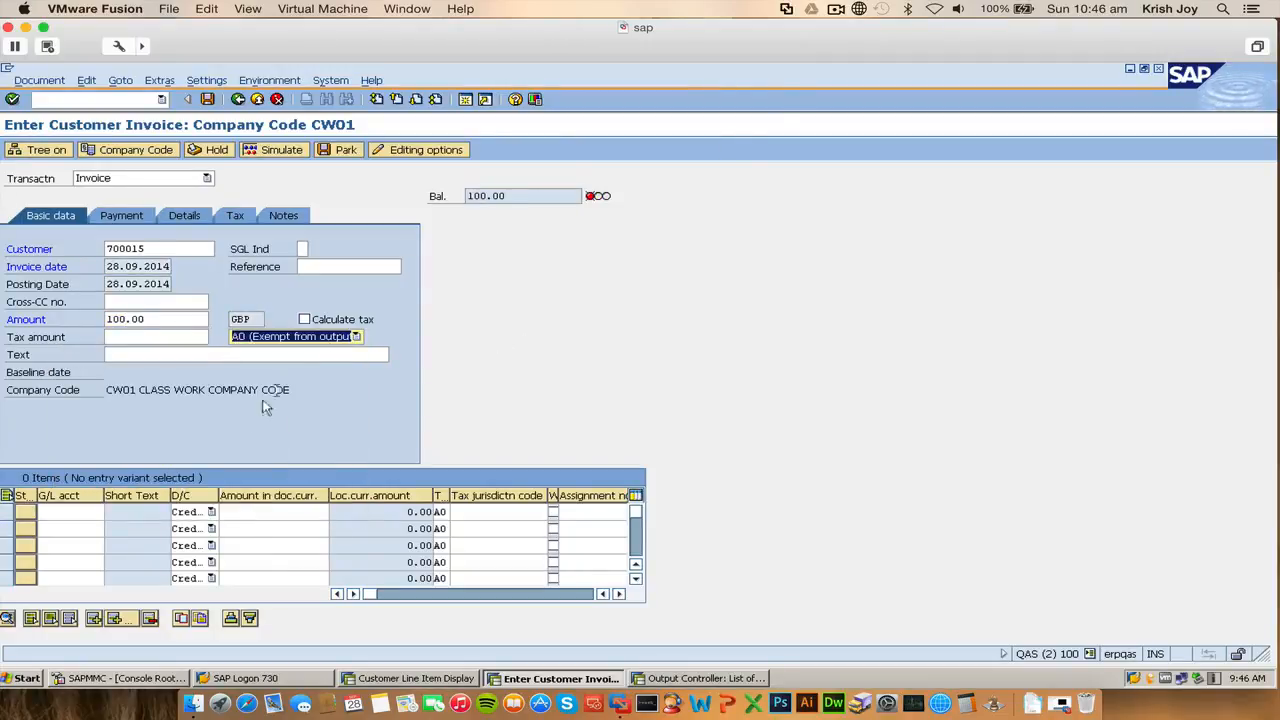
- Add a credit line item of 100 to the invoice using the G/L account named Stationary Account
{"action": "left_click", "coordinate": [100, 513]}
{"action": "key", "text": "F4"}
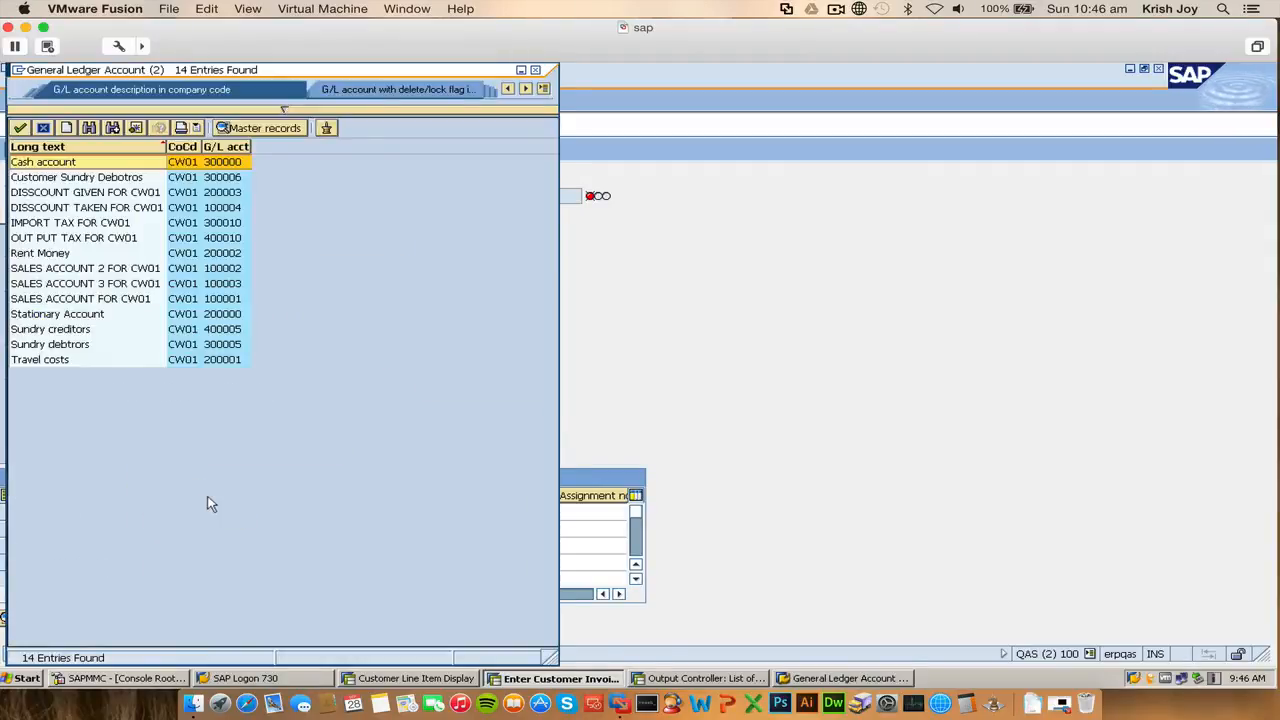
{"action": "left_click", "coordinate": [192, 299]}
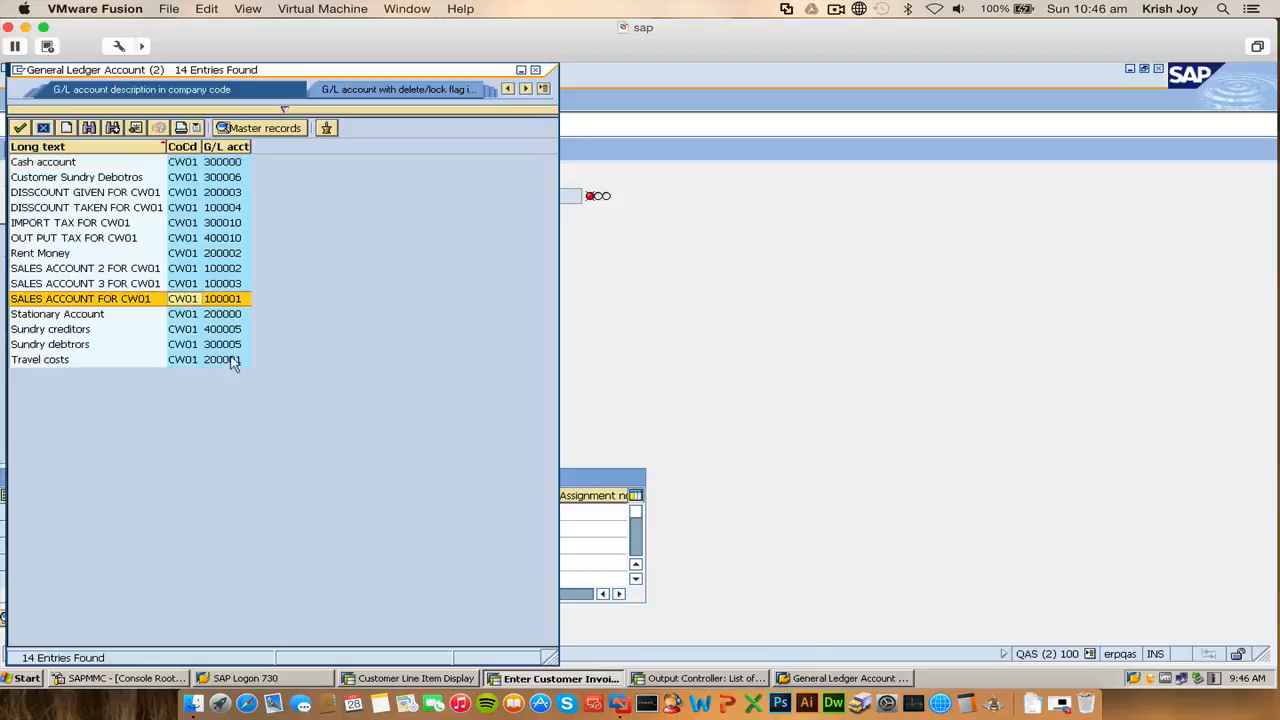
{"action": "left_click", "coordinate": [160, 318]}
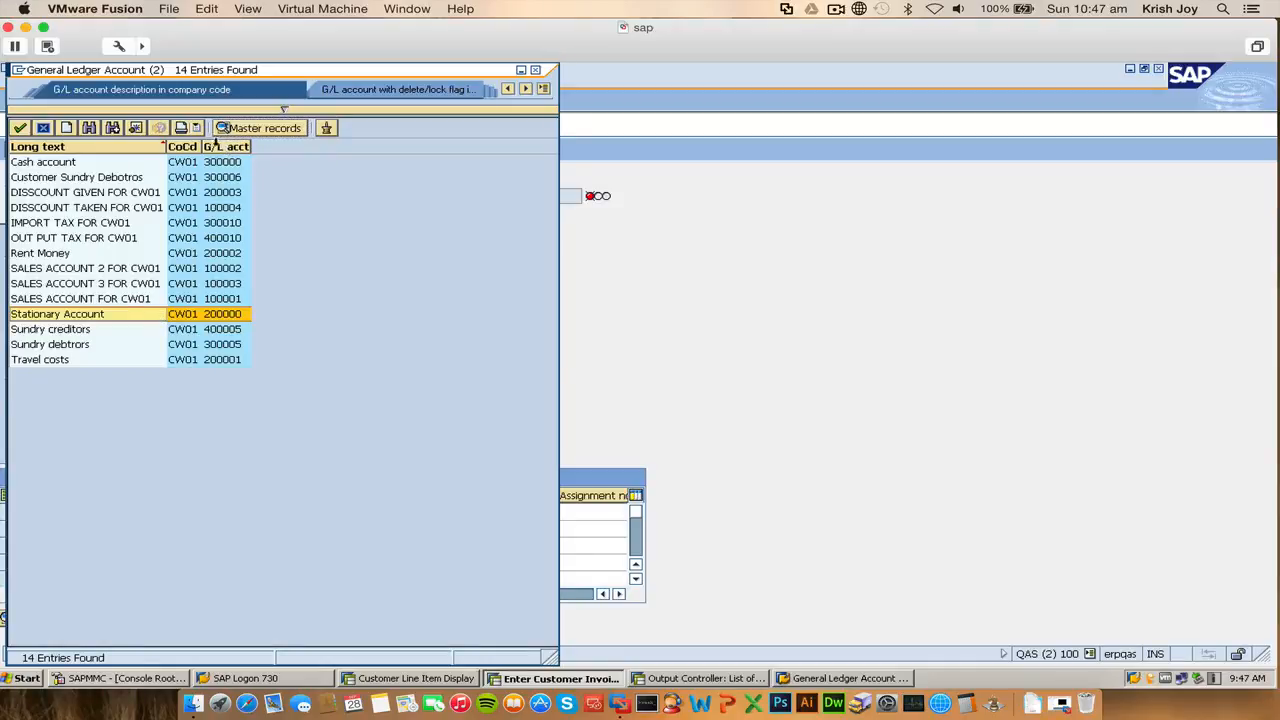
{"action": "double_click", "coordinate": [157, 316]}
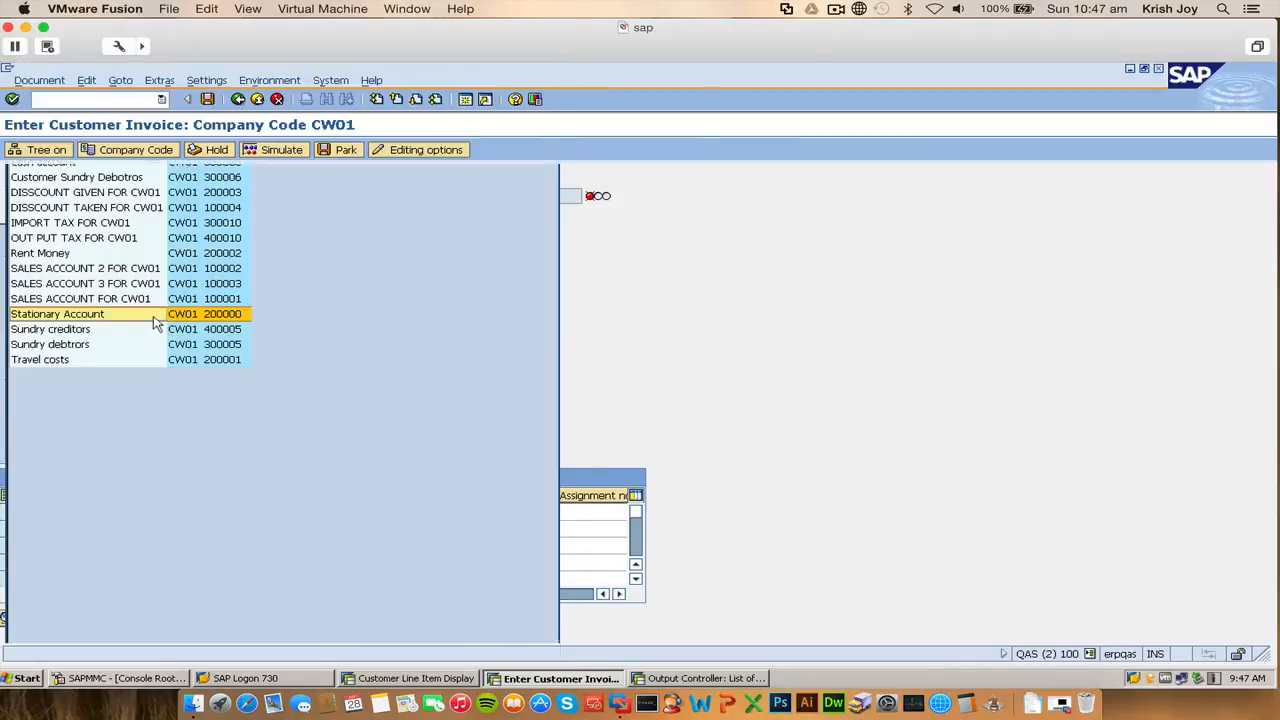
{"action": "left_click", "coordinate": [248, 510]}
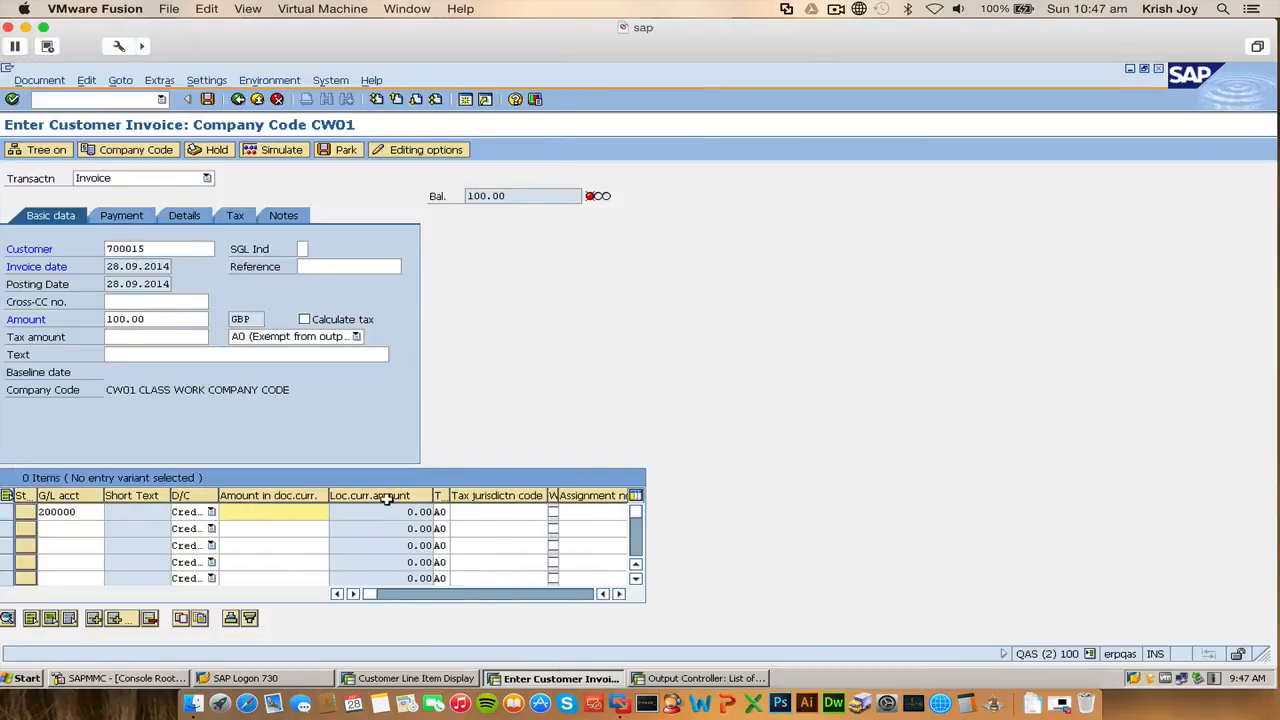
{"action": "type", "text": "100"}
{"action": "left_click", "coordinate": [351, 515]}
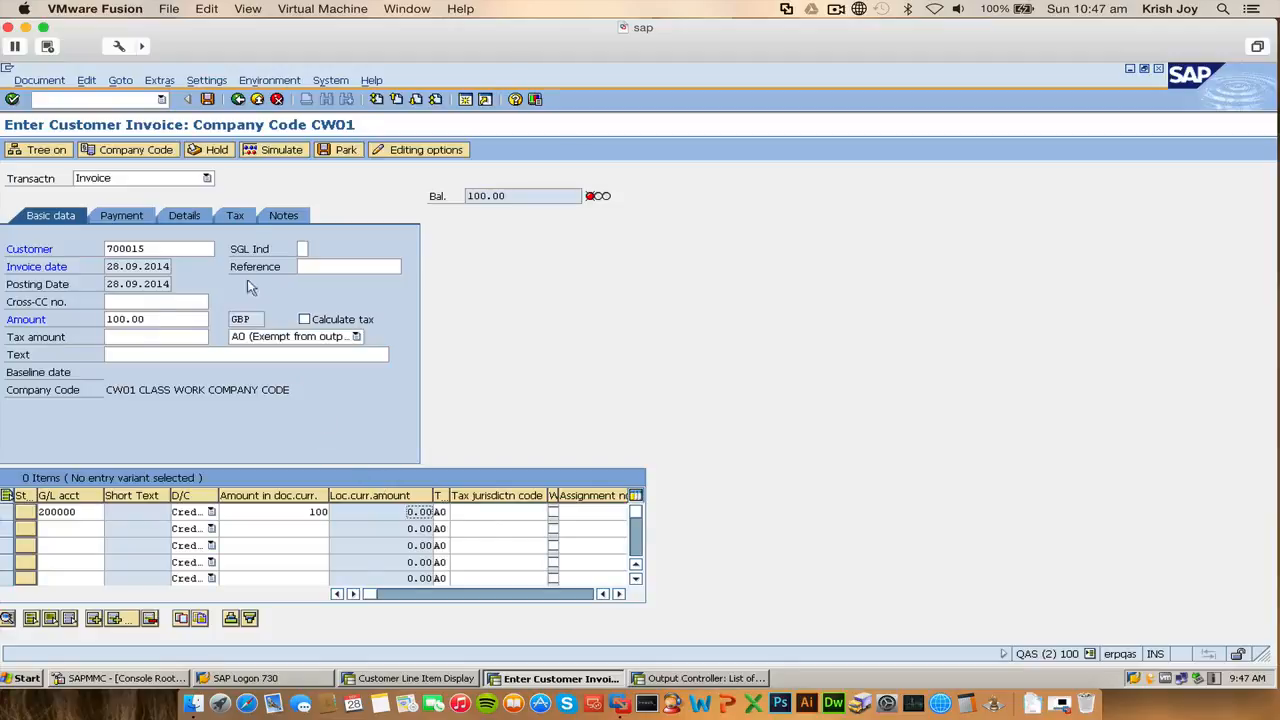
- Simulate the invoice, change the last digit of the customer number to 4, and repeat the simulation
{"action": "left_click", "coordinate": [274, 152]}
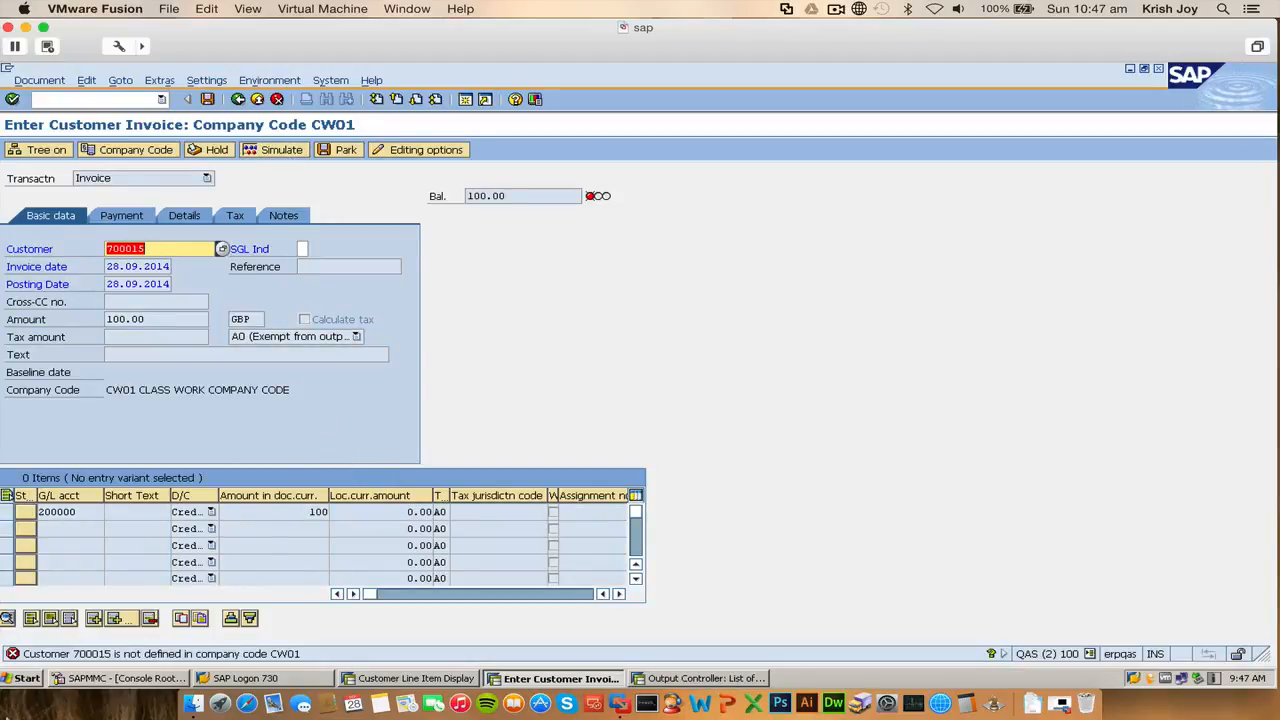
{"action": "left_click", "coordinate": [194, 250]}
{"action": "key", "text": "BackSpace"}
{"action": "type", "text": "4"}
{"action": "left_click", "coordinate": [272, 151]}
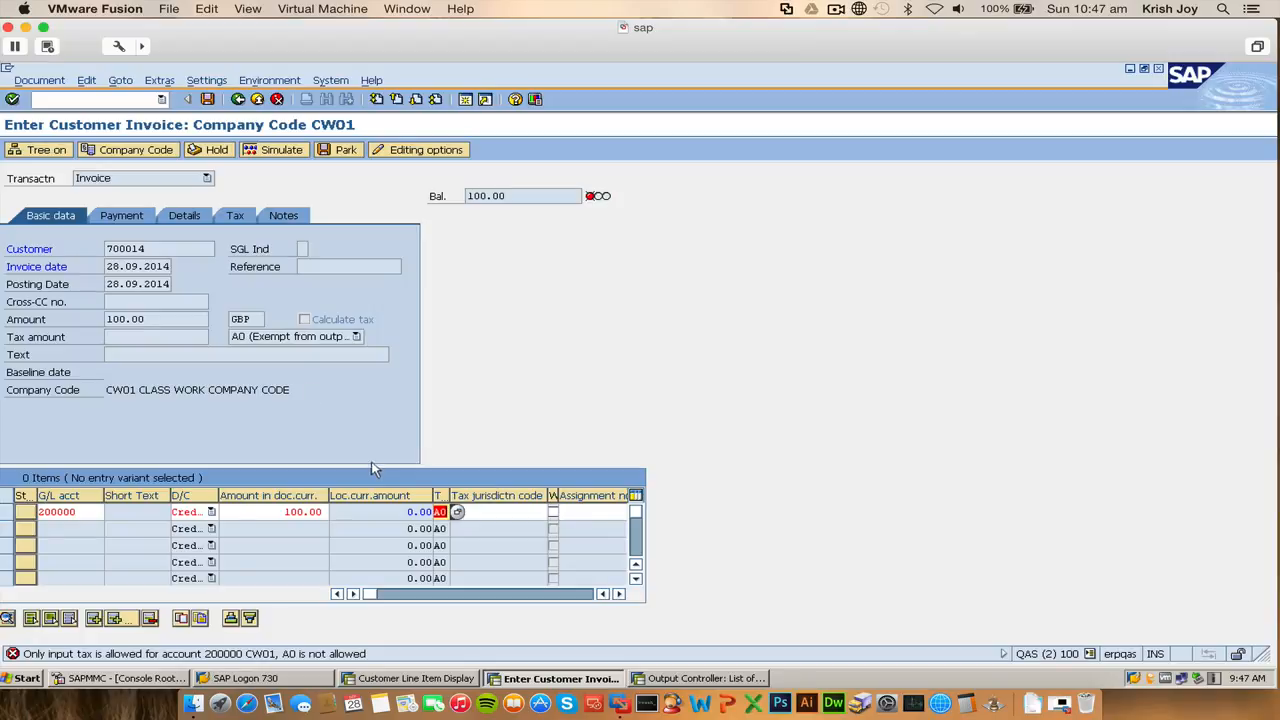
- Repeat the invoice simulation with the A0 tax code and look over the accounting editing options
{"action": "left_click", "coordinate": [356, 336]}
{"action": "key", "text": "Escape"}
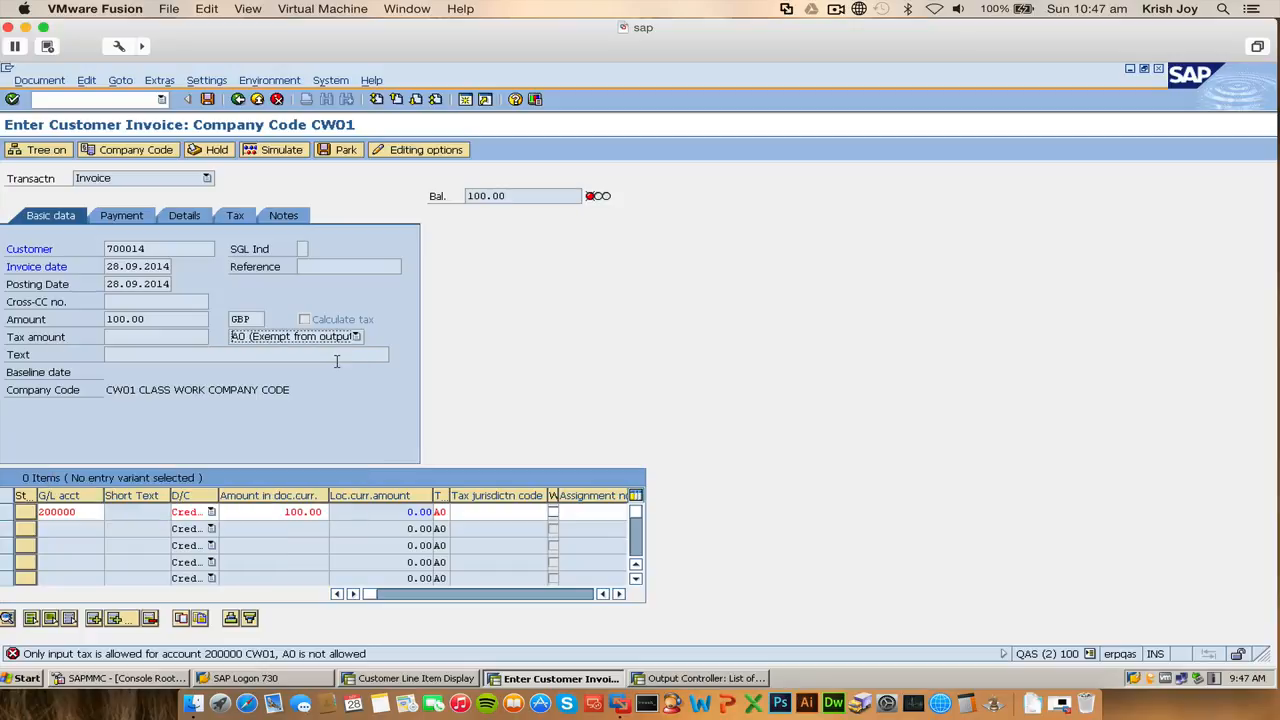
{"action": "left_click", "coordinate": [279, 157]}
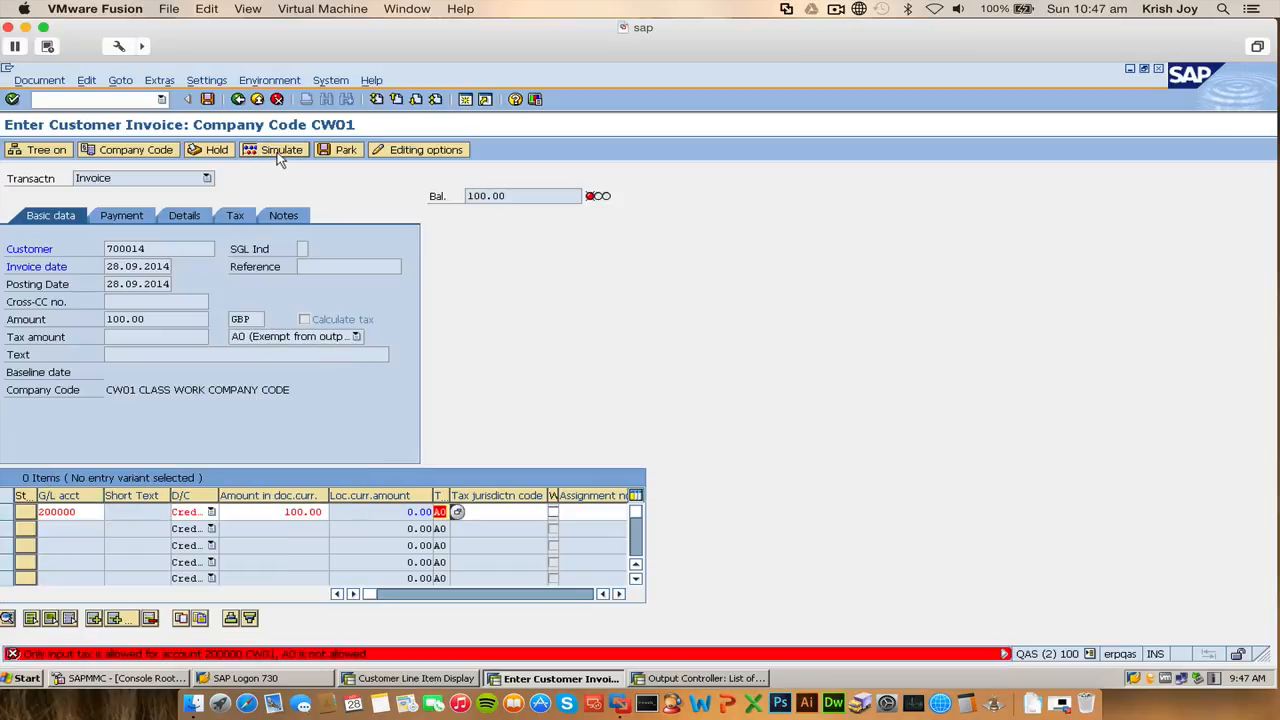
{"action": "left_click", "coordinate": [420, 149]}
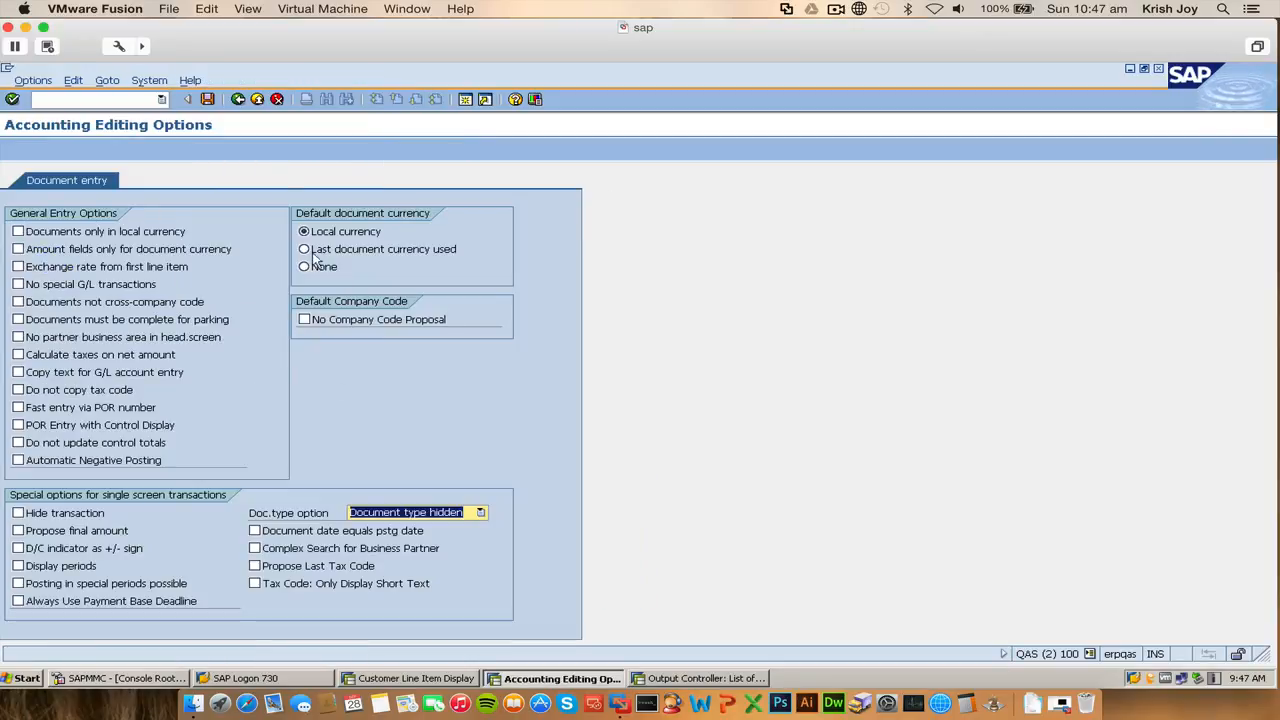
{"action": "left_click", "coordinate": [238, 99]}
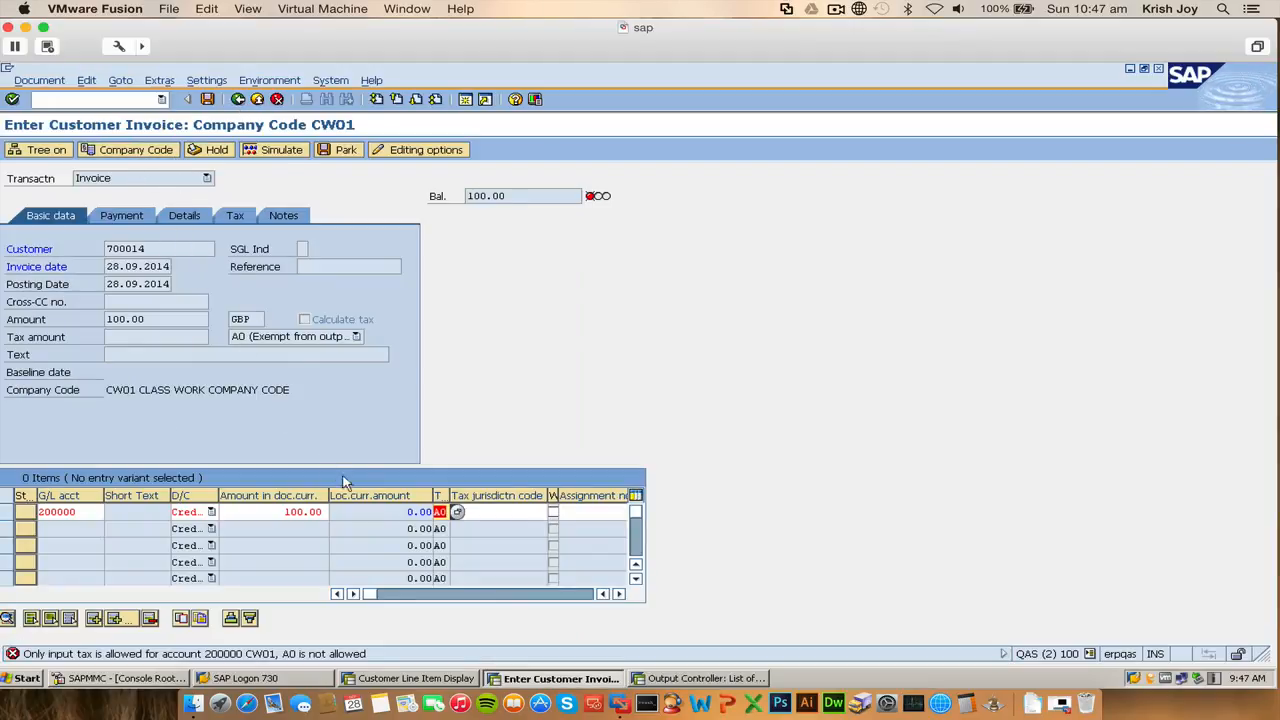
- Try tax code A1 (Standard rated output VAT: 20.00%) on the Stationary Account line item and simulate the invoice
{"action": "left_click", "coordinate": [441, 511]}
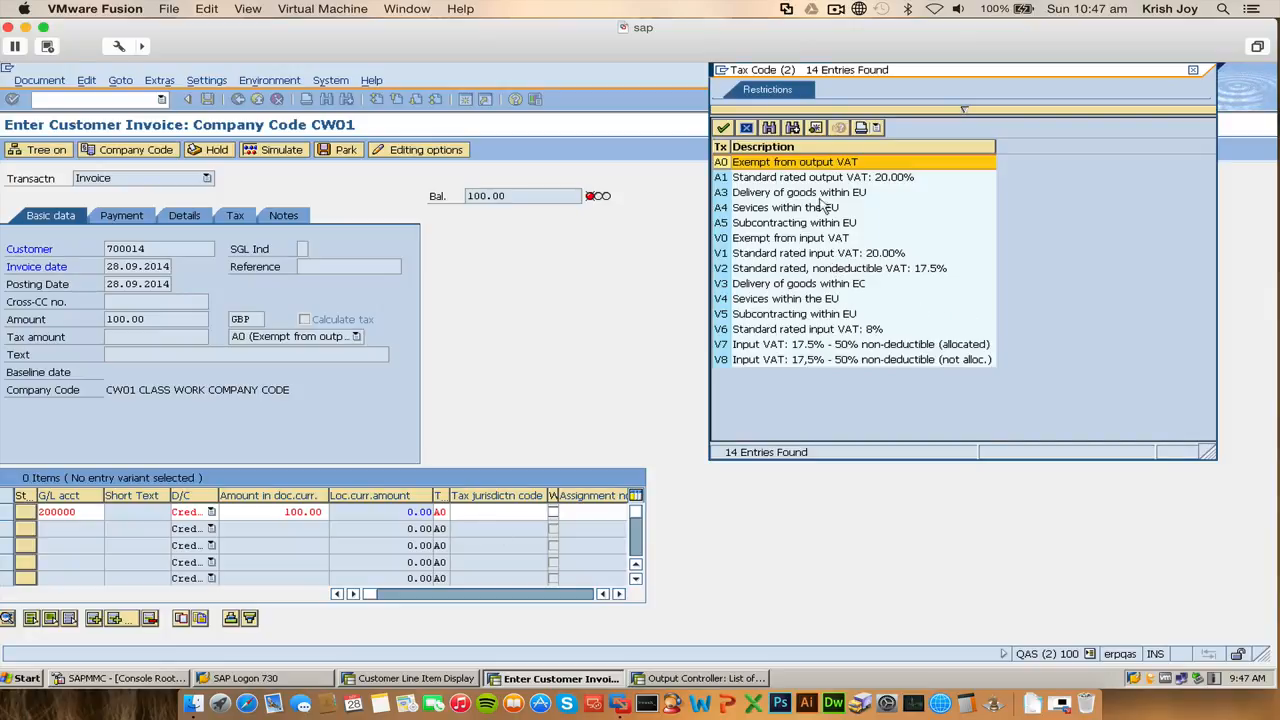
{"action": "left_click", "coordinate": [798, 255]}
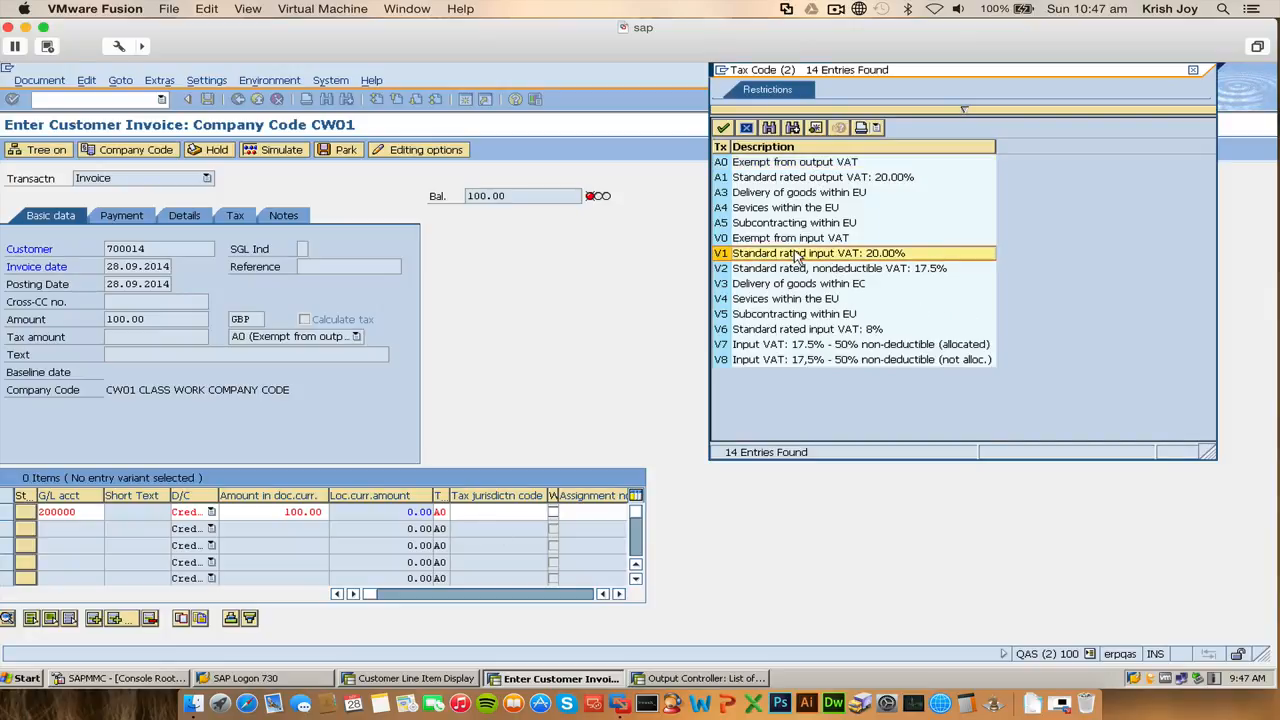
{"action": "double_click", "coordinate": [808, 180]}
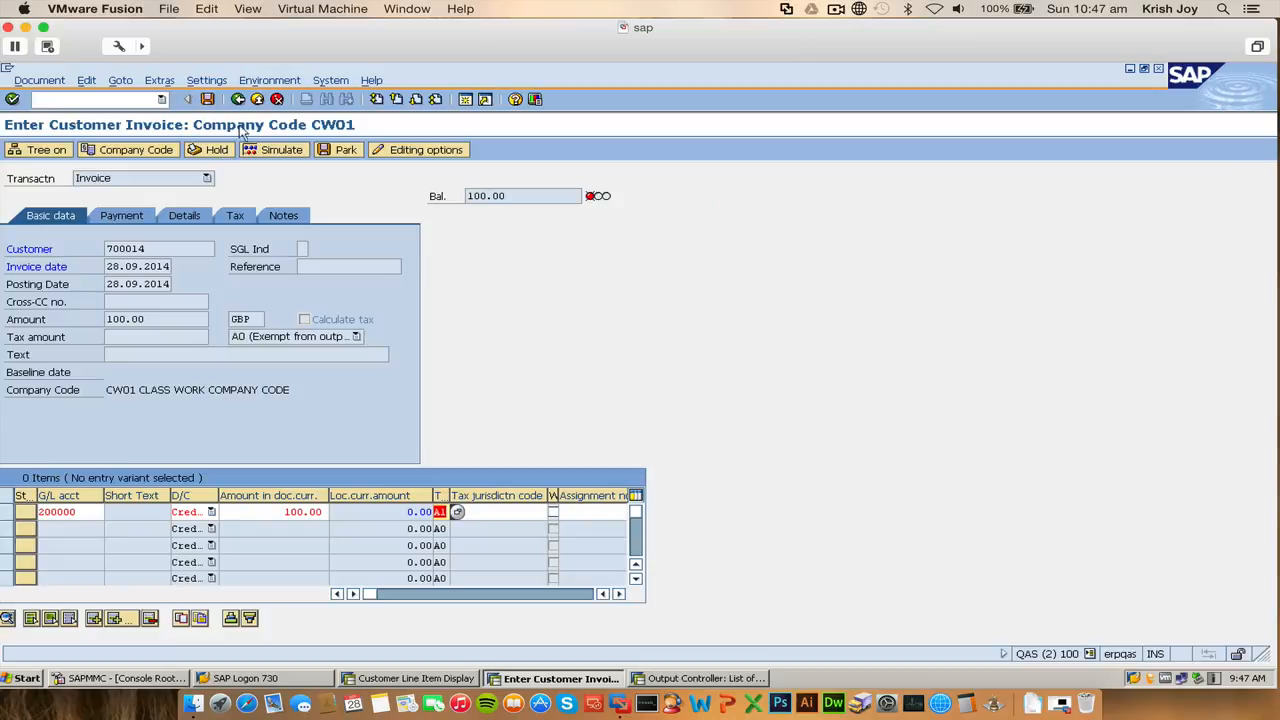
{"action": "left_click", "coordinate": [289, 150]}
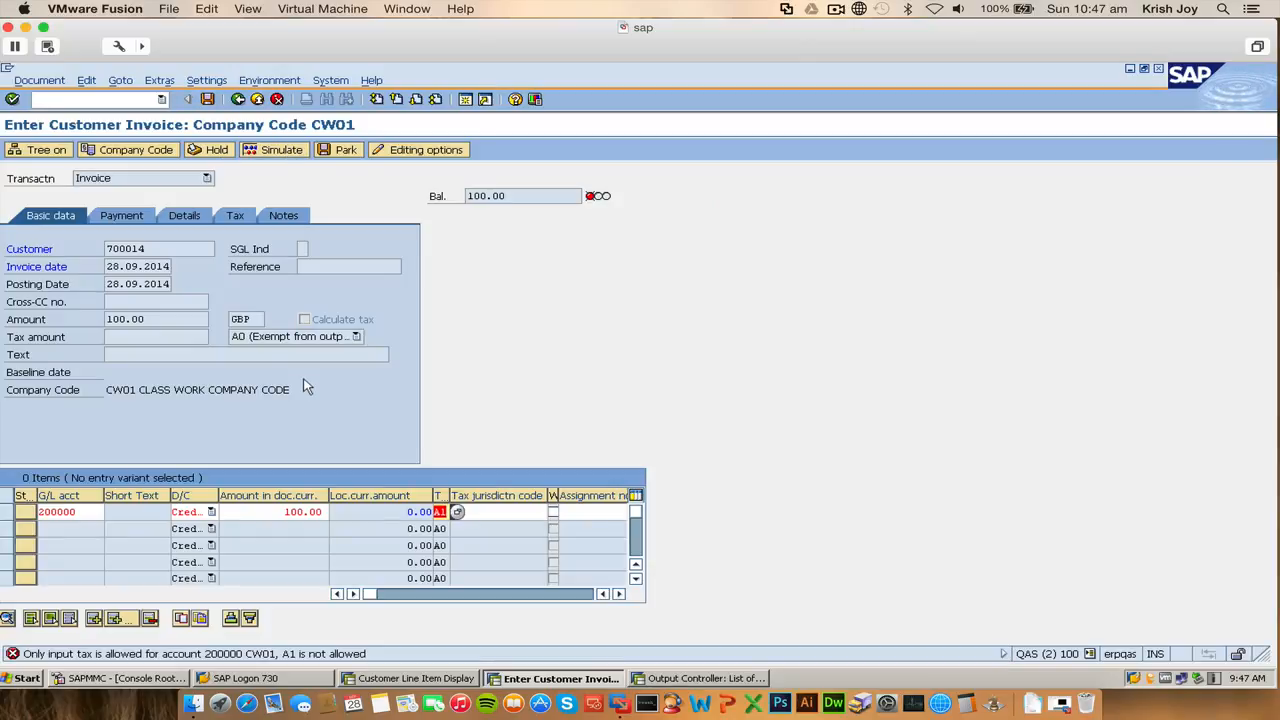
- Discard the data of the unposted customer invoice and return to an empty invoice form
{"action": "left_click", "coordinate": [240, 101]}
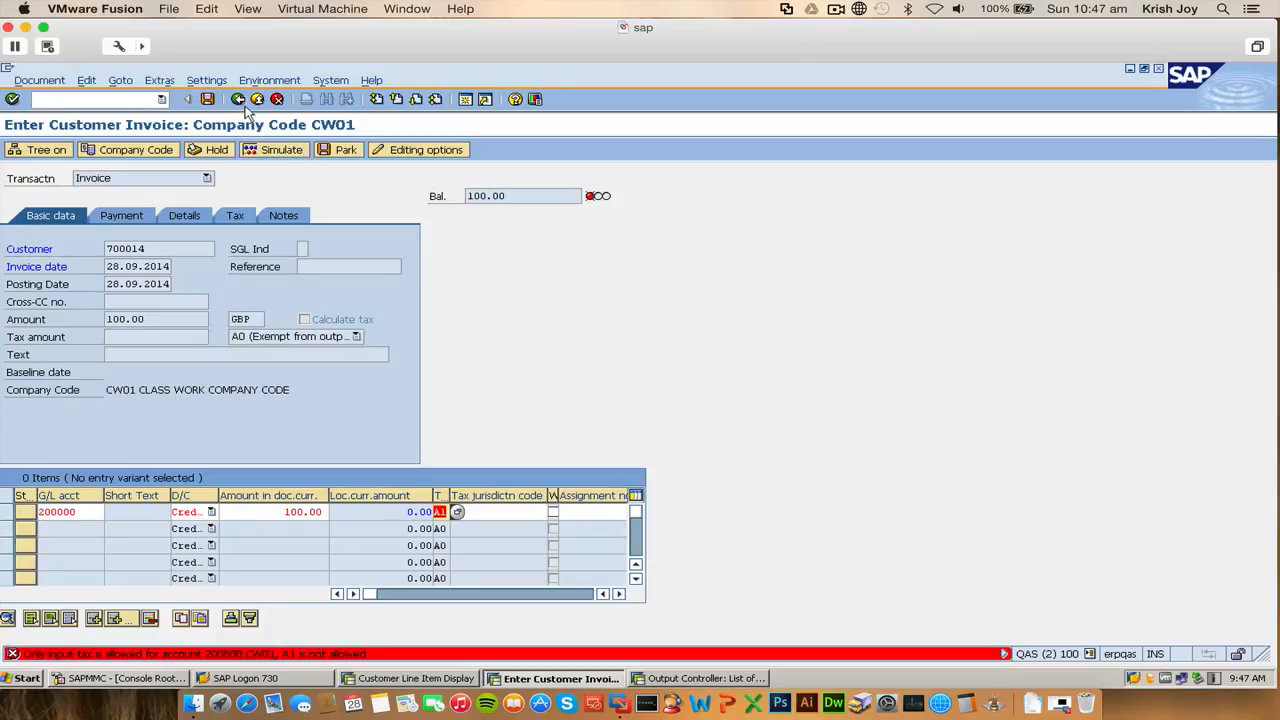
{"action": "left_click", "coordinate": [238, 100]}
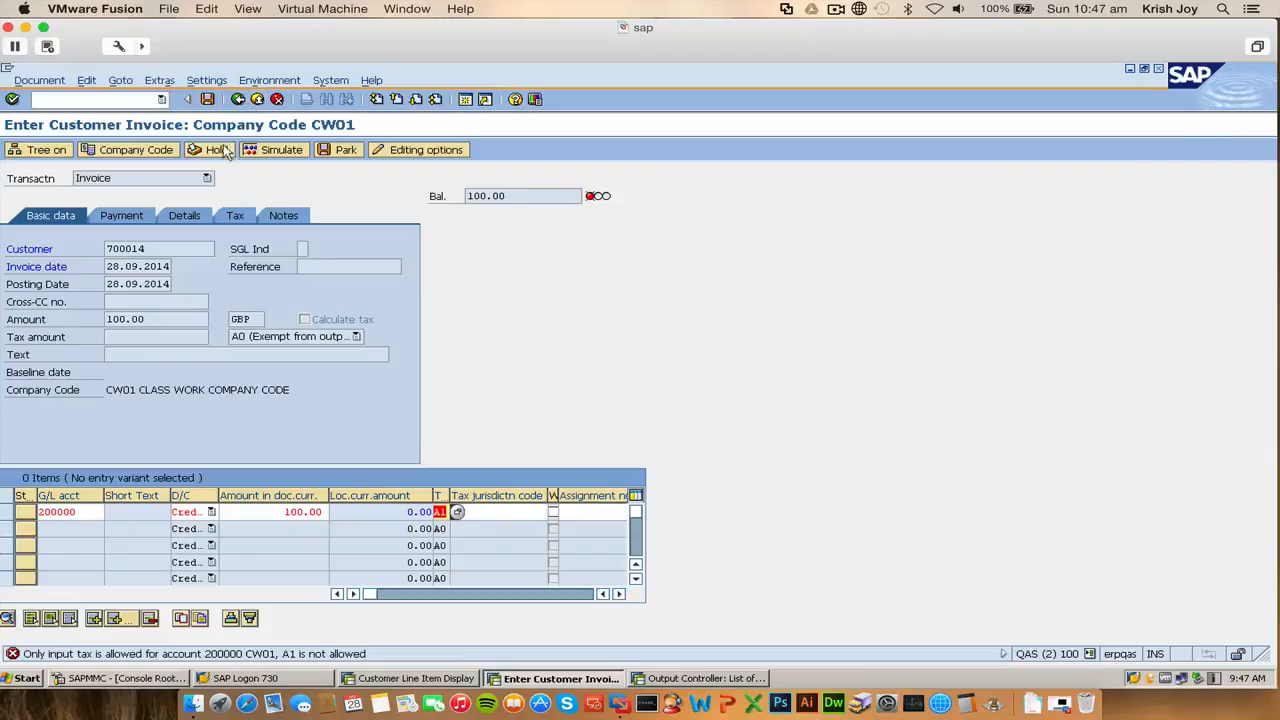
{"action": "left_click", "coordinate": [277, 99]}
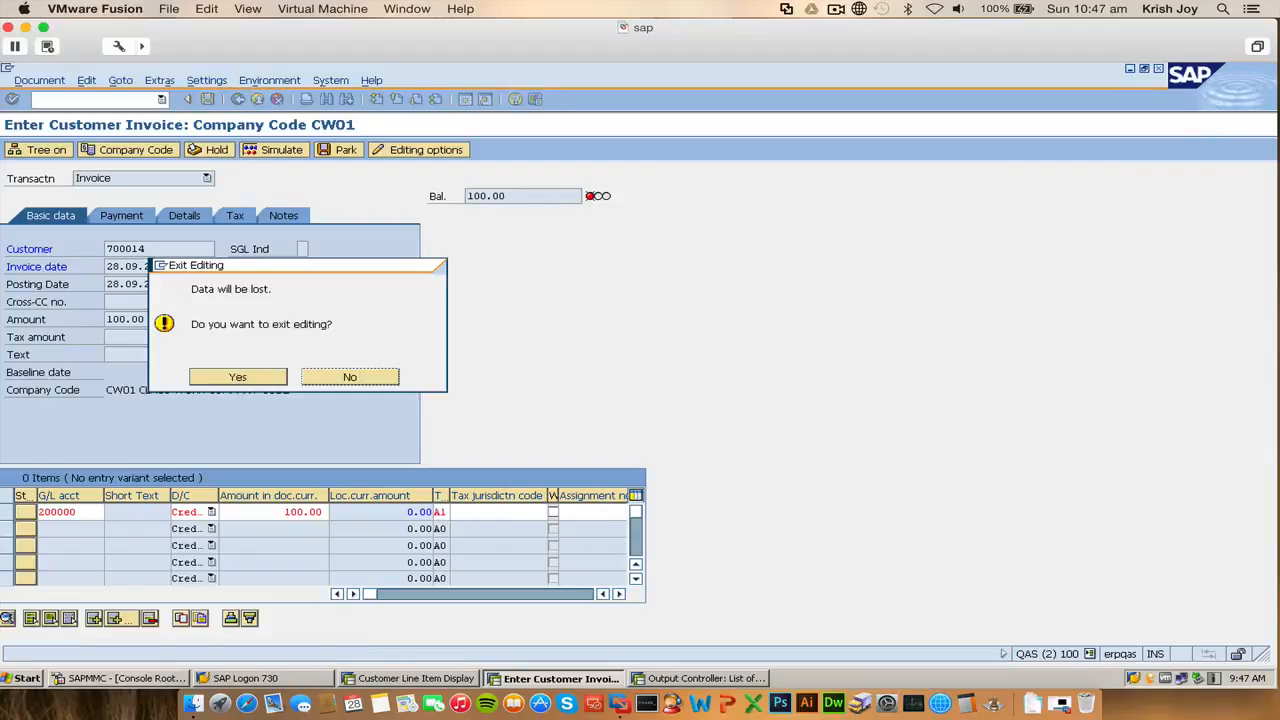
{"action": "left_click", "coordinate": [245, 376]}
- Search the customers of company code CW01 and select the same customer as in the discarded invoice
{"action": "left_click", "coordinate": [222, 249]}
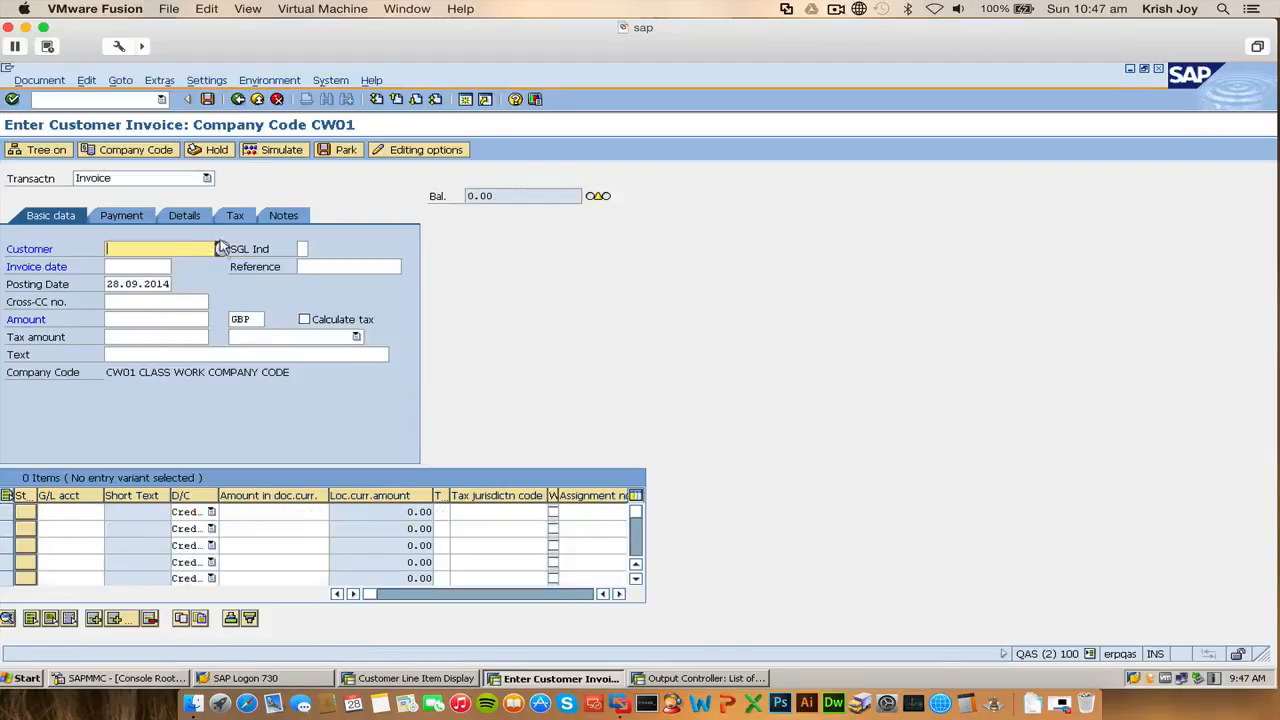
{"action": "left_click", "coordinate": [305, 432]}
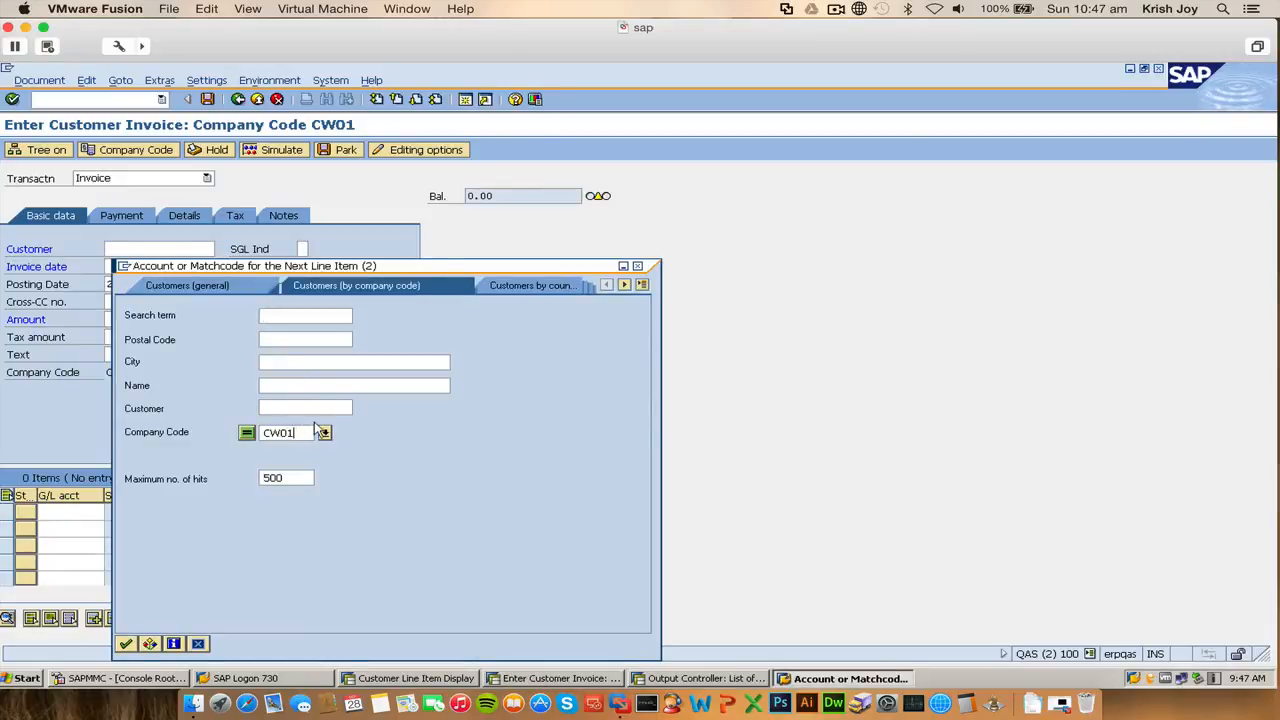
{"action": "key", "text": "Return"}
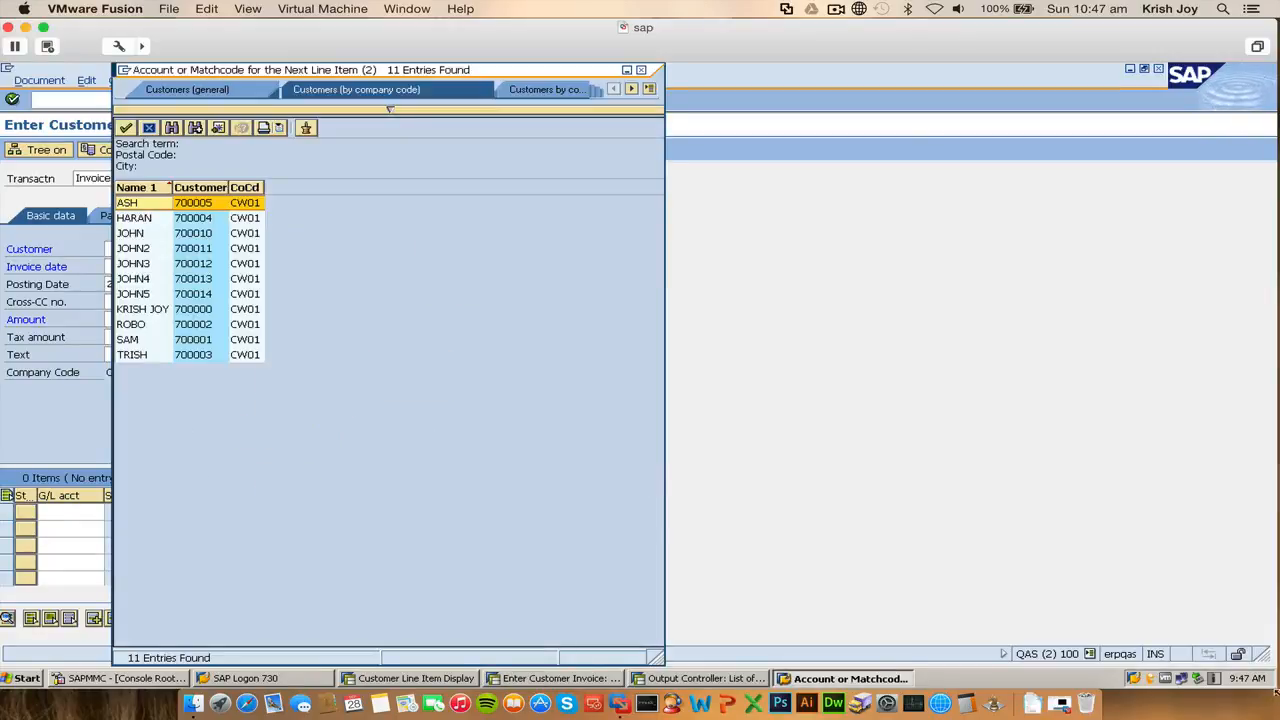
{"action": "left_click", "coordinate": [203, 297]}
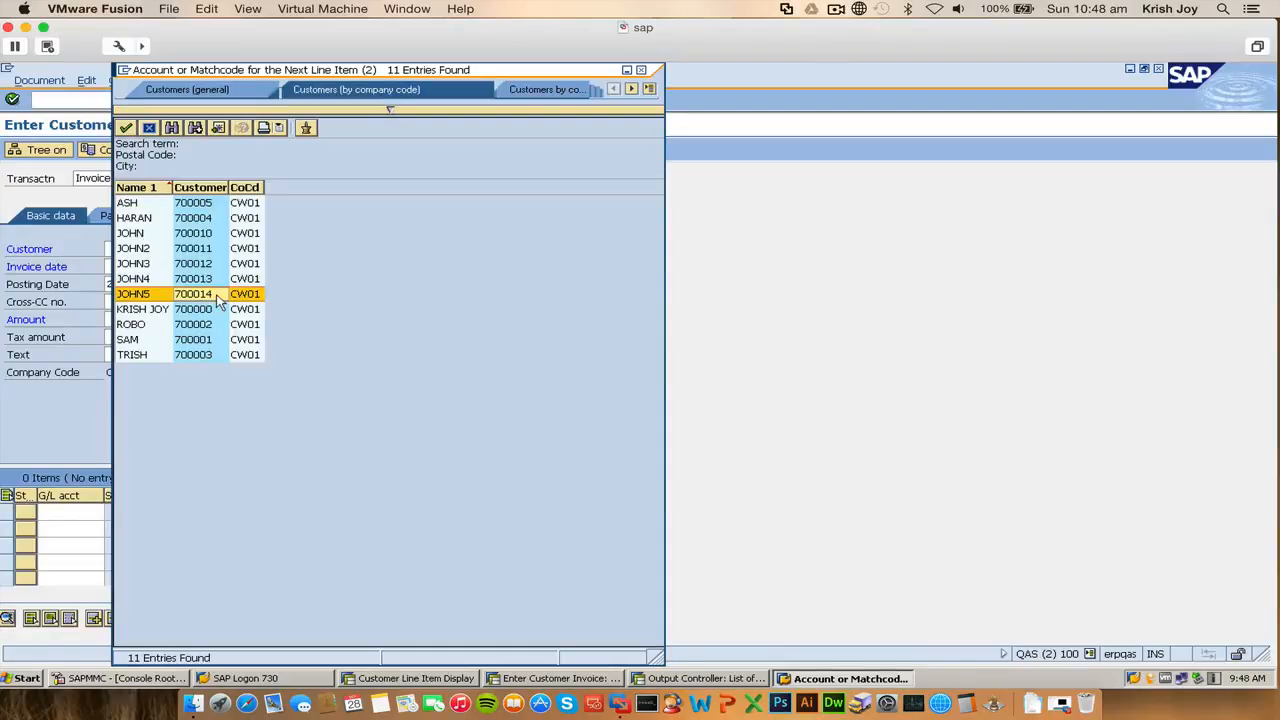
{"action": "double_click", "coordinate": [218, 300]}
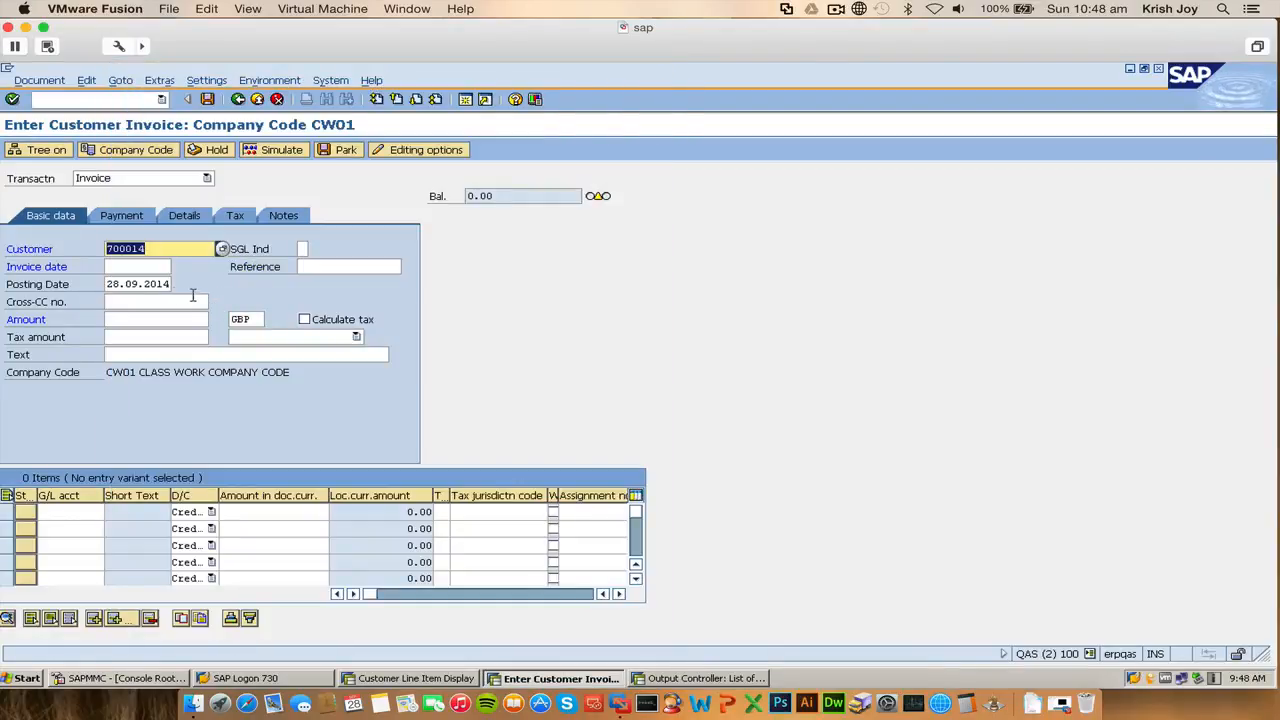
- Set the invoice date to 28.09.2014 and the invoice amount to 100 GBP
{"action": "left_click", "coordinate": [160, 268]}
{"action": "left_click", "coordinate": [178, 266]}
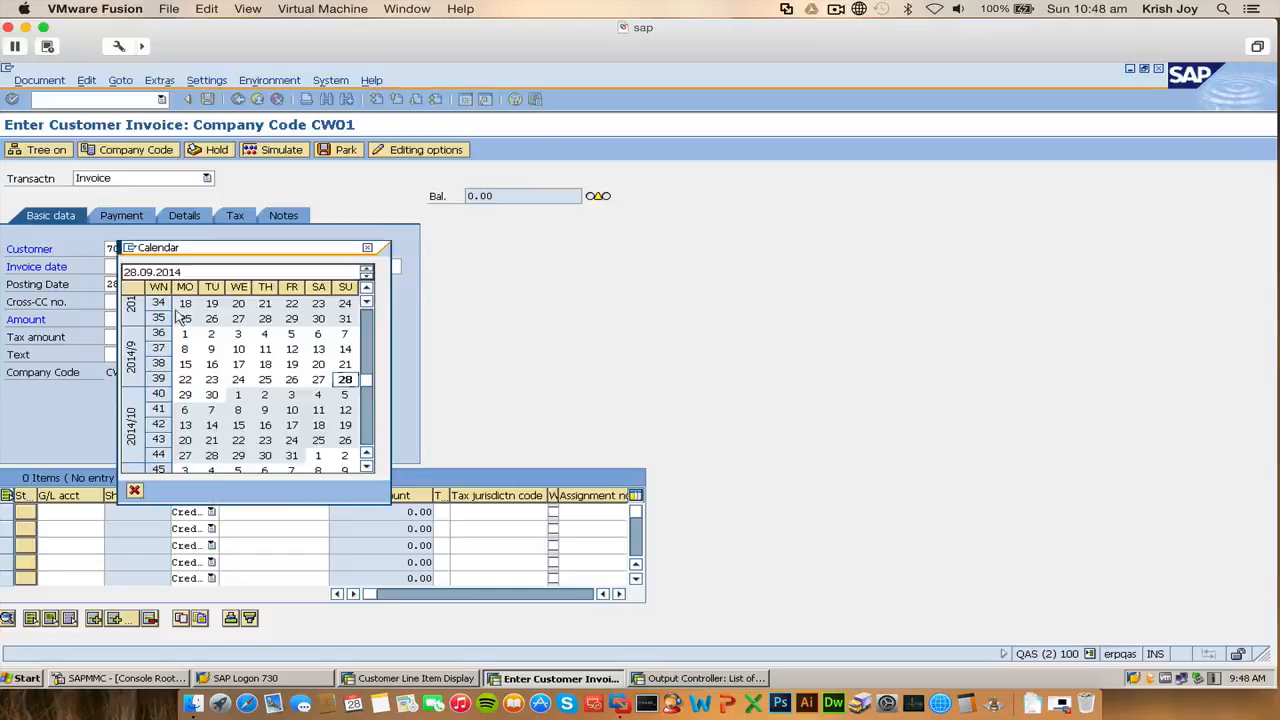
{"action": "double_click", "coordinate": [343, 378]}
{"action": "left_click", "coordinate": [165, 318]}
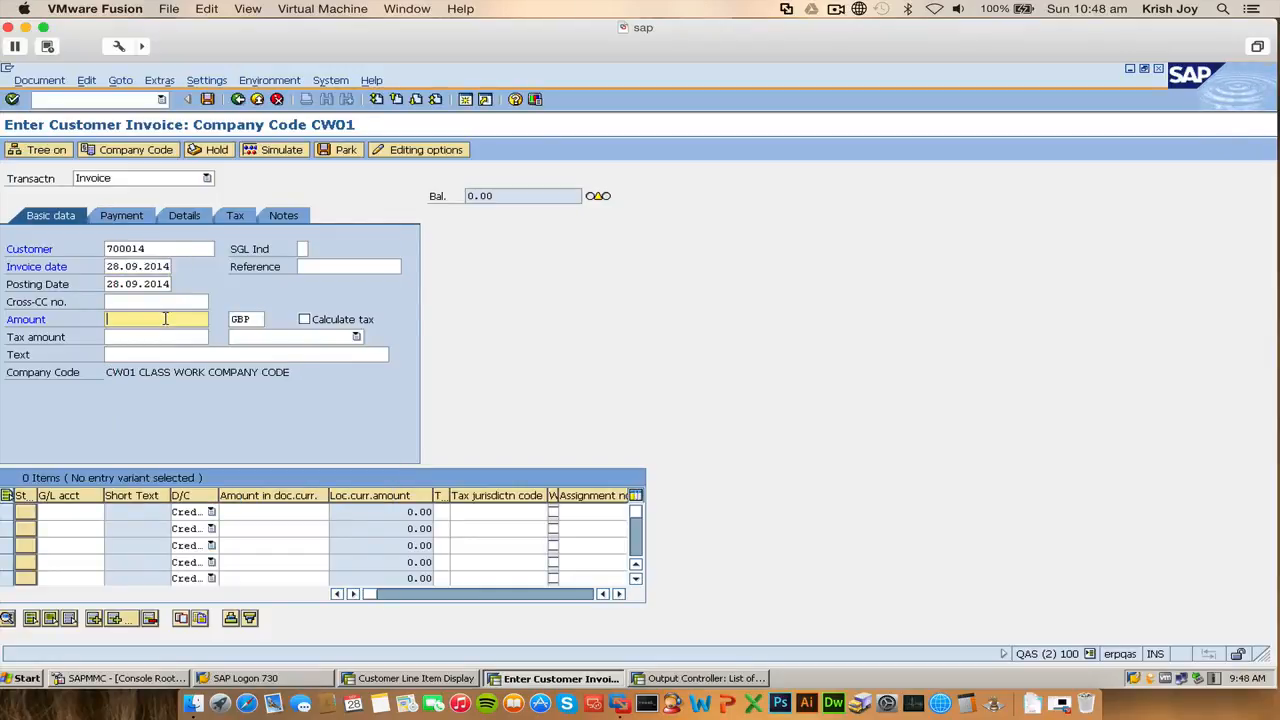
{"action": "type", "text": "100"}
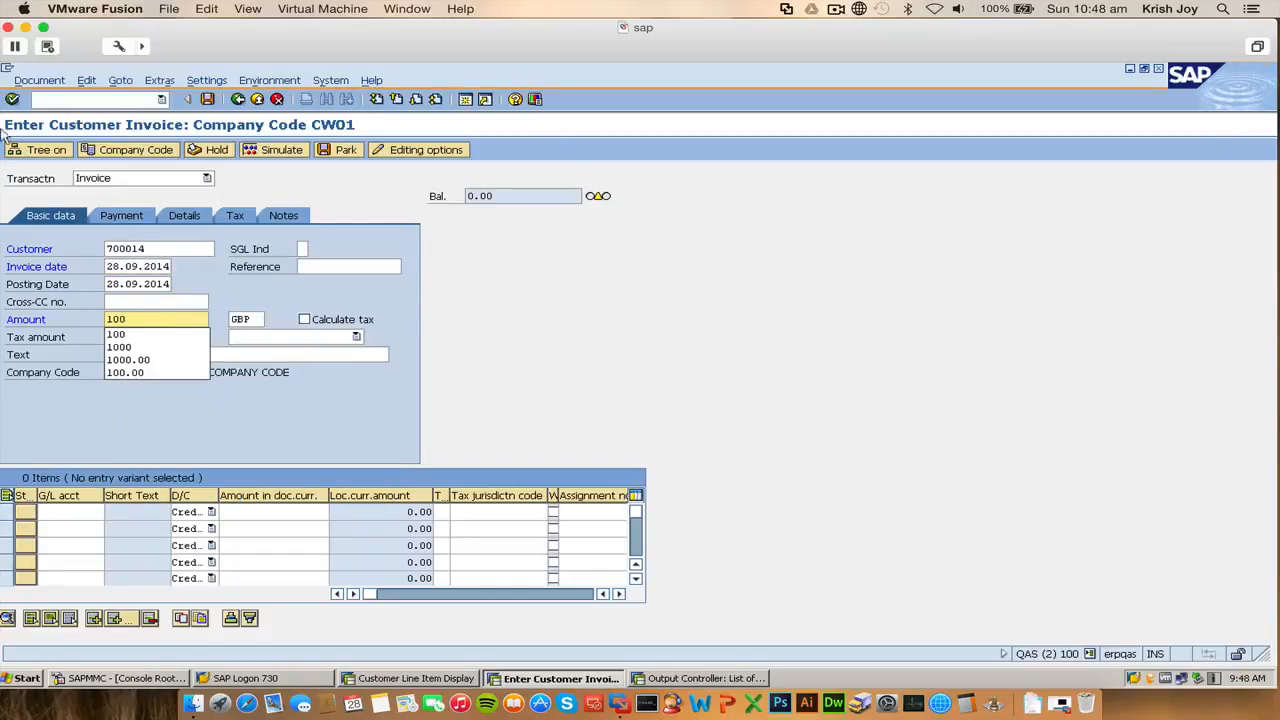
{"action": "key", "text": "Escape"}
{"action": "left_click", "coordinate": [165, 353]}
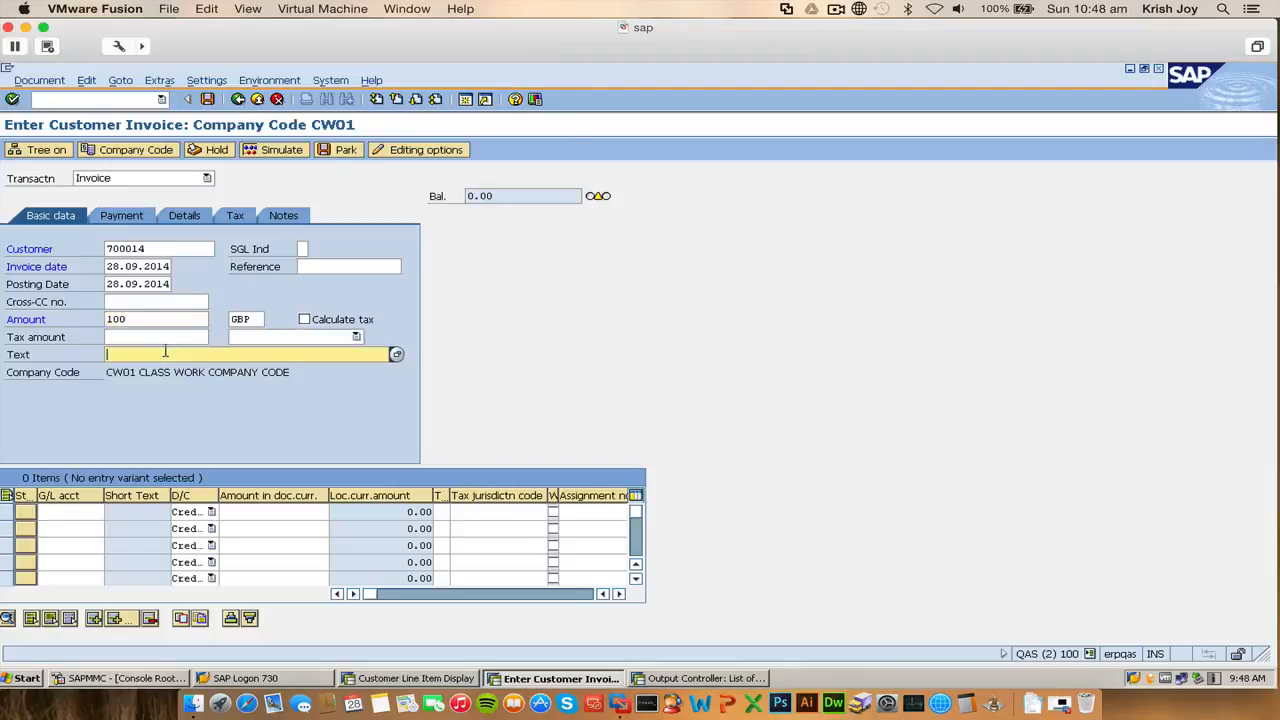
- Search the G/L accounts of company code CW01 and assign Travel costs (200001) to the first line item
{"action": "left_click", "coordinate": [75, 520]}
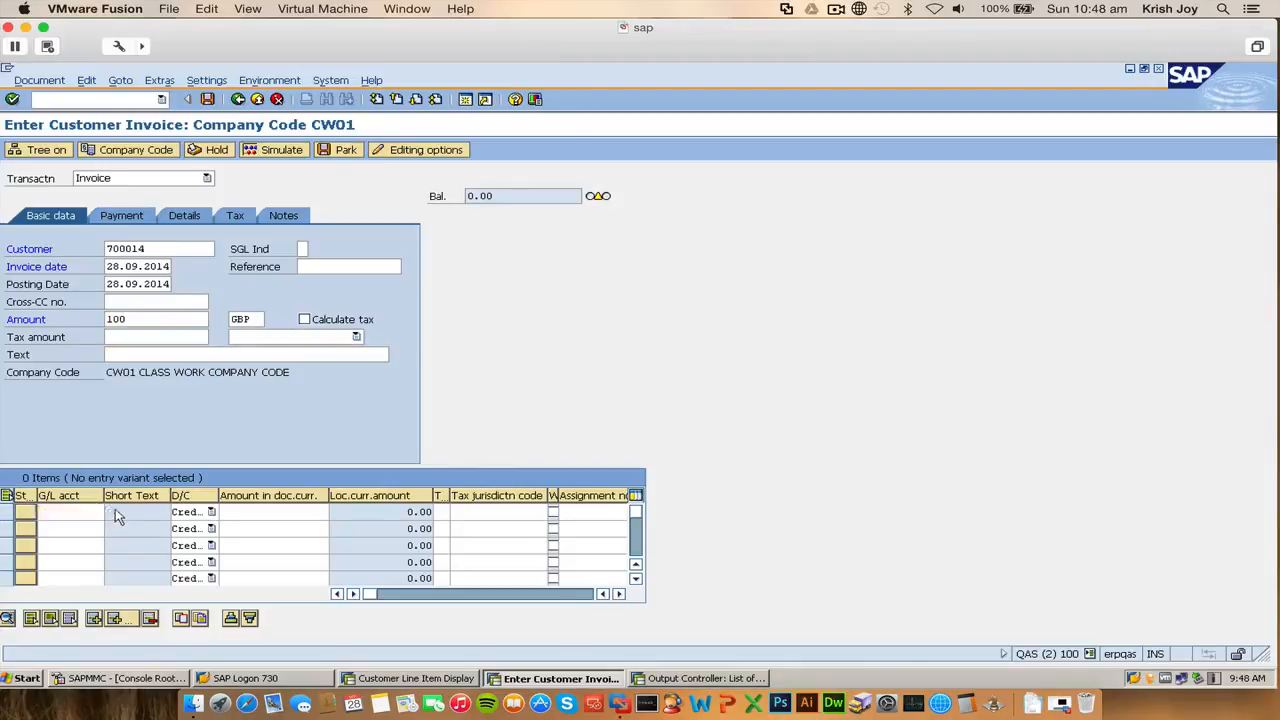
{"action": "left_click", "coordinate": [114, 516]}
{"action": "left_click", "coordinate": [208, 499]}
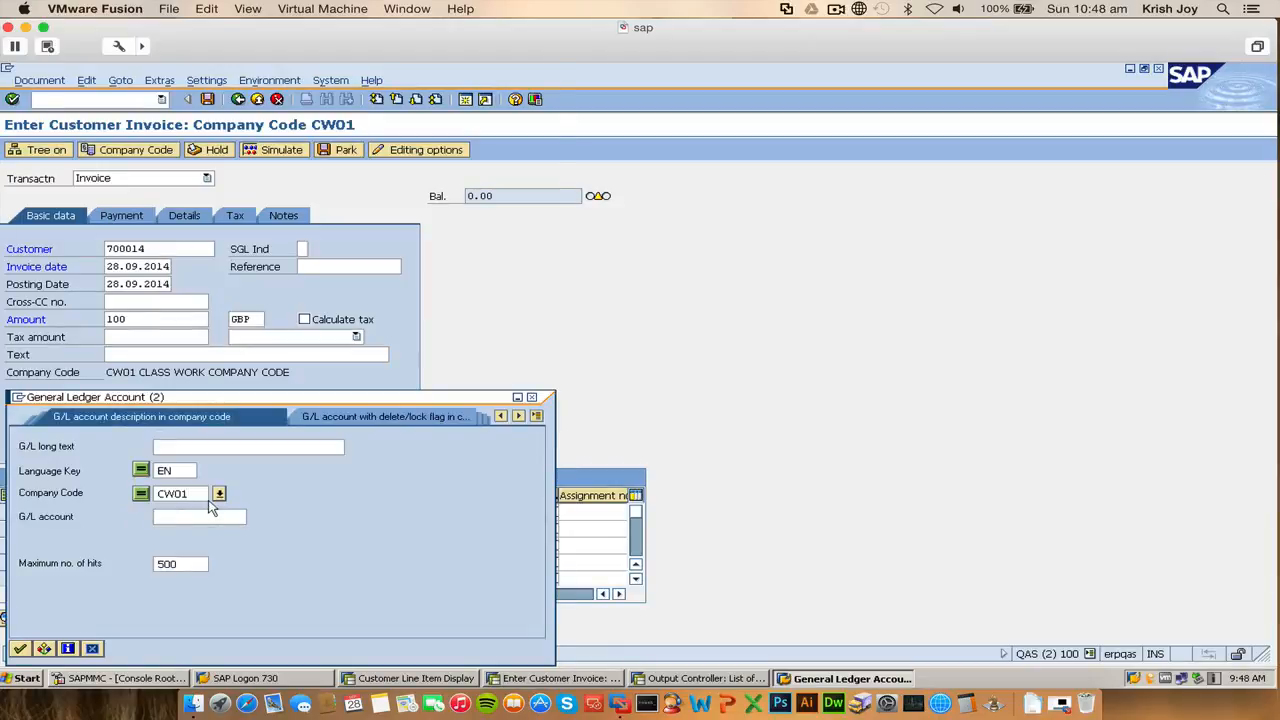
{"action": "key", "text": "Return"}
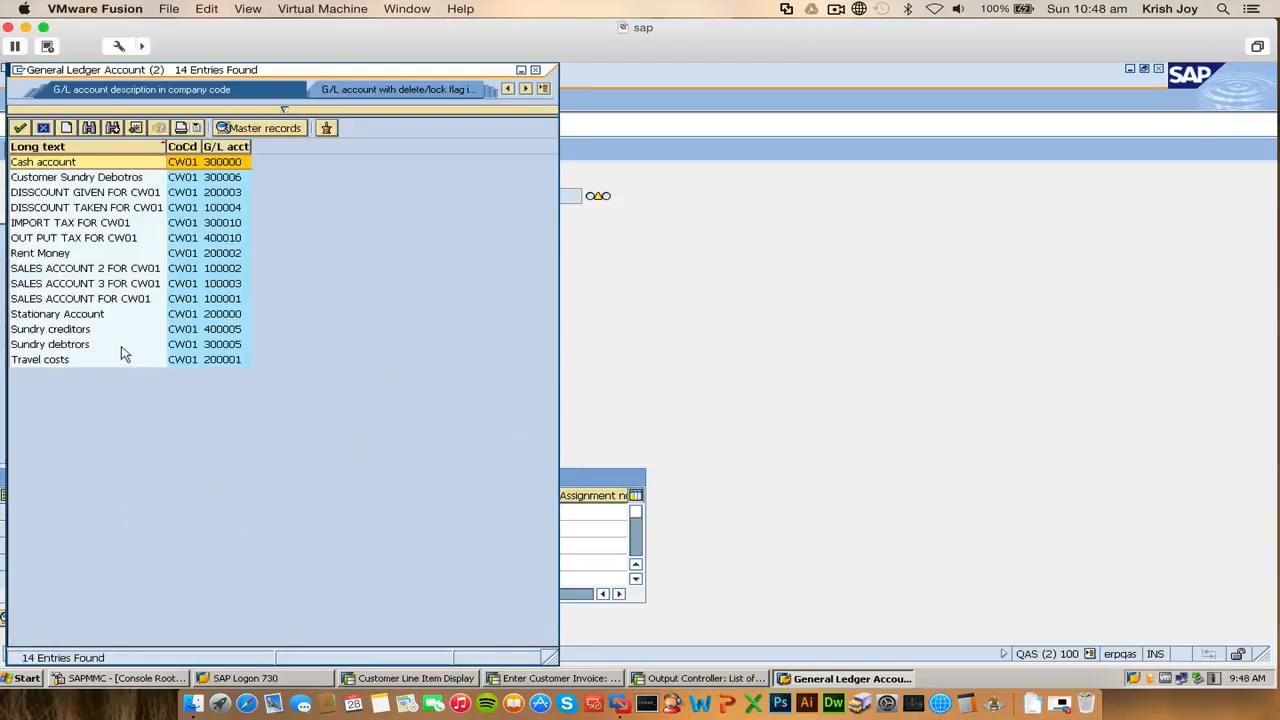
{"action": "left_click", "coordinate": [104, 317]}
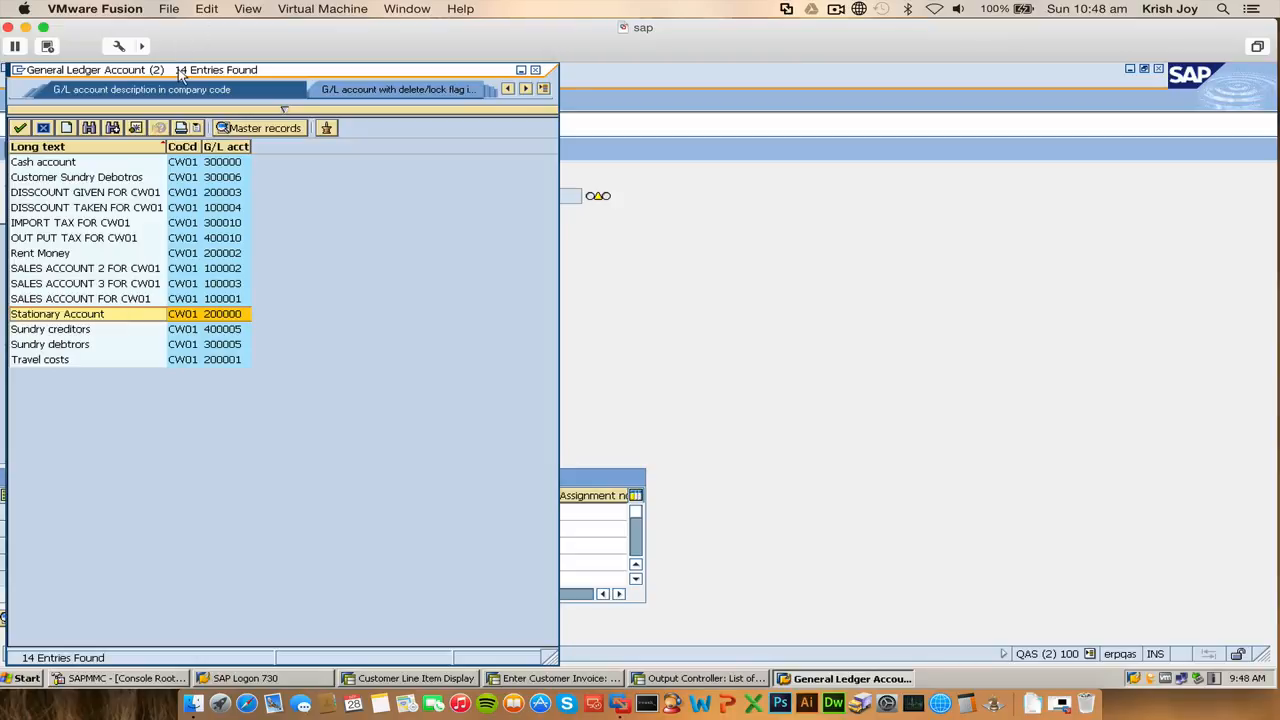
{"action": "left_click_drag", "start_coordinate": [178, 72], "coordinate": [446, 67]}
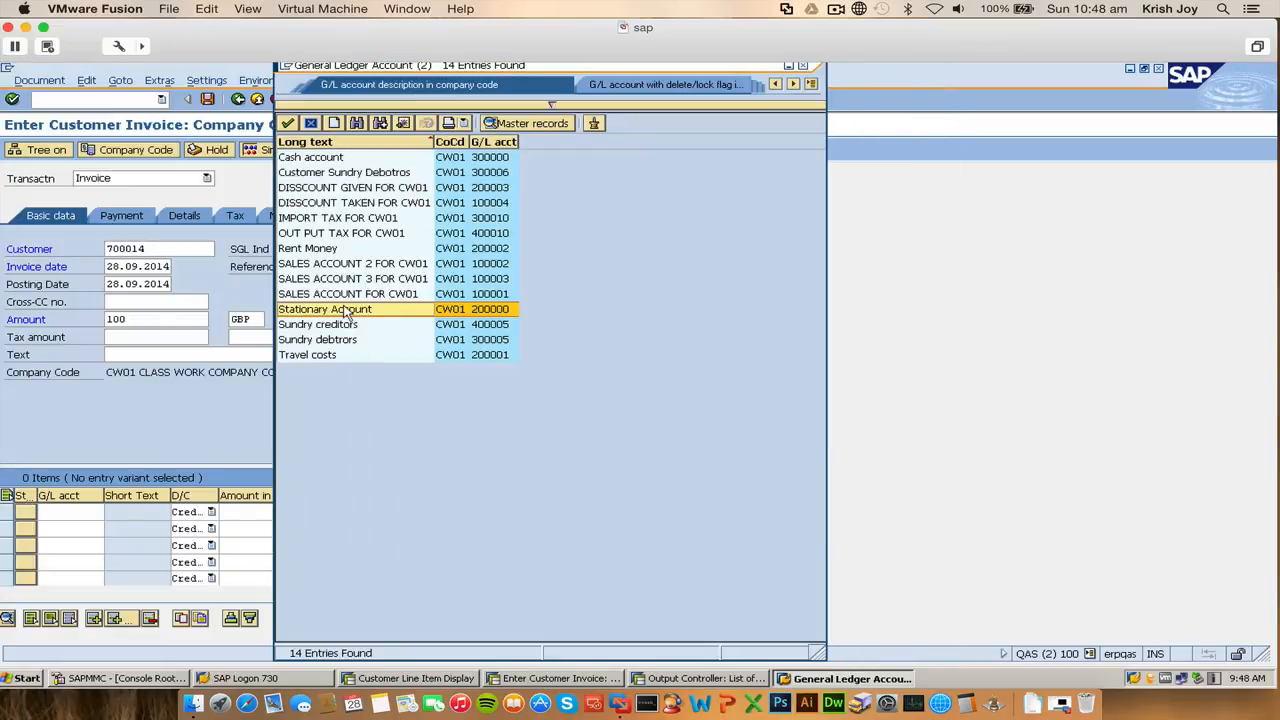
{"action": "left_click", "coordinate": [320, 355]}
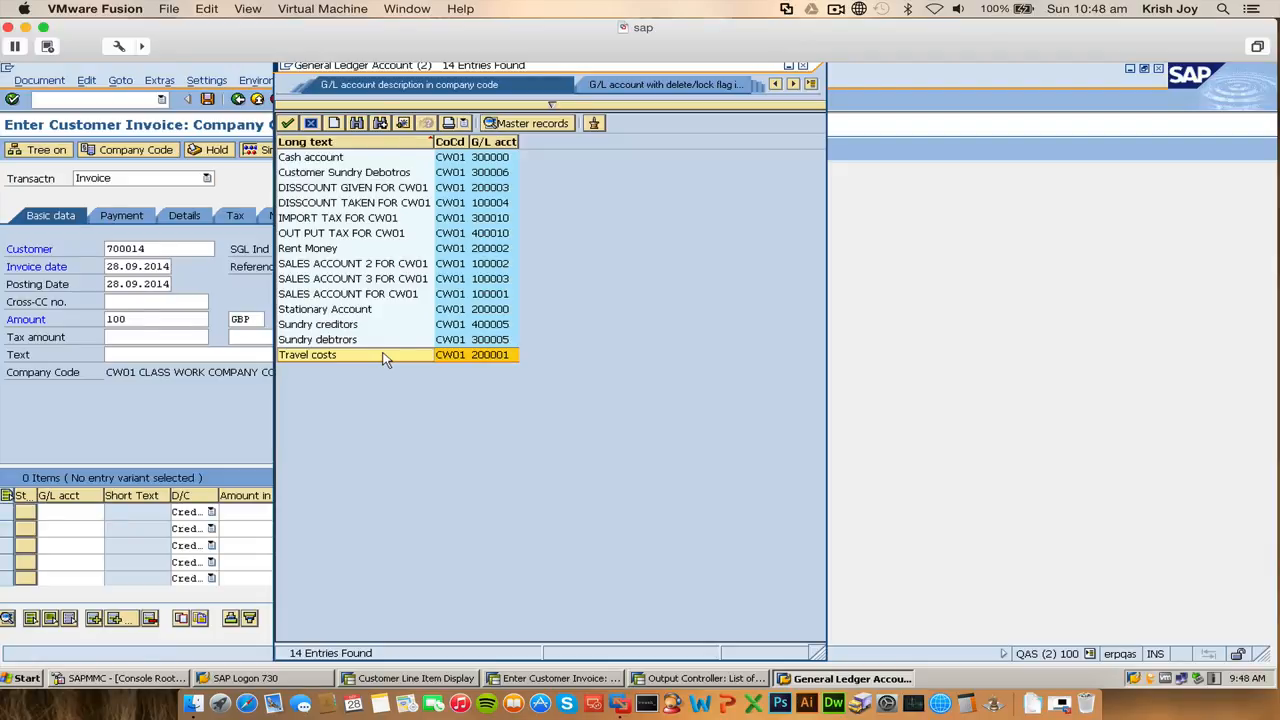
{"action": "double_click", "coordinate": [386, 359]}
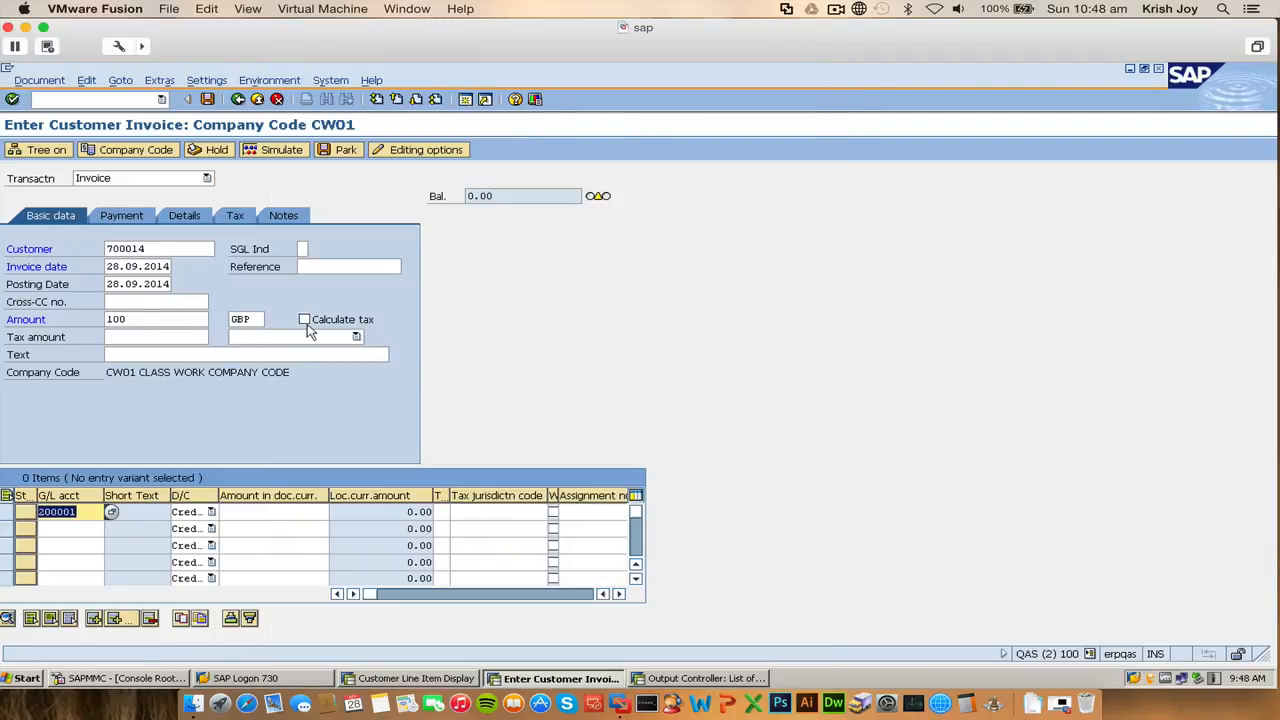
- Turn on tax calculation for the invoice and choose tax code A1 (Standard rated output VAT: 20.00%) in the basic data
{"action": "left_click", "coordinate": [304, 319]}
{"action": "key", "text": "Return"}
{"action": "left_click", "coordinate": [312, 338]}
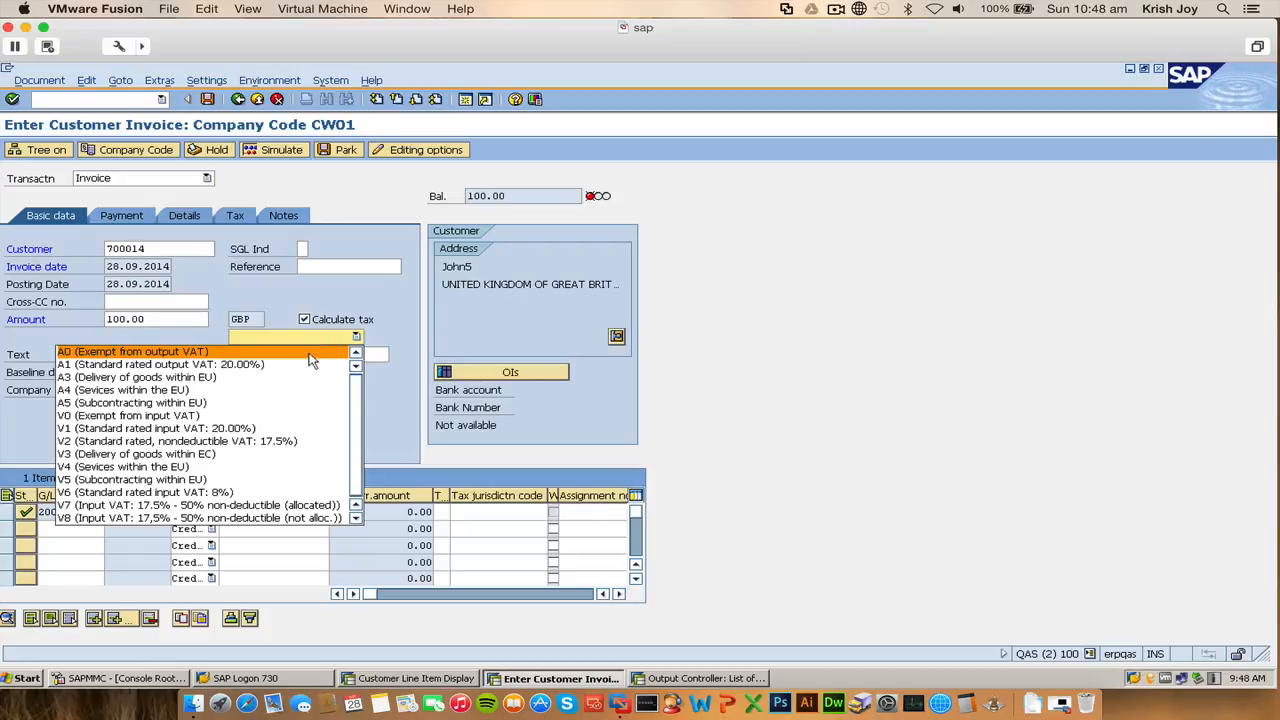
{"action": "left_click", "coordinate": [312, 364]}
- Enter 100 as the amount of the Travel line item and simulate the invoice
{"action": "left_click", "coordinate": [294, 525]}
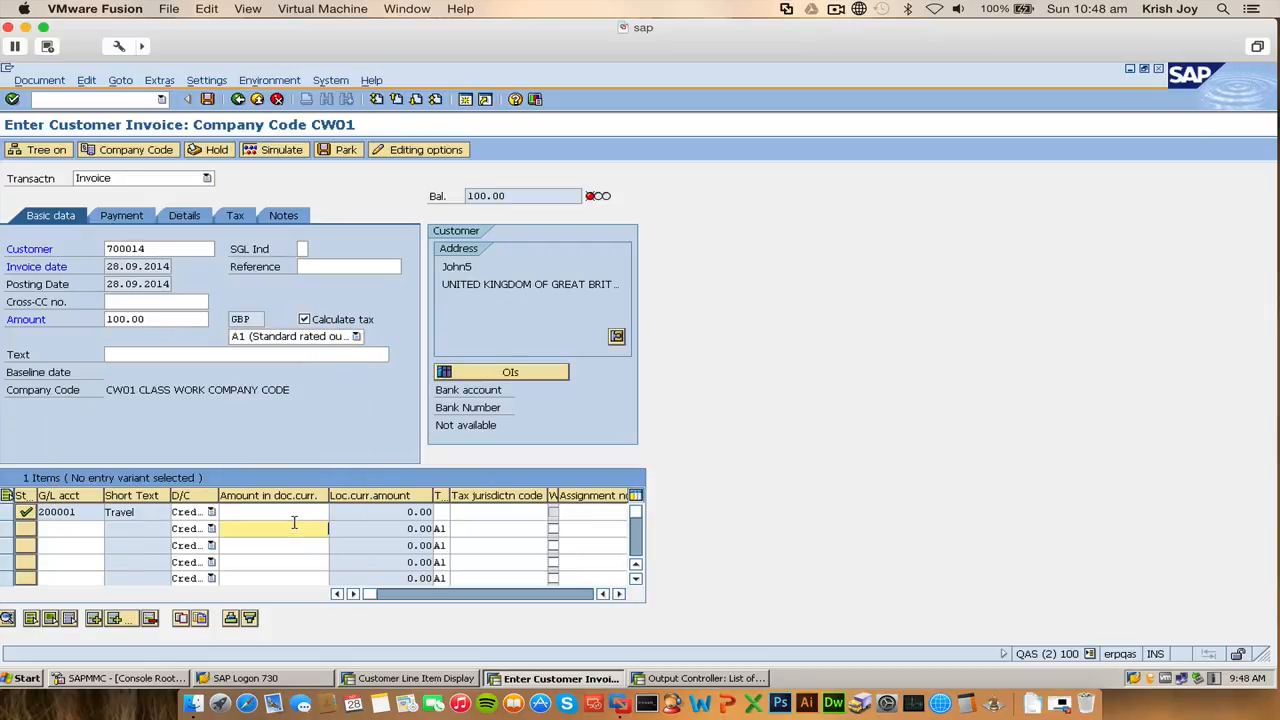
{"action": "left_click", "coordinate": [294, 512]}
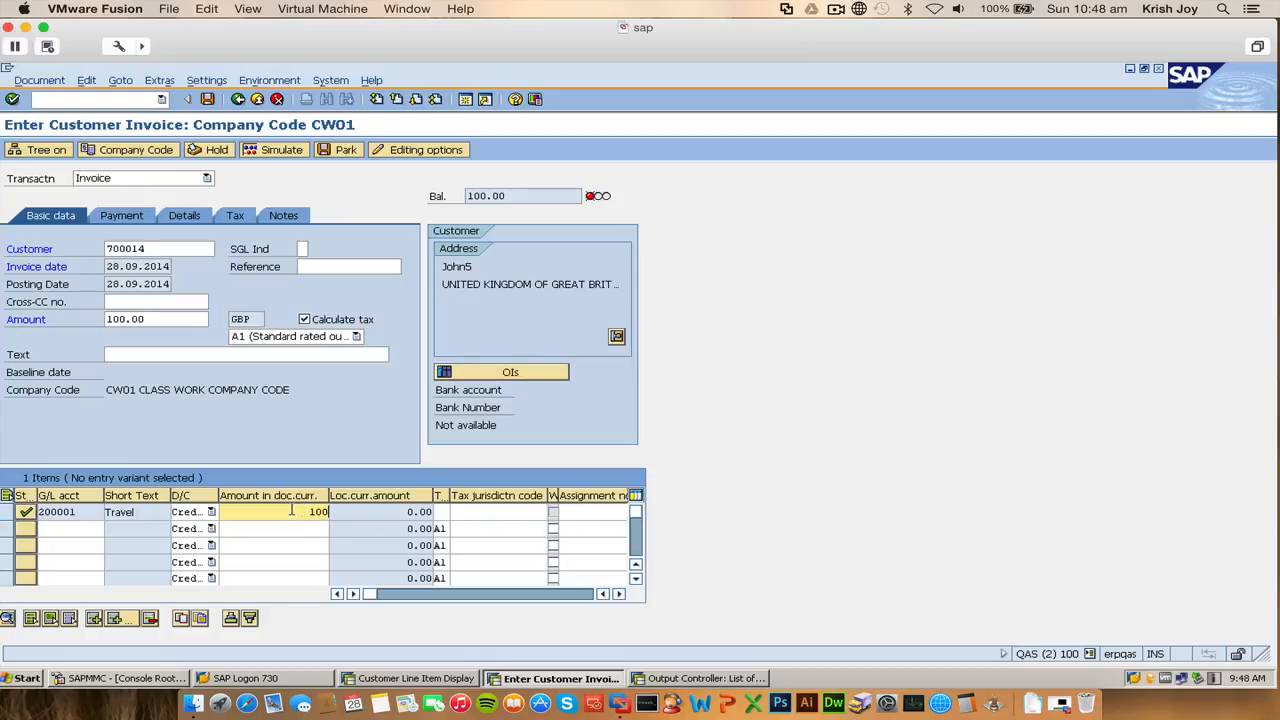
{"action": "left_click", "coordinate": [280, 149]}
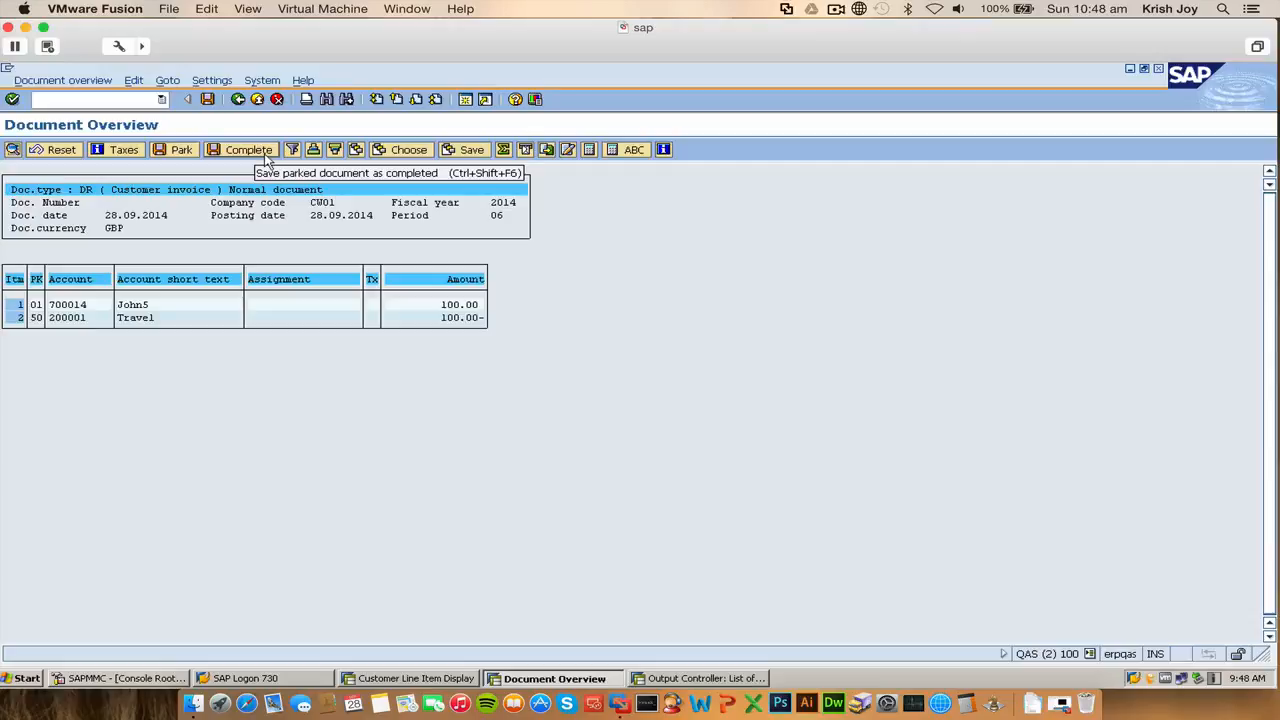
- Post the customer invoice and exit invoice entry to the SAP Easy Access screen
{"action": "left_click", "coordinate": [206, 101]}
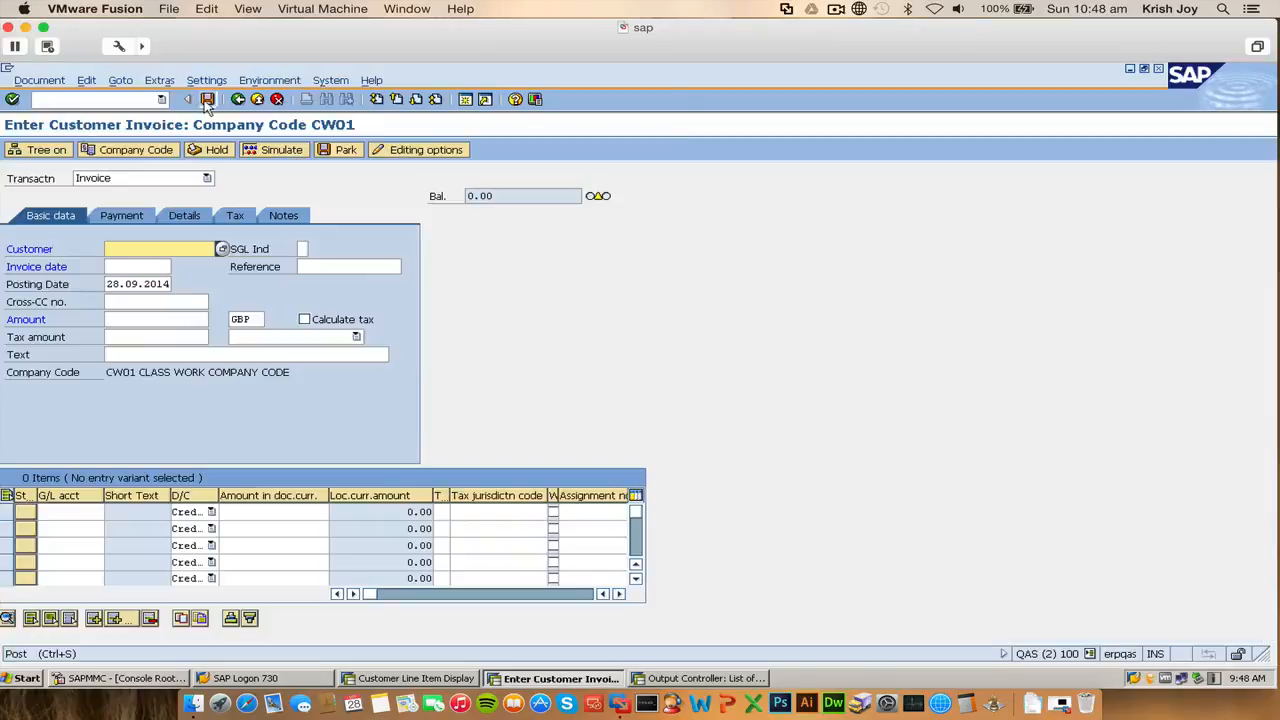
{"action": "left_click", "coordinate": [206, 101]}
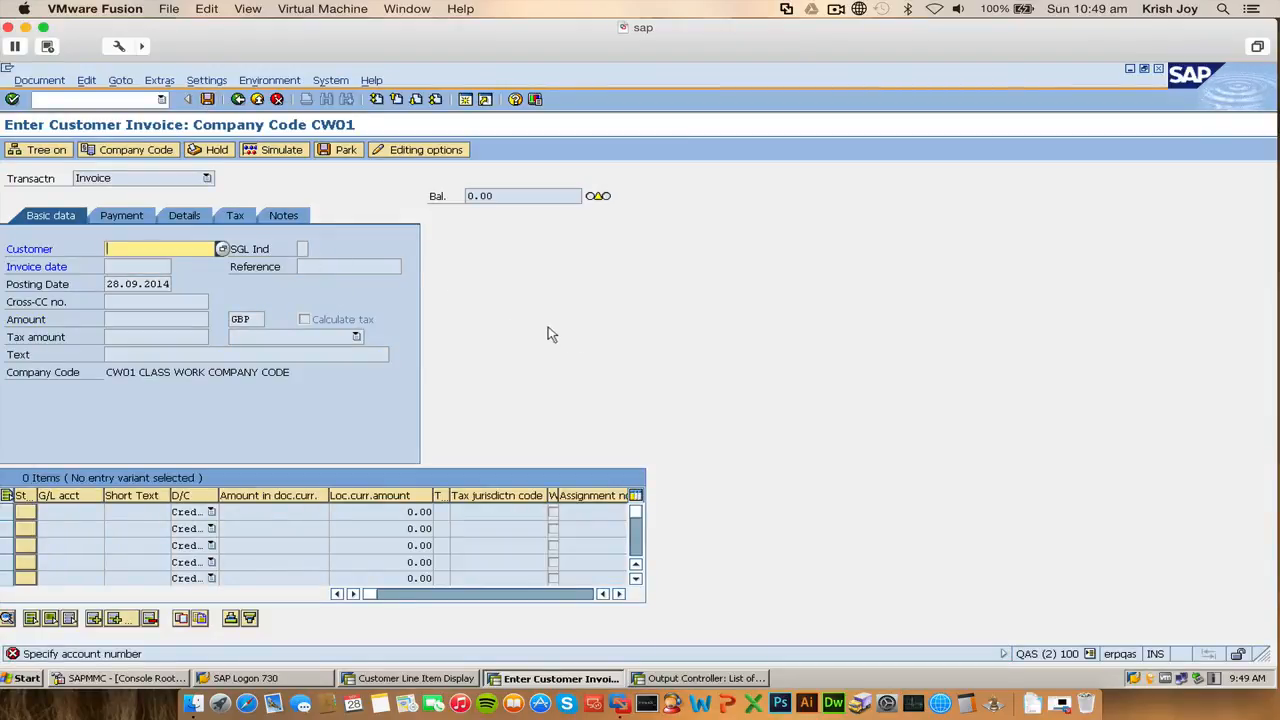
{"action": "left_click", "coordinate": [257, 100]}
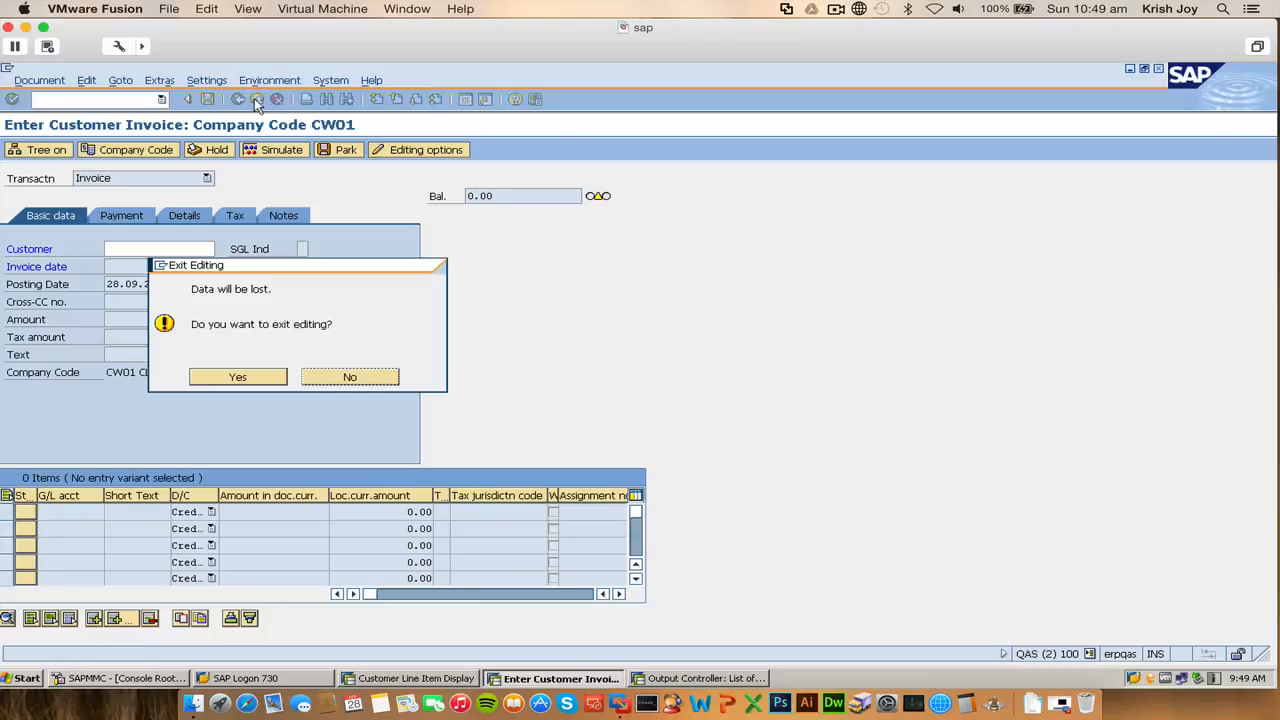
{"action": "left_click", "coordinate": [245, 375]}
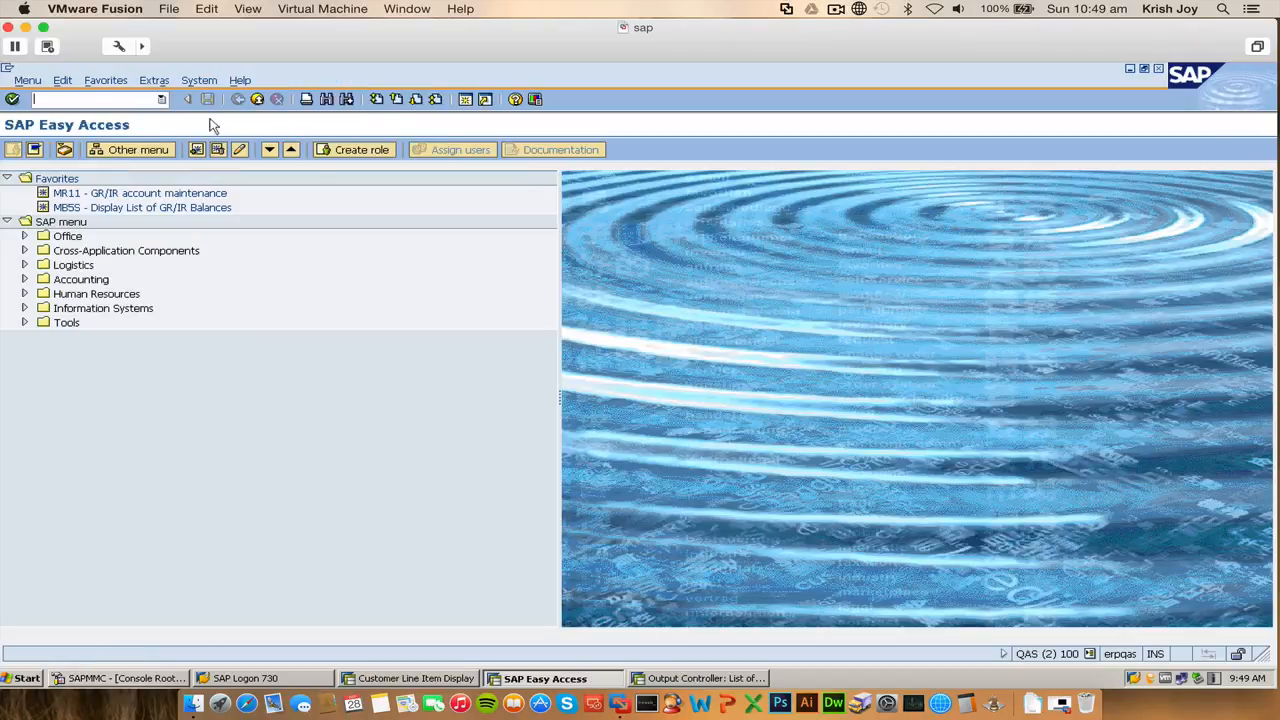
- Open the Customer Line Item Display (FBL5N), enter the customer account number and list all items in company code CW01
{"action": "left_click", "coordinate": [161, 101]}
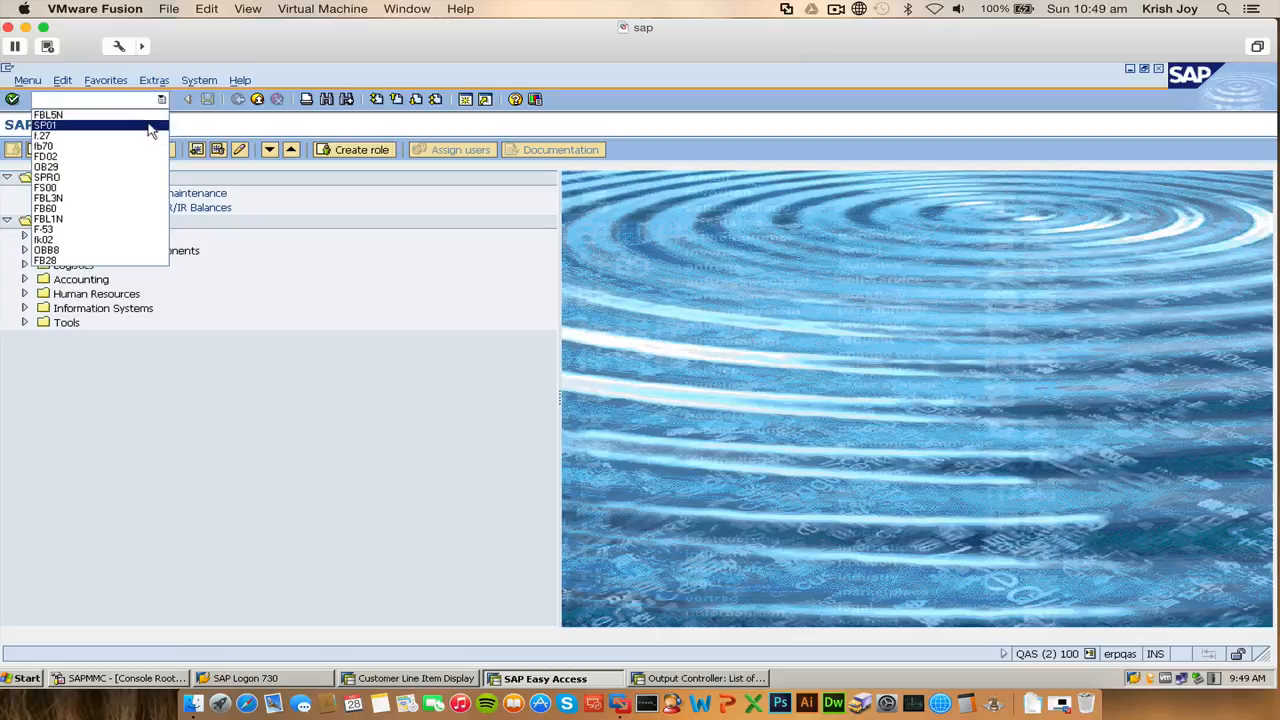
{"action": "left_click", "coordinate": [156, 116]}
{"action": "key", "text": "Return"}
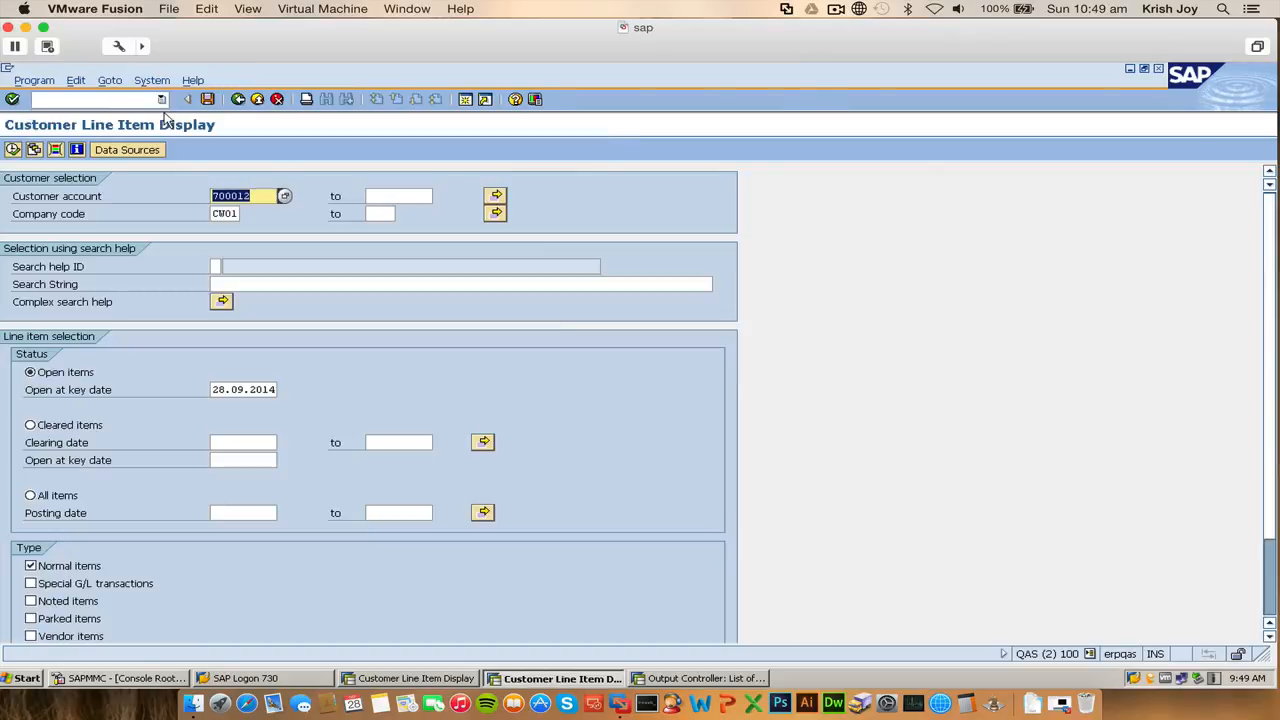
{"action": "left_click", "coordinate": [263, 195]}
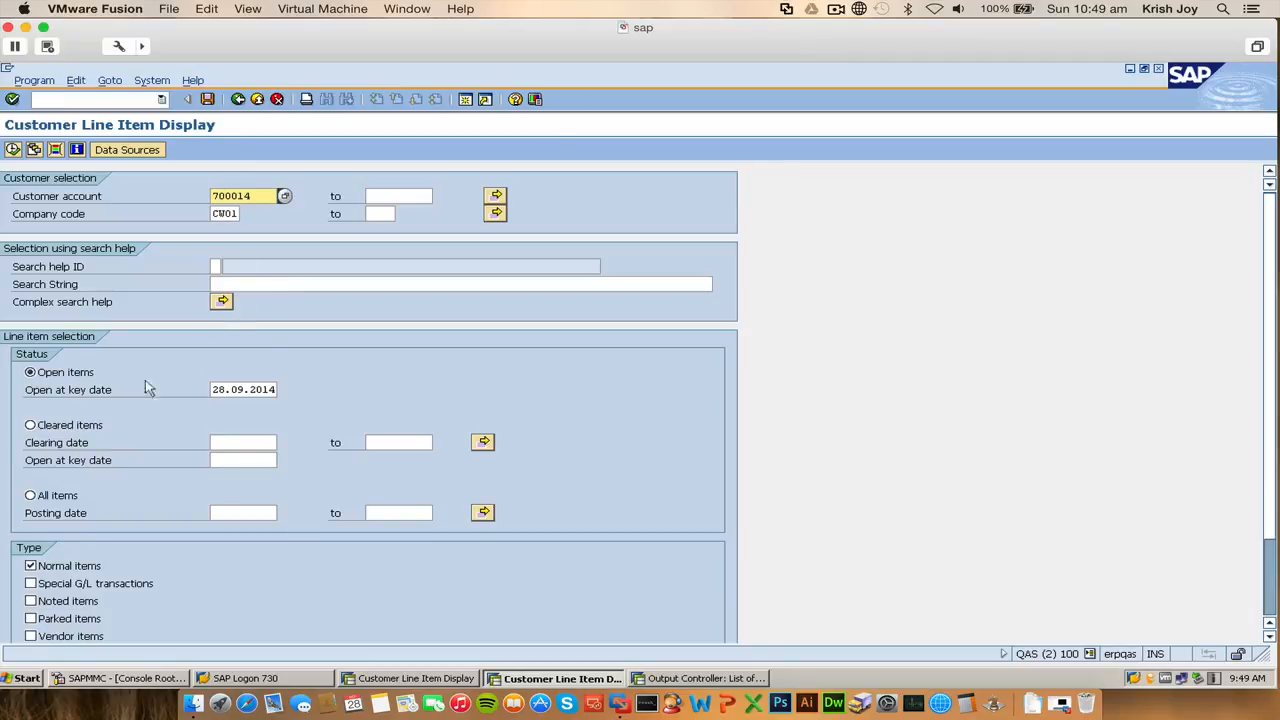
{"action": "left_click", "coordinate": [60, 500]}
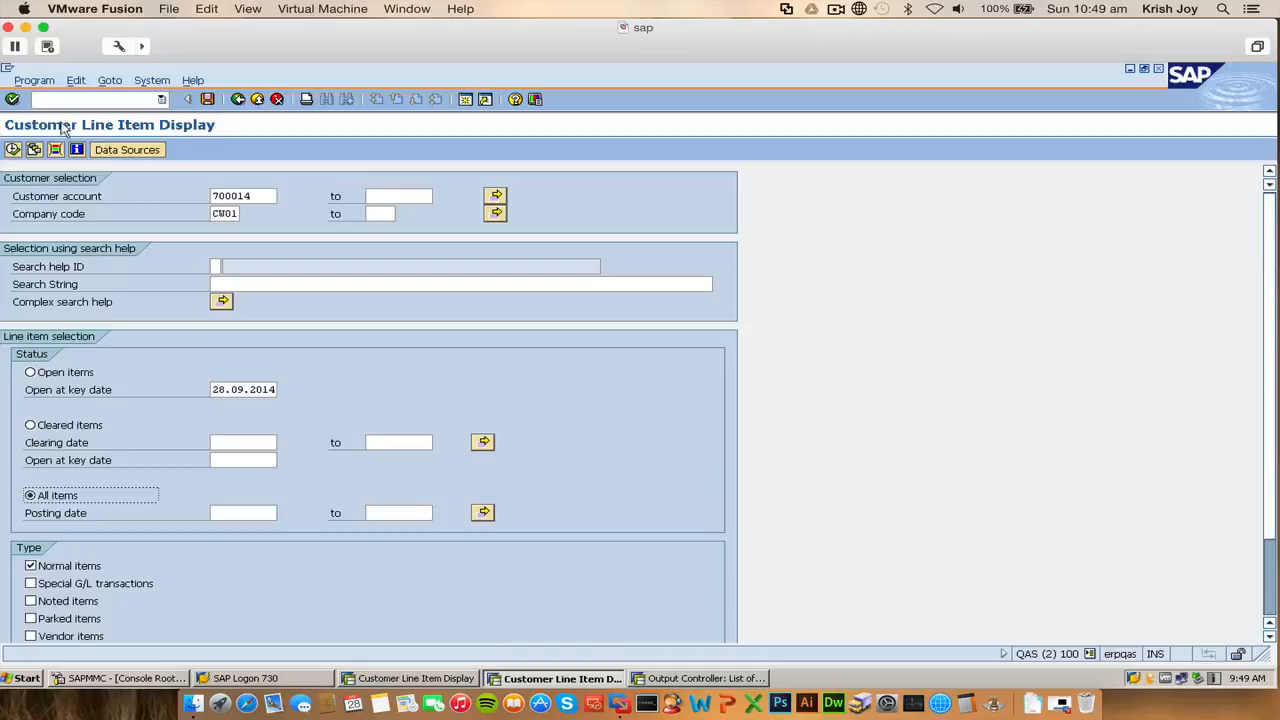
{"action": "left_click", "coordinate": [13, 150]}
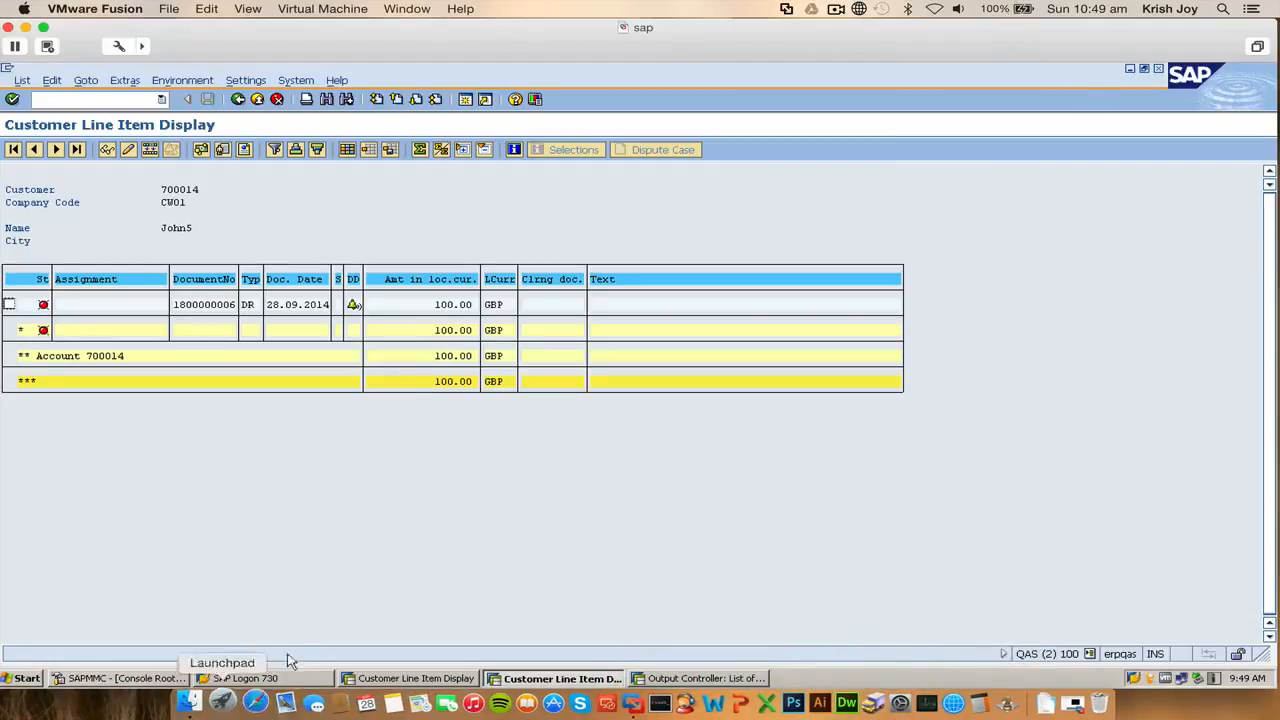
{"action": "left_click", "coordinate": [208, 214]}
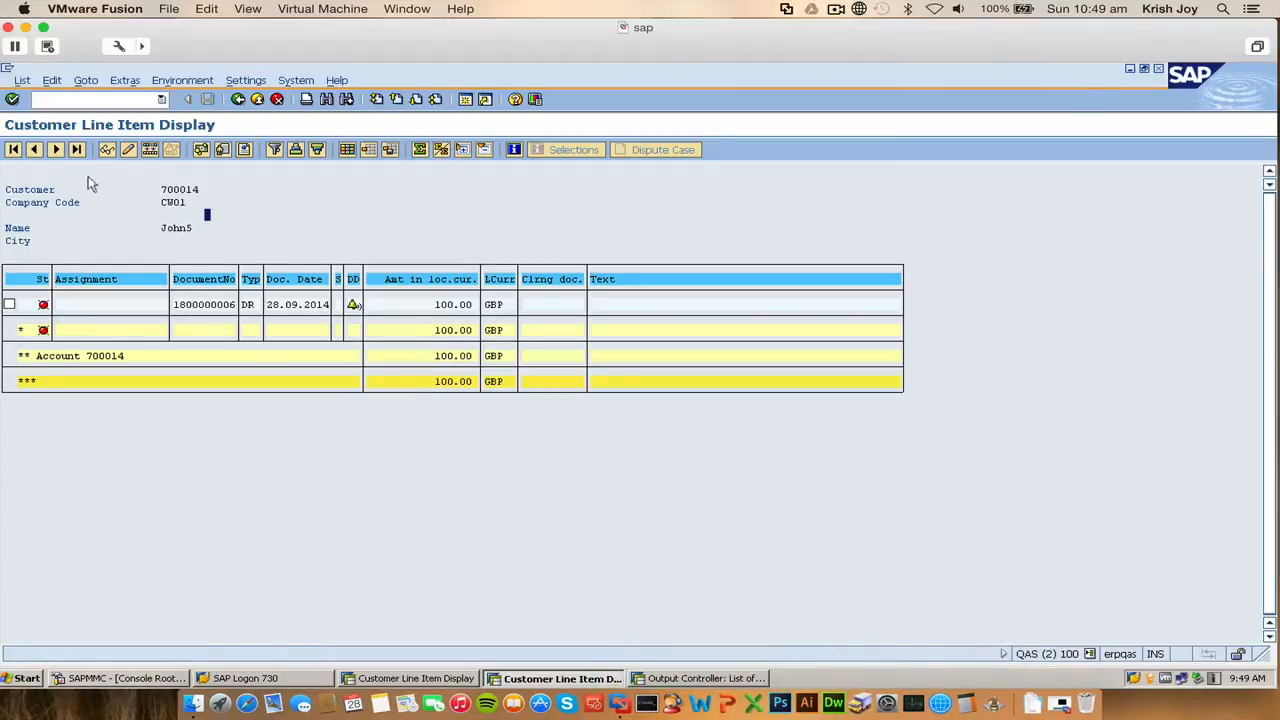
{"action": "left_click", "coordinate": [443, 189]}
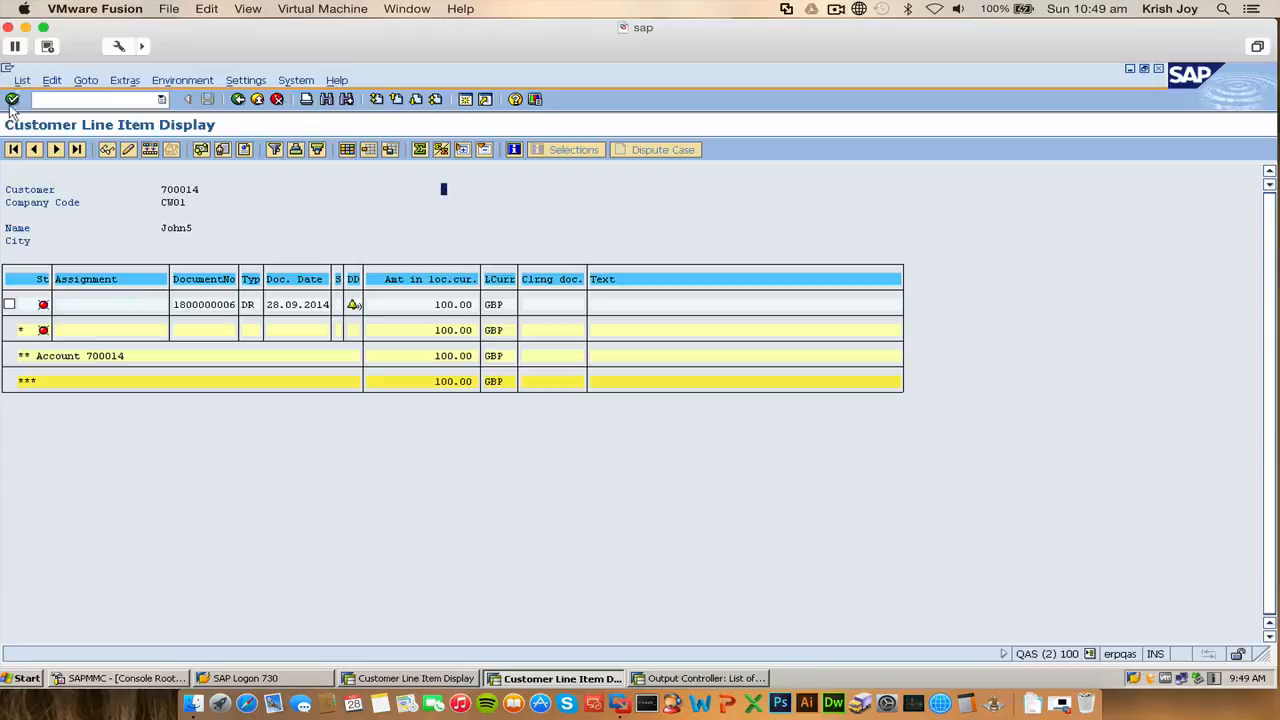
- Rerun the customer's all-items list and exit the line item display to the SAP Easy Access screen
{"action": "left_click", "coordinate": [239, 99]}
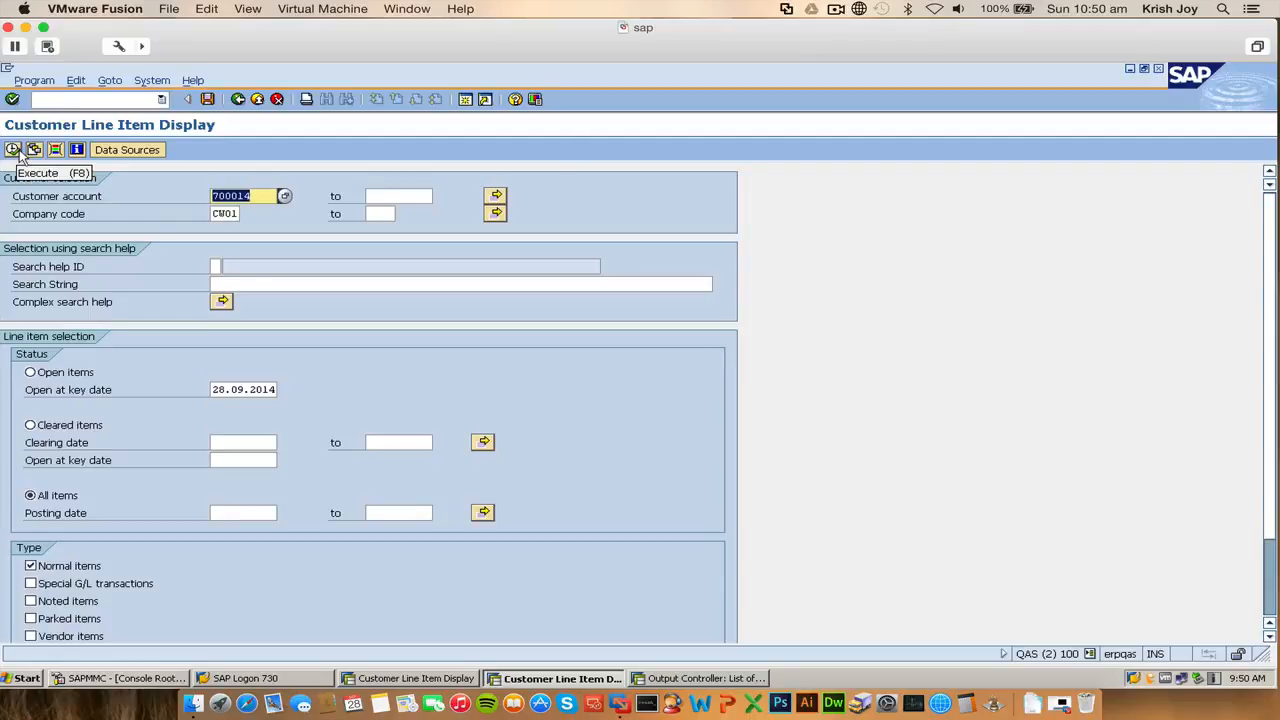
{"action": "left_click", "coordinate": [14, 150]}
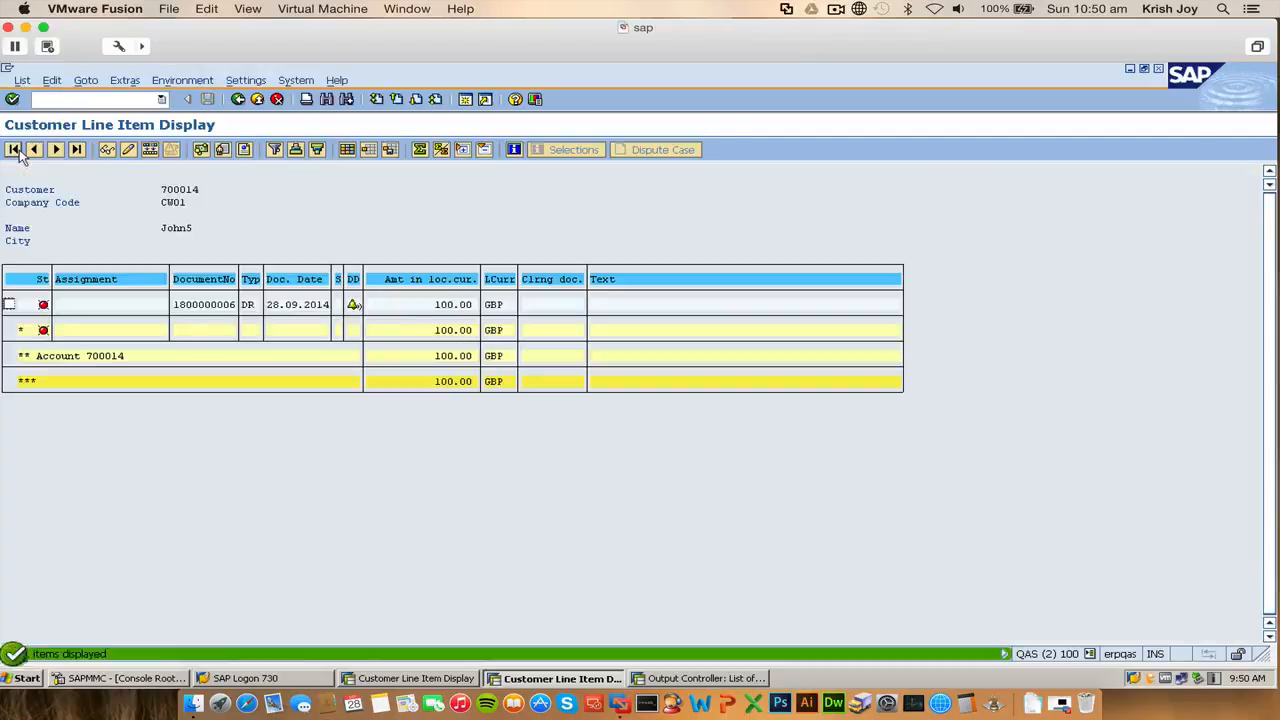
{"action": "left_click", "coordinate": [240, 100]}
{"action": "left_click", "coordinate": [161, 99]}
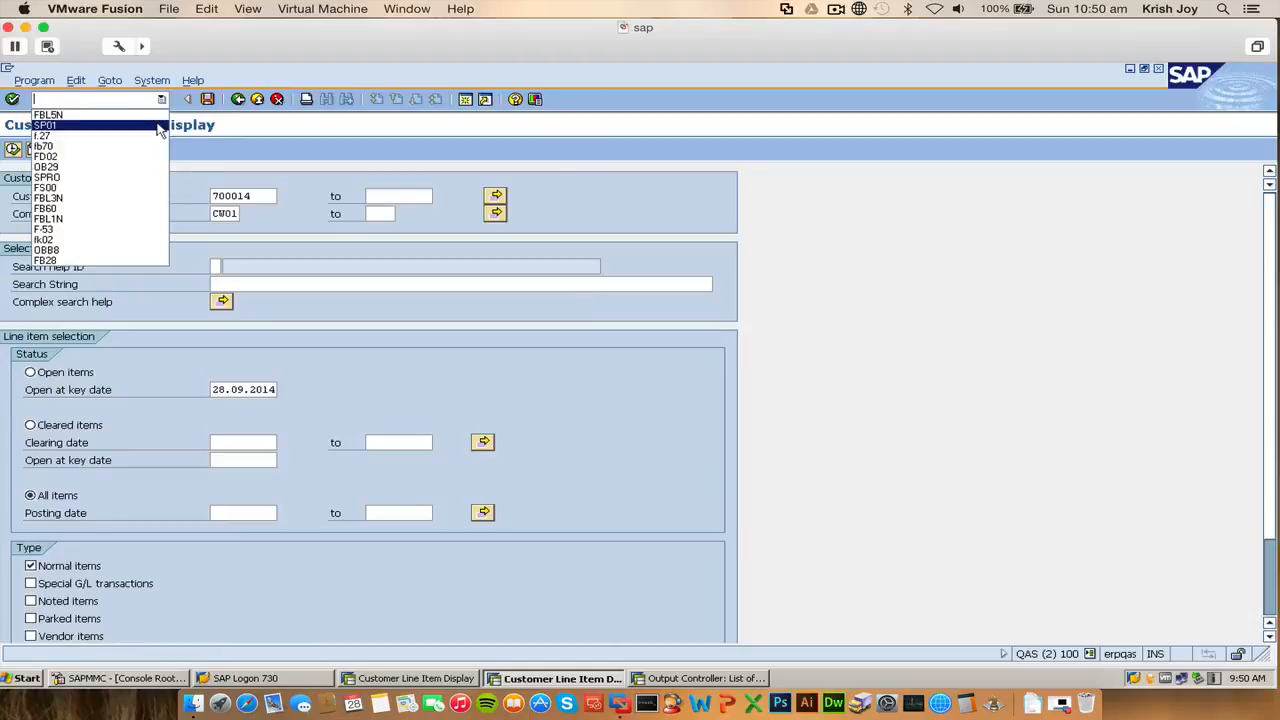
{"action": "left_click", "coordinate": [158, 126]}
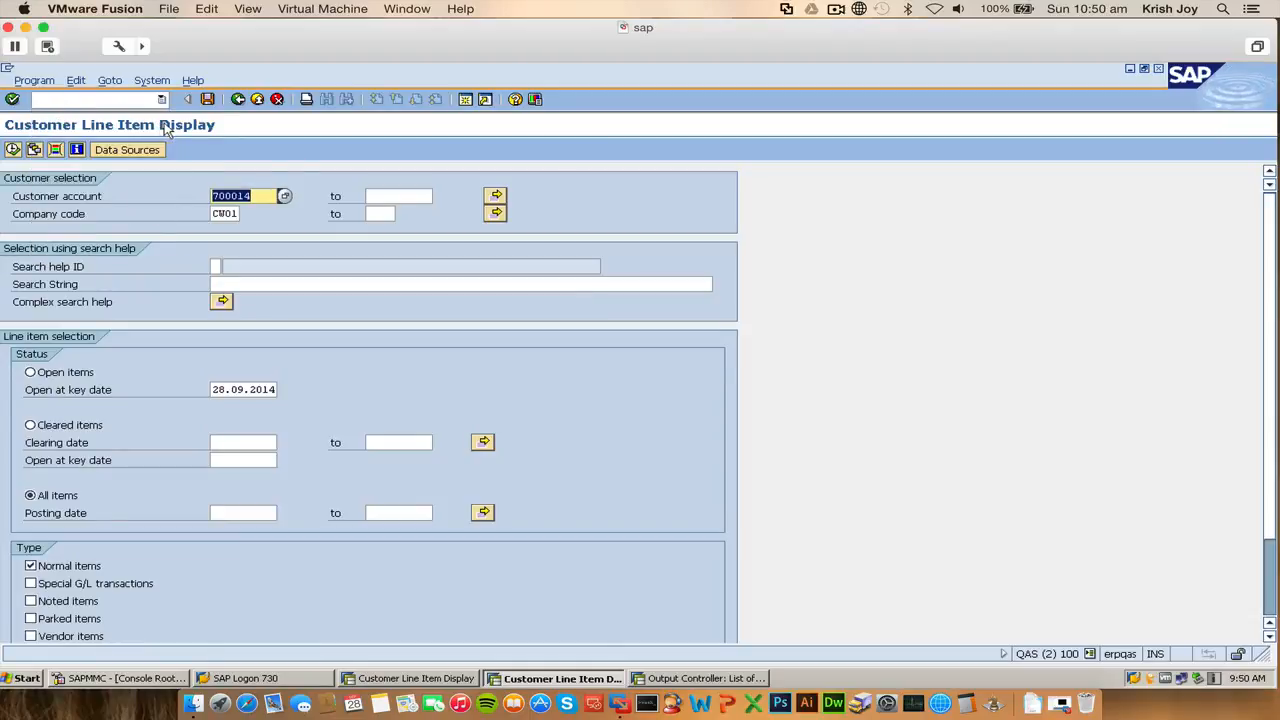
{"action": "left_click", "coordinate": [256, 100]}
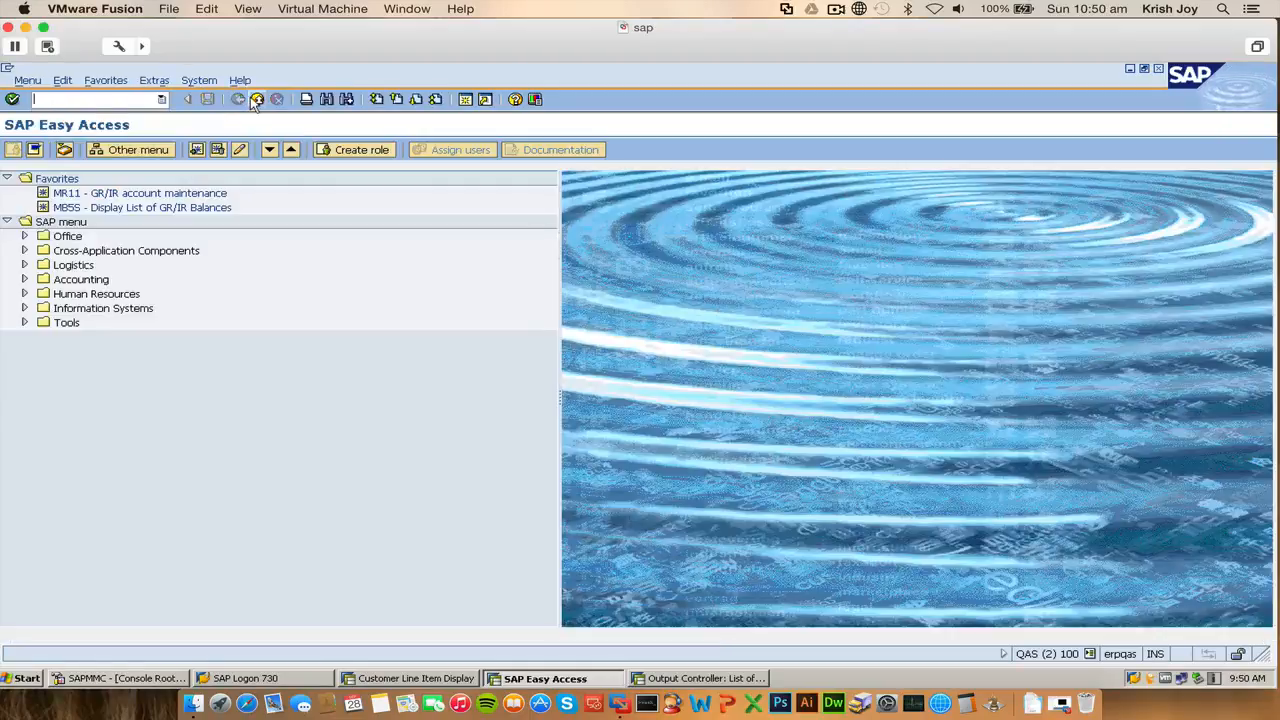
- Open the output controller (SP01), list the spool requests created by TRAINING on 28.09.2014 and return to the selection screen
{"action": "left_click", "coordinate": [161, 98]}
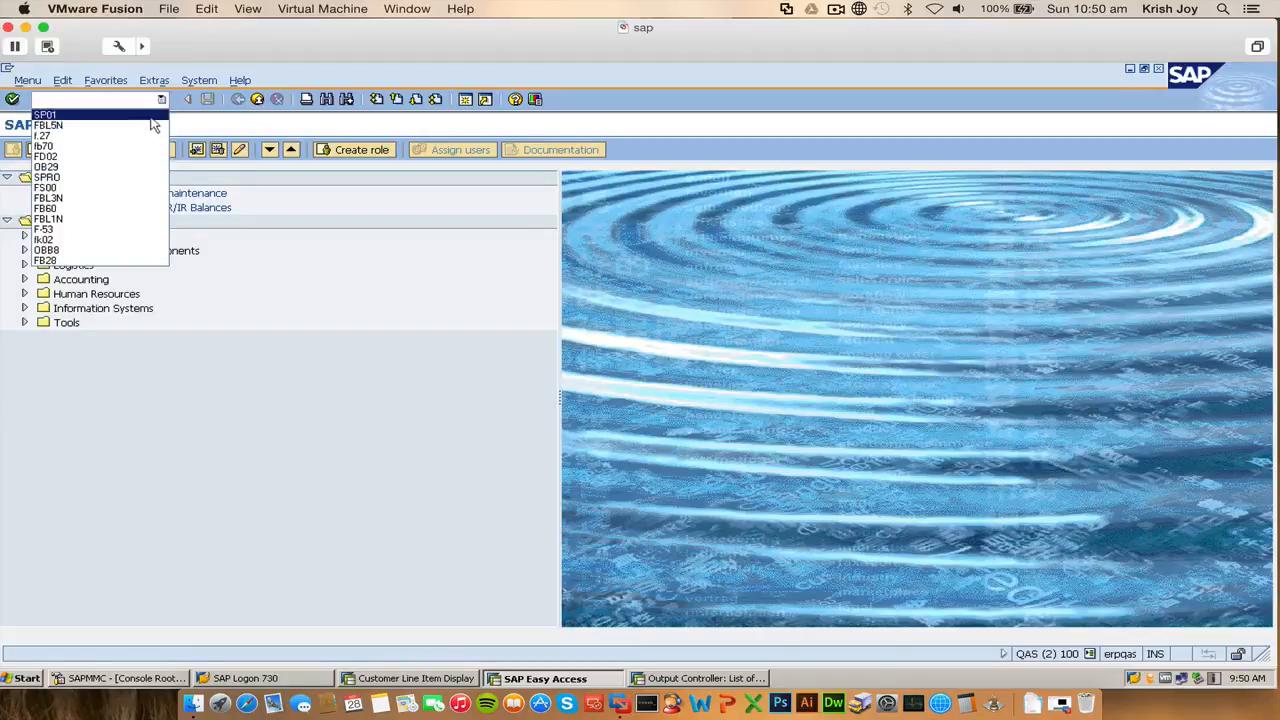
{"action": "left_click", "coordinate": [153, 124]}
{"action": "key", "text": "Return"}
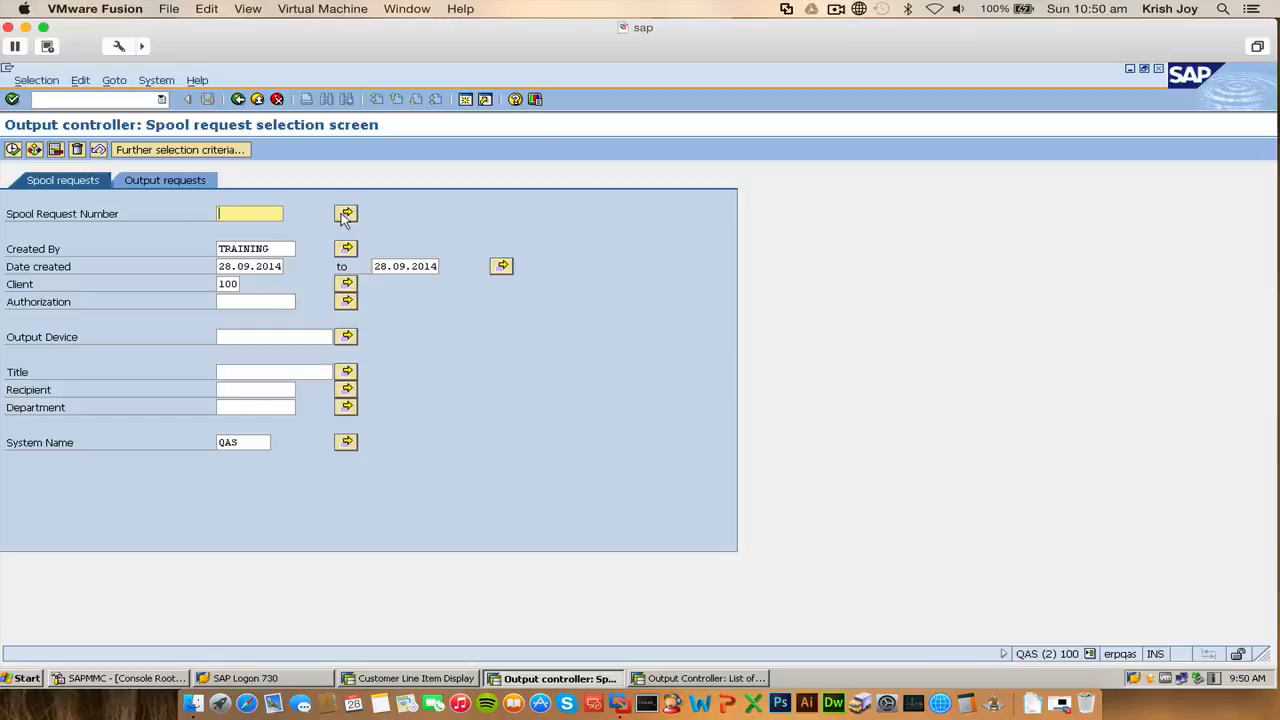
{"action": "left_click", "coordinate": [12, 150]}
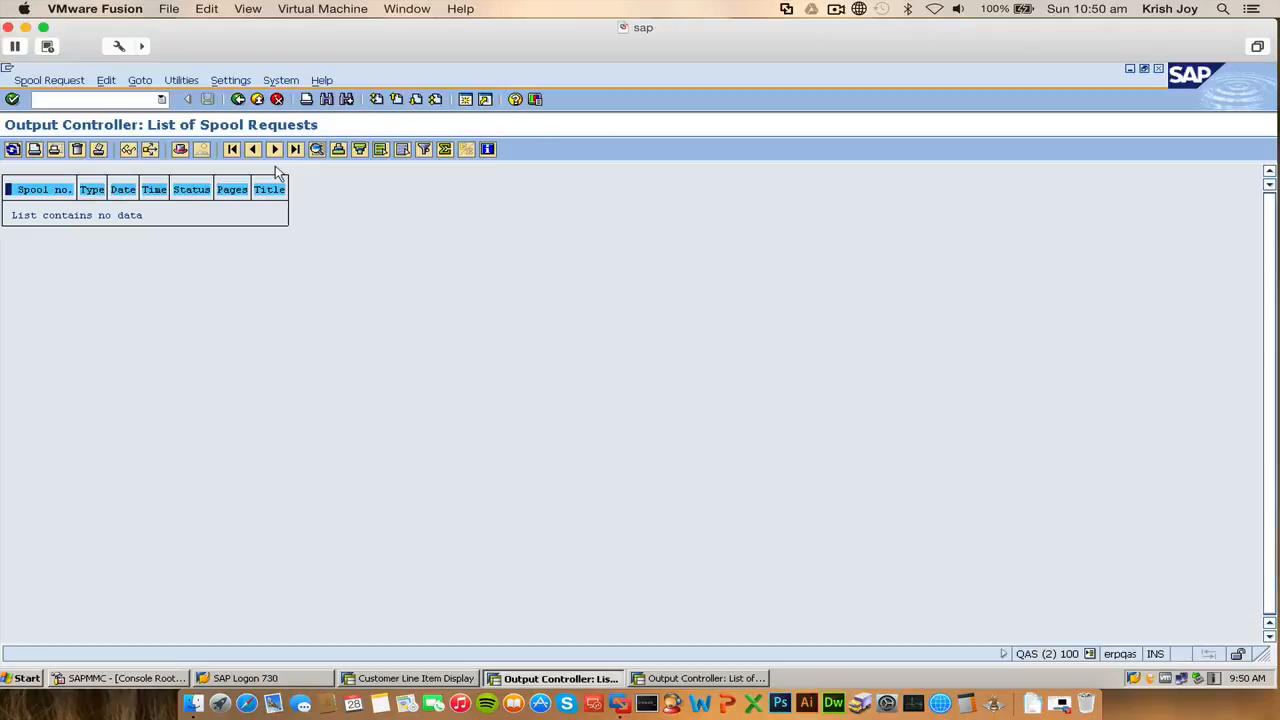
{"action": "left_click", "coordinate": [237, 99]}
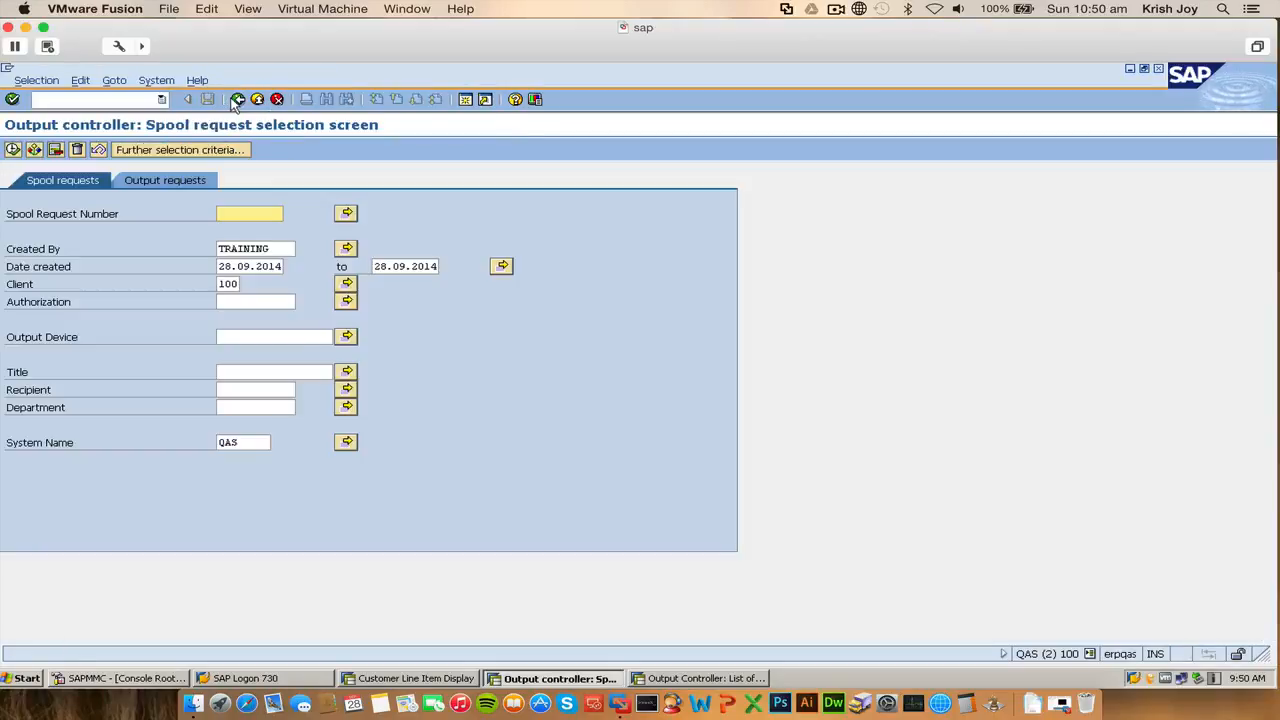
- Set the spool selection's start date to 01.08.2014 and list the matching spool requests
{"action": "left_click", "coordinate": [274, 336]}
{"action": "left_click", "coordinate": [258, 267]}
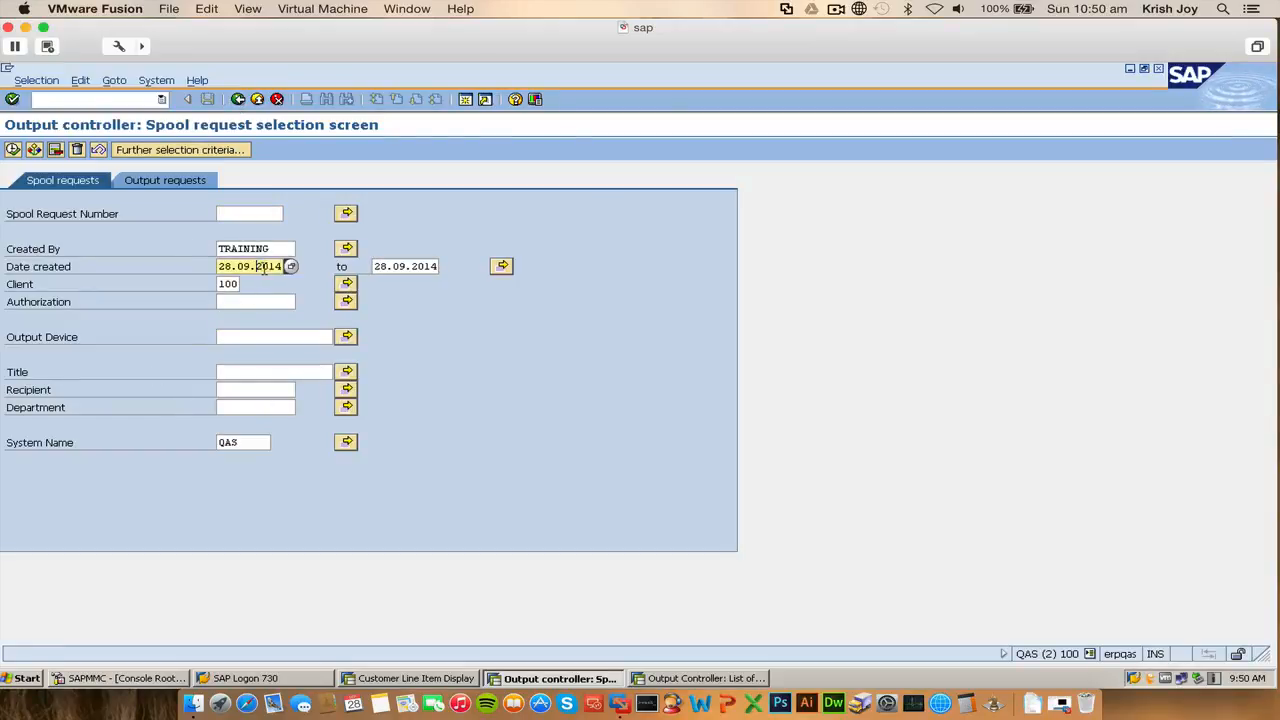
{"action": "left_click", "coordinate": [290, 268]}
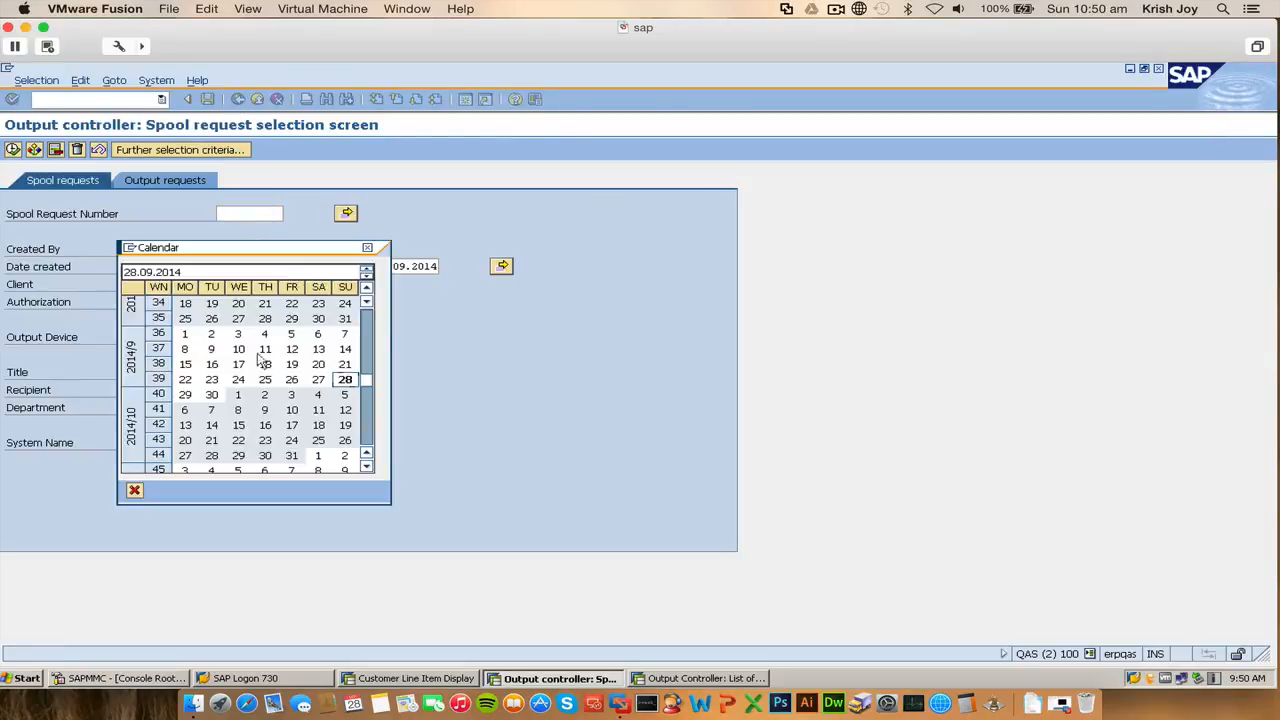
{"action": "double_click", "coordinate": [184, 334]}
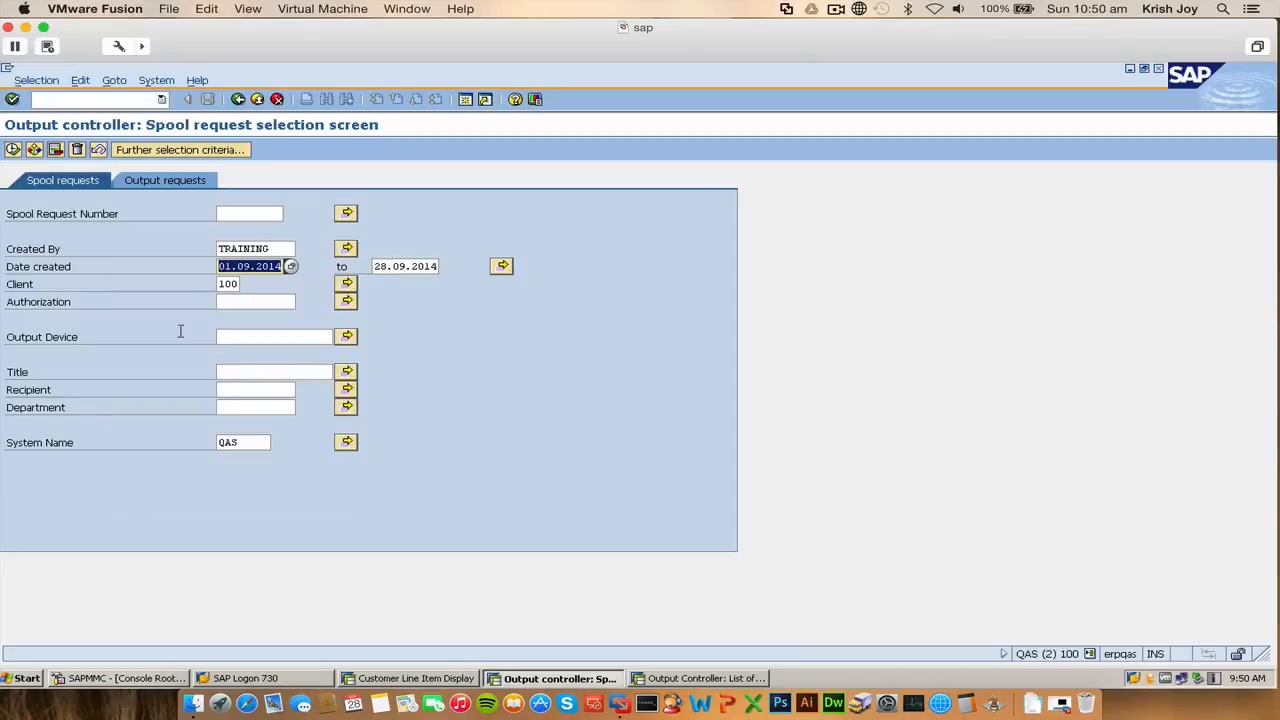
{"action": "left_click", "coordinate": [288, 271]}
{"action": "left_click", "coordinate": [290, 268]}
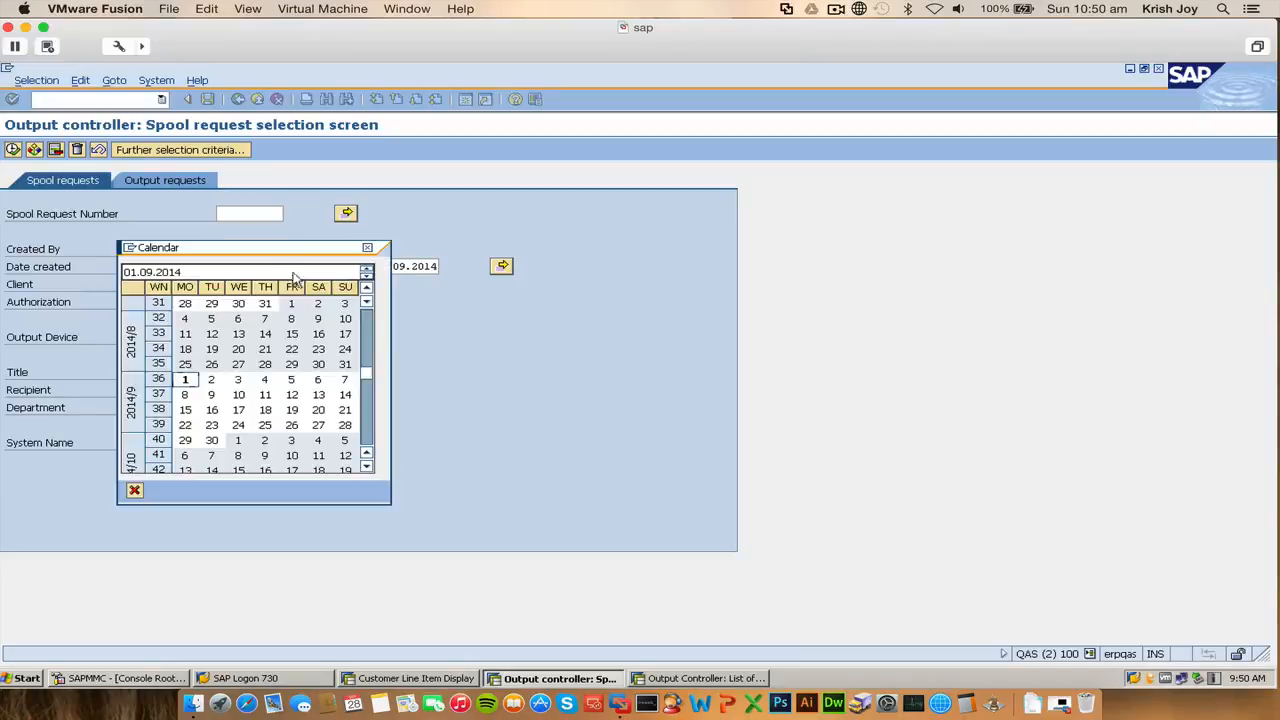
{"action": "double_click", "coordinate": [293, 301]}
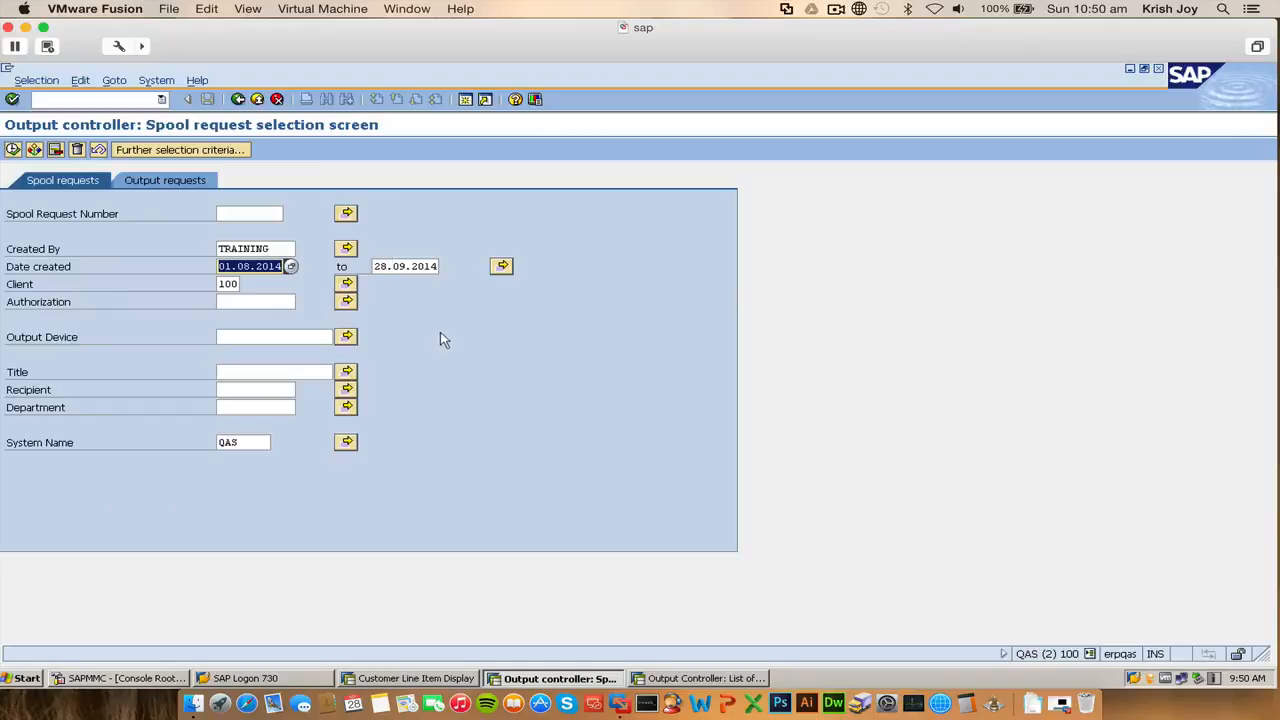
{"action": "left_click", "coordinate": [13, 150]}
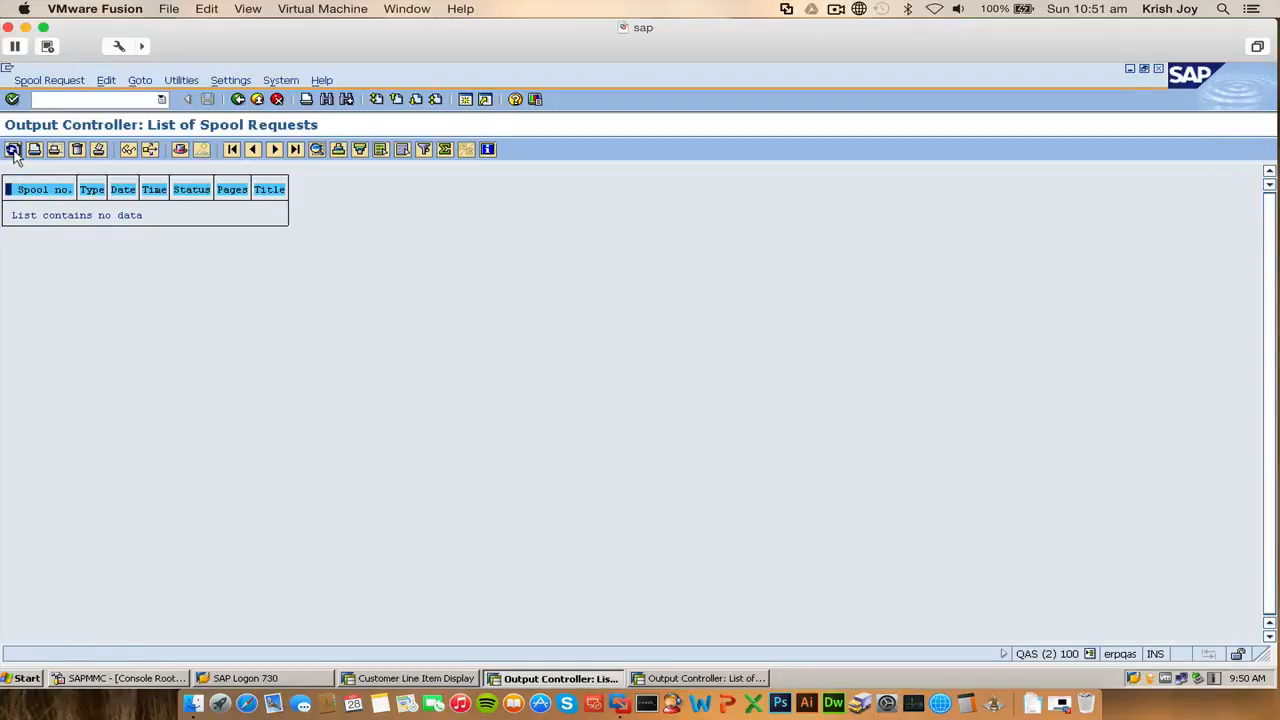
- Raise the display brightness to maximum and refresh the list of spool requests
{"action": "key", "text": "XF86MonBrightnessUp"}
{"action": "key", "text": "XF86MonBrightnessUp"}
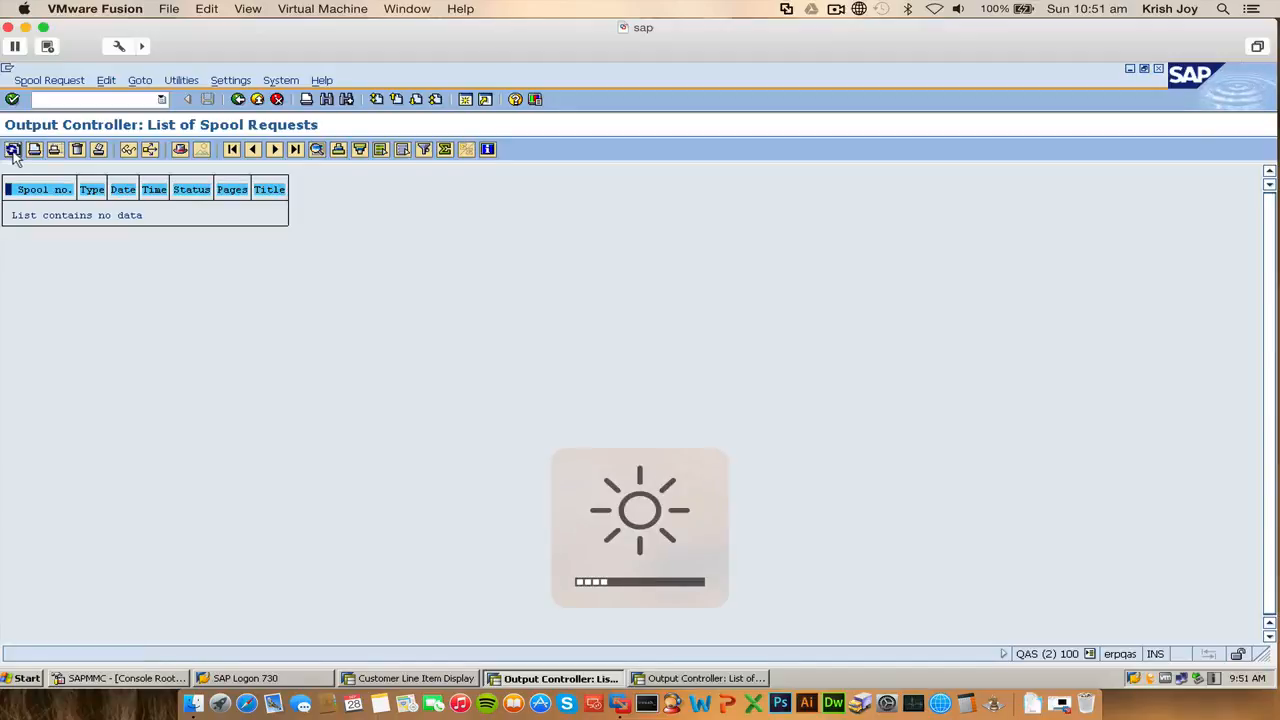
{"action": "key", "text": "XF86MonBrightnessUp"}
{"action": "key", "text": "XF86MonBrightnessUp"}
{"action": "left_click", "coordinate": [14, 153]}
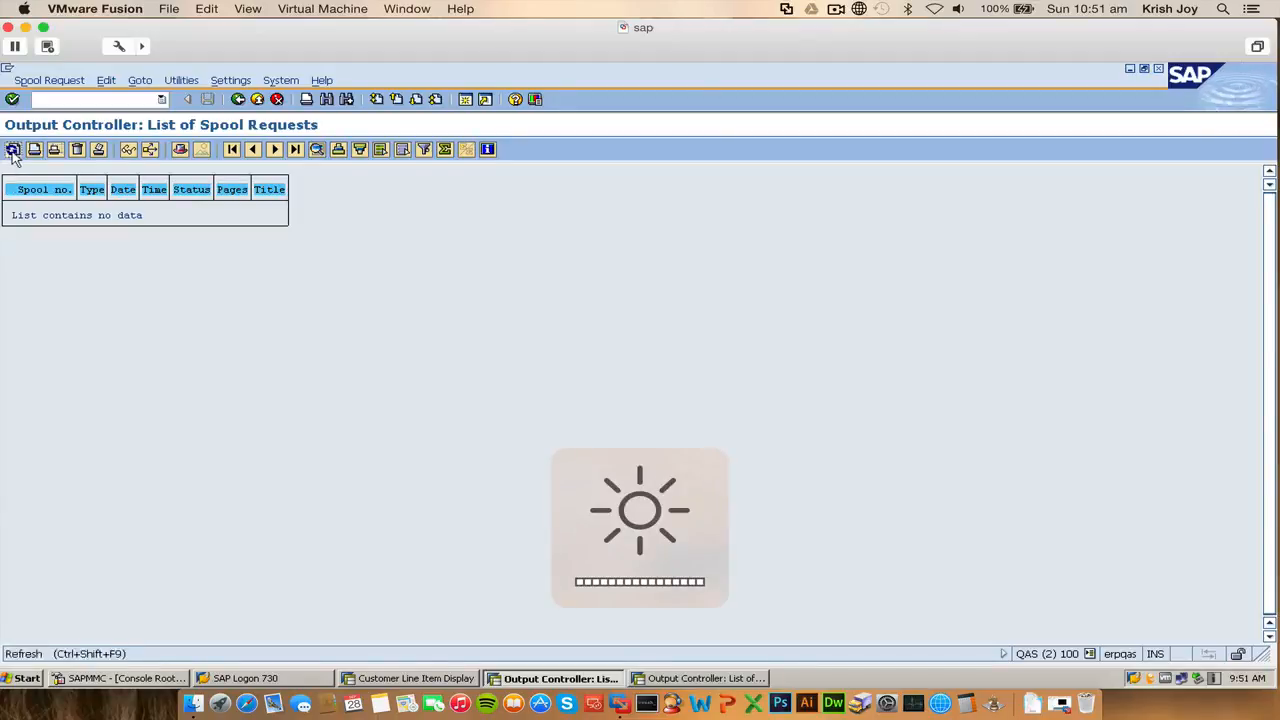
- Reselect 01.08.2014 as the start date, list the spool requests again and exit to the SAP Easy Access screen
{"action": "left_click", "coordinate": [239, 101]}
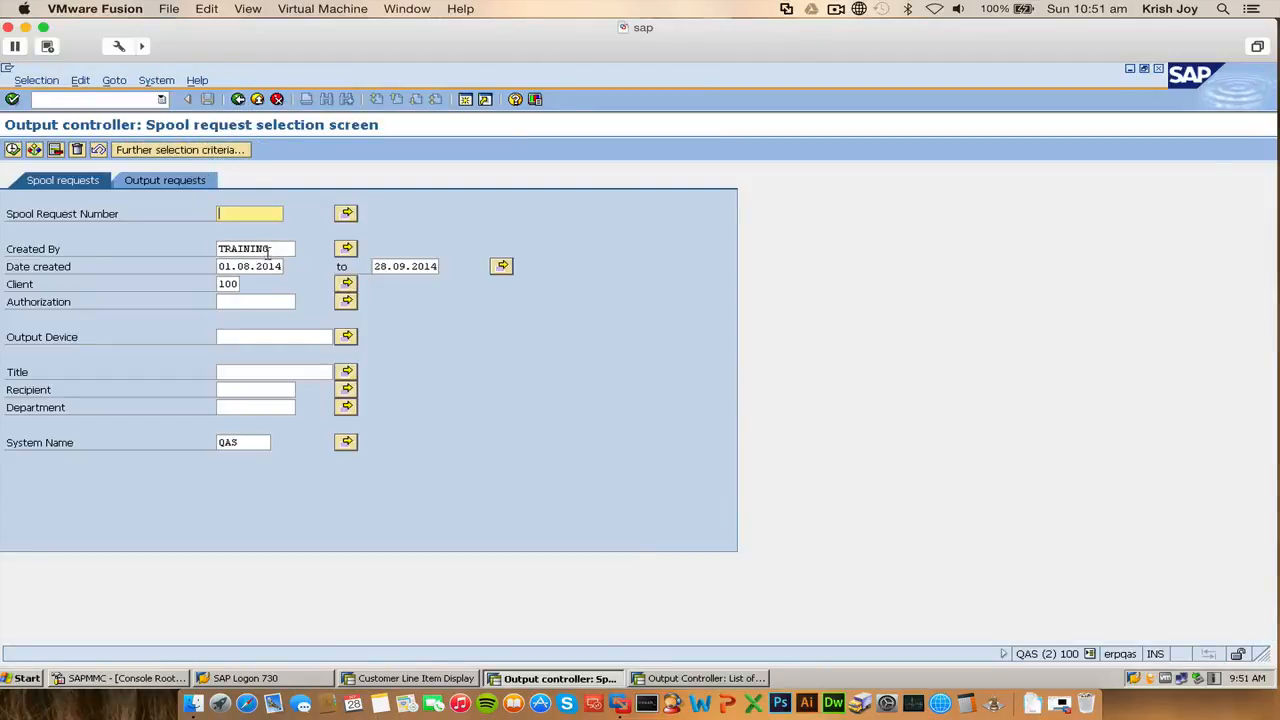
{"action": "left_click", "coordinate": [267, 266]}
{"action": "left_click", "coordinate": [290, 267]}
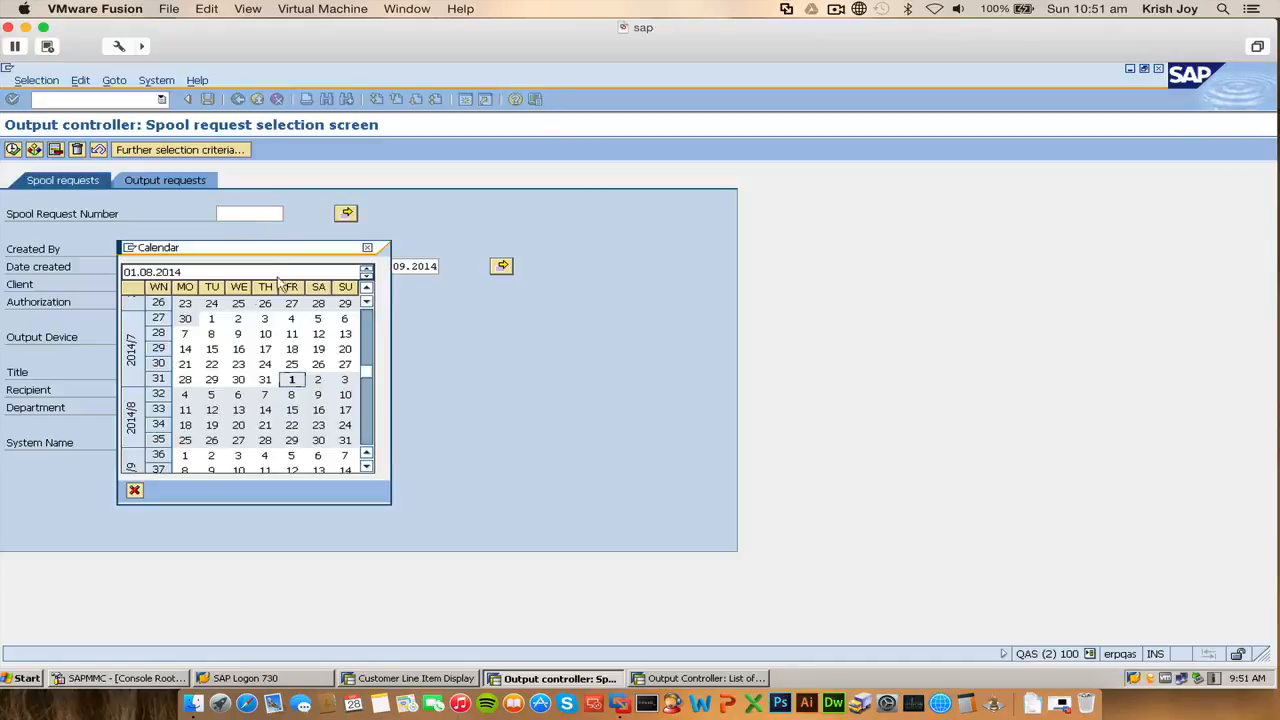
{"action": "double_click", "coordinate": [288, 374]}
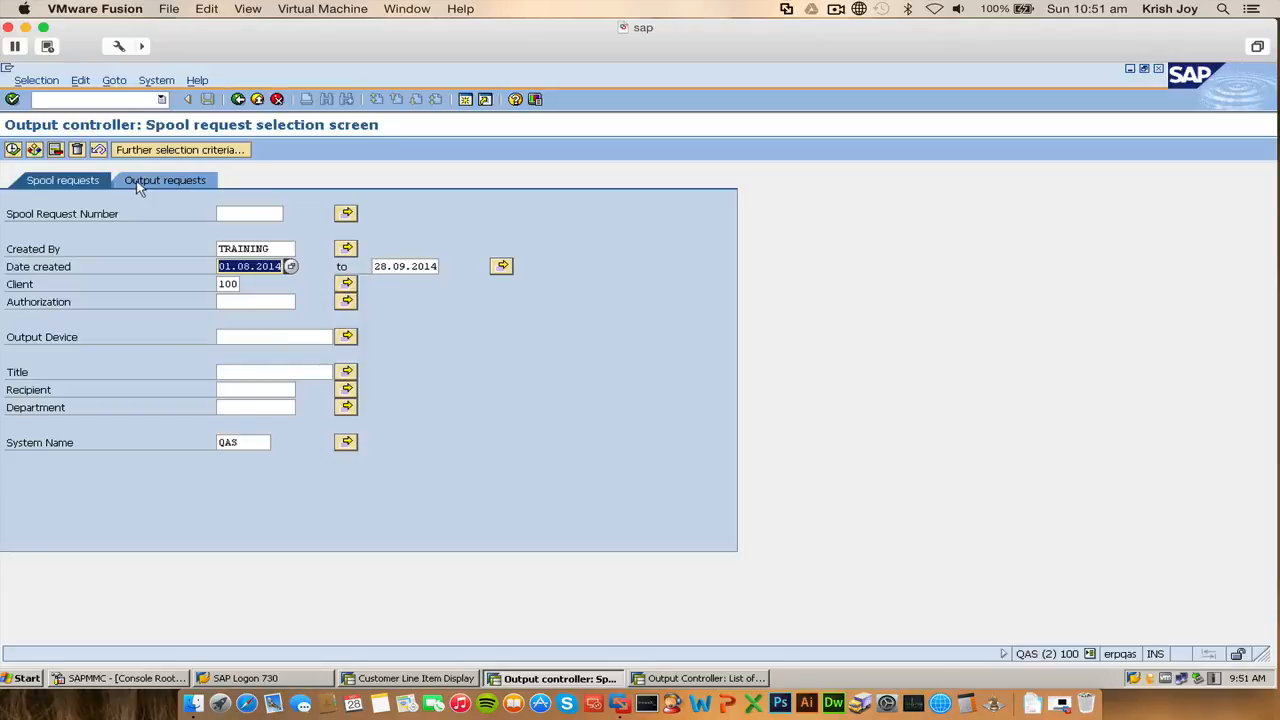
{"action": "left_click", "coordinate": [13, 150]}
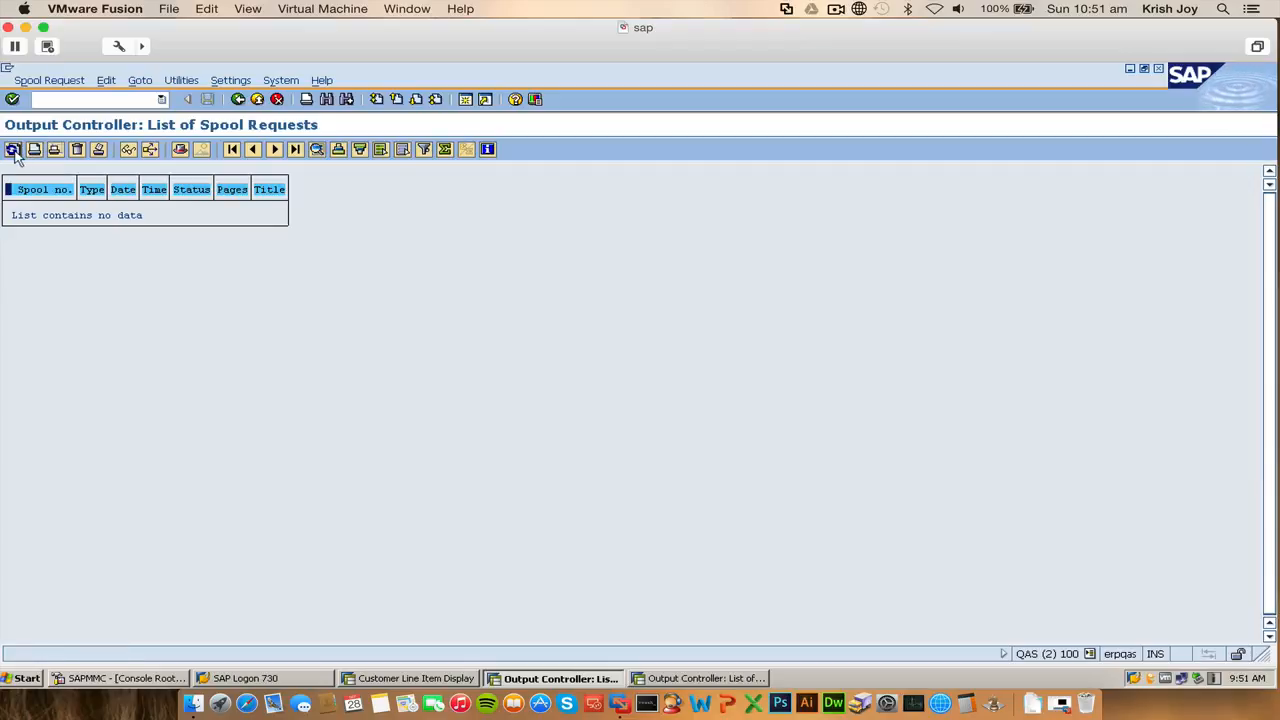
{"action": "left_click", "coordinate": [237, 100]}
{"action": "left_click", "coordinate": [237, 100]}
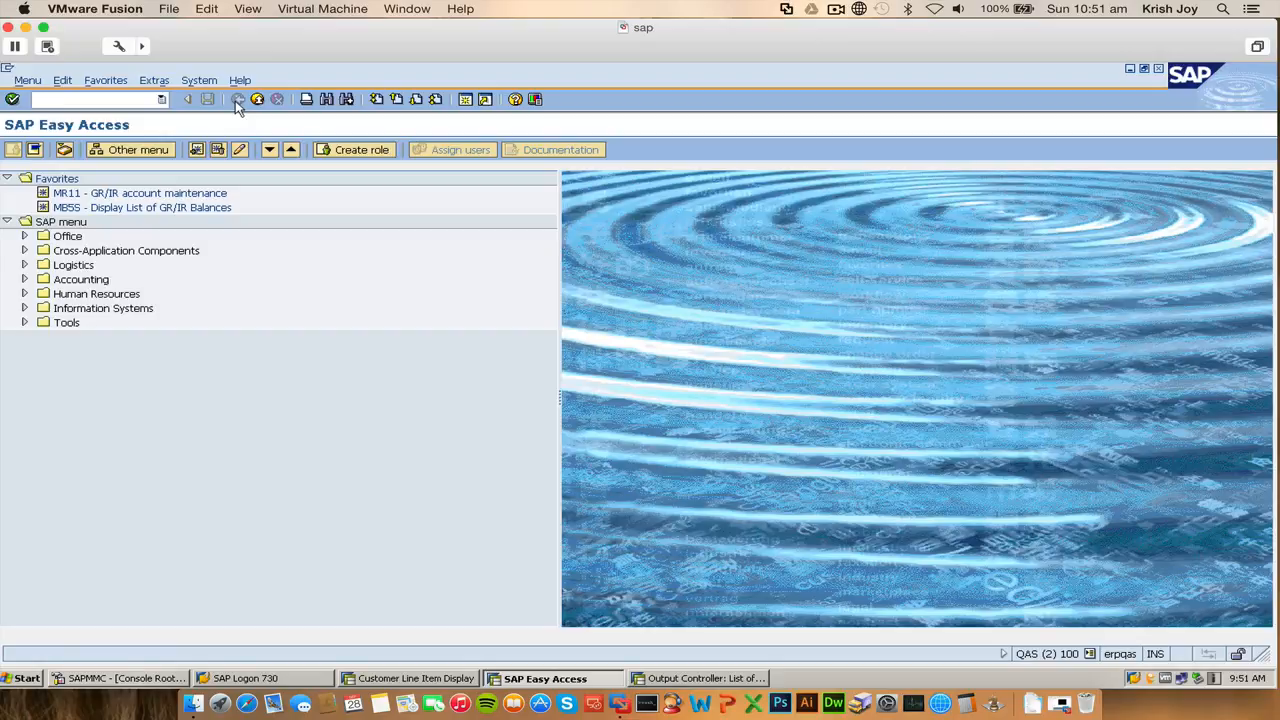
- Display the customer's open items at key date 28.09.2014 in company code CW01 with FBL5N and return to SAP Easy Access
{"action": "left_click", "coordinate": [161, 99]}
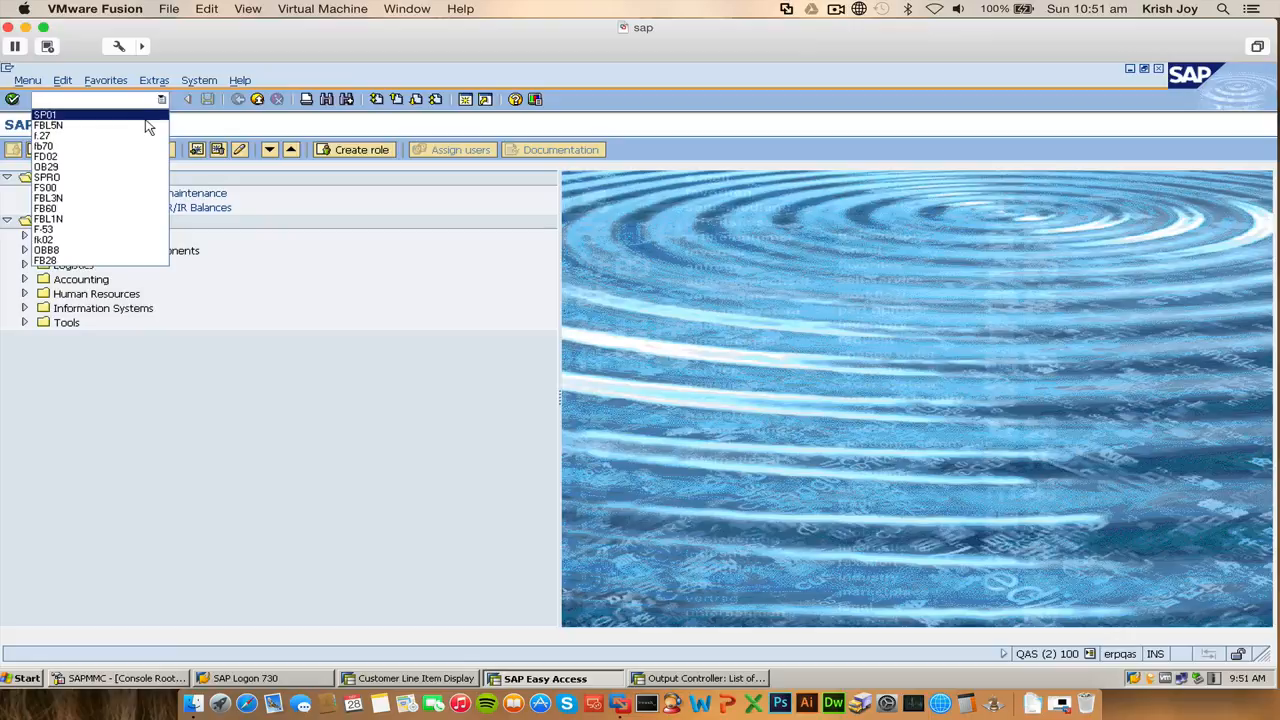
{"action": "left_click", "coordinate": [143, 126]}
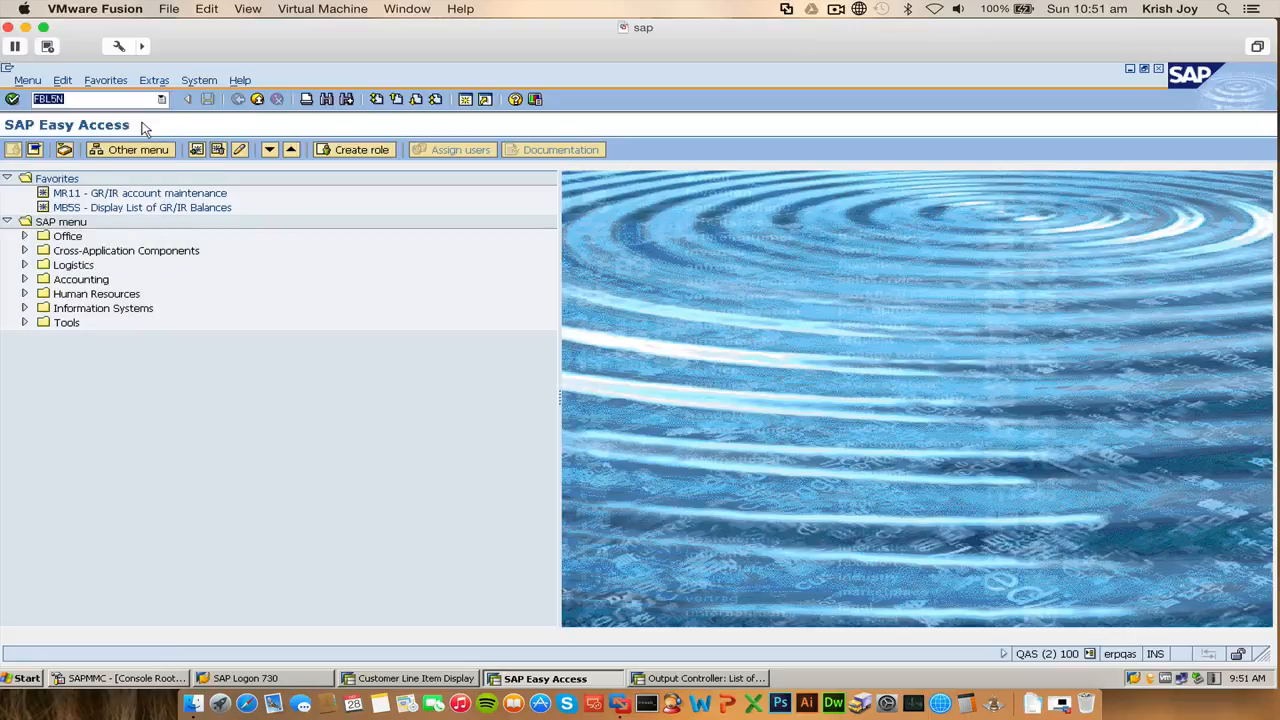
{"action": "key", "text": "Return"}
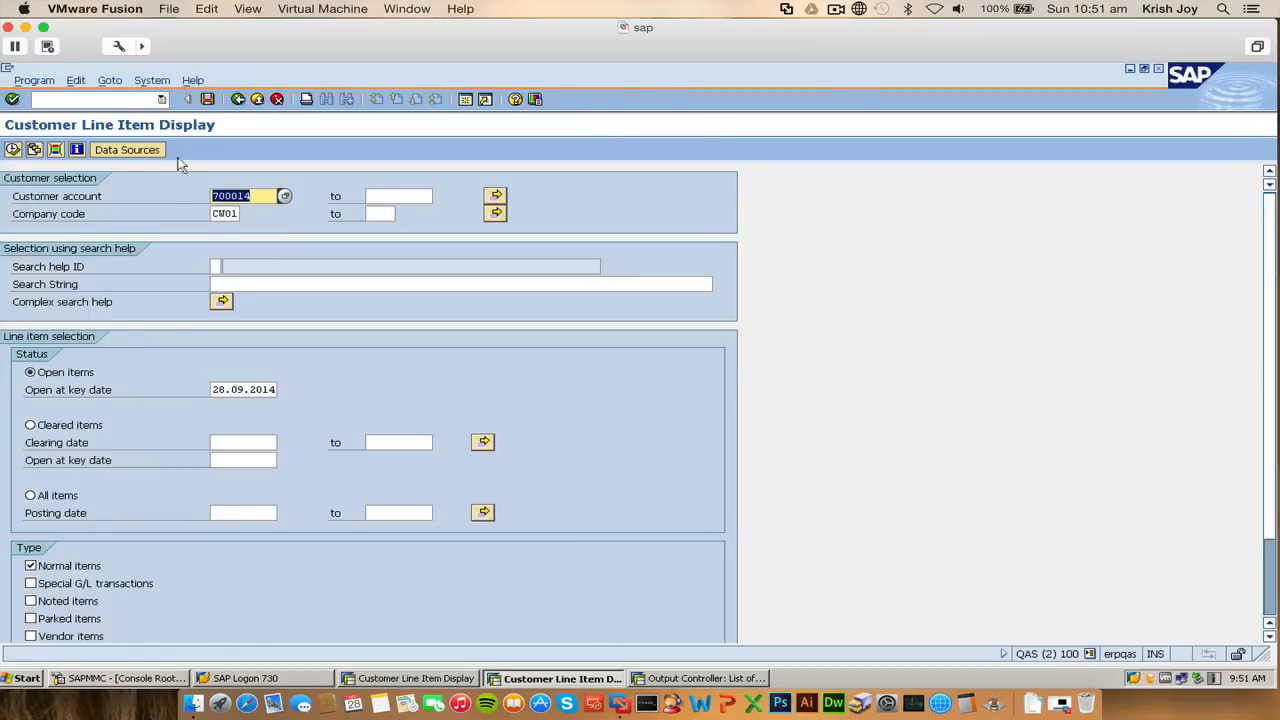
{"action": "left_click", "coordinate": [12, 149]}
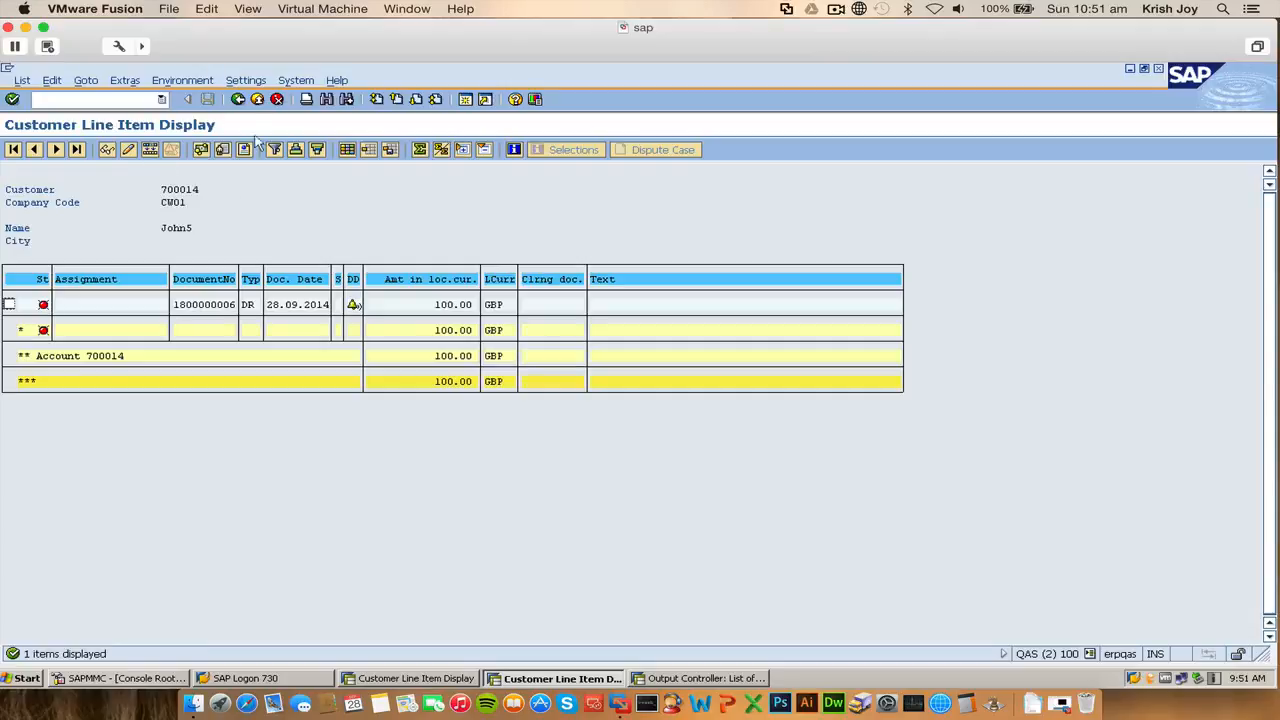
{"action": "left_click", "coordinate": [257, 100]}
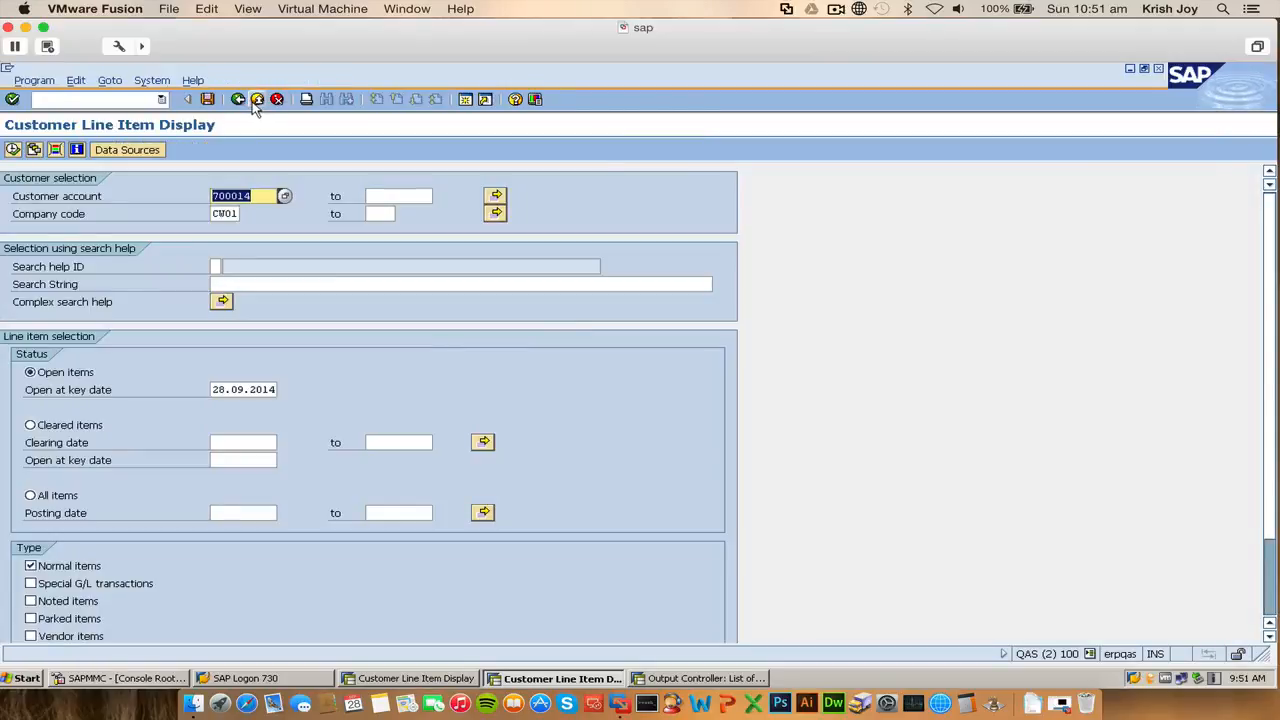
{"action": "left_click", "coordinate": [257, 100]}
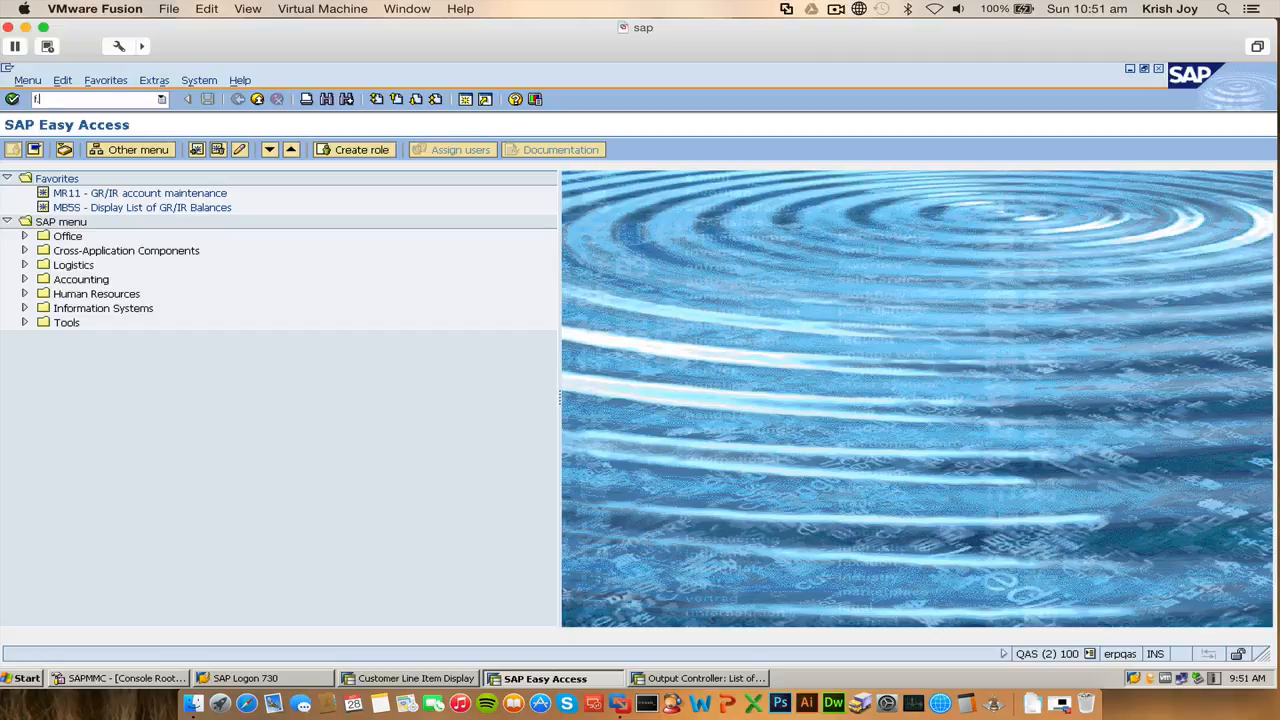
- Open Periodic Account Statements with F.27 and select company code CW01 and account type D (Customer)
{"action": "key", "text": "Return"}
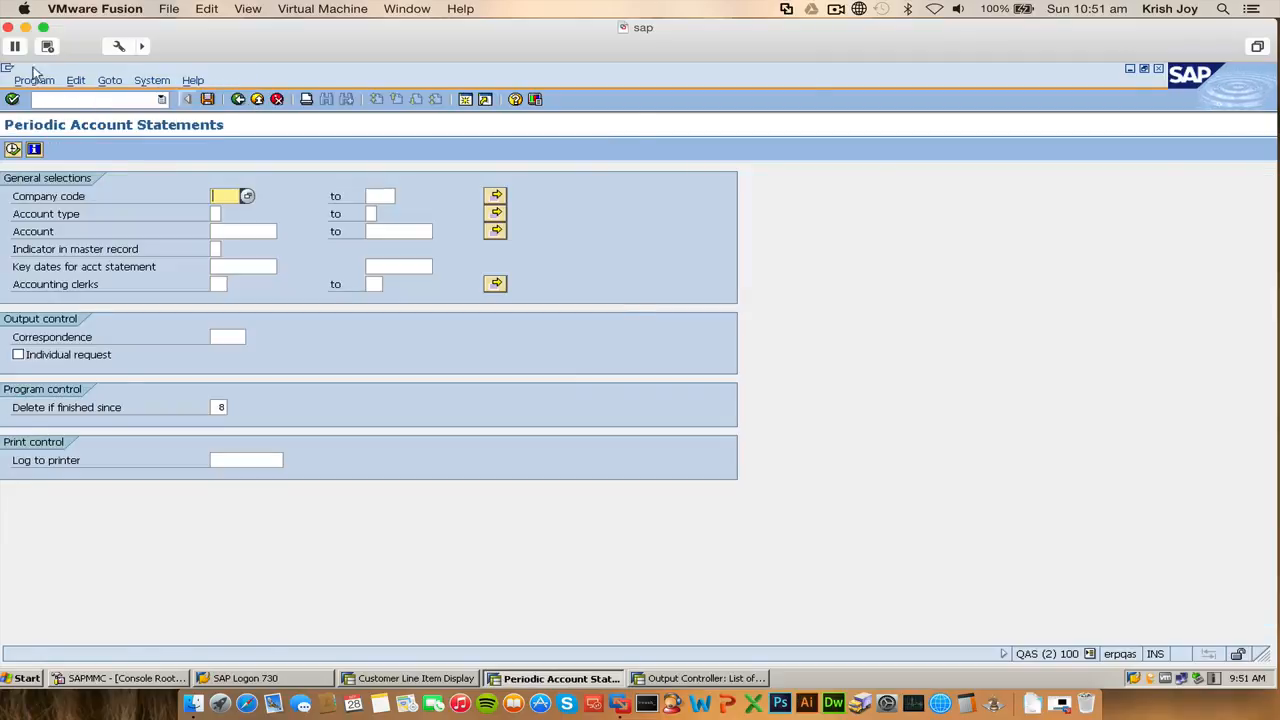
{"action": "left_click", "coordinate": [247, 196]}
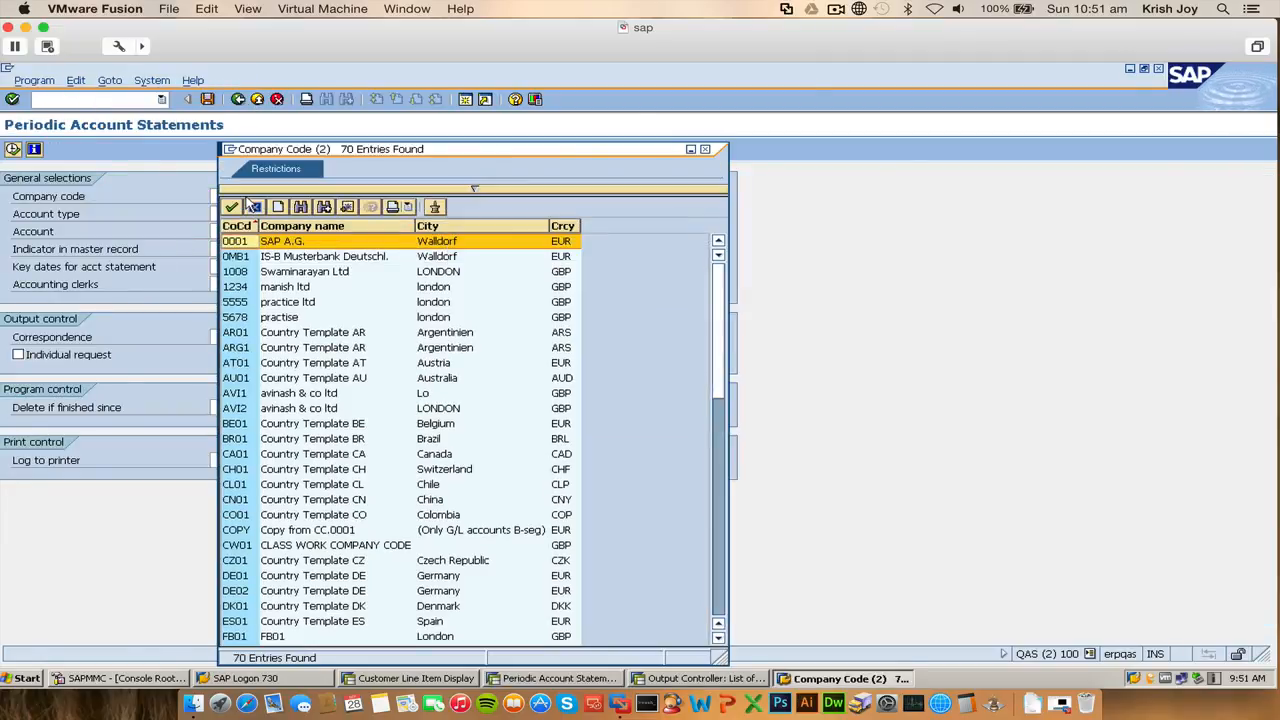
{"action": "scroll", "coordinate": [296, 565], "scroll_direction": "down", "scroll_amount": 10}
{"action": "scroll", "coordinate": [296, 565], "scroll_direction": "down", "scroll_amount": 6}
{"action": "scroll", "coordinate": [296, 565], "scroll_direction": "up", "scroll_amount": 9}
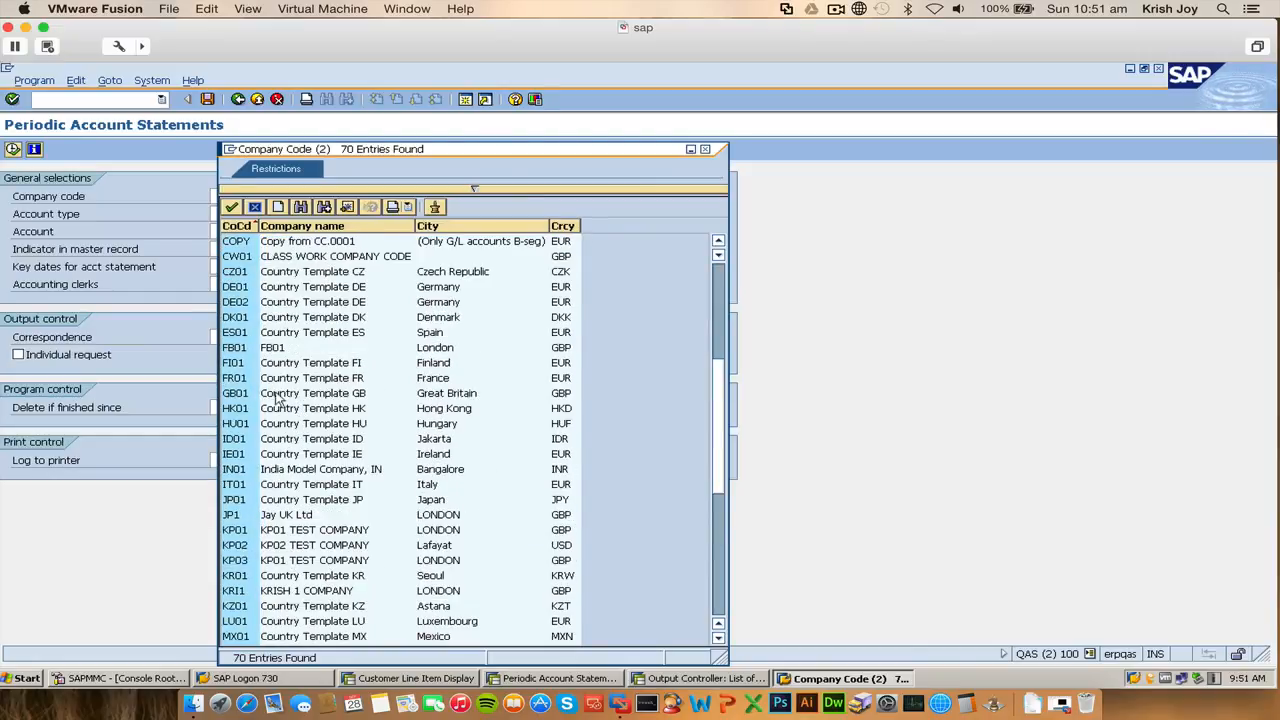
{"action": "left_click", "coordinate": [248, 258]}
{"action": "double_click", "coordinate": [248, 261]}
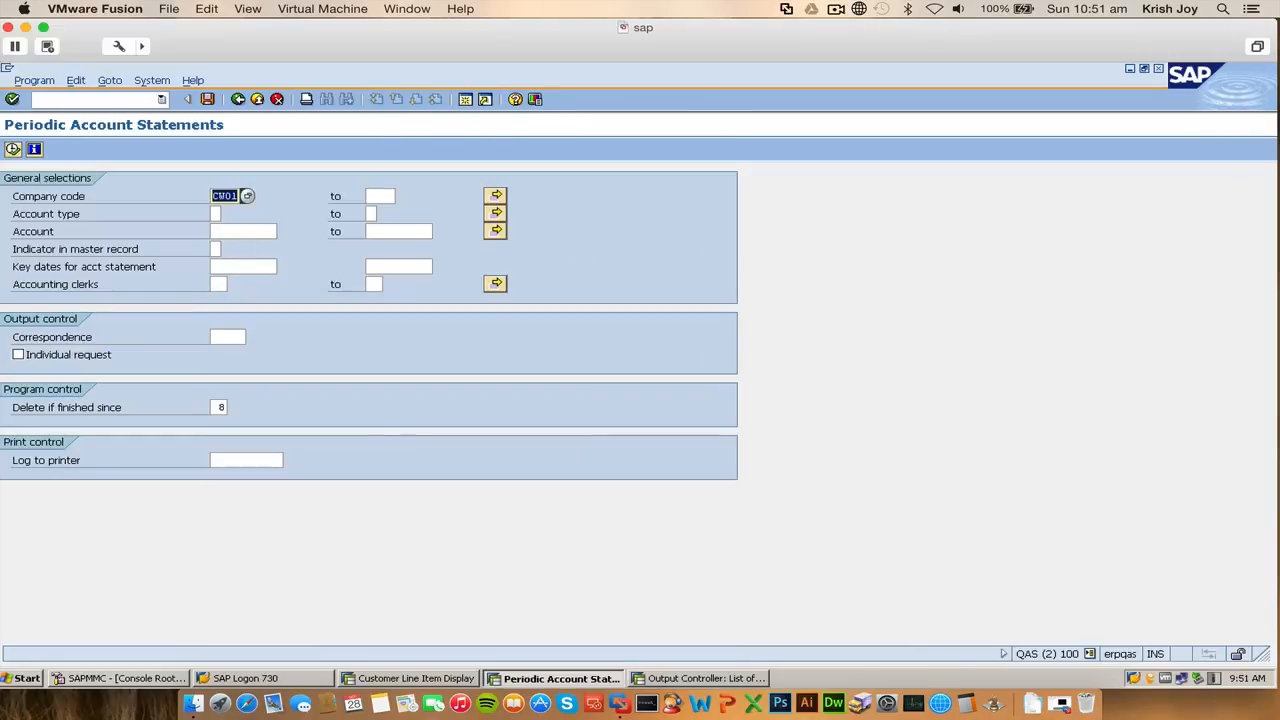
{"action": "left_click", "coordinate": [215, 213]}
{"action": "left_click", "coordinate": [225, 216]}
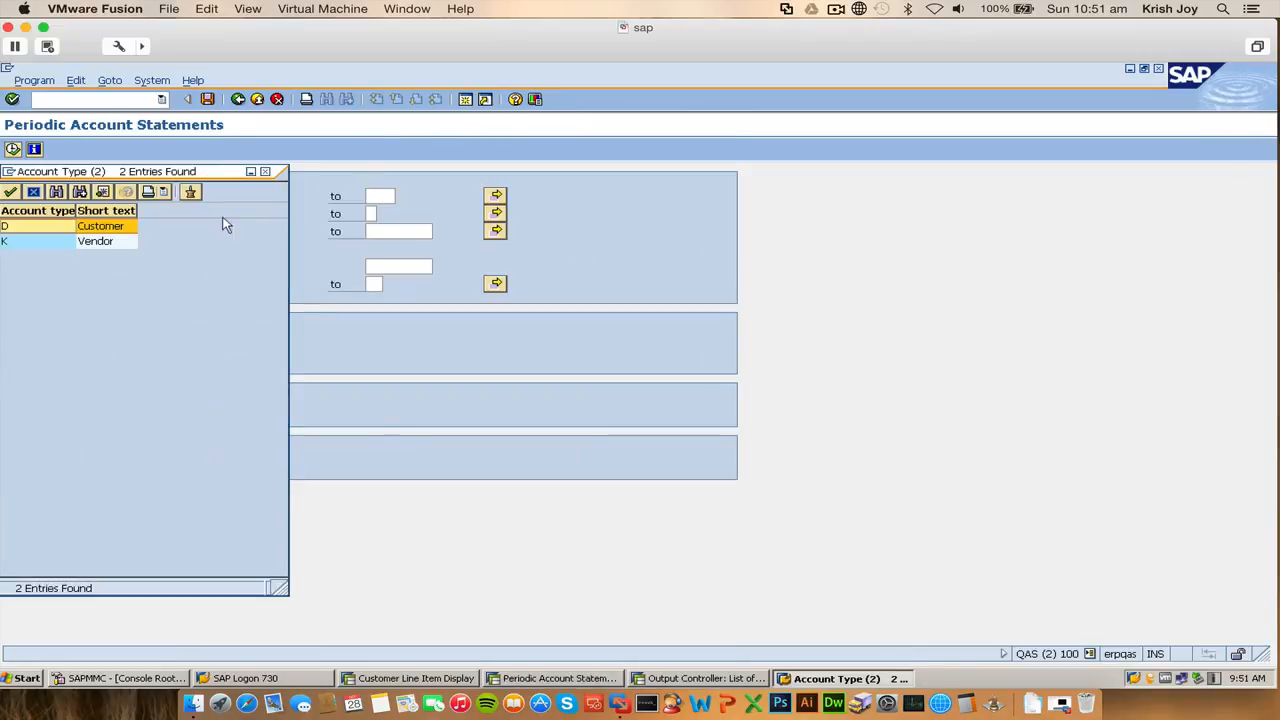
{"action": "double_click", "coordinate": [78, 227]}
- Enter the customer's account number, select 2 as the indicator in master record and 28.09.2014 as the account statement key date
{"action": "left_click", "coordinate": [223, 232]}
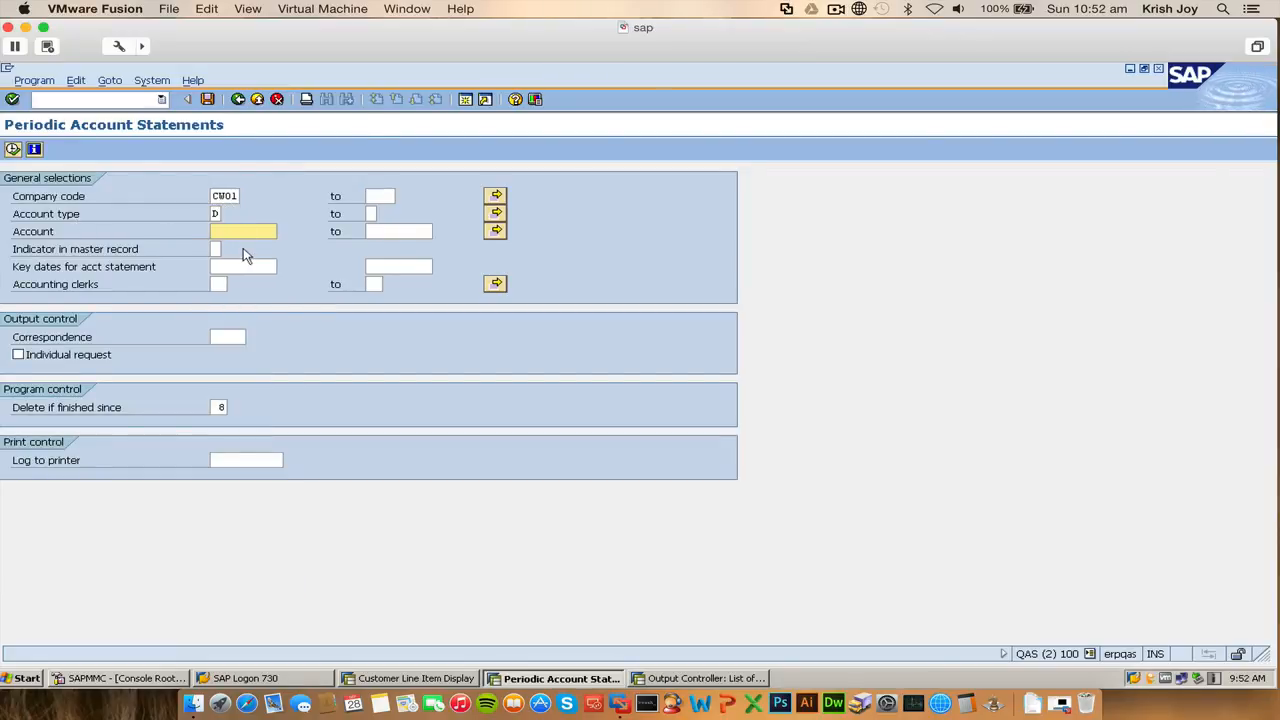
{"action": "type", "text": "7000"}
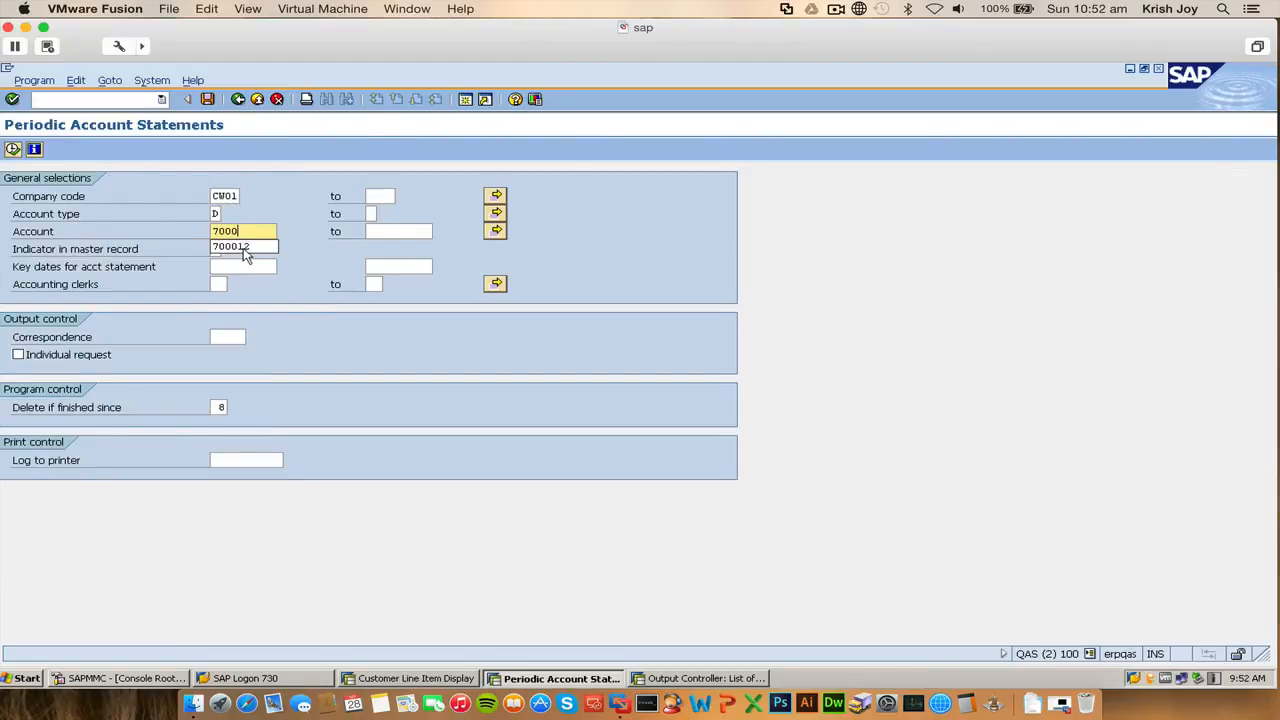
{"action": "left_click", "coordinate": [243, 247]}
{"action": "key", "text": "BackSpace"}
{"action": "type", "text": "4"}
{"action": "left_click", "coordinate": [216, 249]}
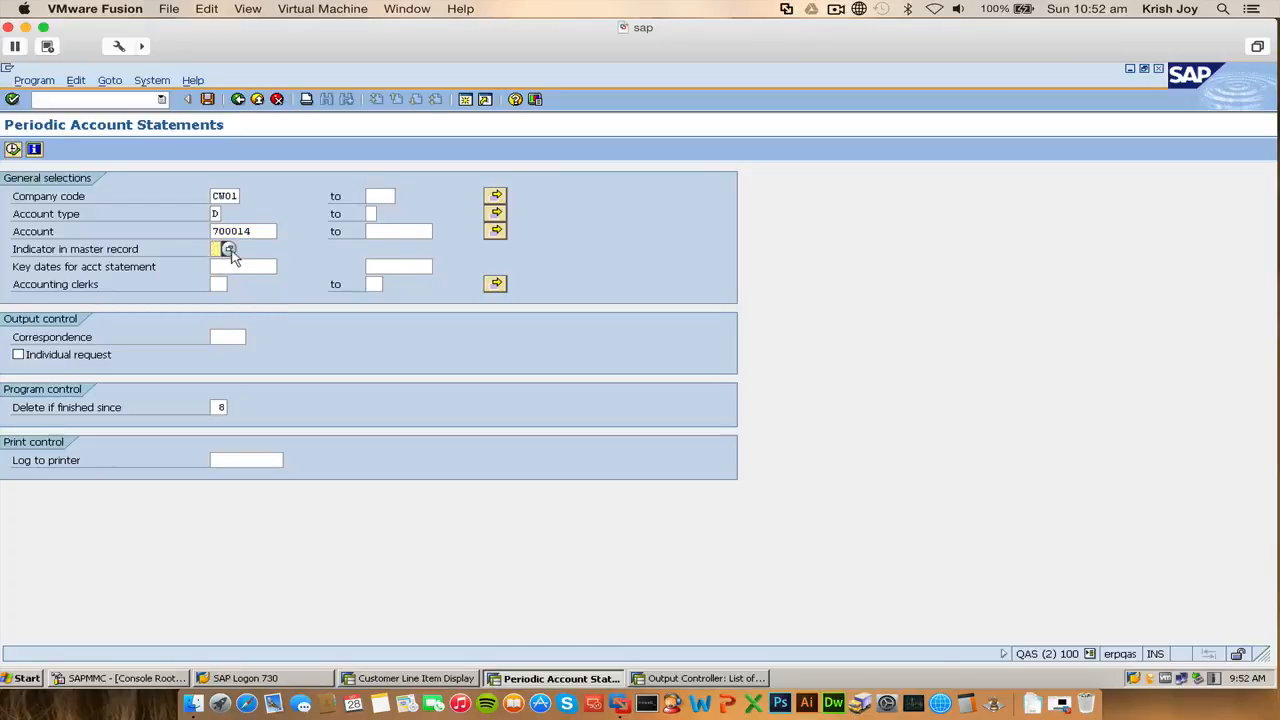
{"action": "left_click", "coordinate": [232, 250]}
{"action": "double_click", "coordinate": [338, 358]}
{"action": "left_click", "coordinate": [240, 264]}
{"action": "left_click", "coordinate": [286, 266]}
{"action": "double_click", "coordinate": [341, 383]}
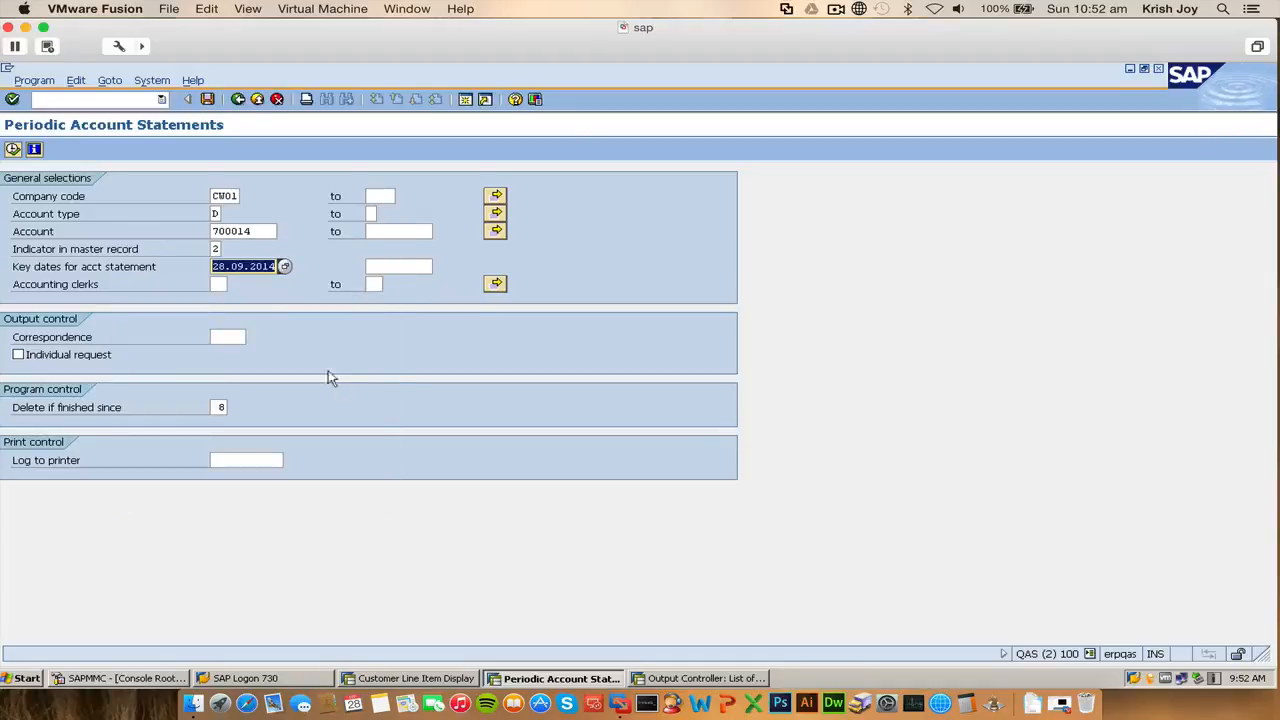
- Set the correspondence to SAP06 and execute the periodic account statement run
{"action": "left_click", "coordinate": [231, 337]}
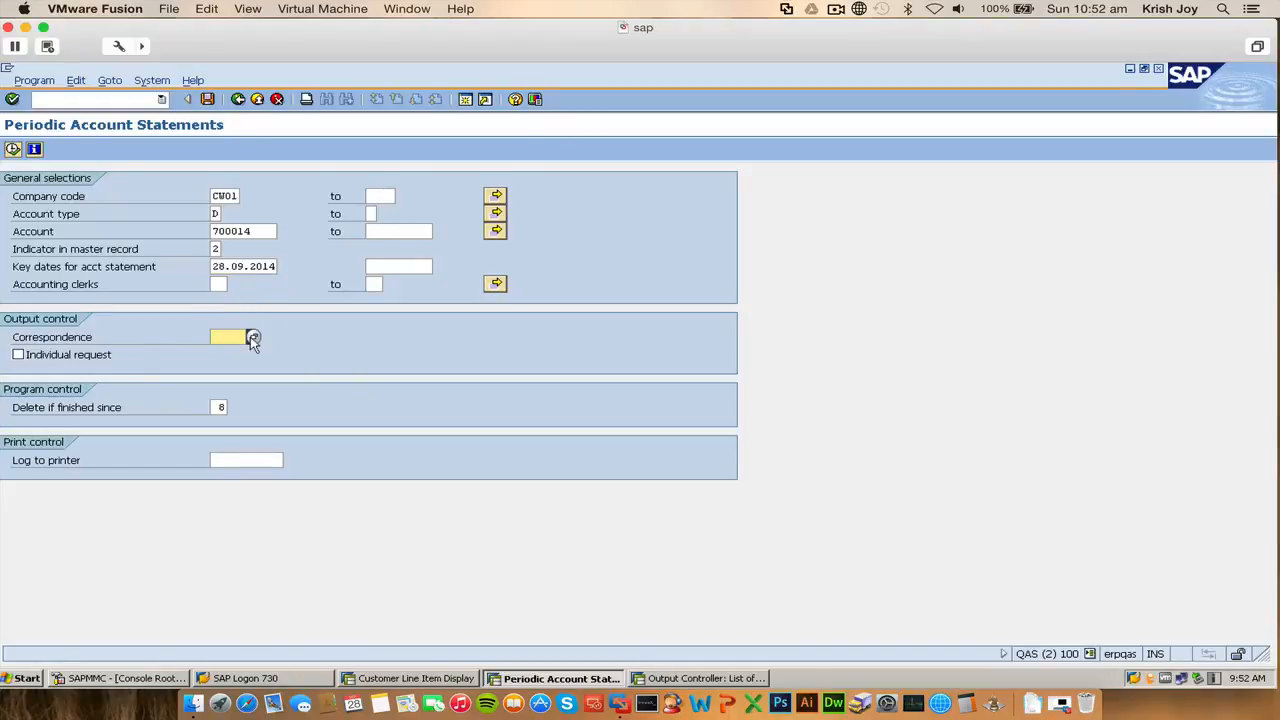
{"action": "type", "text": "SA"}
{"action": "left_click", "coordinate": [231, 352]}
{"action": "left_click", "coordinate": [12, 149]}
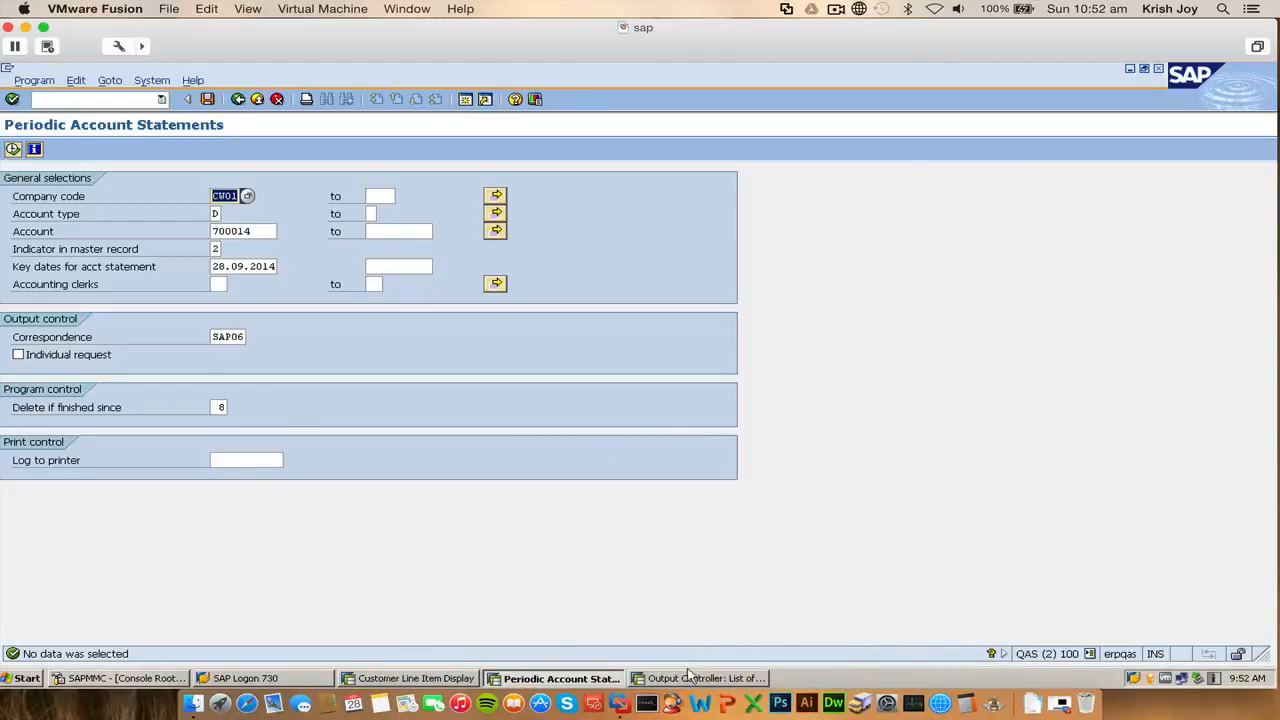
- In the Customer Line Item Display session, enter the account number used in the statement run and list all its items in company code CW01
{"action": "left_click", "coordinate": [396, 679]}
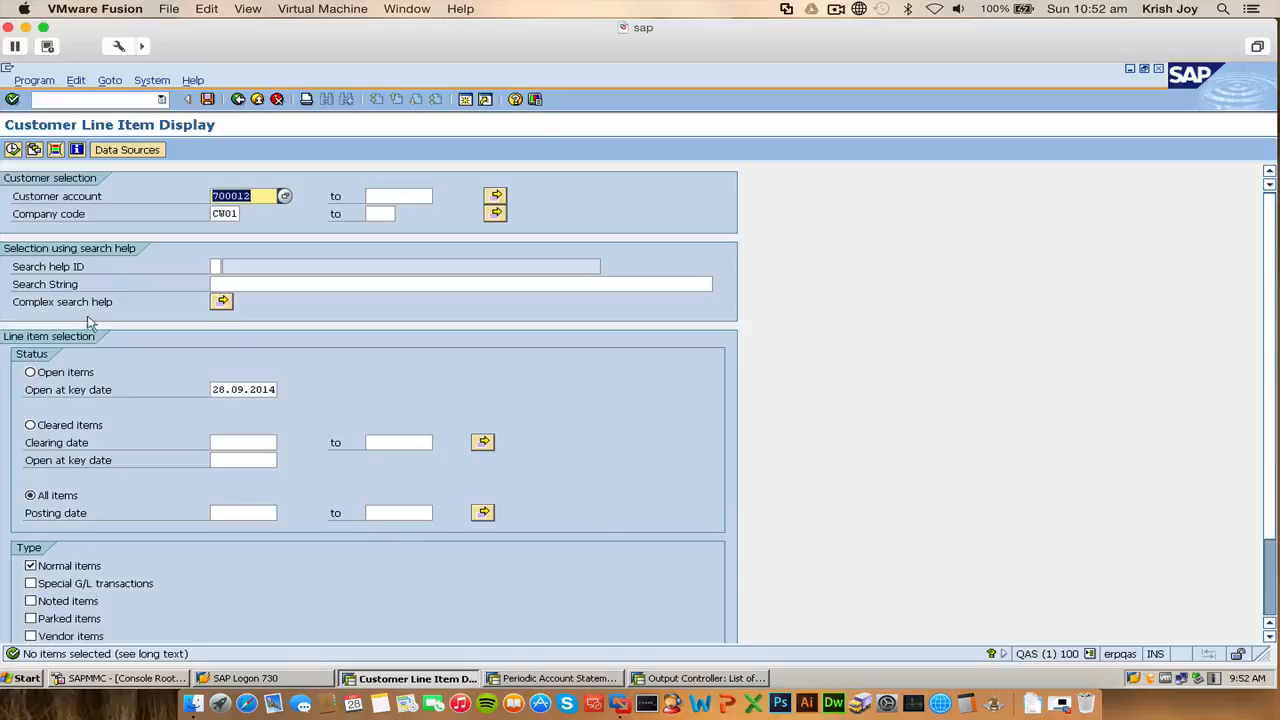
{"action": "left_click", "coordinate": [12, 99]}
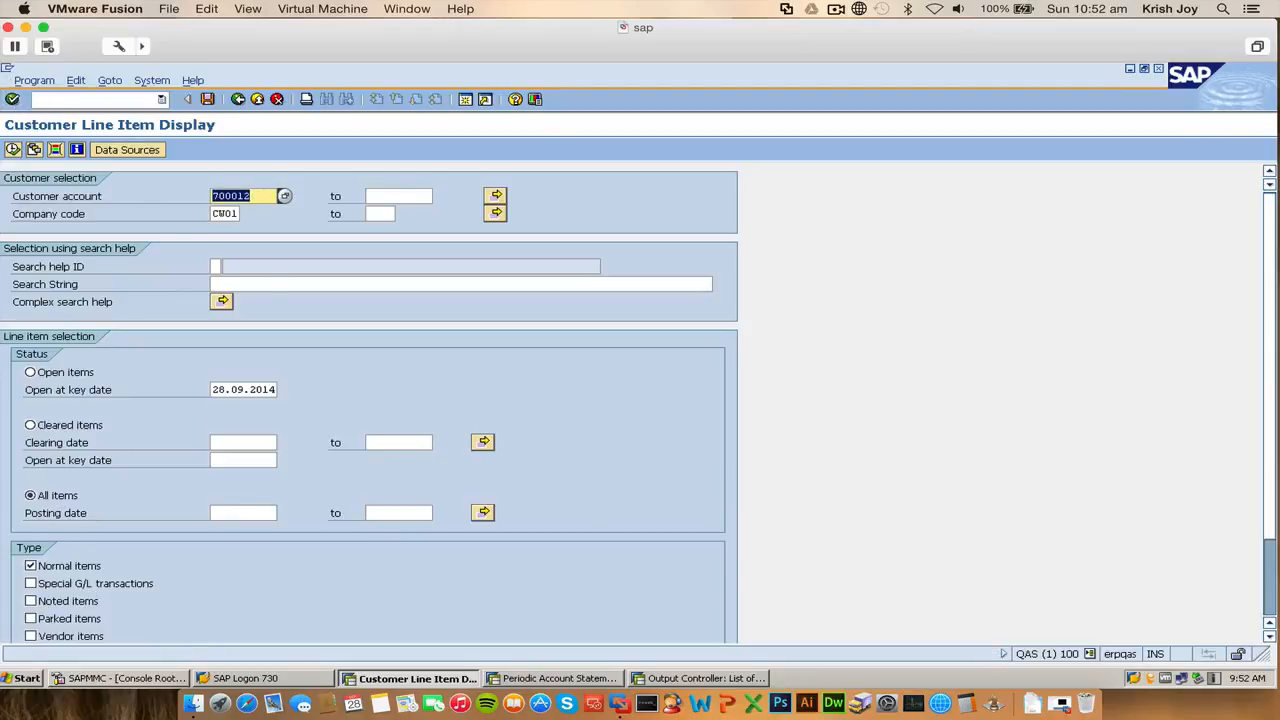
{"action": "left_click", "coordinate": [12, 149]}
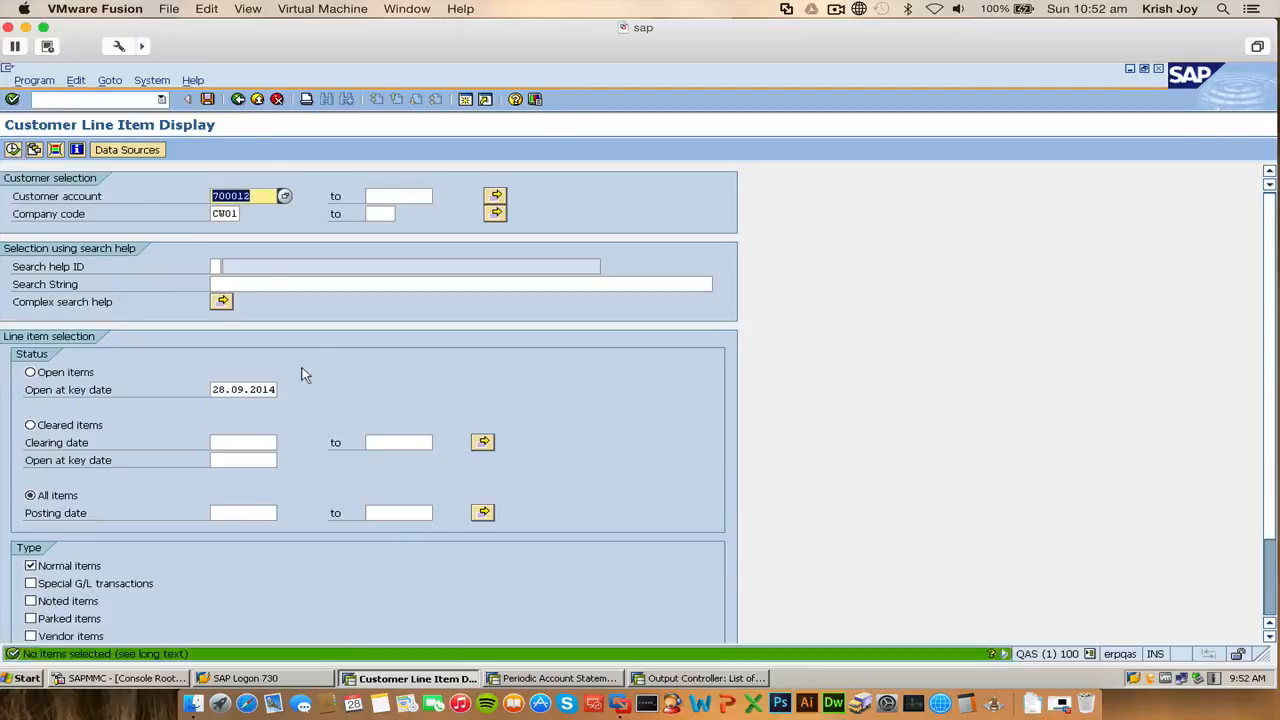
{"action": "left_click", "coordinate": [266, 195]}
{"action": "key", "text": "BackSpace"}
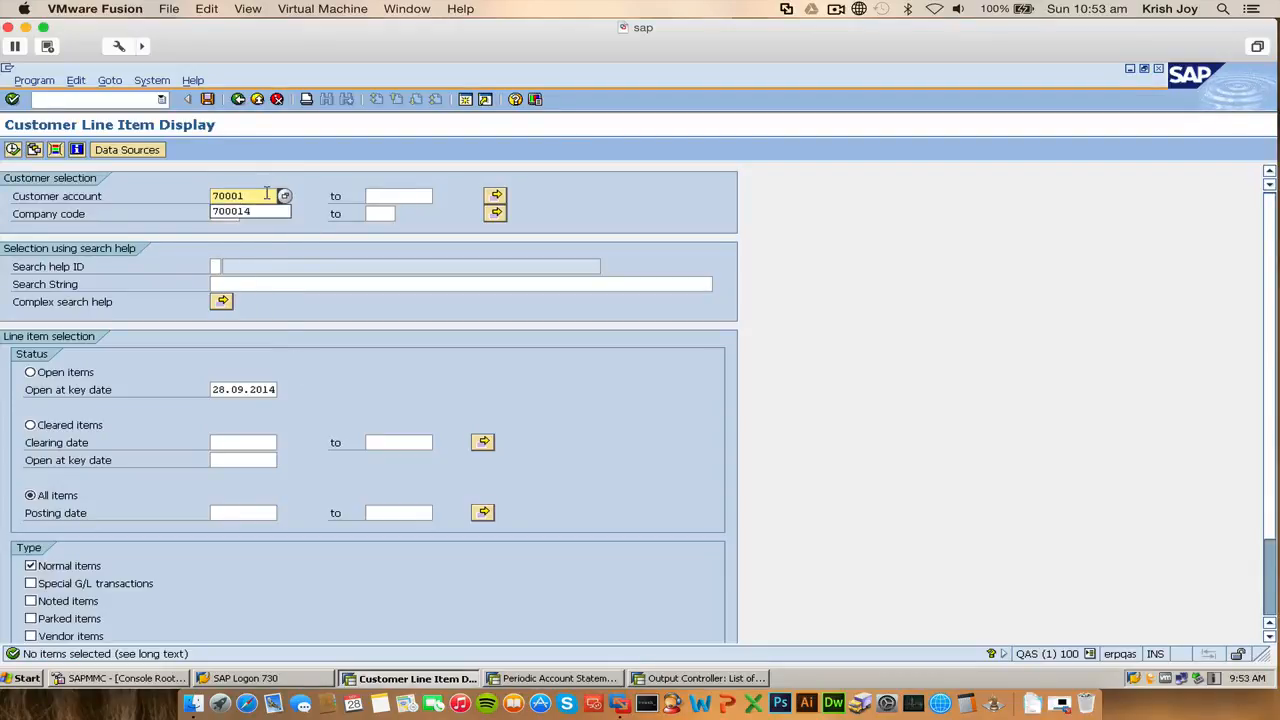
{"action": "type", "text": "4"}
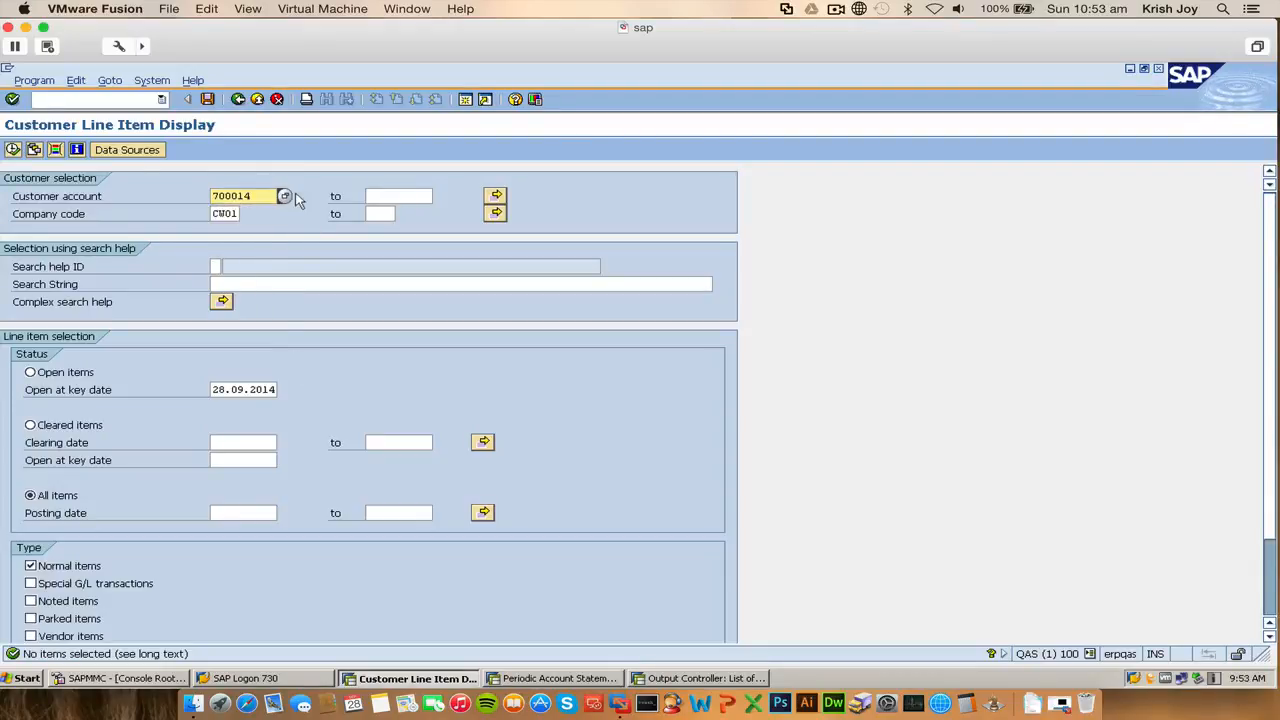
{"action": "left_click", "coordinate": [13, 150]}
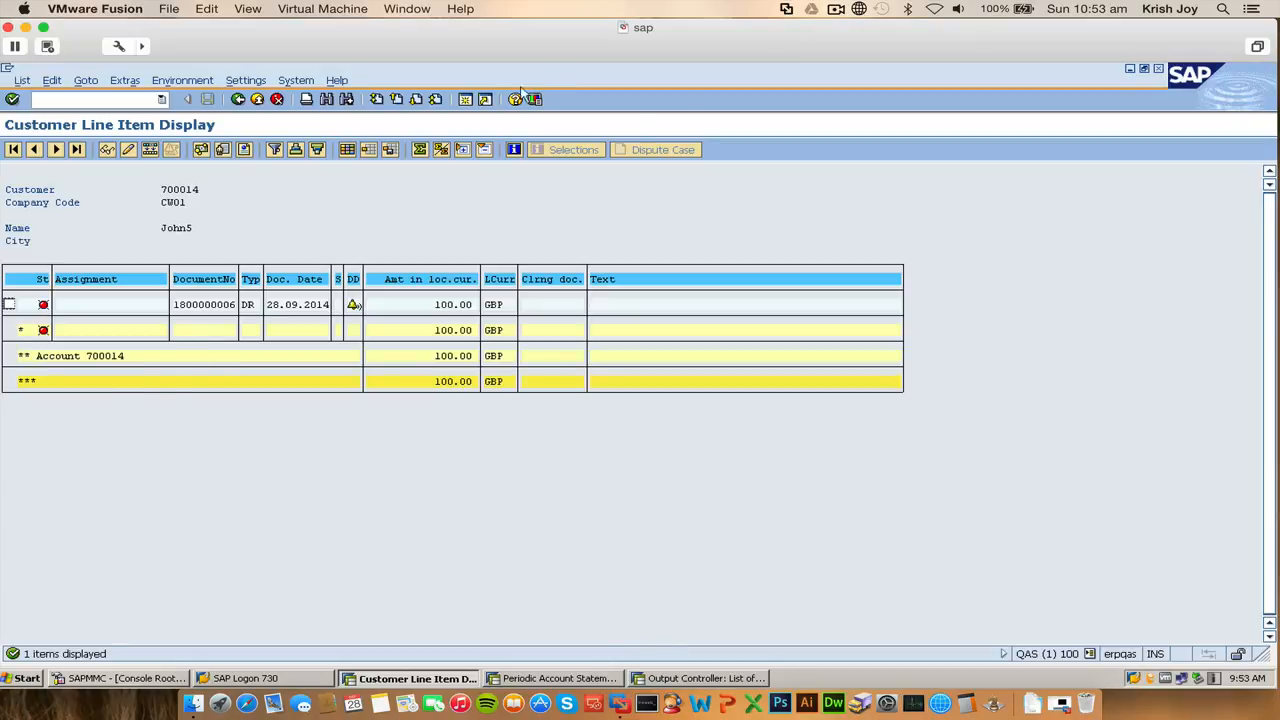
- Start a new session and open the customer's company code CW01 correspondence data for changing with FD02
{"action": "left_click", "coordinate": [466, 100]}
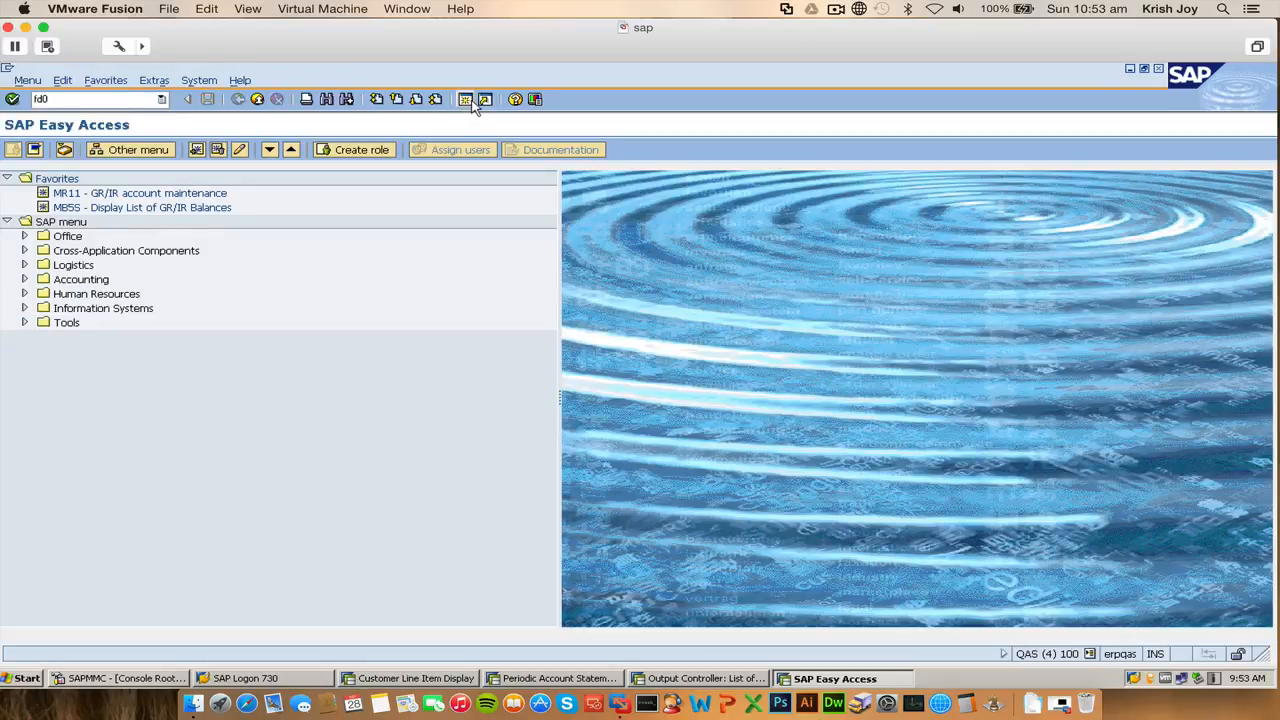
{"action": "type", "text": "2"}
{"action": "key", "text": "Return"}
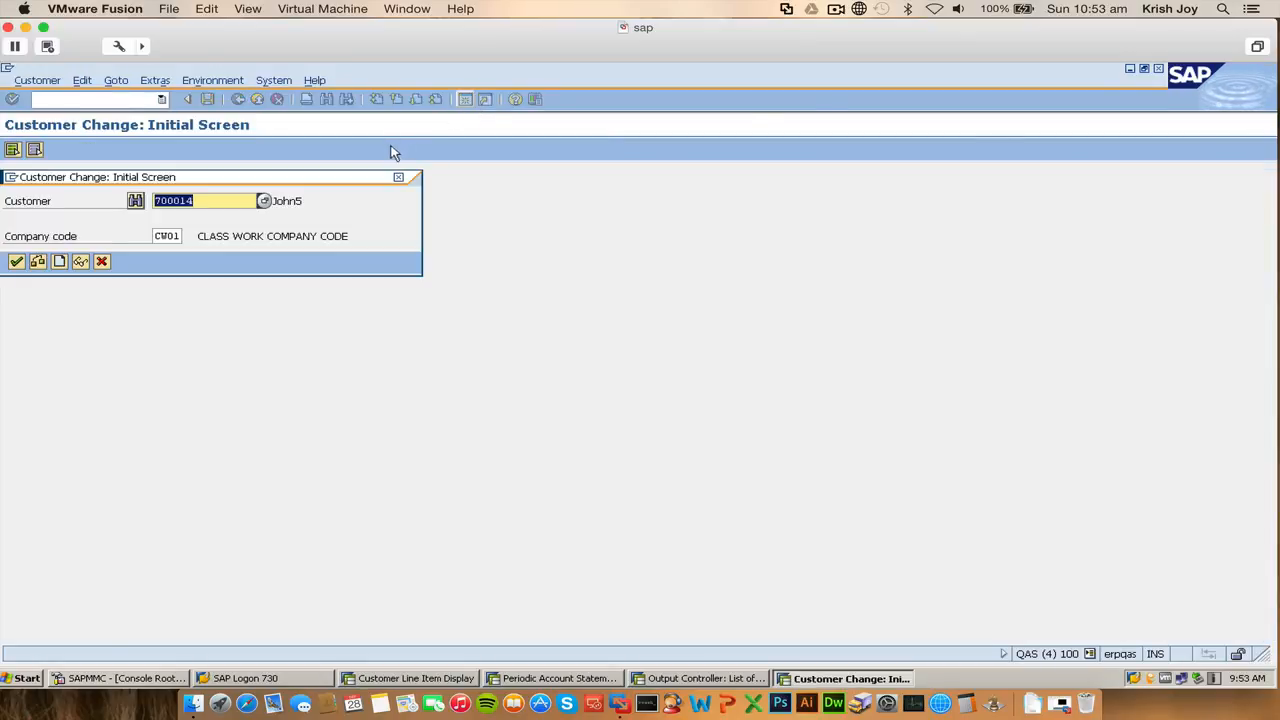
{"action": "key", "text": "Return"}
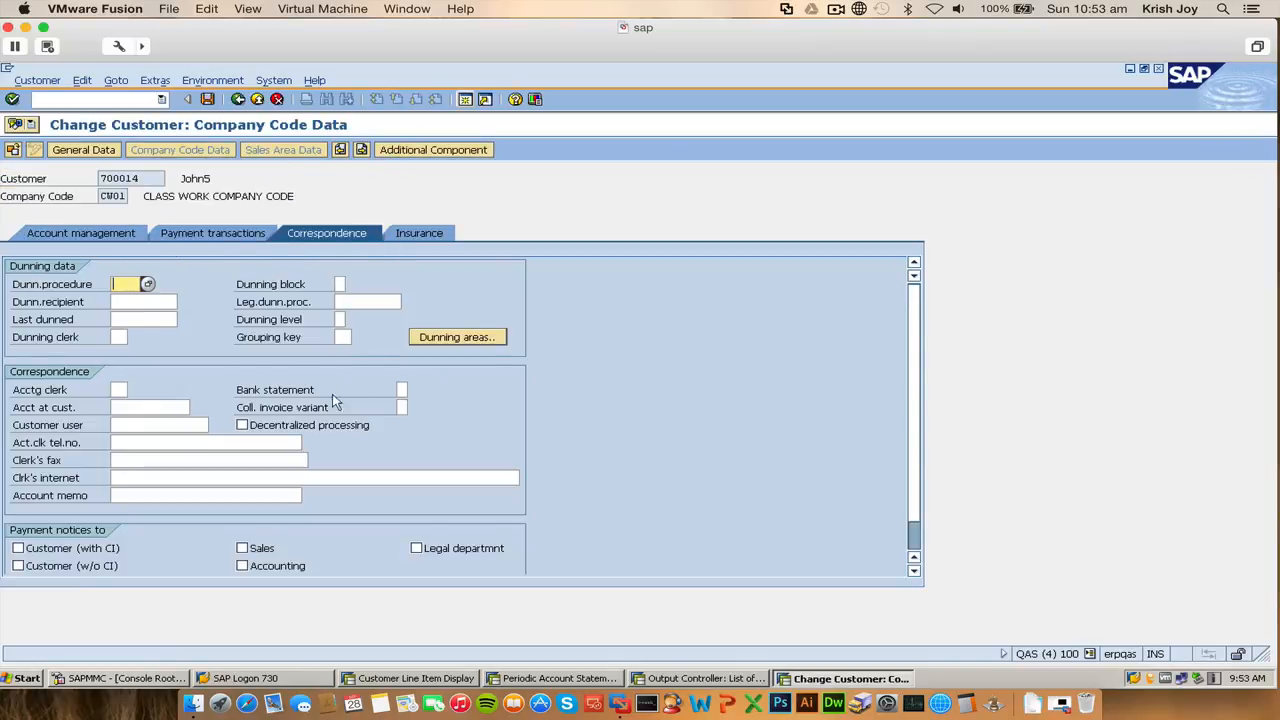
- Set the customer's bank statement indicator to 2 (Monthly account statement), save the record and leave customer maintenance
{"action": "left_click", "coordinate": [403, 390]}
{"action": "left_click", "coordinate": [414, 391]}
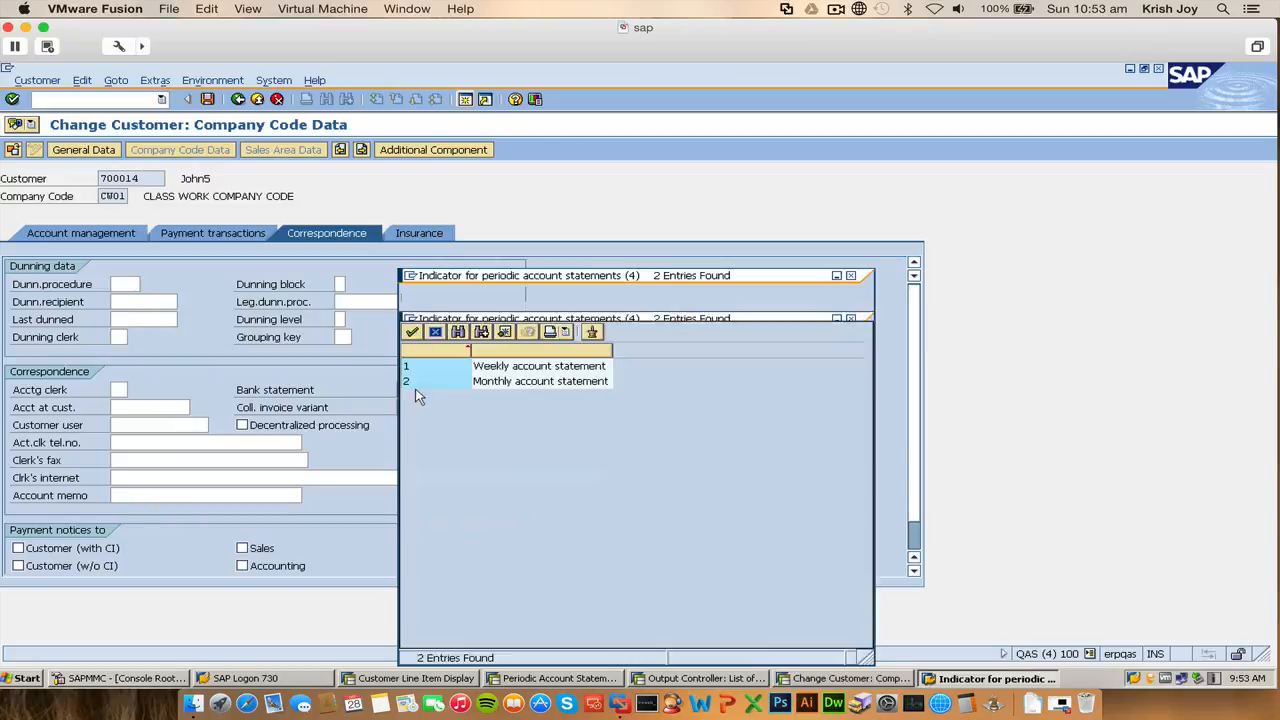
{"action": "double_click", "coordinate": [417, 384]}
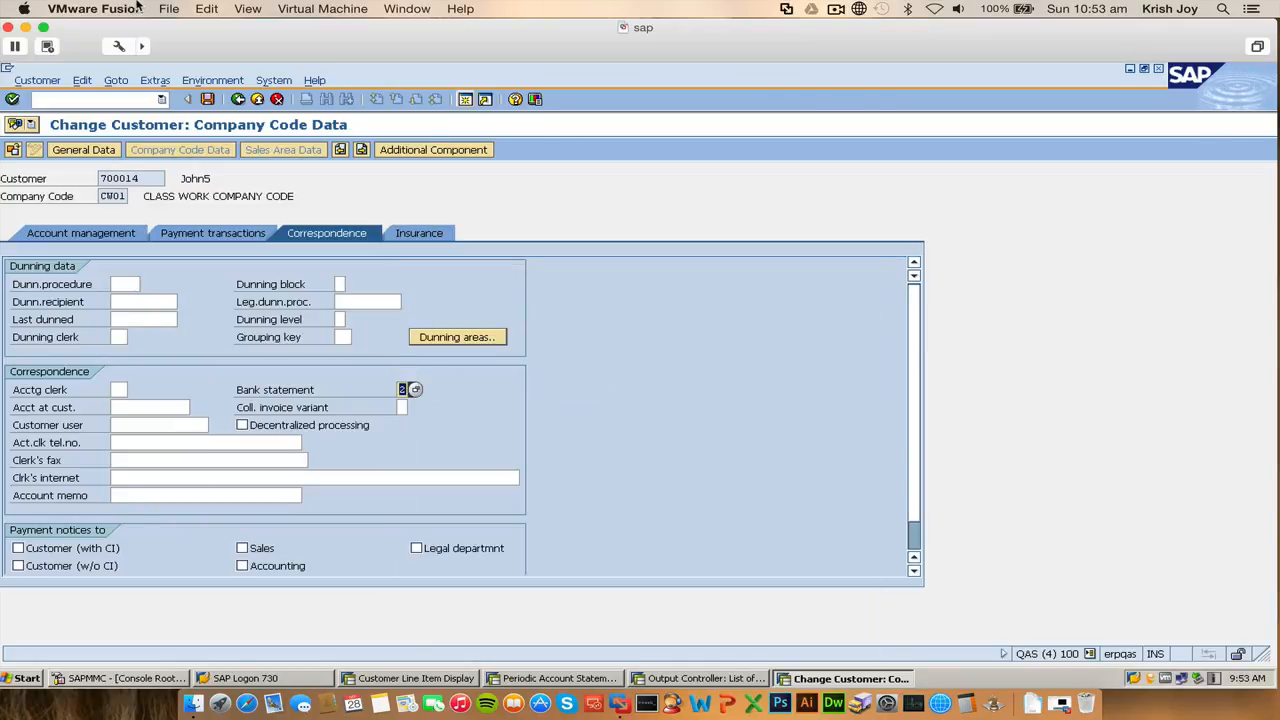
{"action": "left_click", "coordinate": [208, 99]}
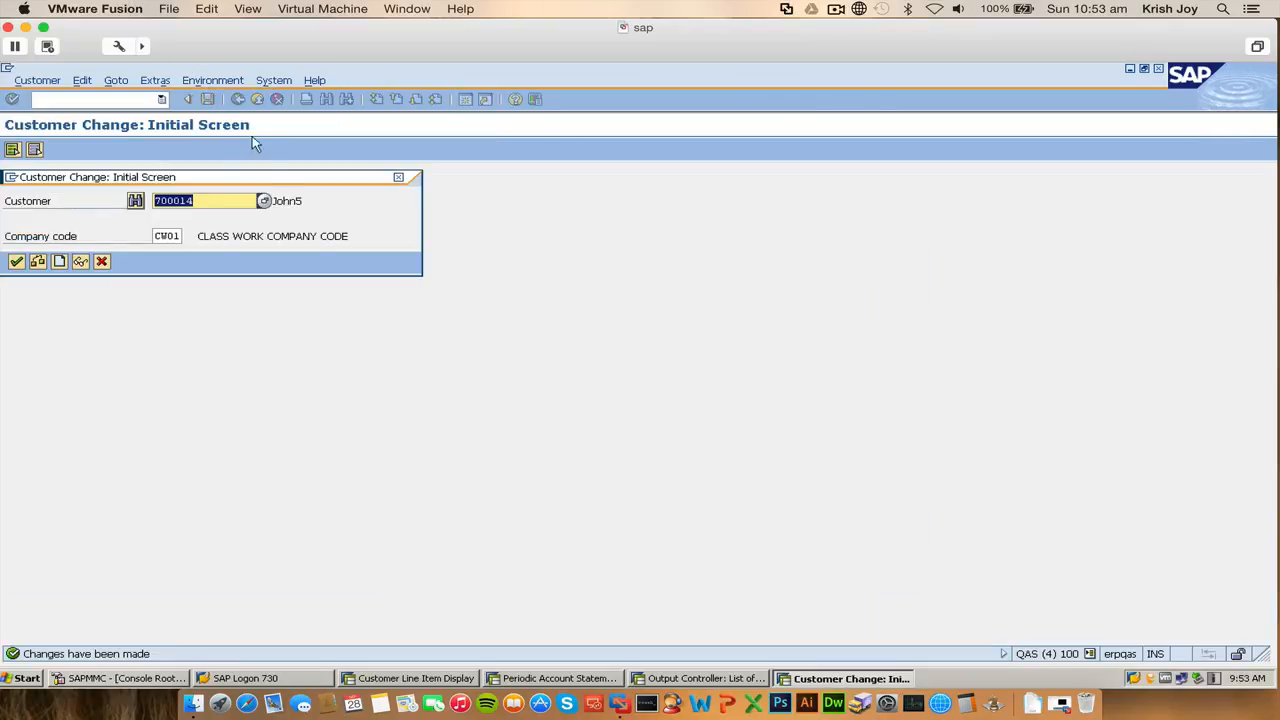
{"action": "left_click", "coordinate": [398, 177]}
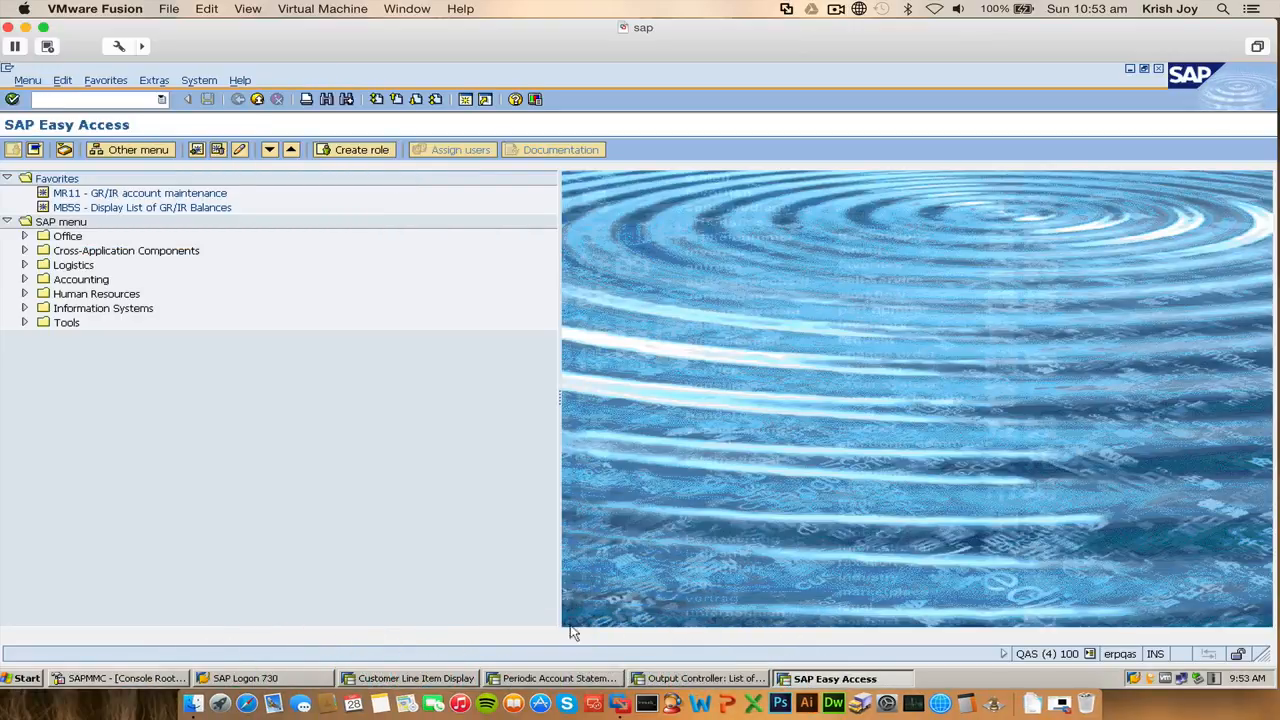
- Run the Periodic Account Statements program for company code CW01 with correspondence SAP06 and agree to issue the request
{"action": "left_click", "coordinate": [575, 680]}
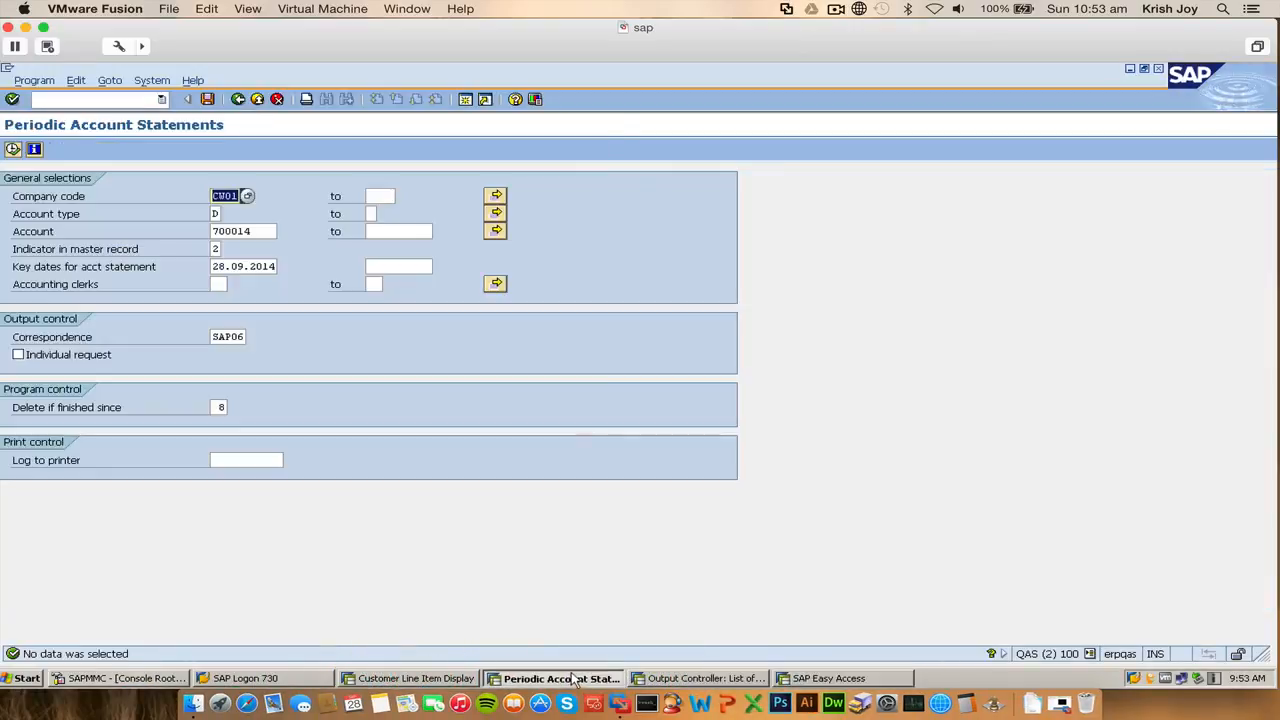
{"action": "left_click", "coordinate": [14, 149]}
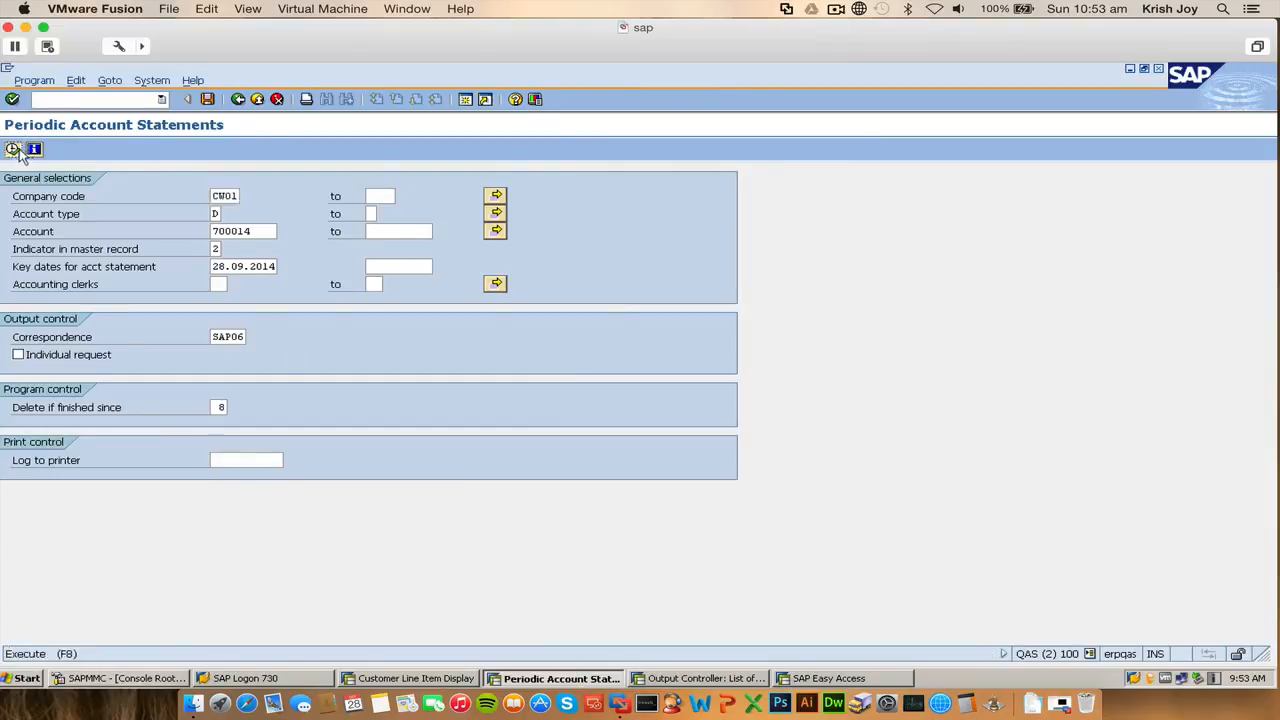
{"action": "left_click", "coordinate": [74, 492]}
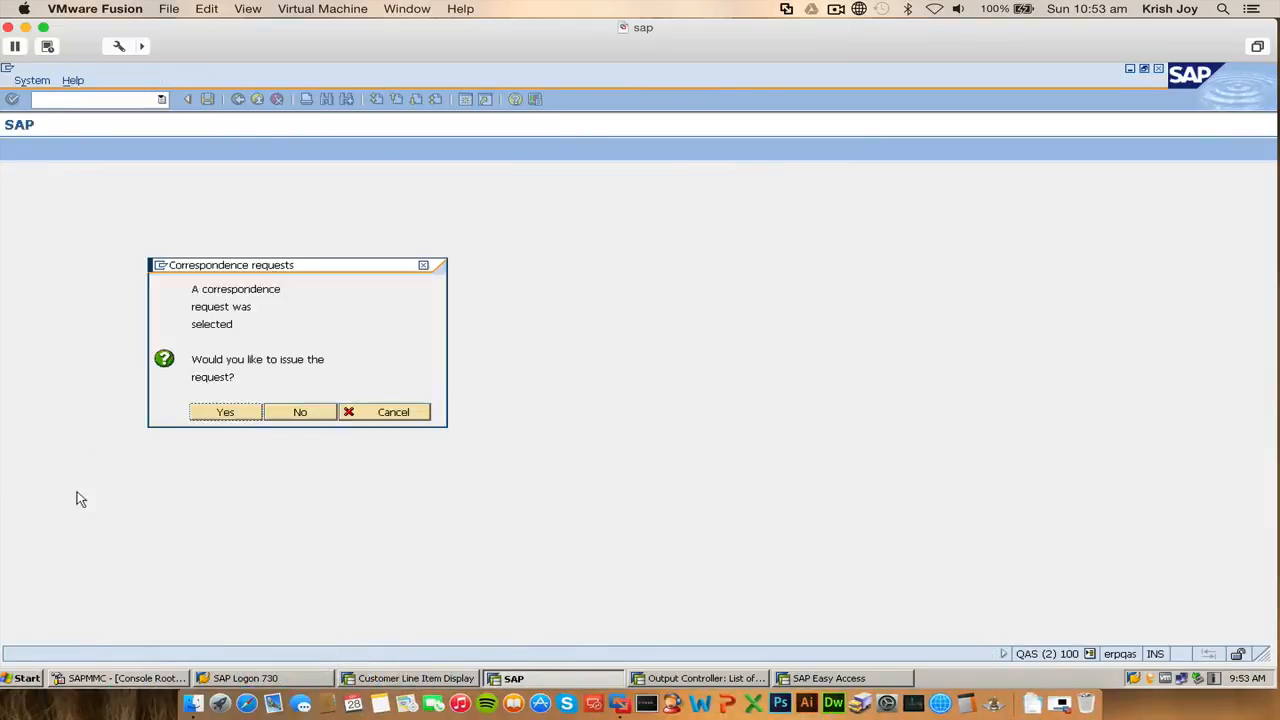
{"action": "left_click", "coordinate": [211, 420]}
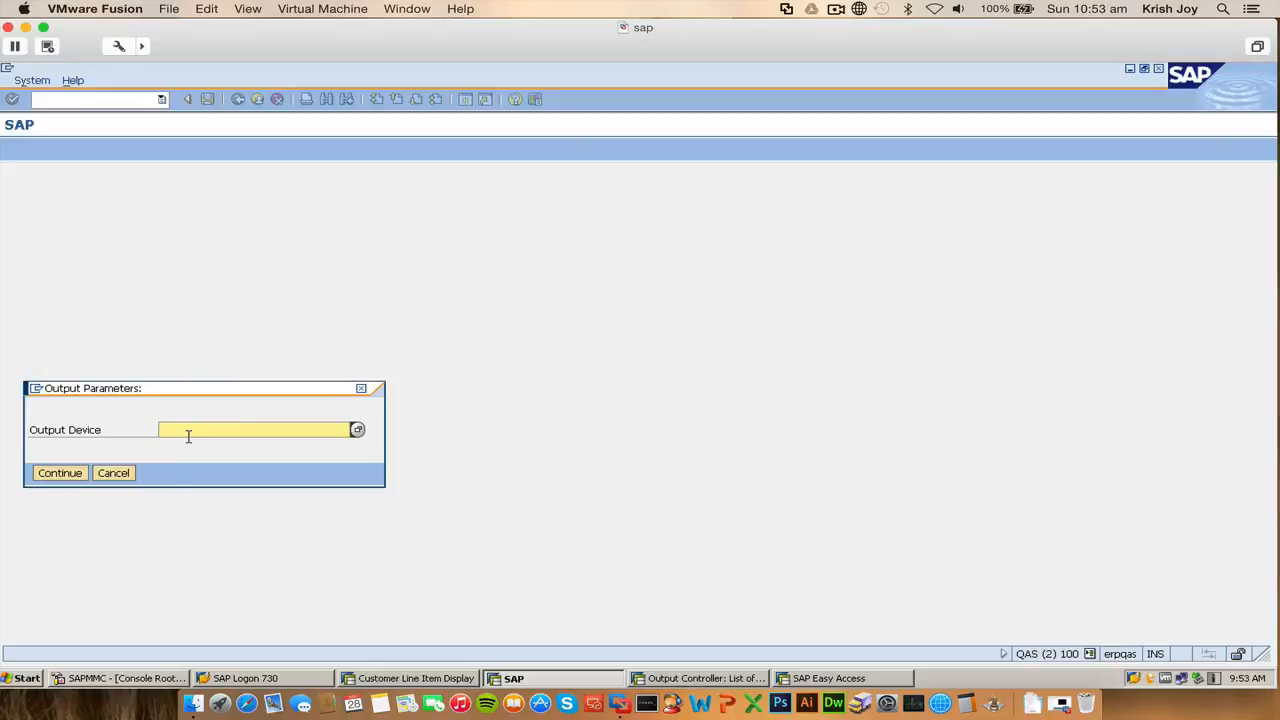
- Issue the account statement to output device LP01 and return from the log to the selection screen
{"action": "left_click", "coordinate": [187, 436]}
{"action": "left_click", "coordinate": [190, 449]}
{"action": "key", "text": "BackSpace"}
{"action": "key", "text": "BackSpace"}
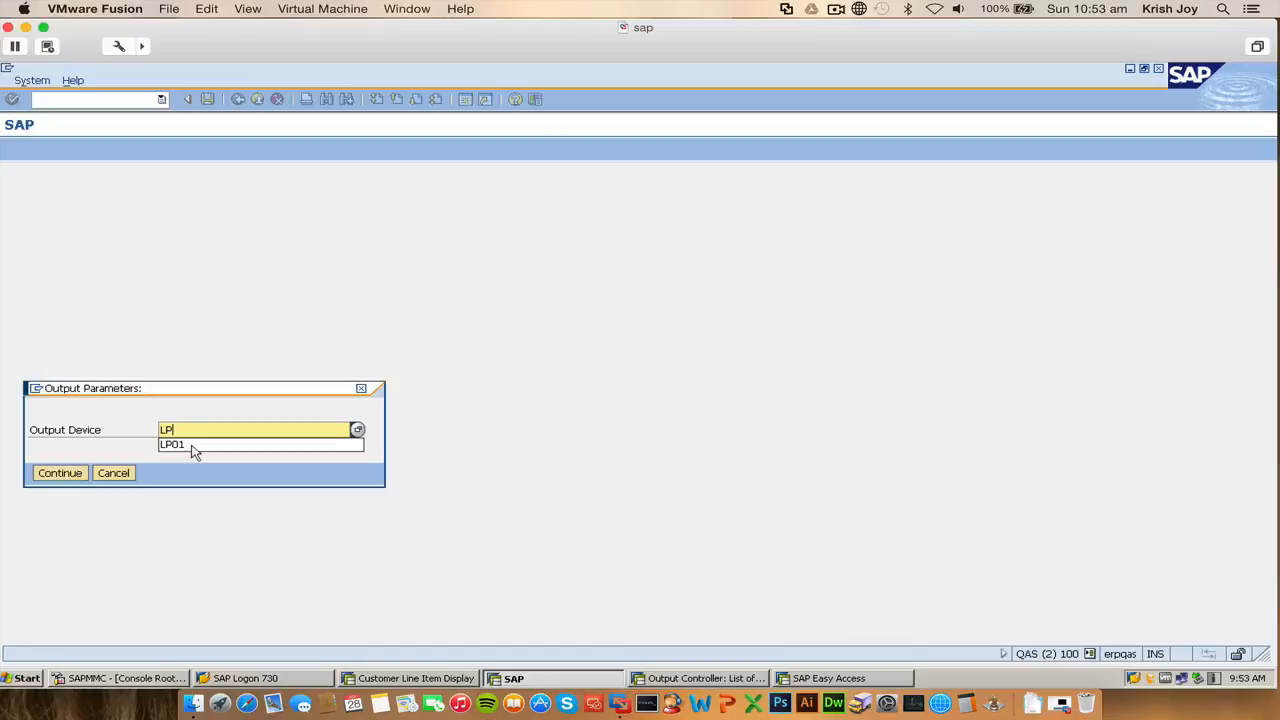
{"action": "type", "text": "01"}
{"action": "left_click", "coordinate": [62, 474]}
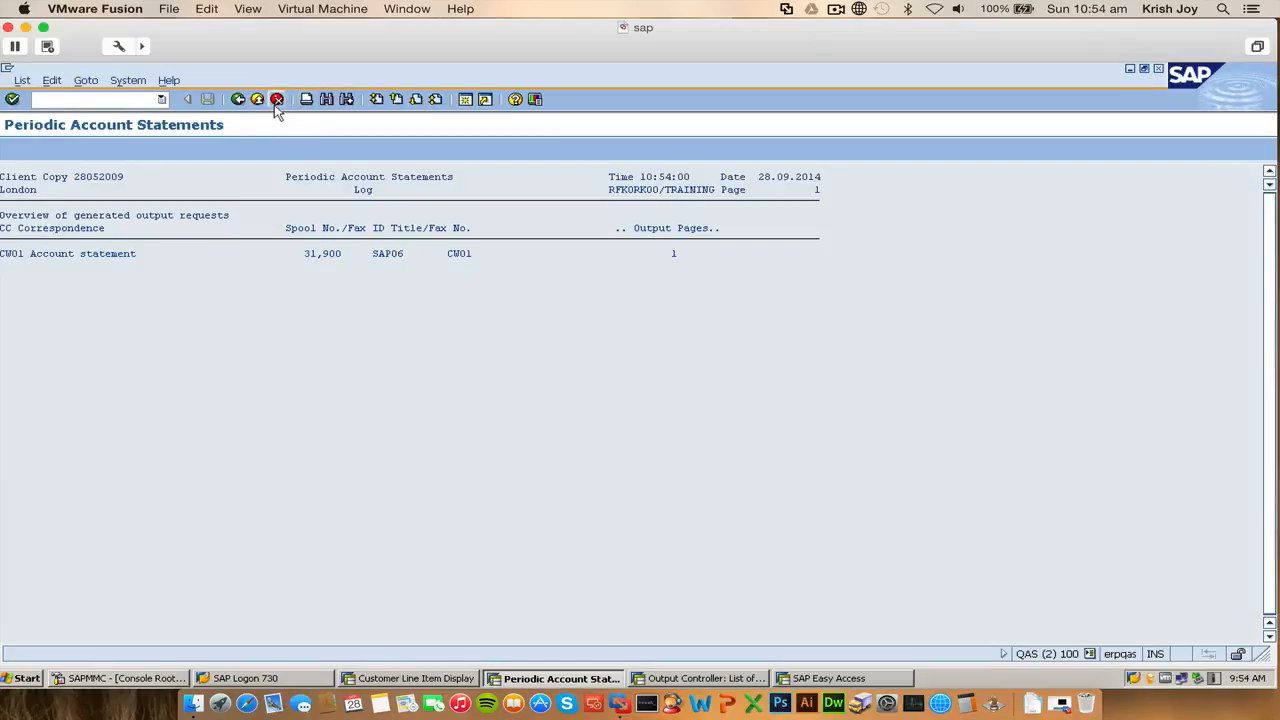
{"action": "left_click", "coordinate": [257, 99]}
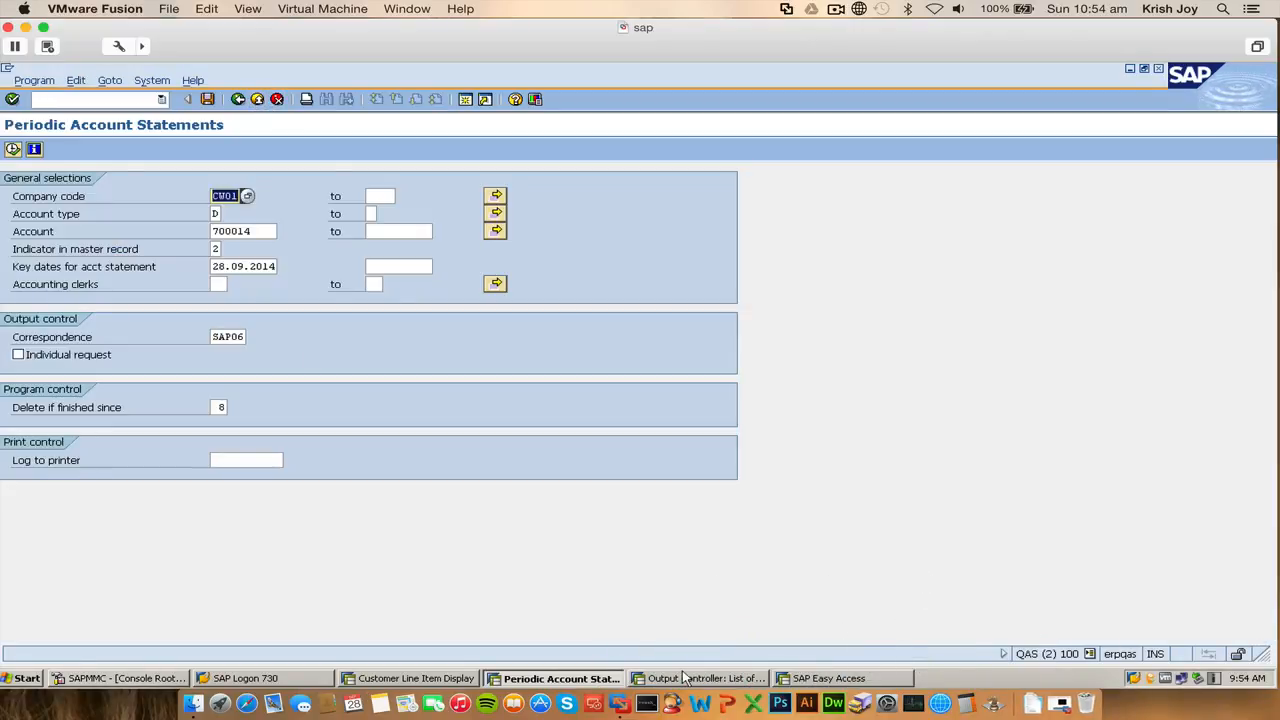
- Refresh the list of spool requests, display the contents of the SAP06 LP01 CW01 request and review the account statement
{"action": "left_click", "coordinate": [683, 678]}
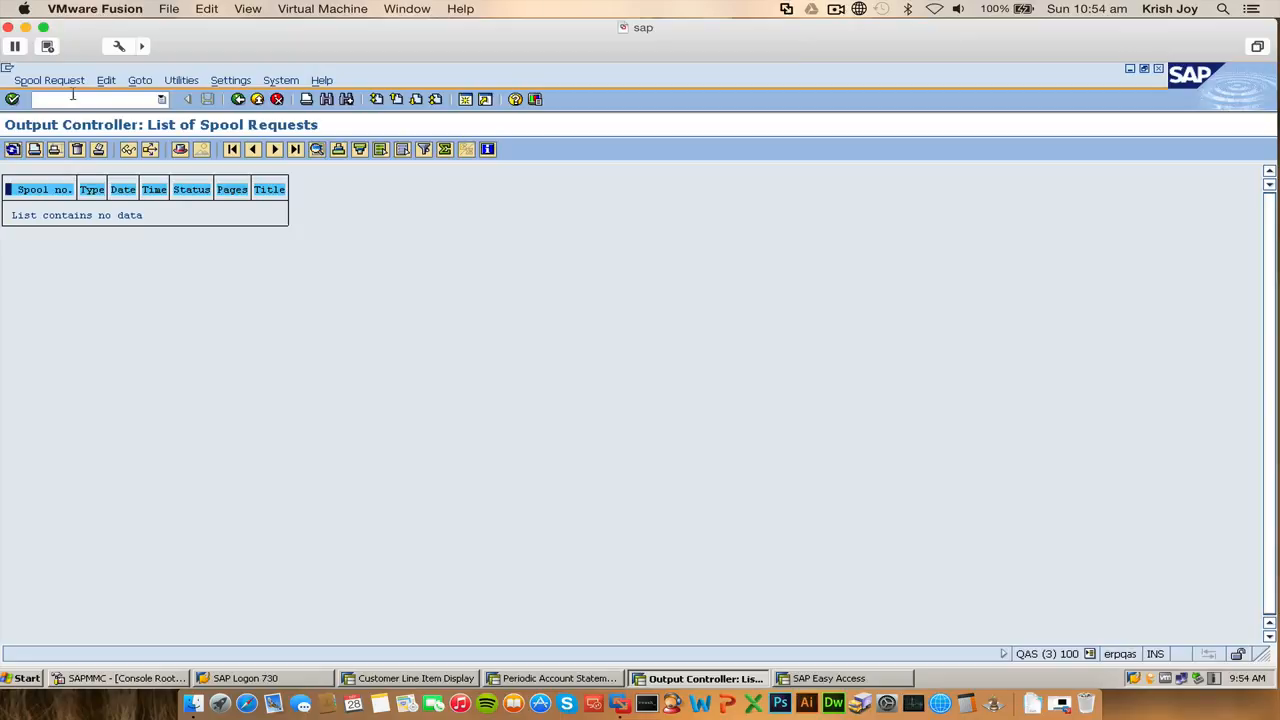
{"action": "left_click", "coordinate": [13, 149]}
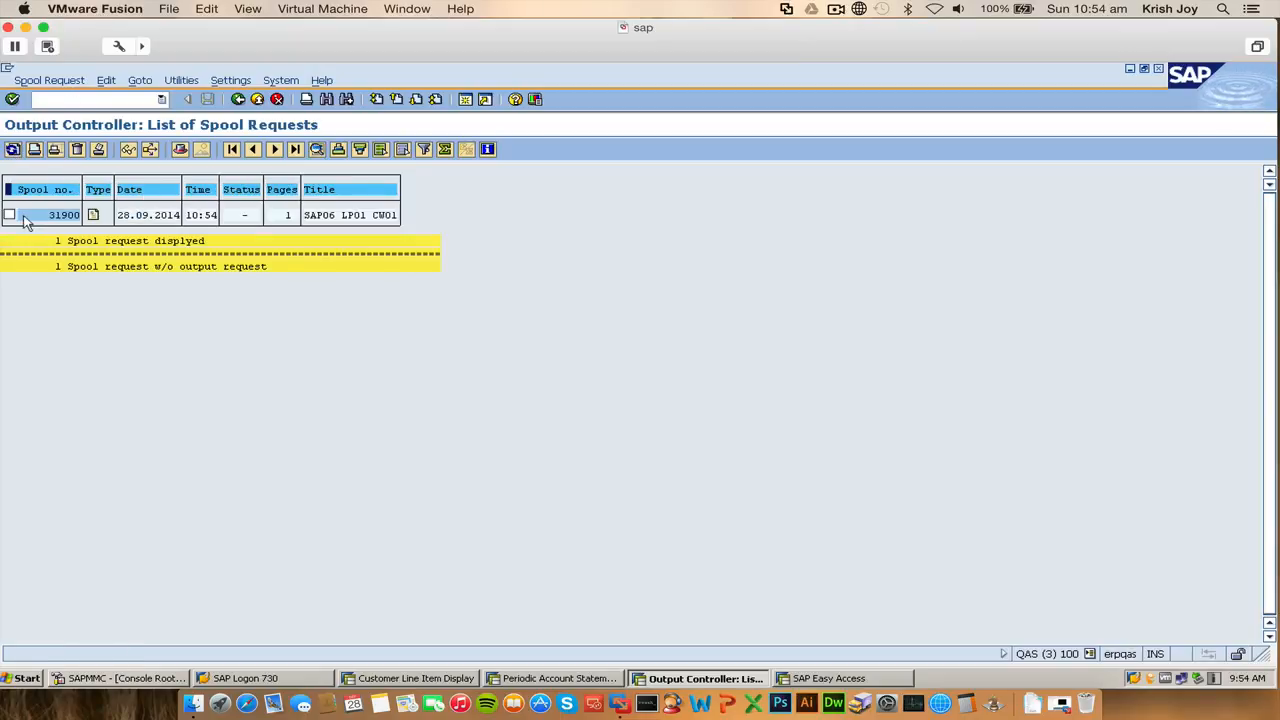
{"action": "left_click", "coordinate": [9, 214]}
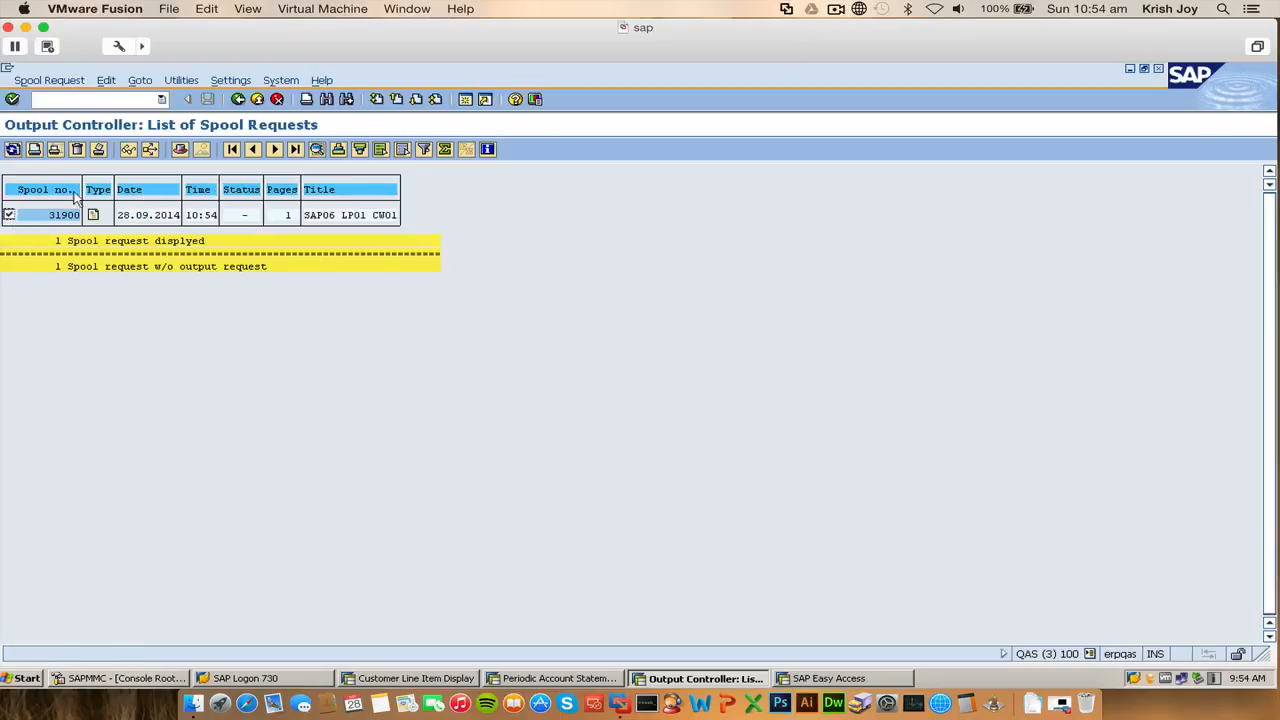
{"action": "left_click", "coordinate": [129, 153]}
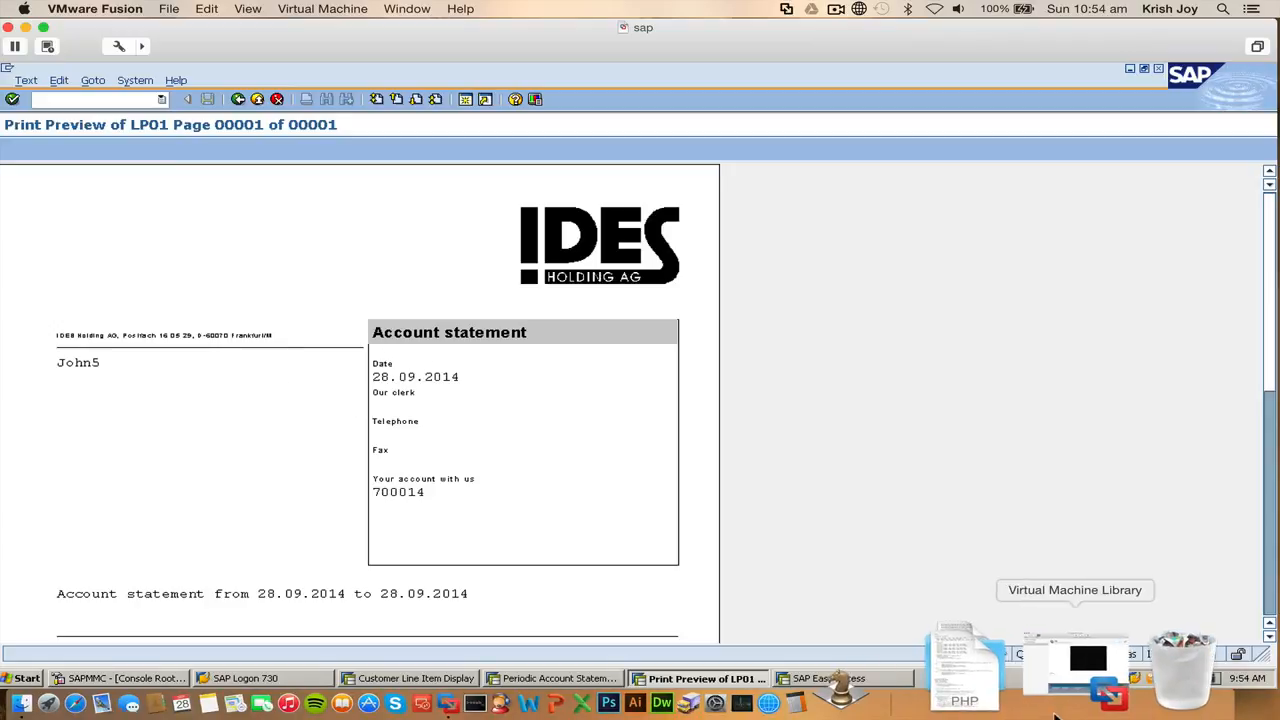
{"action": "left_click", "coordinate": [1270, 473]}
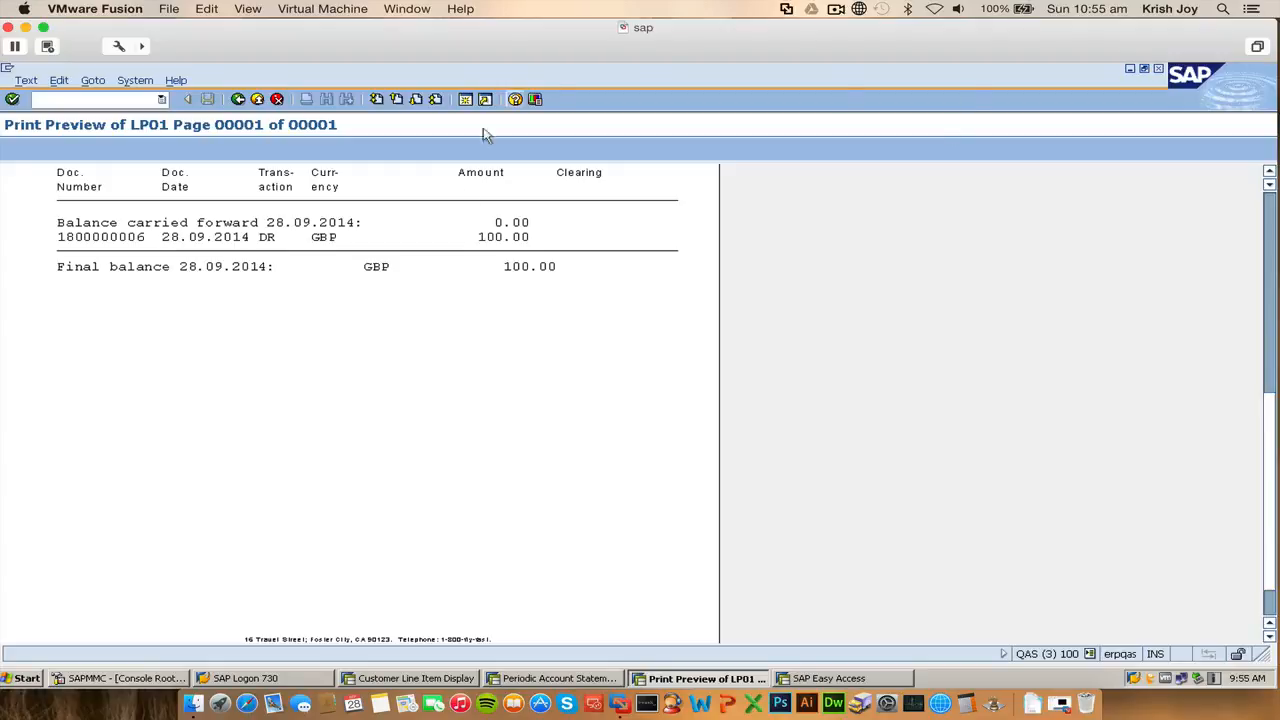
{"action": "scroll", "coordinate": [543, 337], "scroll_direction": "up", "scroll_amount": 4}
{"action": "scroll", "coordinate": [548, 343], "scroll_direction": "up", "scroll_amount": 3}
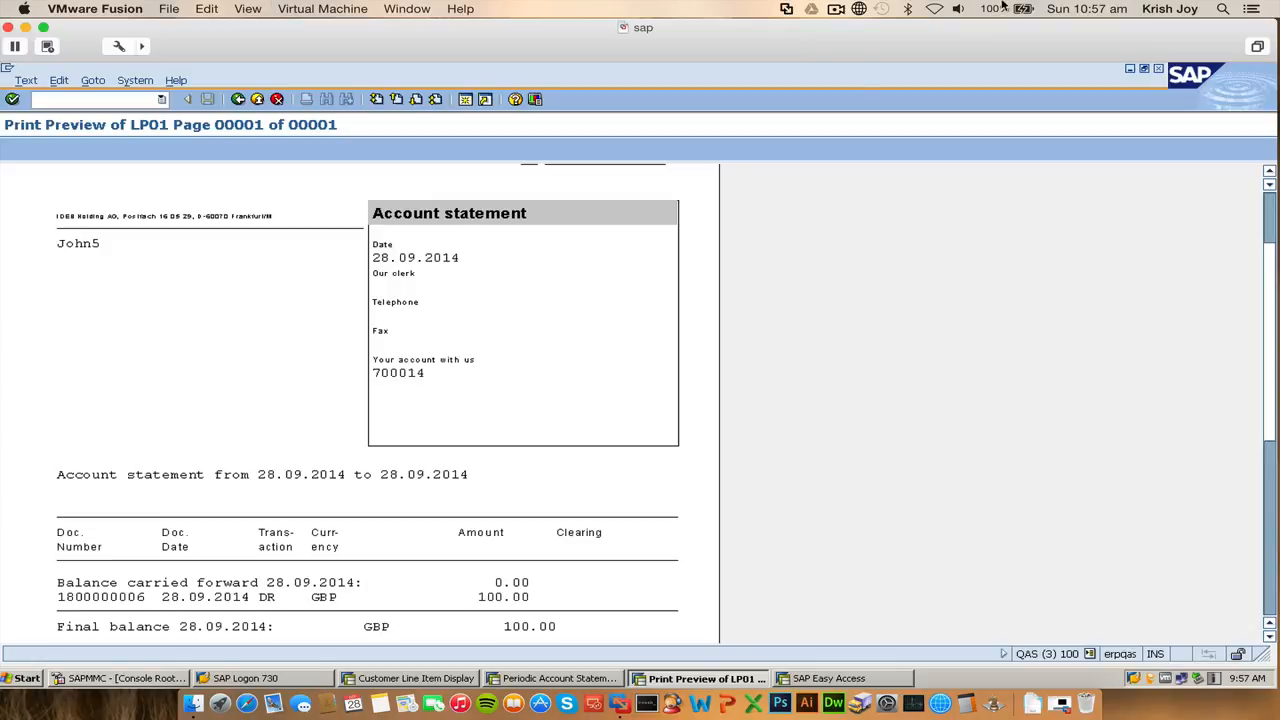
{"action": "left_click", "coordinate": [836, 9]}
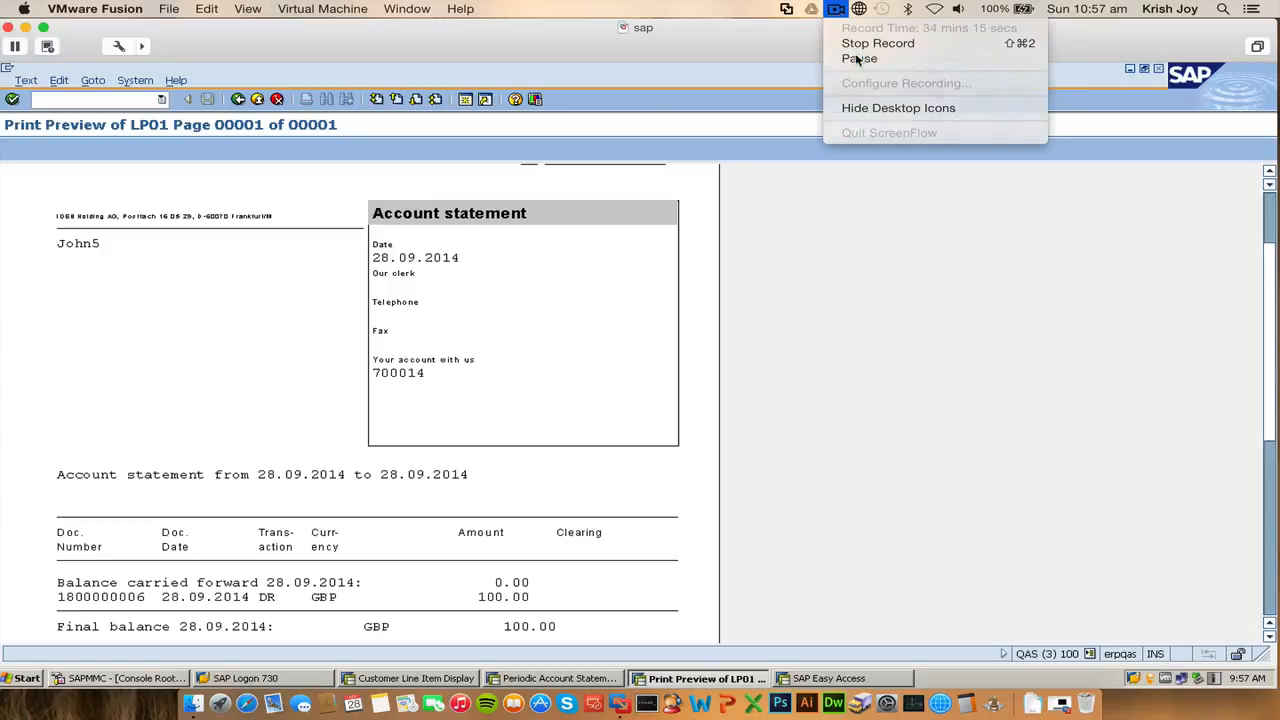
{"action": "left_click", "coordinate": [858, 58]}
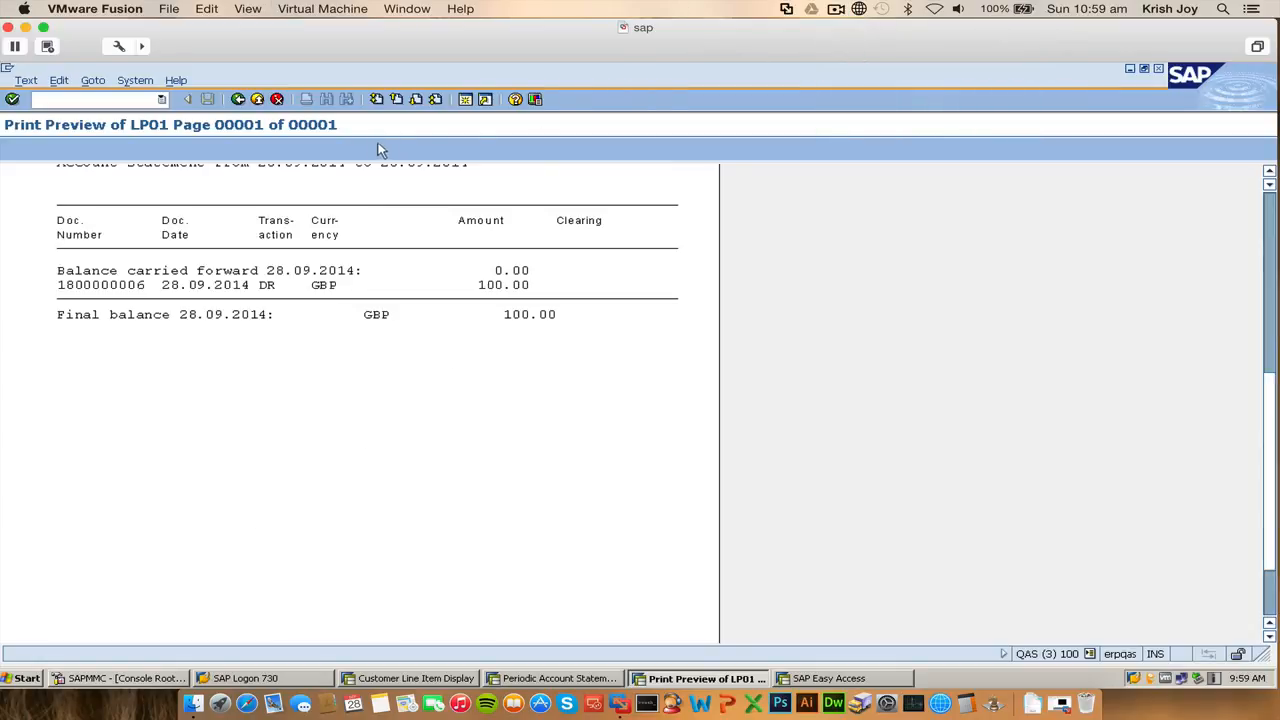
- Leave the account statement preview and exit the spool output controller back to the SAP Easy Access screen
{"action": "scroll", "coordinate": [430, 248], "scroll_direction": "up", "scroll_amount": 10}
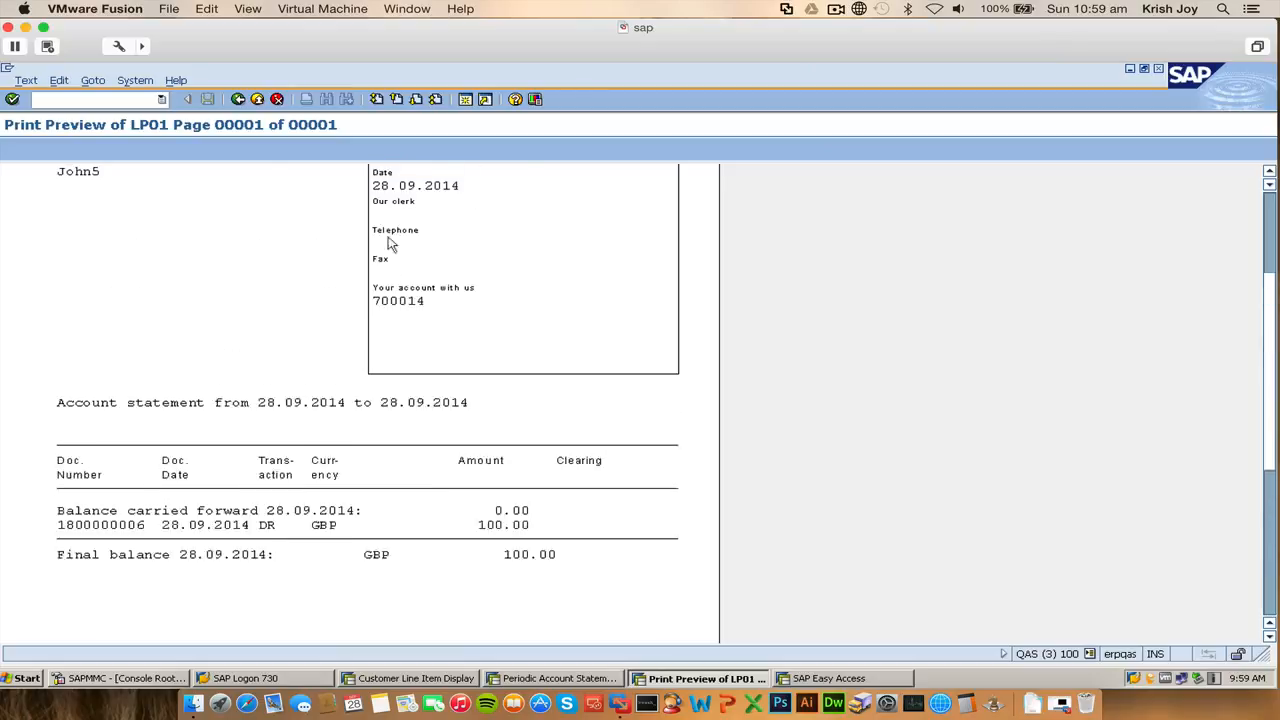
{"action": "left_click", "coordinate": [240, 104]}
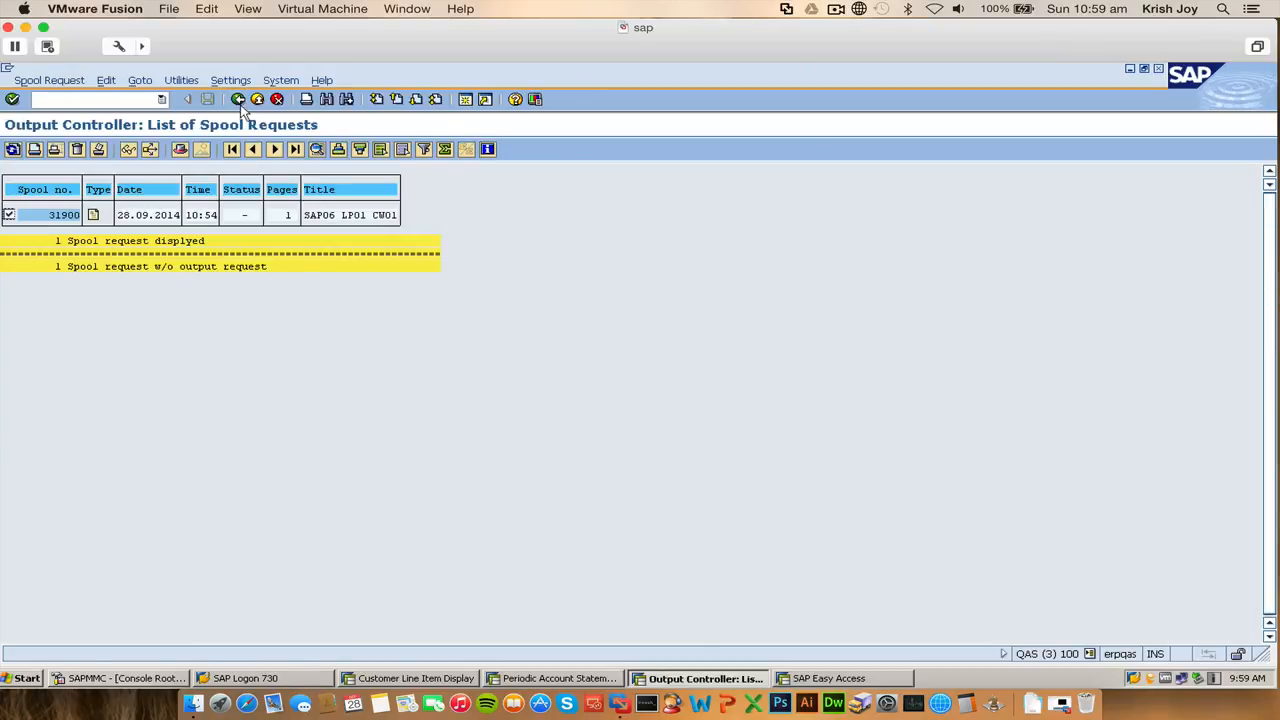
{"action": "left_click", "coordinate": [240, 104]}
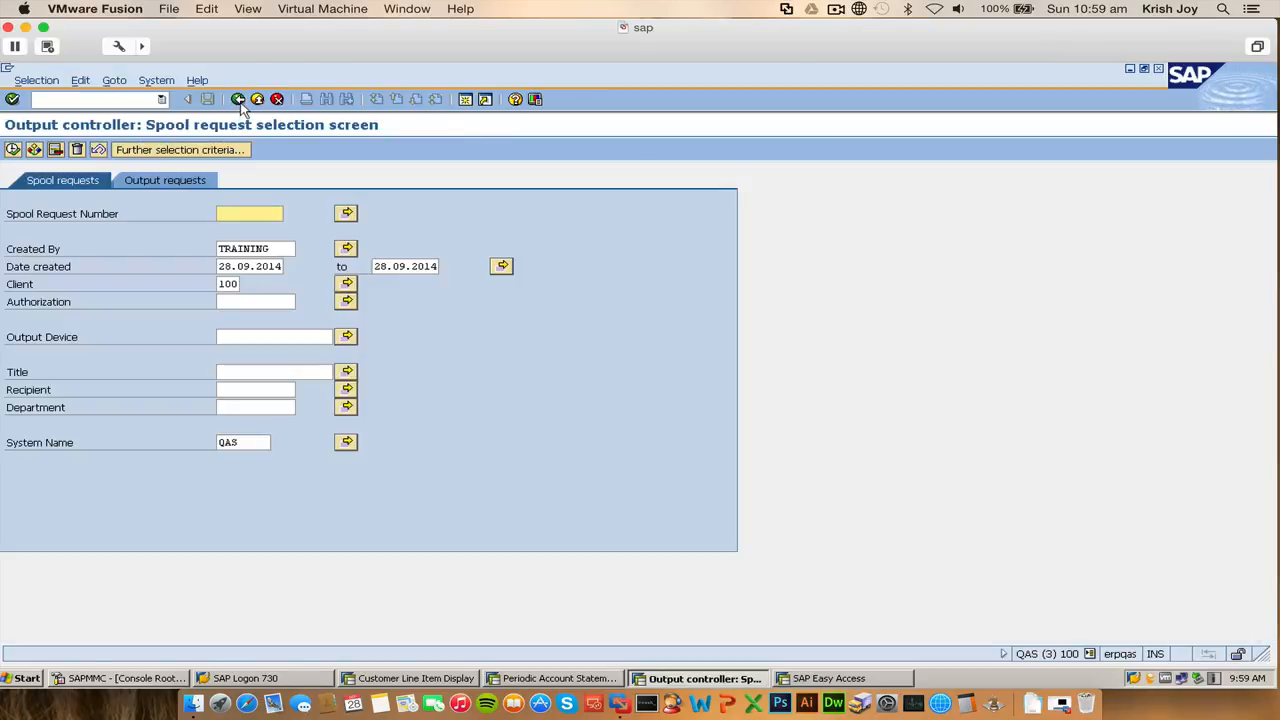
{"action": "left_click", "coordinate": [161, 99]}
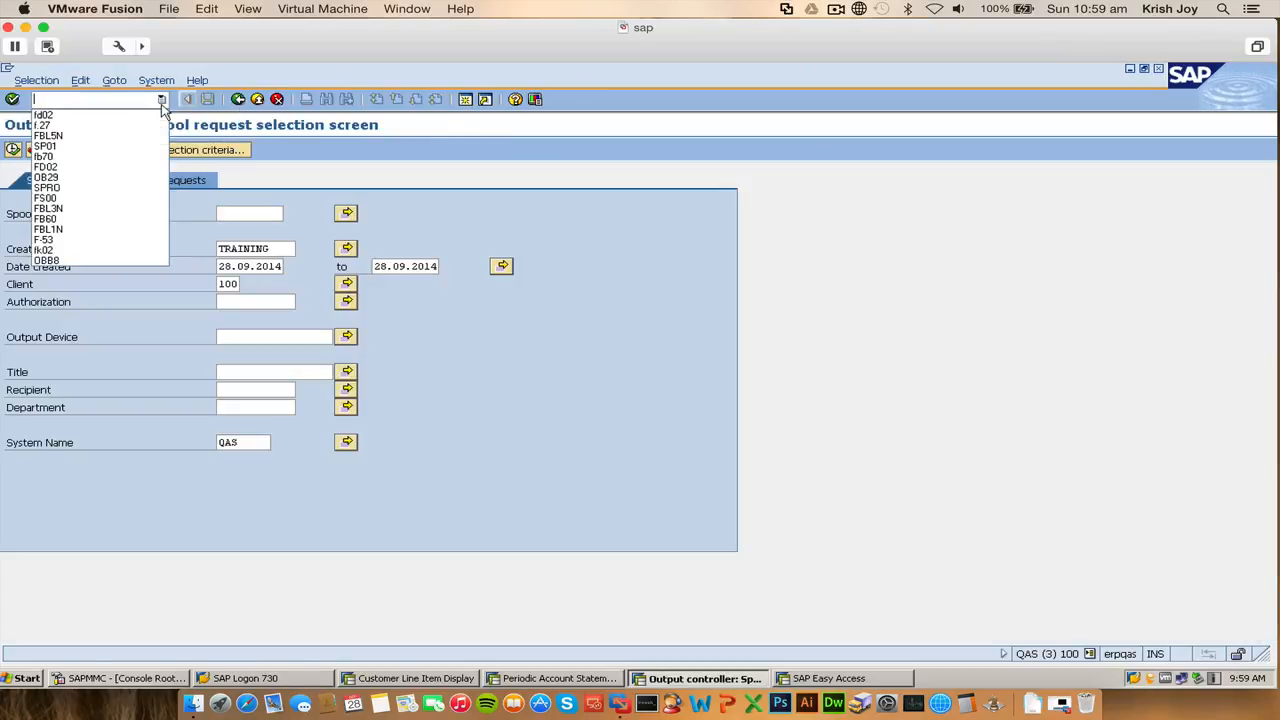
{"action": "left_click", "coordinate": [305, 150]}
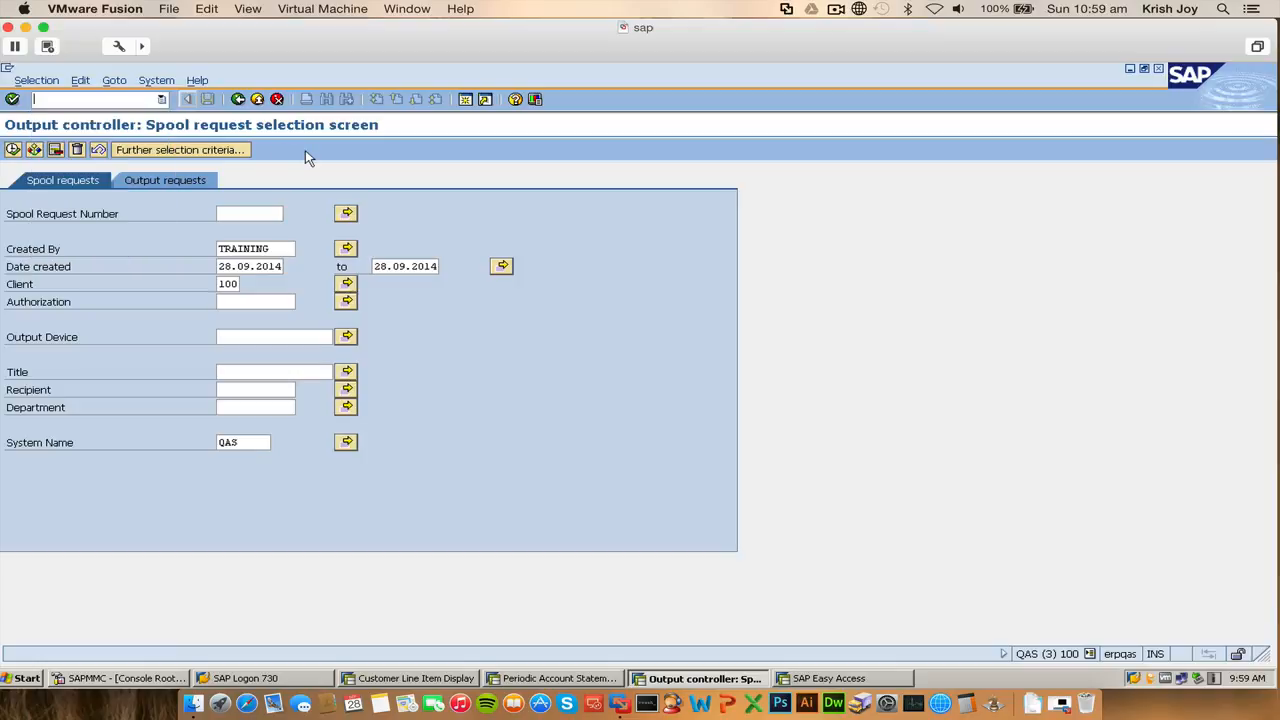
{"action": "left_click", "coordinate": [235, 101]}
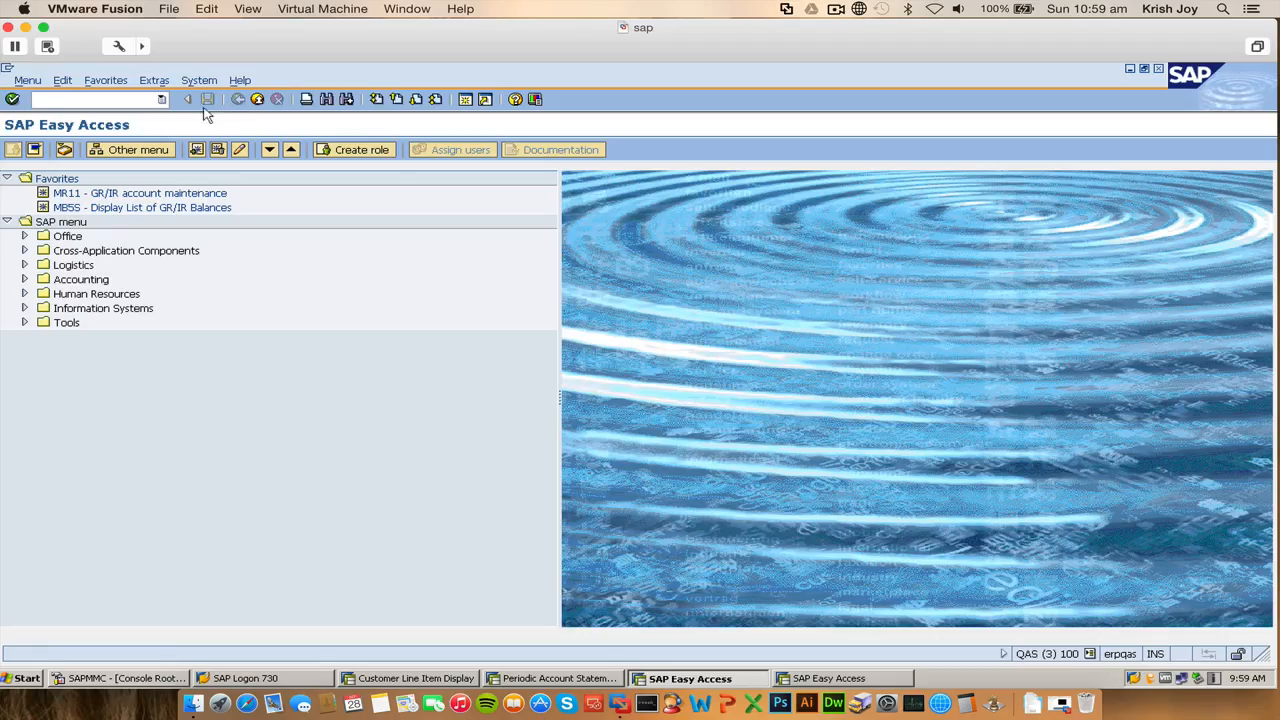
- Open the Customer Line Item Display with transaction FBL5N
{"action": "left_click", "coordinate": [161, 99]}
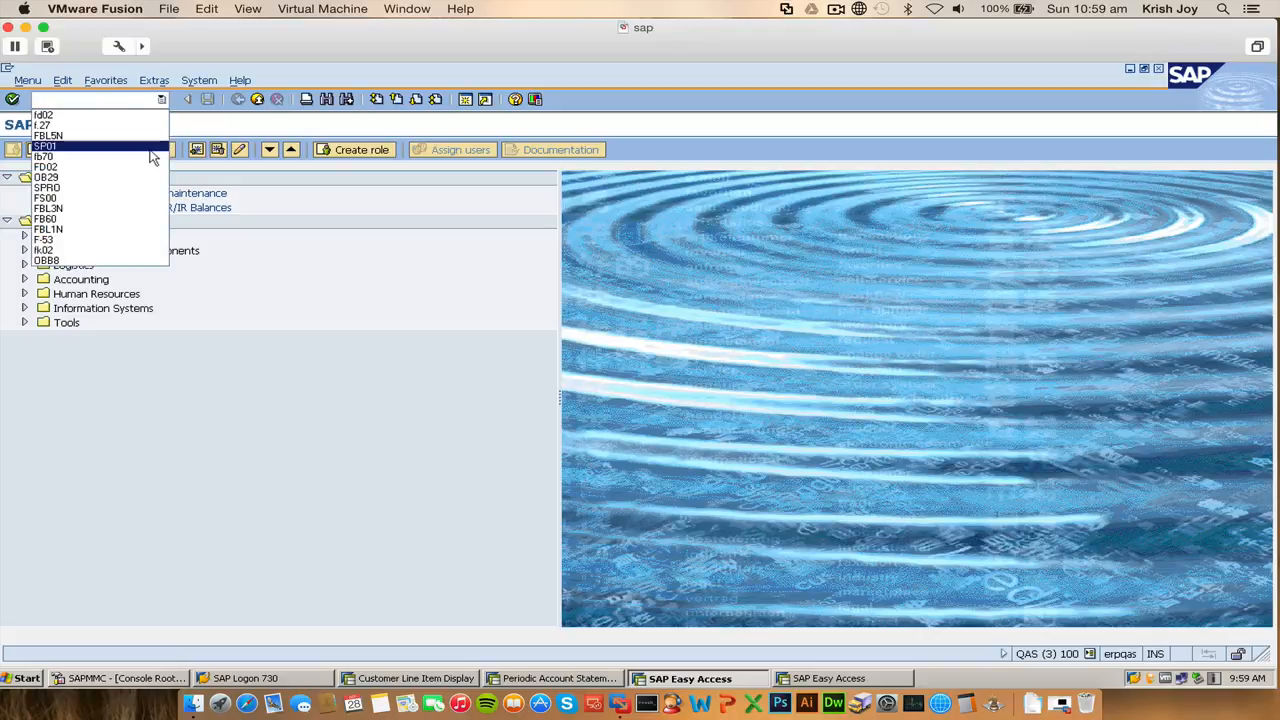
{"action": "left_click", "coordinate": [150, 136]}
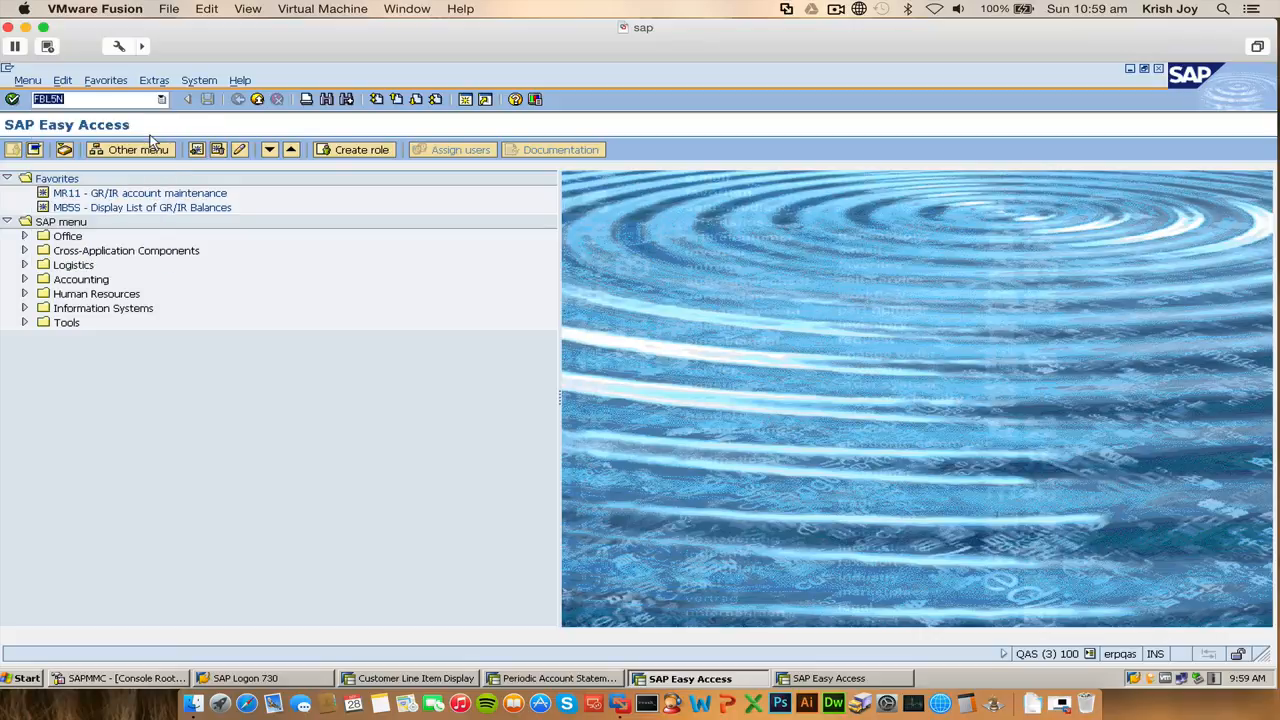
{"action": "key", "text": "Return"}
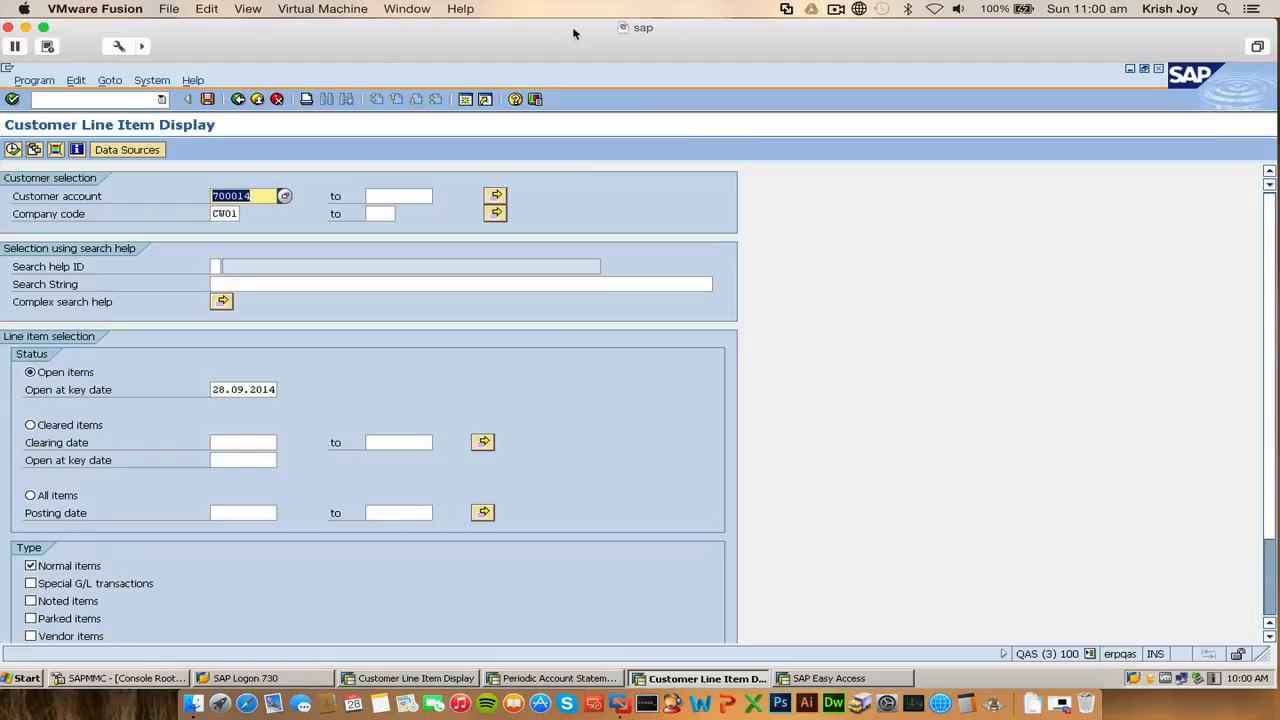
{"action": "left_click", "coordinate": [836, 9]}
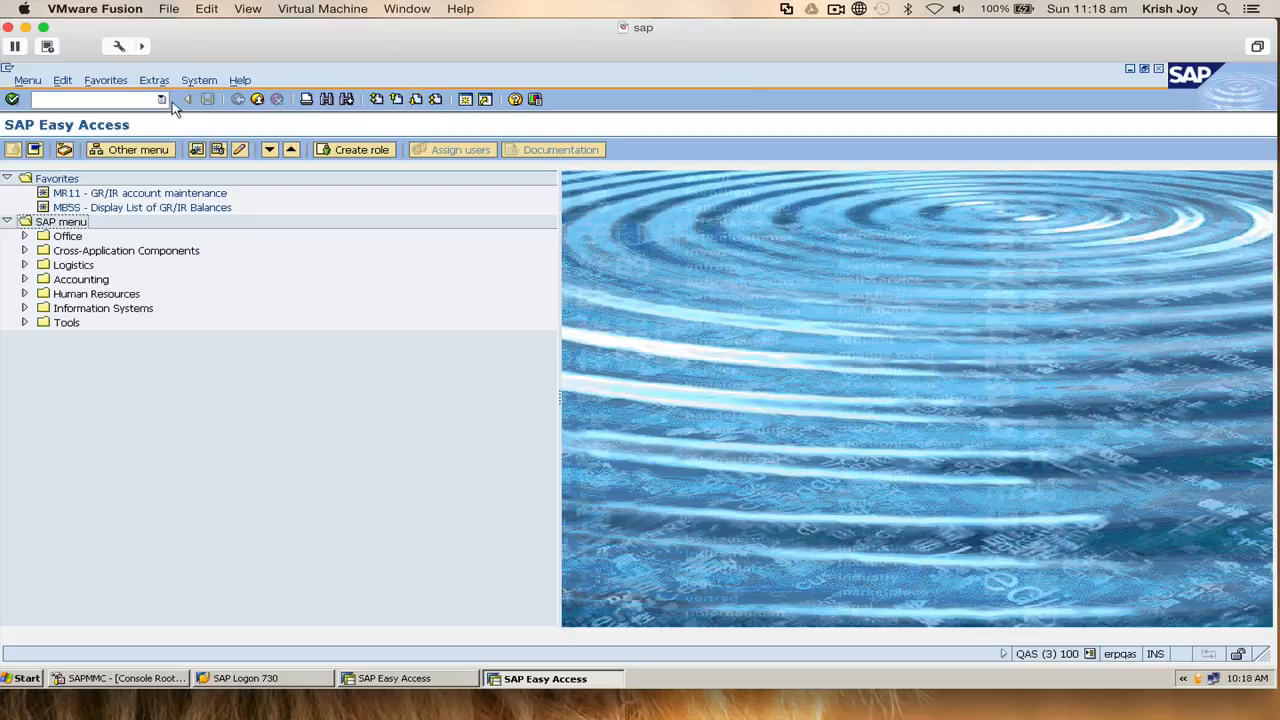
- Start transaction SPRO and display the SAP Reference IMG
{"action": "left_click", "coordinate": [67, 102]}
{"action": "type", "text": "SPRO"}
{"action": "key", "text": "Return"}
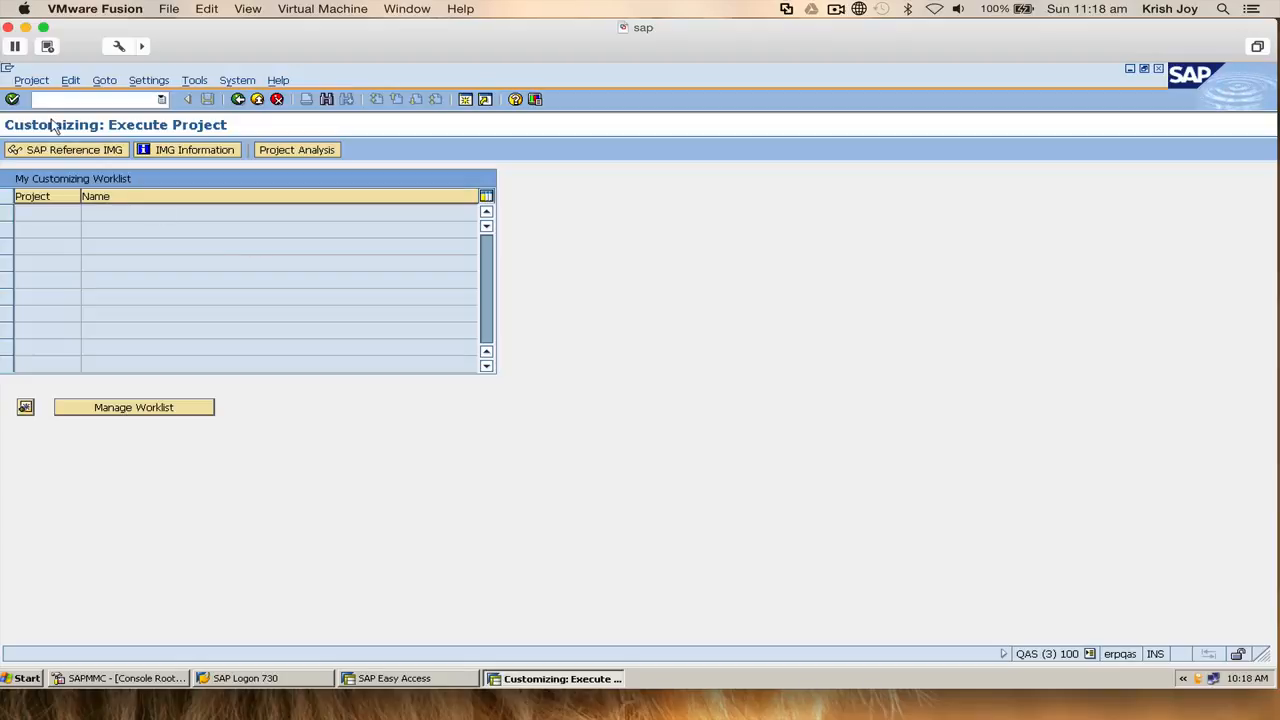
{"action": "left_click", "coordinate": [66, 150]}
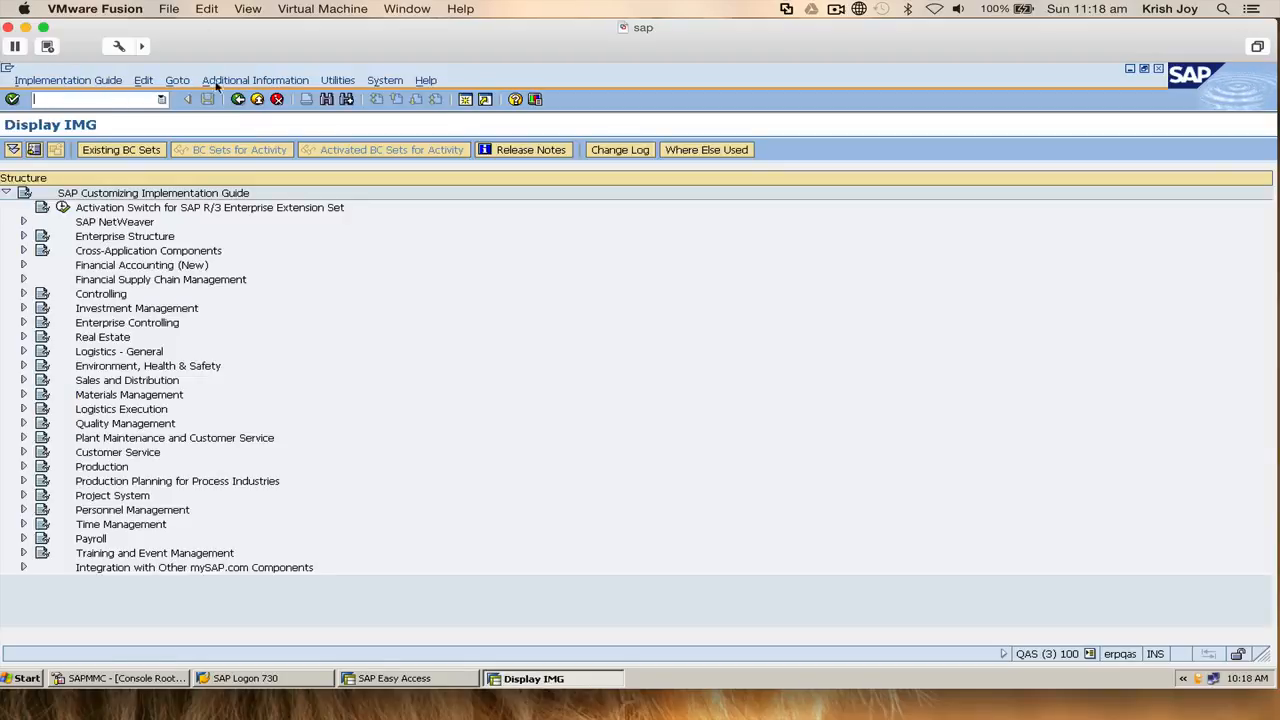
{"action": "left_click", "coordinate": [24, 236]}
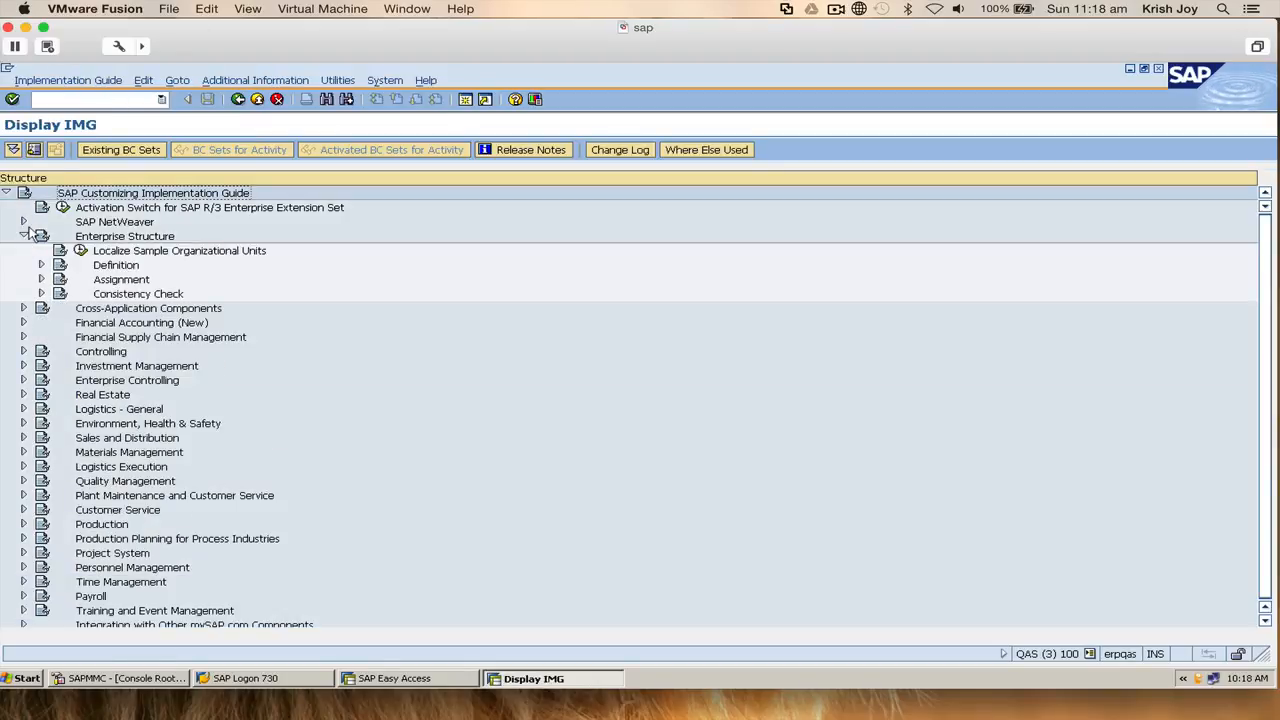
{"action": "left_click", "coordinate": [41, 265]}
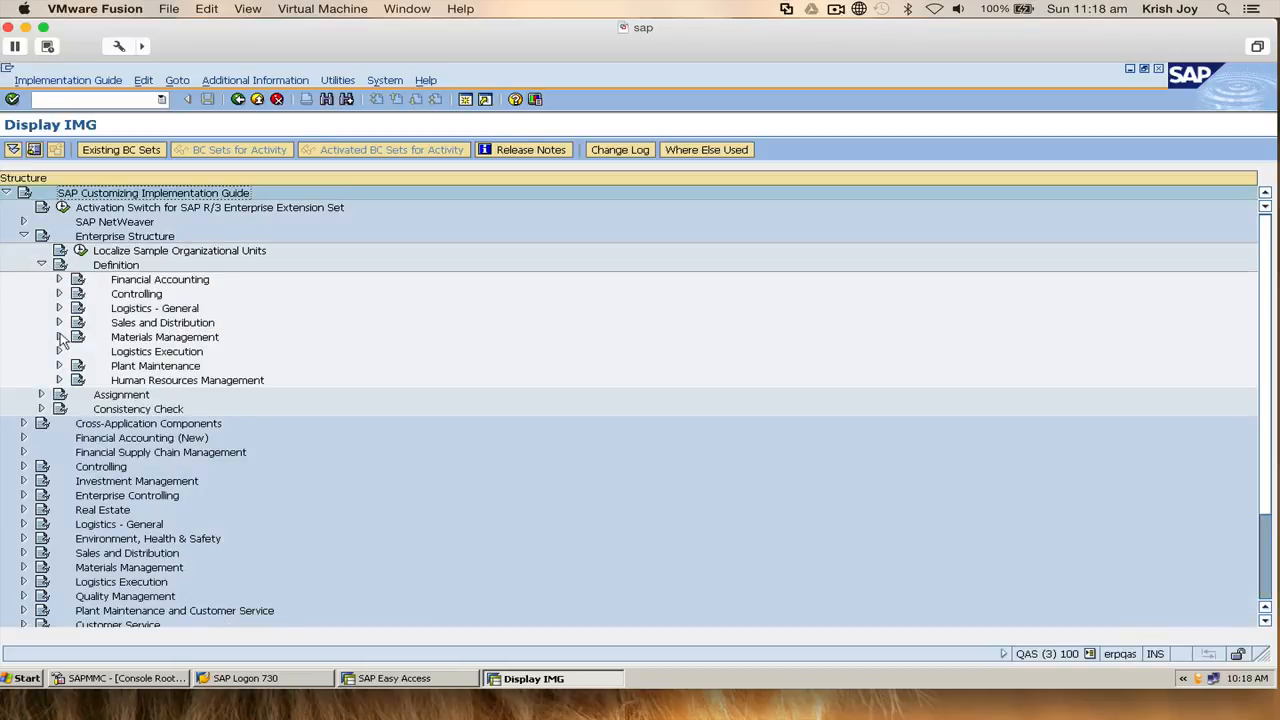
{"action": "left_click", "coordinate": [24, 236]}
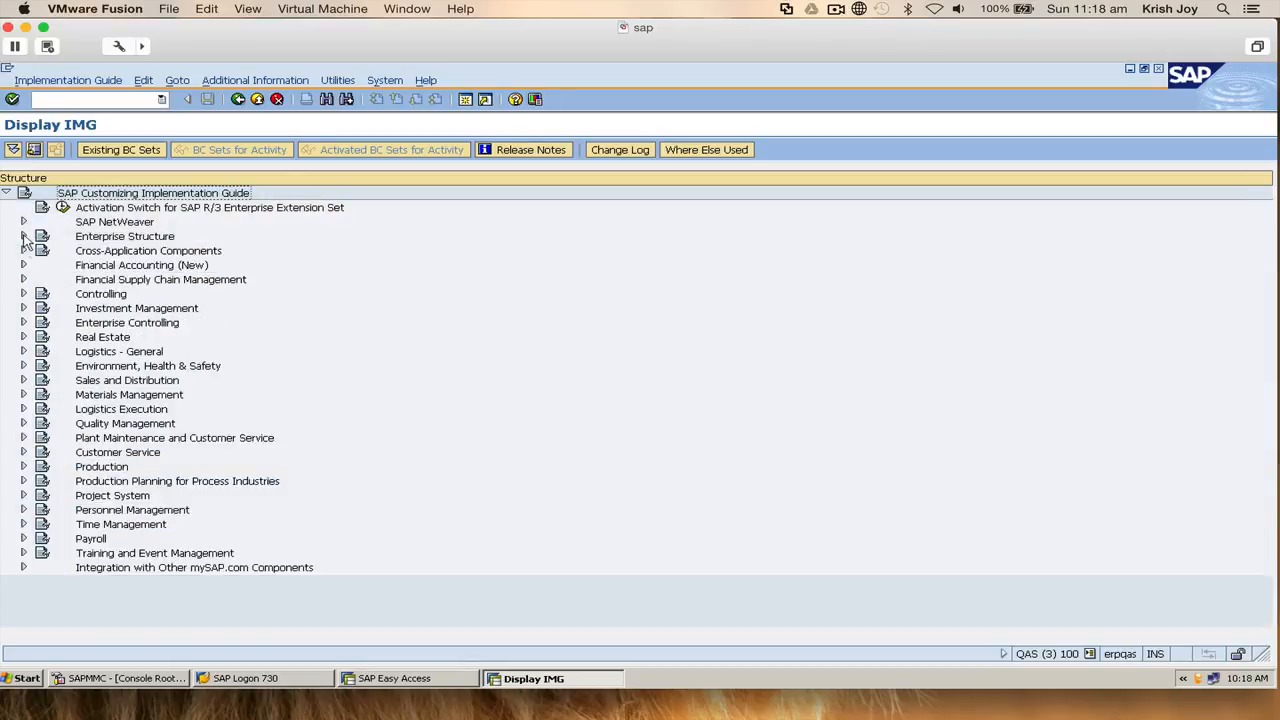
- Open the Create G/L Accounts with Reference activity under General Ledger Accounting (New) master data, and return to the implementation guide
{"action": "left_click", "coordinate": [23, 265]}
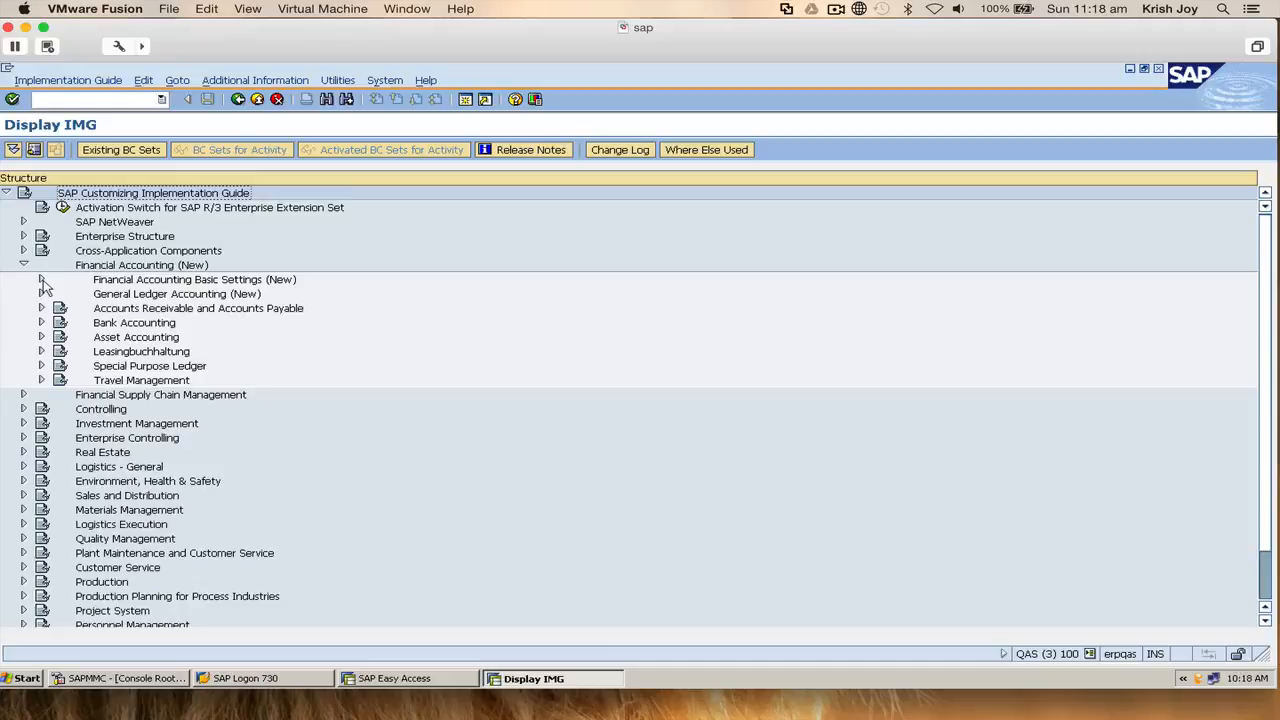
{"action": "left_click", "coordinate": [41, 280]}
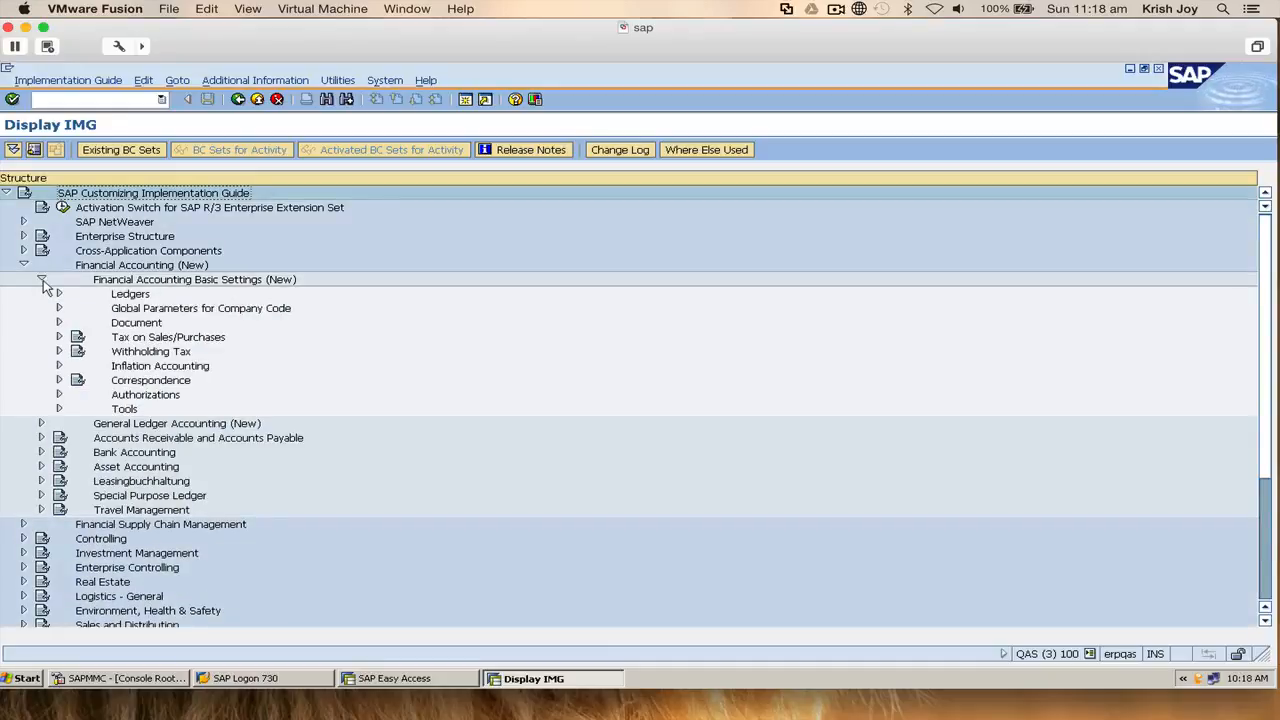
{"action": "left_click", "coordinate": [41, 280]}
{"action": "left_click", "coordinate": [41, 294]}
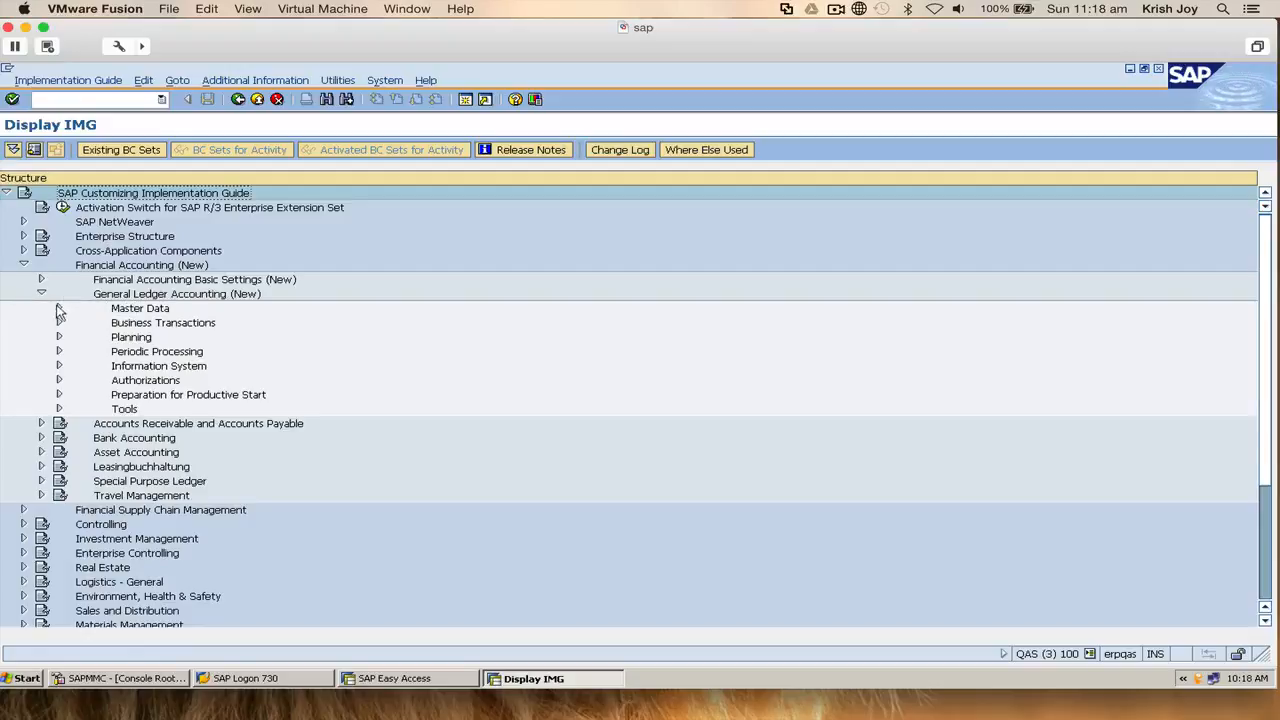
{"action": "left_click", "coordinate": [59, 308]}
{"action": "left_click", "coordinate": [76, 323]}
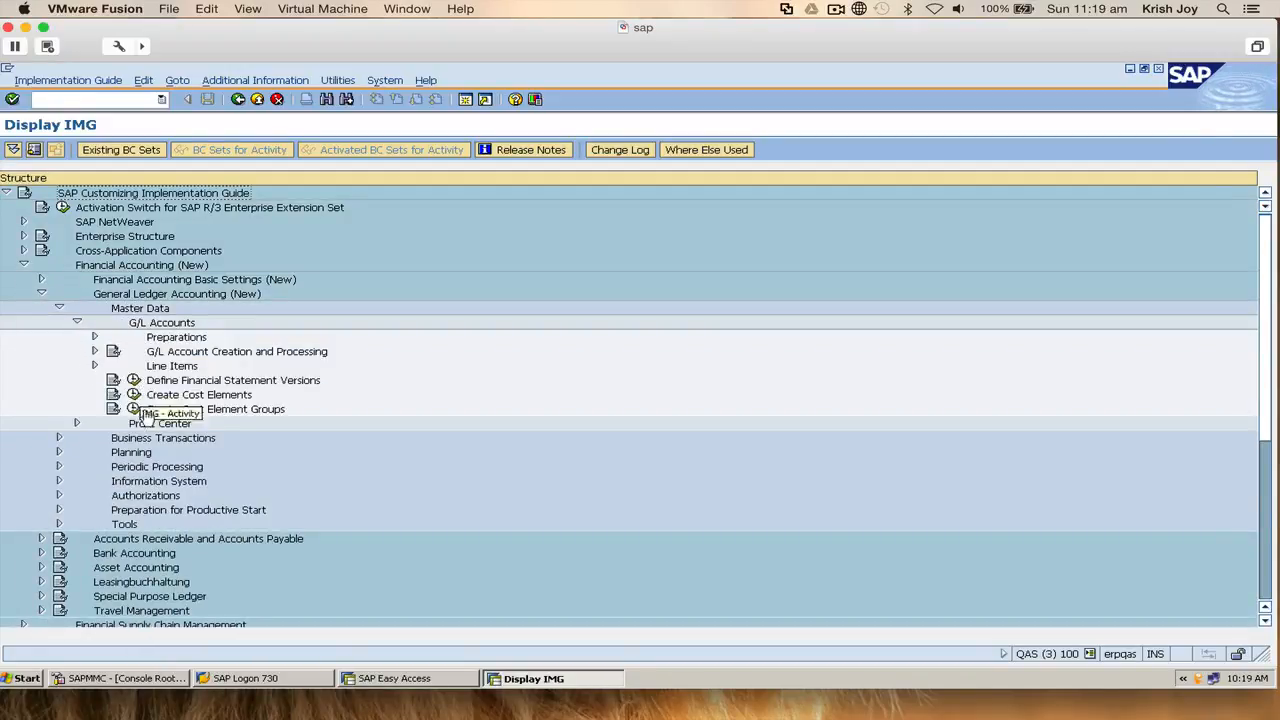
{"action": "left_click", "coordinate": [95, 351]}
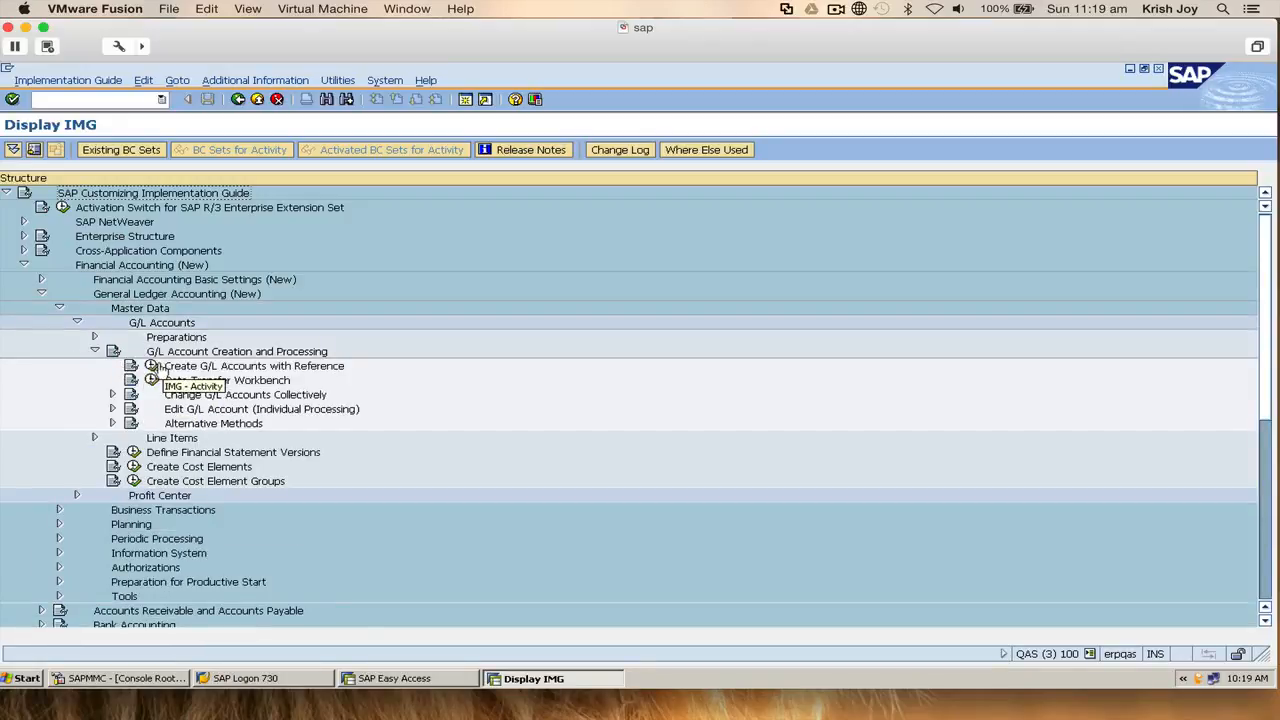
{"action": "left_click", "coordinate": [151, 366]}
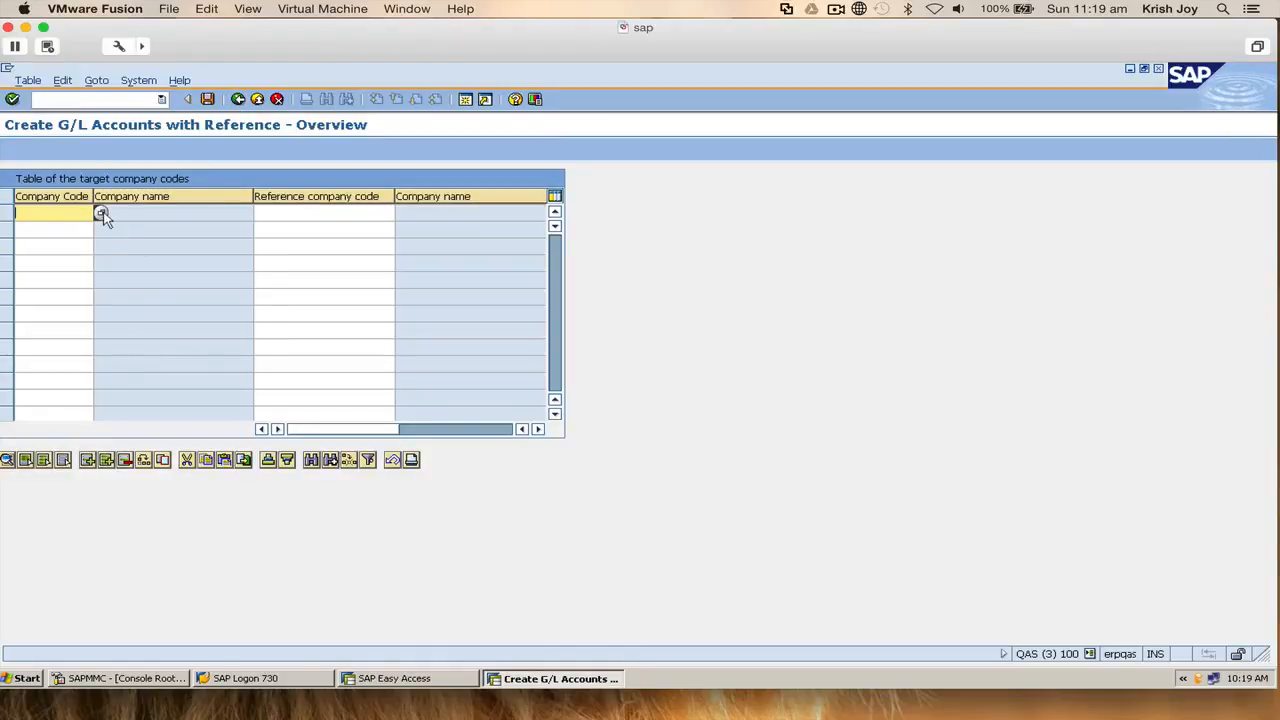
{"action": "left_click", "coordinate": [237, 99]}
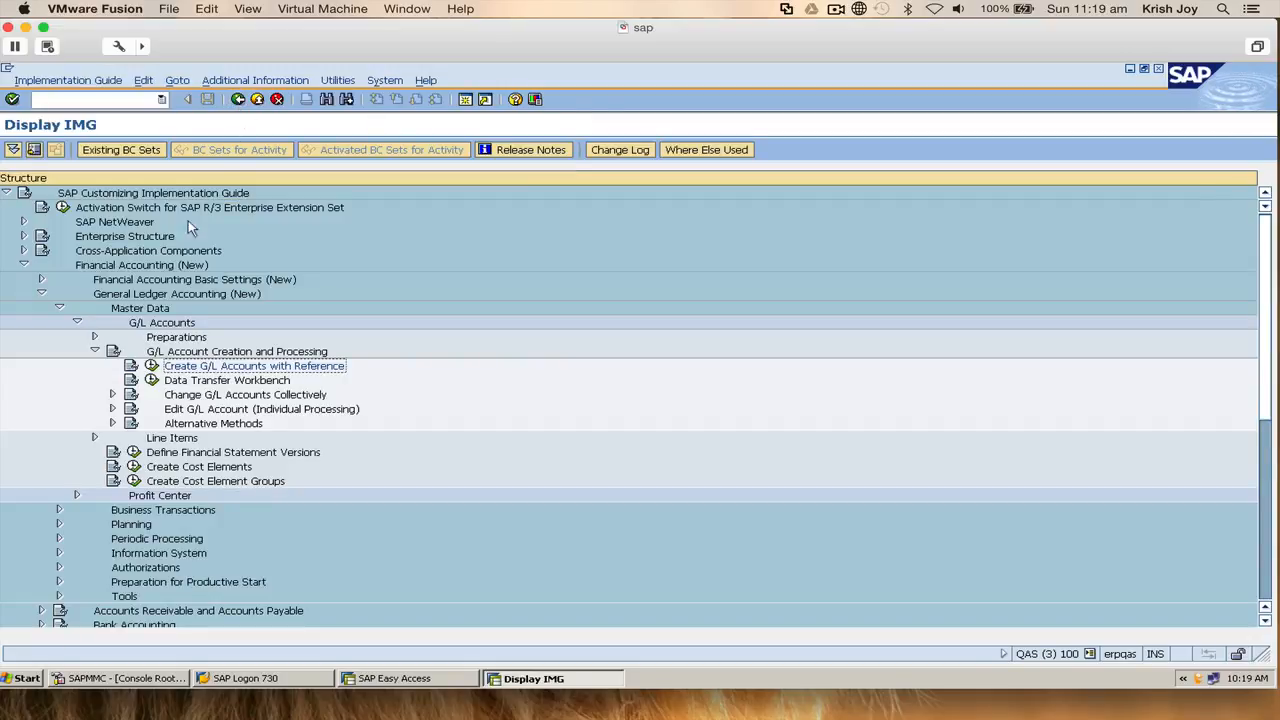
{"action": "left_click", "coordinate": [836, 9]}
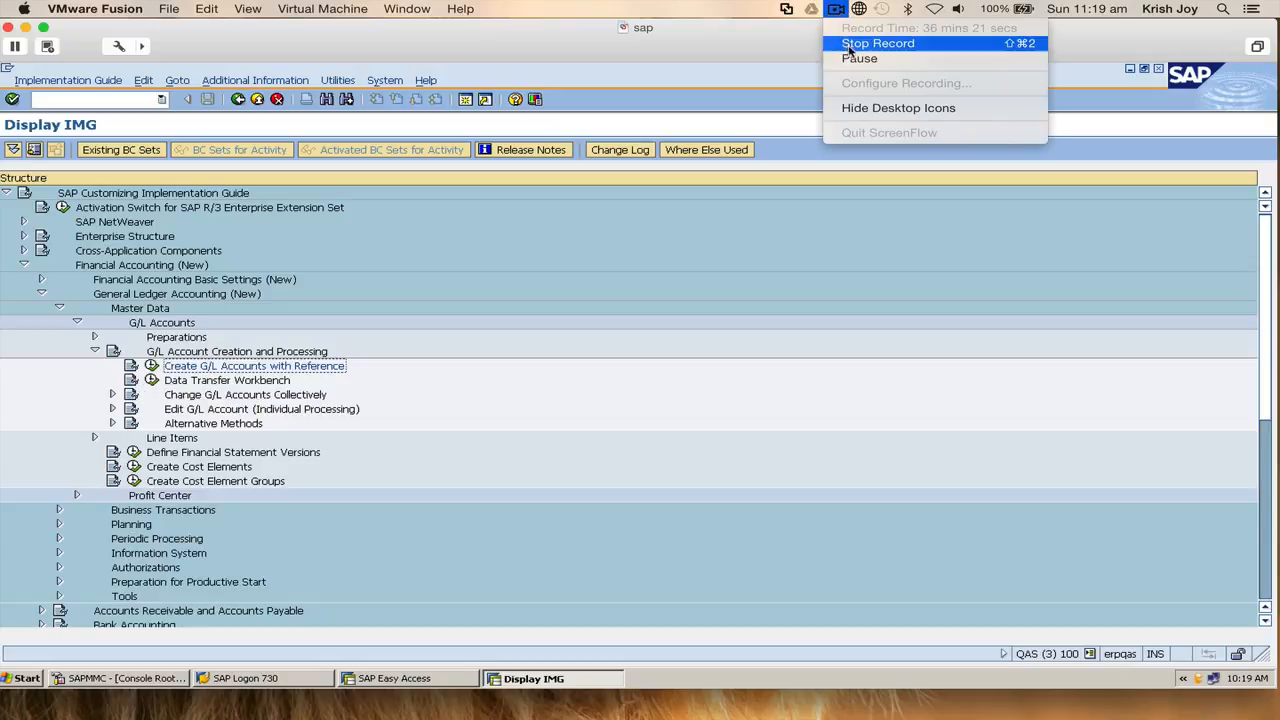
{"action": "left_click", "coordinate": [855, 45]}
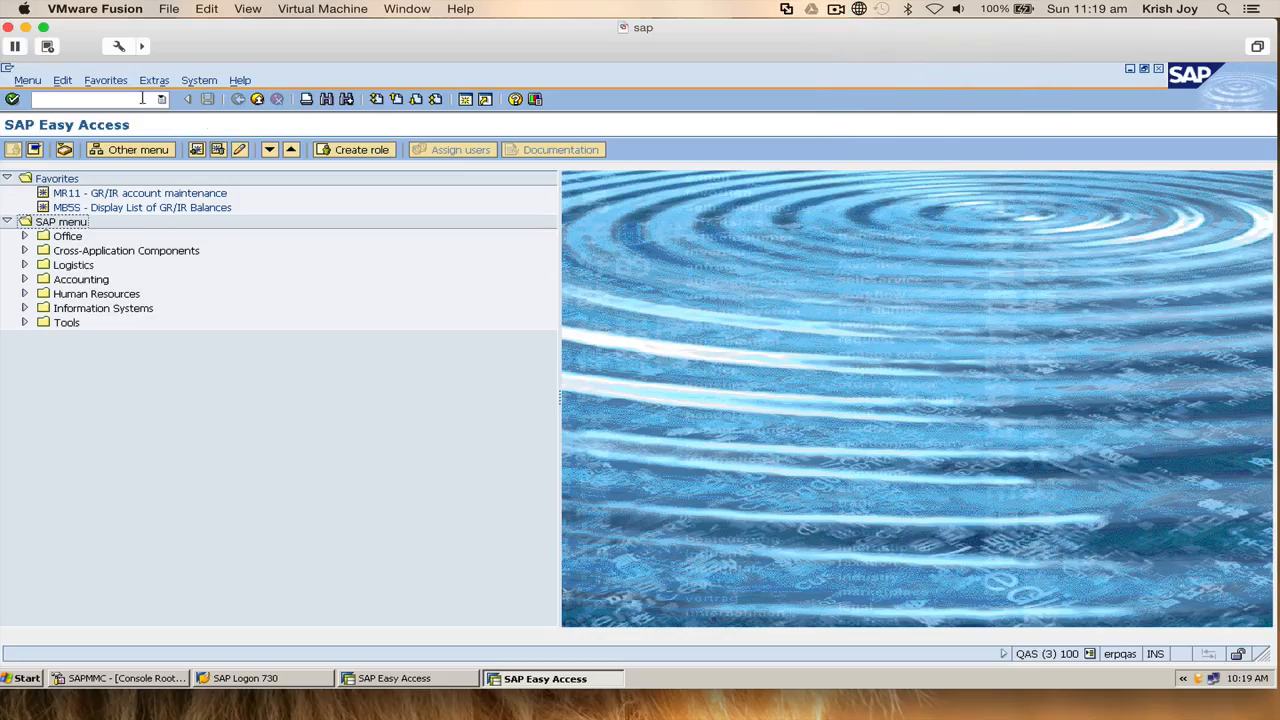
- Open central G/L account editing with transaction FS00
{"action": "left_click", "coordinate": [142, 99]}
{"action": "type", "text": "fs00"}
{"action": "key", "text": "Return"}
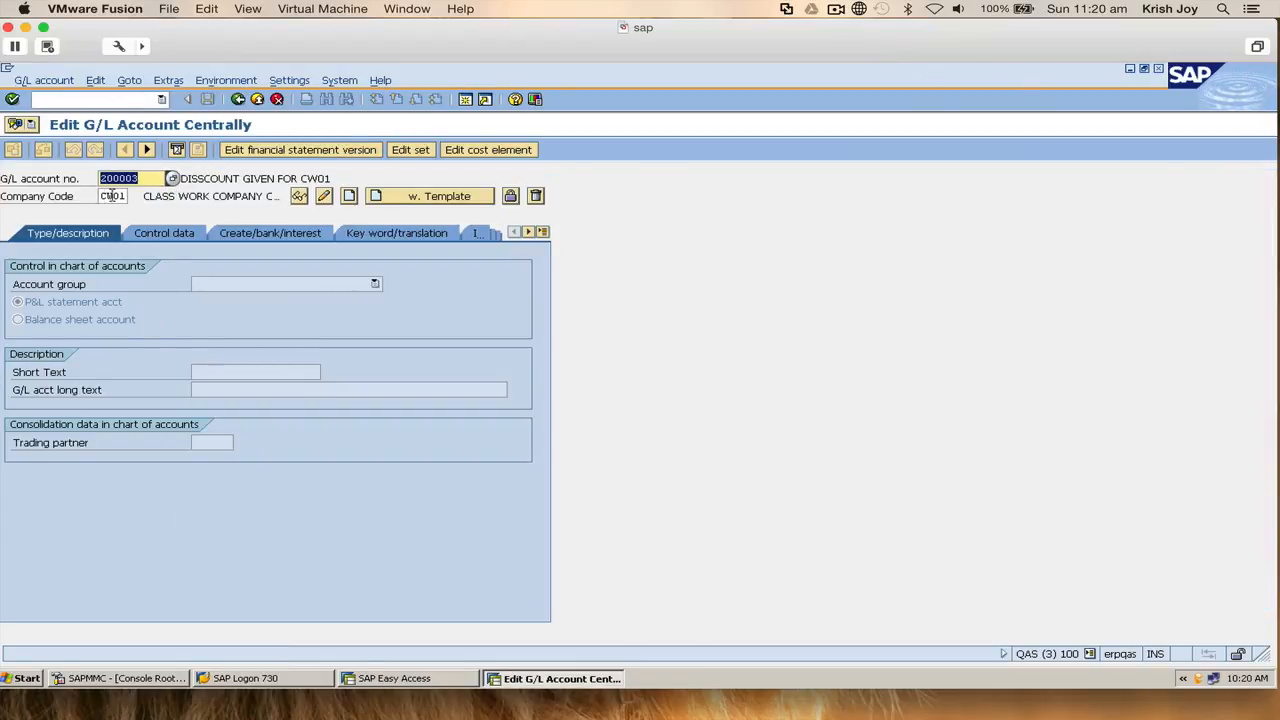
- Look up the existing G/L accounts of company code CW01 and close the list without choosing one
{"action": "left_click", "coordinate": [172, 181]}
{"action": "left_click", "coordinate": [172, 181]}
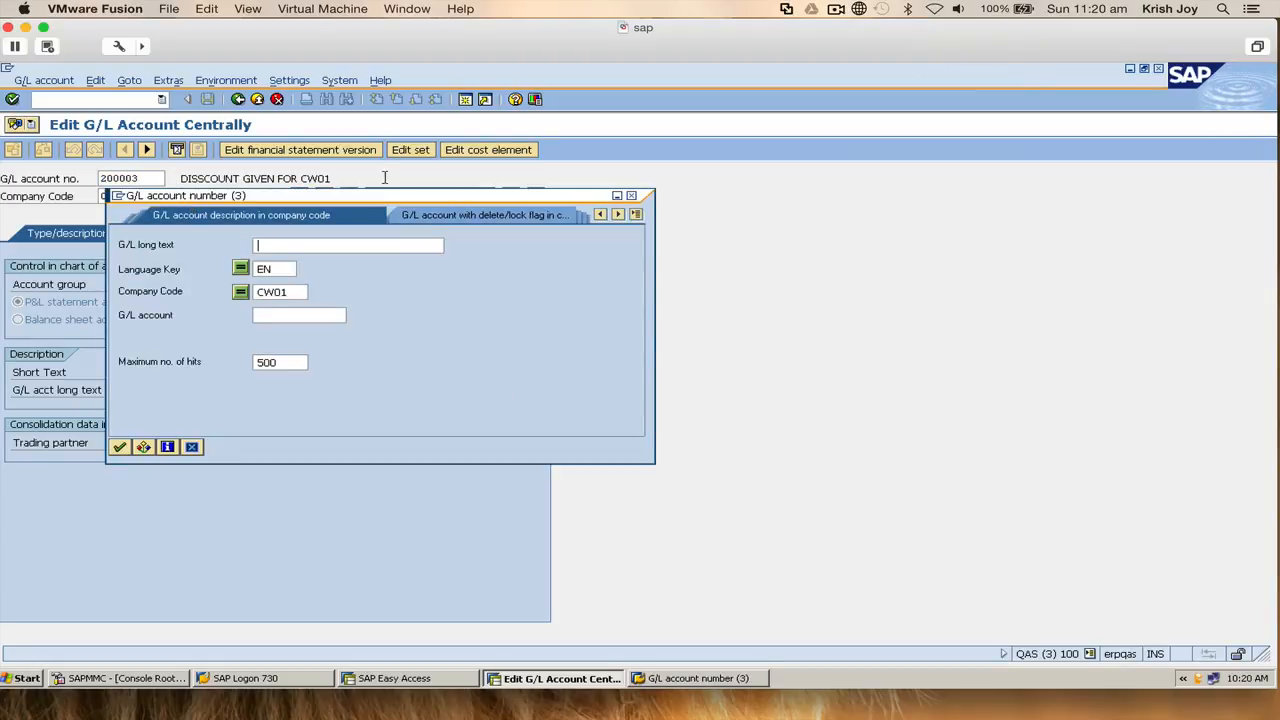
{"action": "left_click", "coordinate": [631, 195]}
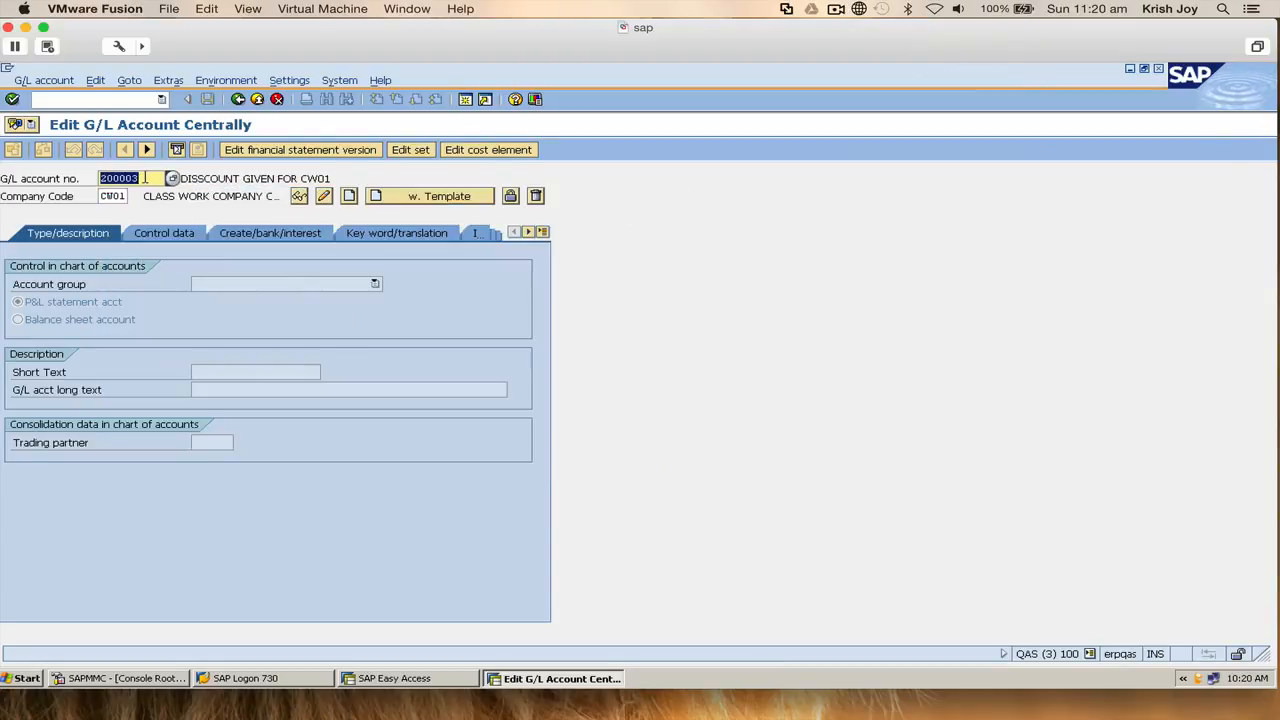
{"action": "left_click", "coordinate": [103, 177]}
{"action": "double_click", "coordinate": [103, 177]}
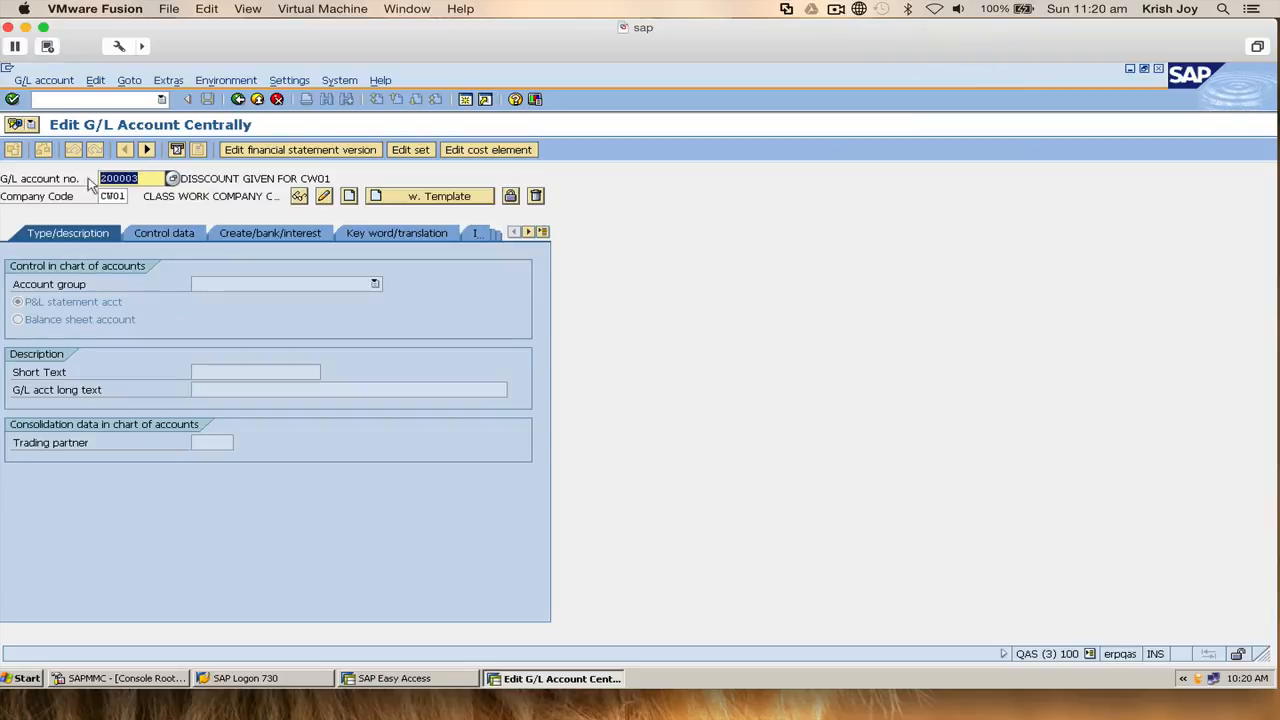
{"action": "left_click", "coordinate": [179, 178]}
{"action": "left_click", "coordinate": [156, 178]}
{"action": "left_click", "coordinate": [172, 178]}
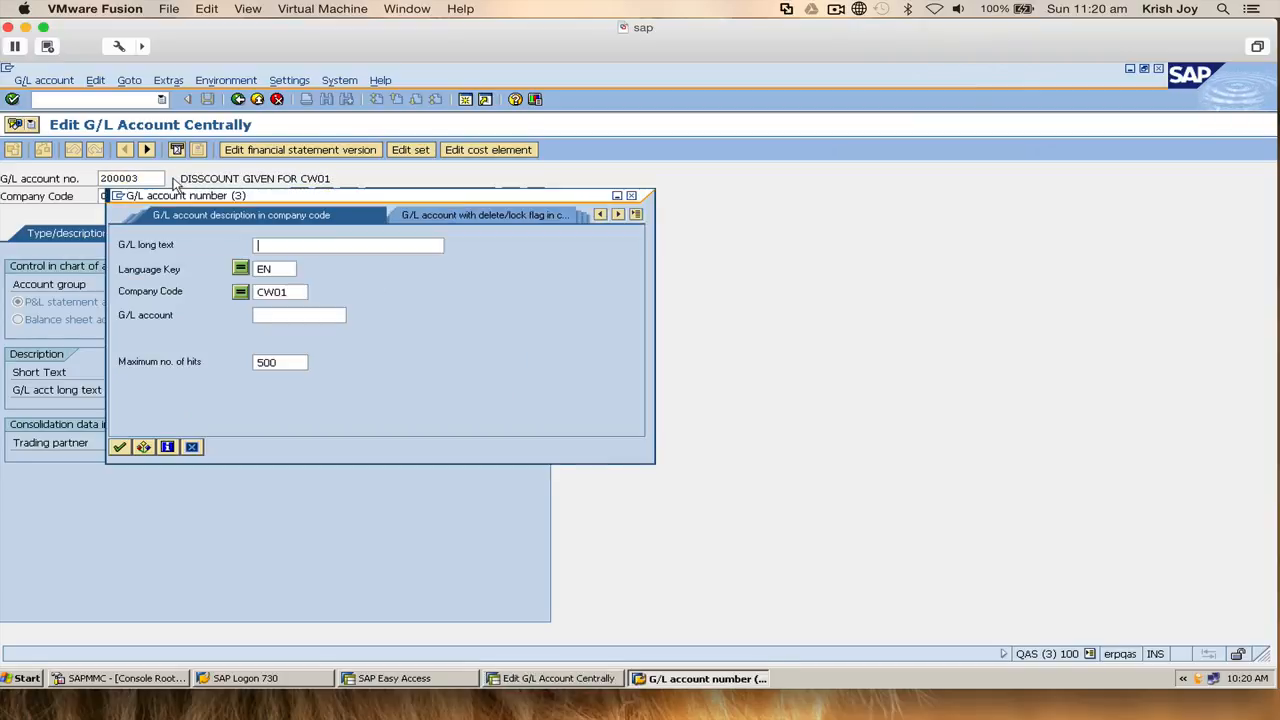
{"action": "left_click", "coordinate": [288, 292]}
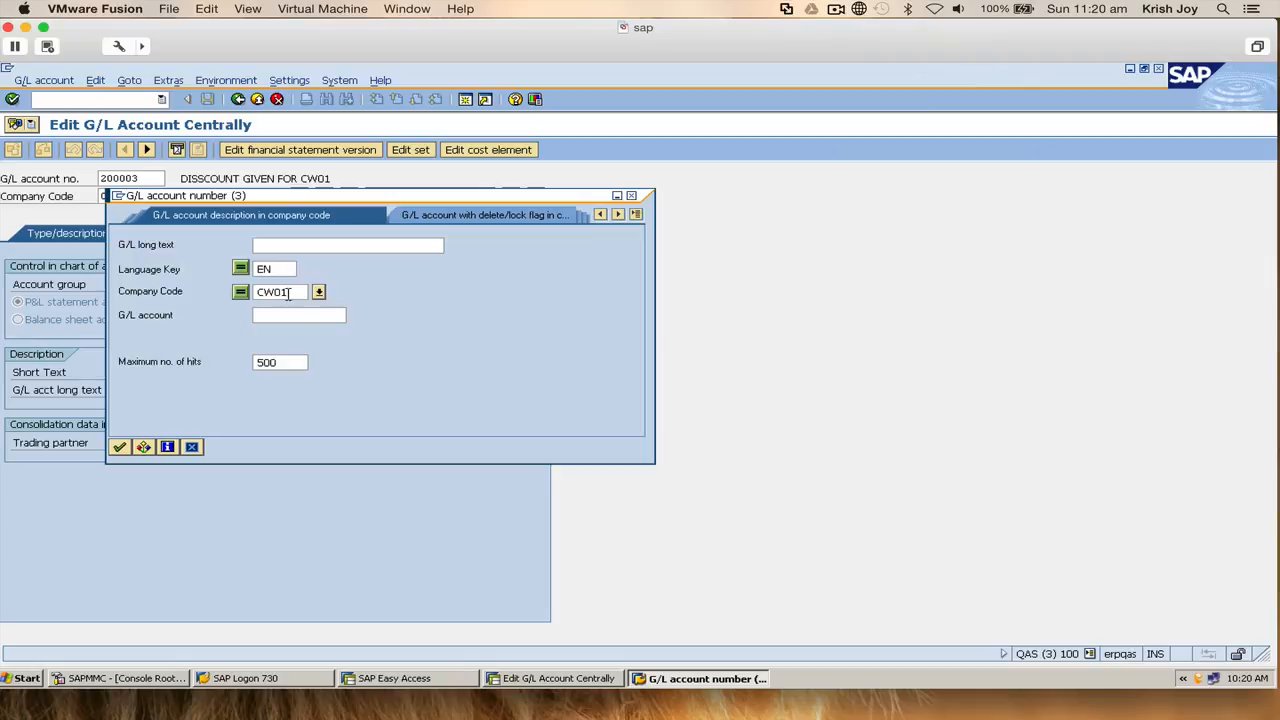
{"action": "key", "text": "Return"}
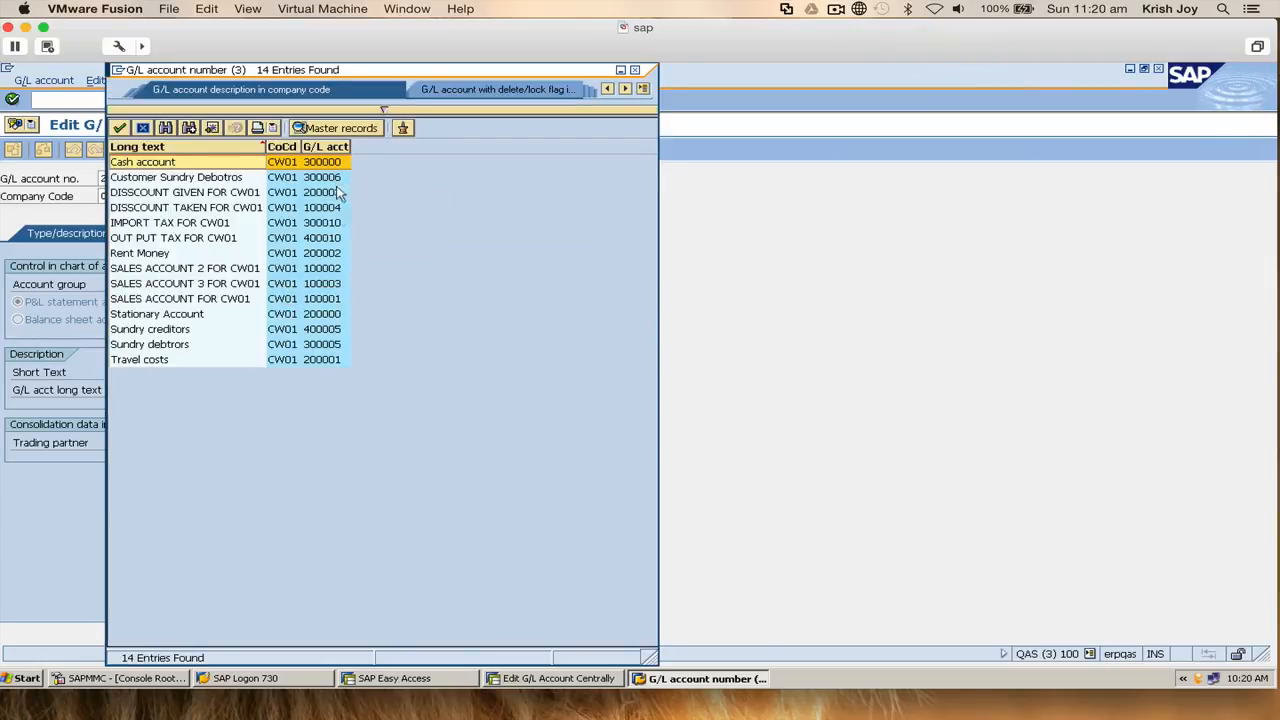
{"action": "left_click", "coordinate": [638, 72]}
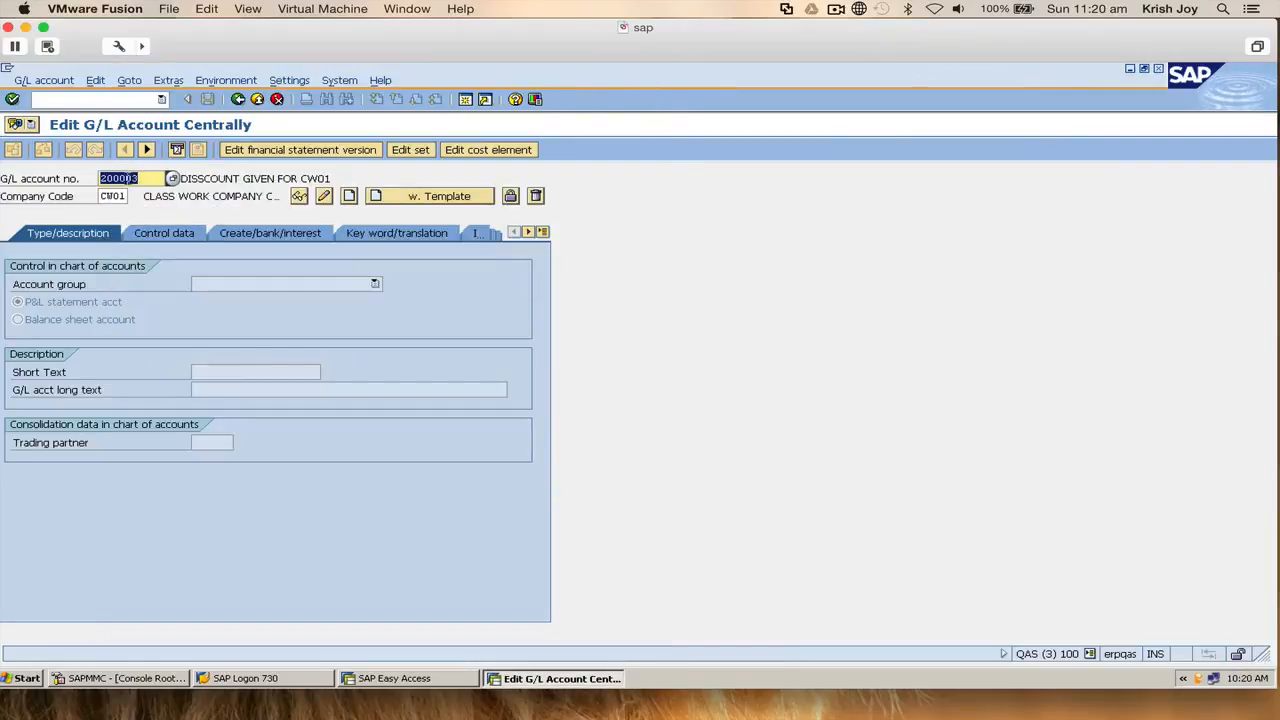
- Enter G/L account number 400004 for company code CW01 and start creating the account
{"action": "left_click", "coordinate": [104, 179]}
{"action": "key", "text": "BackSpace"}
{"action": "type", "text": "4"}
{"action": "left_click", "coordinate": [150, 178]}
{"action": "left_click", "coordinate": [348, 197]}
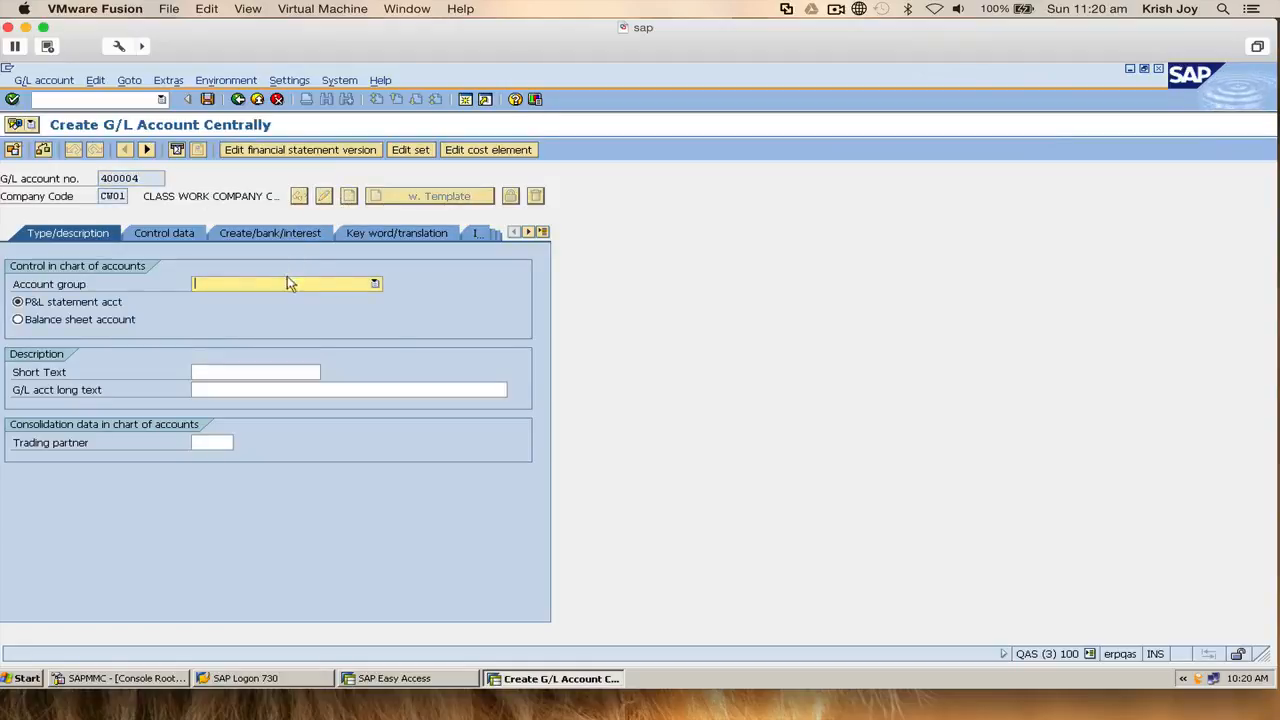
- Assign the new account to the LIBALIBITY account group and make it a balance sheet account
{"action": "left_click", "coordinate": [375, 284]}
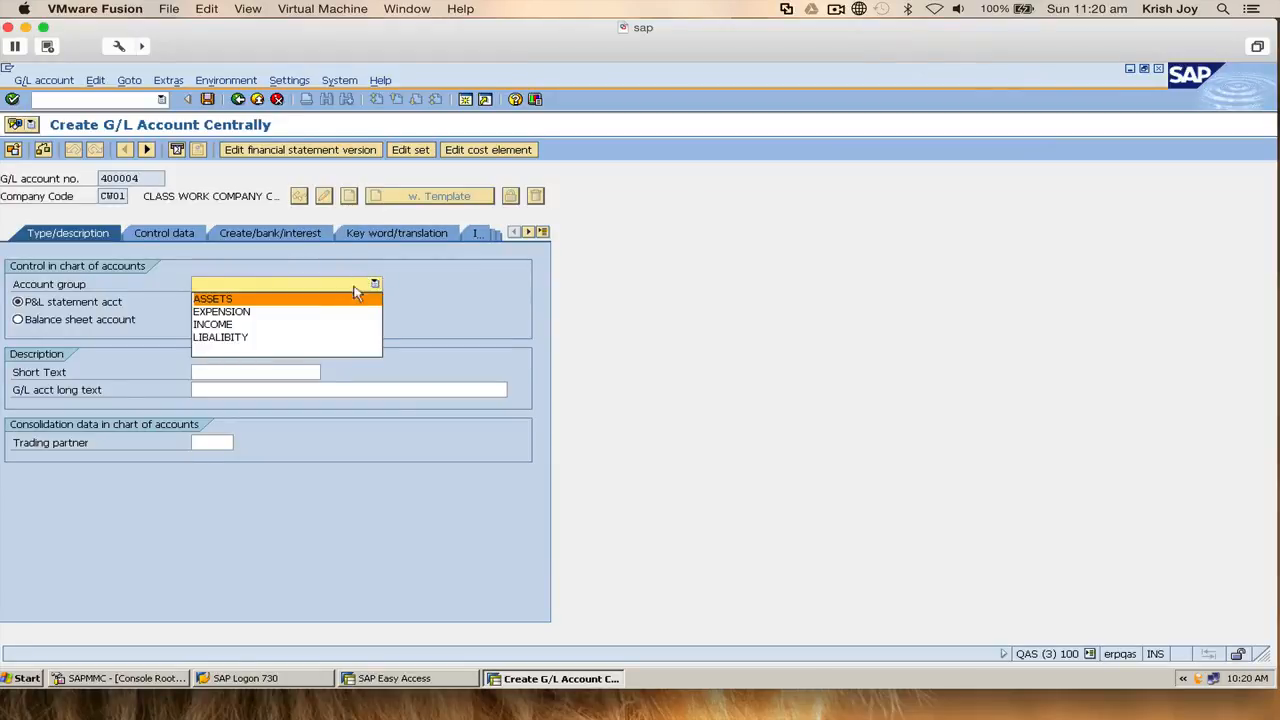
{"action": "left_click", "coordinate": [300, 339]}
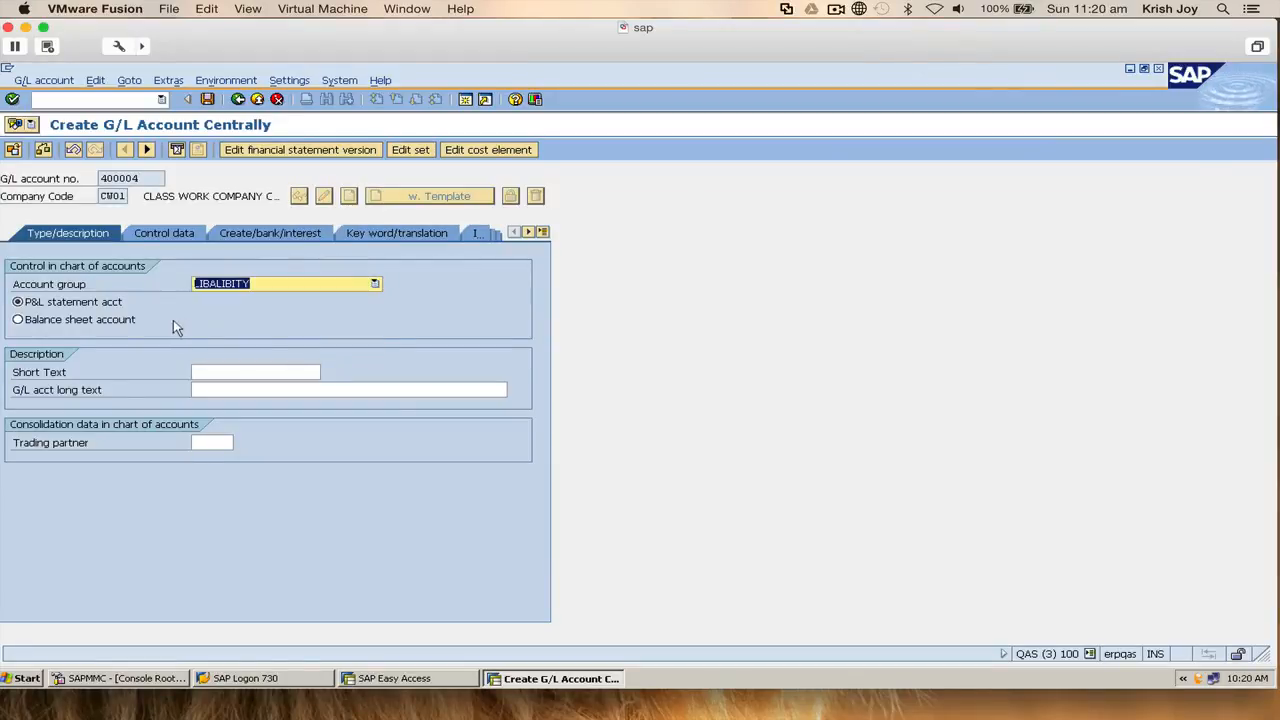
{"action": "left_click", "coordinate": [128, 320]}
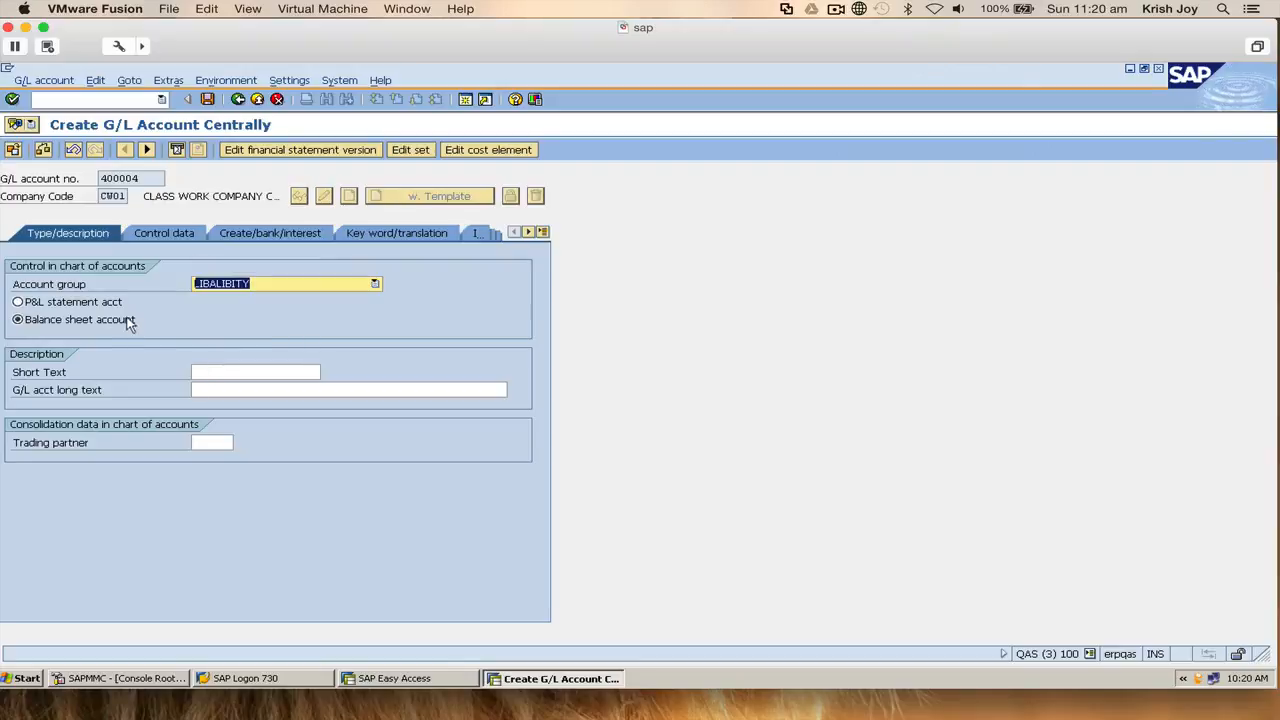
- Describe the account with short text "CustomerDownPayment" and long text "Customer Down Payment"
{"action": "left_click", "coordinate": [208, 371]}
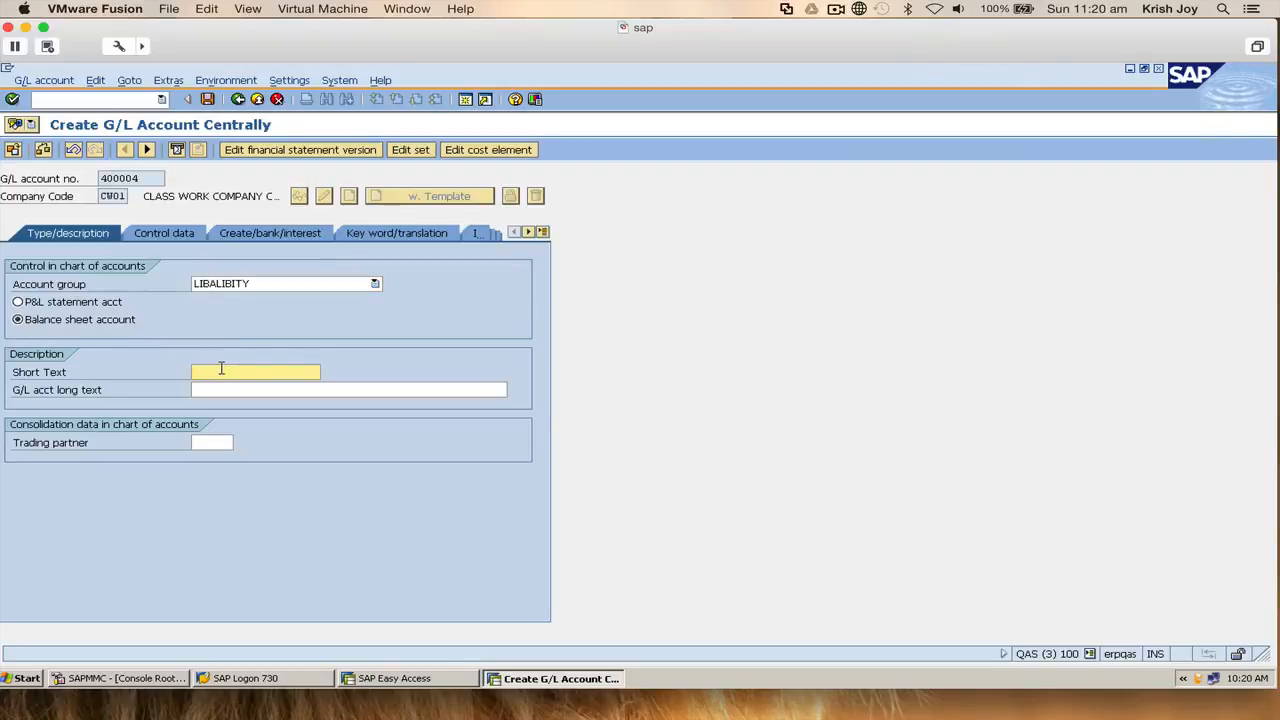
{"action": "type", "text": "Customer"}
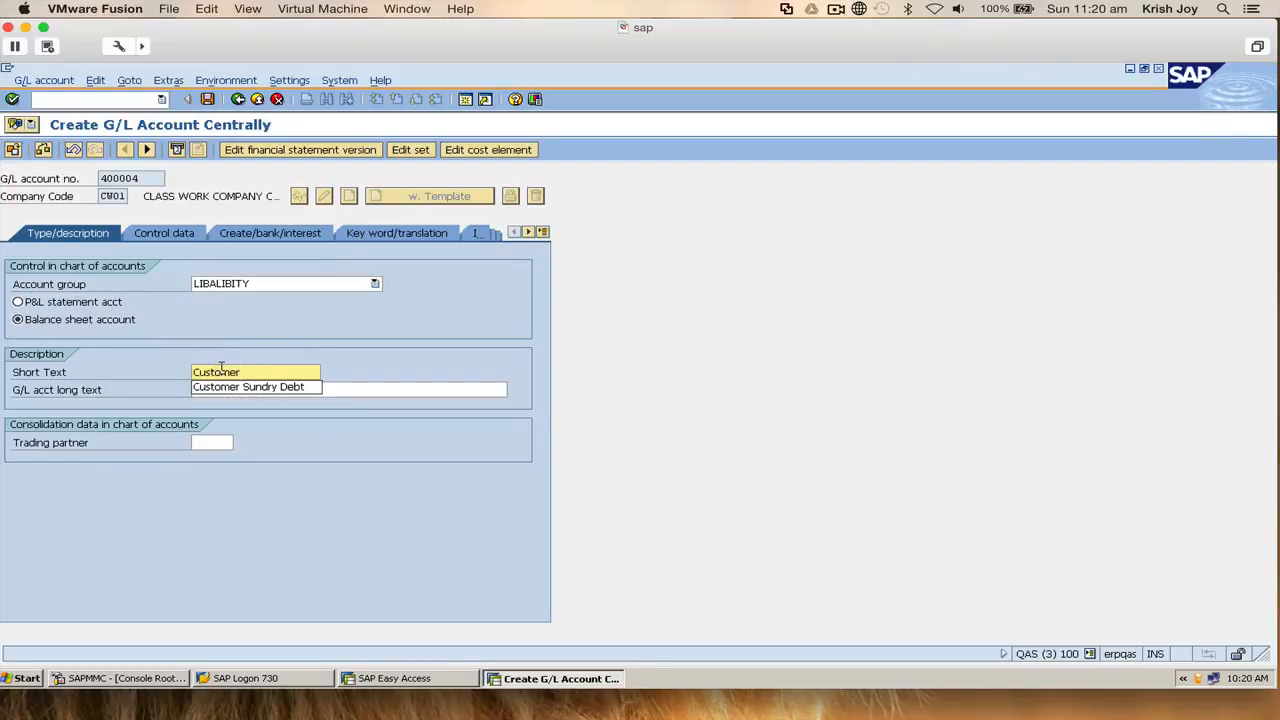
{"action": "type", "text": "DownPa"}
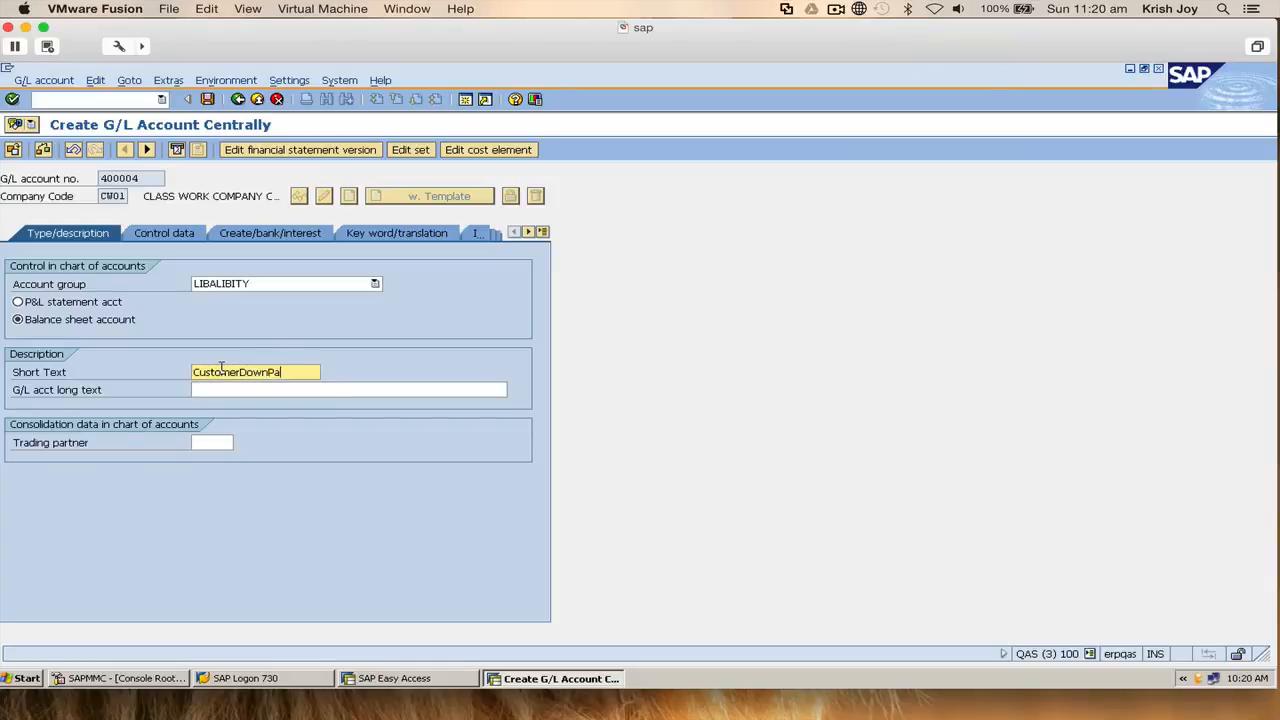
{"action": "type", "text": "yment"}
{"action": "key", "text": "Tab"}
{"action": "type", "text": "Cu"}
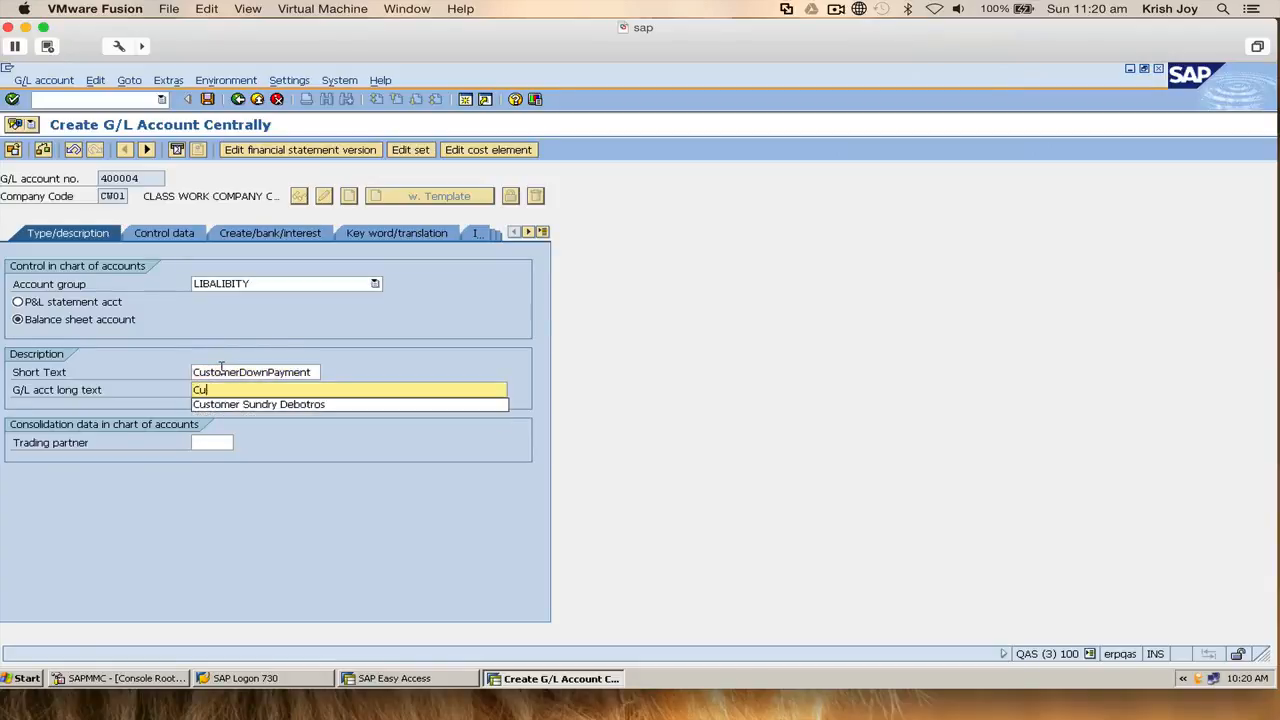
{"action": "type", "text": "stomer Down Payment"}
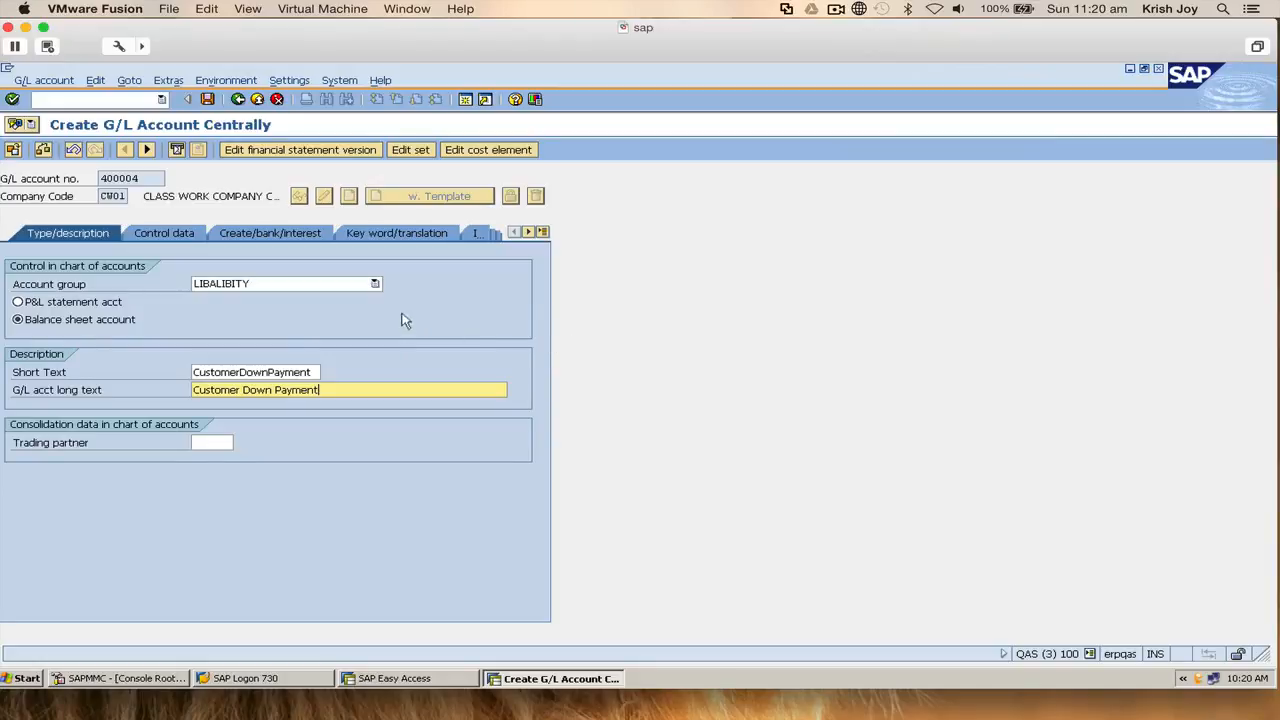
- In the account's control data, set the reconciliation account type to Customers
{"action": "left_click", "coordinate": [175, 235]}
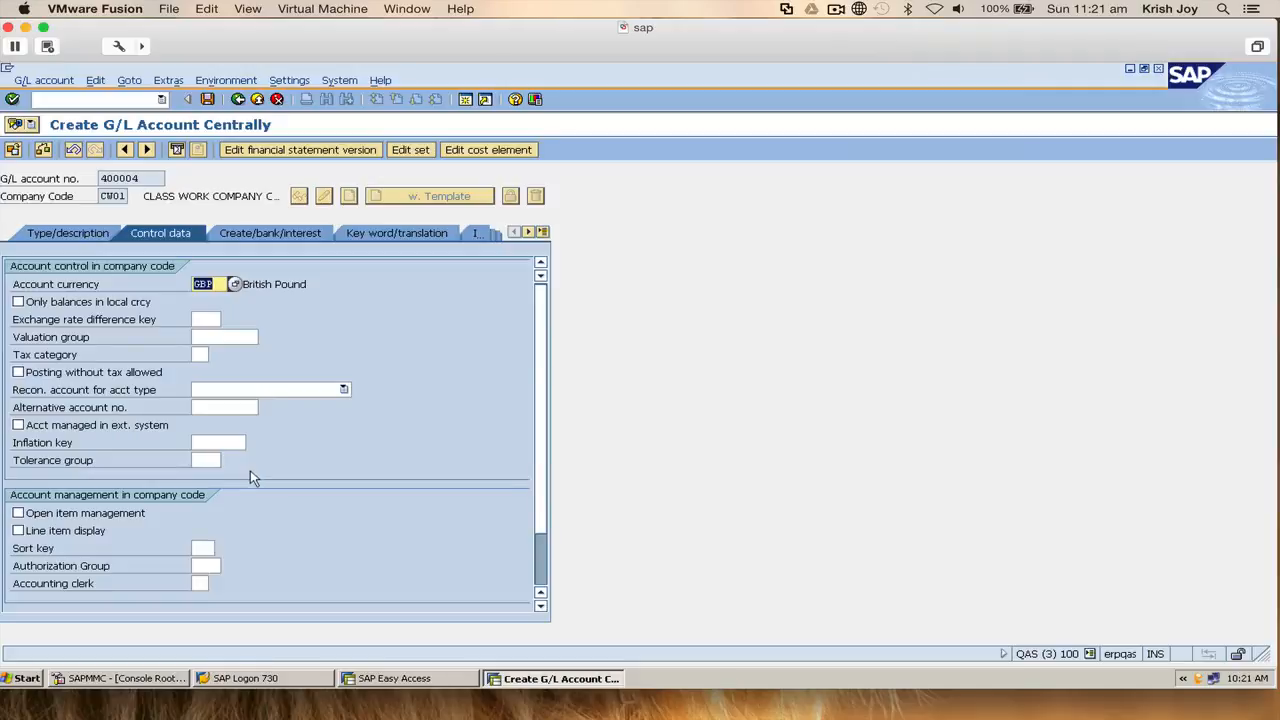
{"action": "scroll", "coordinate": [286, 434], "scroll_direction": "down", "scroll_amount": 2}
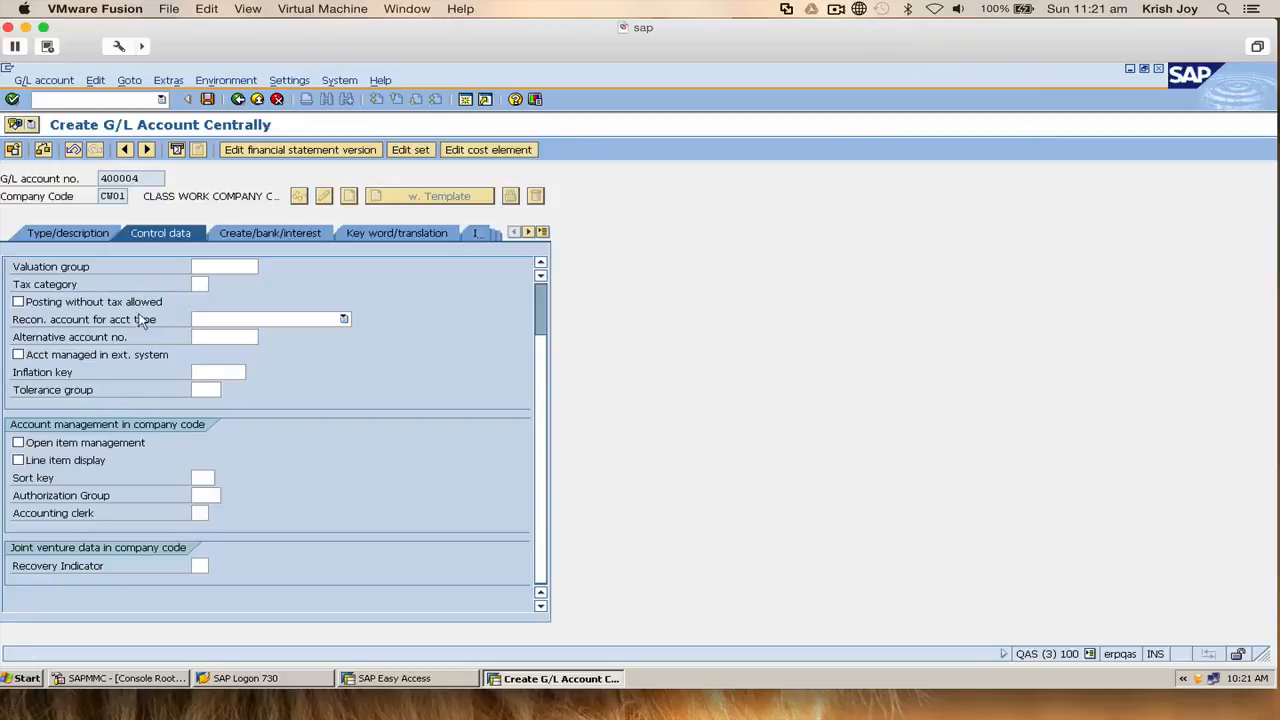
{"action": "left_click", "coordinate": [201, 322]}
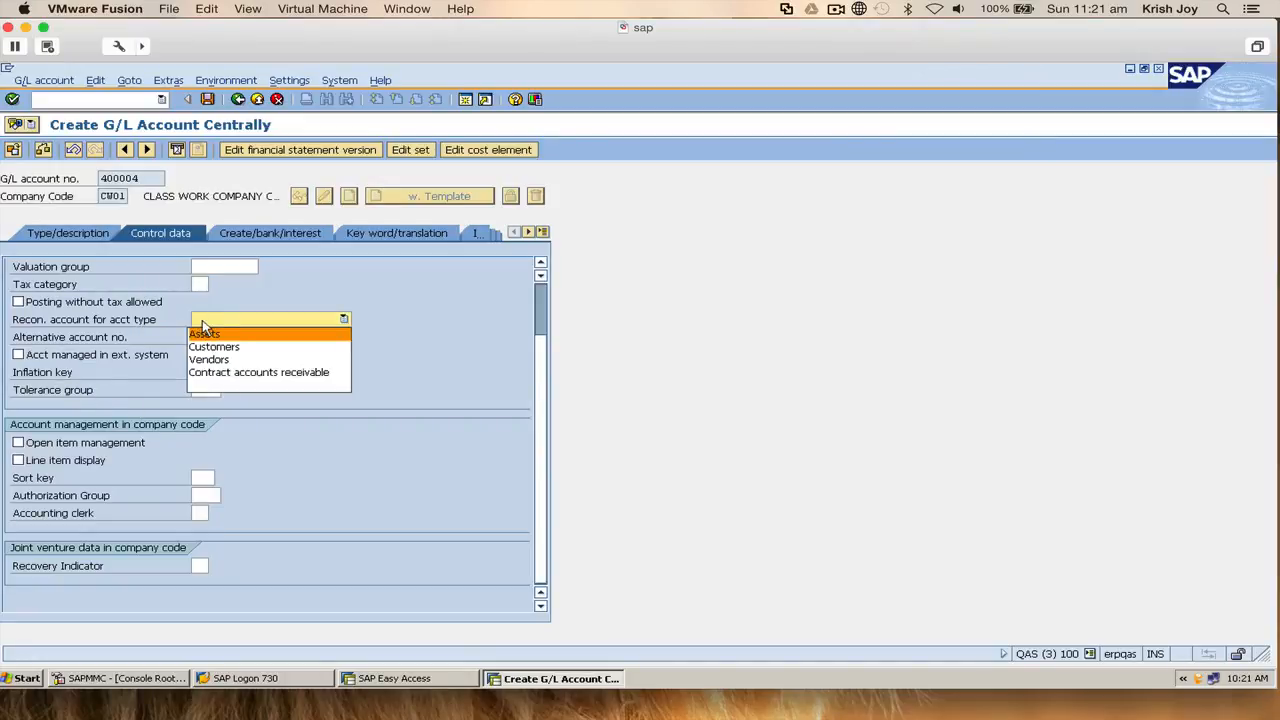
{"action": "left_click", "coordinate": [212, 347]}
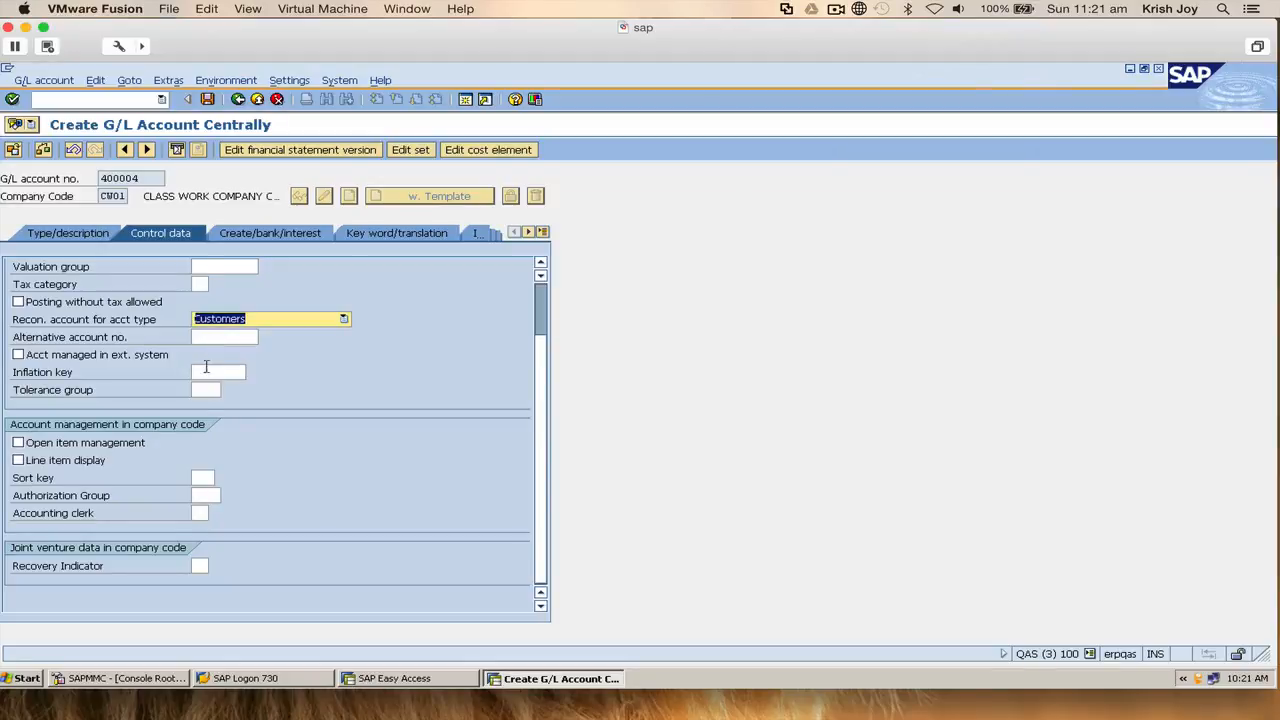
- Enable line item display for the account and set its sort key to 001 (Posting date)
{"action": "left_click", "coordinate": [89, 460]}
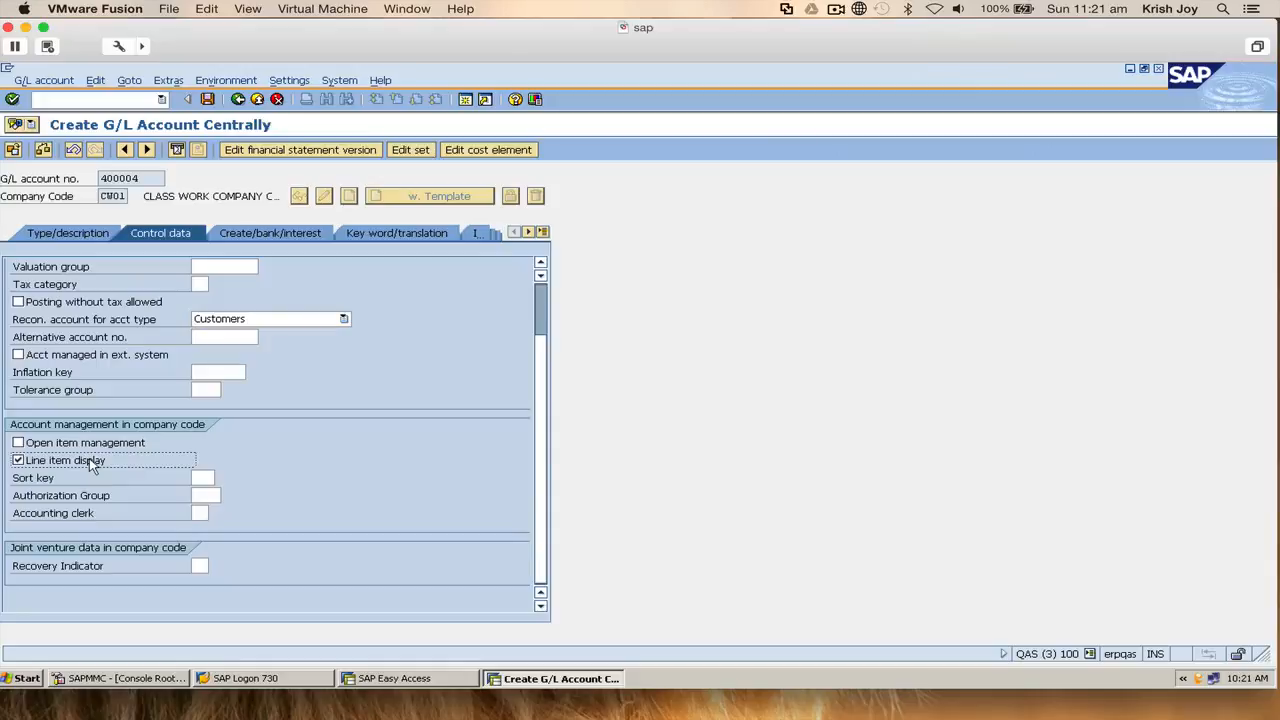
{"action": "left_click", "coordinate": [197, 478]}
{"action": "left_click", "coordinate": [222, 479]}
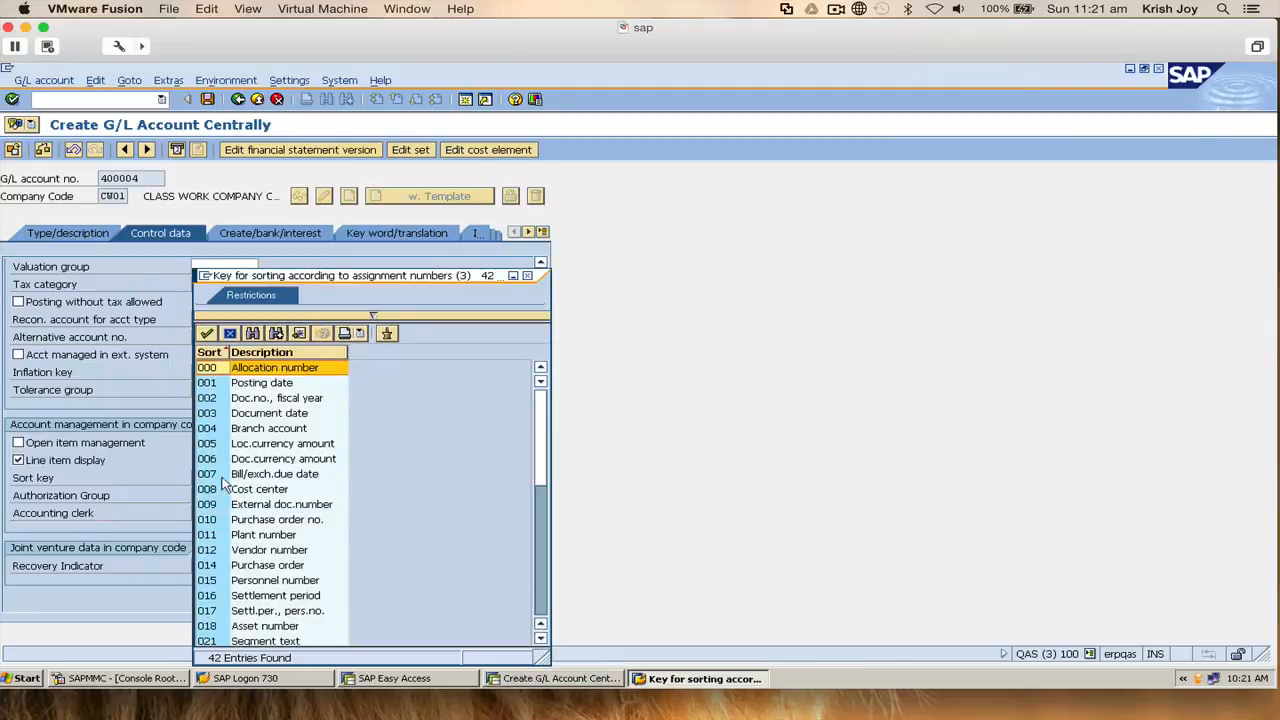
{"action": "double_click", "coordinate": [279, 385]}
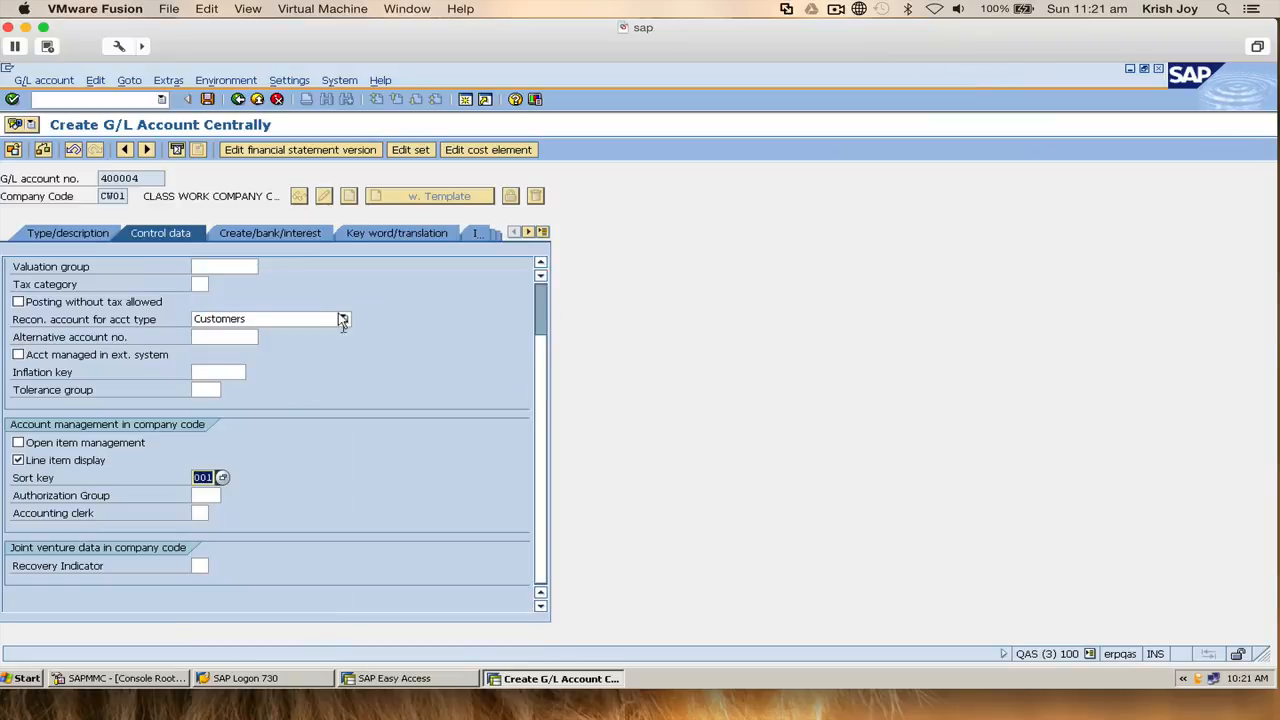
- Set the account's field status group to G001 (General (with text, assignment))
{"action": "left_click", "coordinate": [302, 240]}
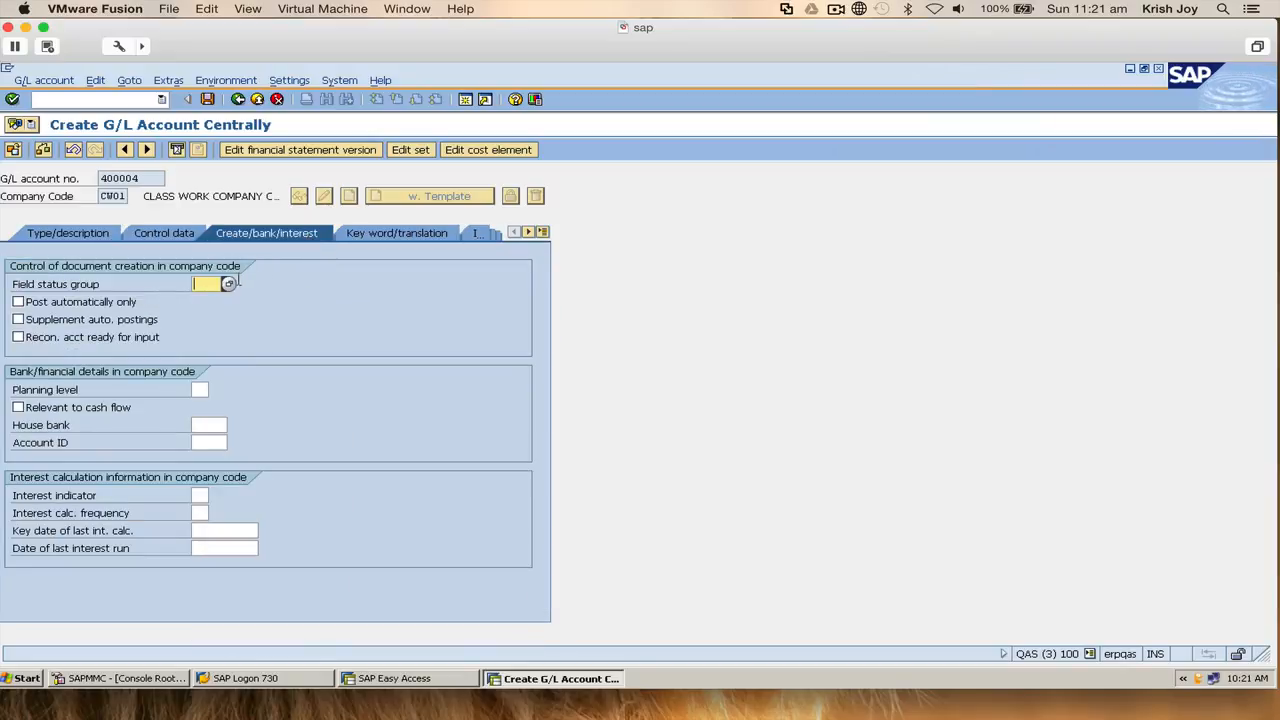
{"action": "left_click", "coordinate": [225, 287]}
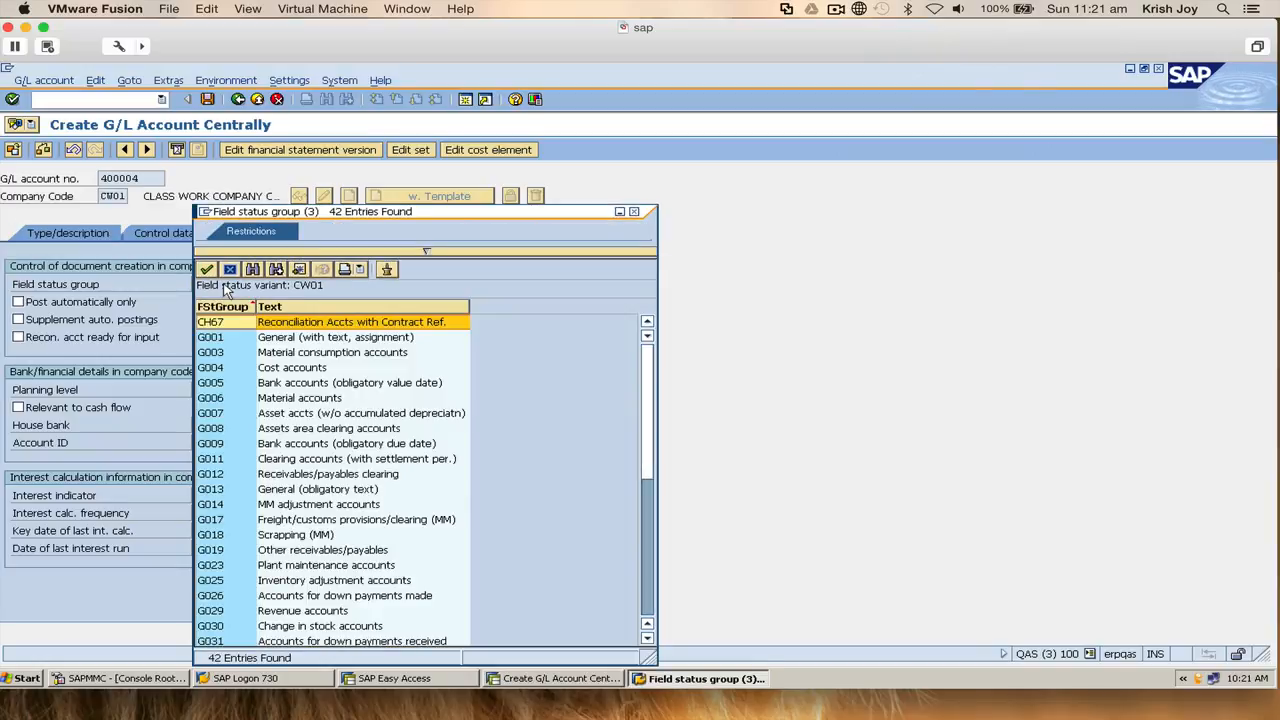
{"action": "left_click", "coordinate": [230, 340]}
{"action": "double_click", "coordinate": [230, 340]}
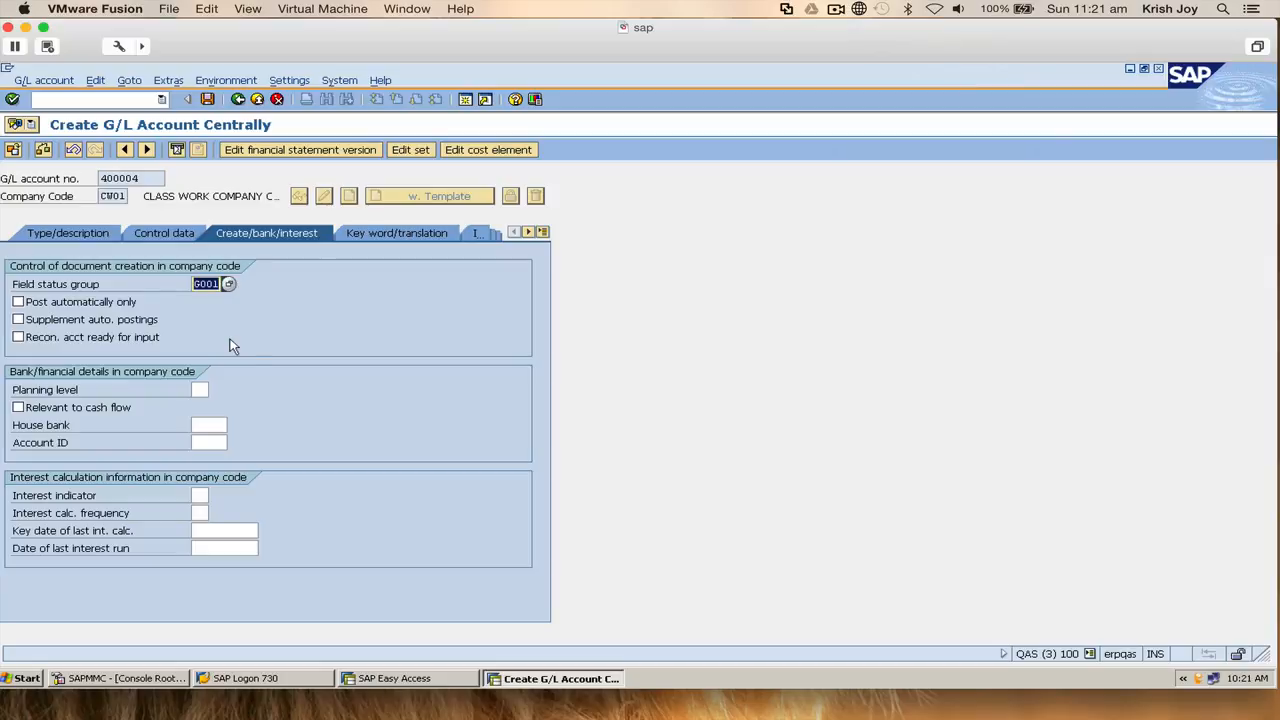
- Set the account's field status group to G067 (Reconciliation accounts) and save G/L account 400004
{"action": "left_click", "coordinate": [228, 284]}
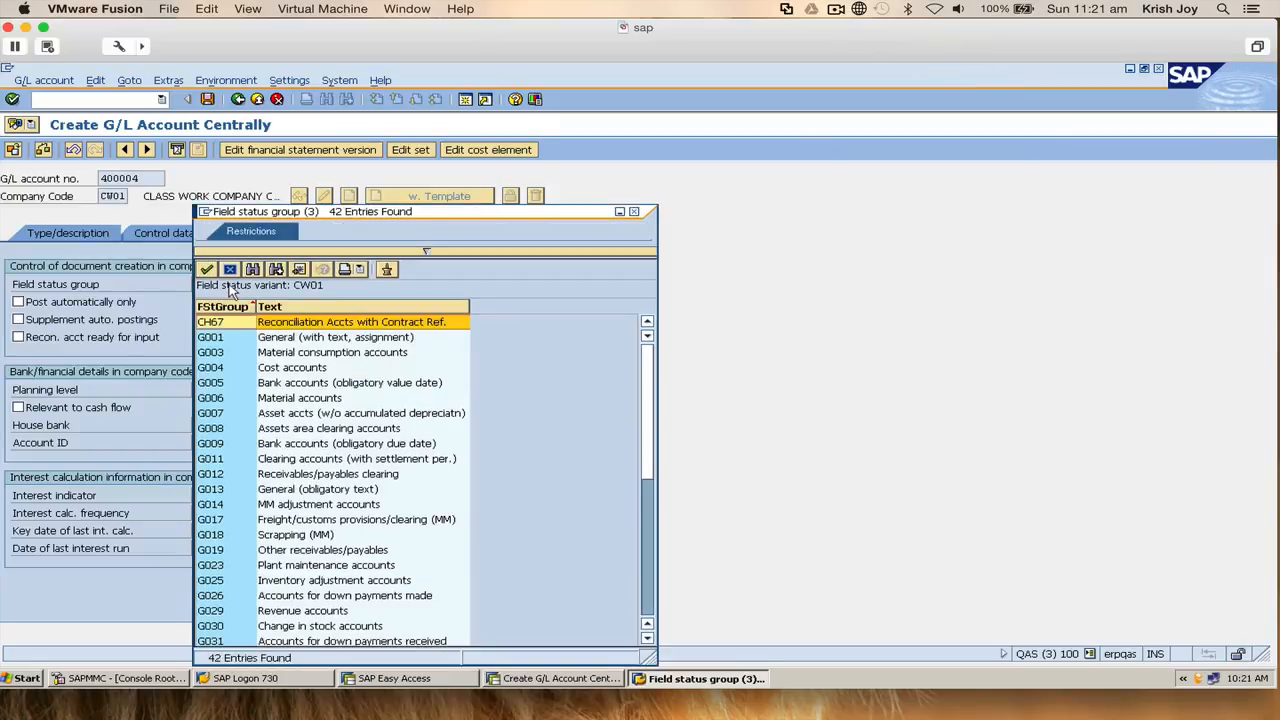
{"action": "left_click", "coordinate": [241, 400]}
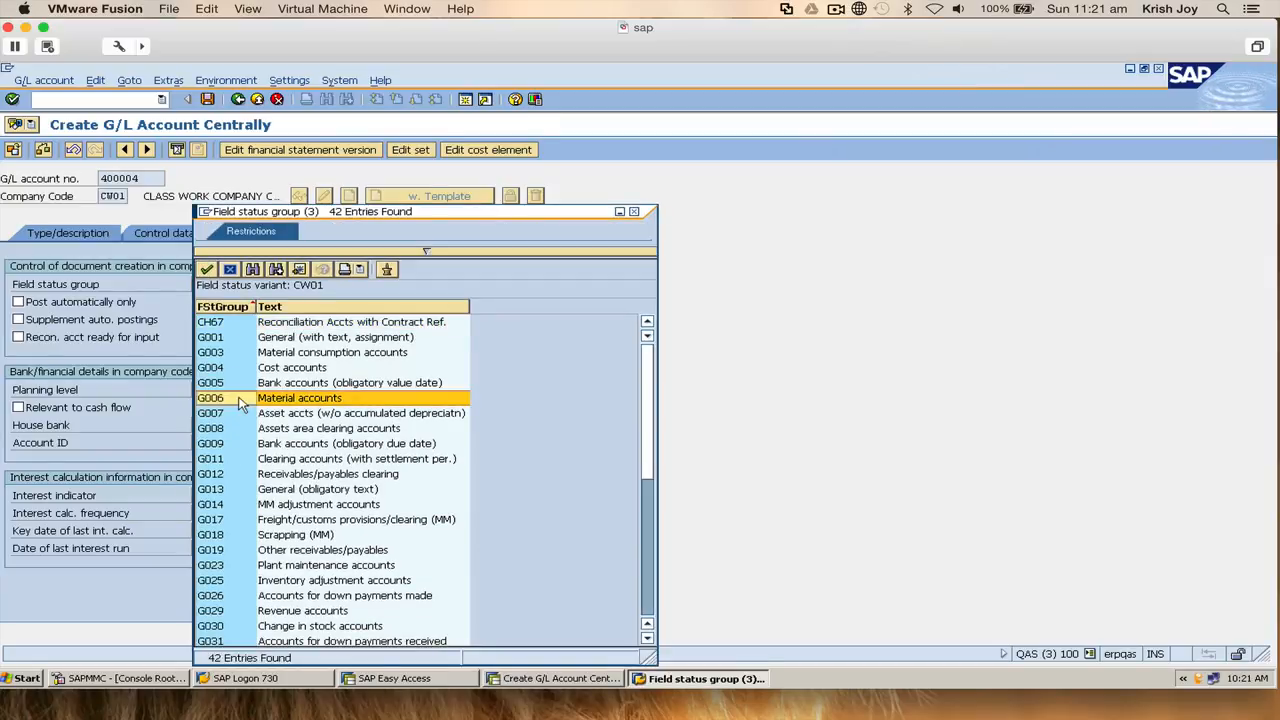
{"action": "scroll", "coordinate": [257, 491], "scroll_direction": "down", "scroll_amount": 7}
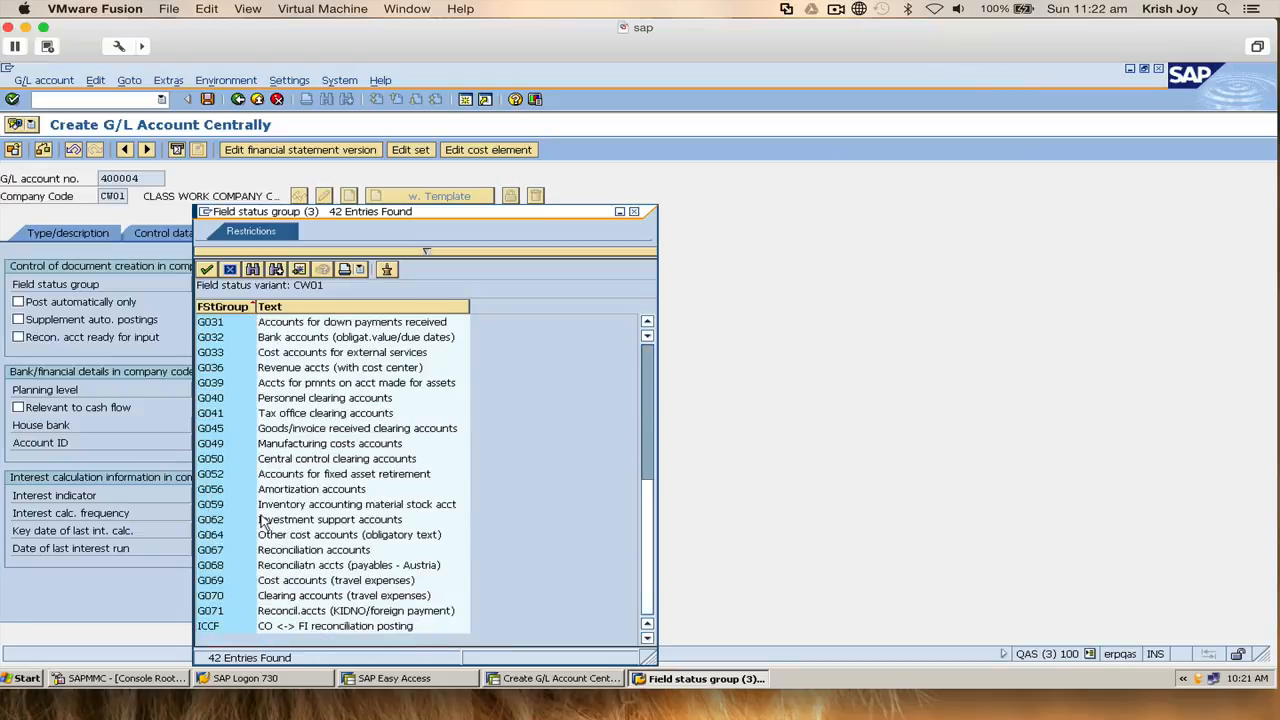
{"action": "double_click", "coordinate": [240, 550]}
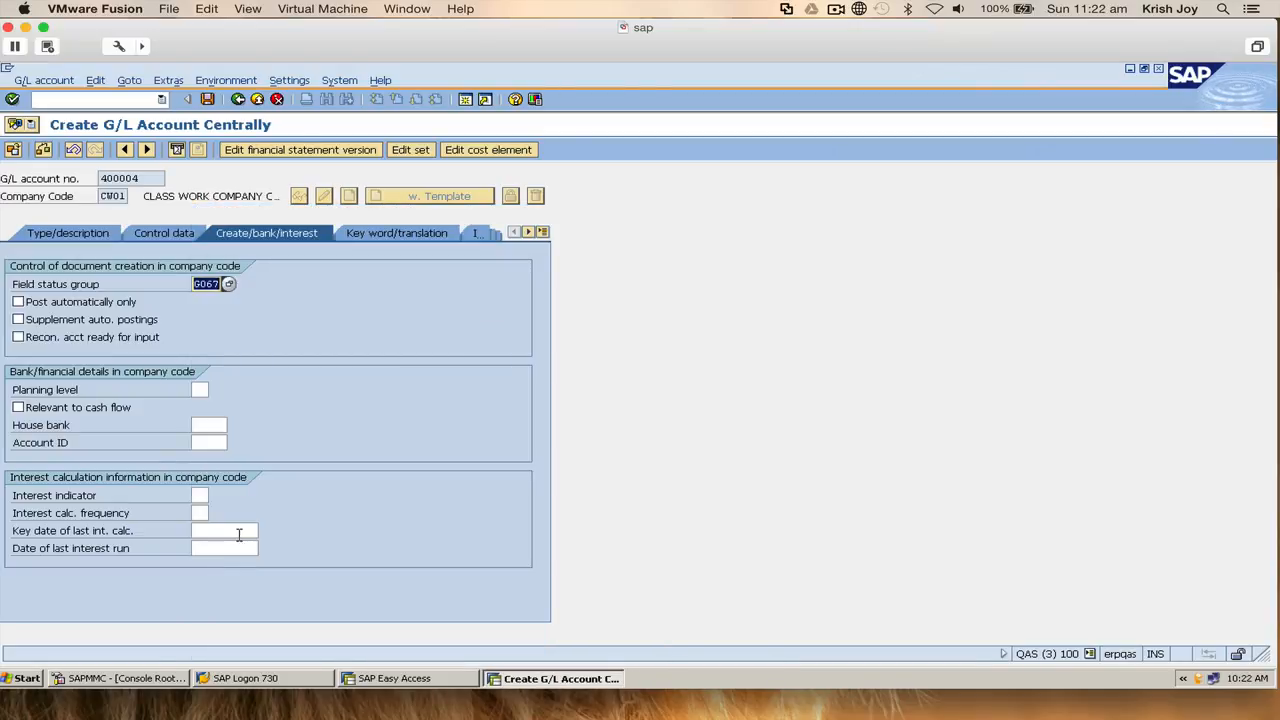
{"action": "left_click", "coordinate": [175, 235]}
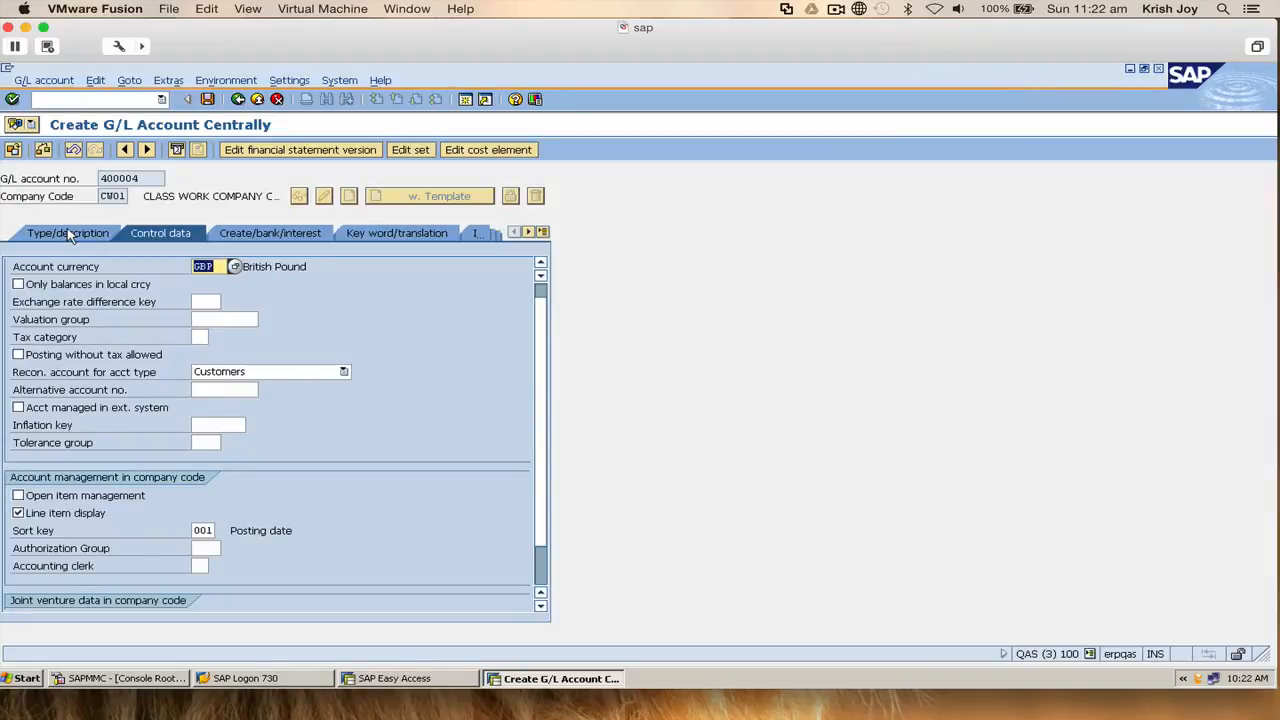
{"action": "left_click", "coordinate": [207, 99]}
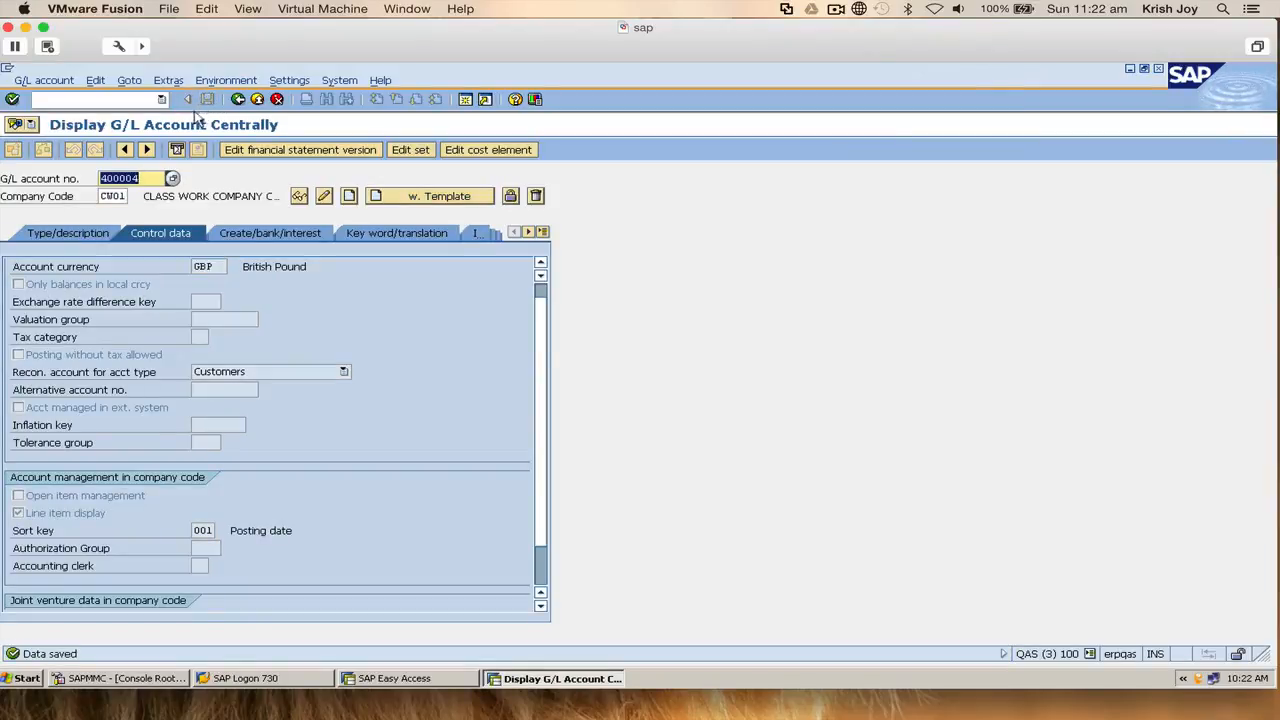
- Start creating a new G/L account 300008 for company code CW01
{"action": "left_click", "coordinate": [106, 178]}
{"action": "key", "text": "BackSpace"}
{"action": "type", "text": "3"}
{"action": "left_click", "coordinate": [142, 178]}
{"action": "key", "text": "BackSpace"}
{"action": "type", "text": "8"}
{"action": "left_click", "coordinate": [349, 196]}
{"action": "left_click", "coordinate": [90, 240]}
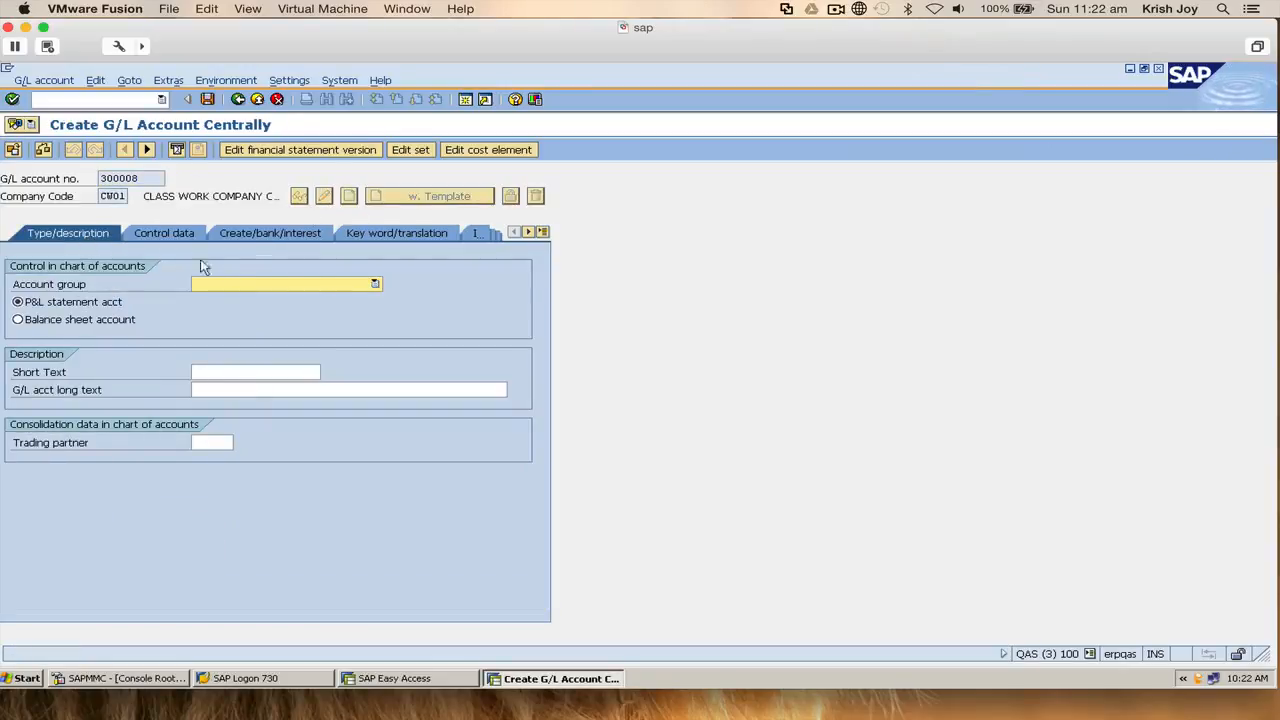
- Assign the new account to the ASSETS account group and make it a balance sheet account
{"action": "left_click", "coordinate": [373, 286]}
{"action": "left_click", "coordinate": [335, 300]}
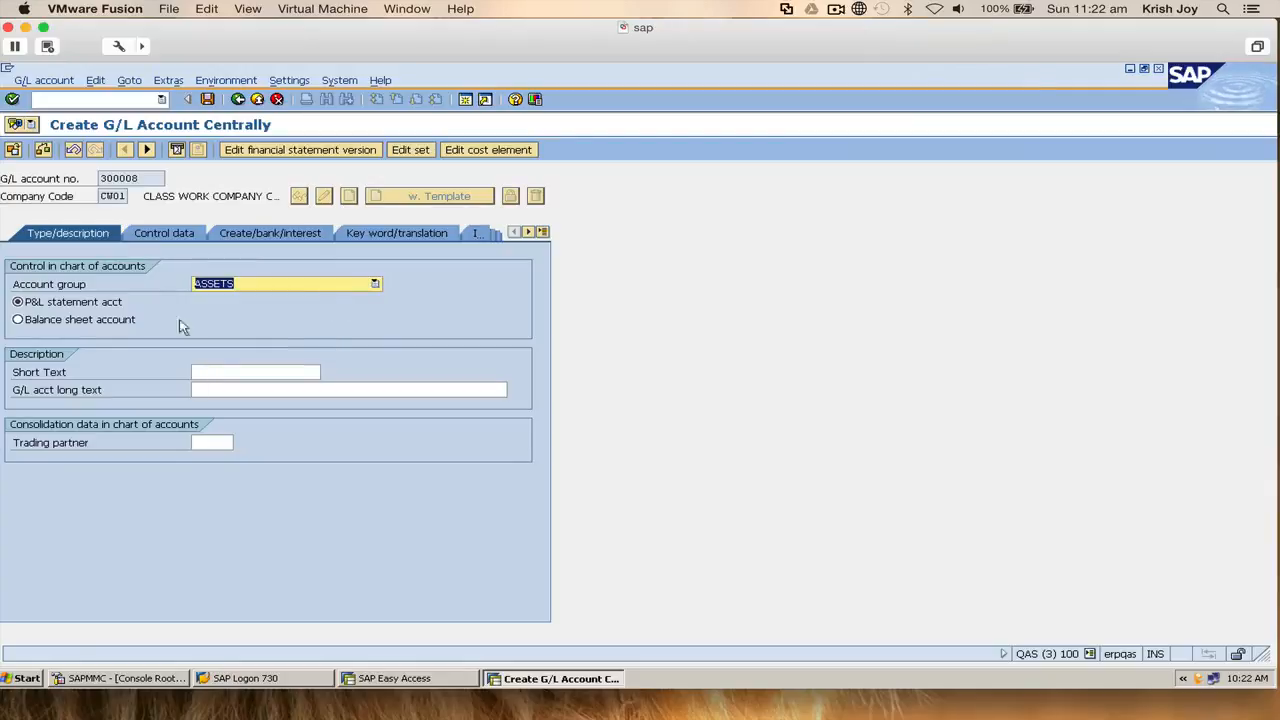
{"action": "left_click", "coordinate": [115, 320]}
- Describe the account with short text "DownPaymentVendor" and long text "Down Payment Vendor"
{"action": "left_click", "coordinate": [250, 371]}
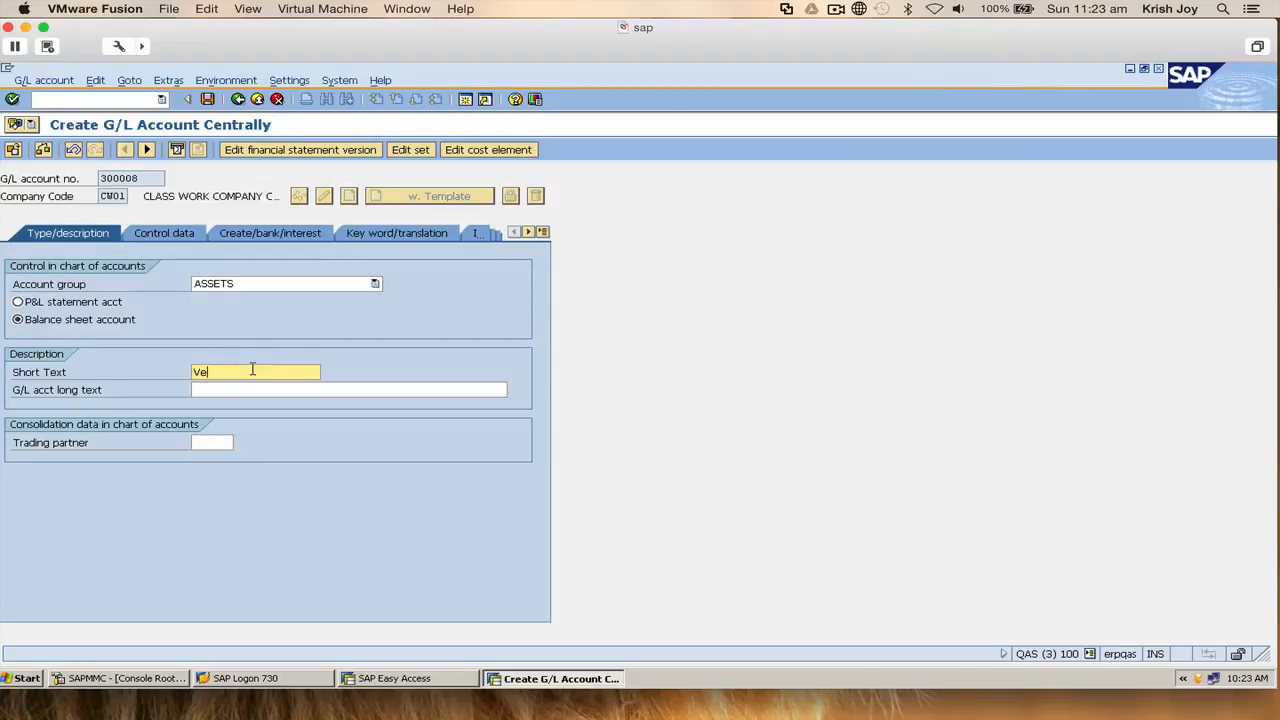
{"action": "key", "text": "BackSpace"}
{"action": "type", "text": "Dow"}
{"action": "key", "text": "BackSpace"}
{"action": "type", "text": "D"}
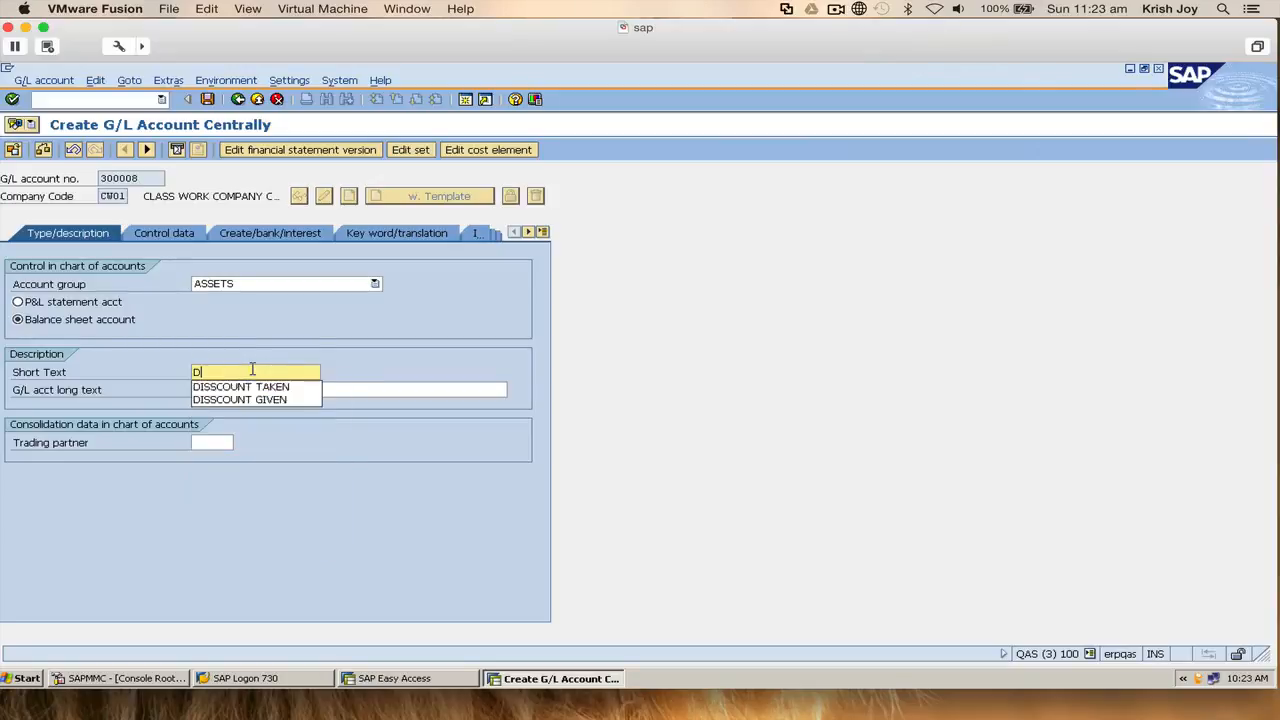
{"action": "type", "text": "ownPayment"}
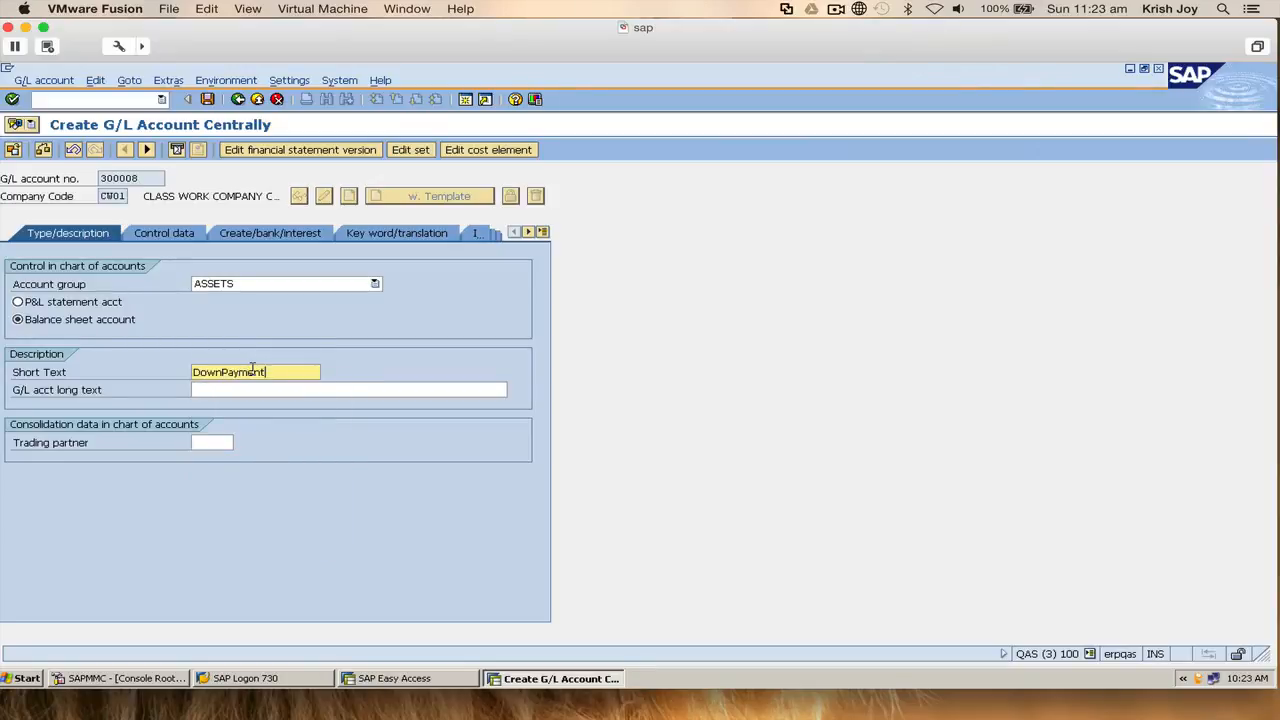
{"action": "type", "text": "Vento"}
{"action": "key", "text": "BackSpace"}
{"action": "key", "text": "BackSpace"}
{"action": "type", "text": "dor"}
{"action": "key", "text": "Tab"}
{"action": "type", "text": "Down "}
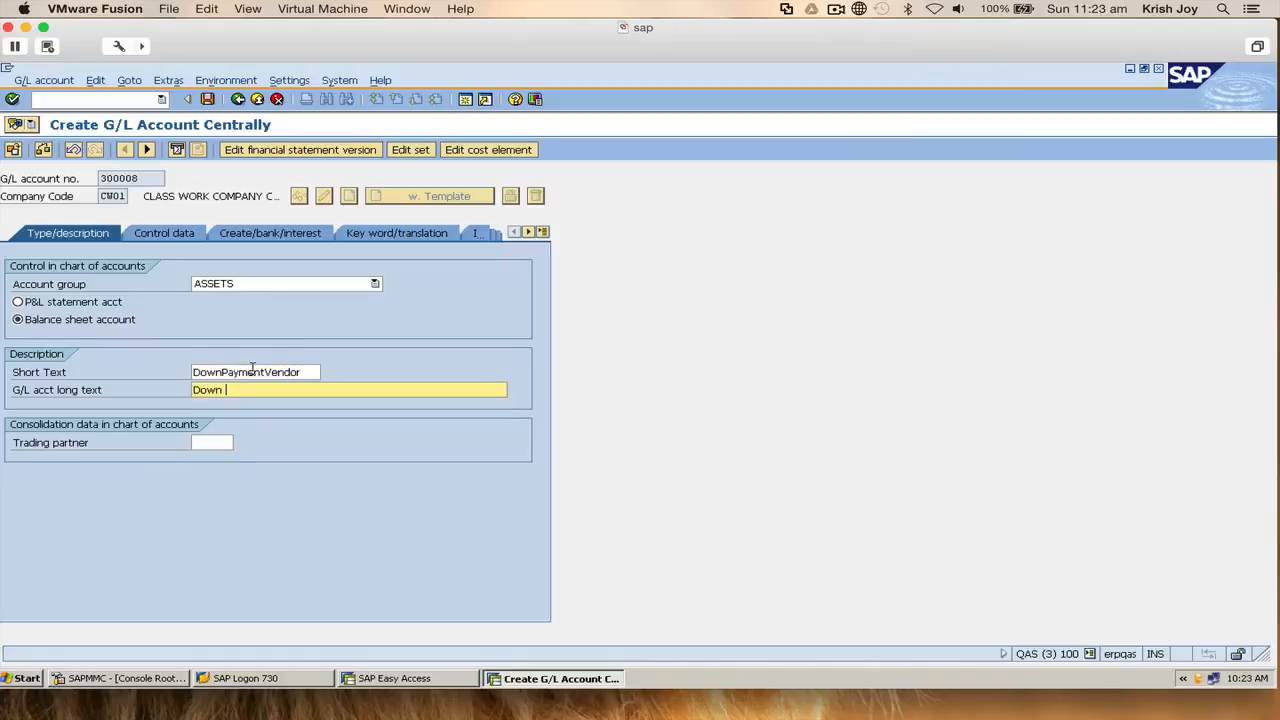
{"action": "type", "text": "Payment Vendor"}
- Set the field status group of account 300008 to G067 (Reconciliation accounts)
{"action": "left_click", "coordinate": [158, 233]}
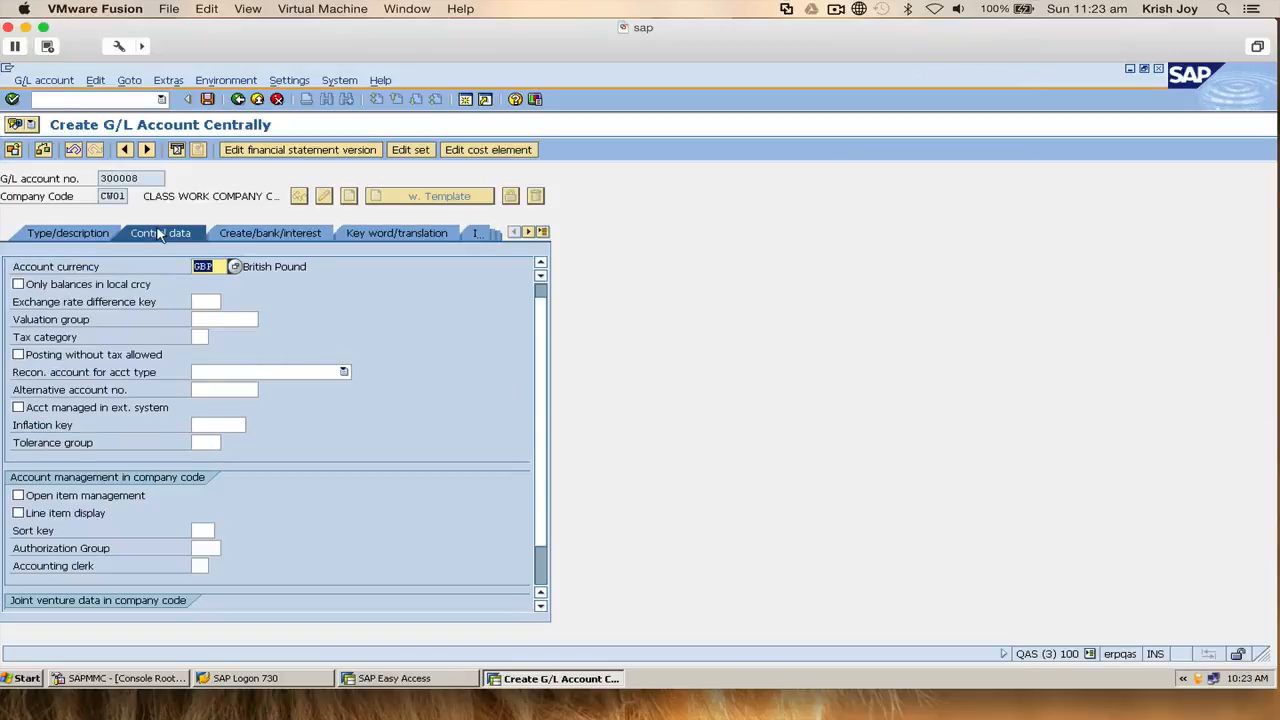
{"action": "left_click", "coordinate": [242, 237]}
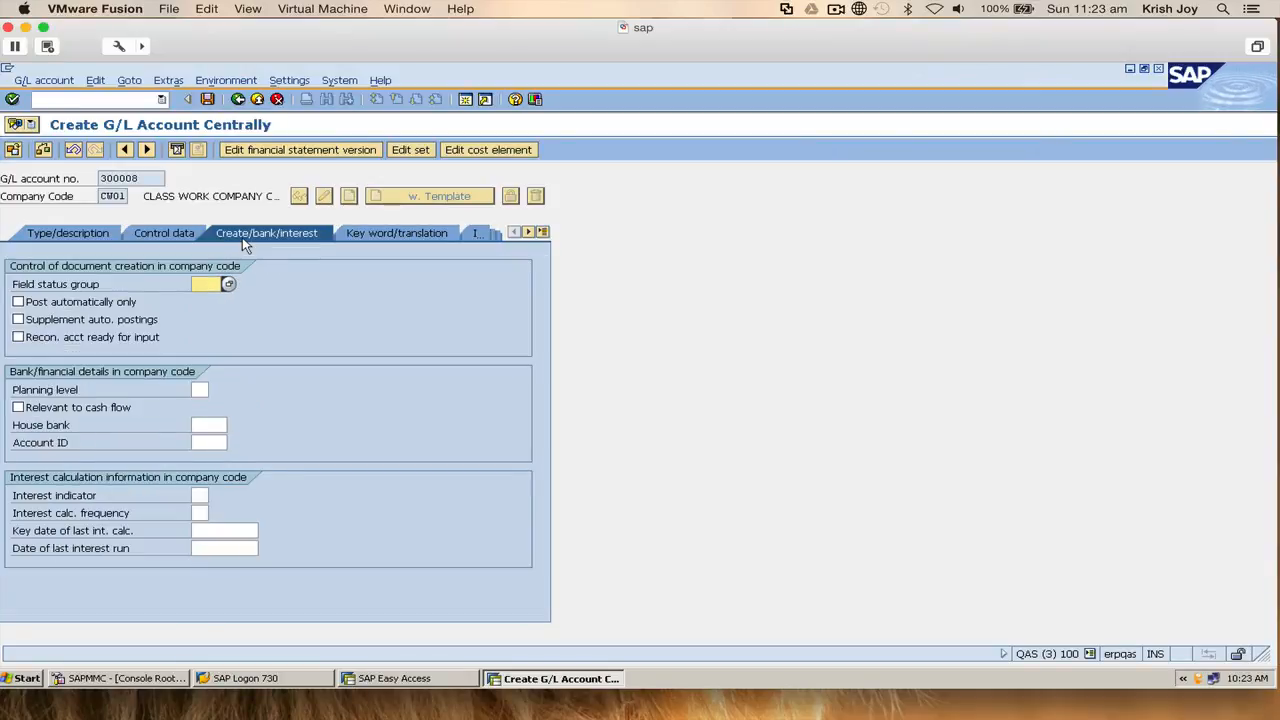
{"action": "left_click", "coordinate": [108, 238]}
{"action": "left_click", "coordinate": [177, 240]}
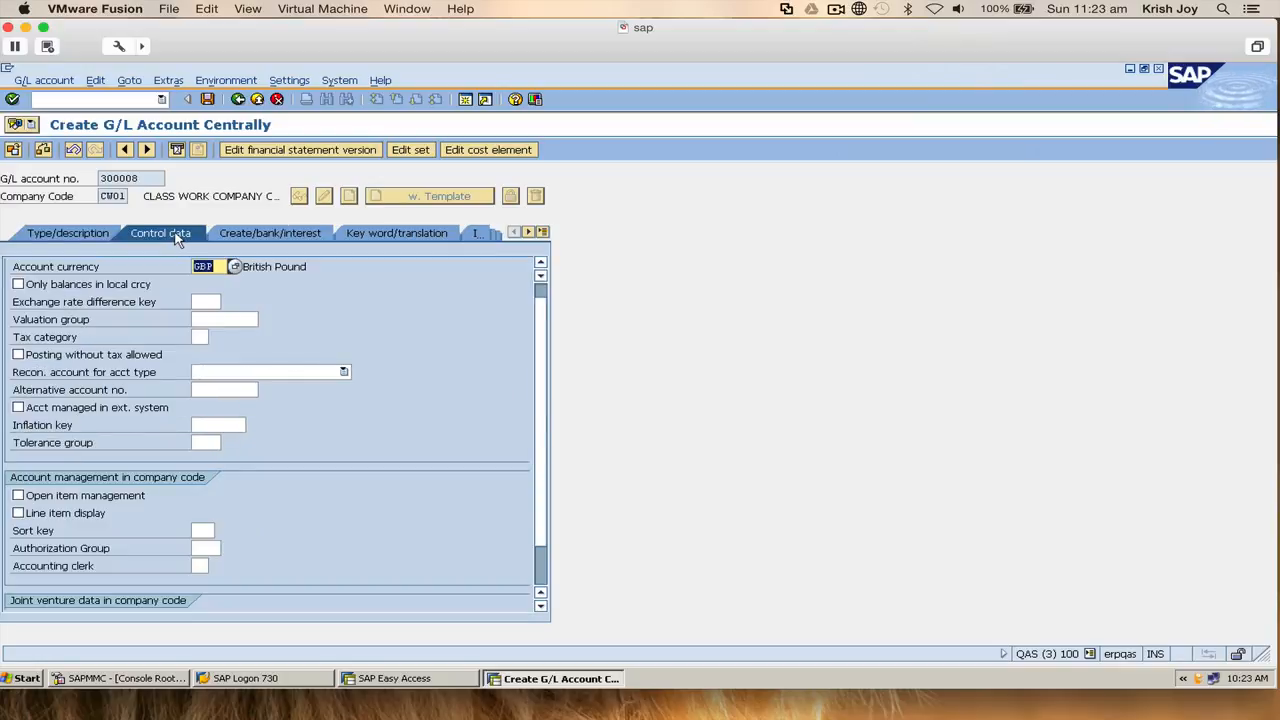
{"action": "scroll", "coordinate": [254, 383], "scroll_direction": "down", "scroll_amount": 2}
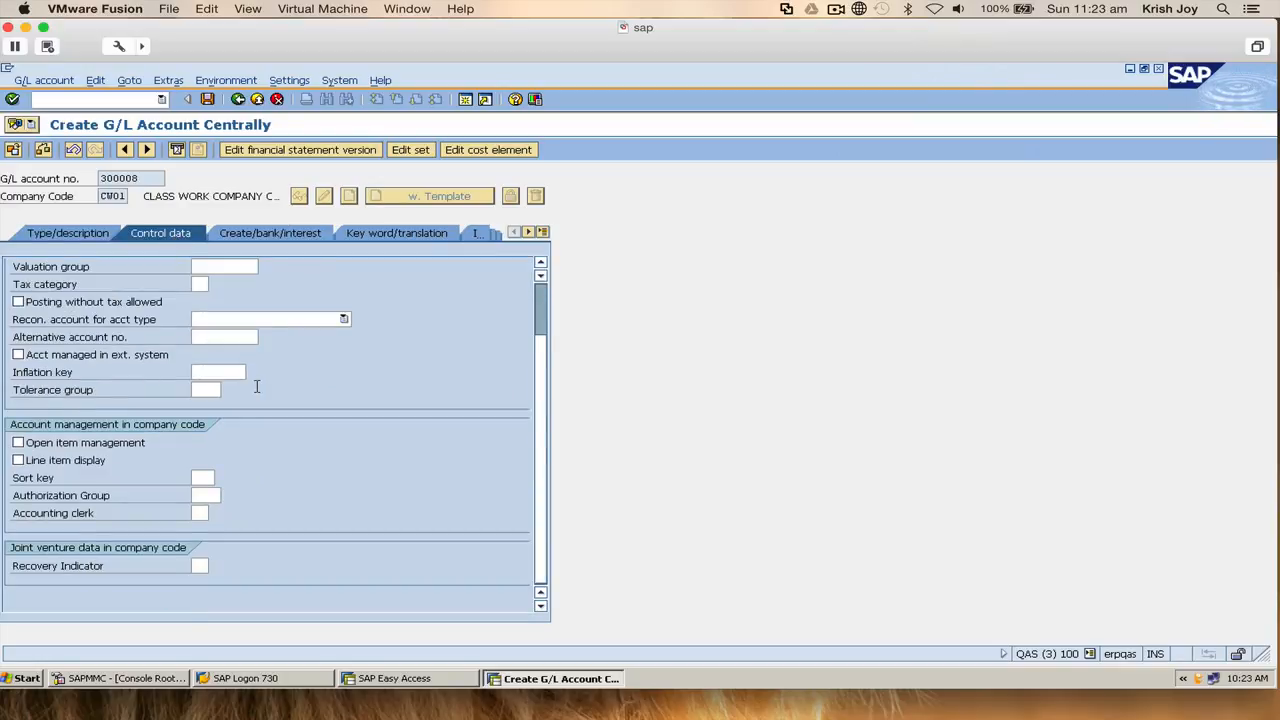
{"action": "scroll", "coordinate": [66, 383], "scroll_direction": "up", "scroll_amount": 2}
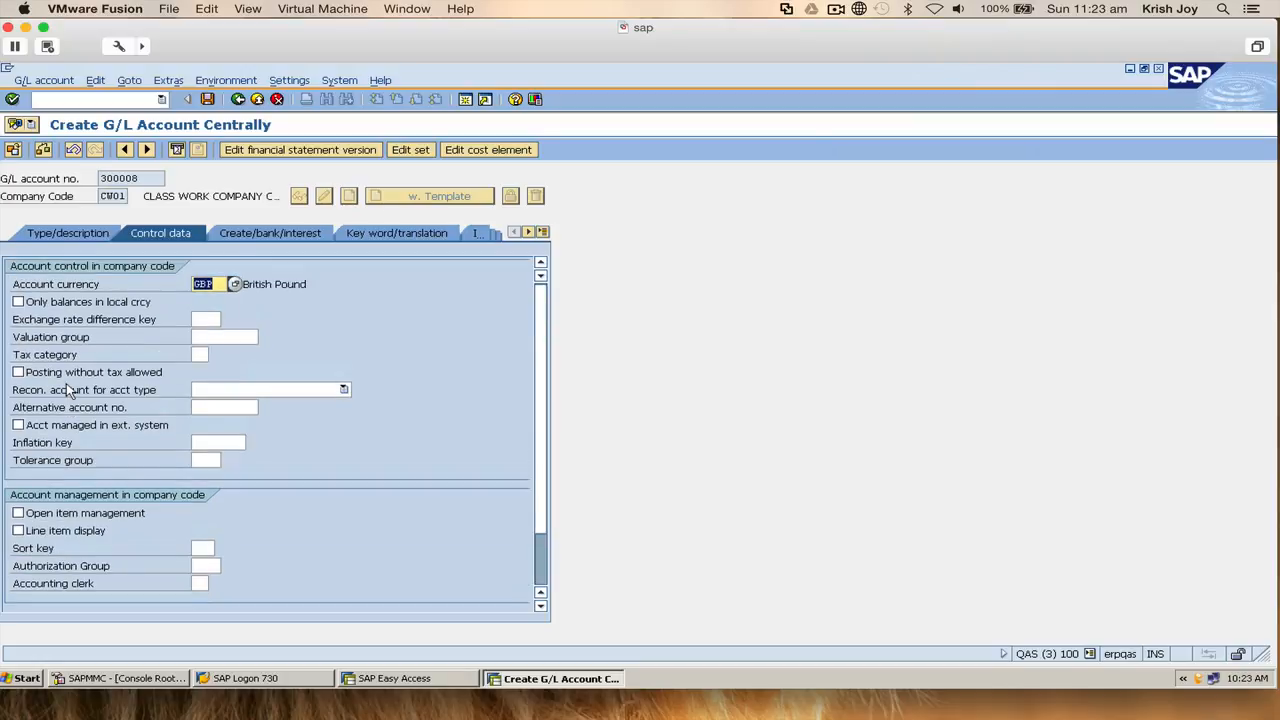
{"action": "left_click", "coordinate": [270, 238]}
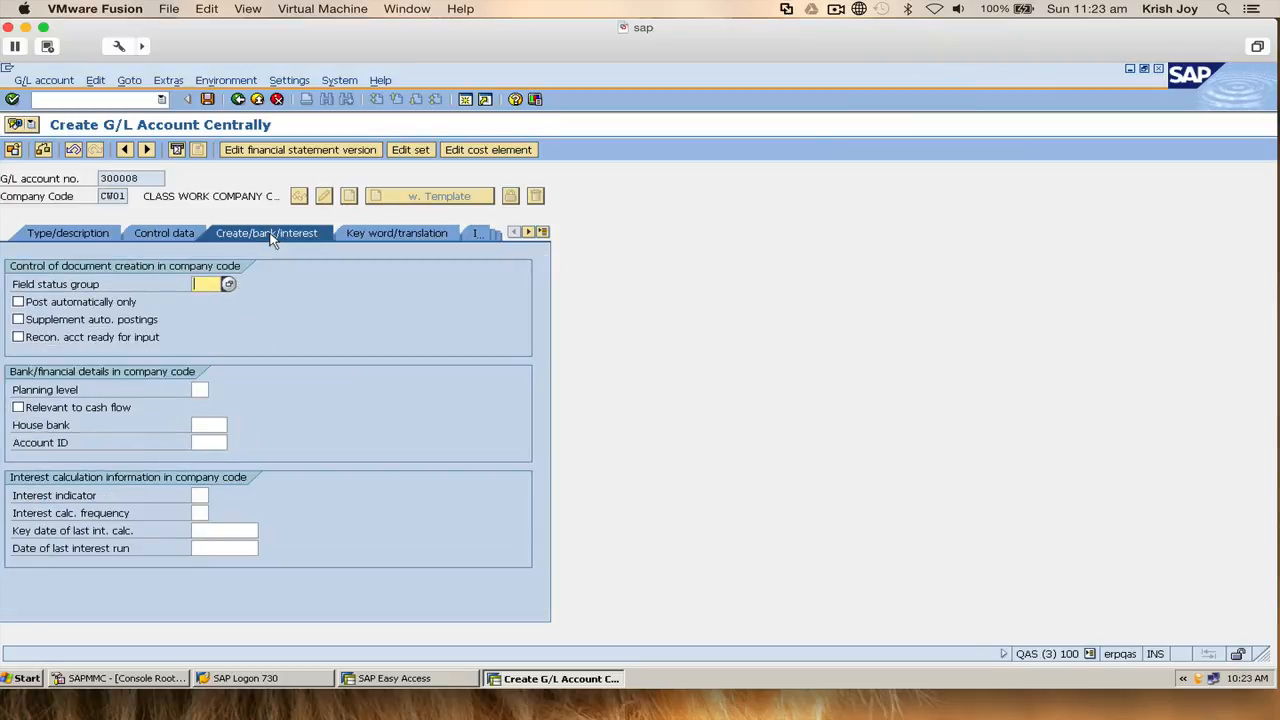
{"action": "left_click", "coordinate": [228, 284]}
{"action": "scroll", "coordinate": [398, 487], "scroll_direction": "down", "scroll_amount": 5}
{"action": "scroll", "coordinate": [398, 487], "scroll_direction": "down", "scroll_amount": 2}
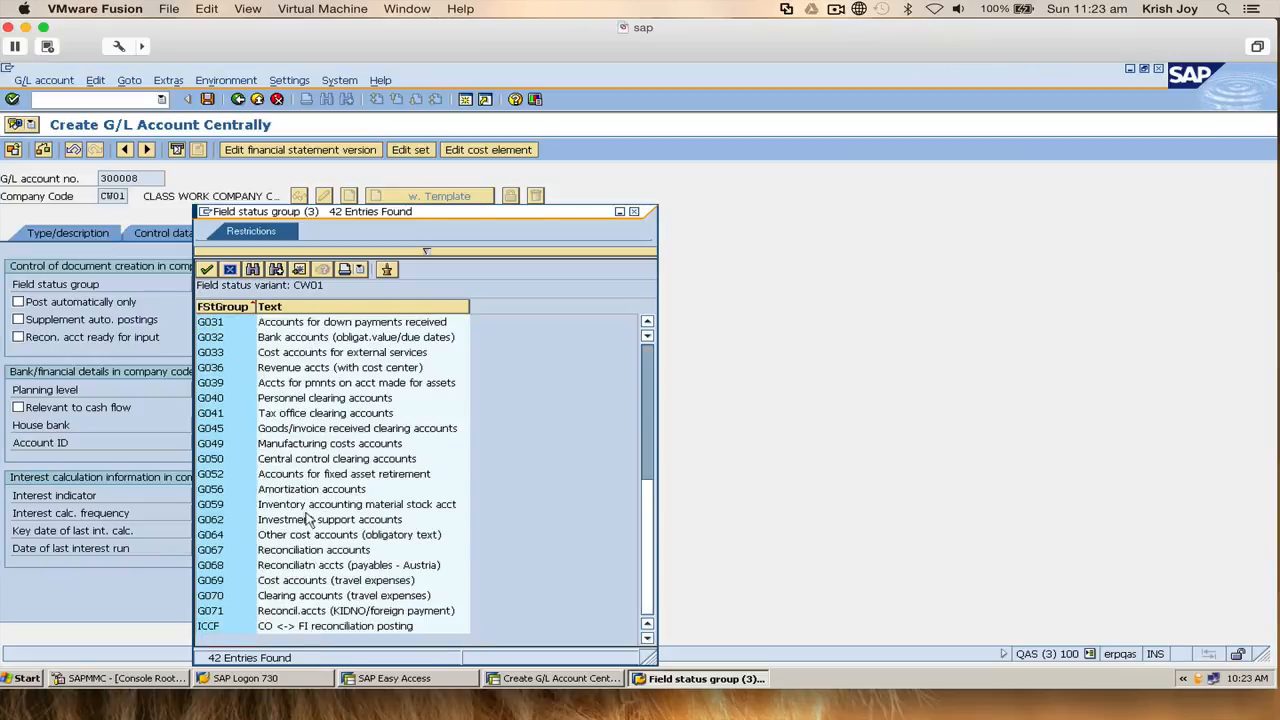
{"action": "double_click", "coordinate": [229, 551]}
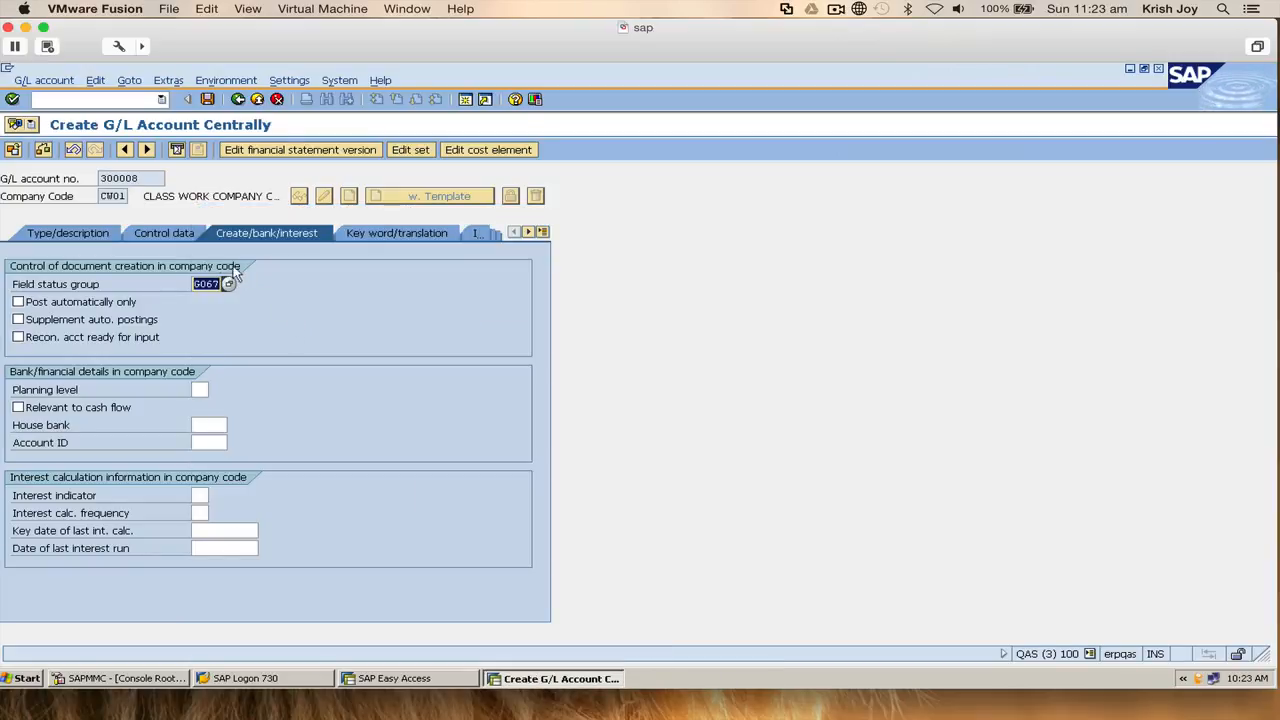
- In the account's control data, set the reconciliation account type to Vendors
{"action": "left_click", "coordinate": [174, 238]}
{"action": "scroll", "coordinate": [310, 445], "scroll_direction": "down", "scroll_amount": 2}
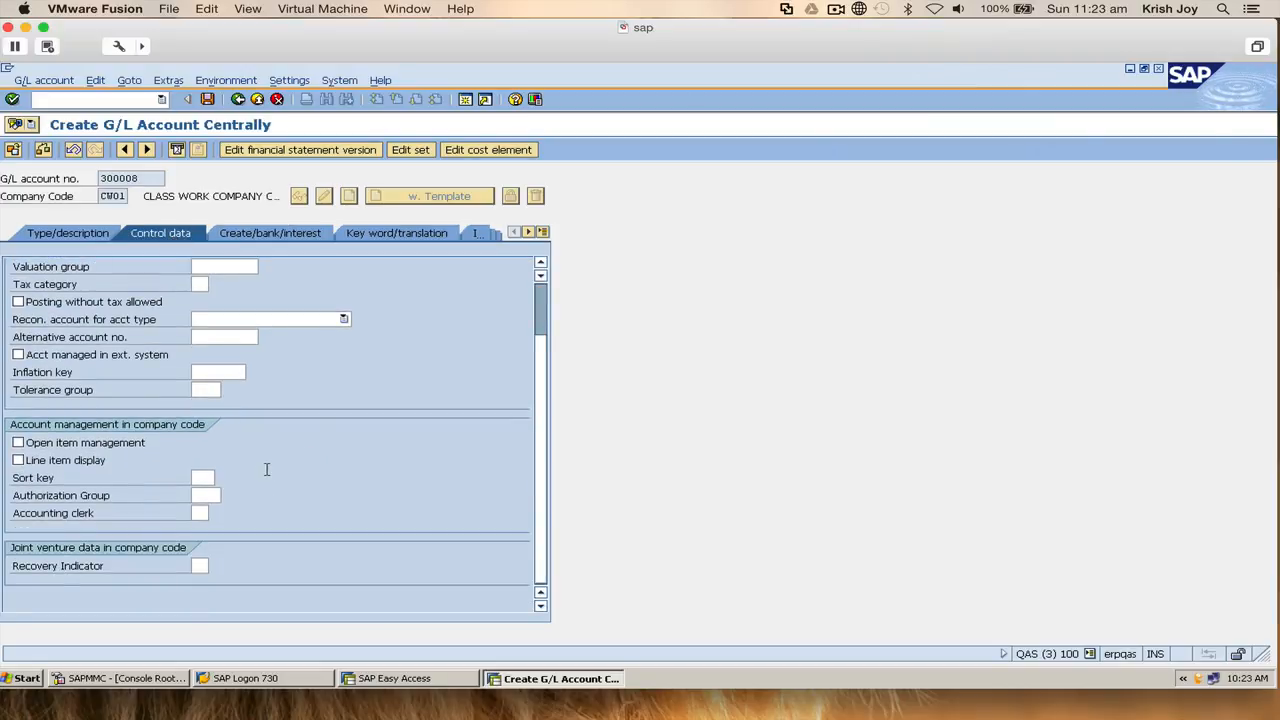
{"action": "left_click", "coordinate": [75, 461]}
{"action": "left_click", "coordinate": [77, 462]}
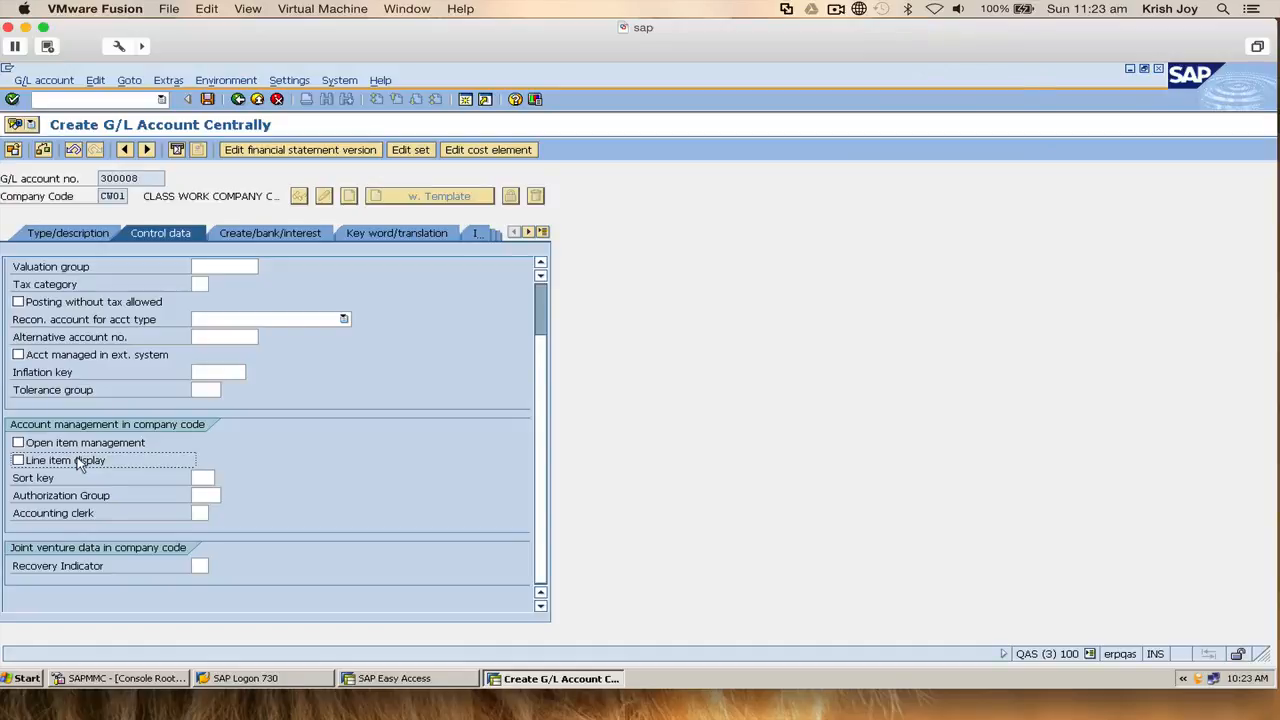
{"action": "left_click", "coordinate": [326, 320]}
{"action": "left_click", "coordinate": [298, 359]}
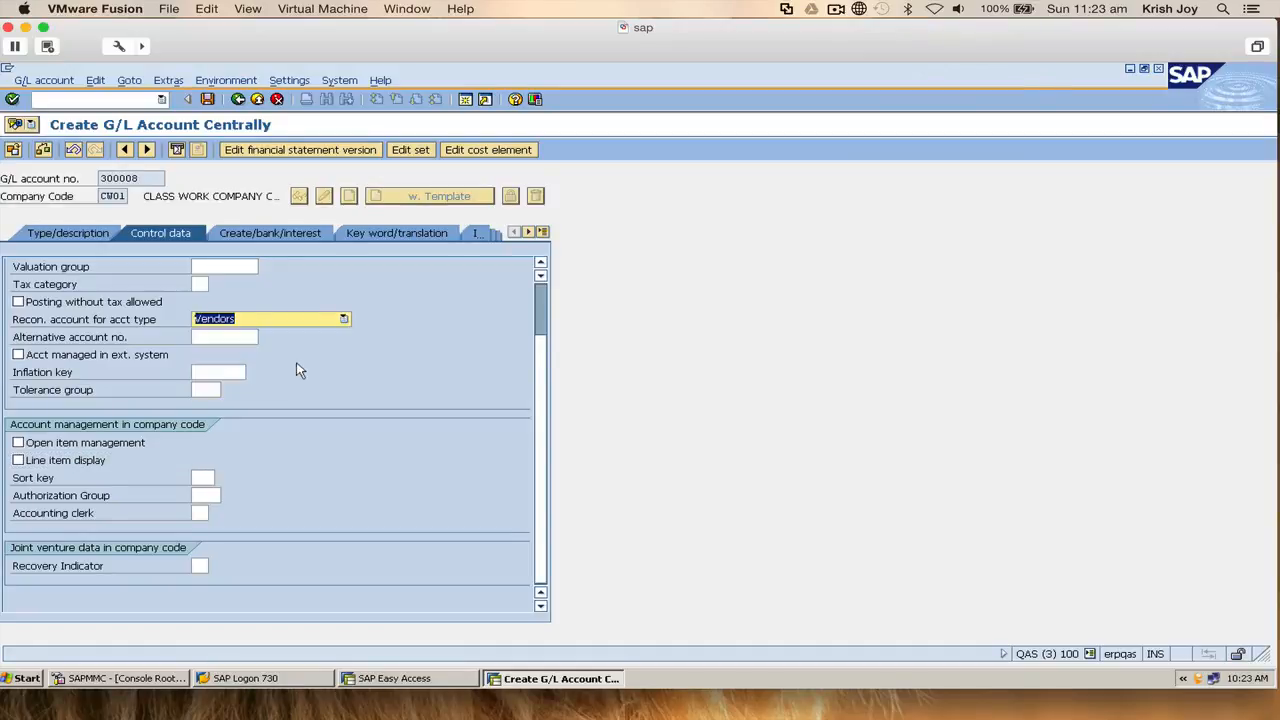
- Enable line item display with sort key 001 (Posting date) and save G/L account 300008
{"action": "left_click", "coordinate": [84, 461]}
{"action": "left_click", "coordinate": [193, 477]}
{"action": "left_click", "coordinate": [222, 478]}
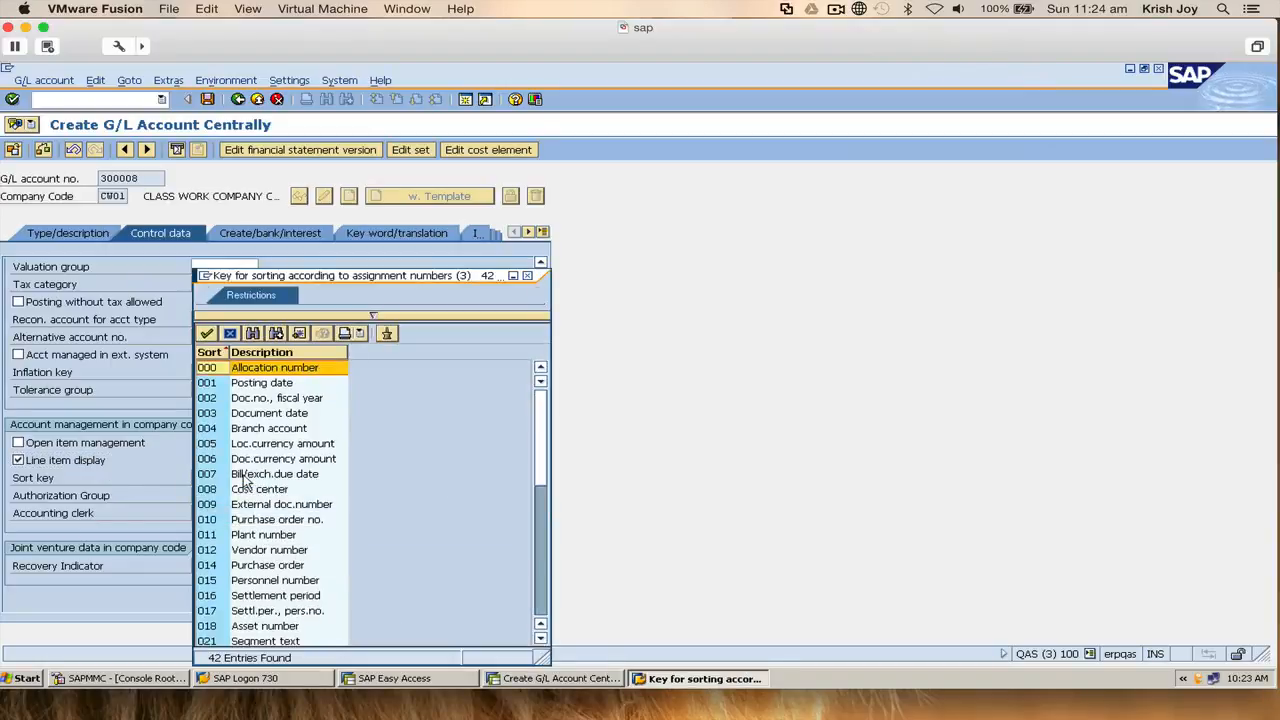
{"action": "double_click", "coordinate": [268, 382]}
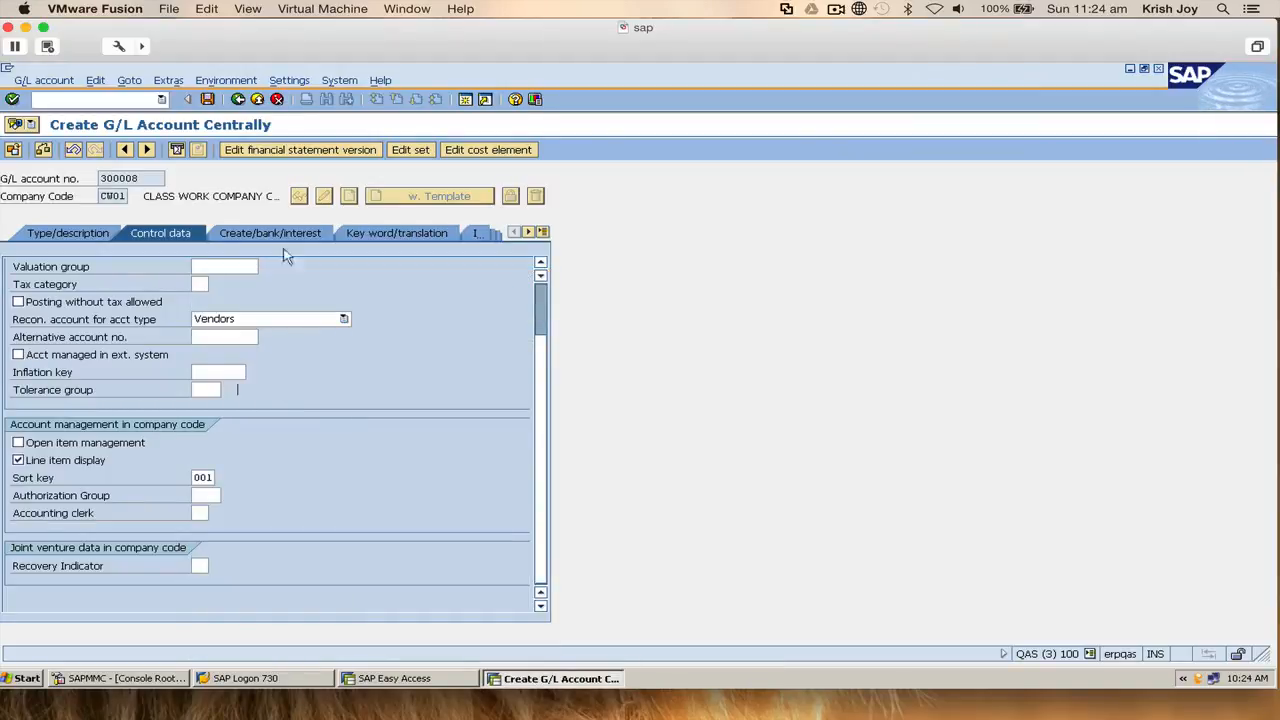
{"action": "left_click", "coordinate": [207, 100]}
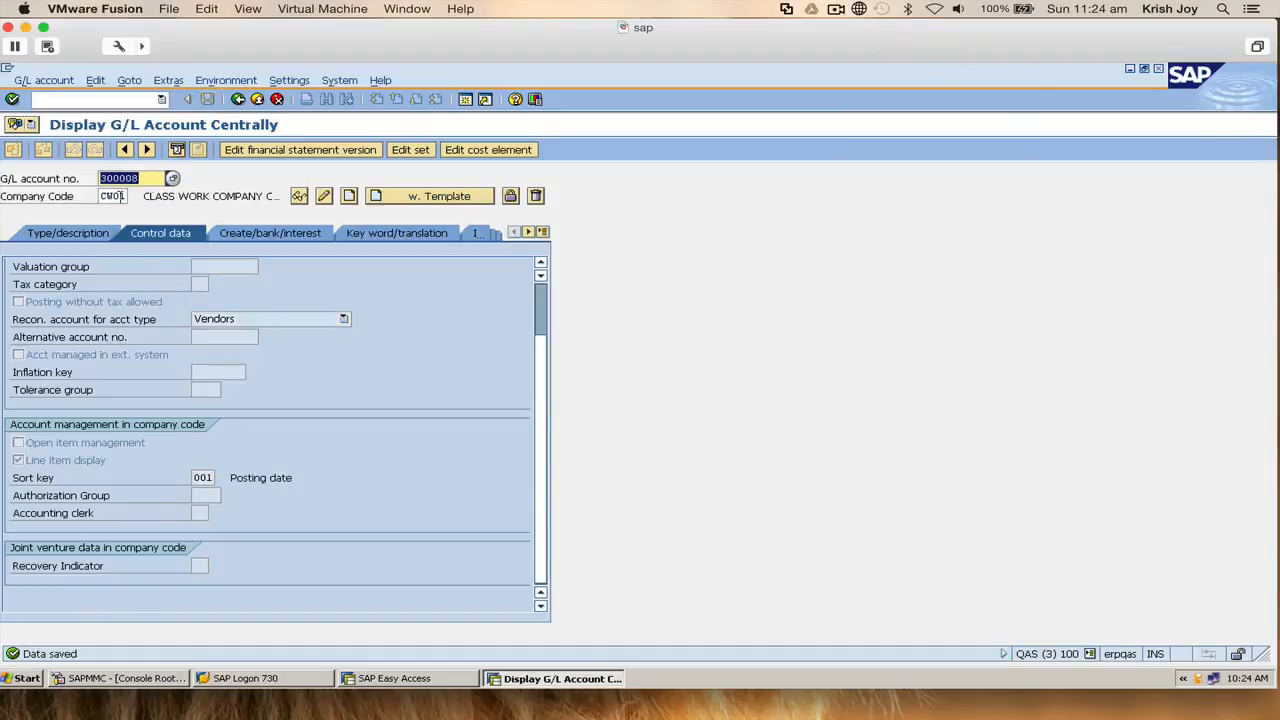
{"action": "left_click", "coordinate": [95, 236]}
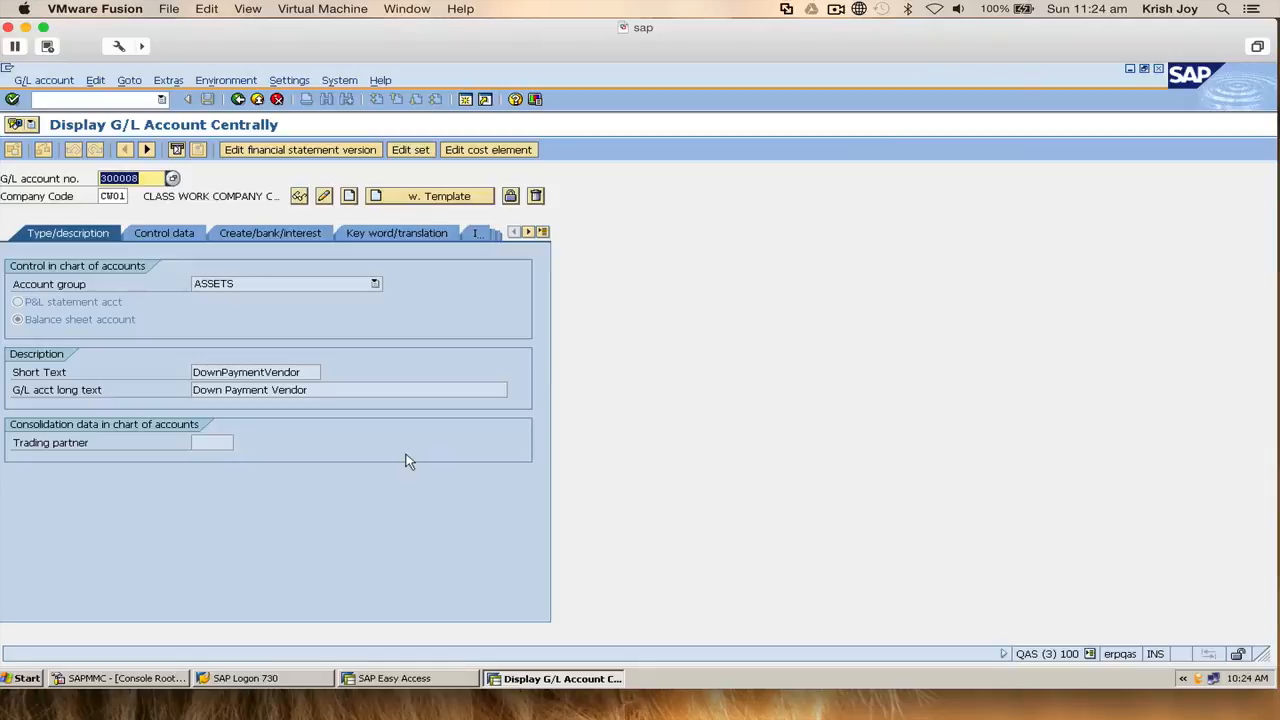
{"action": "mouse_move", "coordinate": [408, 718]}
{"action": "left_click", "coordinate": [835, 8]}
{"action": "left_click", "coordinate": [640, 52]}
- Run transaction OBXR and open the customer Down Payment special G/L indicator A for chart of accounts CW01
{"action": "left_click", "coordinate": [237, 99]}
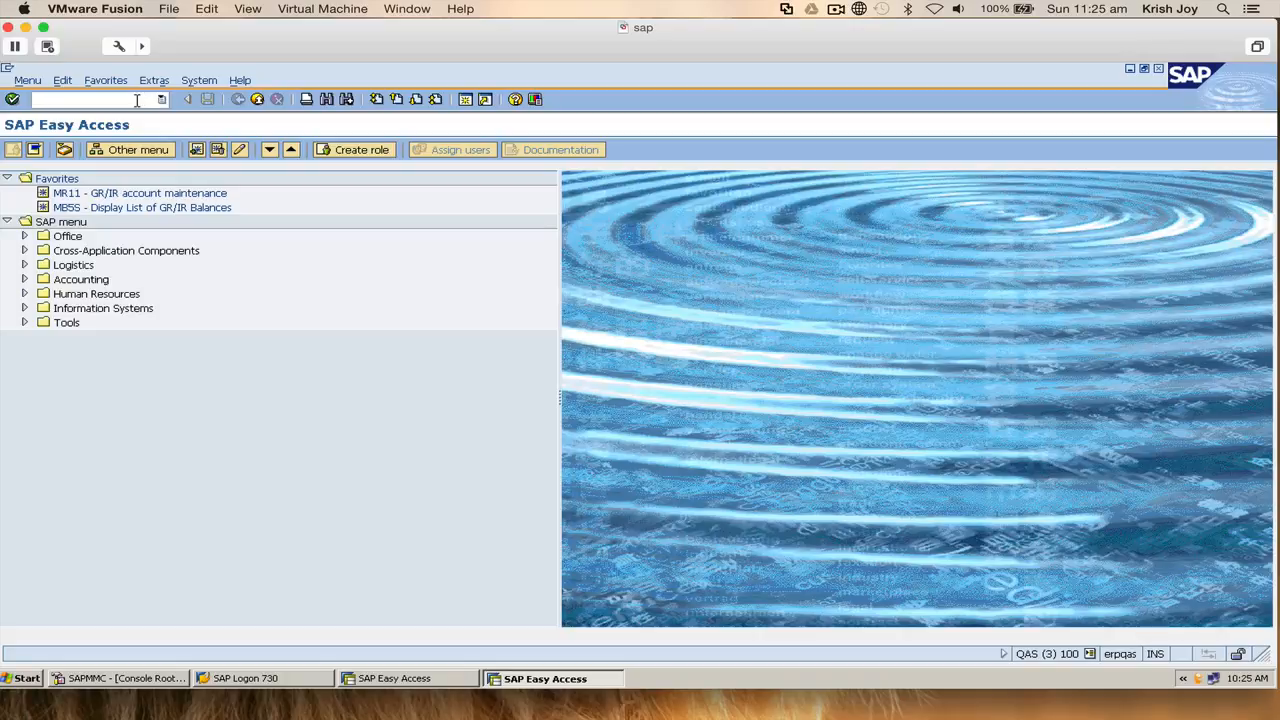
{"action": "type", "text": "OBXR"}
{"action": "key", "text": "Return"}
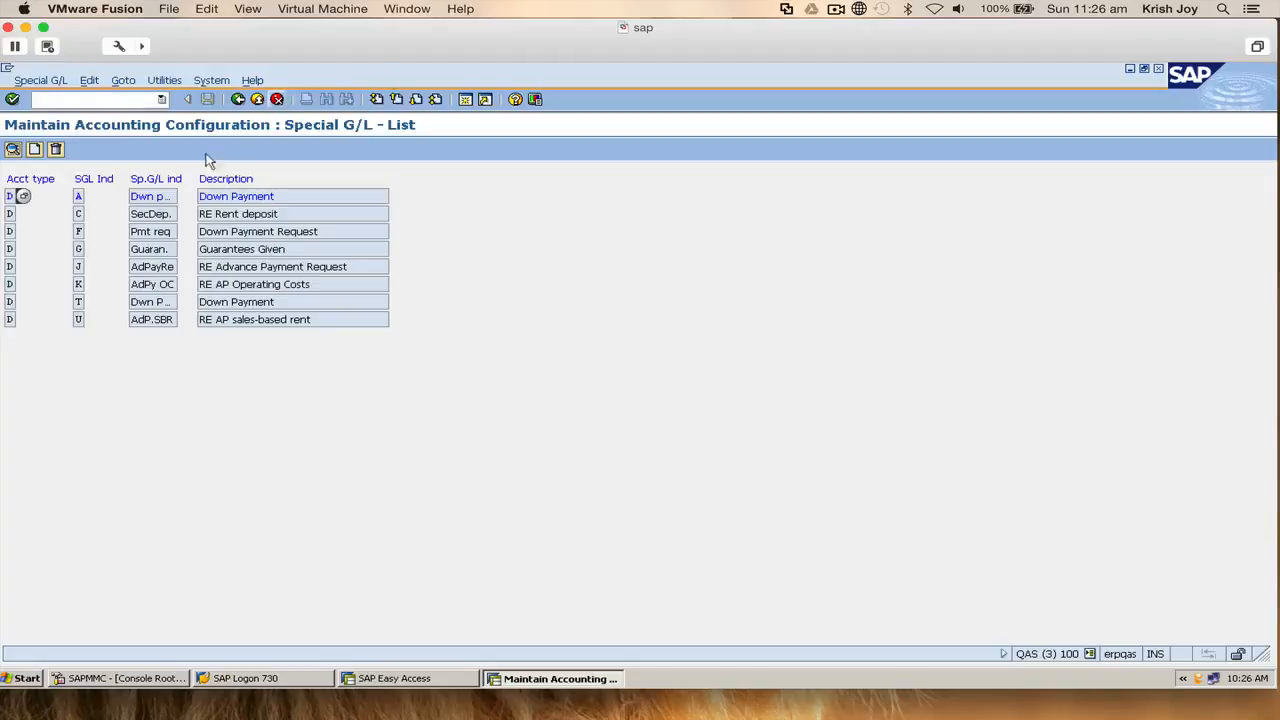
{"action": "double_click", "coordinate": [79, 198]}
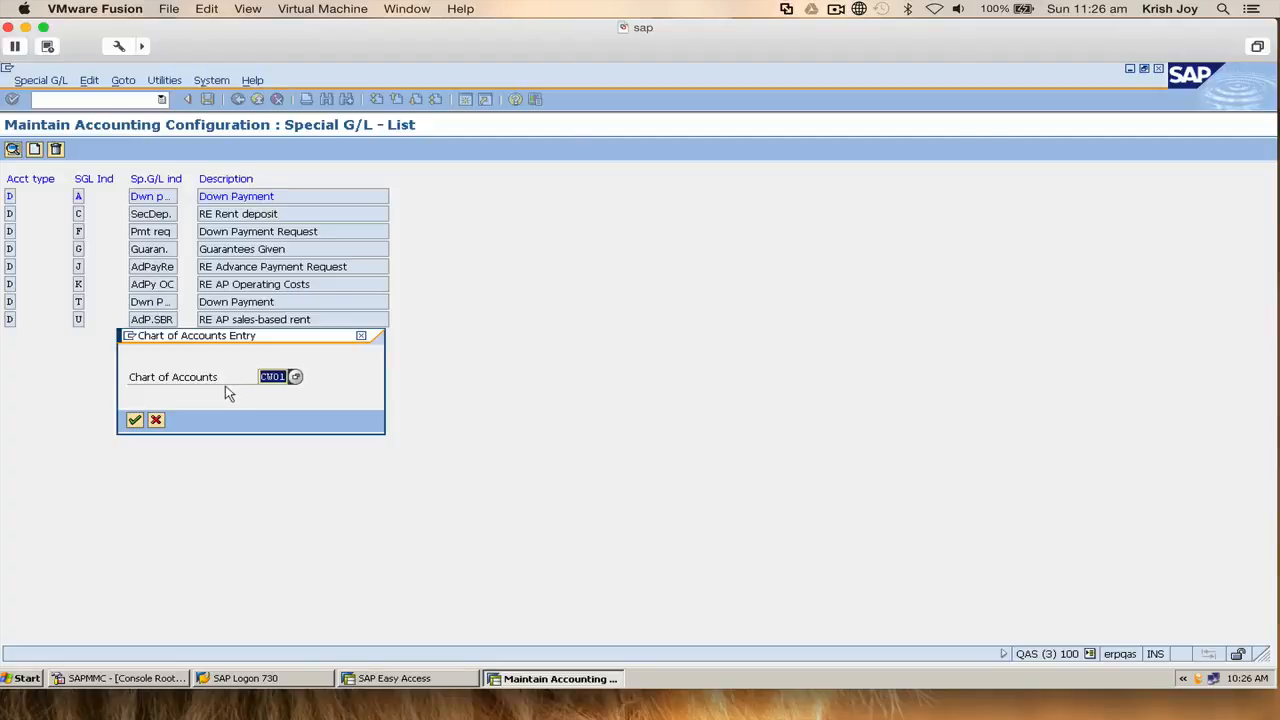
{"action": "left_click", "coordinate": [134, 420]}
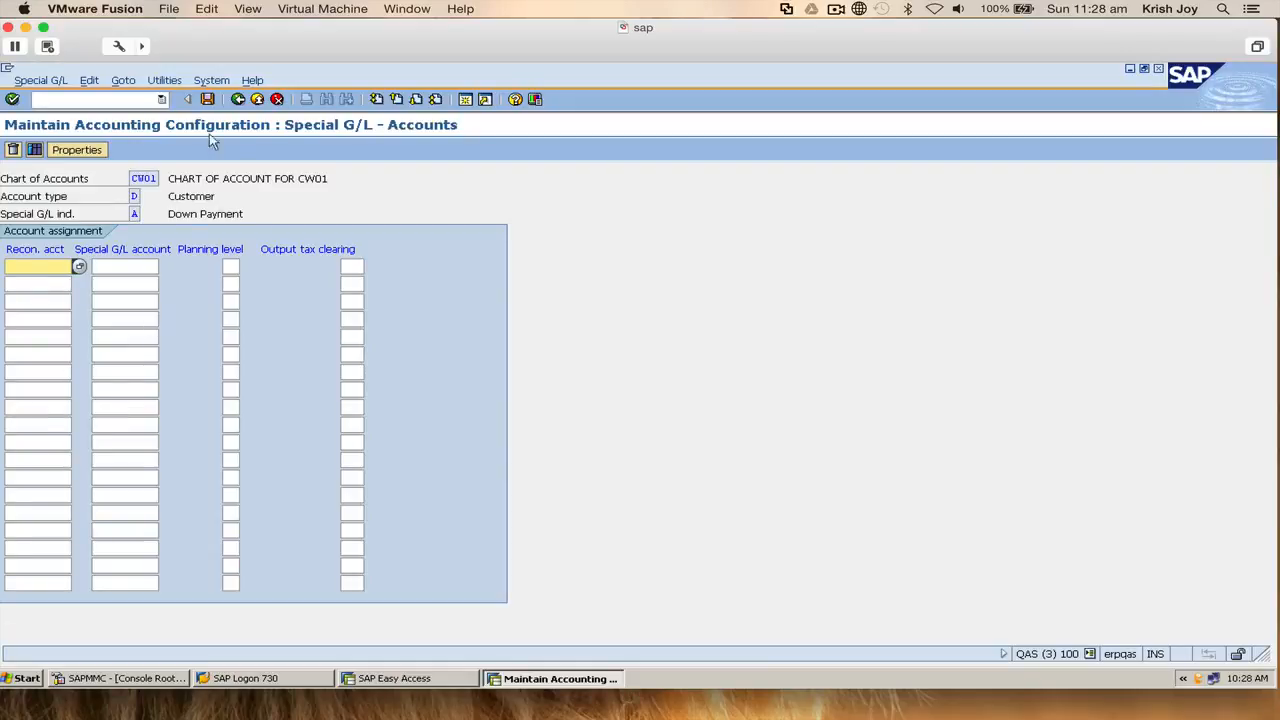
- Assign Sundry debtors account 300005 from the CW01 account list as the reconciliation account for customer down payments
{"action": "left_click", "coordinate": [79, 266]}
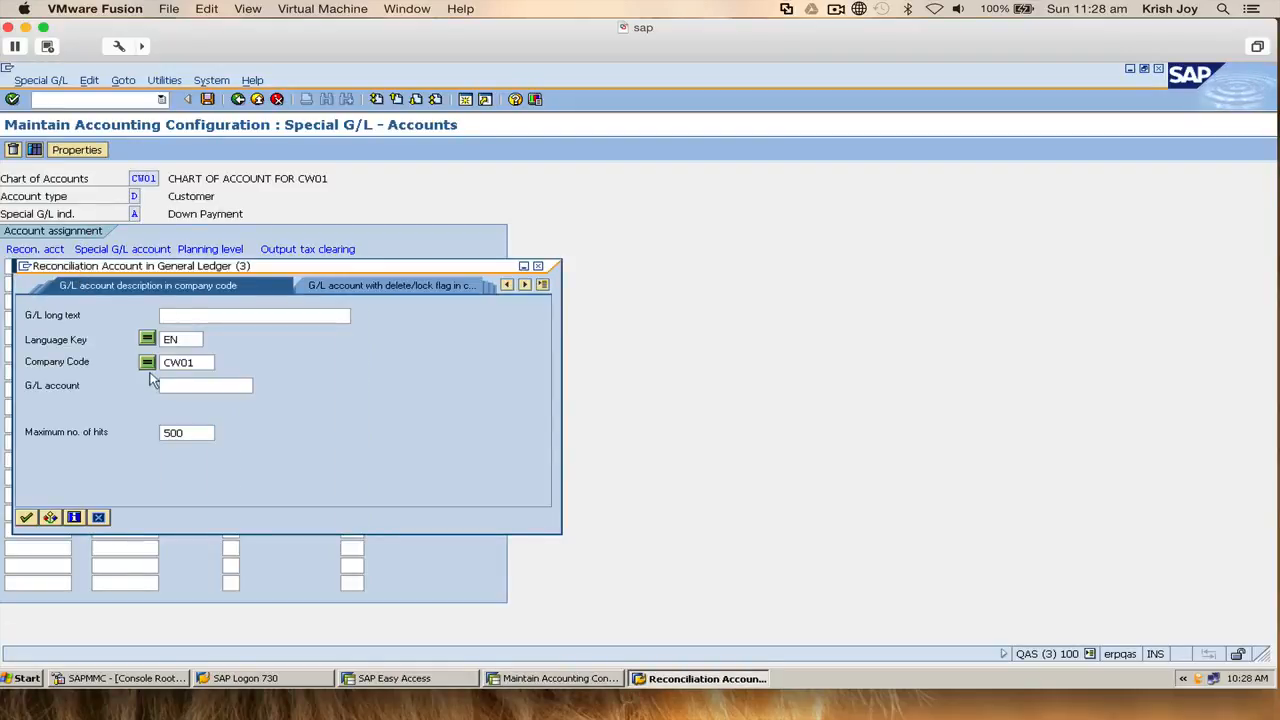
{"action": "key", "text": "Return"}
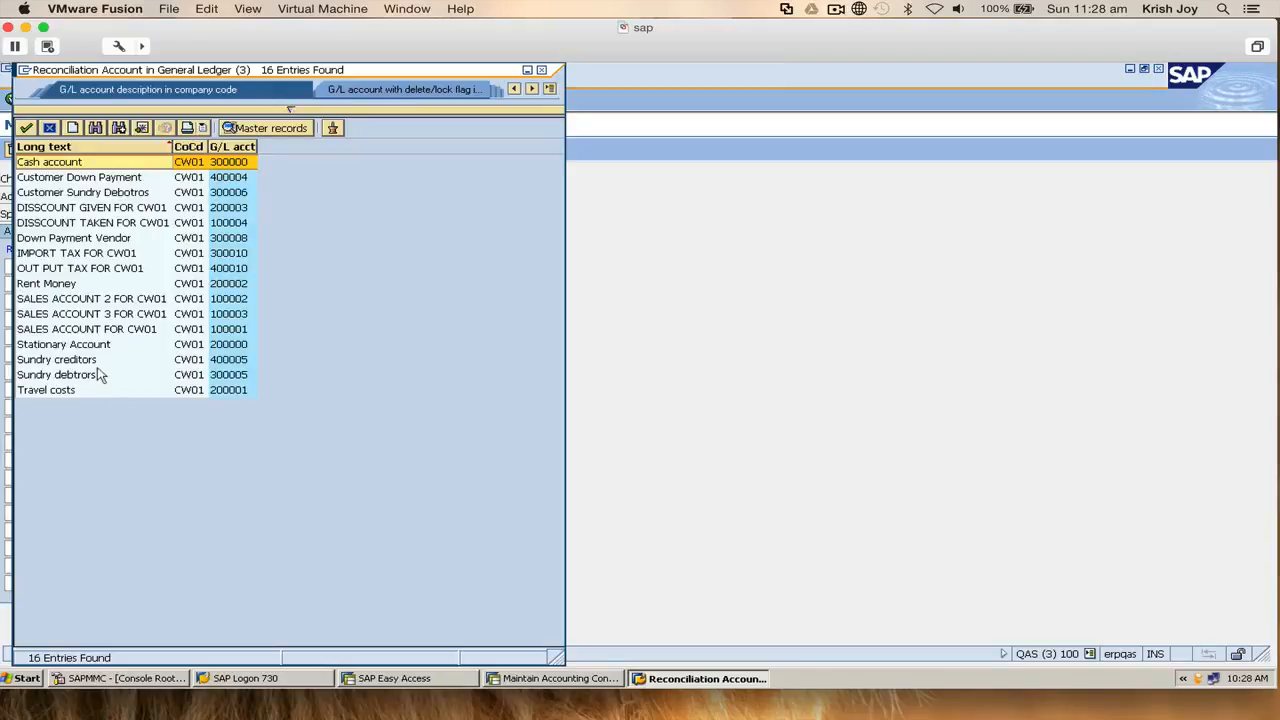
{"action": "left_click", "coordinate": [100, 375]}
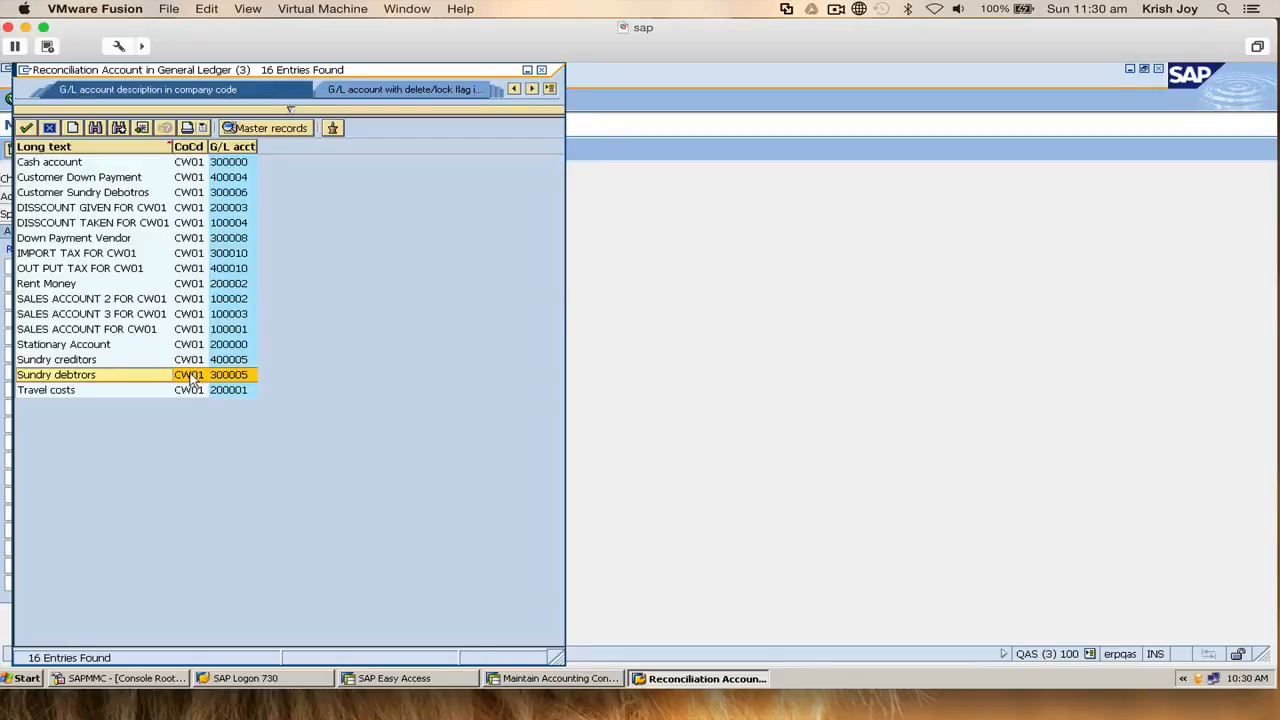
{"action": "double_click", "coordinate": [121, 378]}
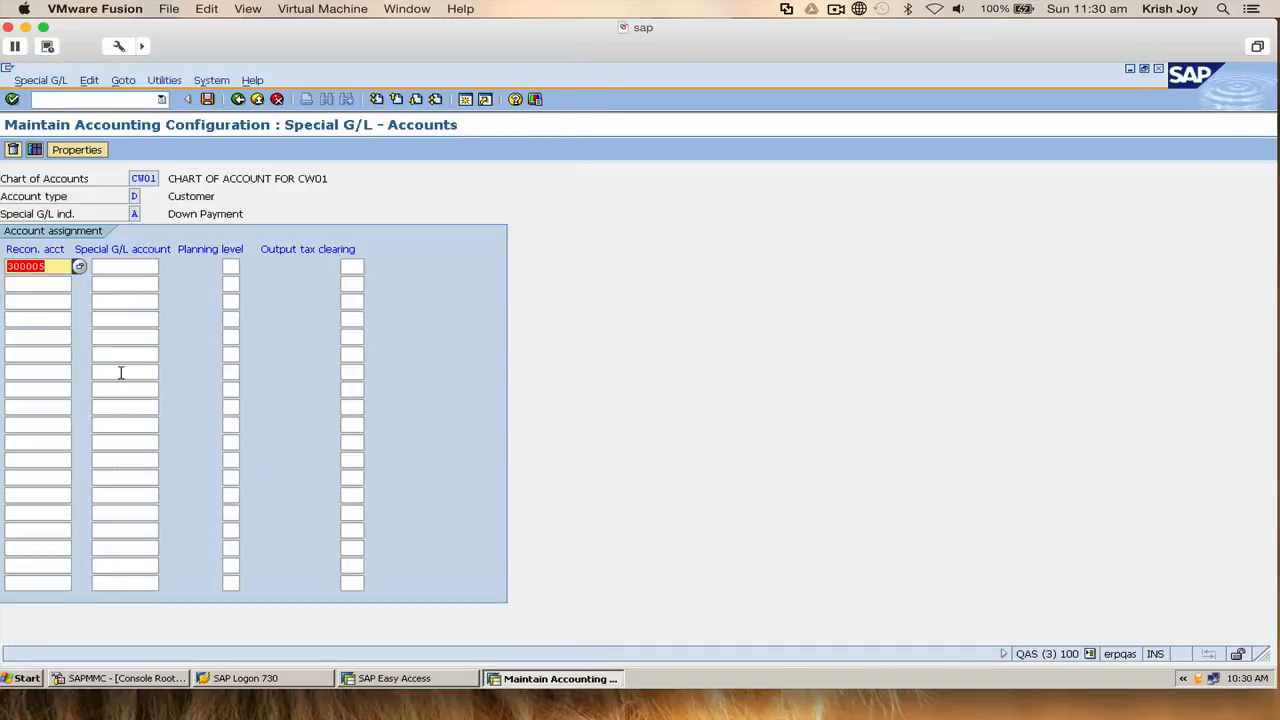
- Assign Customer Down Payment account 400004 as the special G/L account for reconciliation account 300005
{"action": "left_click", "coordinate": [142, 268]}
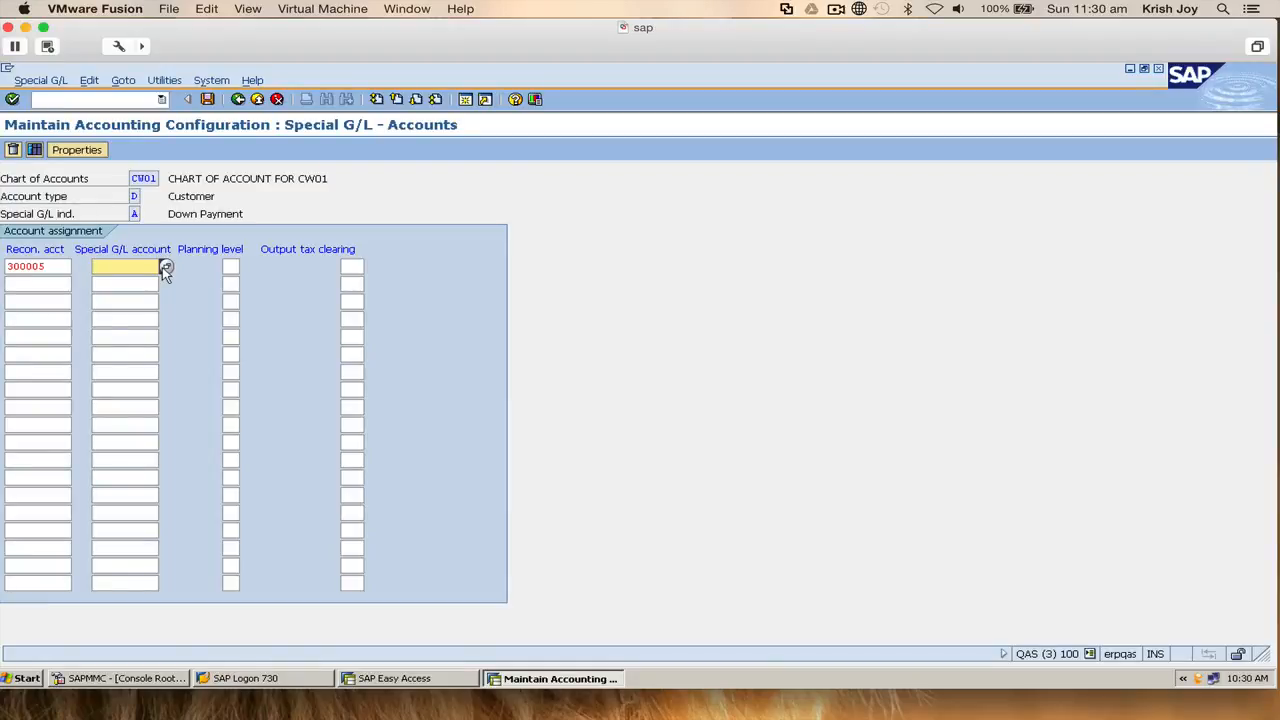
{"action": "left_click", "coordinate": [165, 268]}
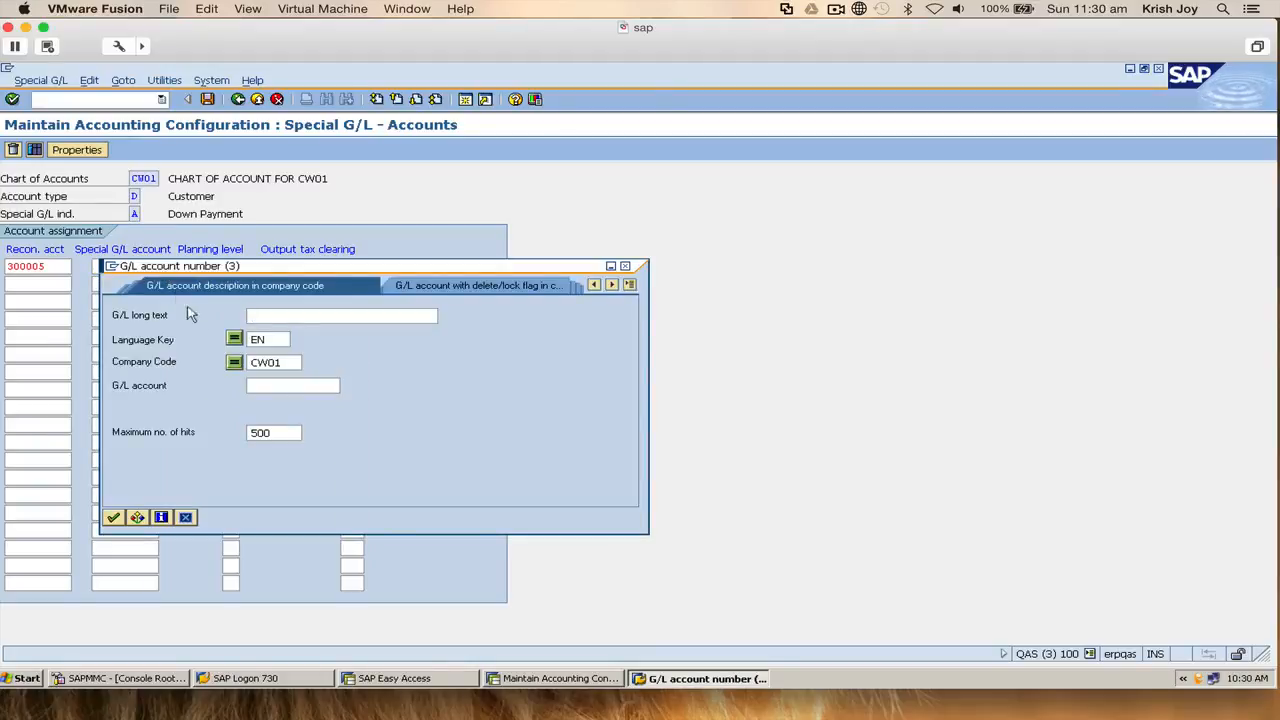
{"action": "key", "text": "Return"}
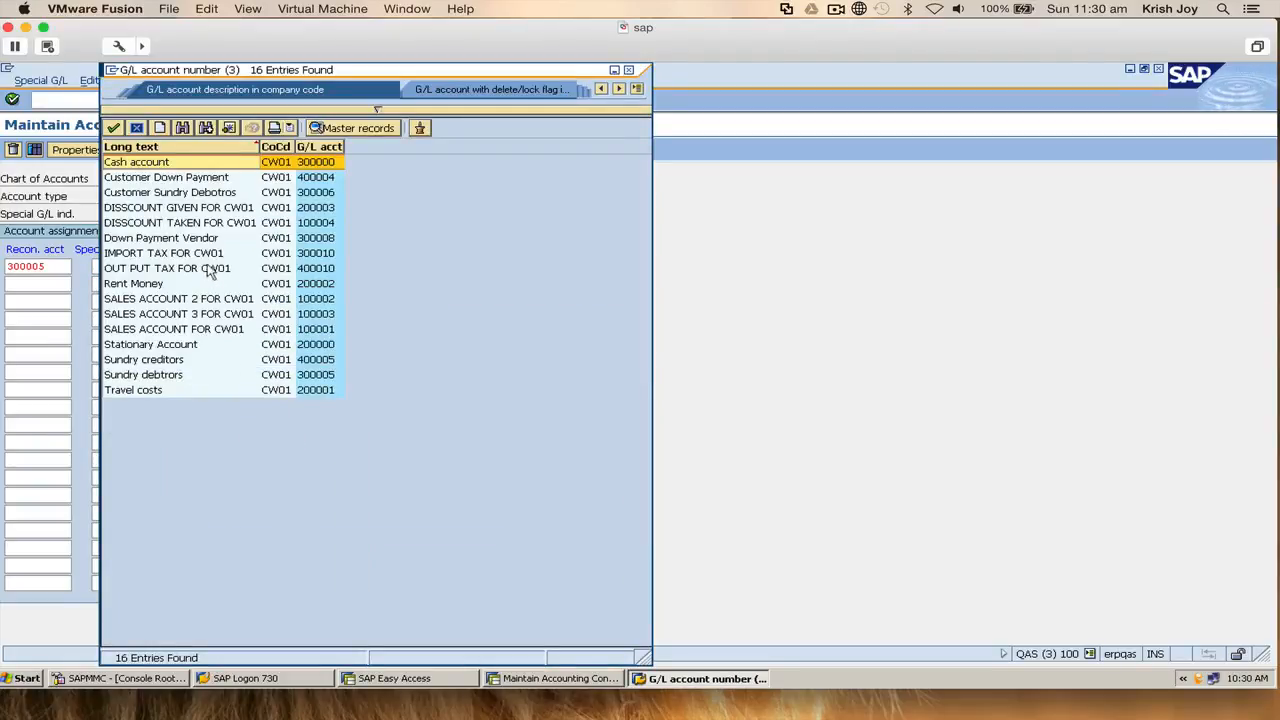
{"action": "left_click", "coordinate": [156, 179]}
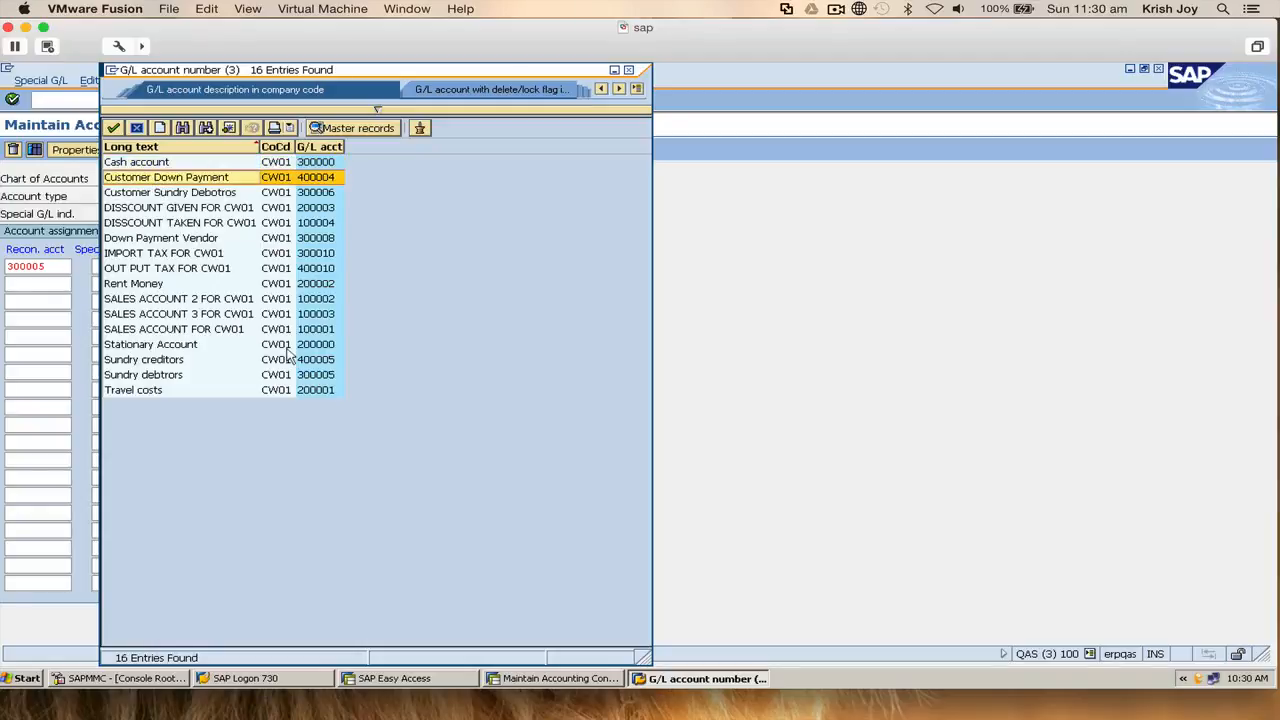
{"action": "double_click", "coordinate": [226, 179]}
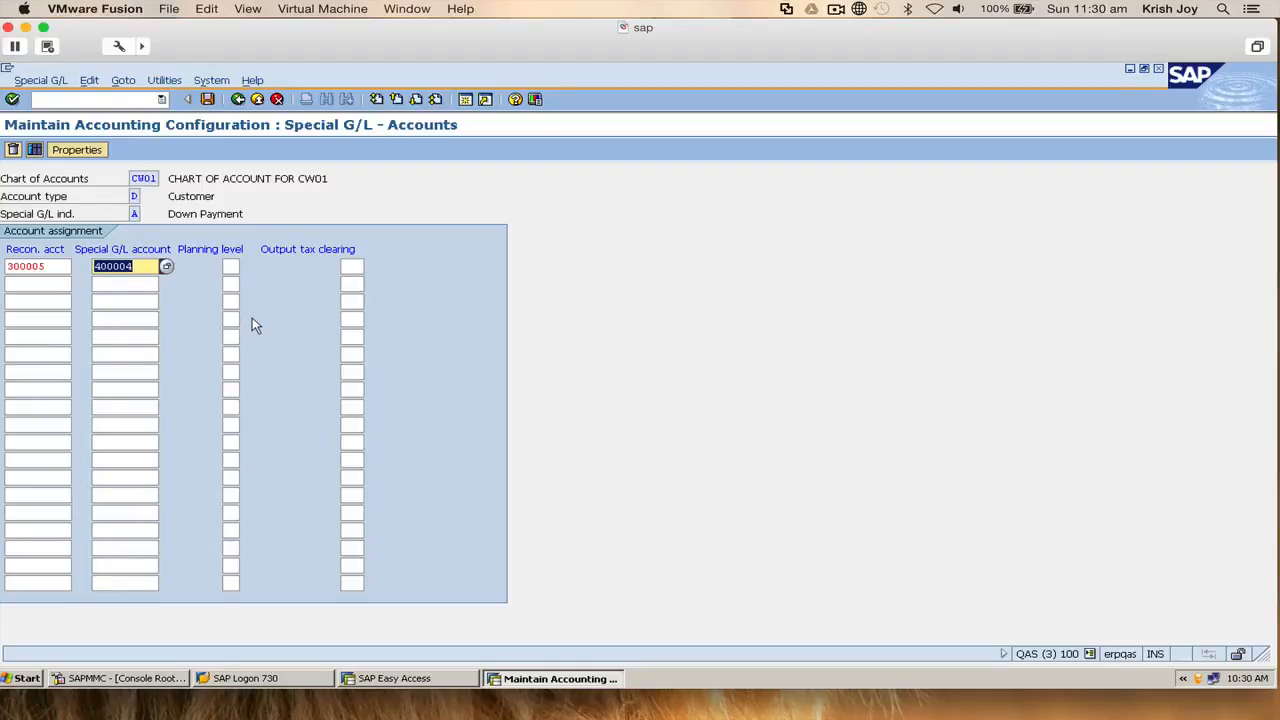
{"action": "left_click", "coordinate": [230, 266]}
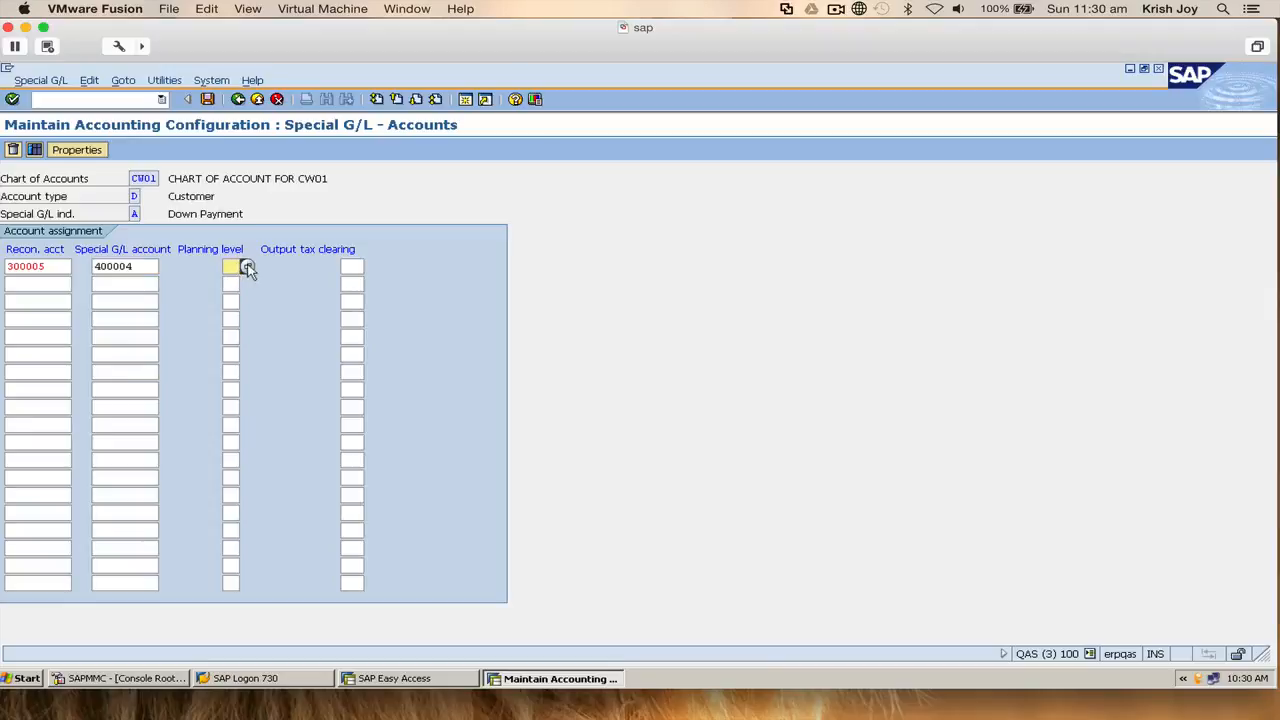
{"action": "left_click", "coordinate": [247, 266]}
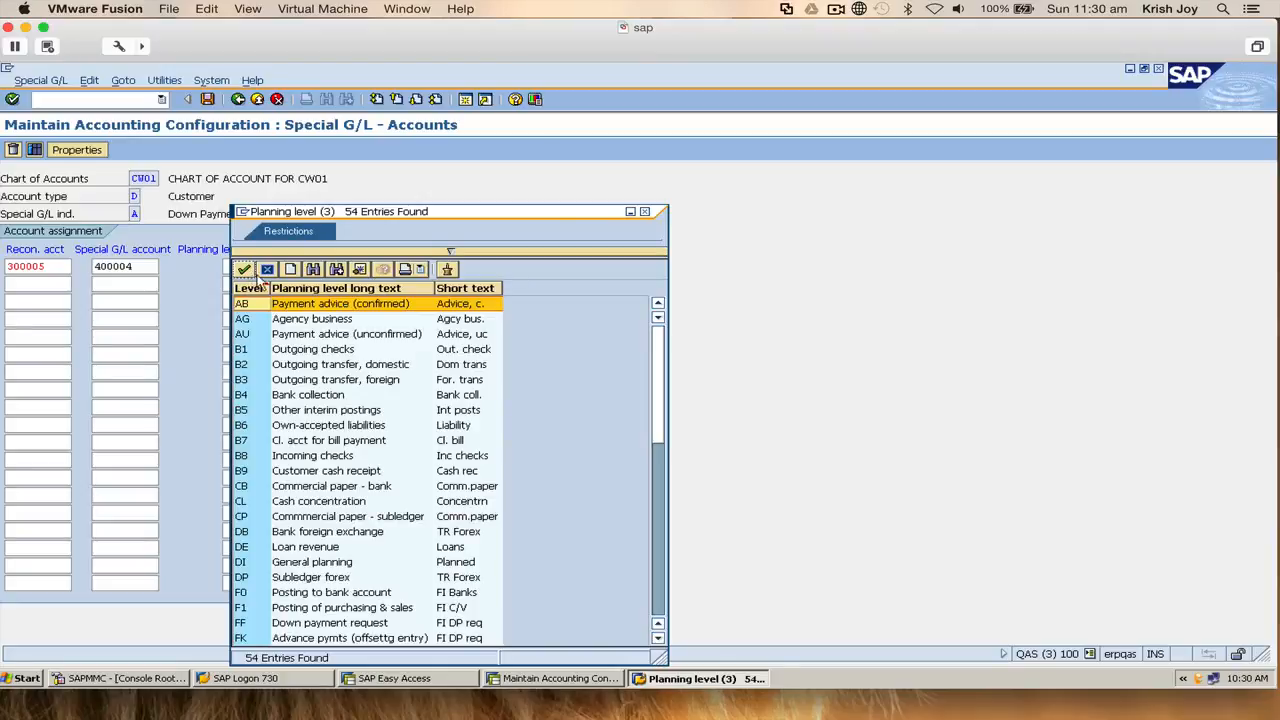
{"action": "left_click", "coordinate": [645, 213]}
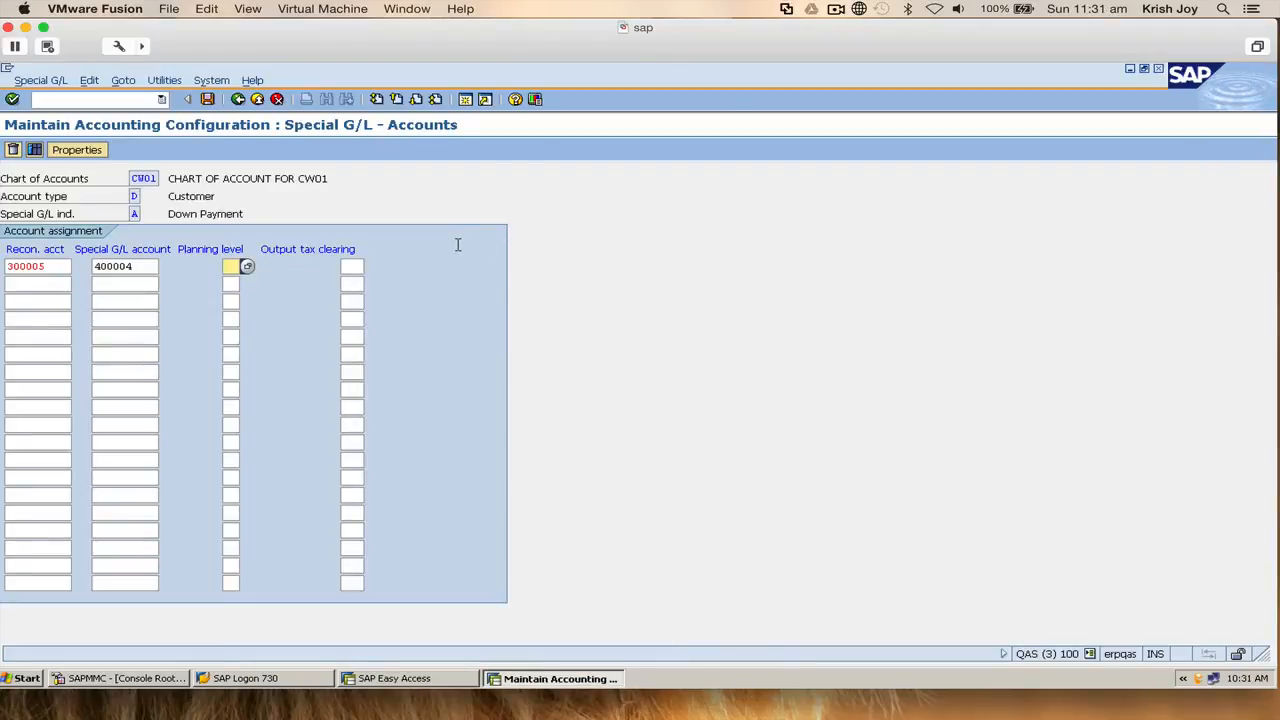
- Save the customer down payment account assignment under customizing request QASK900026
{"action": "left_click", "coordinate": [207, 99]}
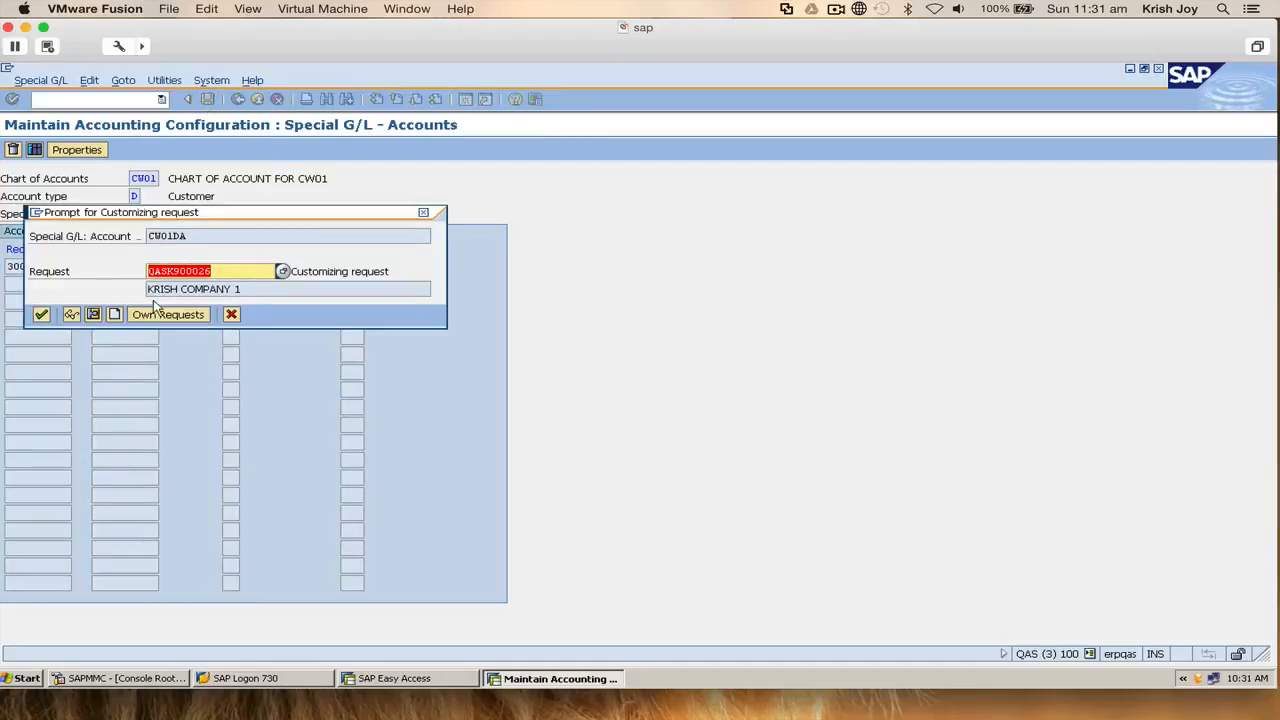
{"action": "left_click", "coordinate": [44, 314]}
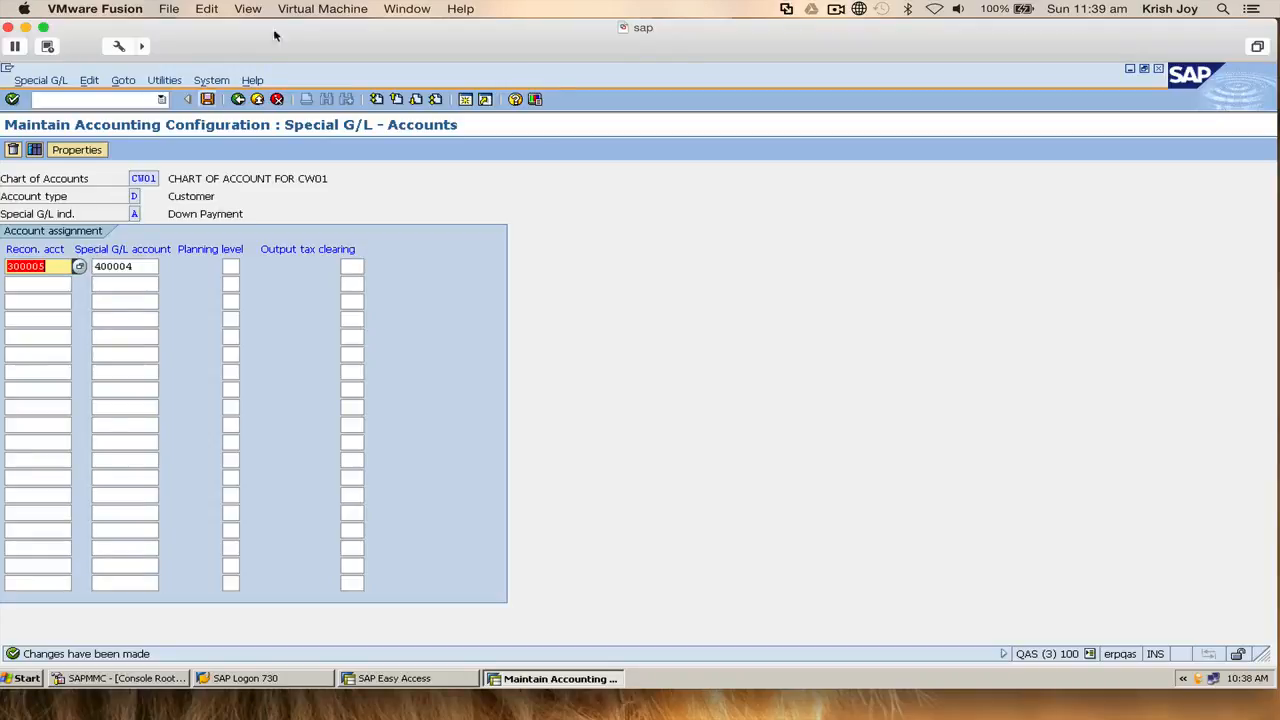
{"action": "left_click", "coordinate": [836, 9]}
{"action": "left_click", "coordinate": [736, 221]}
{"action": "left_click", "coordinate": [143, 266]}
{"action": "left_click", "coordinate": [166, 266]}
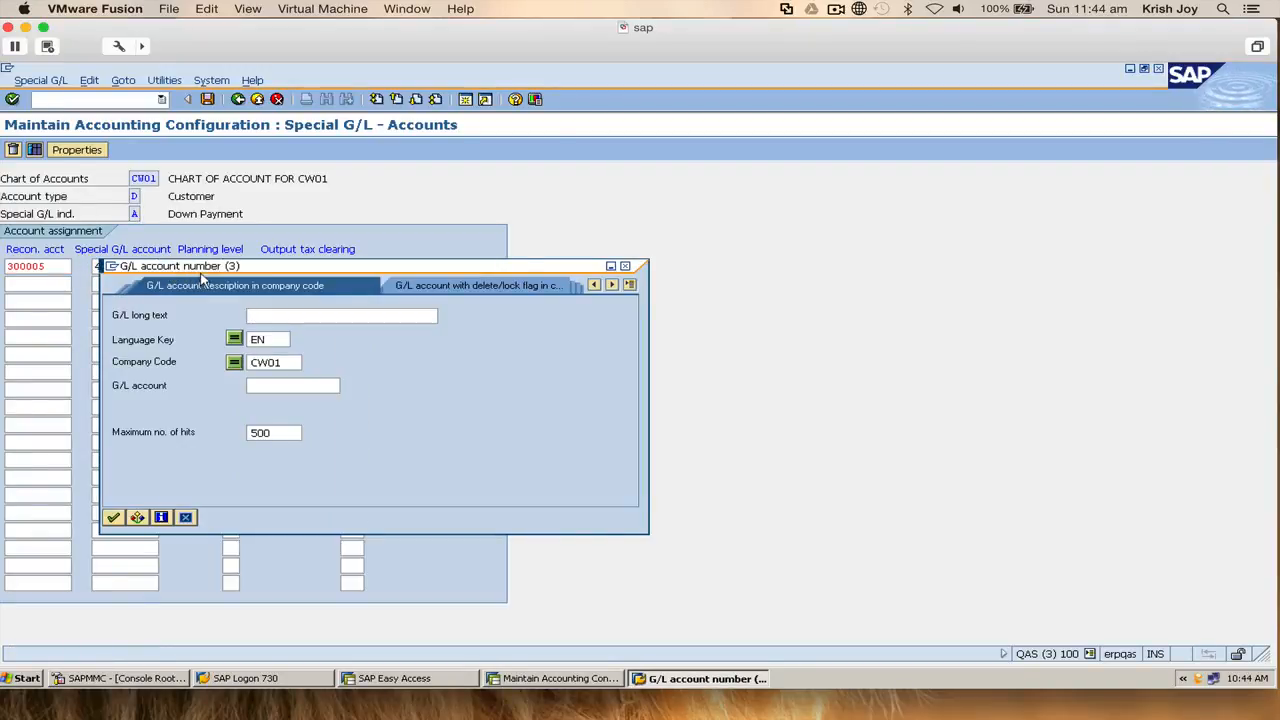
{"action": "key", "text": "Return"}
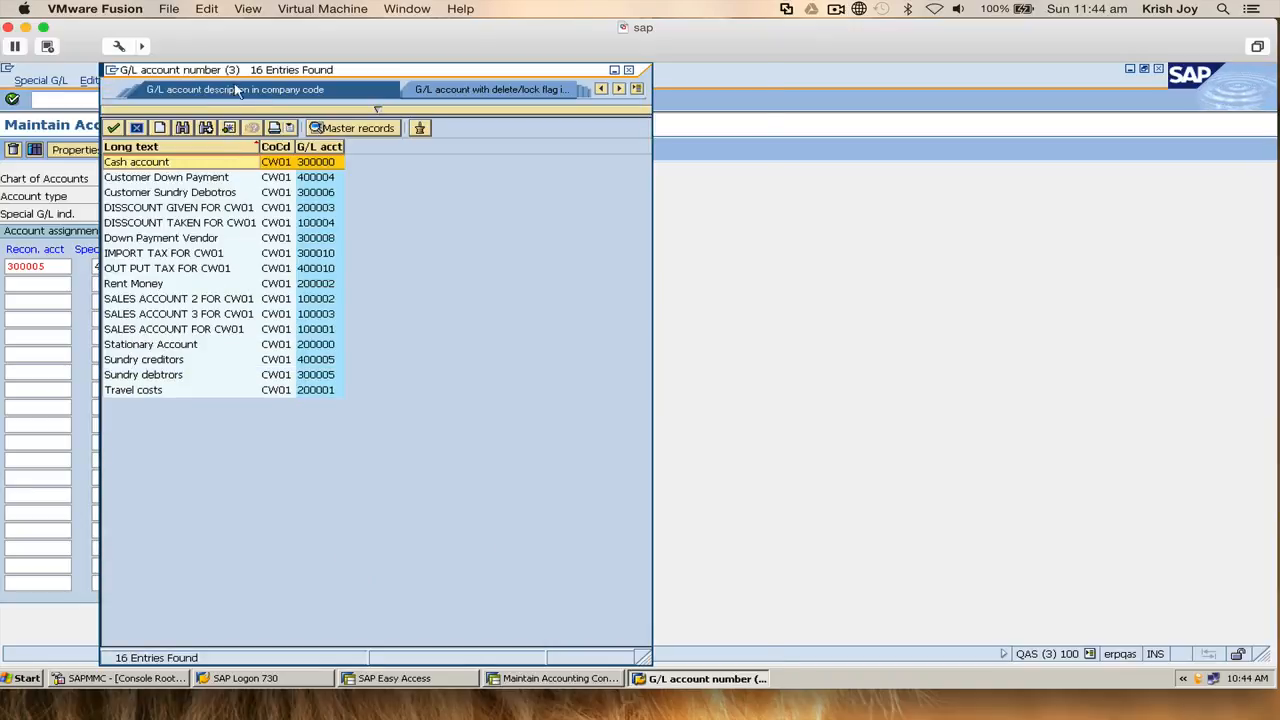
{"action": "left_click_drag", "start_coordinate": [235, 75], "coordinate": [553, 67]}
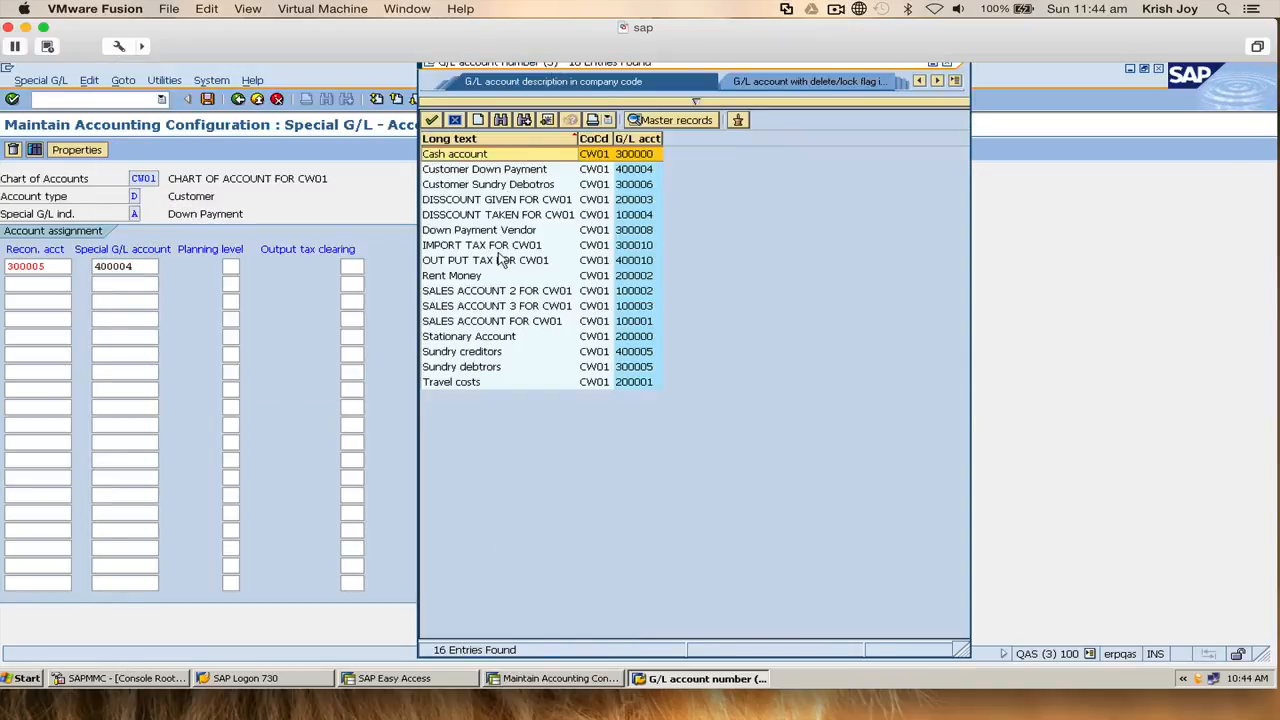
{"action": "left_click", "coordinate": [511, 368]}
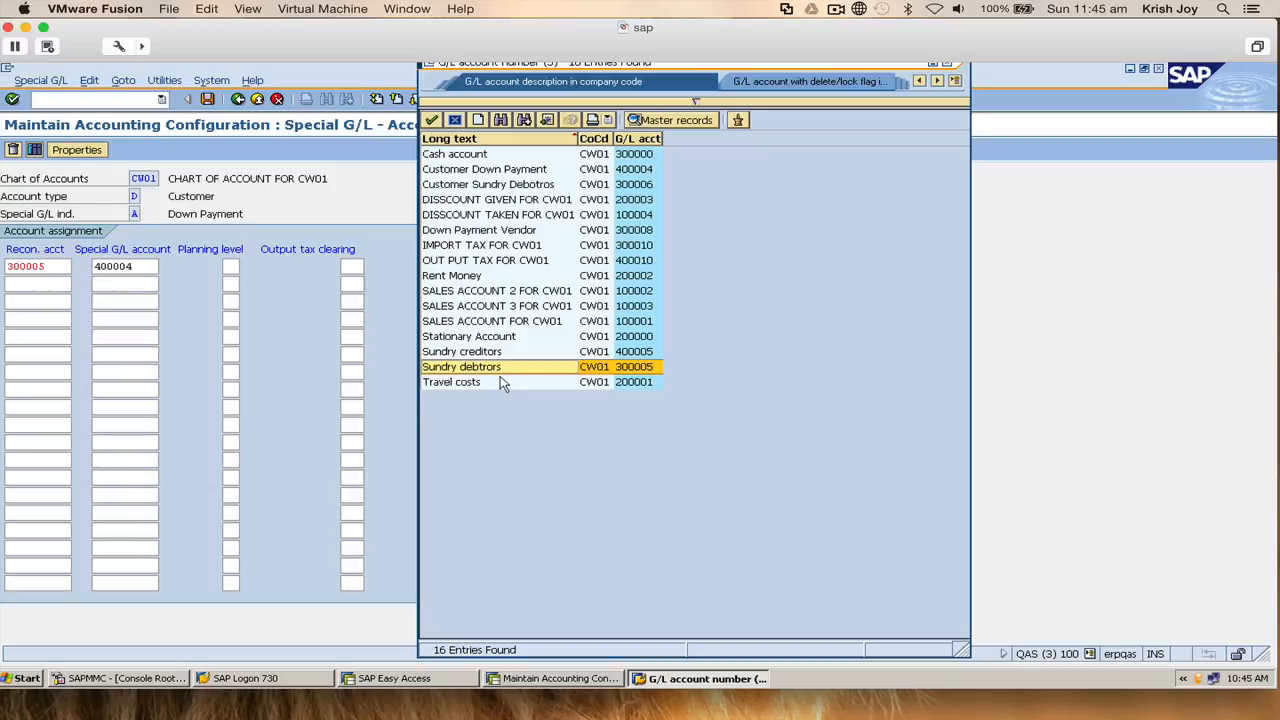
{"action": "mouse_move", "coordinate": [385, 718]}
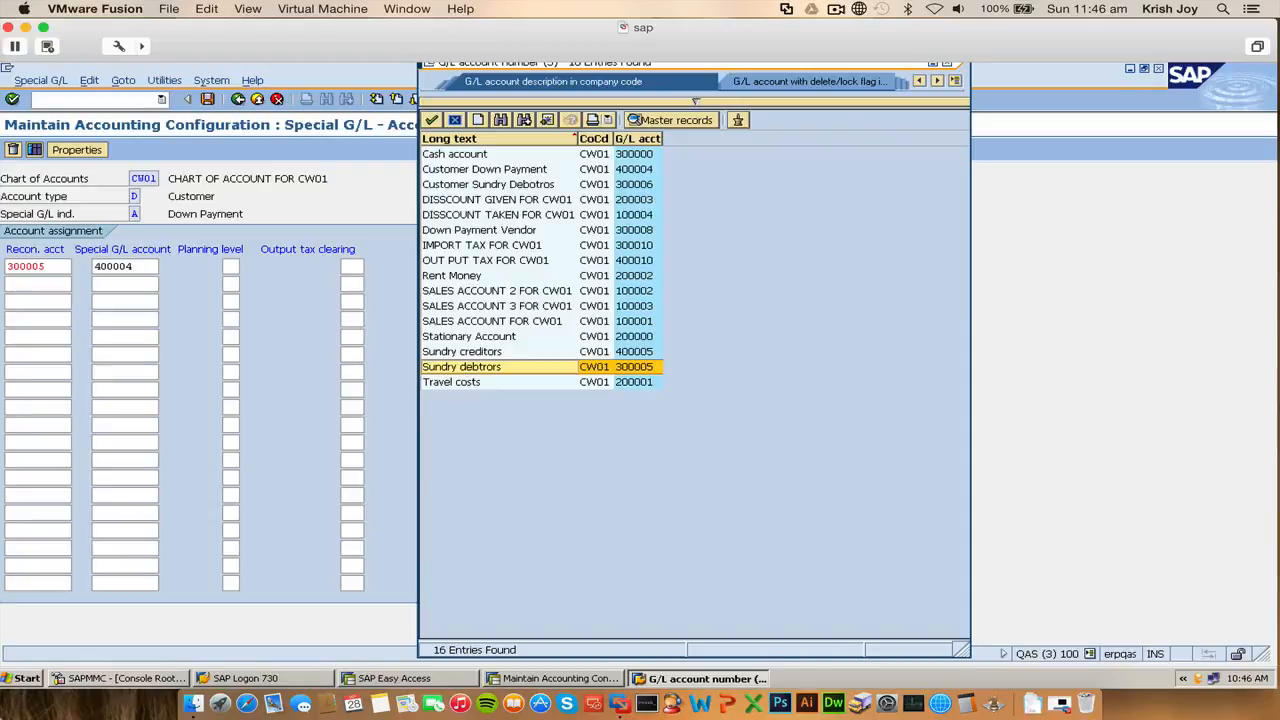
{"action": "left_click", "coordinate": [946, 63]}
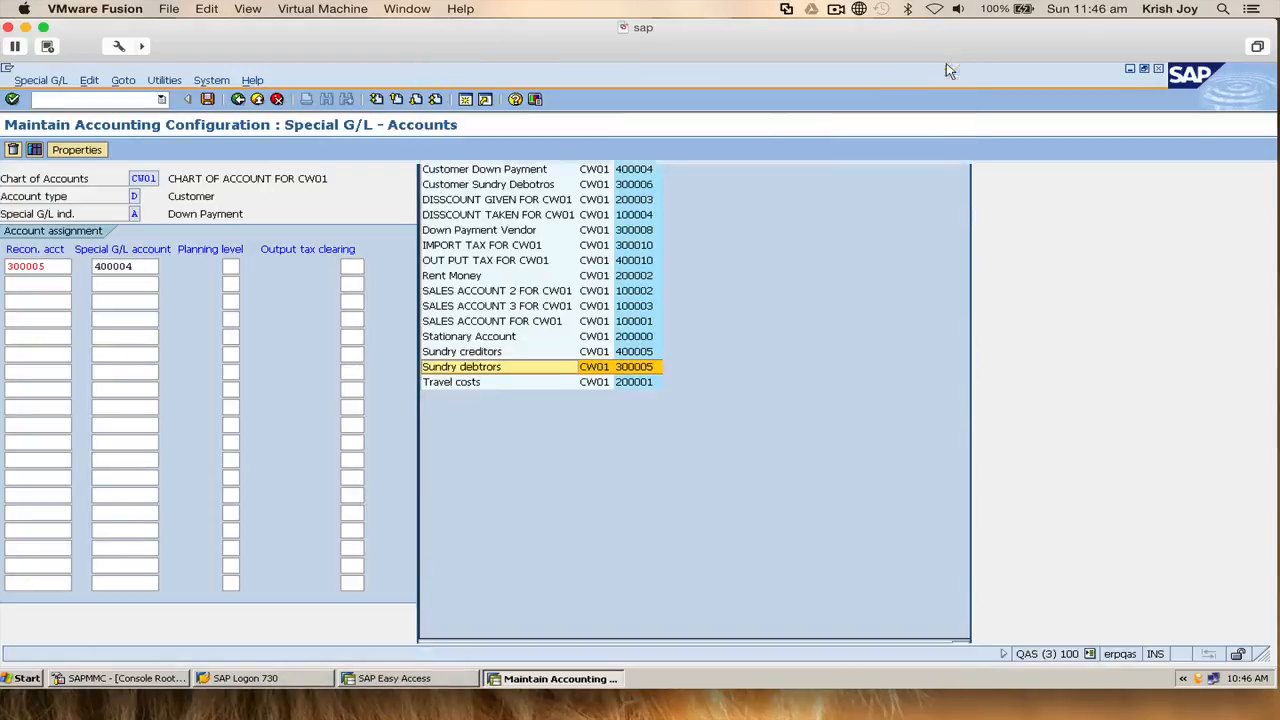
- Reselect Customer Down Payment account 400004 from the CW01 account list as the special G/L account
{"action": "left_click", "coordinate": [167, 266]}
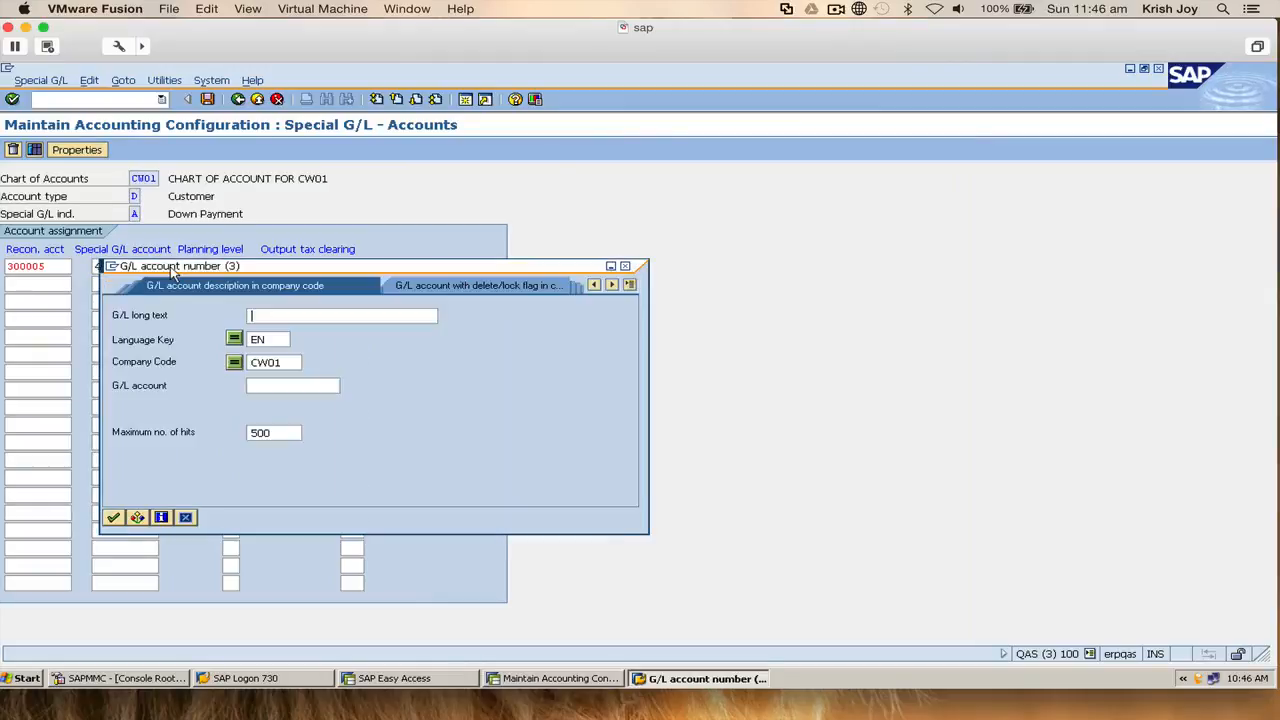
{"action": "left_click", "coordinate": [283, 363]}
{"action": "key", "text": "Return"}
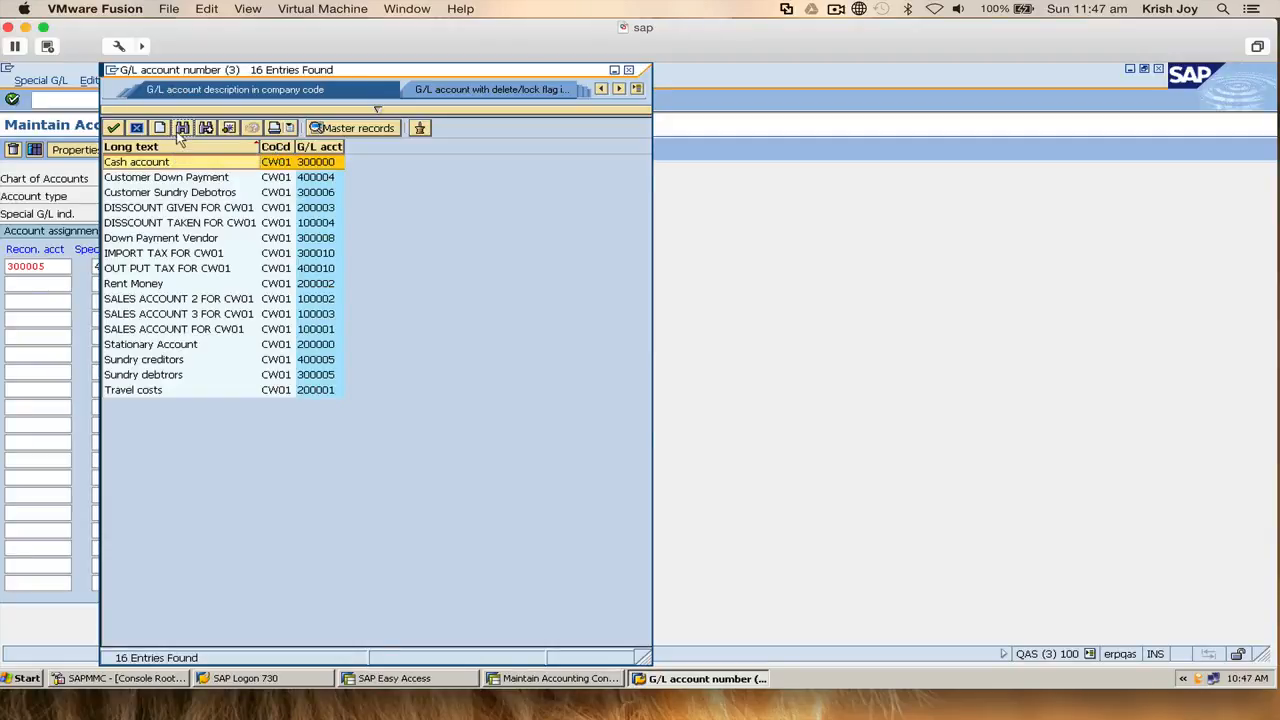
{"action": "left_click_drag", "start_coordinate": [196, 74], "coordinate": [372, 74]}
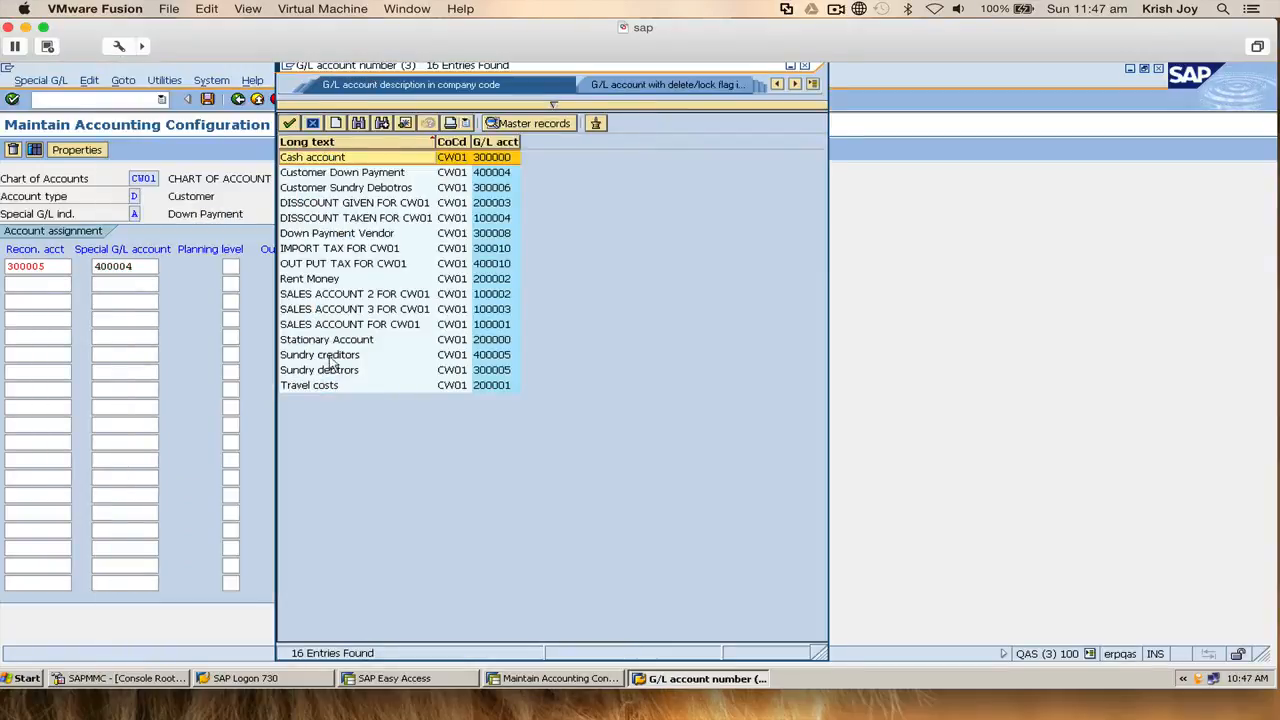
{"action": "left_click", "coordinate": [488, 236]}
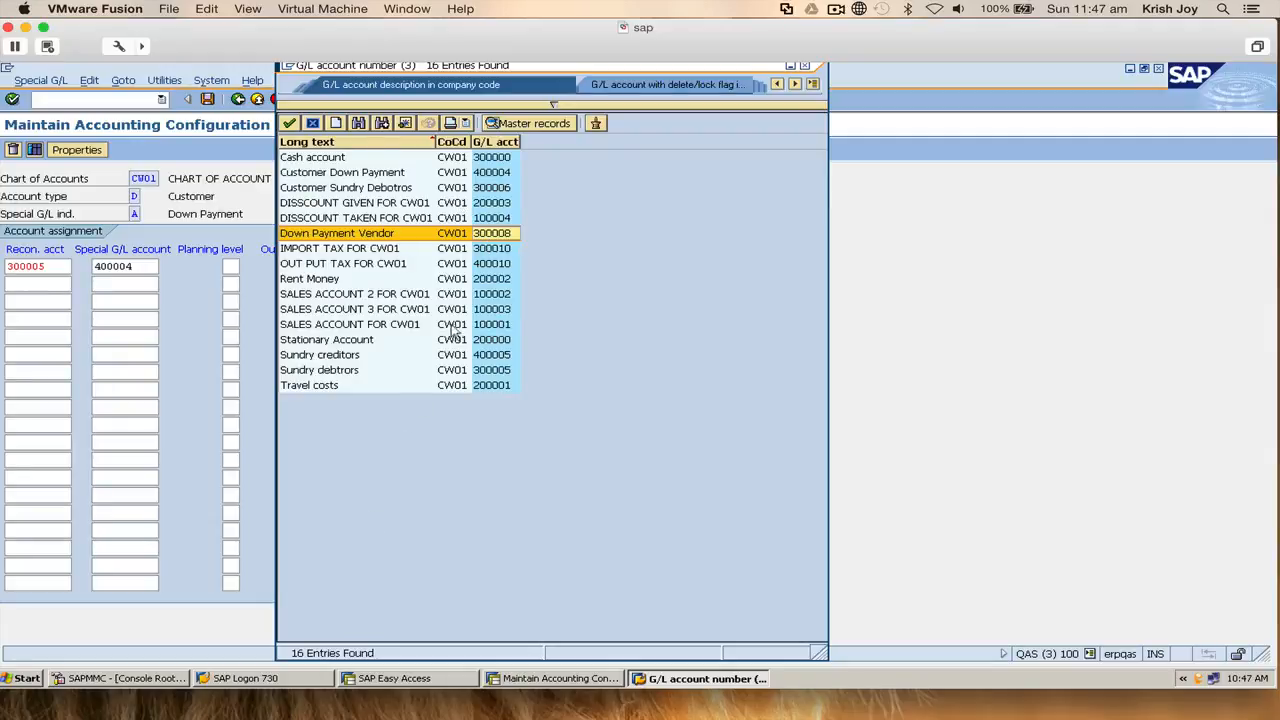
{"action": "left_click", "coordinate": [421, 176]}
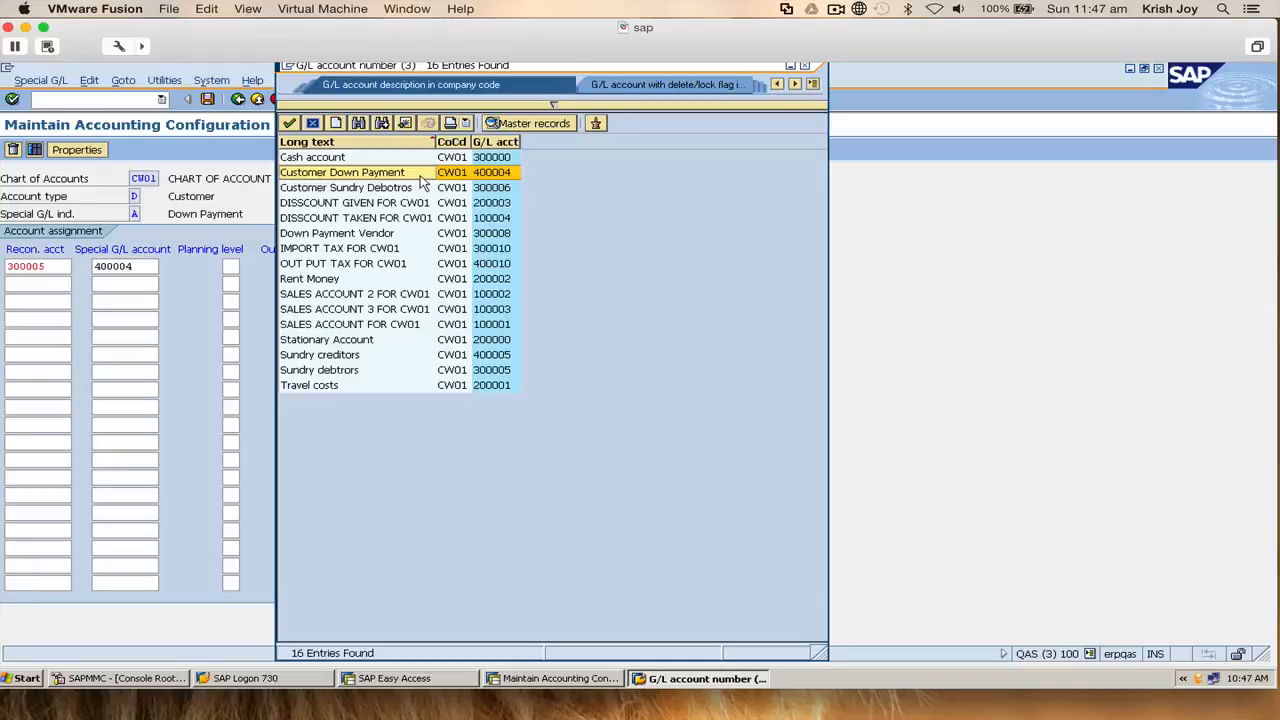
{"action": "double_click", "coordinate": [421, 174]}
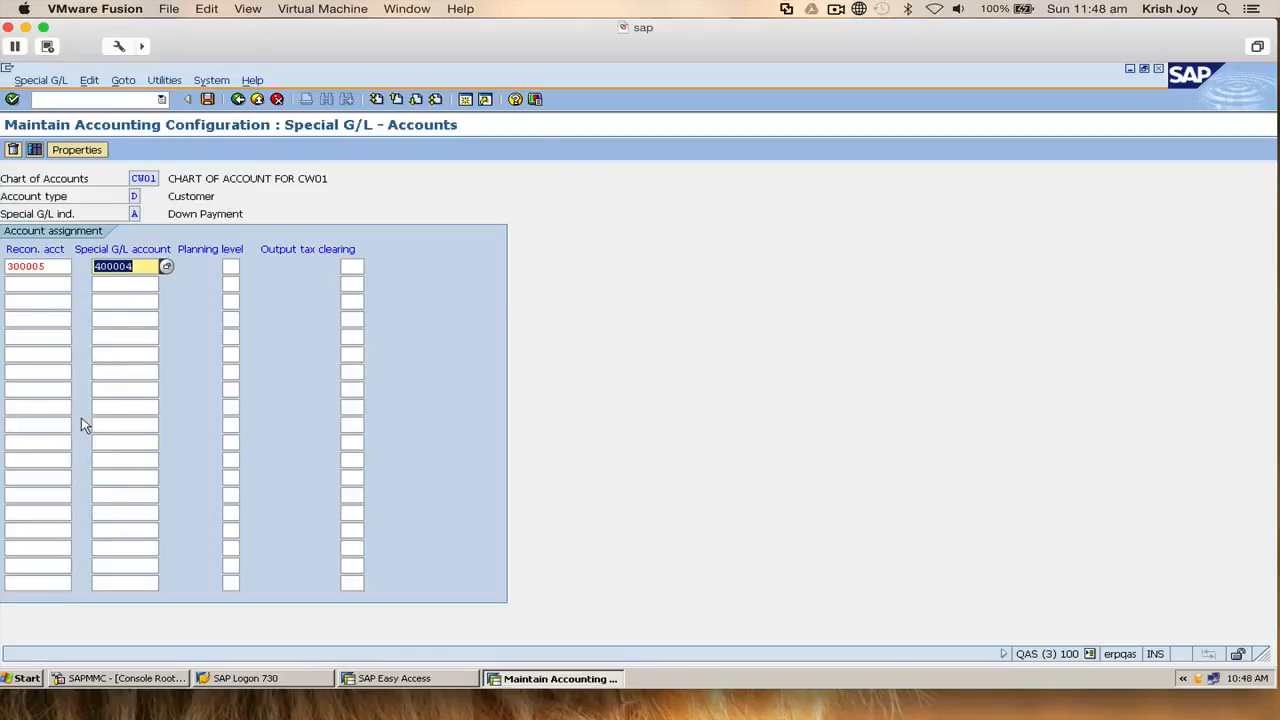
{"action": "left_click", "coordinate": [167, 266]}
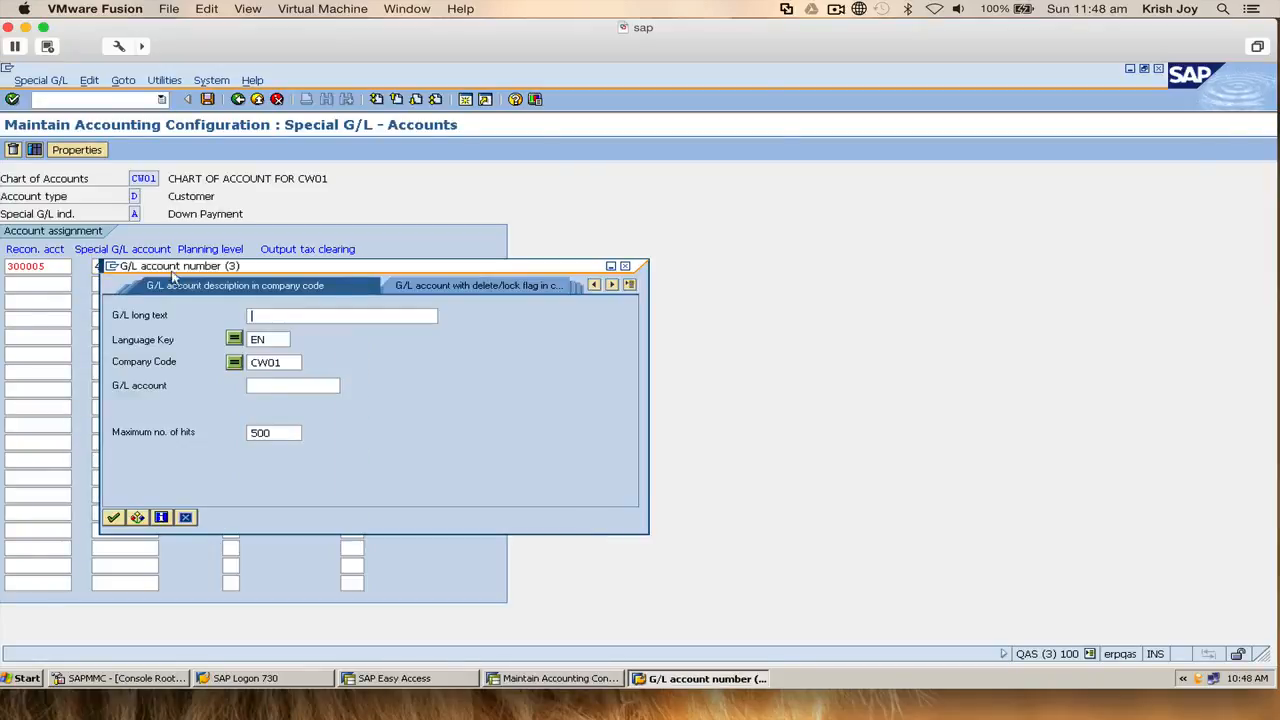
{"action": "key", "text": "Return"}
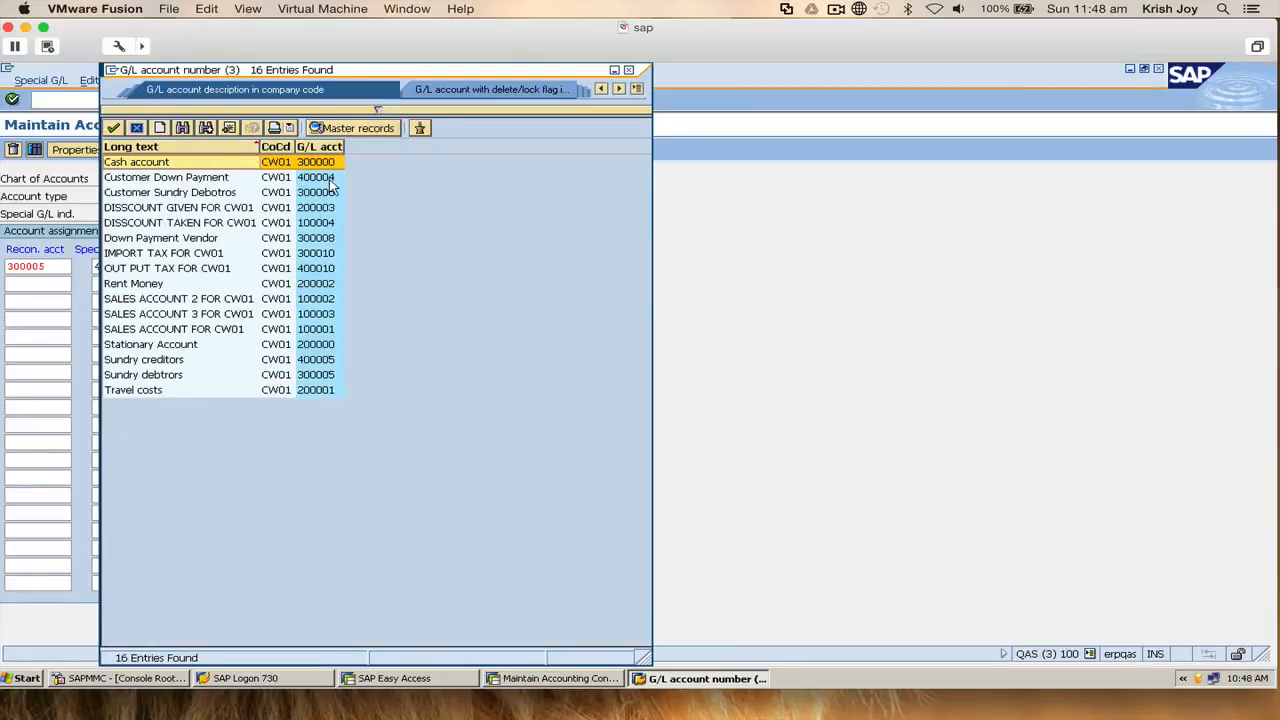
{"action": "left_click", "coordinate": [628, 70]}
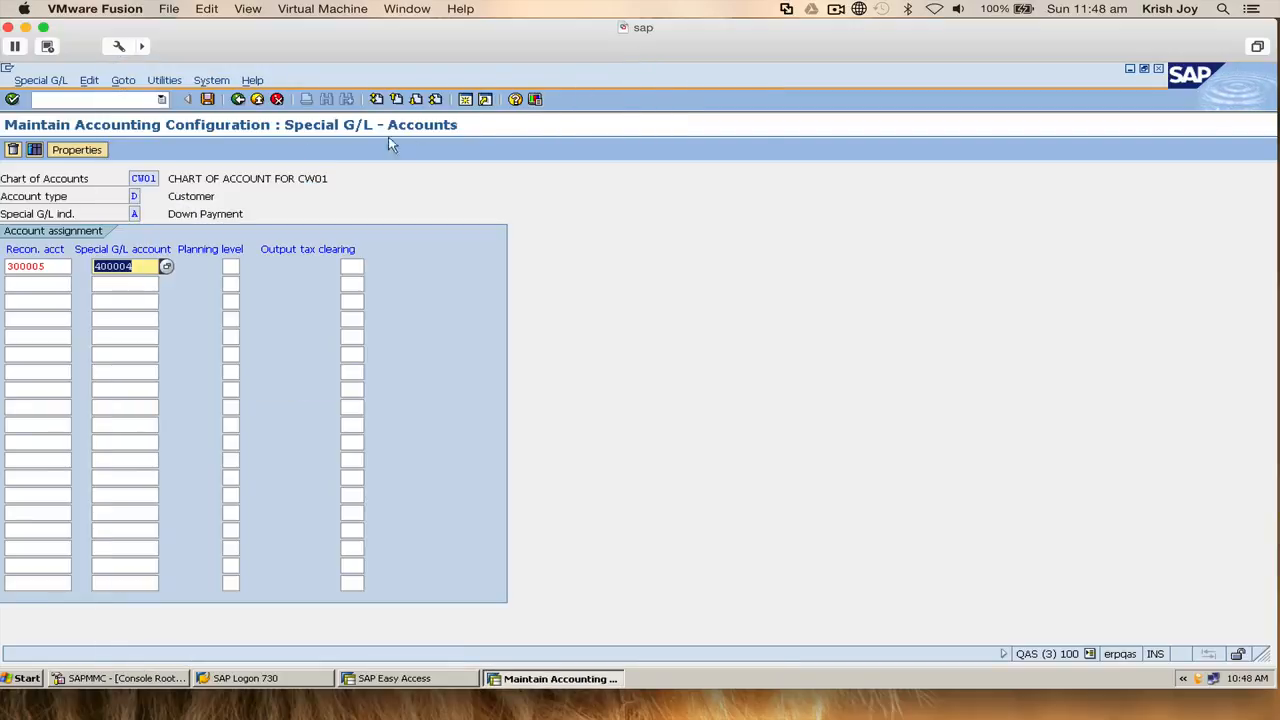
- Save the special G/L account assignment again, using customizing request QASK900026
{"action": "left_click", "coordinate": [207, 99]}
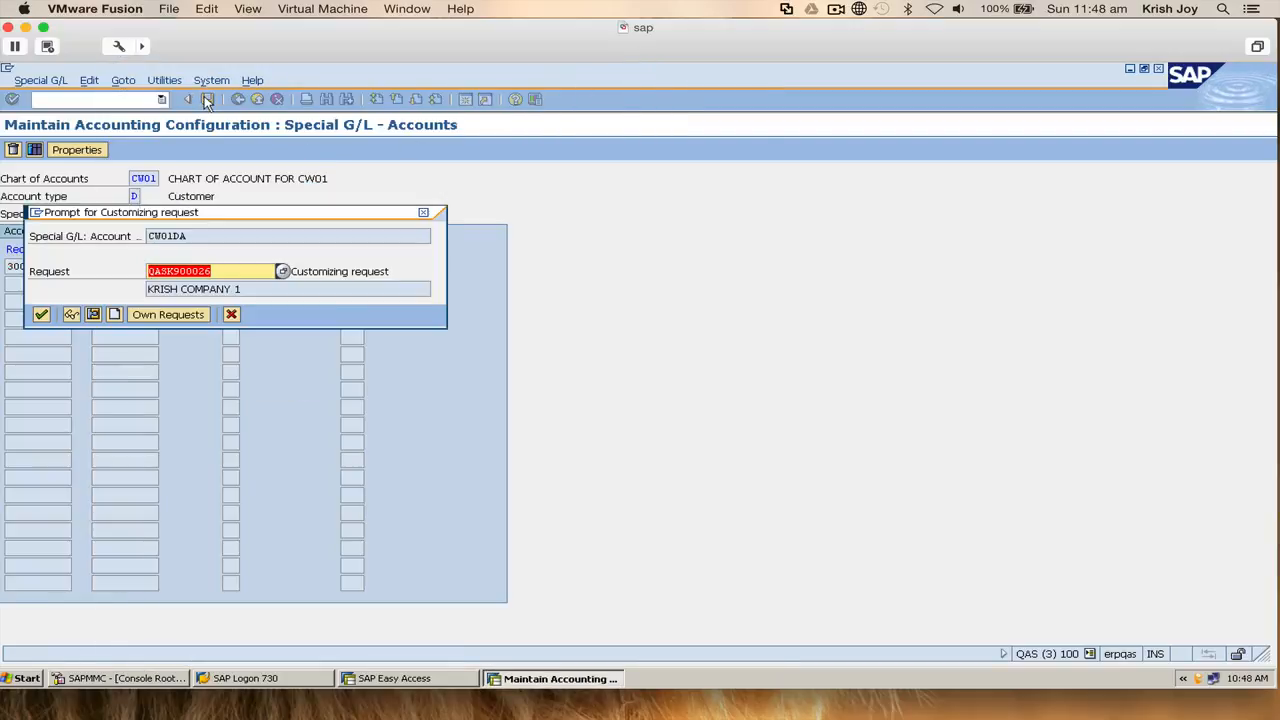
{"action": "left_click", "coordinate": [41, 314]}
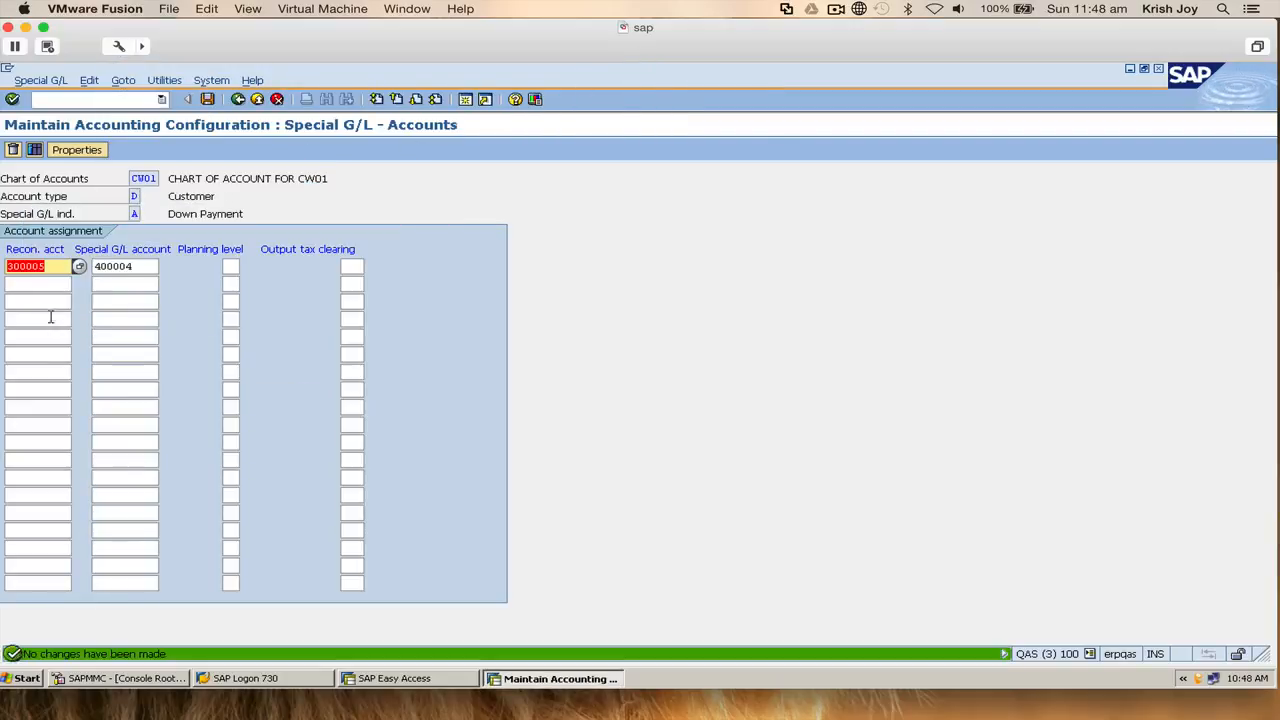
- Switch to the SAP Easy Access session and run transaction F-29 to post a customer down payment
{"action": "left_click", "coordinate": [418, 678]}
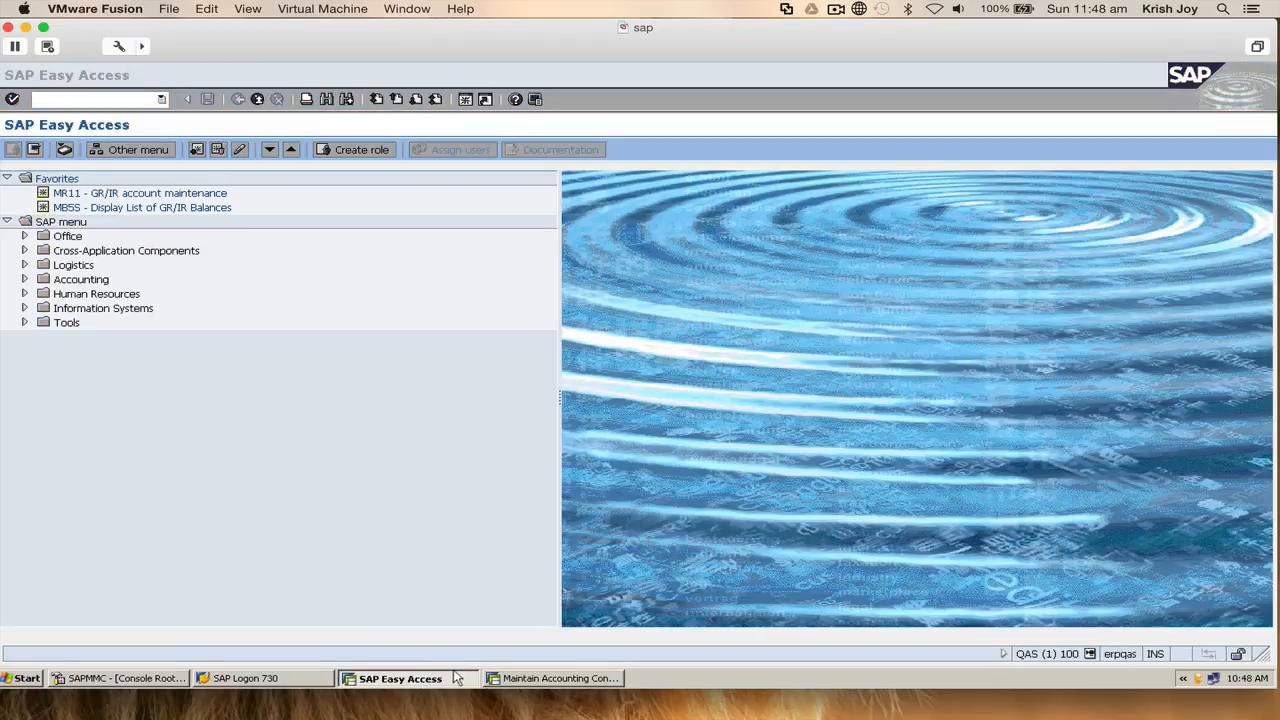
{"action": "left_click", "coordinate": [145, 99]}
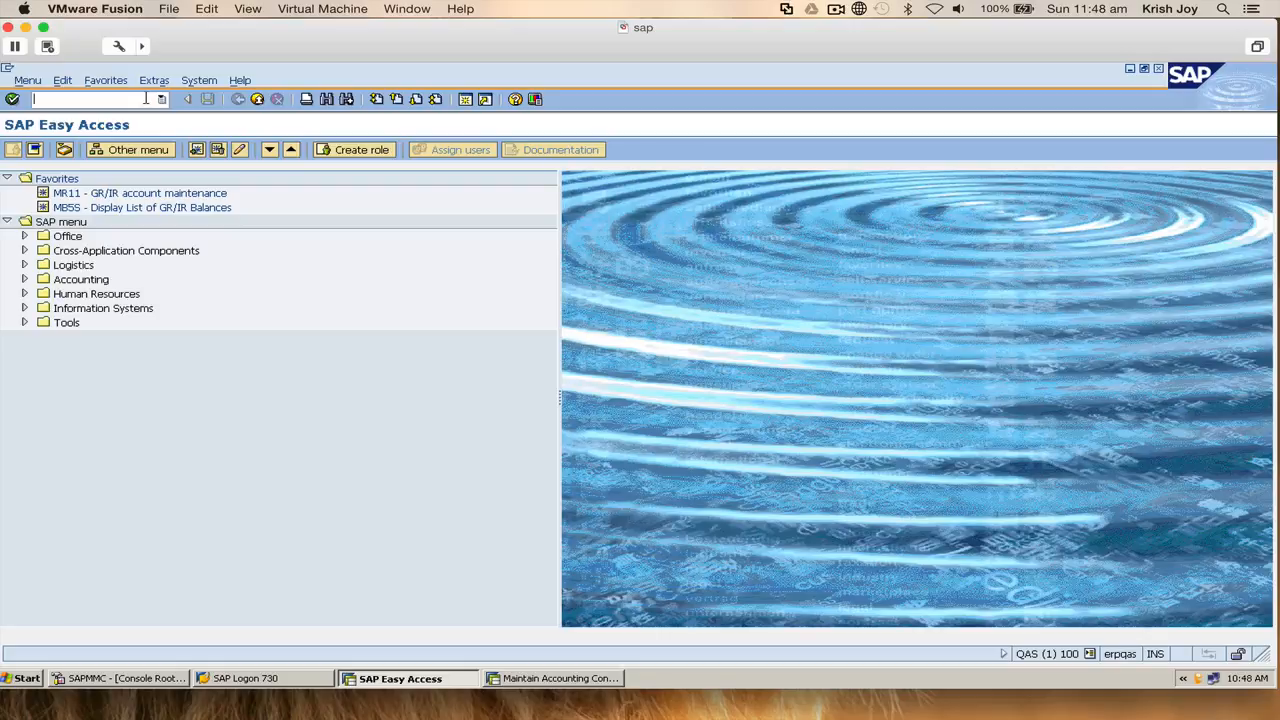
{"action": "type", "text": "f-29"}
{"action": "key", "text": "Return"}
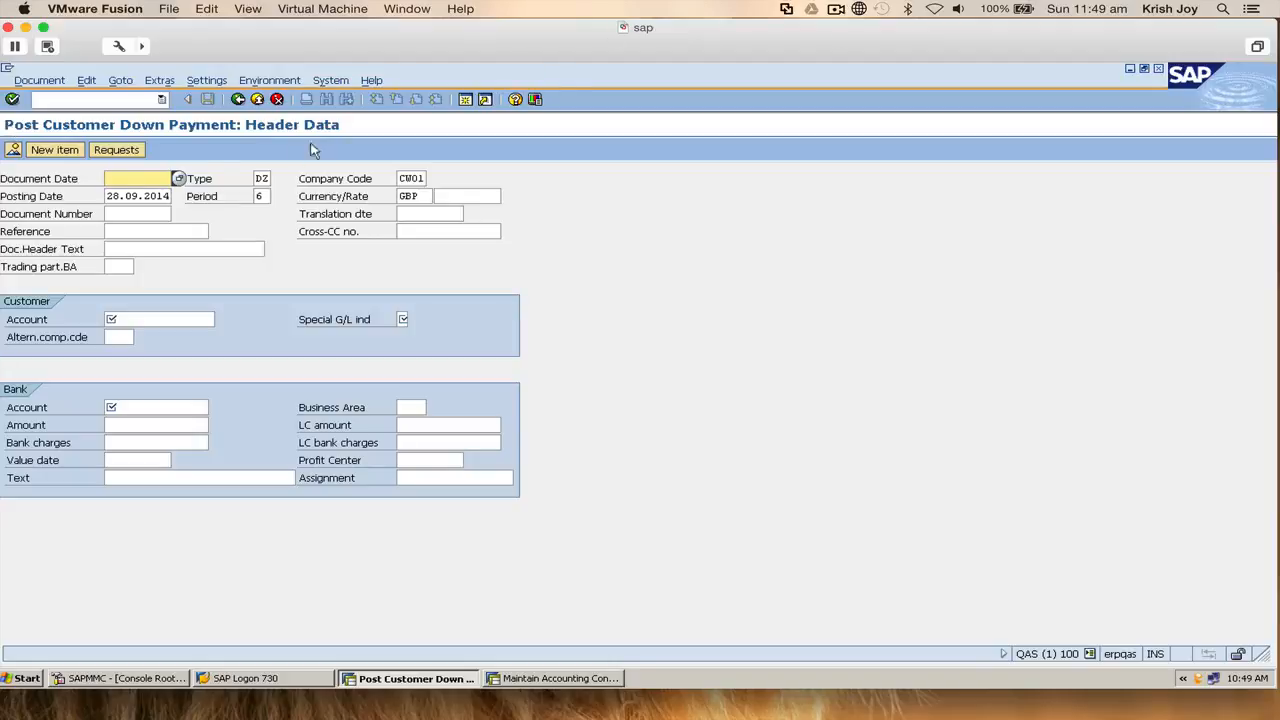
- Set the document date of the customer down payment to 28.09.2014
{"action": "left_click", "coordinate": [179, 179]}
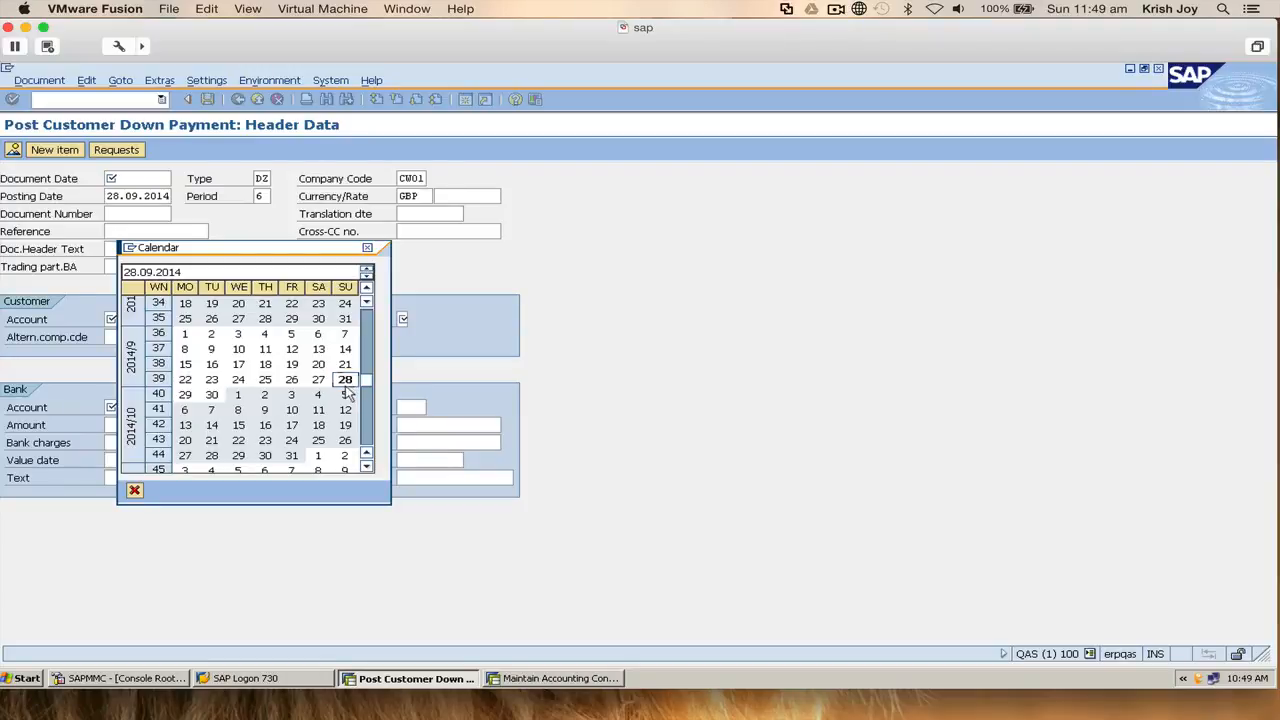
{"action": "double_click", "coordinate": [344, 381]}
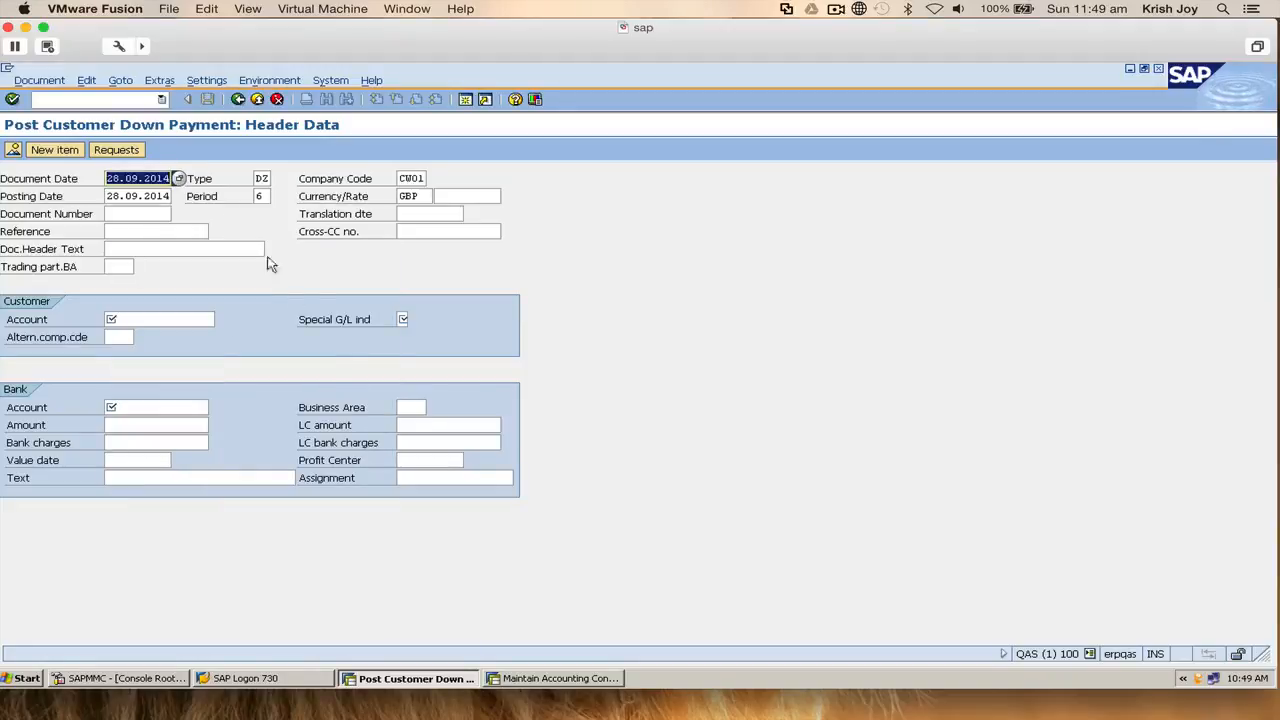
{"action": "left_click", "coordinate": [115, 100]}
{"action": "left_click", "coordinate": [160, 100]}
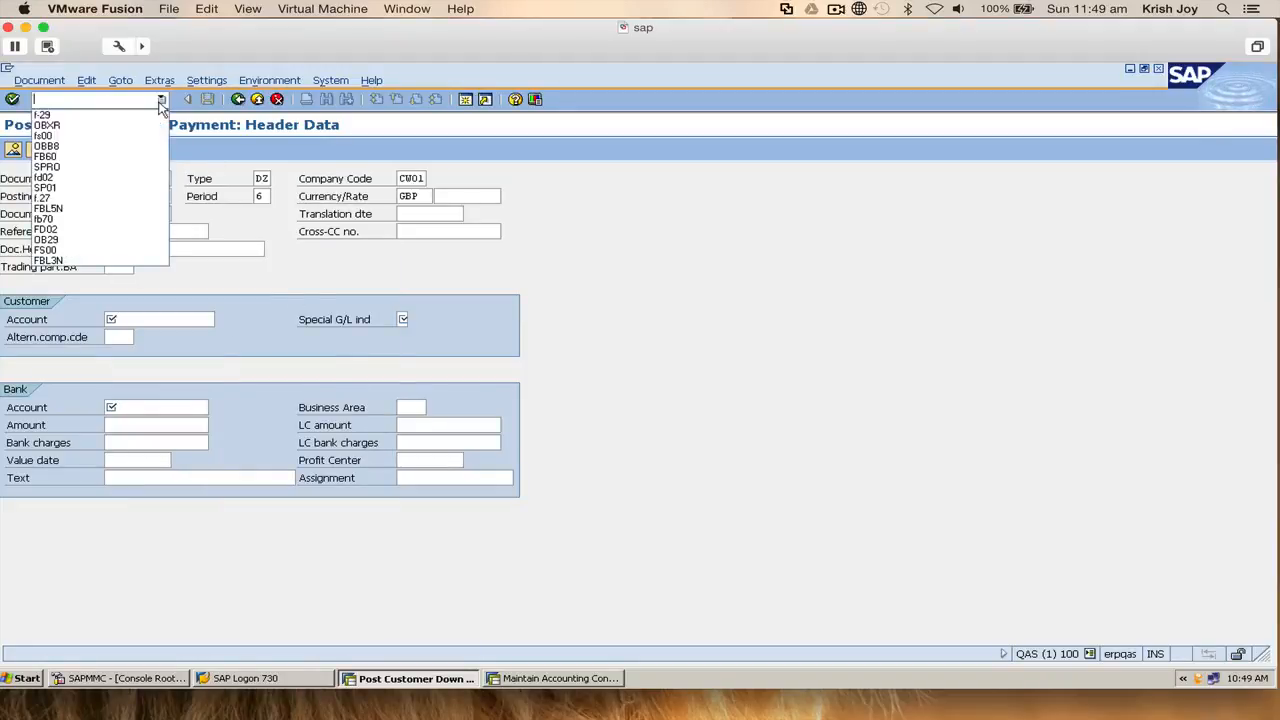
{"action": "left_click", "coordinate": [618, 287]}
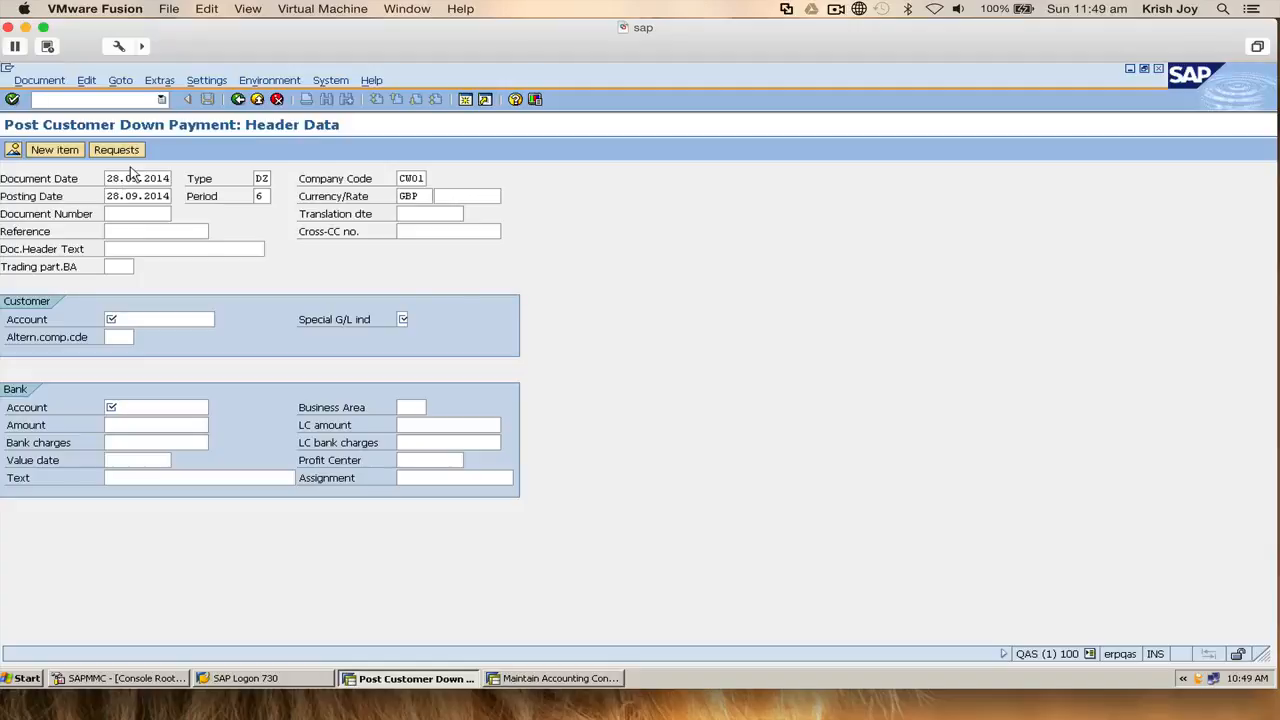
- Fill in the customer account by searching the CW01 customer list and choosing the customer's record
{"action": "left_click", "coordinate": [153, 213]}
{"action": "left_click", "coordinate": [176, 231]}
{"action": "left_click", "coordinate": [174, 247]}
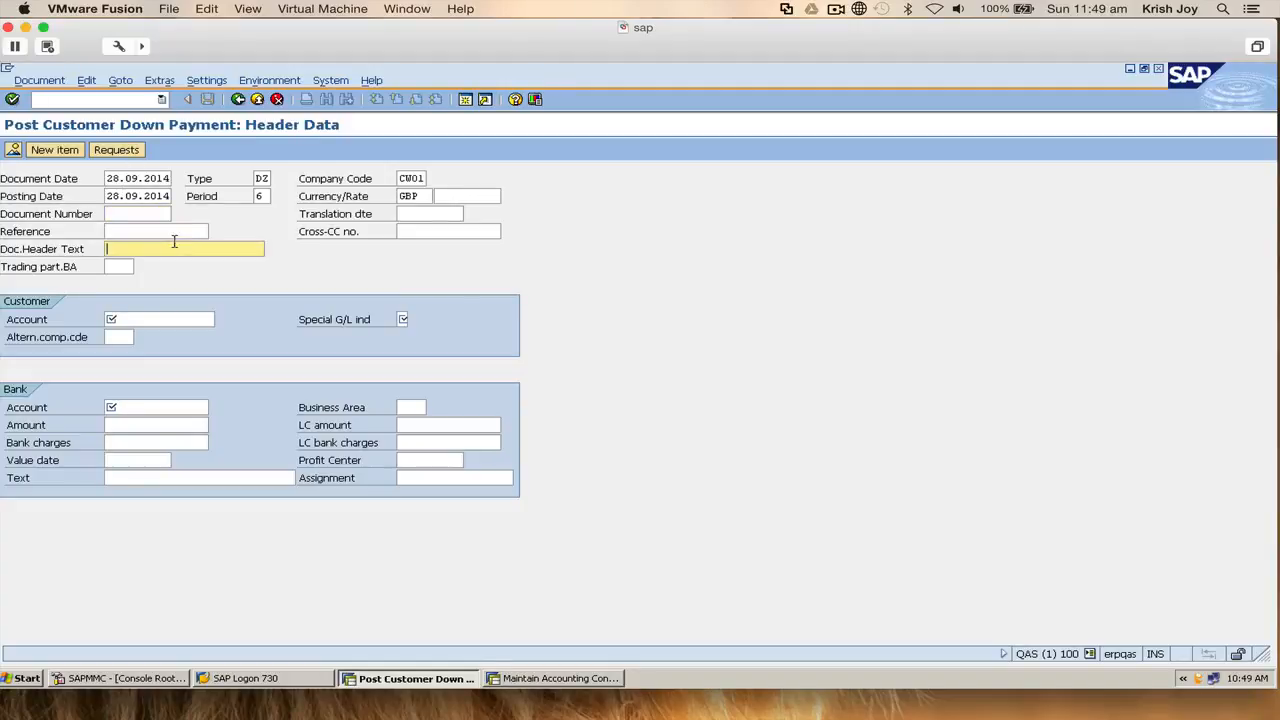
{"action": "left_click", "coordinate": [162, 319]}
{"action": "left_click", "coordinate": [221, 320]}
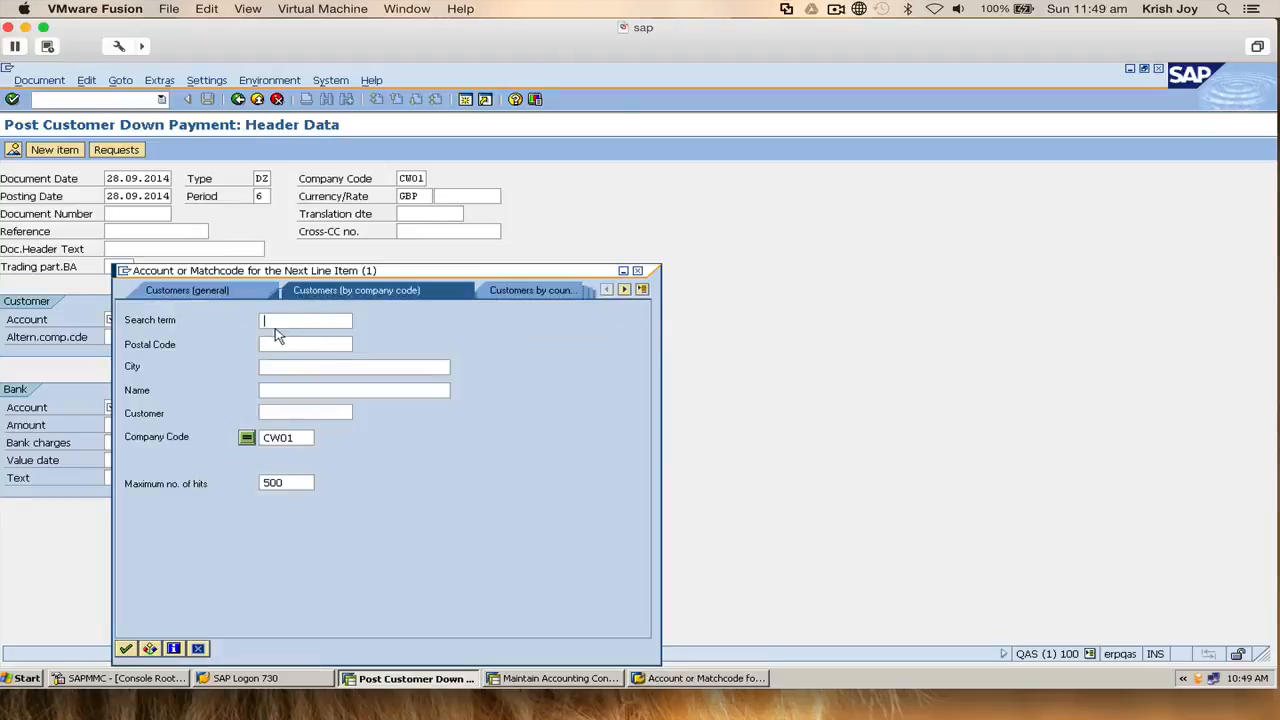
{"action": "key", "text": "Return"}
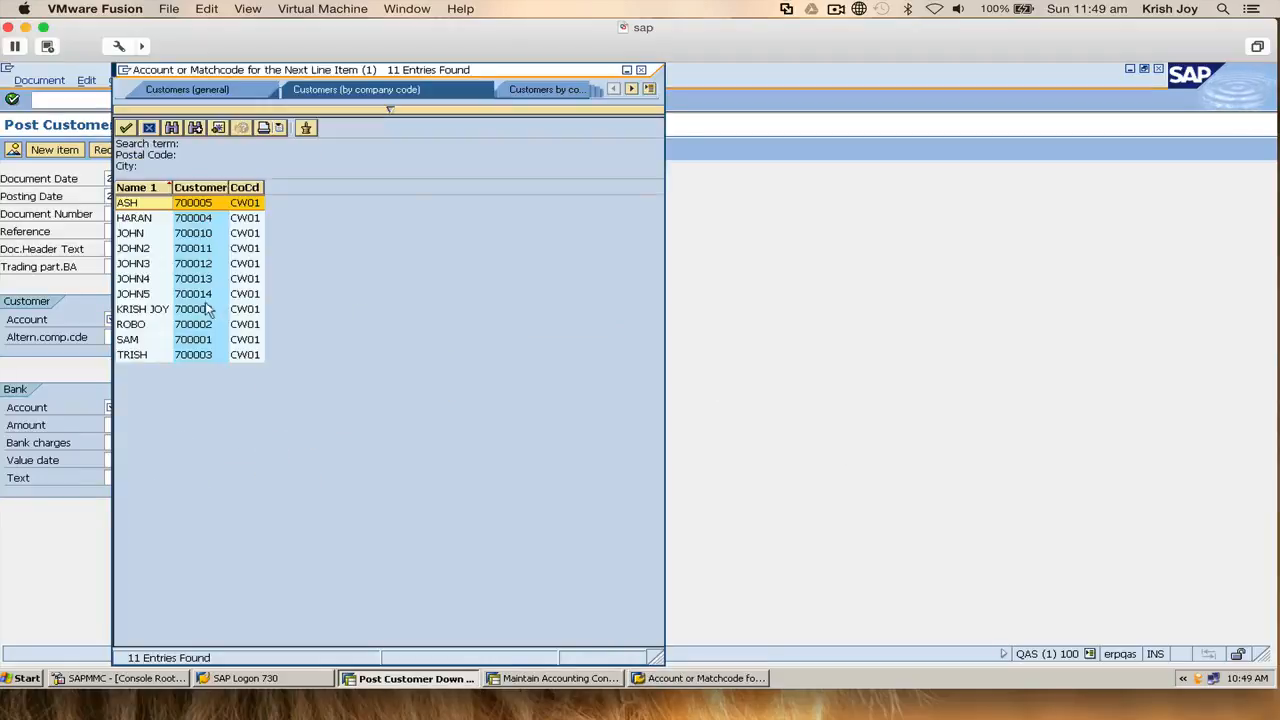
{"action": "double_click", "coordinate": [136, 294]}
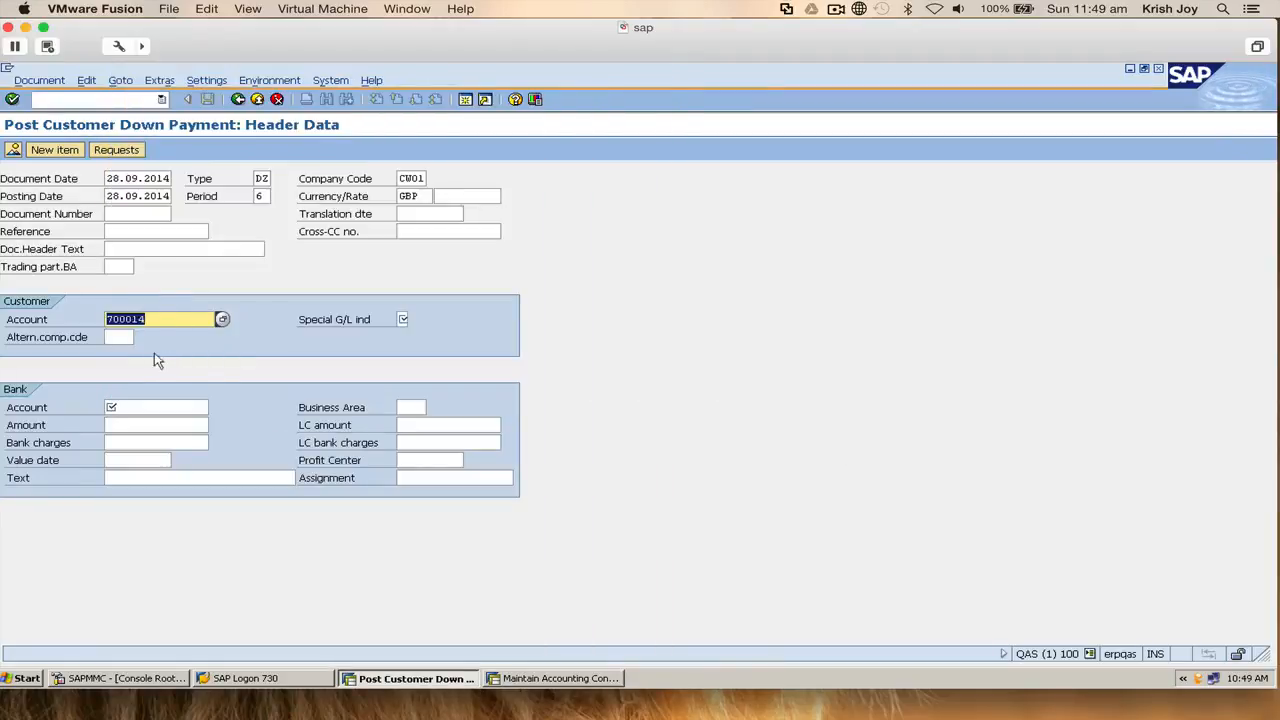
- Choose Customer Down Payment account 400004 from the CW01 G/L account list as the bank account
{"action": "left_click", "coordinate": [138, 407]}
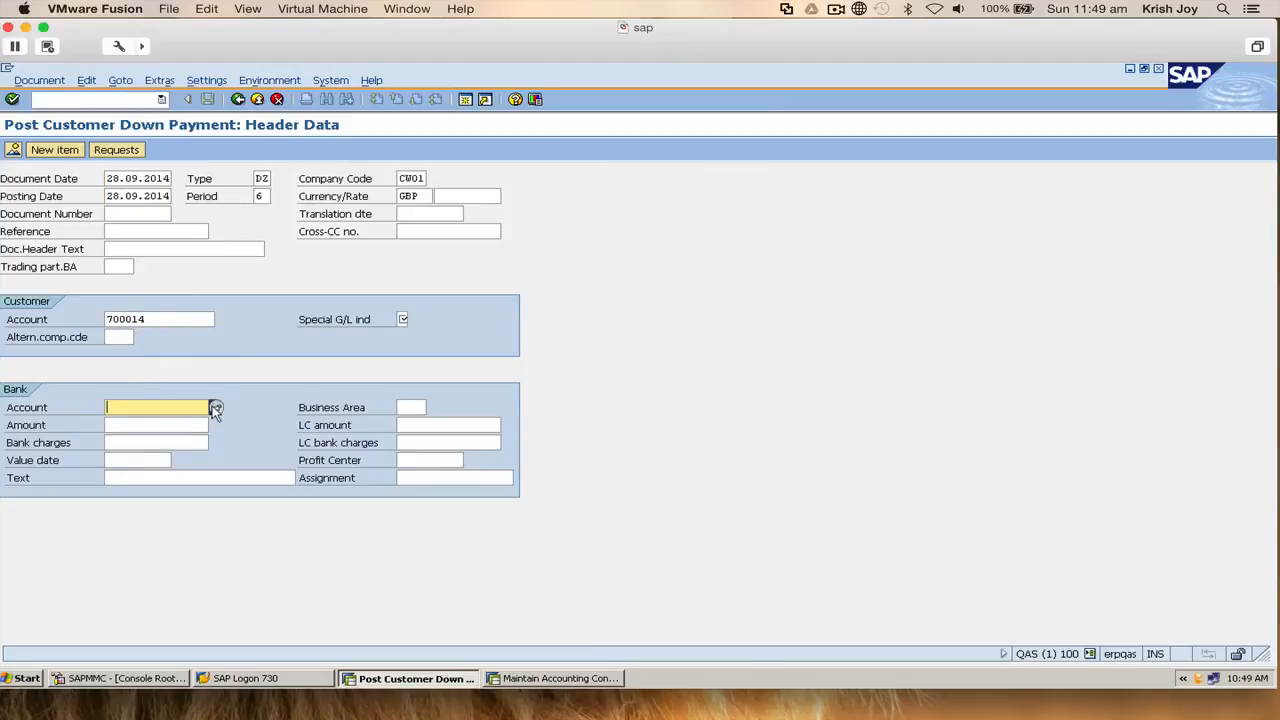
{"action": "left_click", "coordinate": [216, 407]}
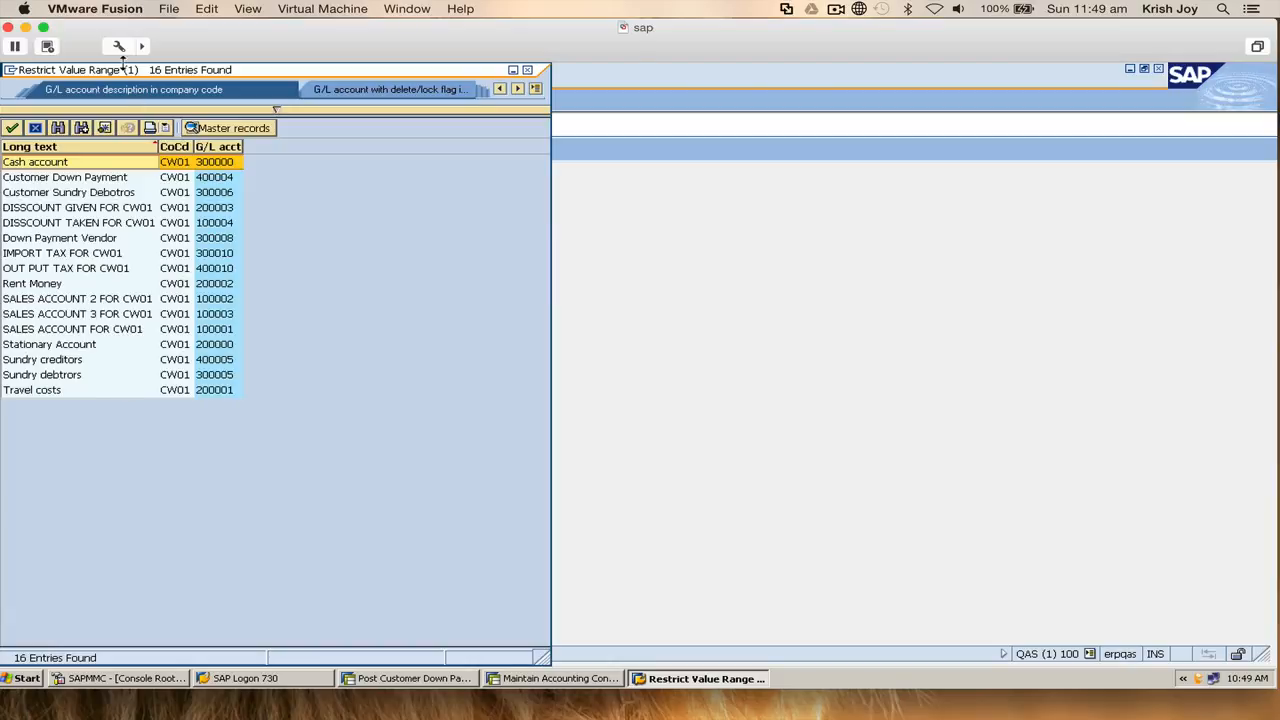
{"action": "left_click_drag", "start_coordinate": [122, 62], "coordinate": [793, 62]}
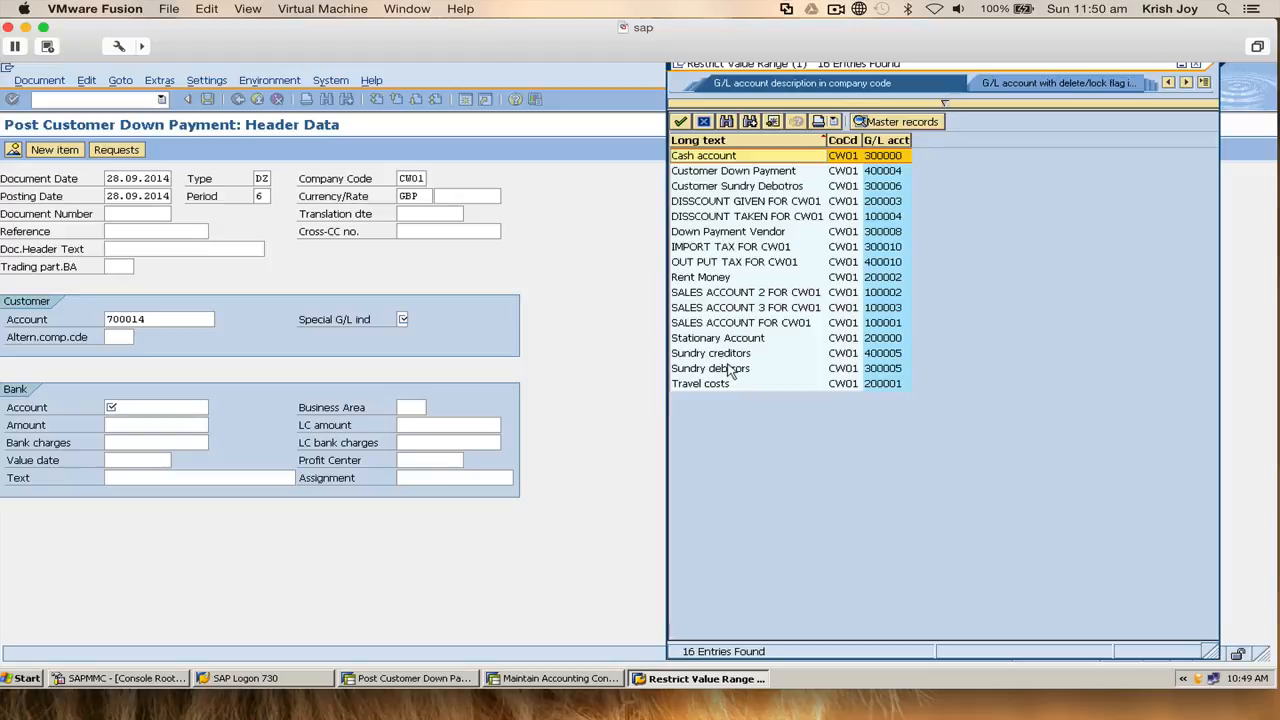
{"action": "left_click", "coordinate": [745, 236]}
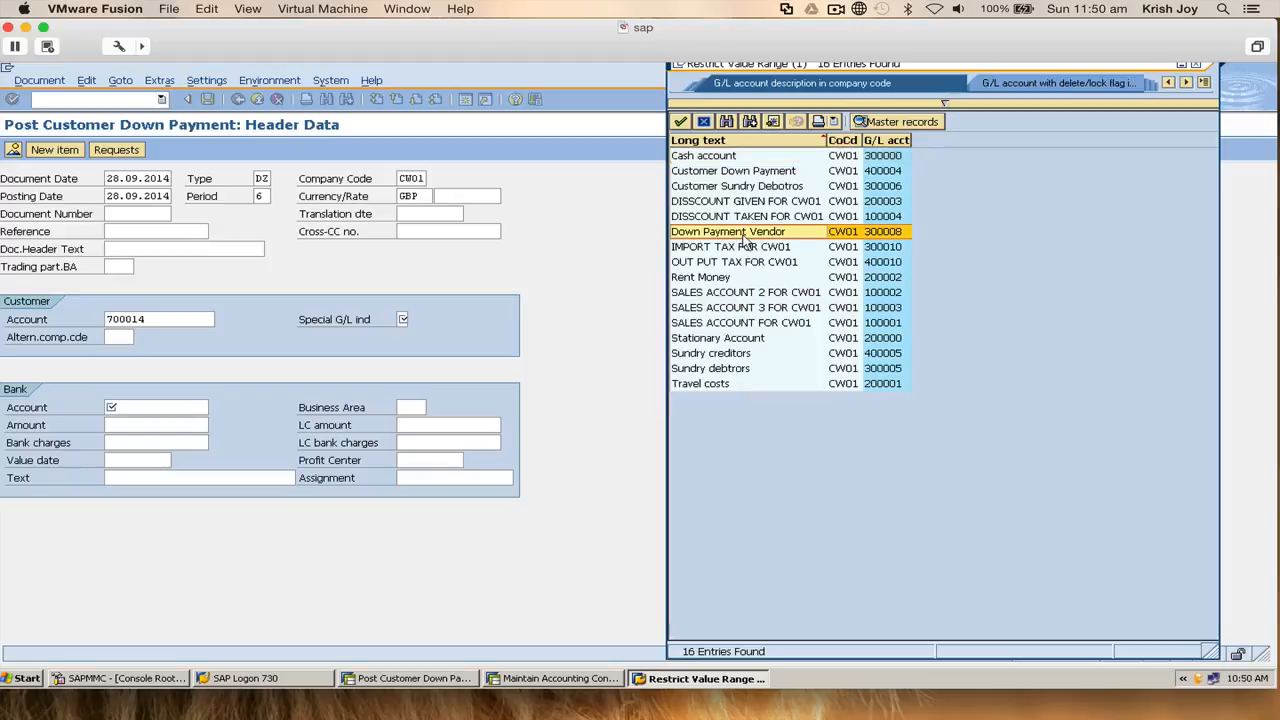
{"action": "left_click", "coordinate": [762, 172]}
{"action": "double_click", "coordinate": [762, 172]}
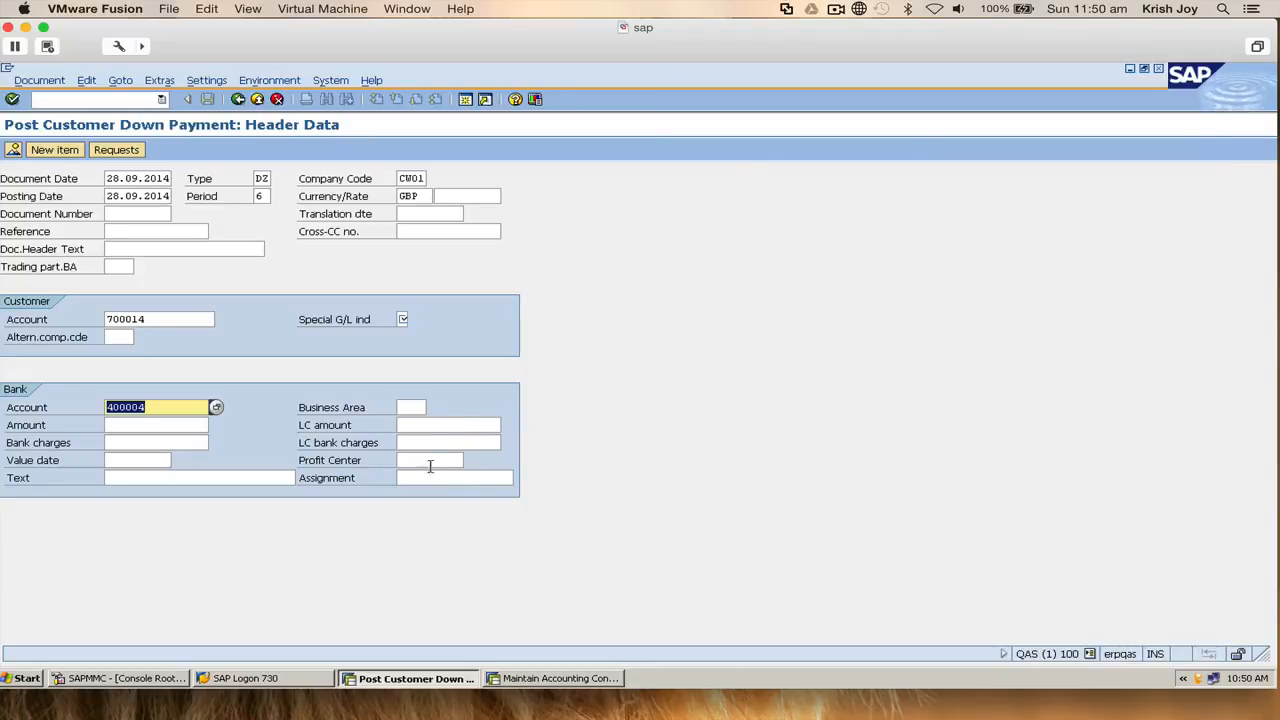
- Enter a bank amount of 1000 and choose special G/L indicator A (Down Payment) for the customer
{"action": "left_click", "coordinate": [113, 406]}
{"action": "left_click", "coordinate": [130, 425]}
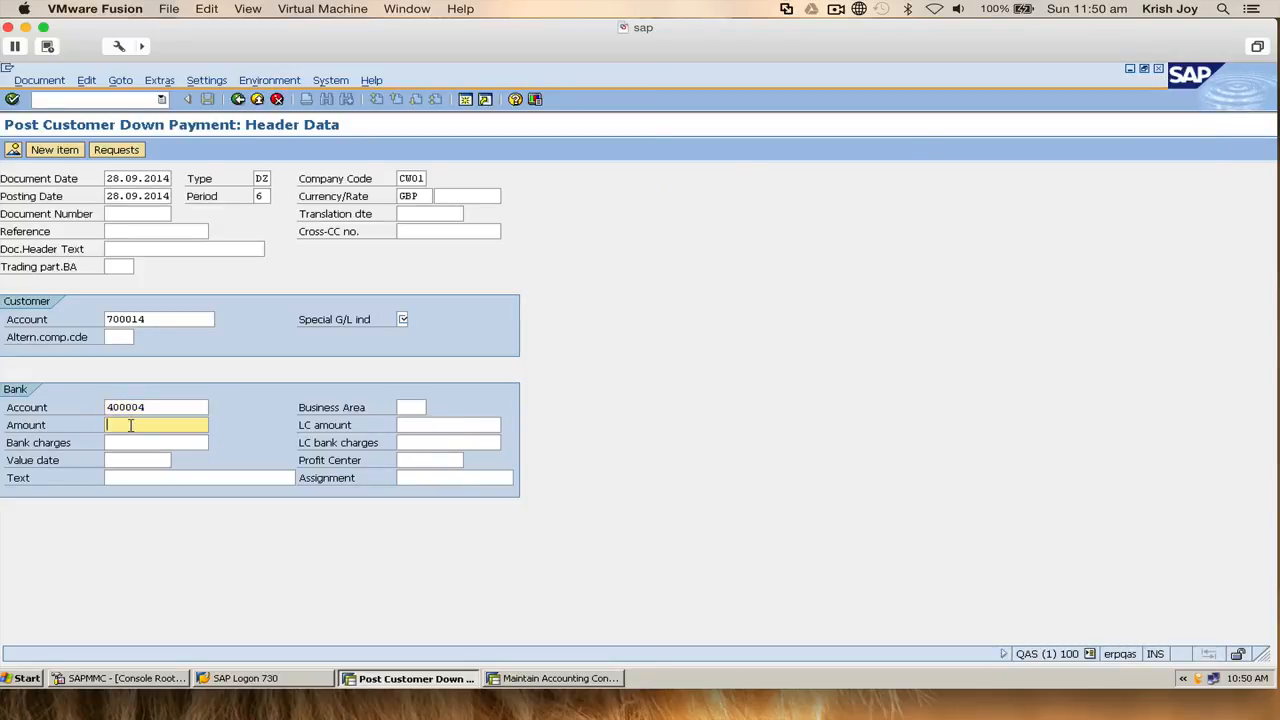
{"action": "type", "text": "1000"}
{"action": "left_click", "coordinate": [404, 319]}
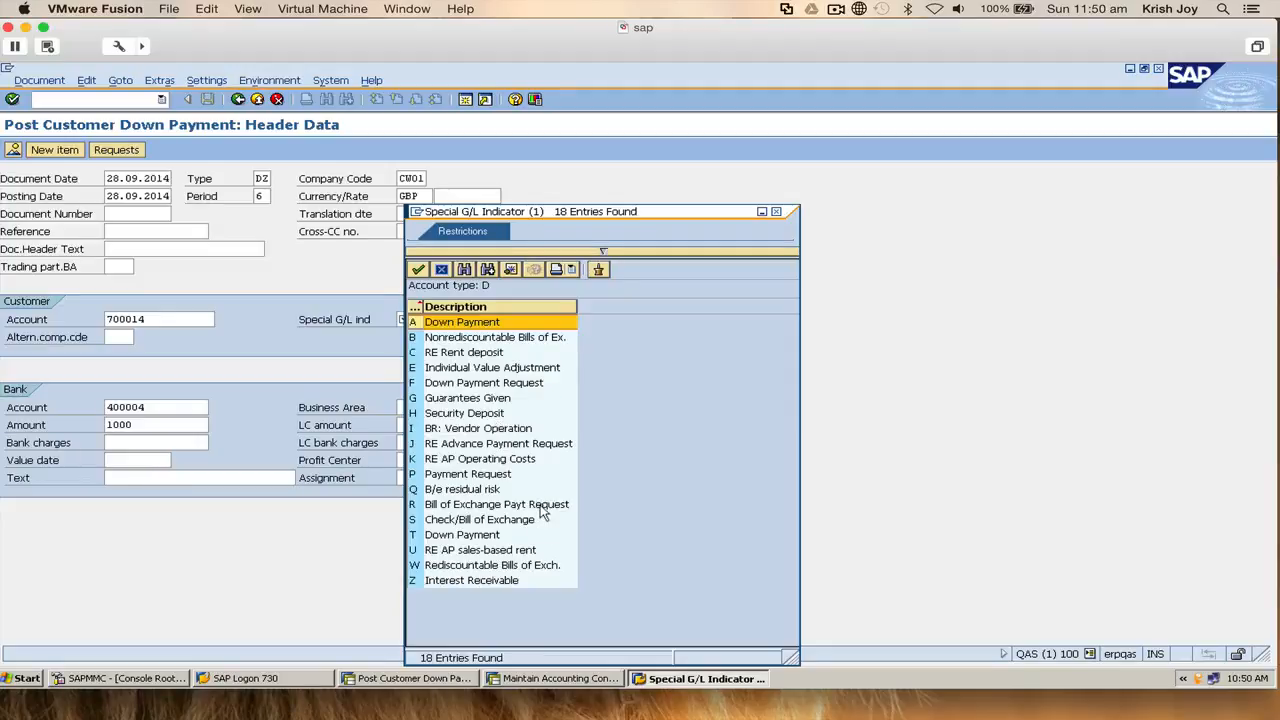
{"action": "double_click", "coordinate": [486, 323]}
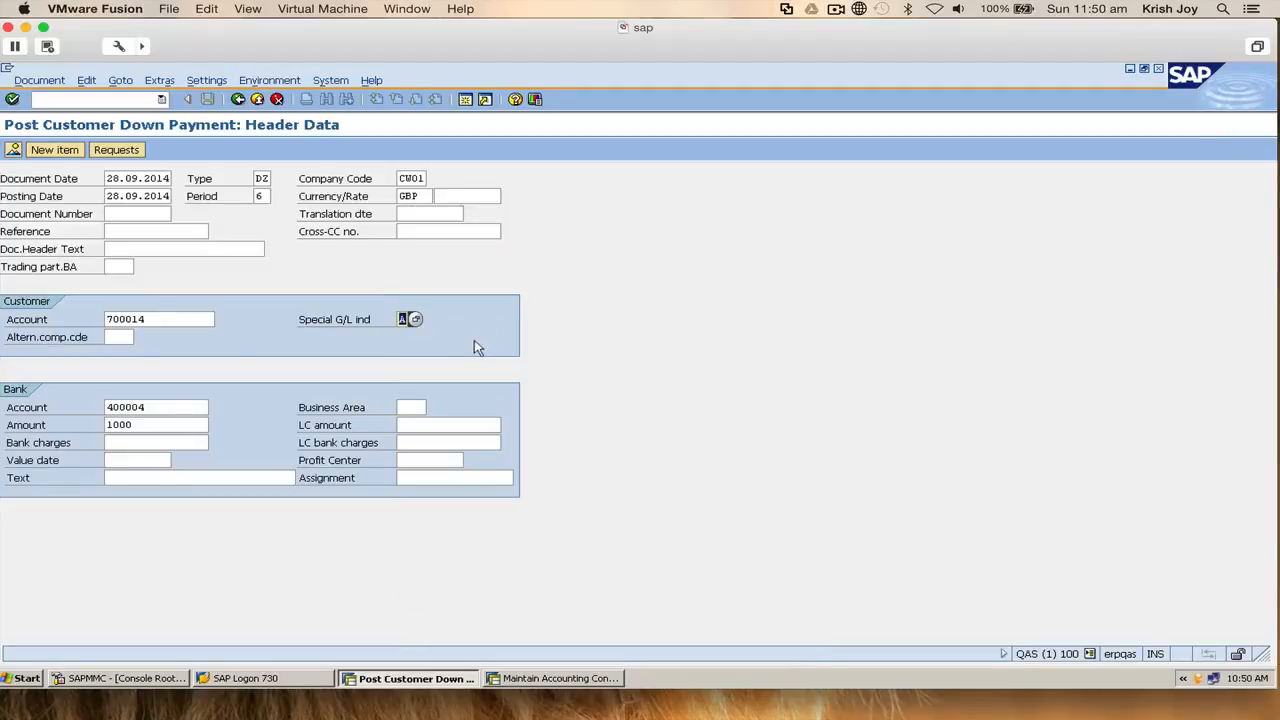
{"action": "left_click", "coordinate": [122, 337]}
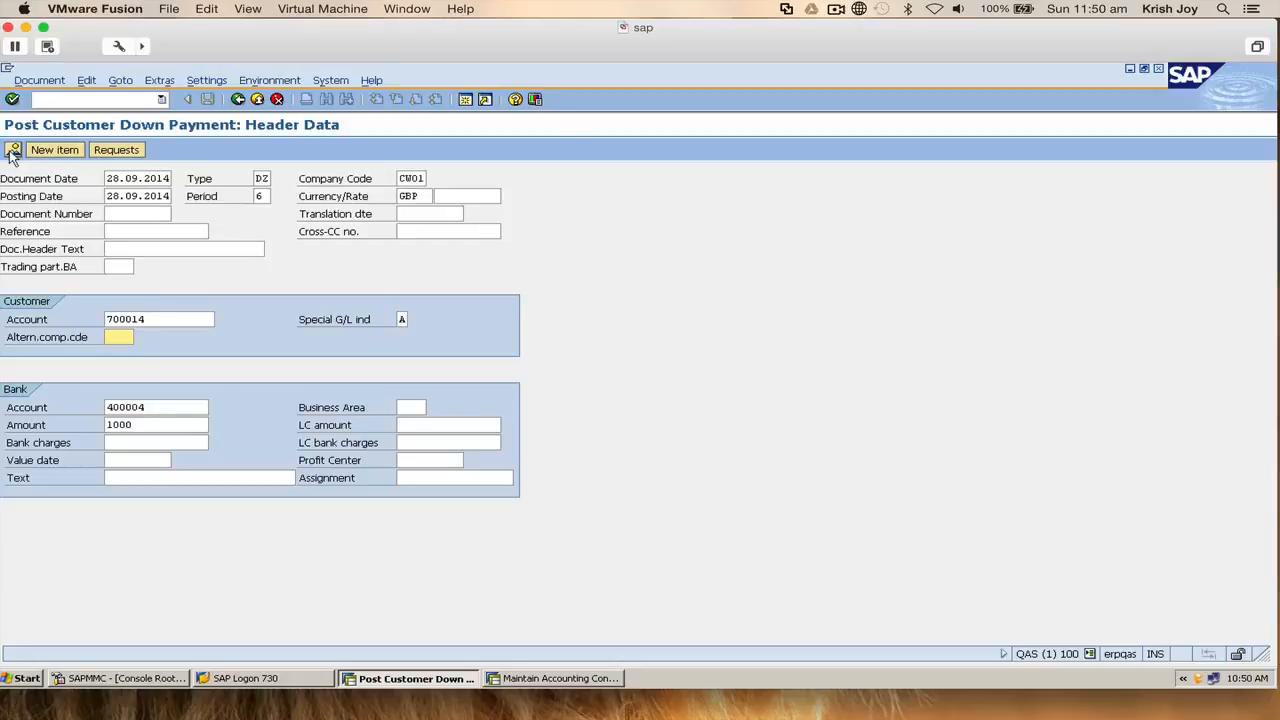
- Try to open the down payment requests, and set the bank value date to 28.09.2014
{"action": "left_click", "coordinate": [137, 157]}
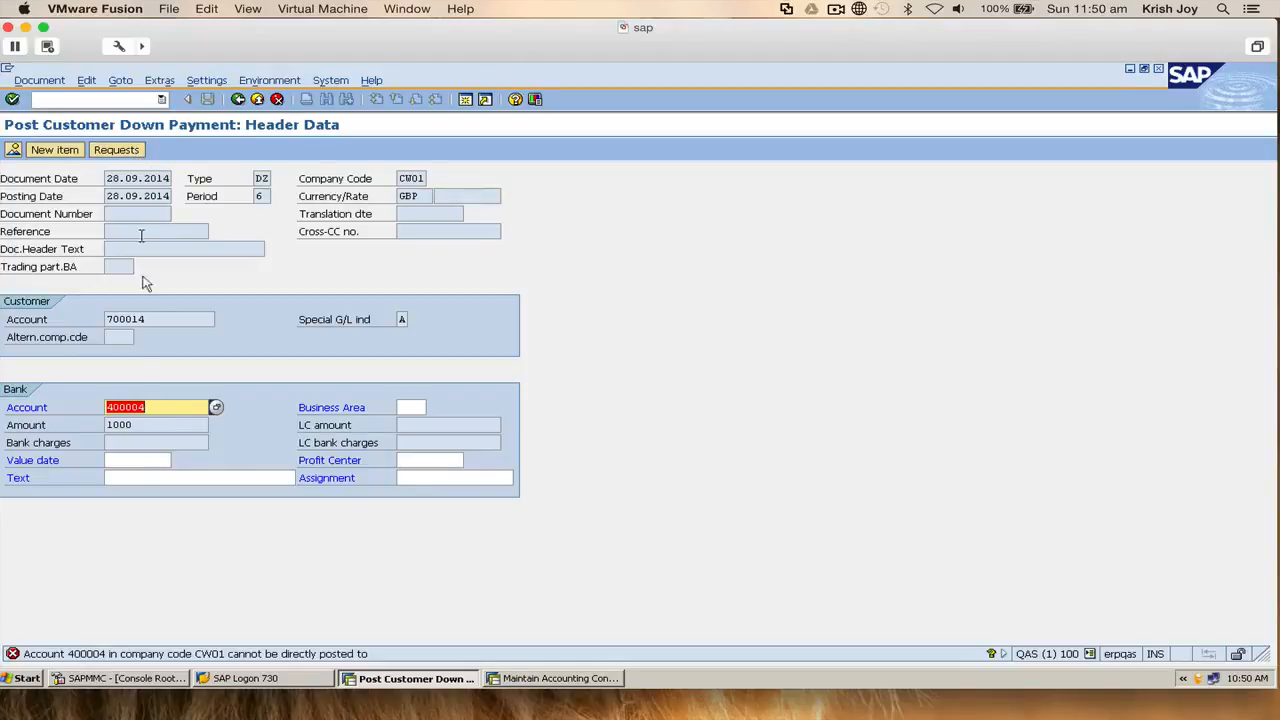
{"action": "left_click", "coordinate": [122, 461]}
{"action": "left_click", "coordinate": [178, 460]}
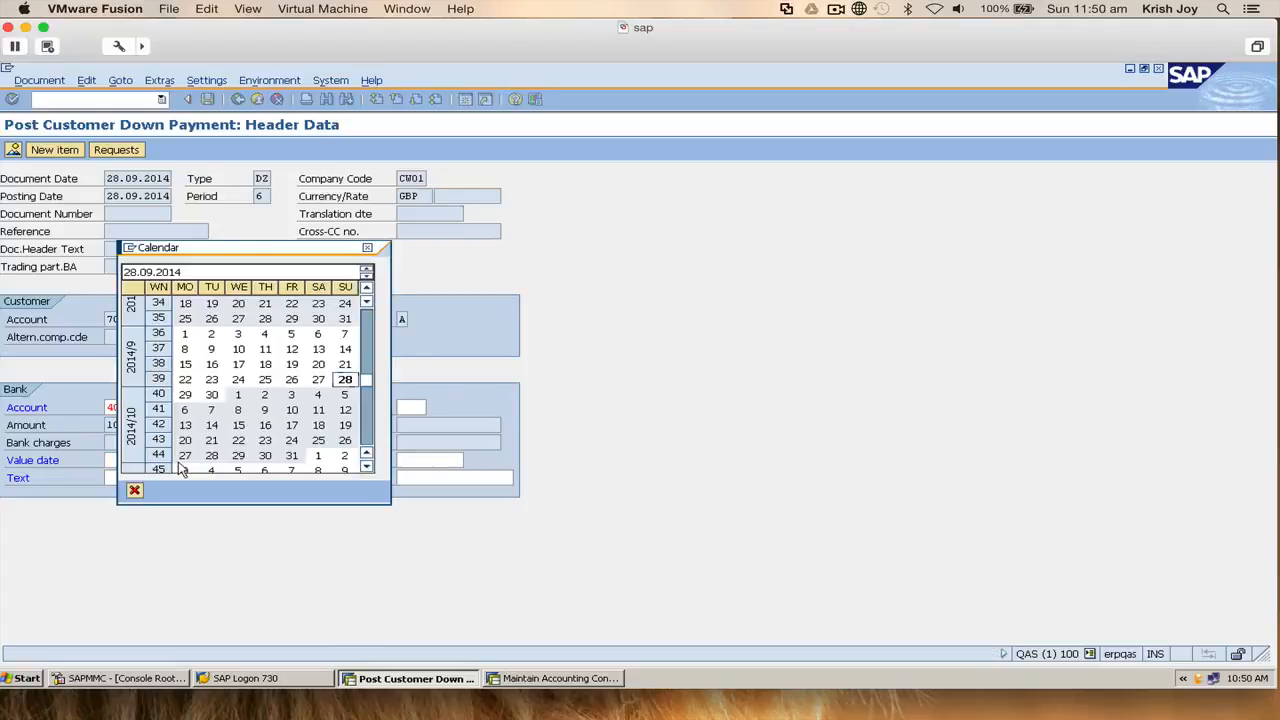
{"action": "double_click", "coordinate": [340, 383]}
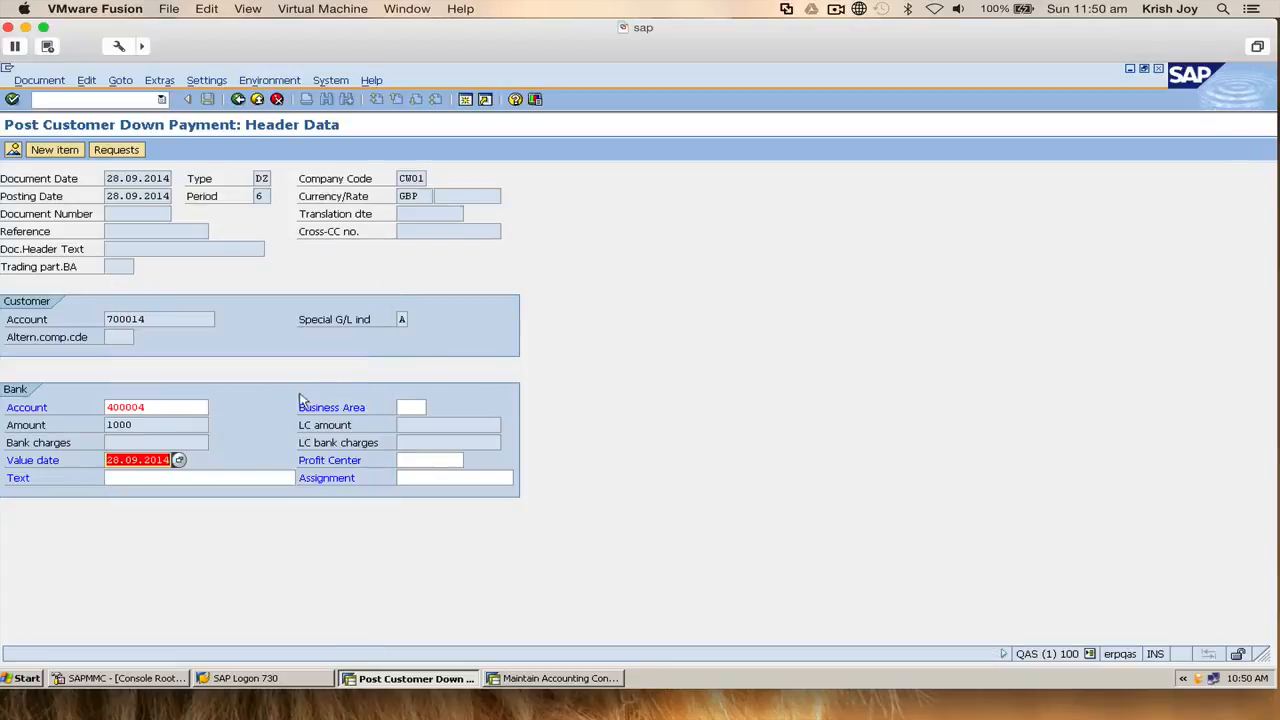
- Look up account 400004 in the G/L account search and reselect it as the bank account
{"action": "left_click", "coordinate": [167, 407]}
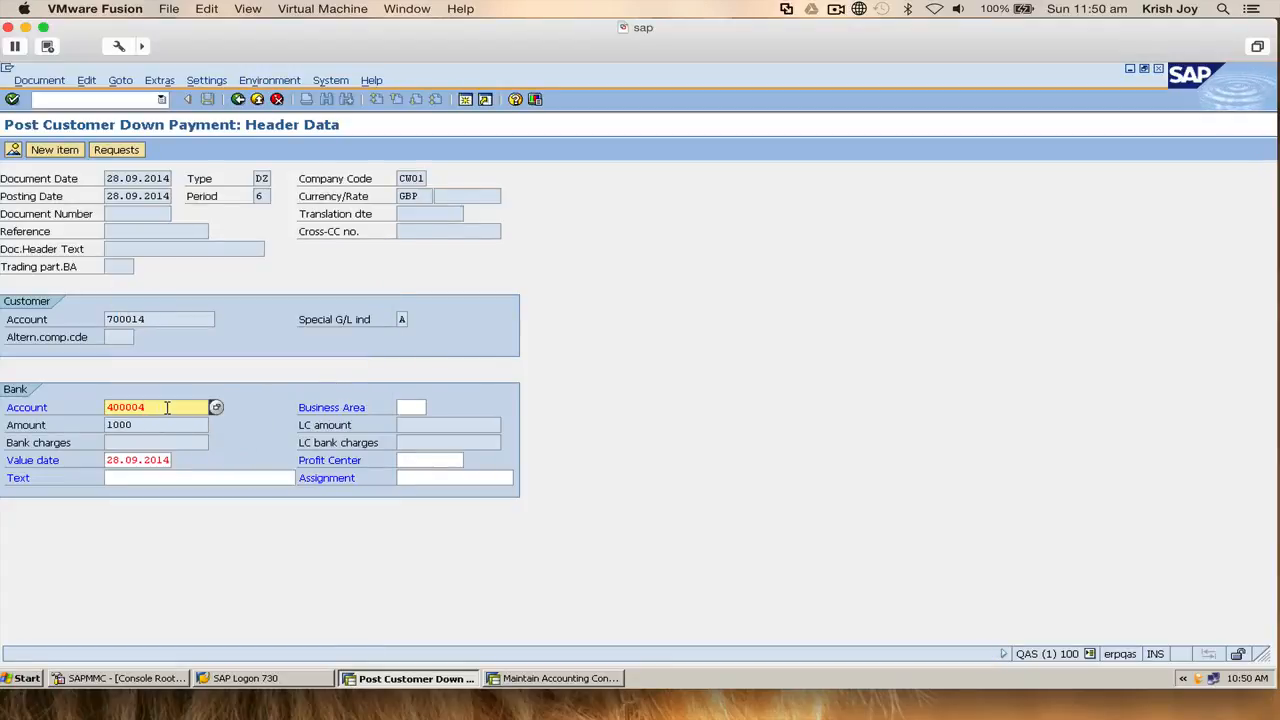
{"action": "left_click", "coordinate": [216, 408]}
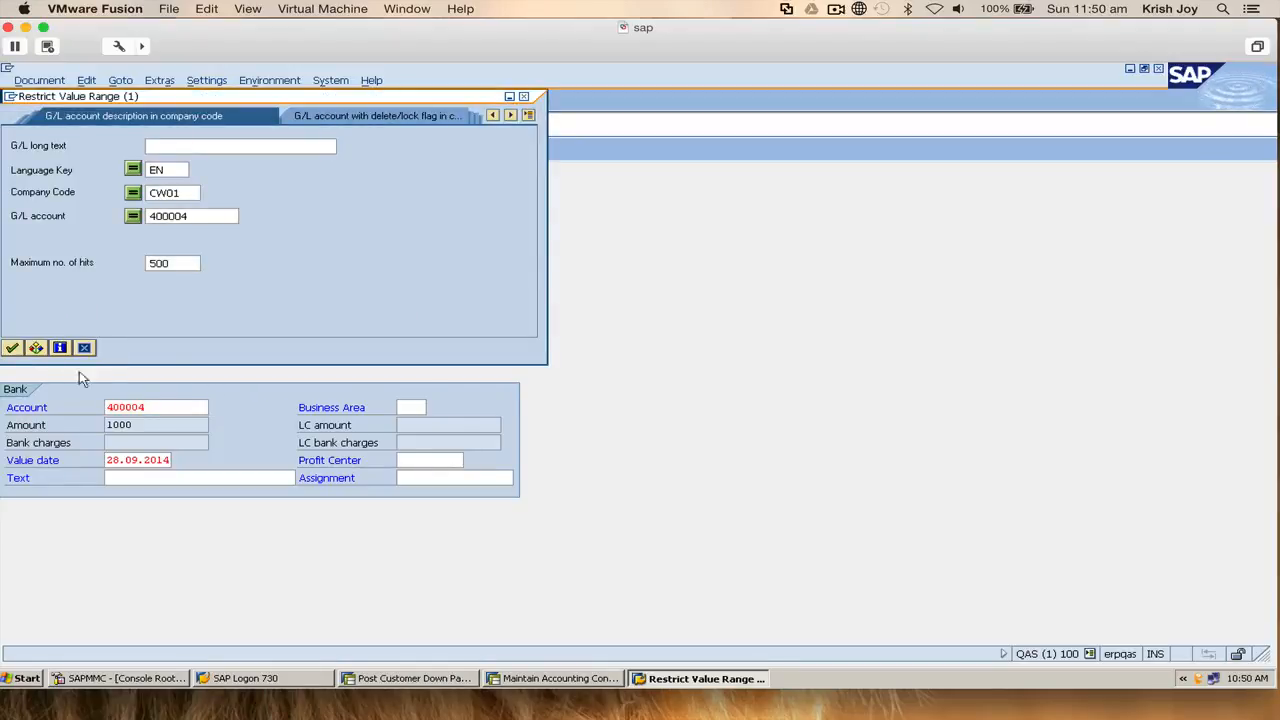
{"action": "left_click", "coordinate": [12, 348]}
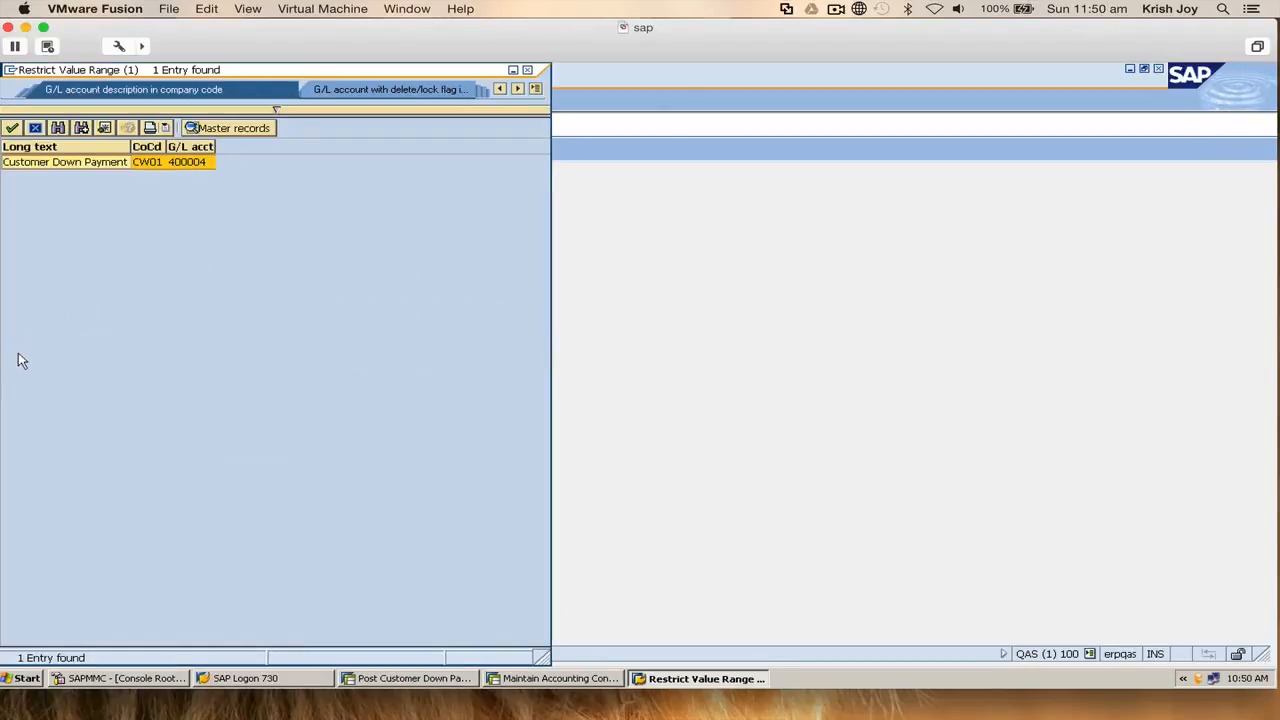
{"action": "left_click", "coordinate": [107, 163]}
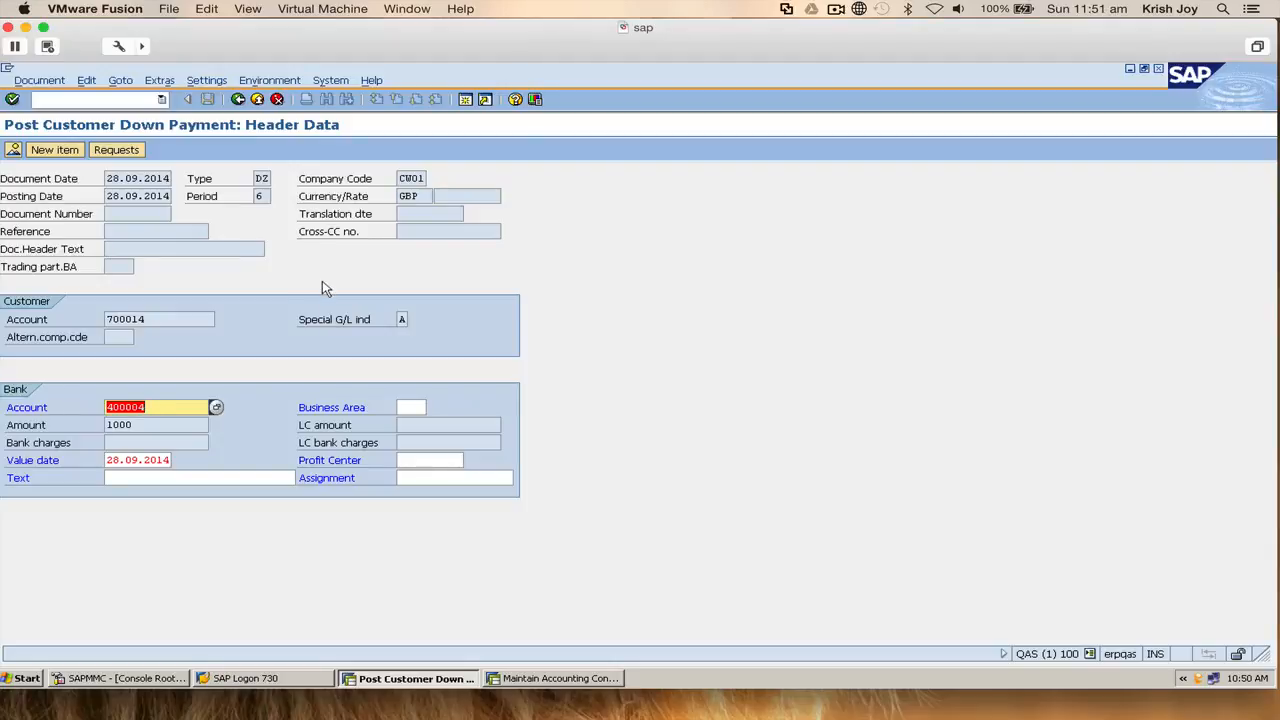
{"action": "left_click", "coordinate": [216, 407]}
{"action": "key", "text": "Return"}
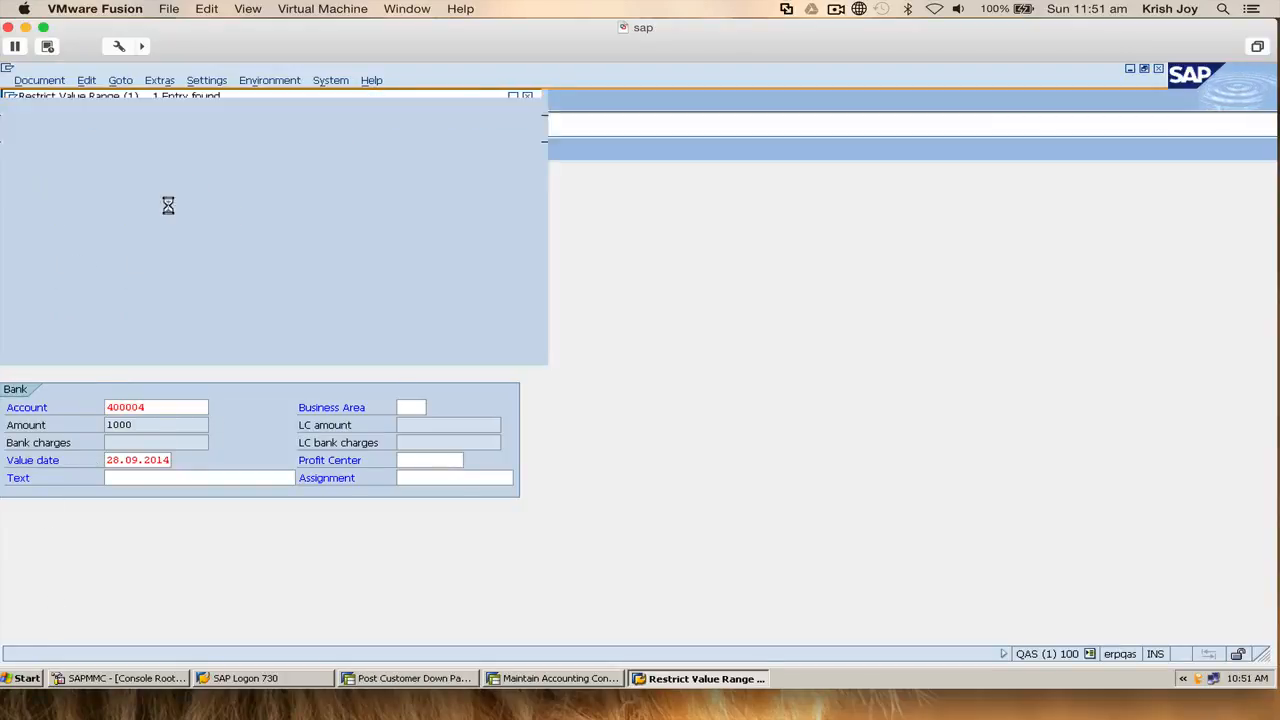
{"action": "left_click", "coordinate": [528, 71]}
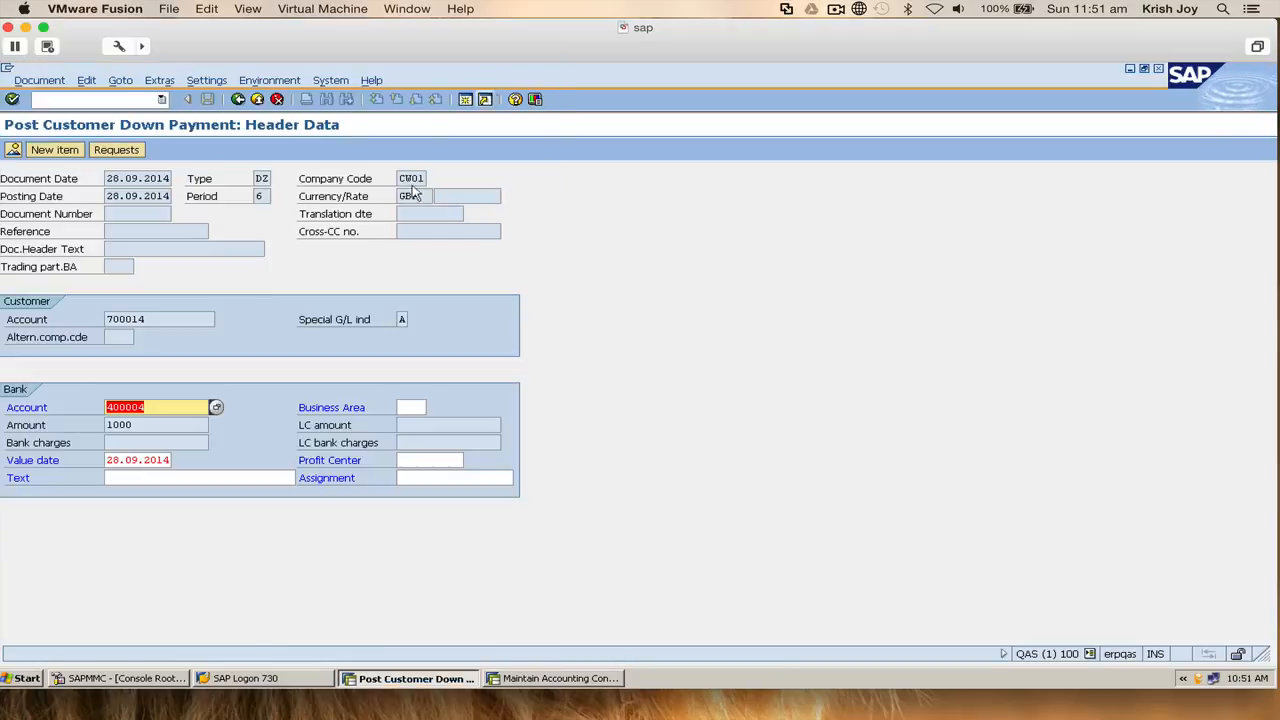
- Clear the G/L account filter, list all CW01 accounts and choose Cash account 300000 as the bank account
{"action": "left_click", "coordinate": [216, 411]}
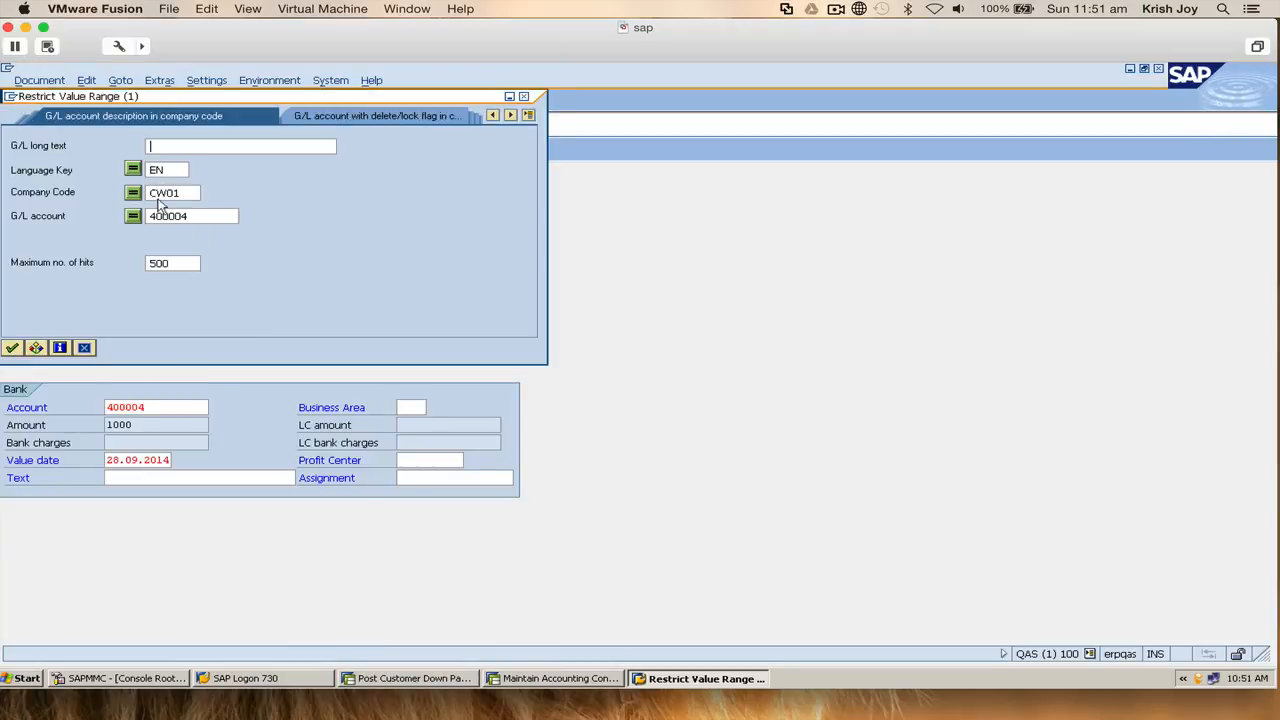
{"action": "double_click", "coordinate": [200, 215]}
{"action": "key", "text": "Delete"}
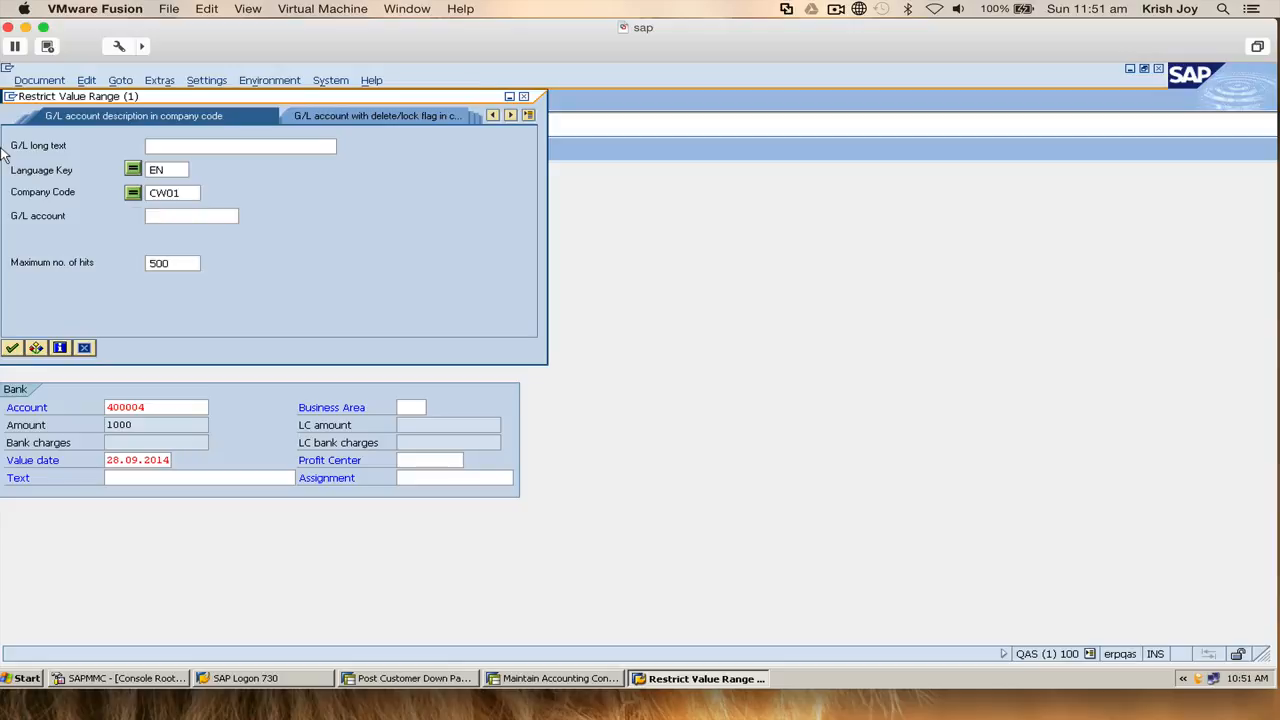
{"action": "key", "text": "Return"}
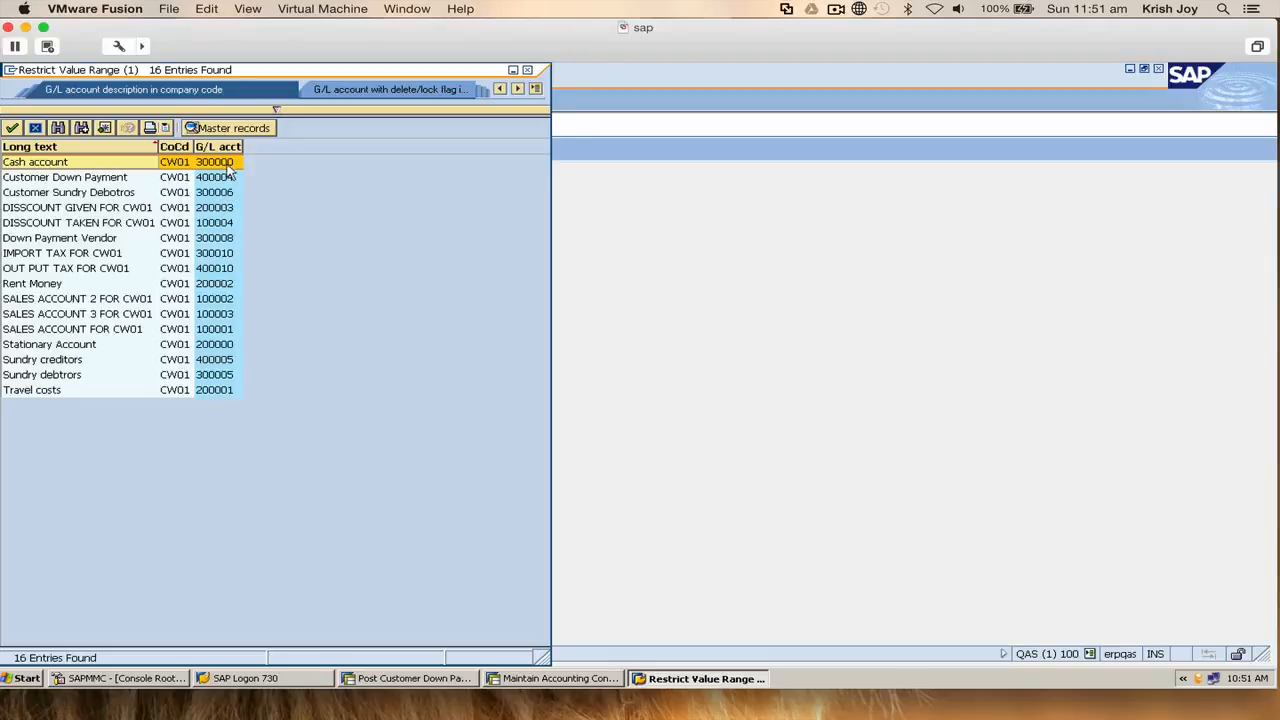
{"action": "double_click", "coordinate": [136, 165]}
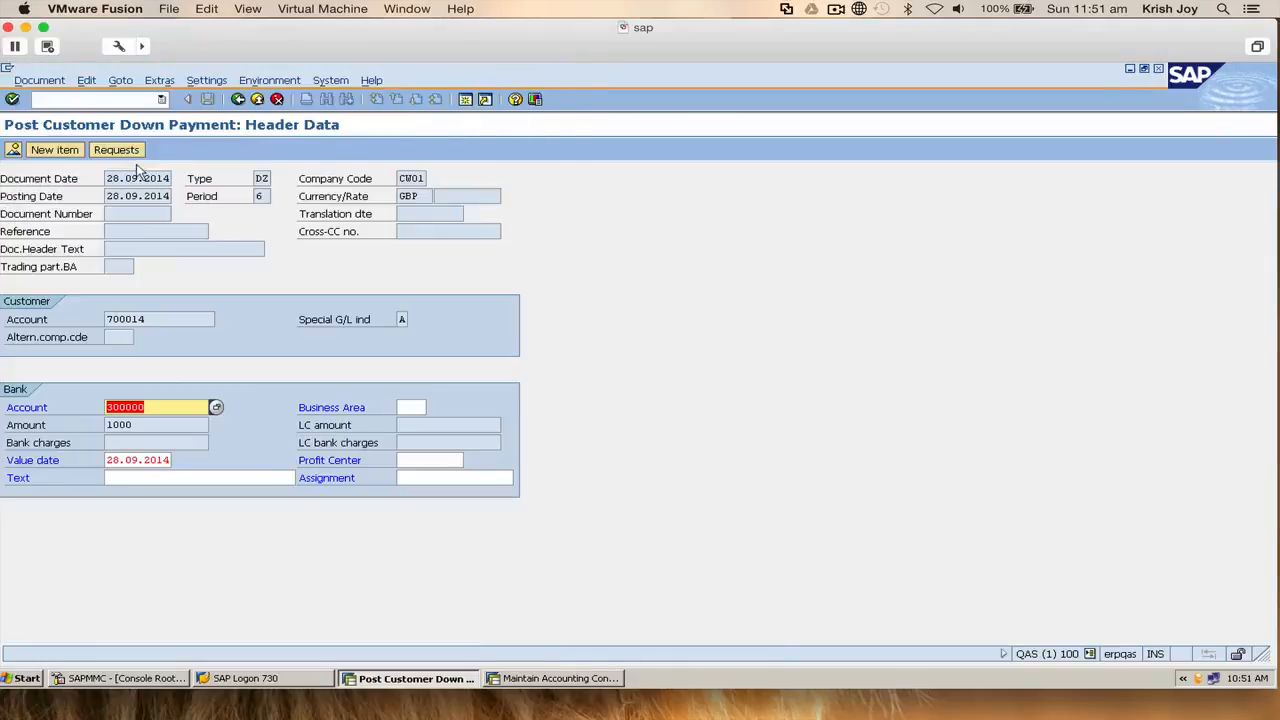
- Enter "test" as the bank item text and try to open the down payment requests
{"action": "left_click", "coordinate": [146, 478]}
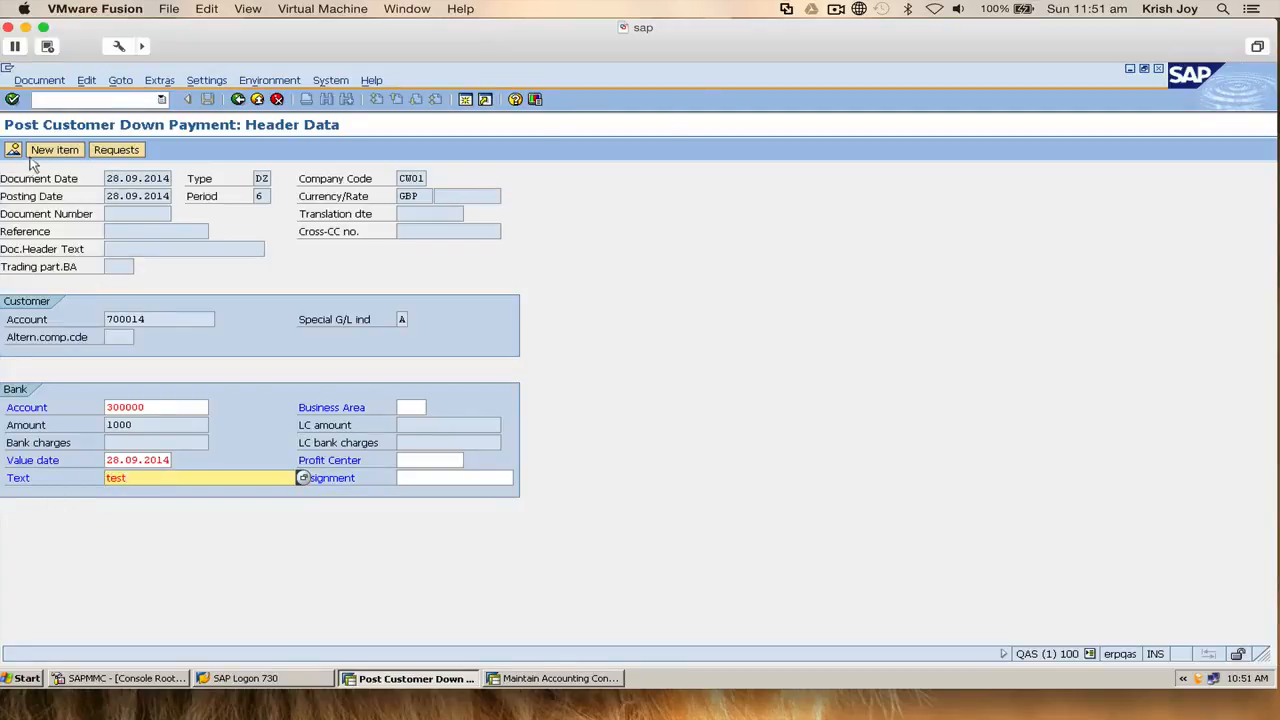
{"action": "left_click", "coordinate": [100, 158]}
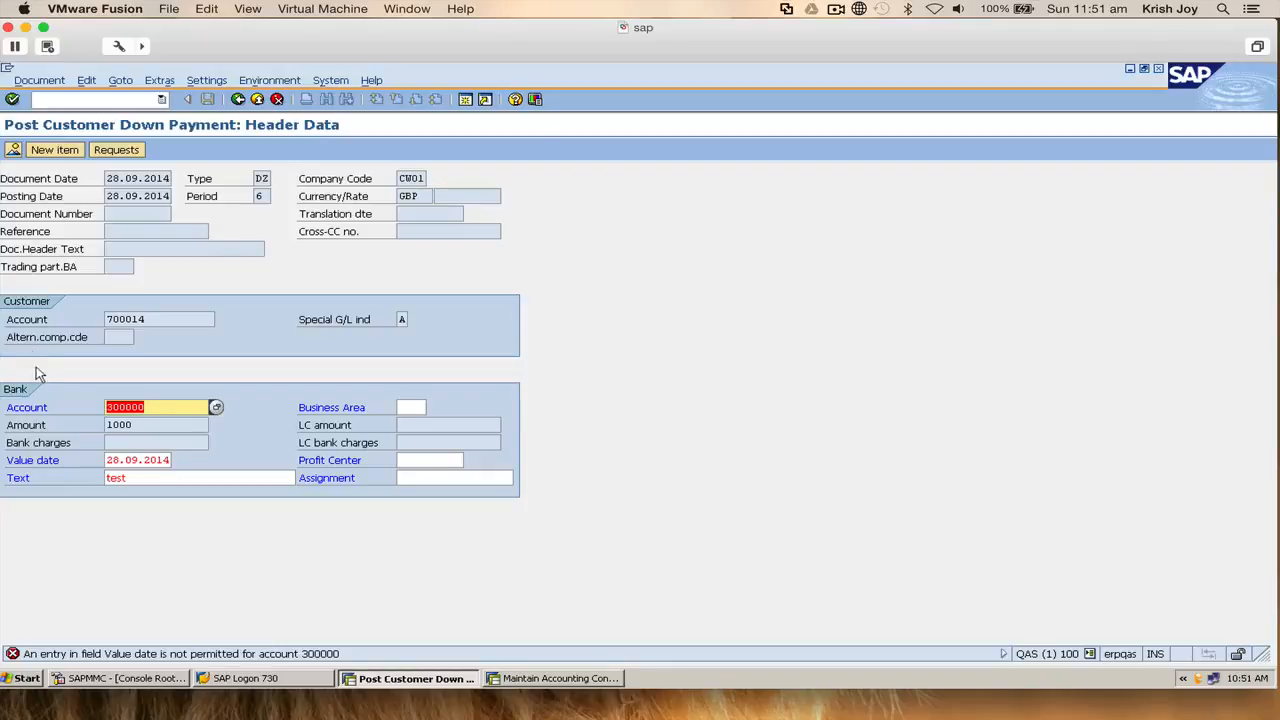
{"action": "key", "text": "Return"}
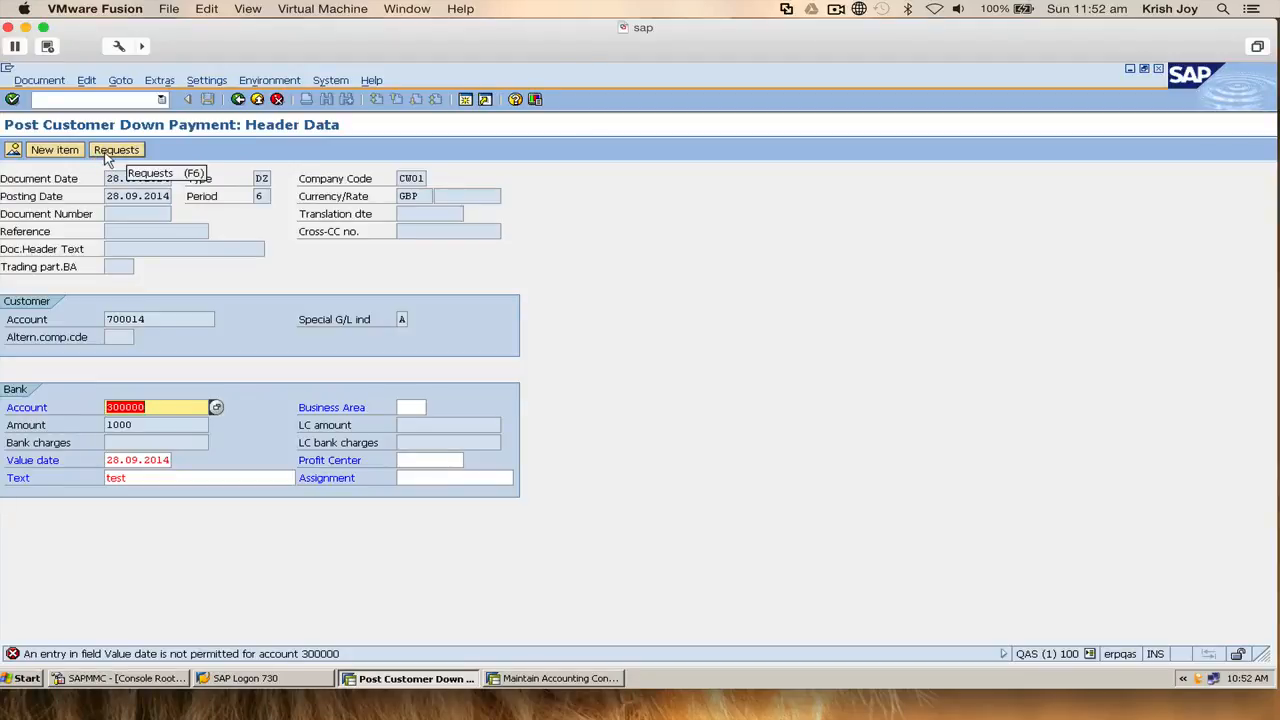
- Clear the value date from the bank item and return to its account entry
{"action": "left_click", "coordinate": [163, 459]}
{"action": "key", "text": "BackSpace"}
{"action": "key", "text": "BackSpace"}
{"action": "key", "text": "BackSpace"}
{"action": "key", "text": "BackSpace"}
{"action": "key", "text": "BackSpace"}
{"action": "key", "text": "BackSpace"}
{"action": "key", "text": "BackSpace"}
{"action": "key", "text": "BackSpace"}
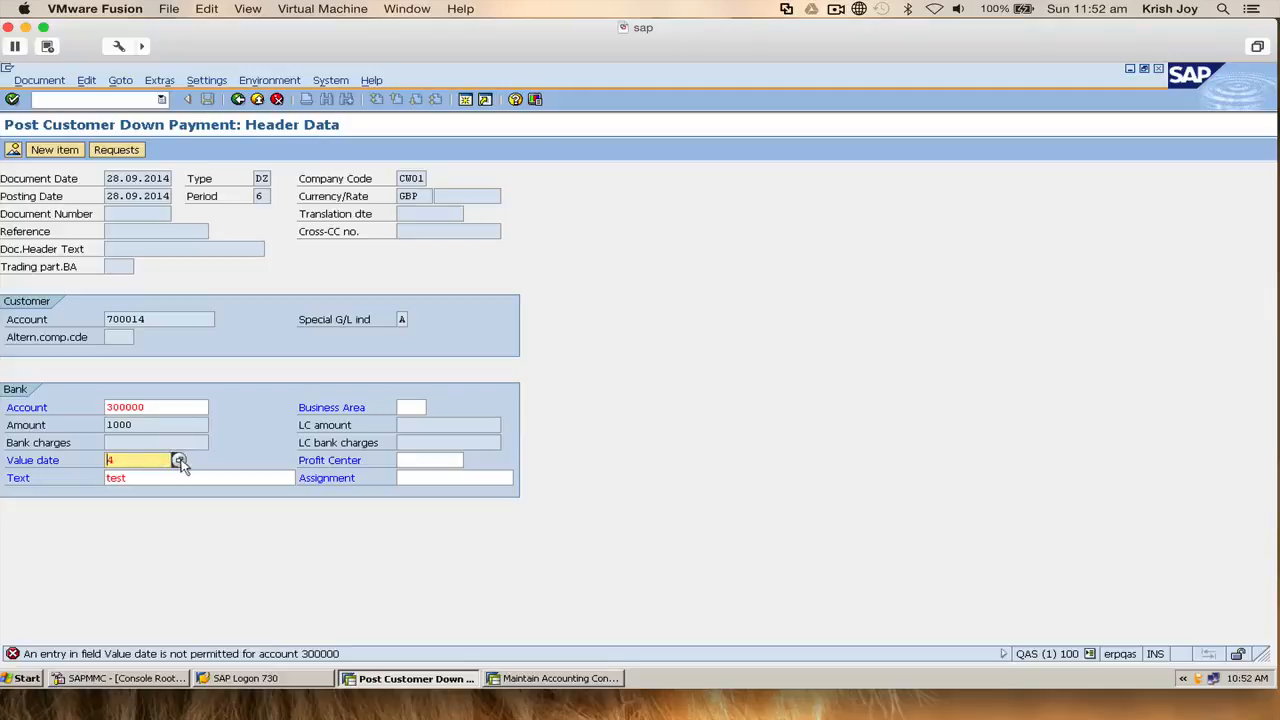
{"action": "key", "text": "BackSpace"}
{"action": "left_click", "coordinate": [176, 407]}
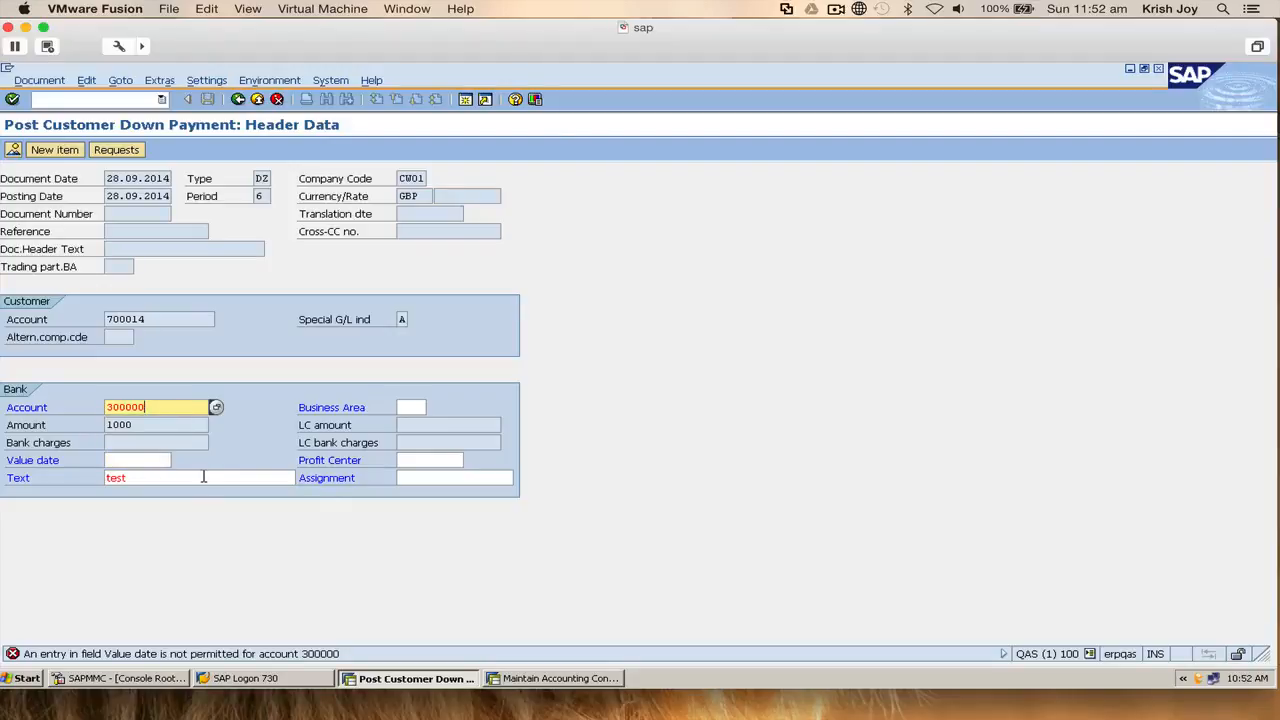
- Try to process the customer's down payment requests with bank account 300000, and exit the posting without saving
{"action": "key", "text": "Return"}
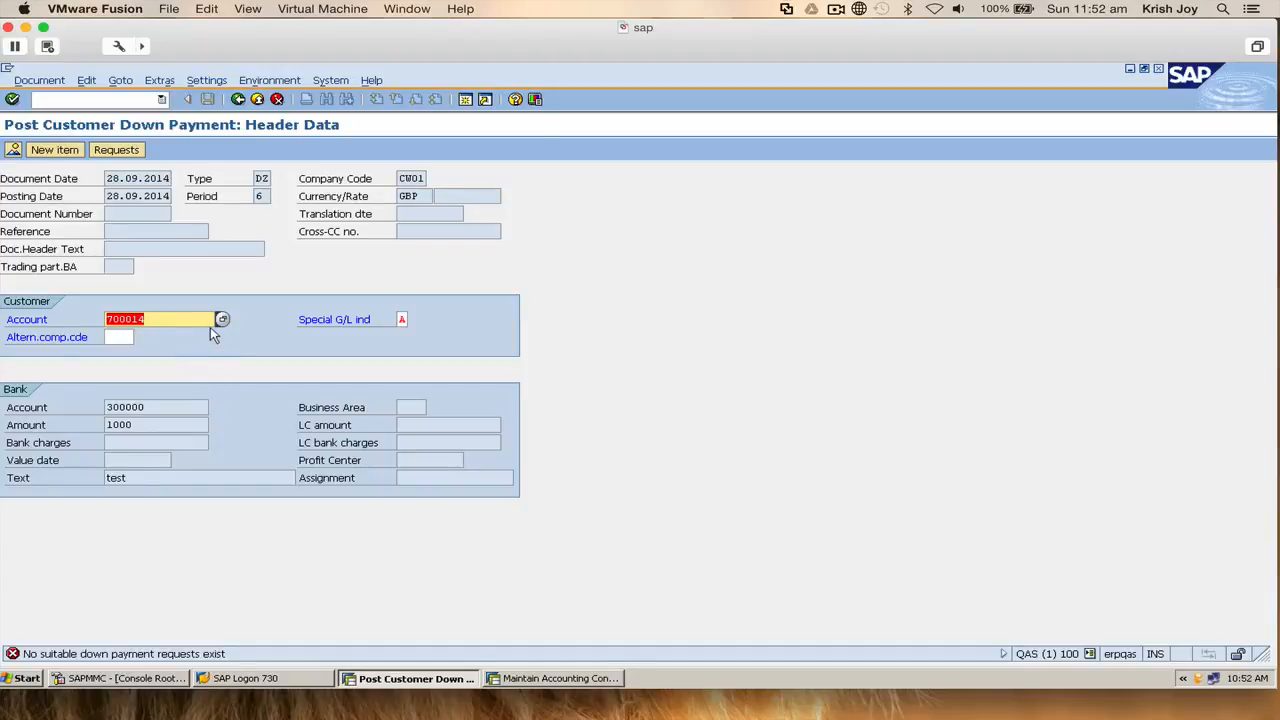
{"action": "left_click", "coordinate": [117, 337]}
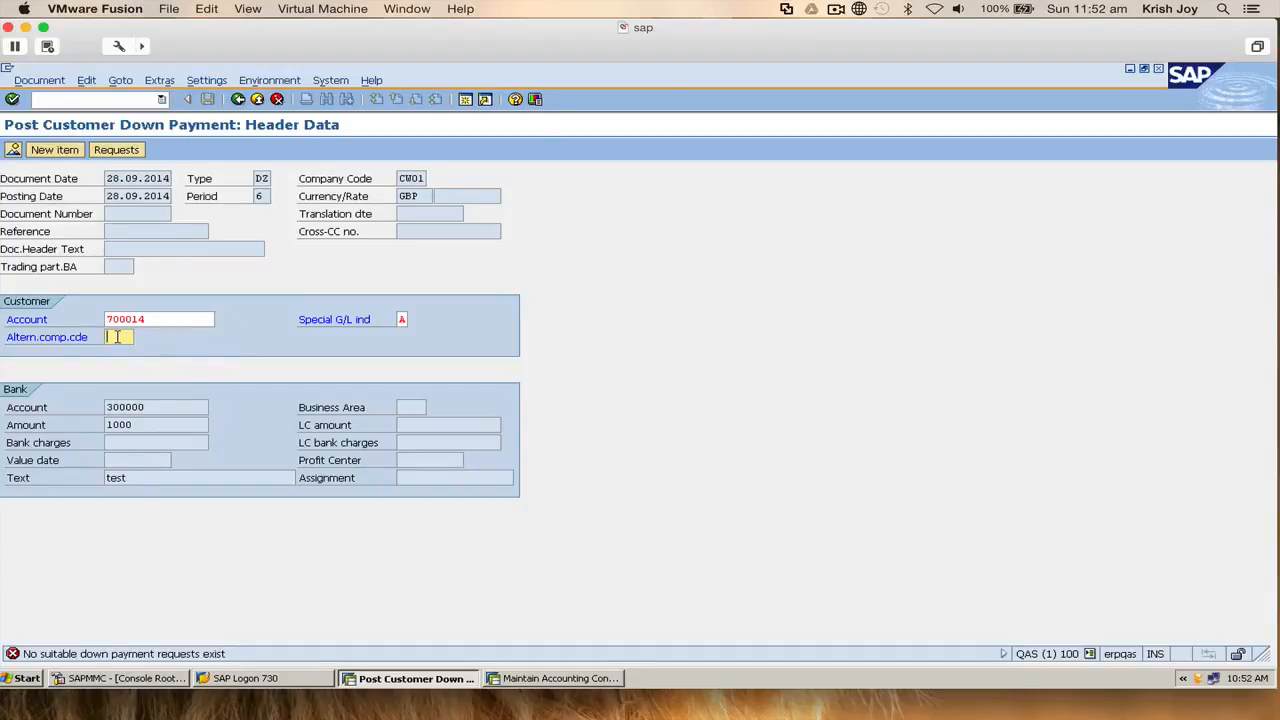
{"action": "left_click", "coordinate": [181, 319]}
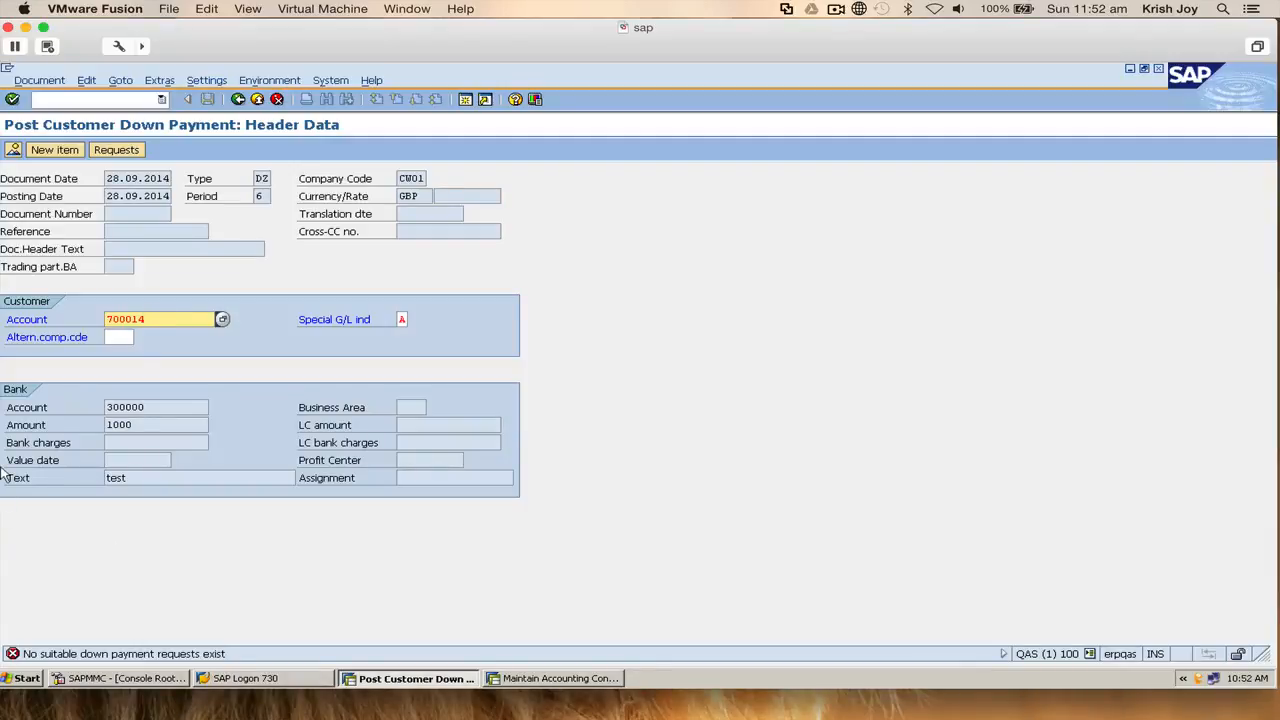
{"action": "key", "text": "Return"}
{"action": "left_click", "coordinate": [181, 321]}
{"action": "left_click", "coordinate": [120, 338]}
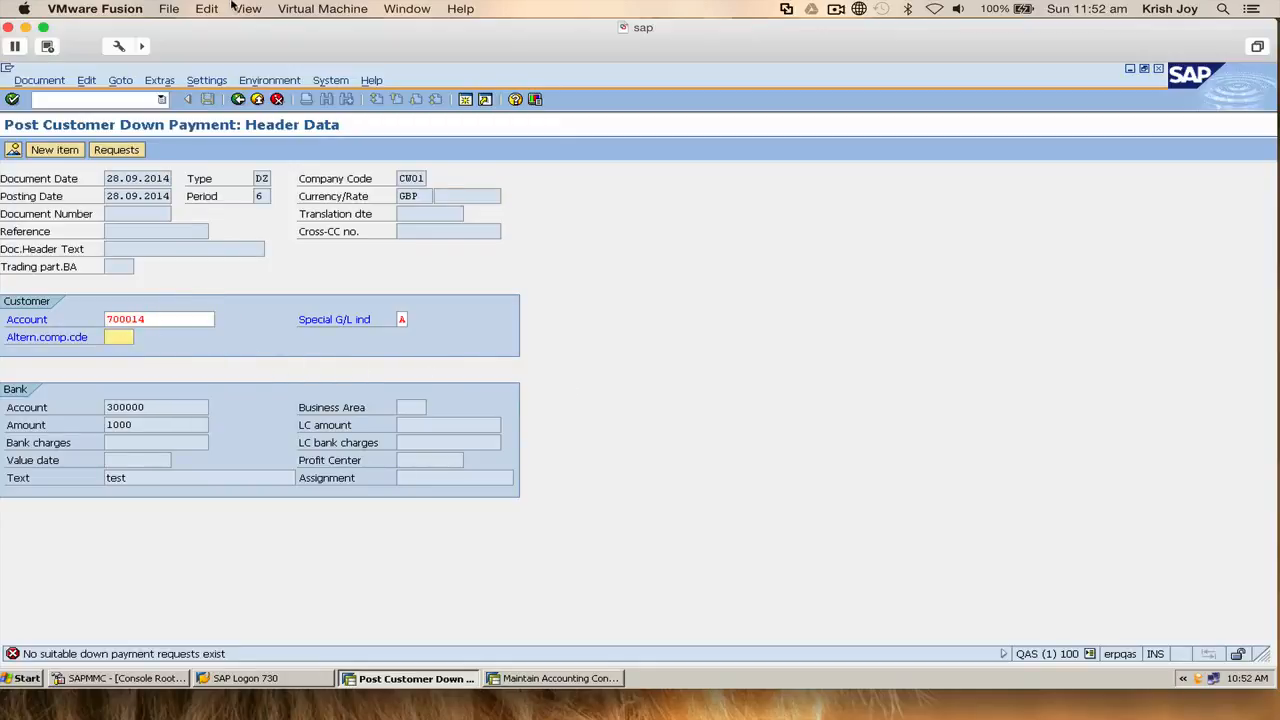
{"action": "left_click", "coordinate": [257, 100]}
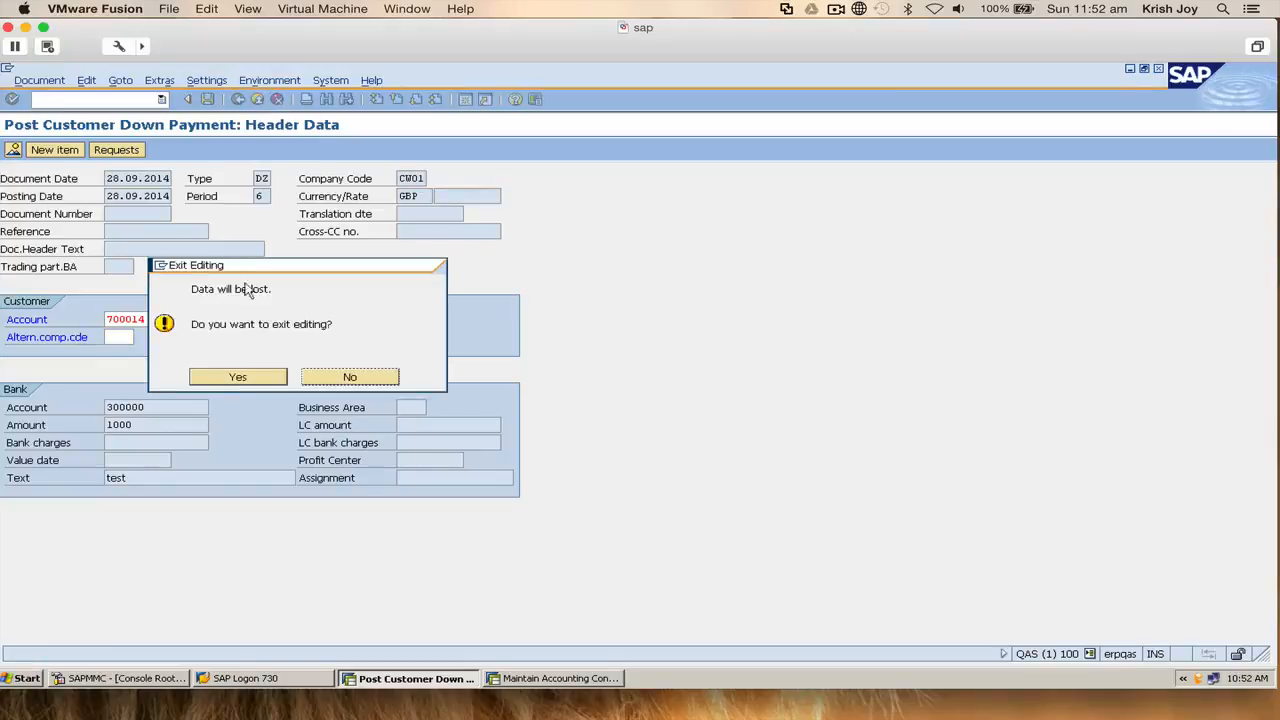
{"action": "left_click", "coordinate": [238, 377]}
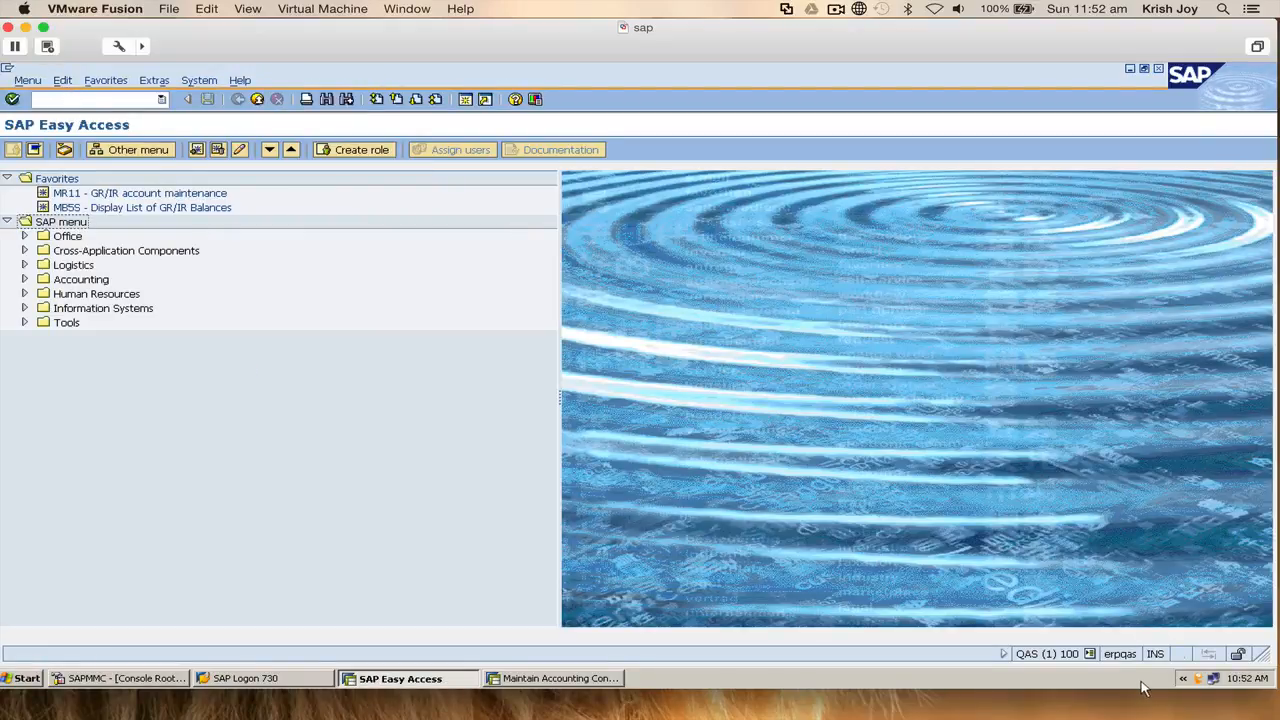
- Open transaction OBXR and display the account assignment for special G/L indicator A, Down Payment, in chart of accounts CW01
{"action": "left_click", "coordinate": [161, 99]}
{"action": "left_click", "coordinate": [104, 127]}
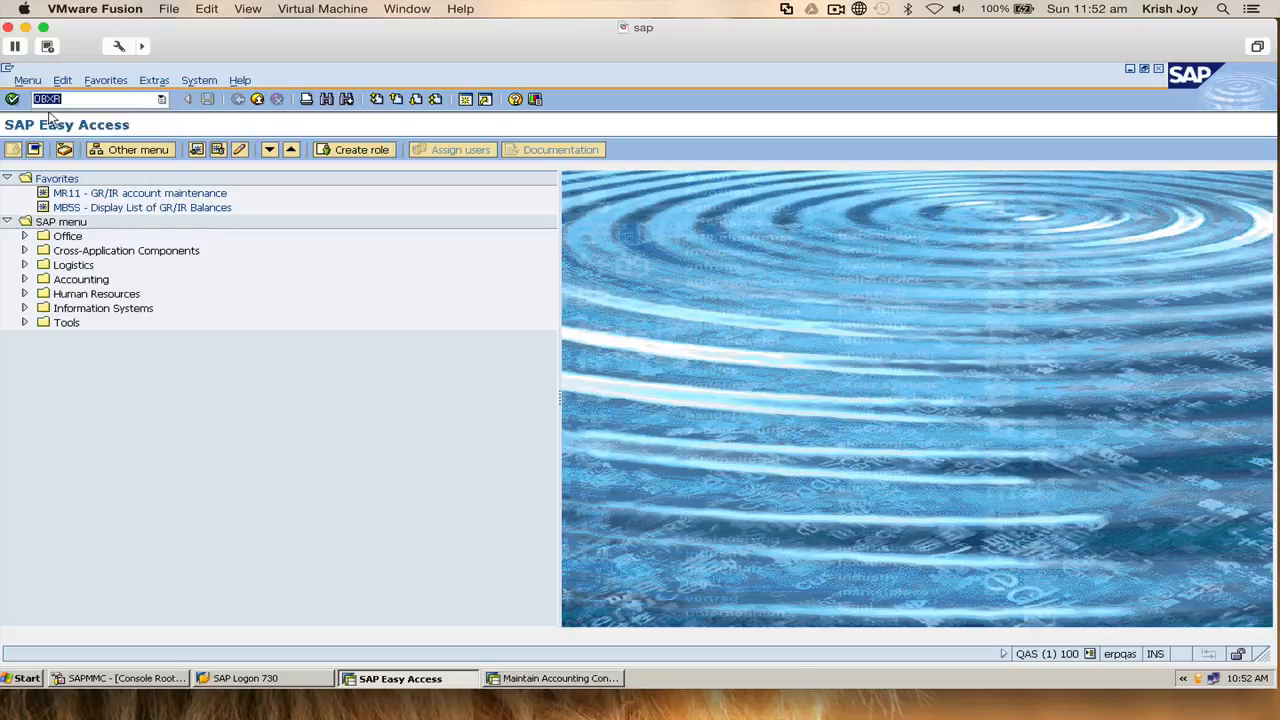
{"action": "left_click", "coordinate": [12, 99]}
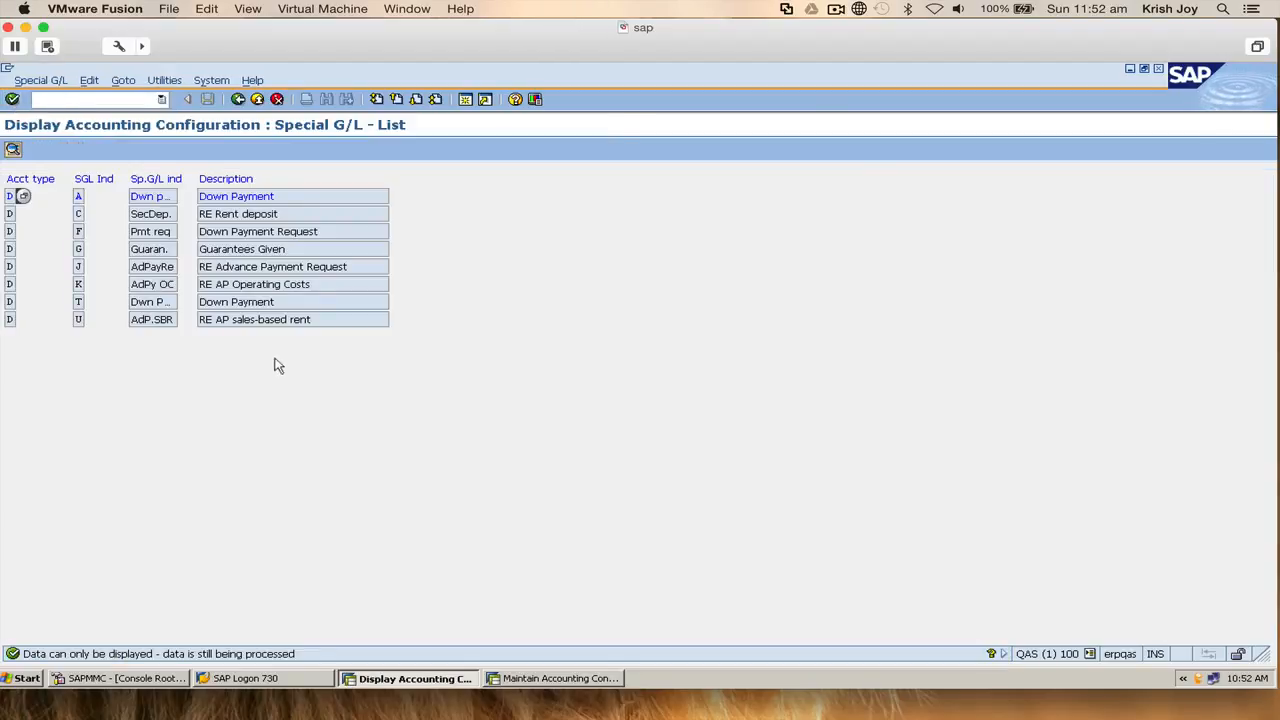
{"action": "double_click", "coordinate": [167, 200]}
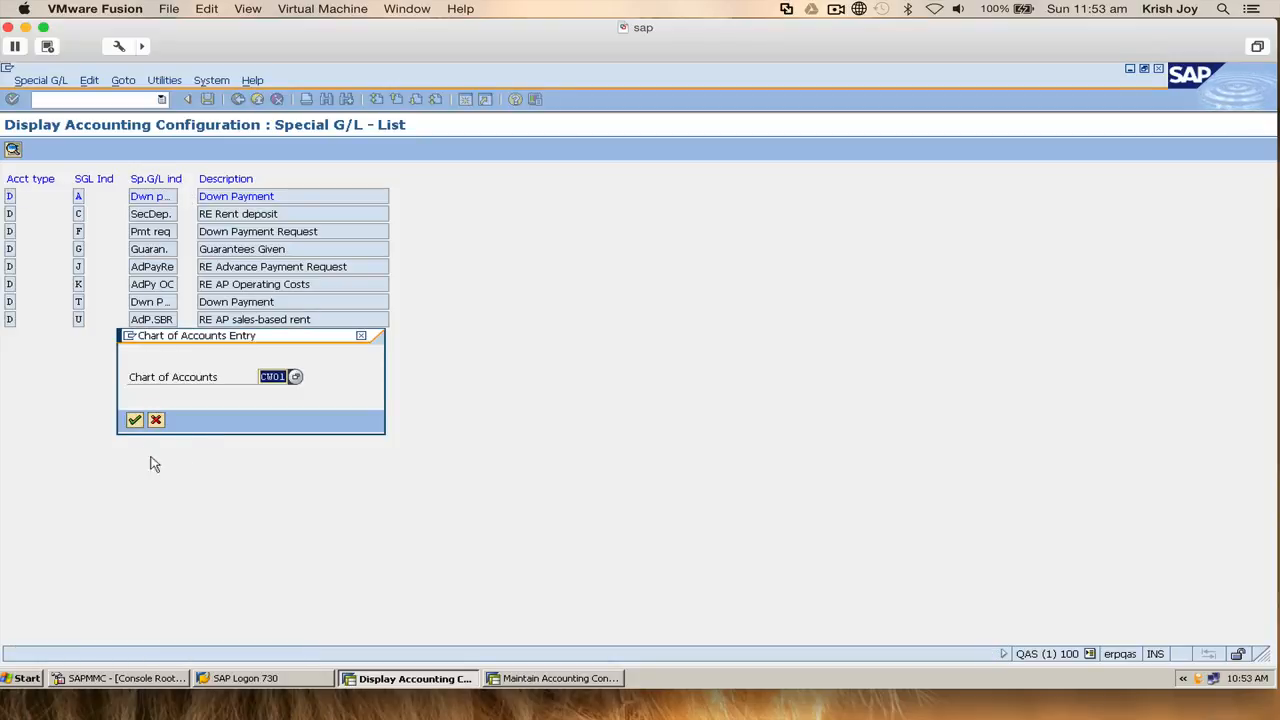
{"action": "left_click", "coordinate": [135, 420]}
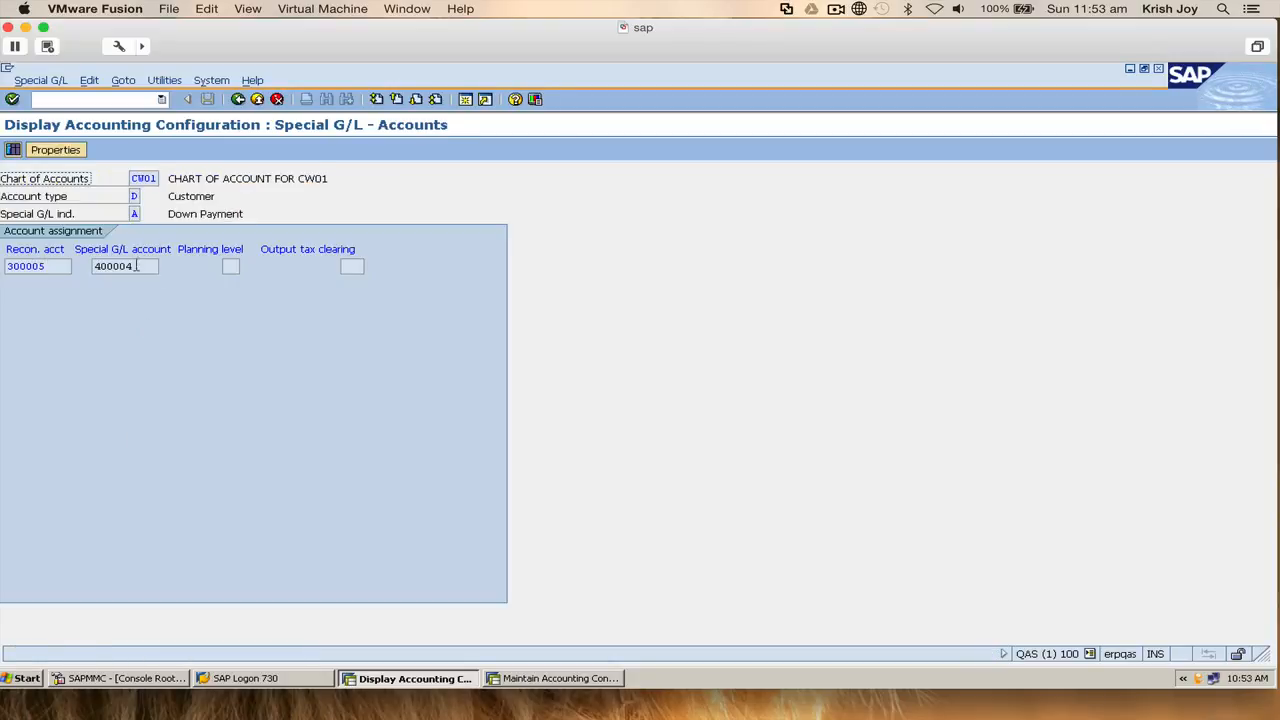
- List the CW01 G/L accounts available for the reconciliation account field and close the list without choosing one
{"action": "left_click", "coordinate": [23, 266]}
{"action": "left_click", "coordinate": [7, 265]}
{"action": "left_click", "coordinate": [79, 266]}
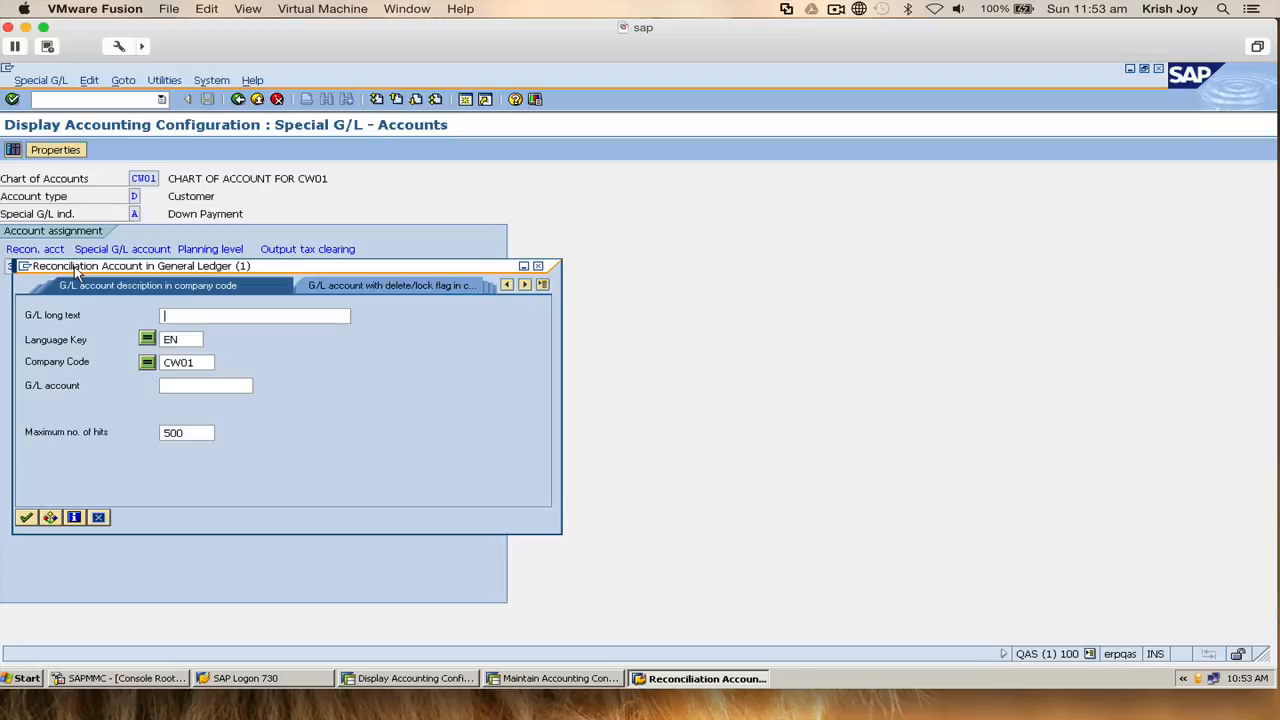
{"action": "left_click", "coordinate": [32, 515]}
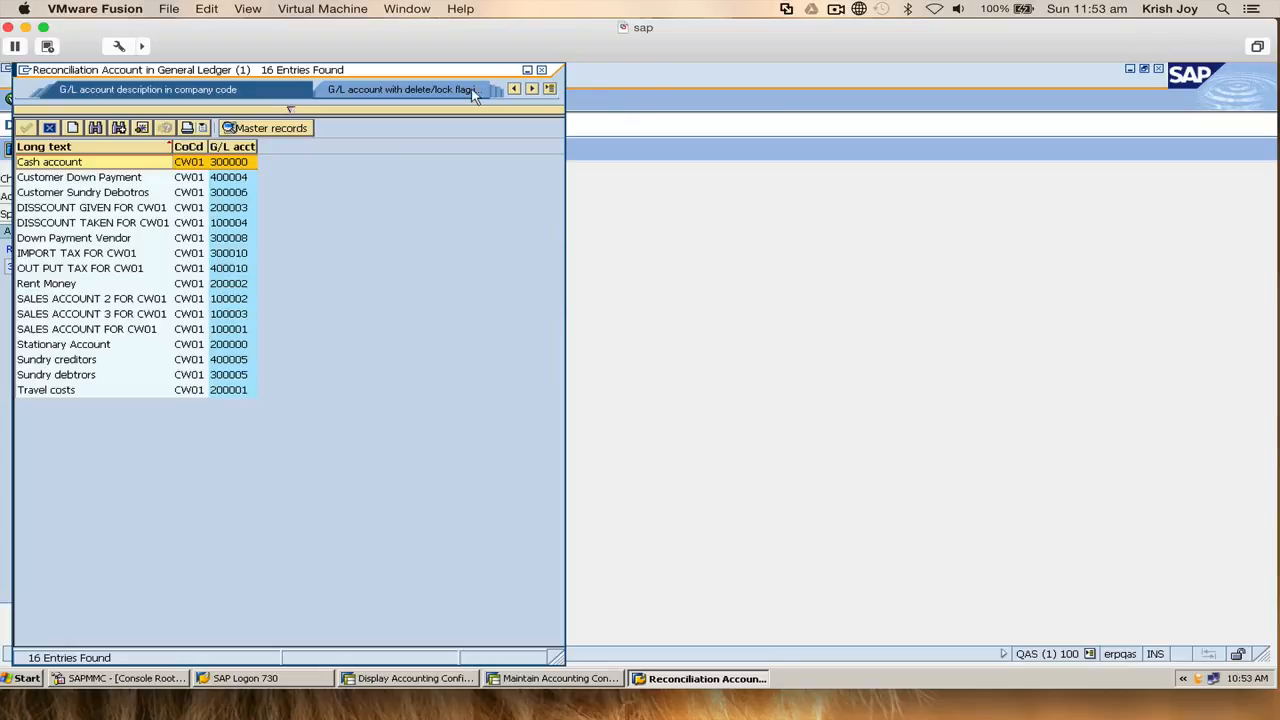
{"action": "left_click", "coordinate": [541, 70]}
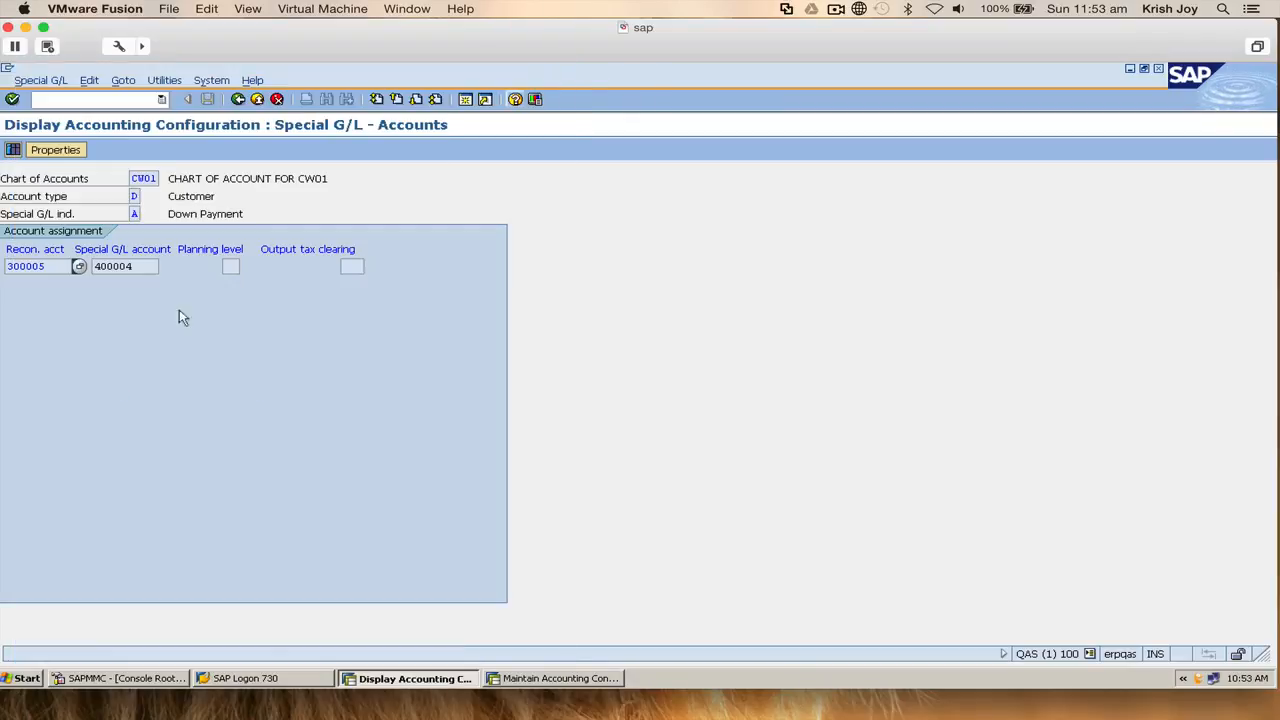
- Look up Customer Down Payment account 400004 in the CW01 account list for the special G/L account field
{"action": "left_click", "coordinate": [144, 268]}
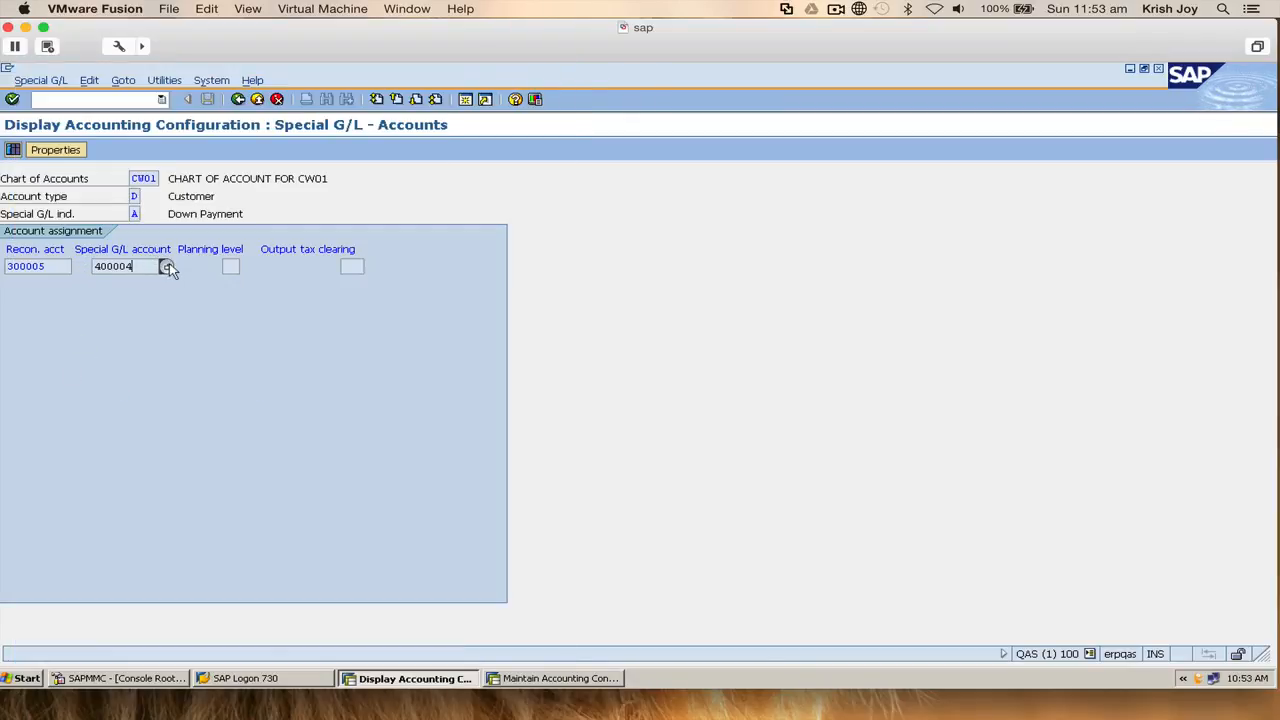
{"action": "left_click", "coordinate": [166, 266]}
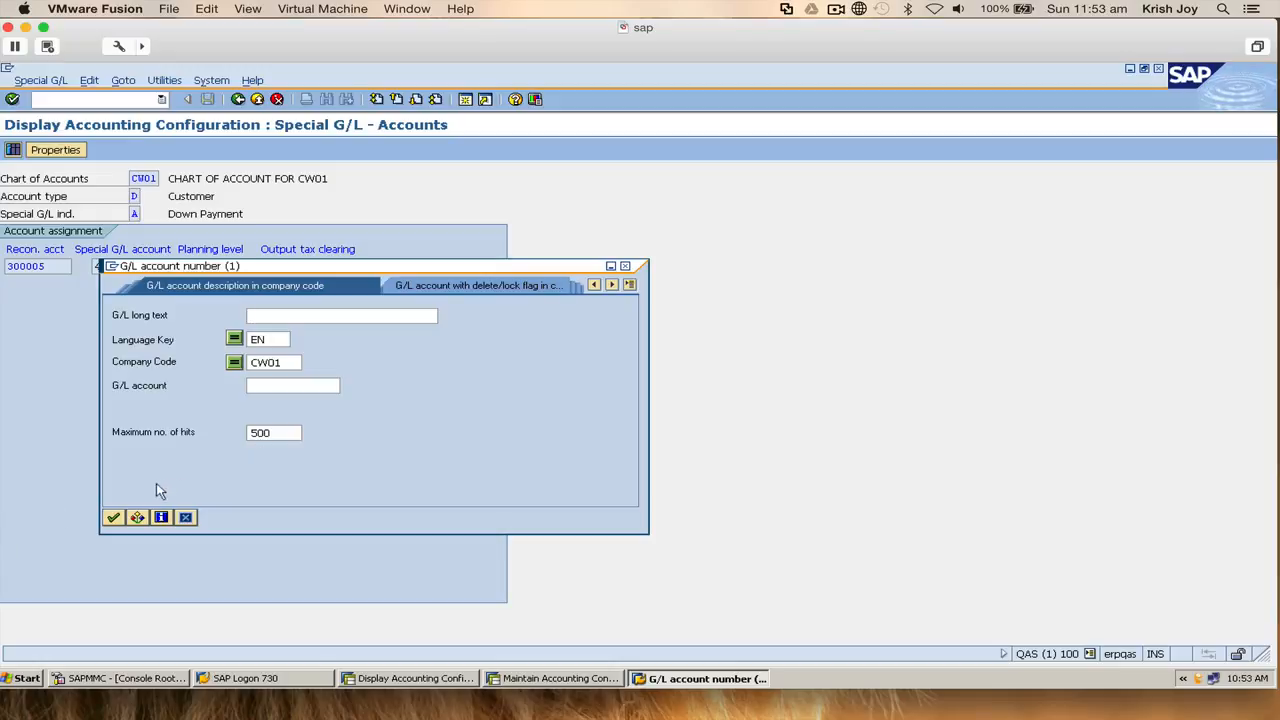
{"action": "left_click", "coordinate": [113, 518]}
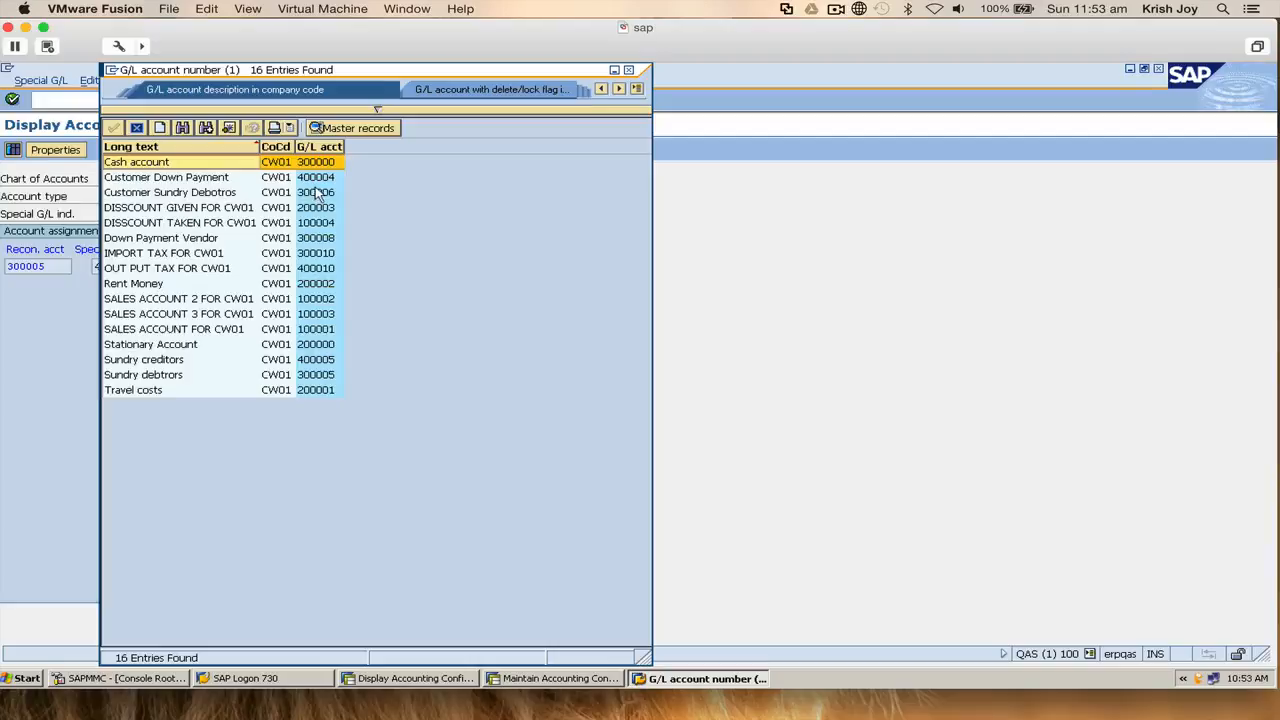
{"action": "left_click", "coordinate": [151, 177]}
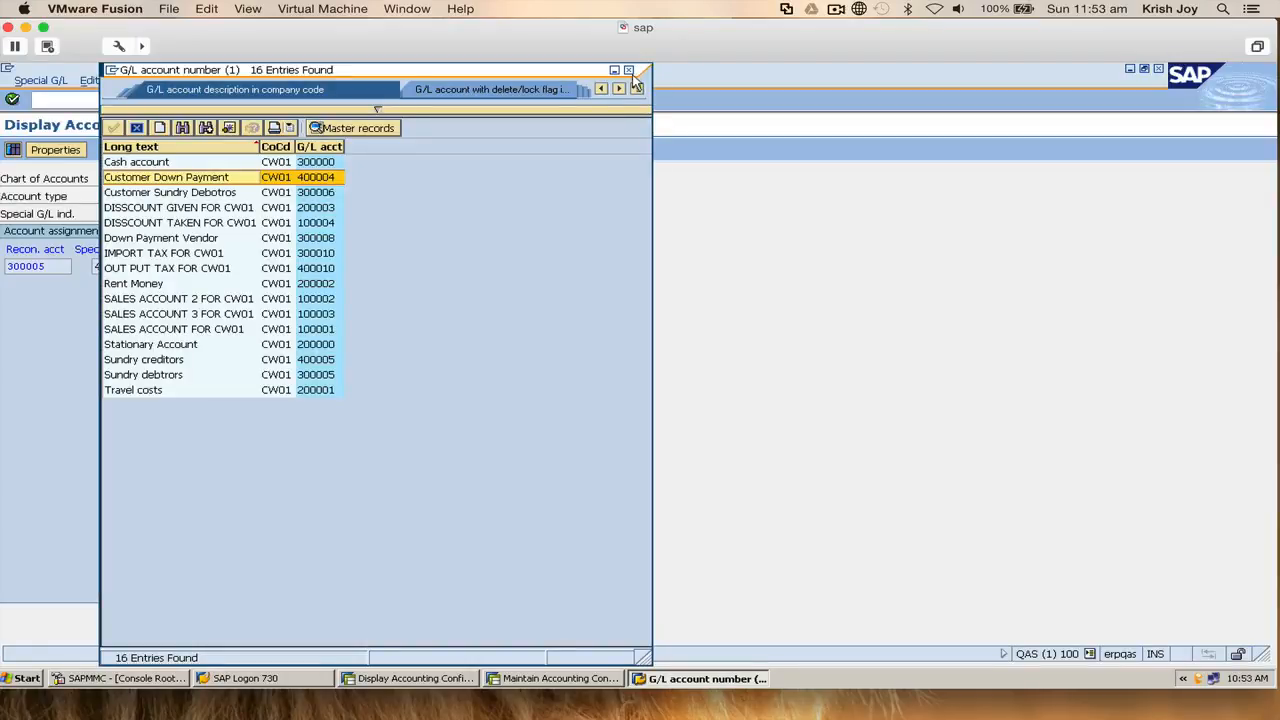
{"action": "key", "text": "Return"}
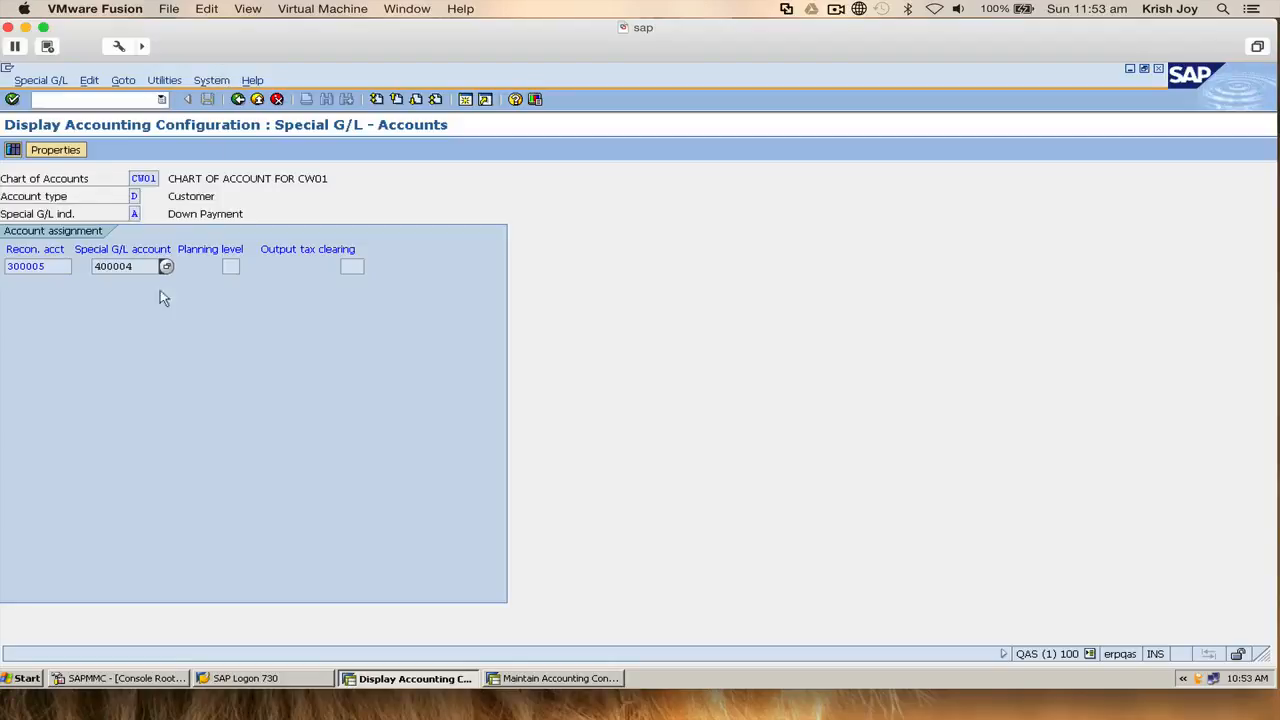
- Copy special G/L account number 400004 from the configuration and display that account in transaction FS00
{"action": "left_click_drag", "start_coordinate": [152, 264], "coordinate": [84, 270]}
{"action": "key", "text": "ctrl+c"}
{"action": "left_click", "coordinate": [84, 270]}
{"action": "left_click", "coordinate": [257, 100]}
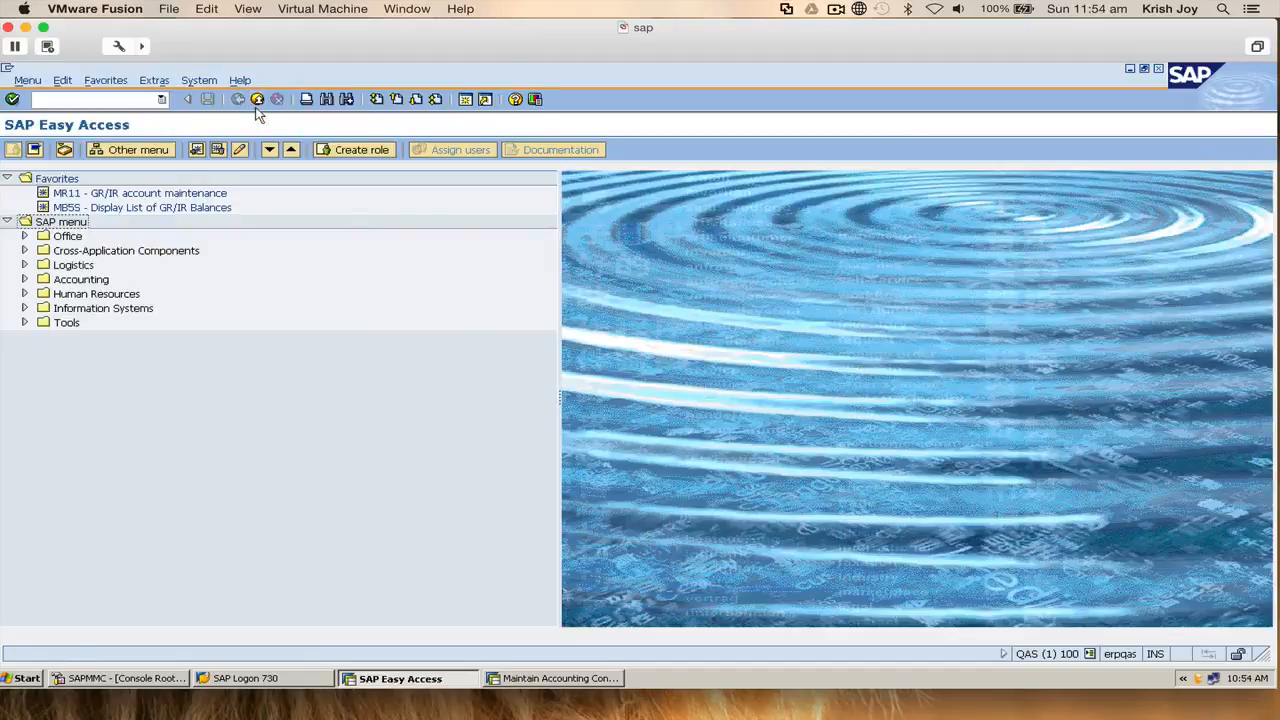
{"action": "left_click", "coordinate": [88, 97]}
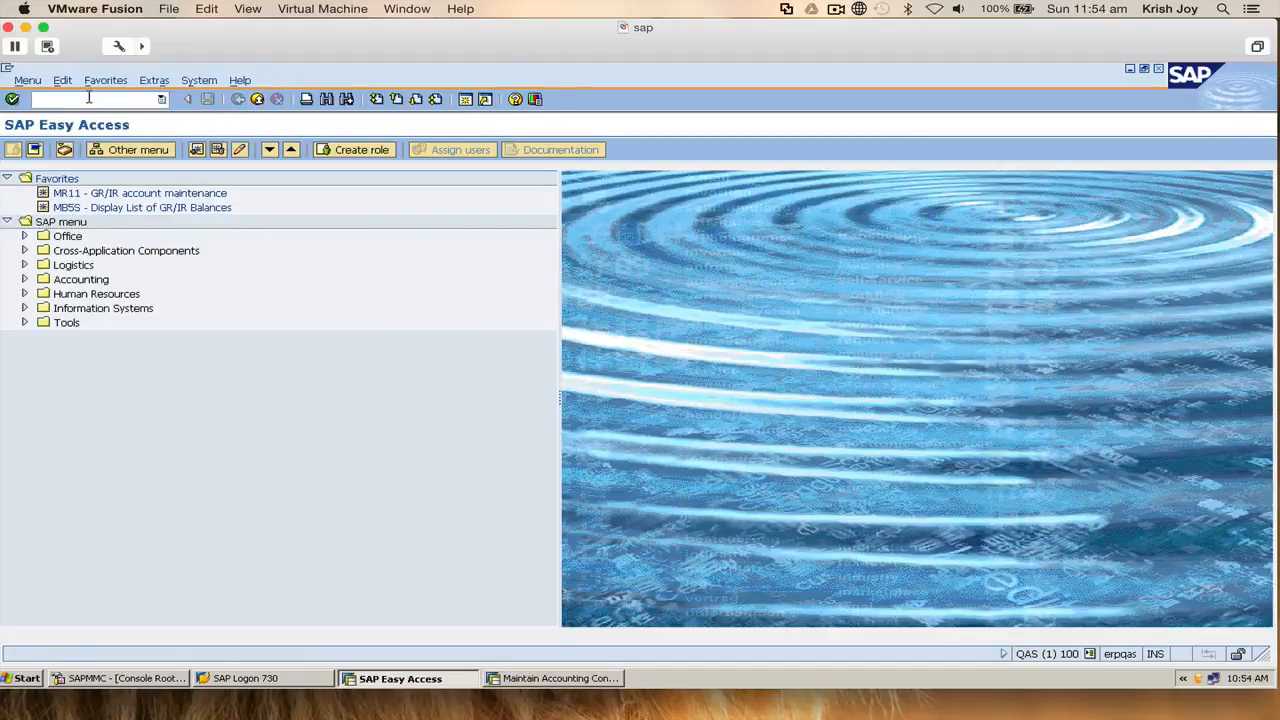
{"action": "type", "text": "fs00"}
{"action": "key", "text": "Return"}
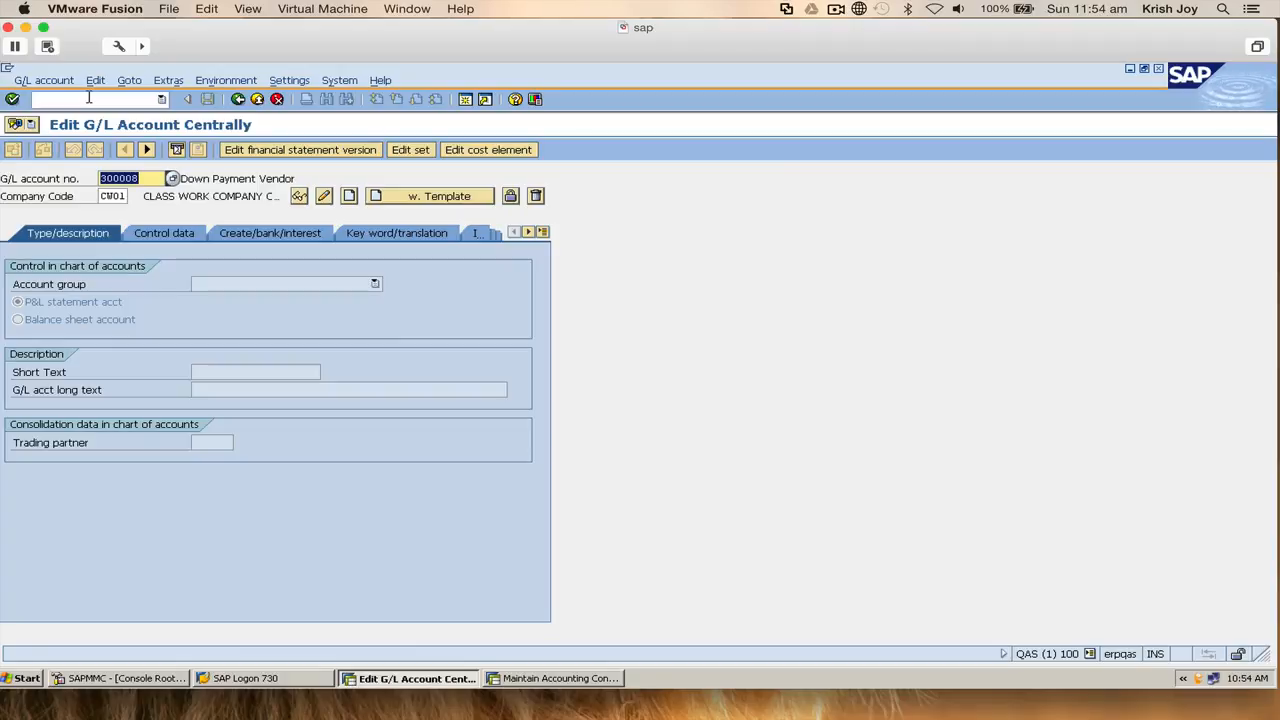
{"action": "type", "text": "v"}
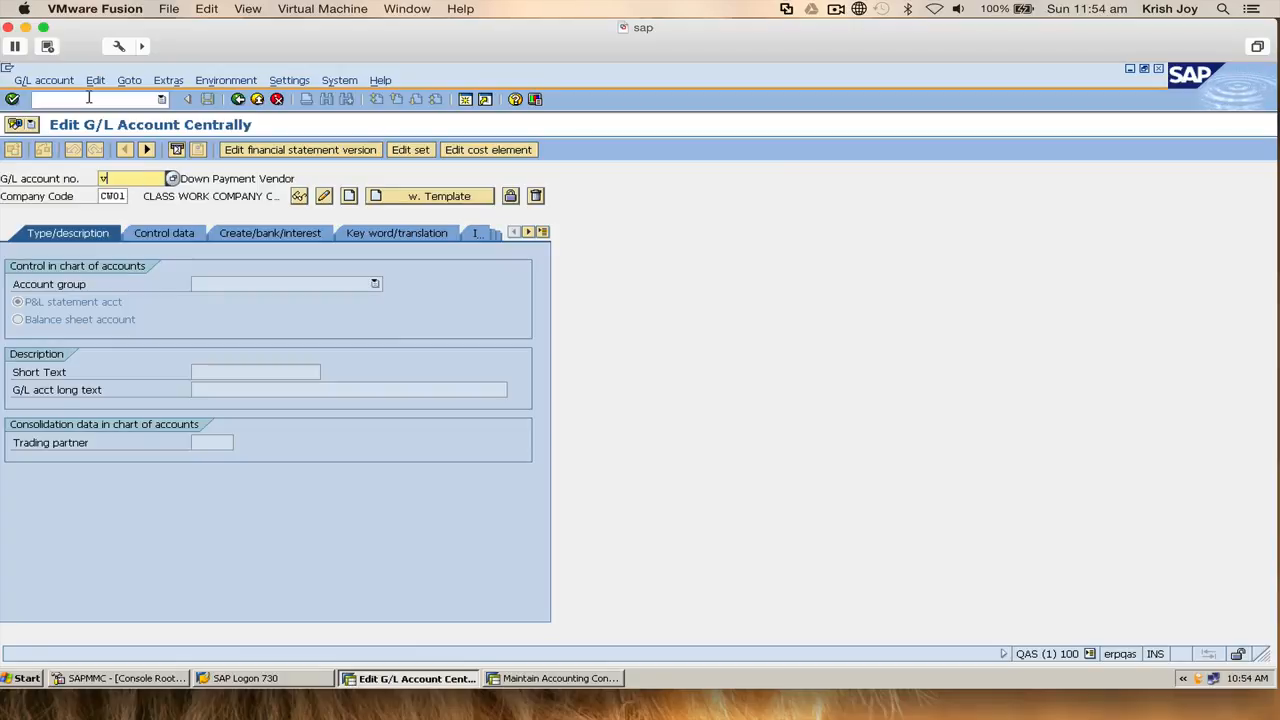
{"action": "key", "text": "BackSpace"}
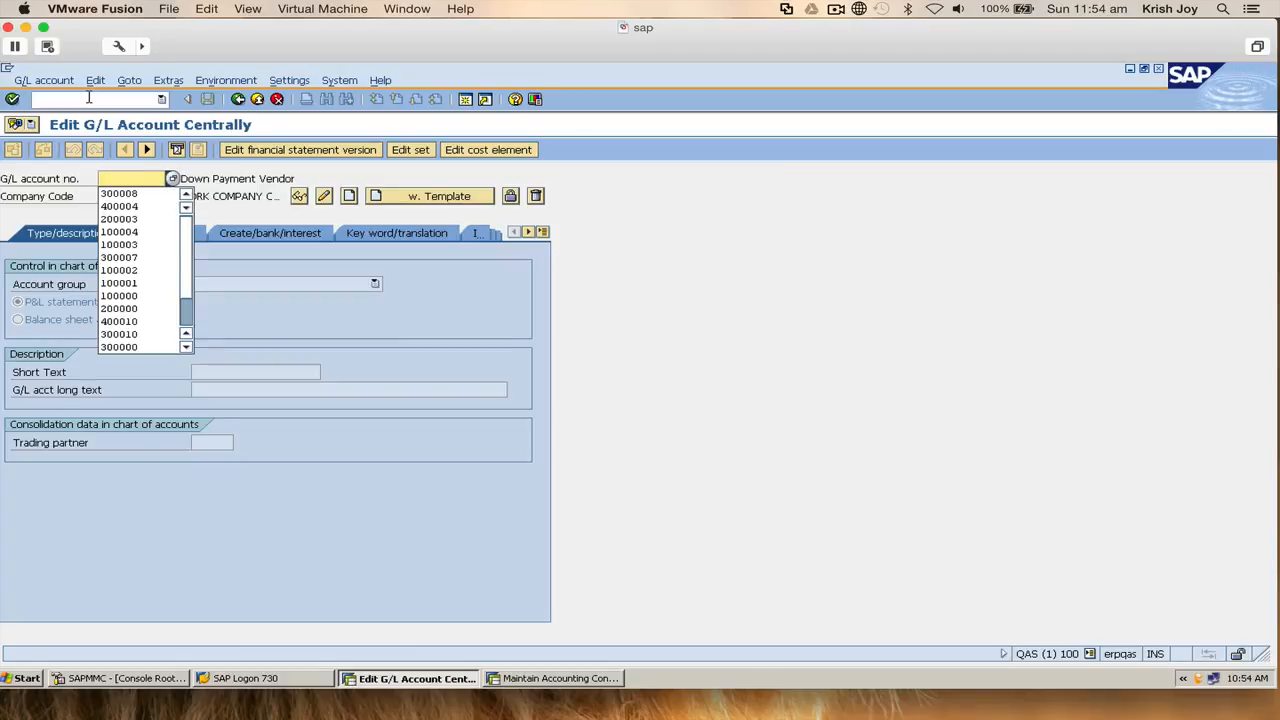
{"action": "key", "text": "ctrl+v"}
{"action": "key", "text": "Return"}
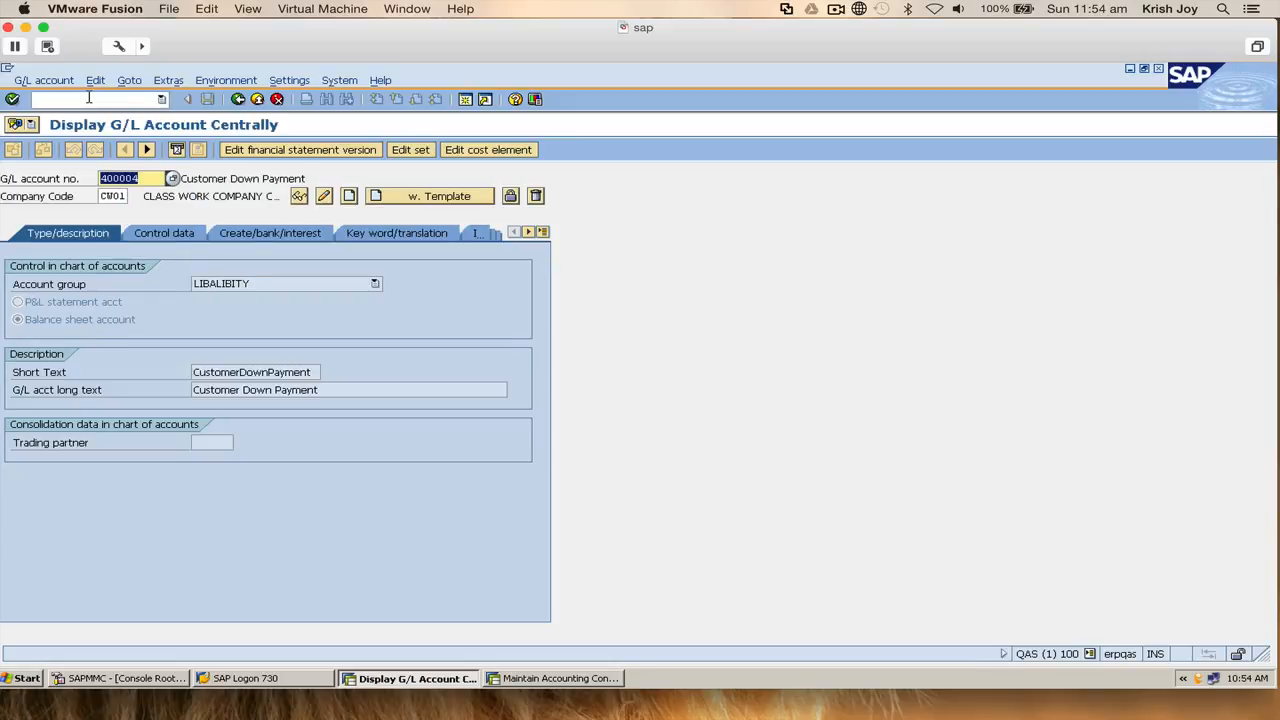
- Review the control data of G/L account 400004 and return to the SAP Easy Access screen
{"action": "left_click", "coordinate": [163, 234]}
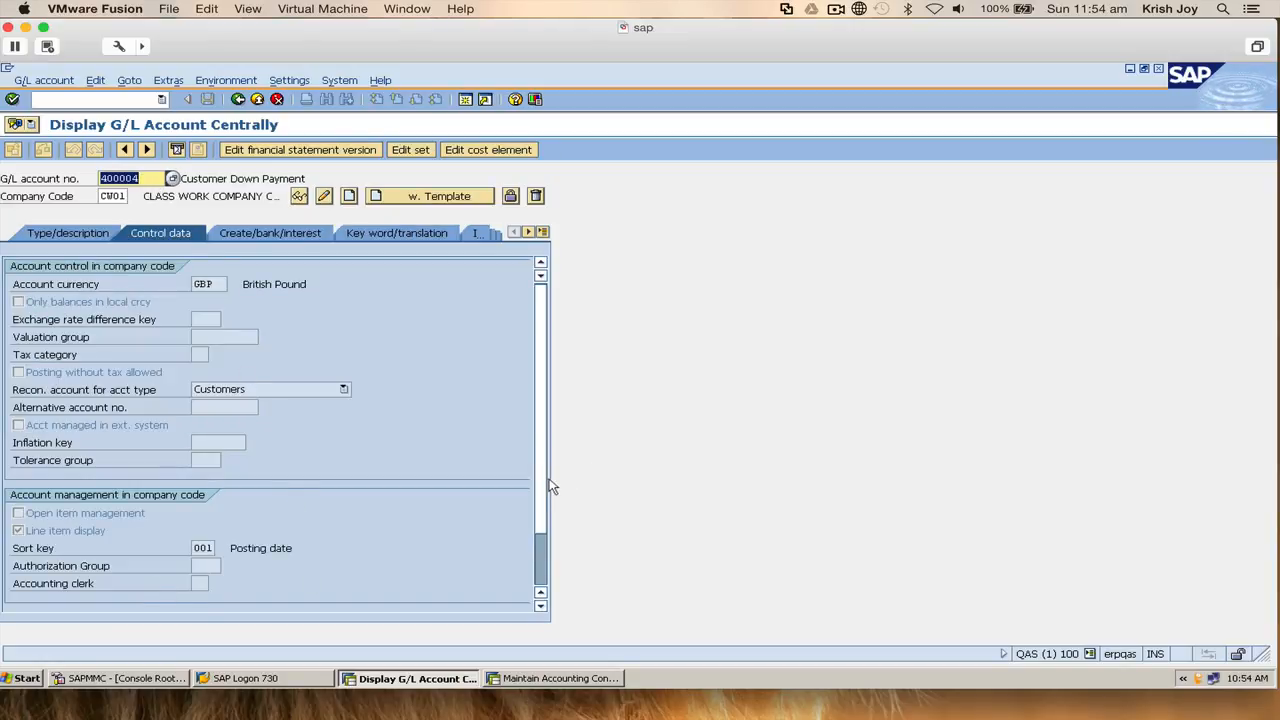
{"action": "scroll", "coordinate": [548, 488], "scroll_direction": "down", "scroll_amount": 2}
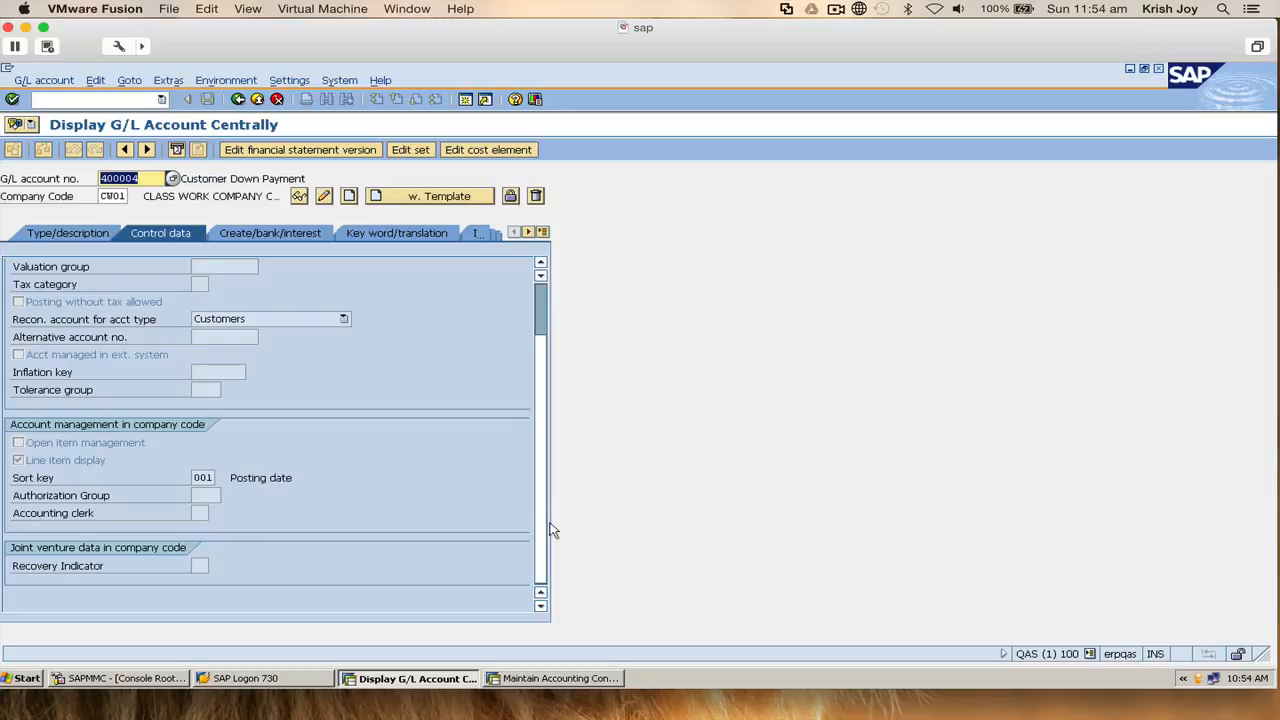
{"action": "scroll", "coordinate": [555, 510], "scroll_direction": "up", "scroll_amount": 1}
{"action": "scroll", "coordinate": [556, 495], "scroll_direction": "up", "scroll_amount": 2}
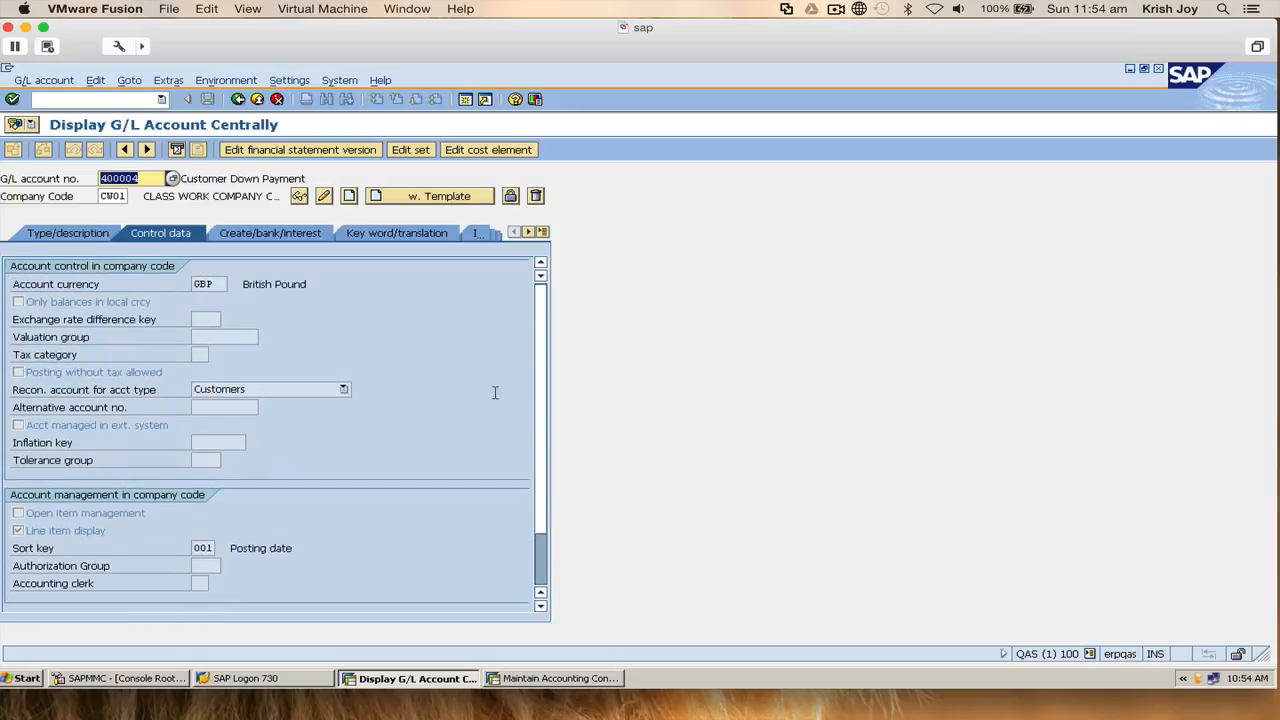
{"action": "left_click", "coordinate": [252, 235]}
{"action": "left_click", "coordinate": [183, 238]}
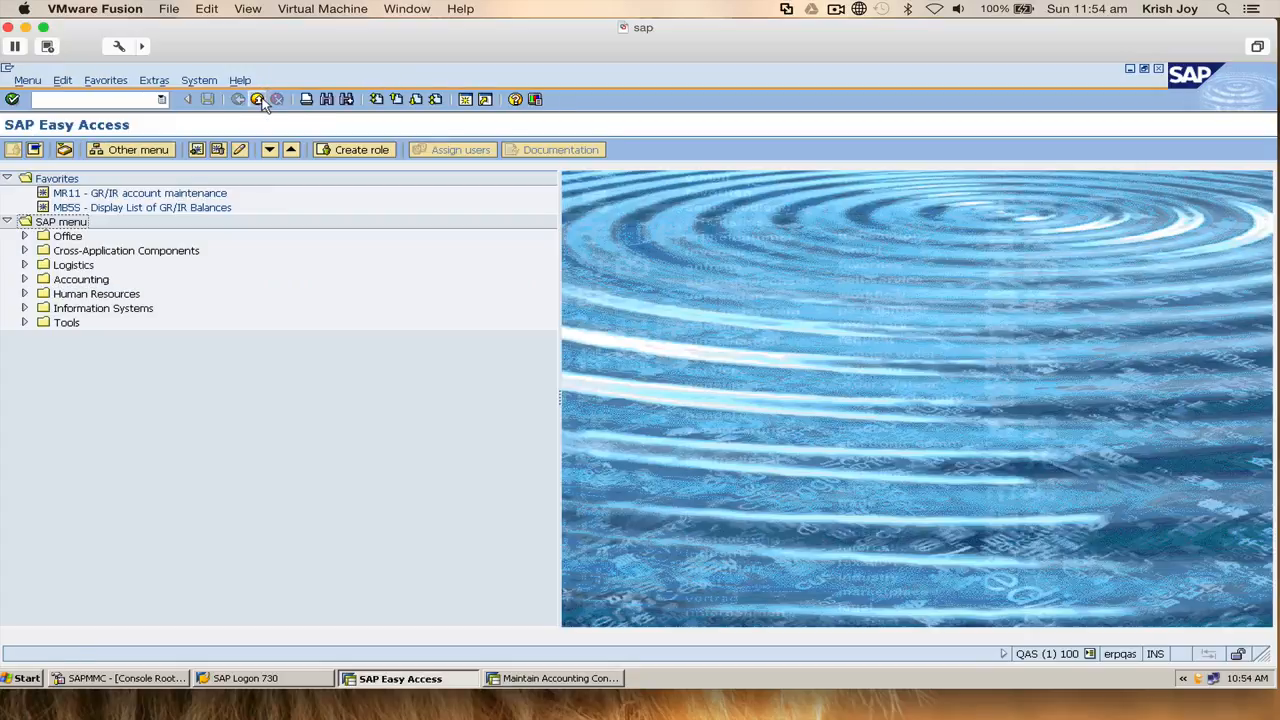
{"action": "left_click", "coordinate": [260, 100]}
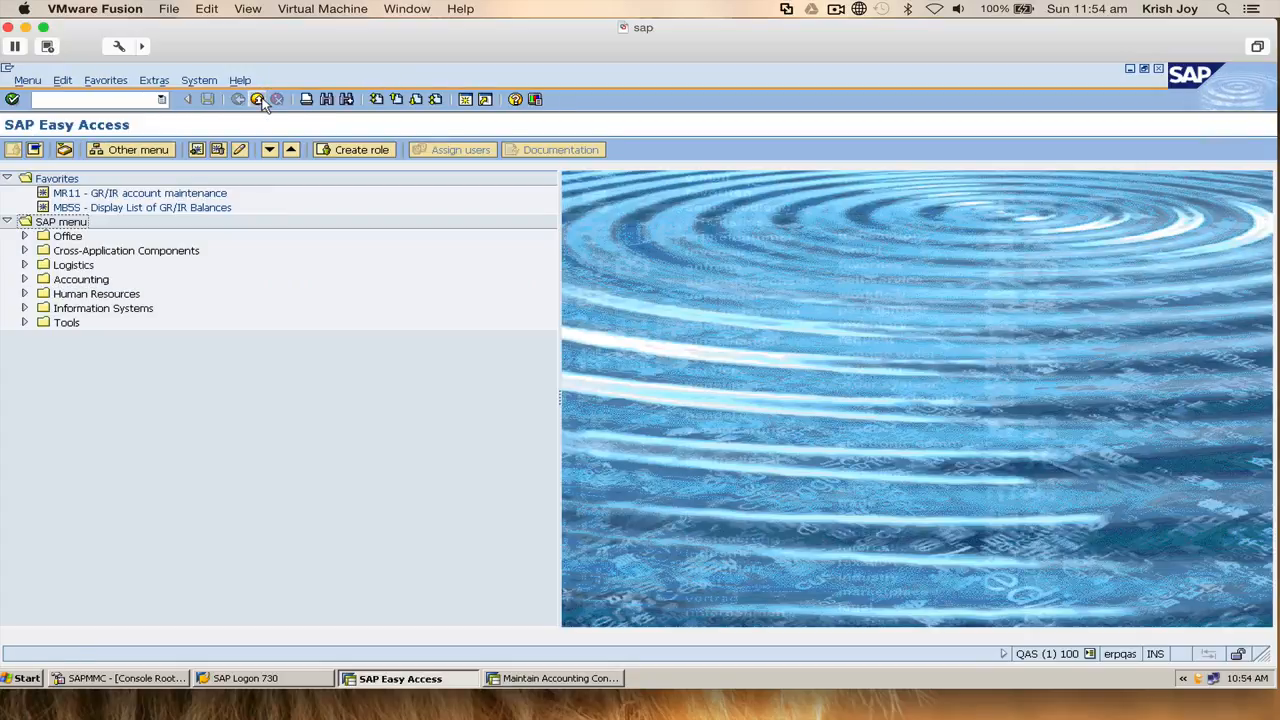
{"action": "left_click", "coordinate": [161, 100]}
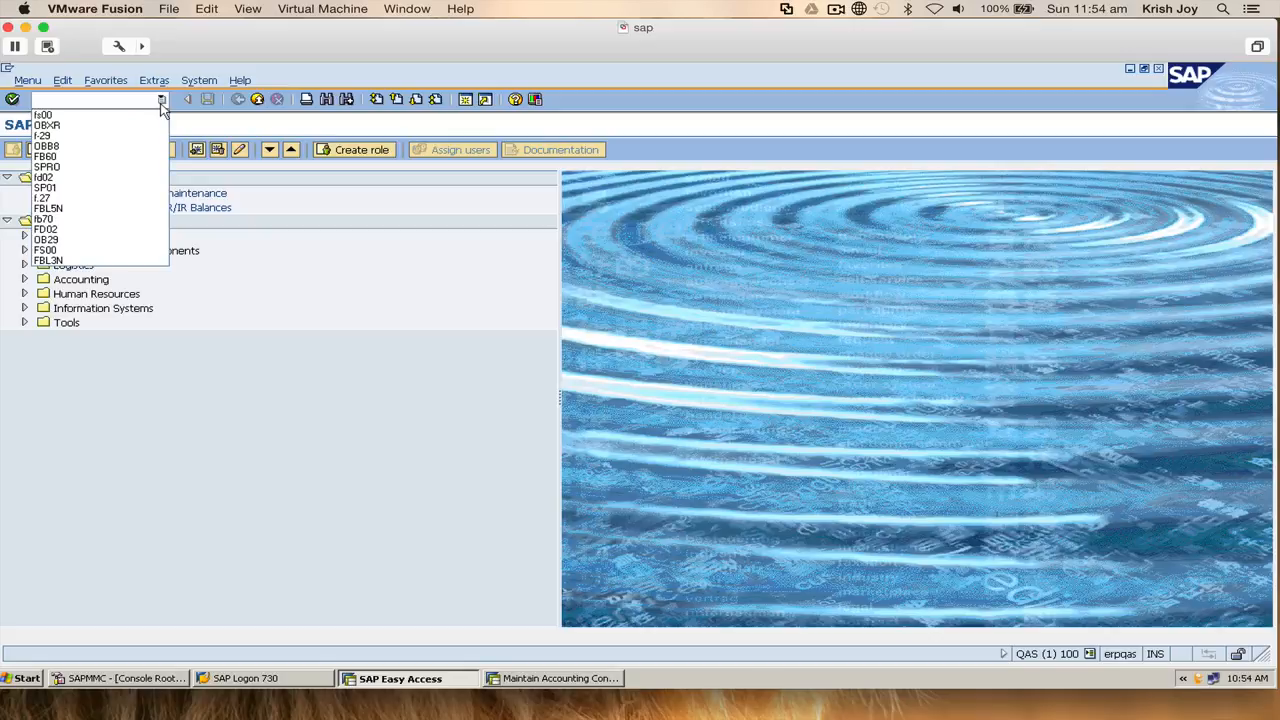
{"action": "left_click", "coordinate": [161, 100]}
{"action": "left_click", "coordinate": [161, 100]}
{"action": "left_click", "coordinate": [161, 100]}
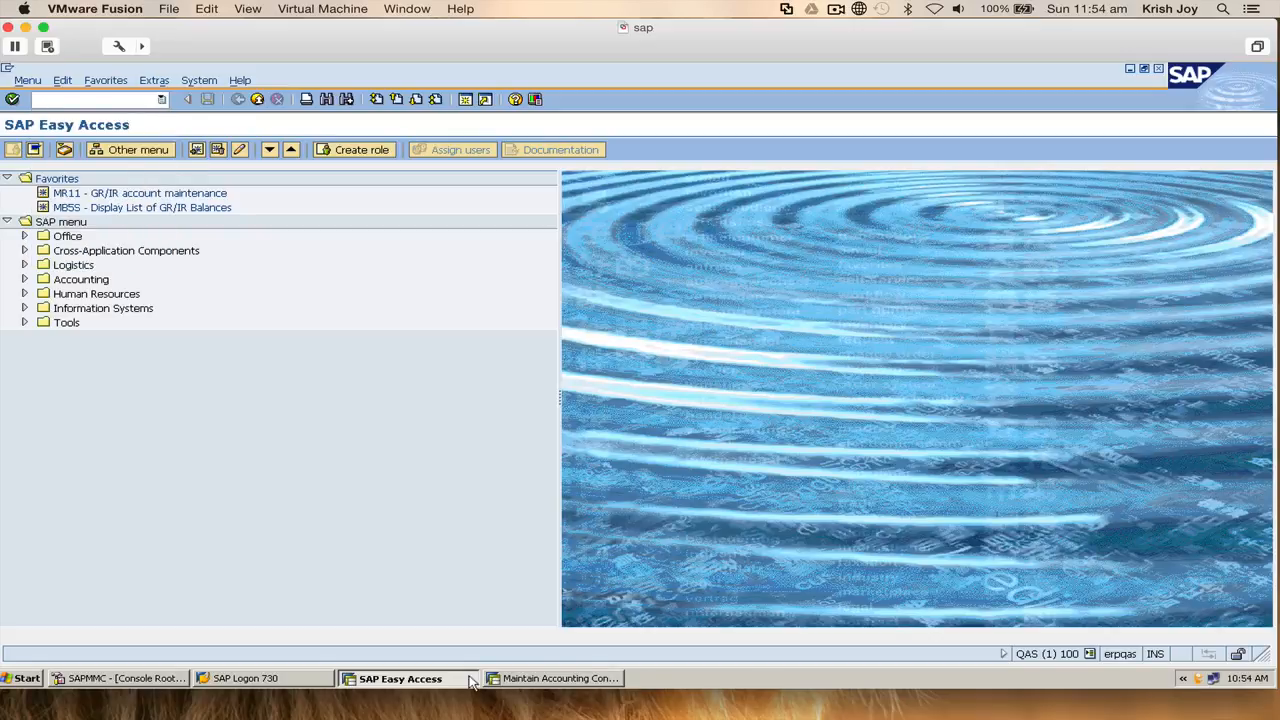
- Switch to the session maintaining the special G/L accounts and save the 300005 to 400004 assignment under customizing request QASK900026
{"action": "left_click", "coordinate": [522, 680]}
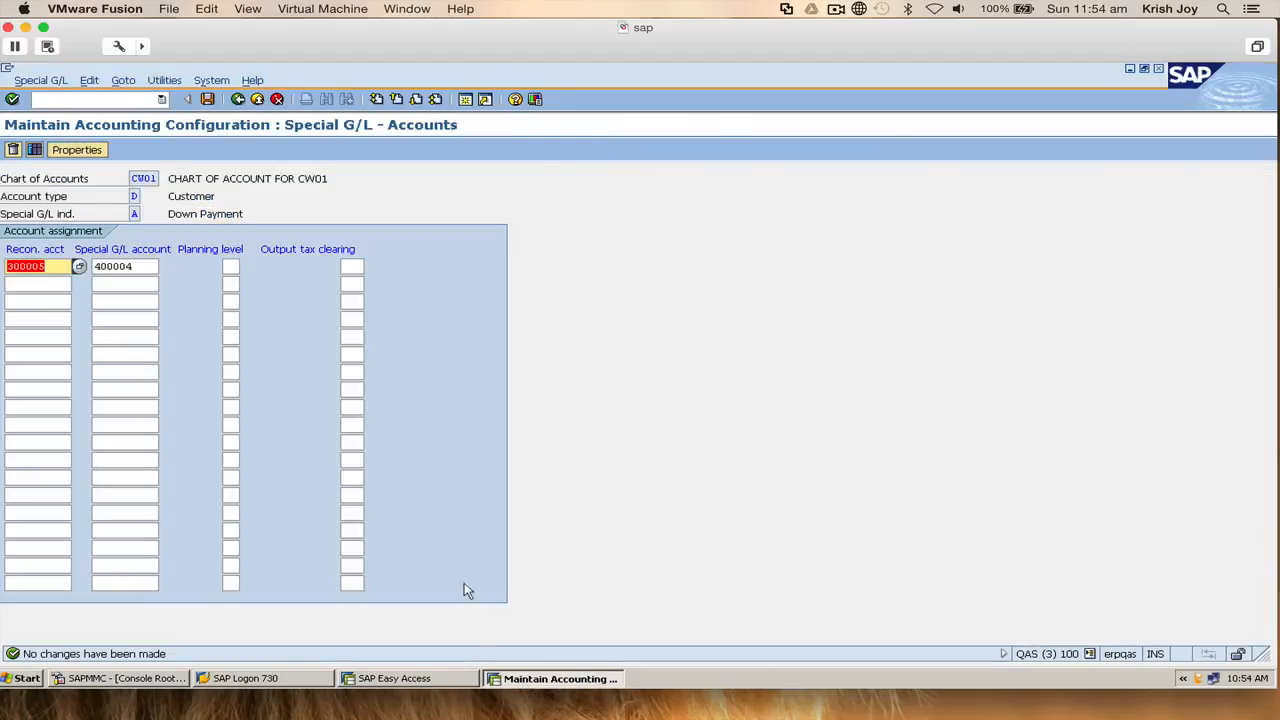
{"action": "left_click", "coordinate": [157, 266]}
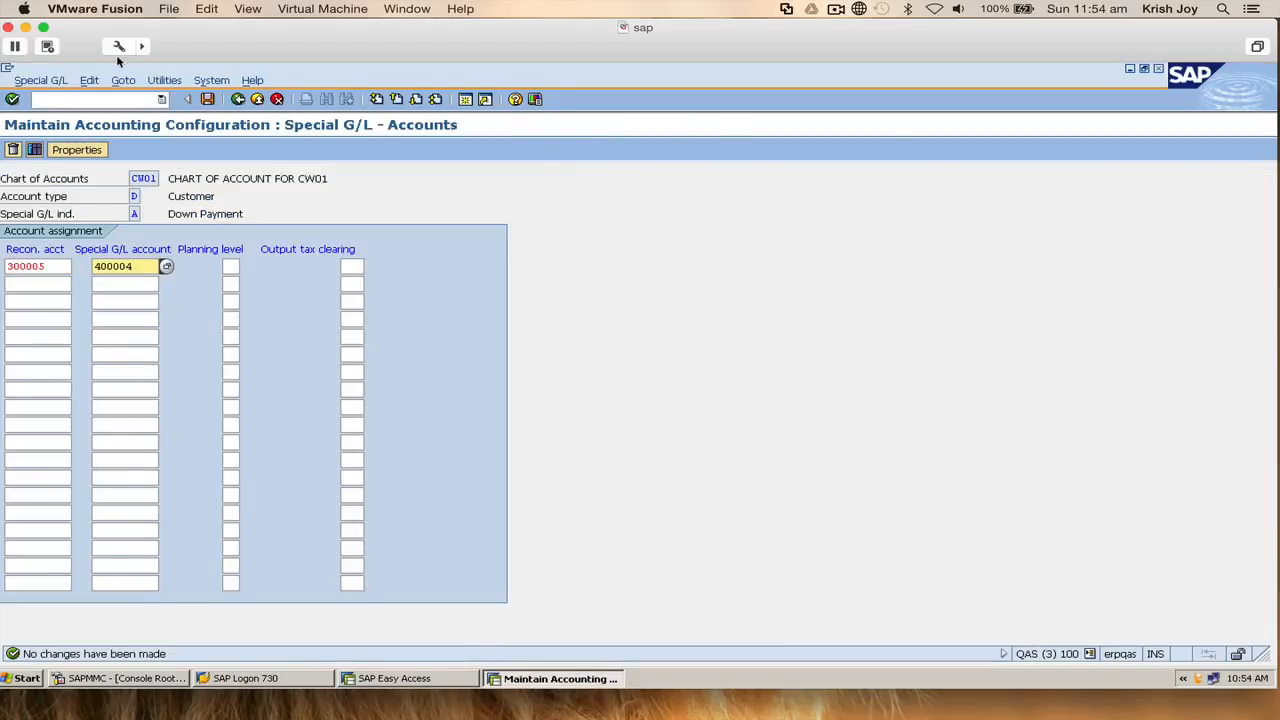
{"action": "left_click", "coordinate": [210, 99]}
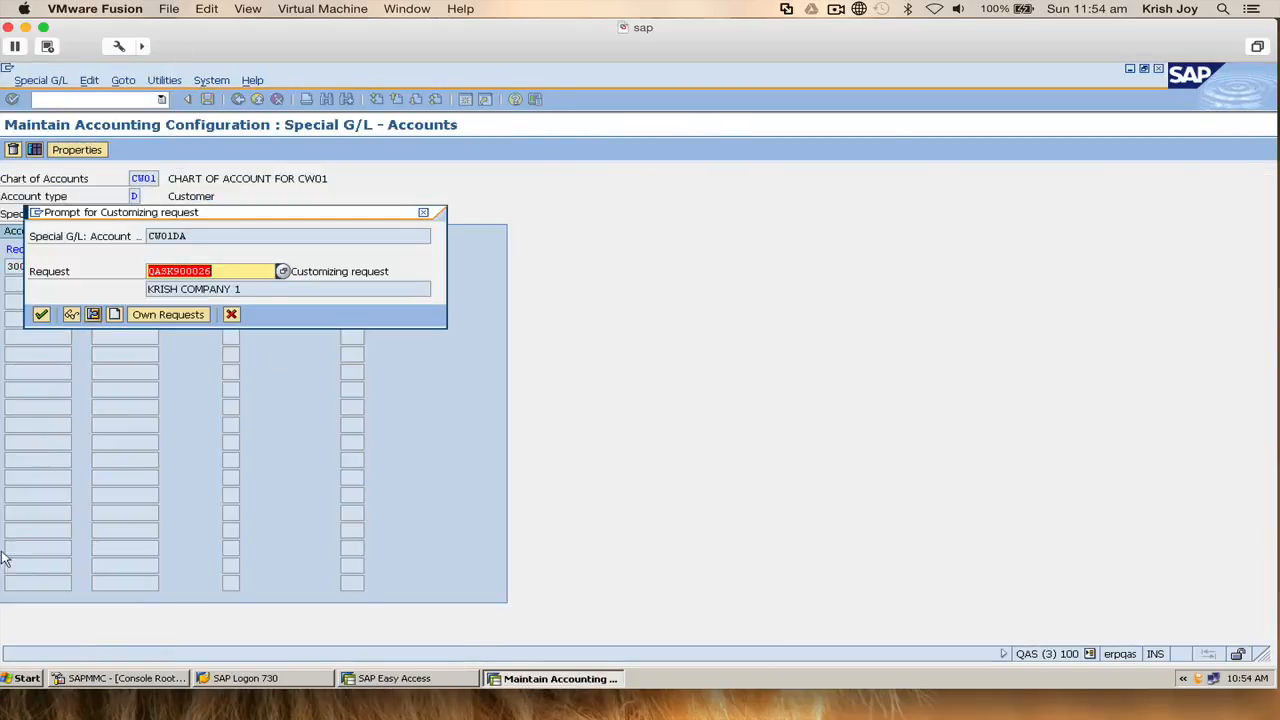
{"action": "left_click", "coordinate": [41, 315]}
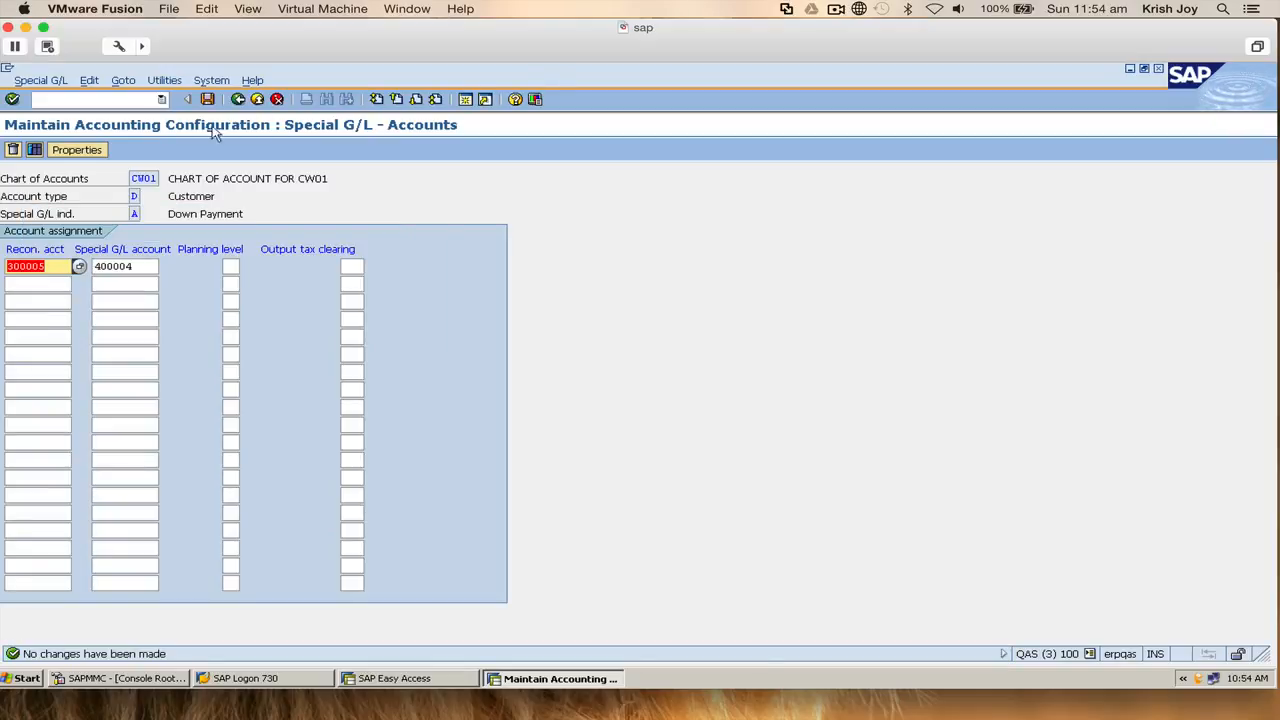
- Leave the special G/L account configuration and open transaction F-29 in the other SAP session
{"action": "left_click", "coordinate": [276, 99]}
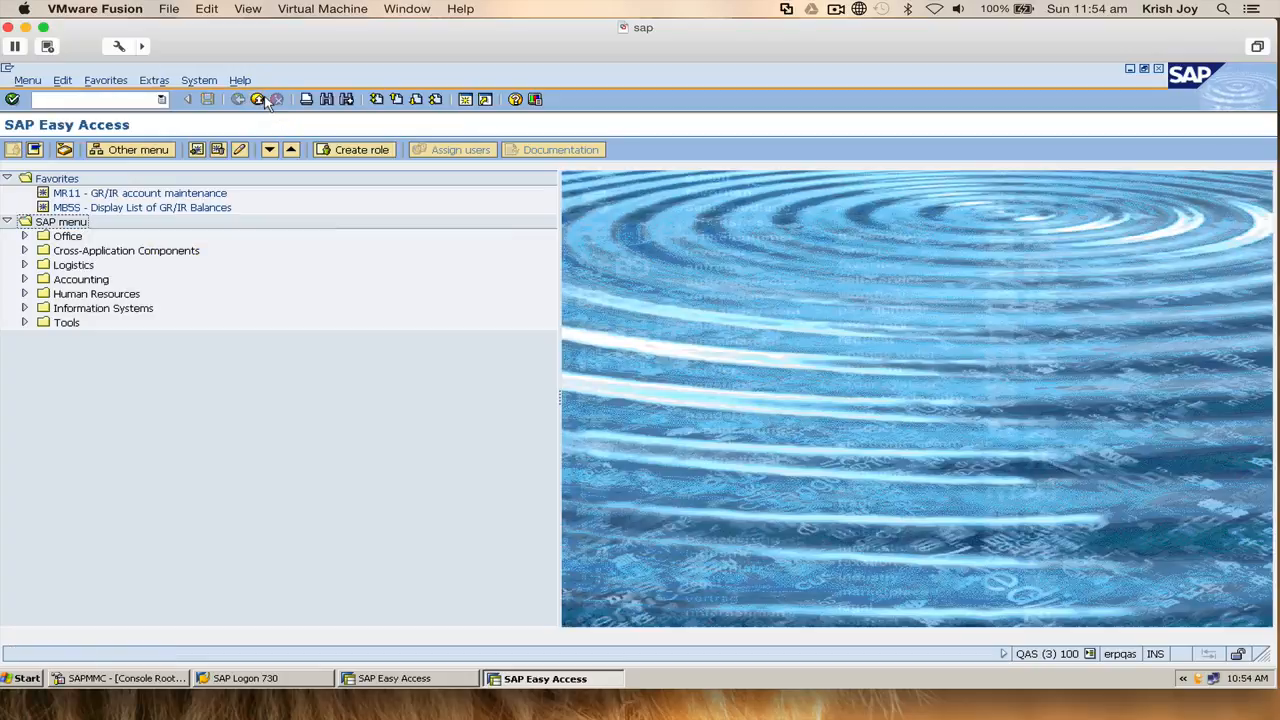
{"action": "left_click", "coordinate": [422, 674]}
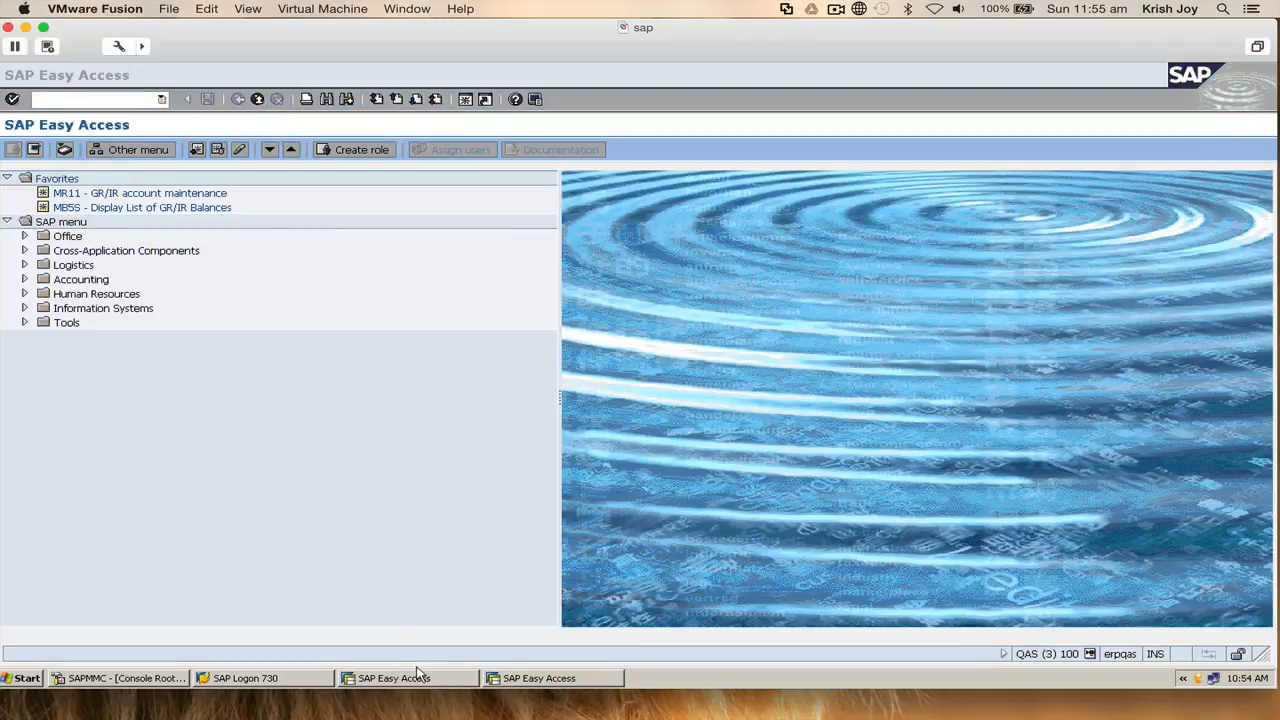
{"action": "left_click", "coordinate": [161, 99]}
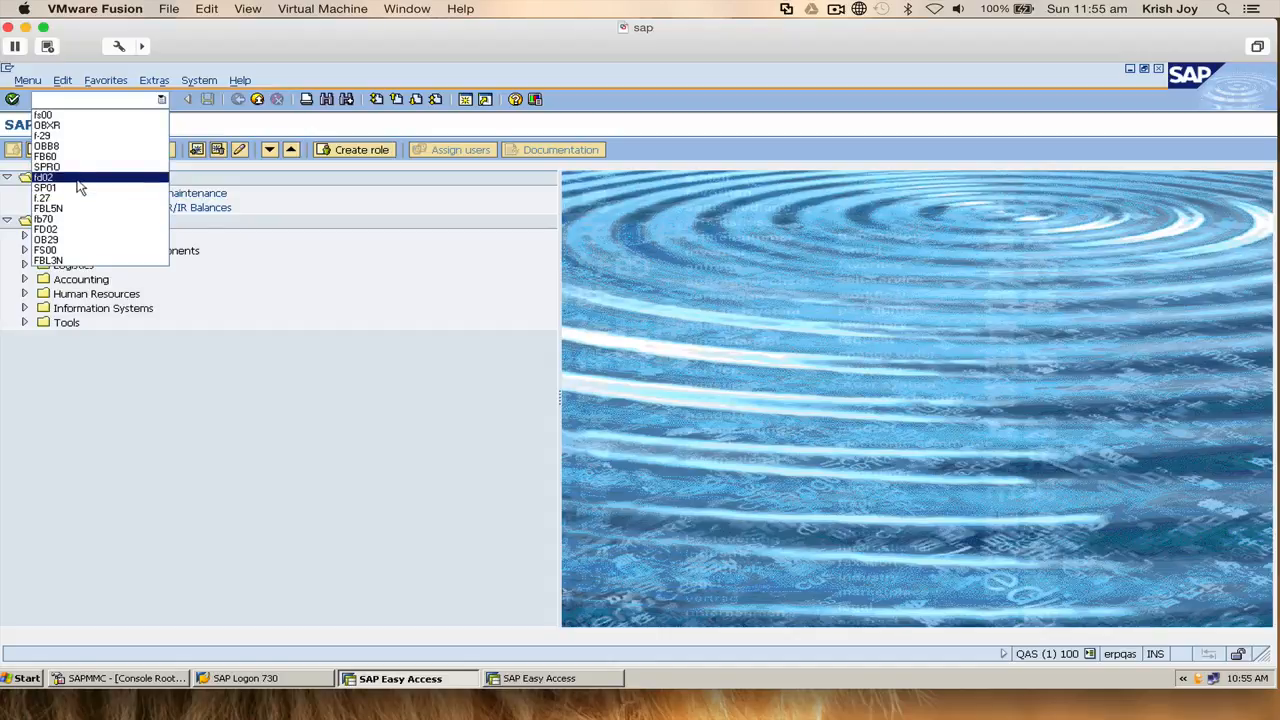
{"action": "left_click", "coordinate": [42, 115]}
{"action": "left_click", "coordinate": [12, 99]}
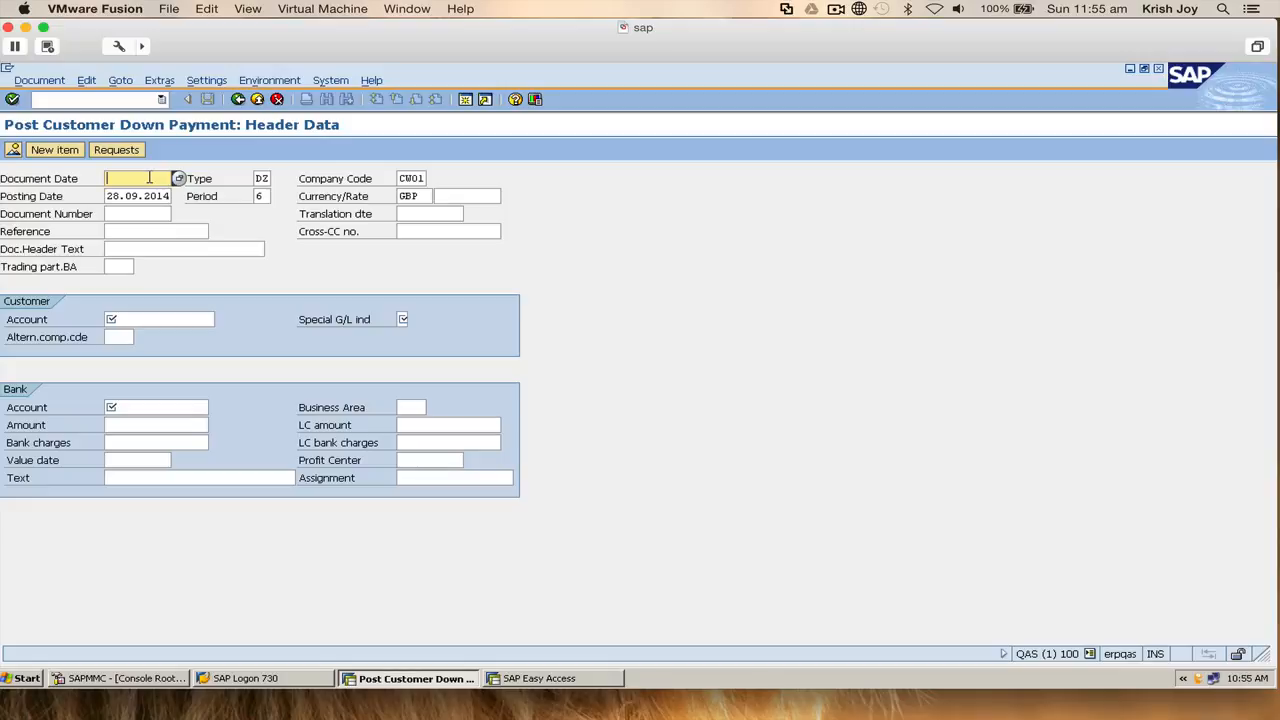
- Set the down payment's document date to 28.09.2014, select the customer account, and choose special G/L indicator A, Down Payment
{"action": "left_click", "coordinate": [149, 178]}
{"action": "left_click", "coordinate": [140, 193]}
{"action": "left_click", "coordinate": [166, 318]}
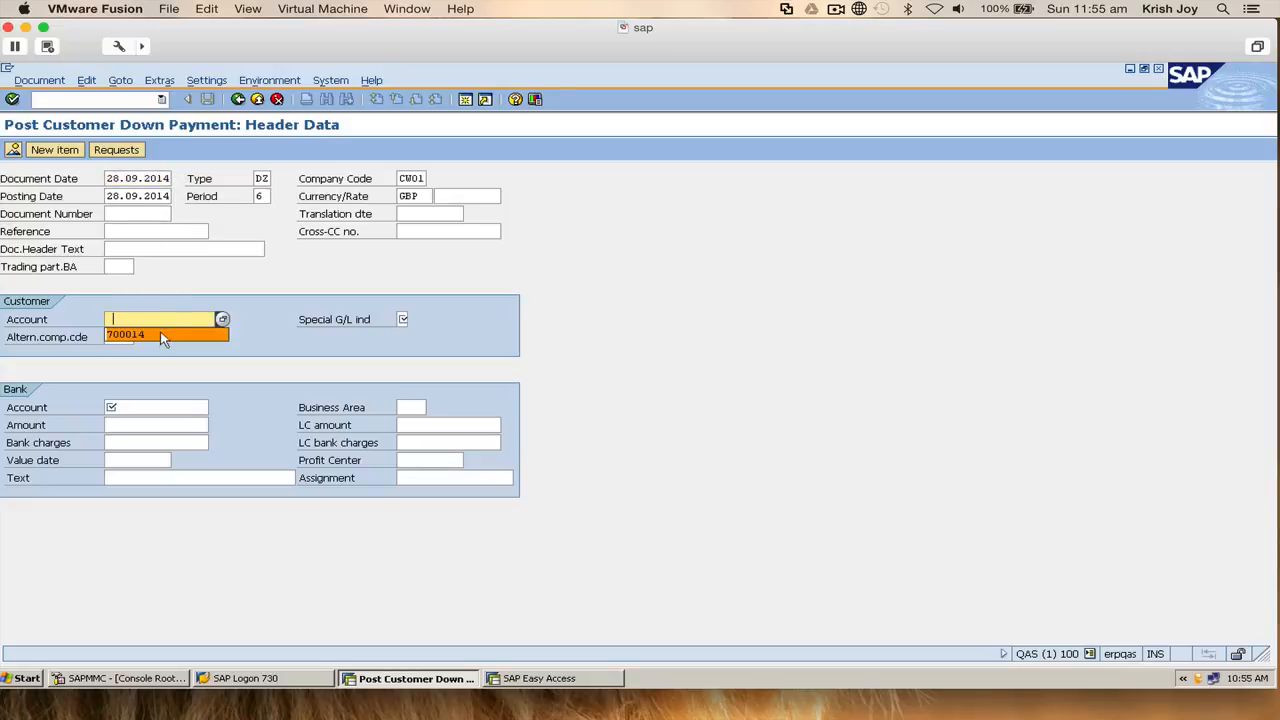
{"action": "left_click", "coordinate": [167, 334]}
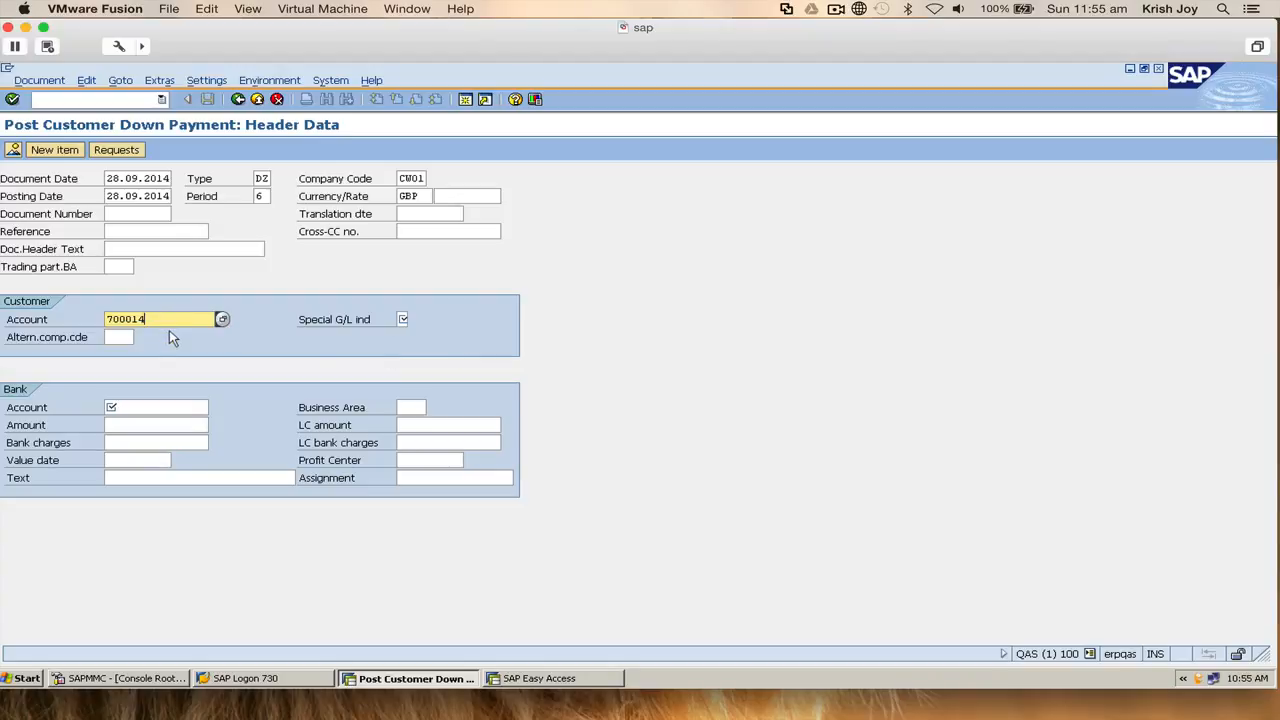
{"action": "key", "text": "Tab"}
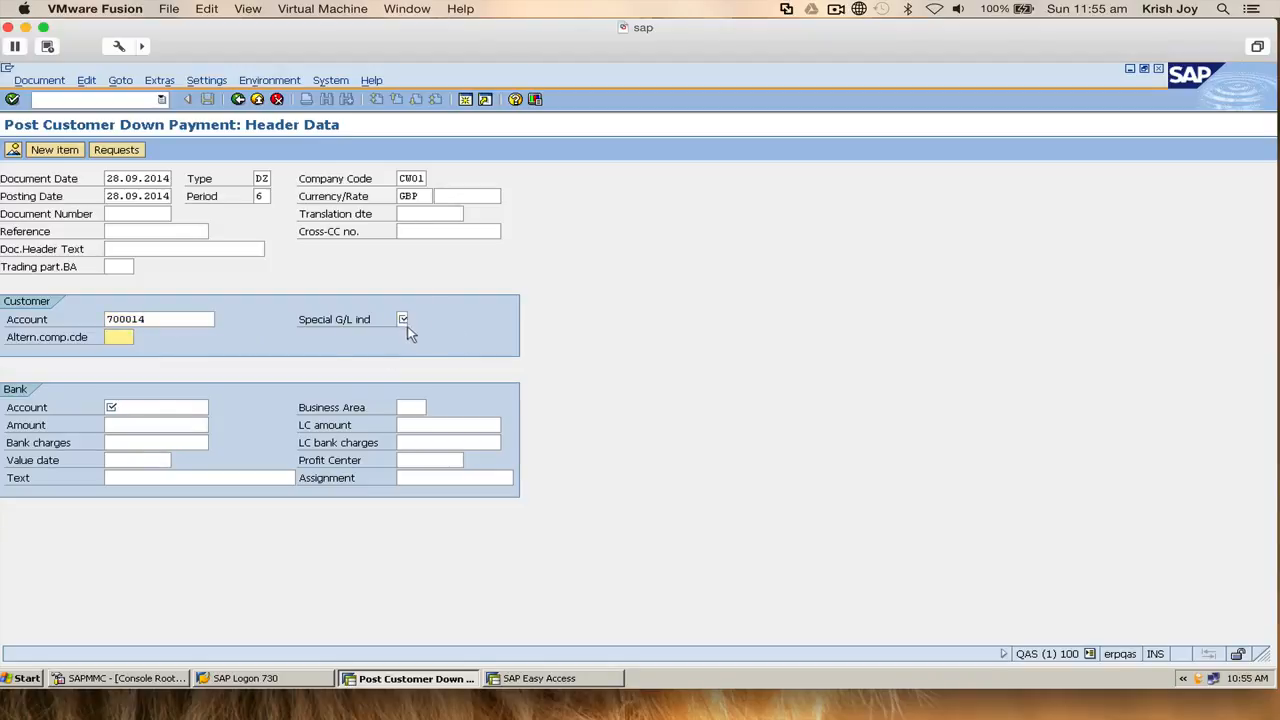
{"action": "left_click", "coordinate": [404, 320]}
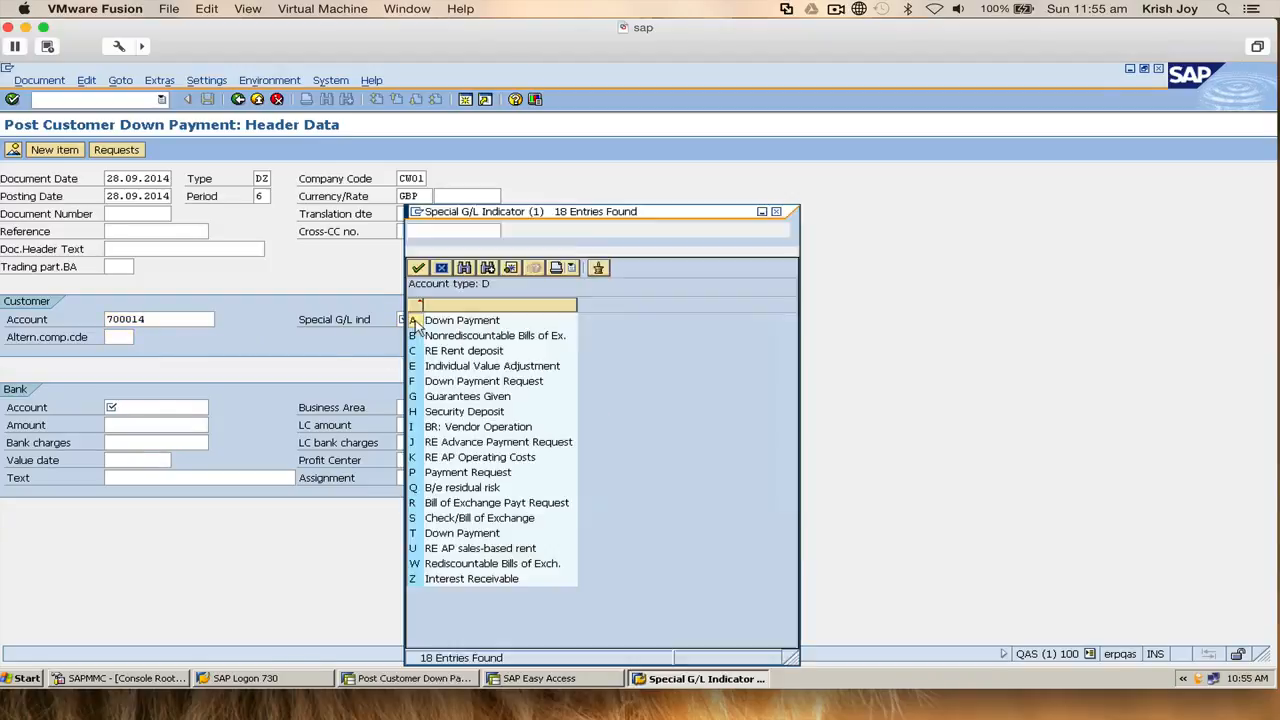
{"action": "left_click", "coordinate": [428, 325]}
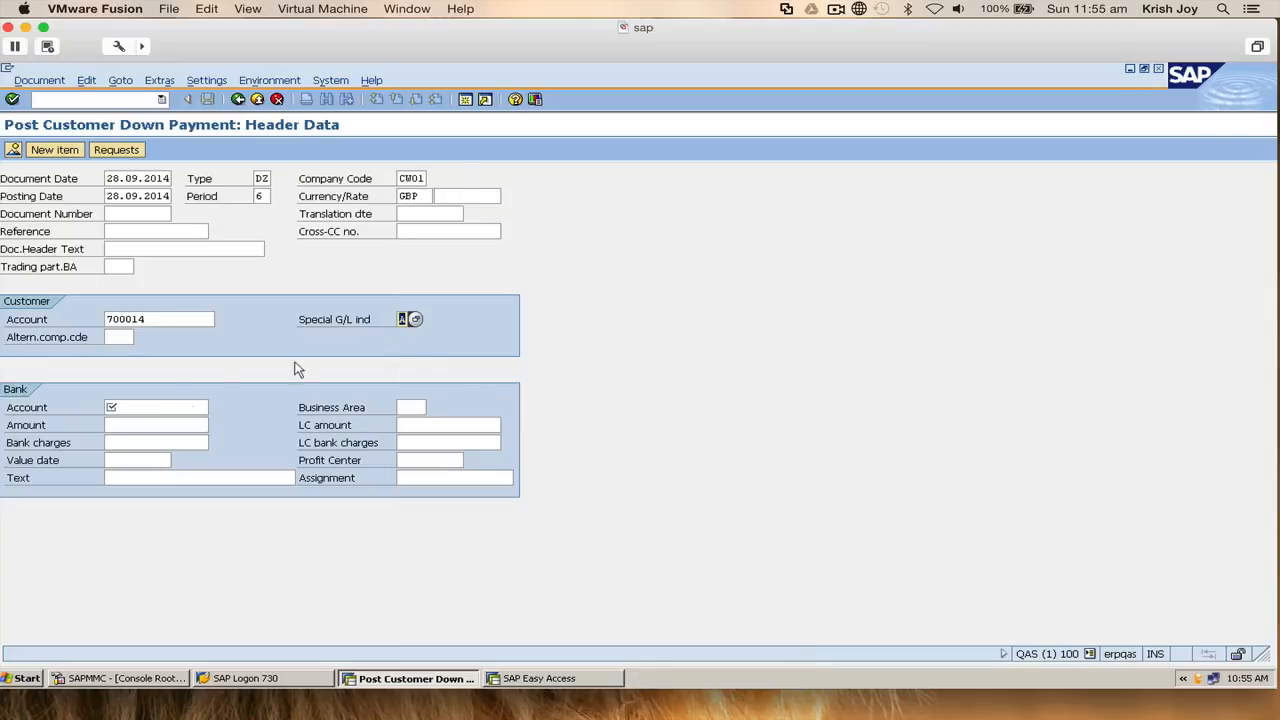
- Look up the CW01 G/L accounts and choose Cash account 300000 as the bank account
{"action": "left_click", "coordinate": [120, 407]}
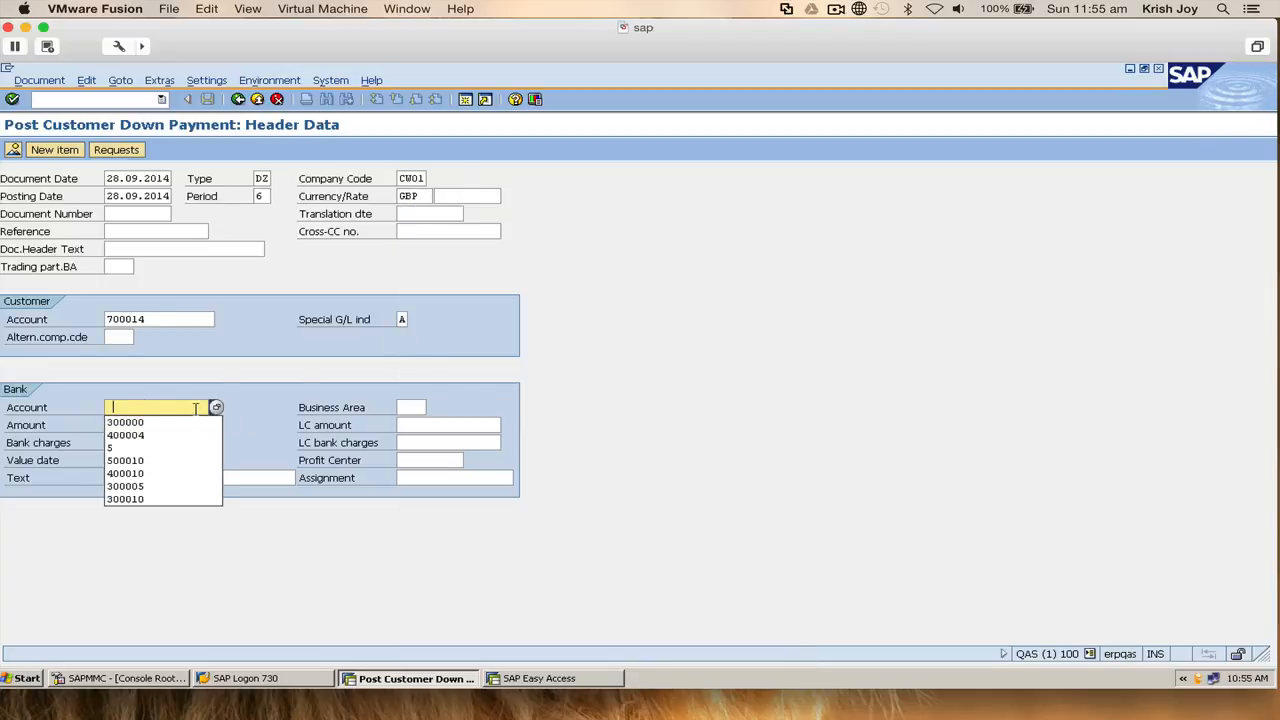
{"action": "left_click", "coordinate": [217, 407]}
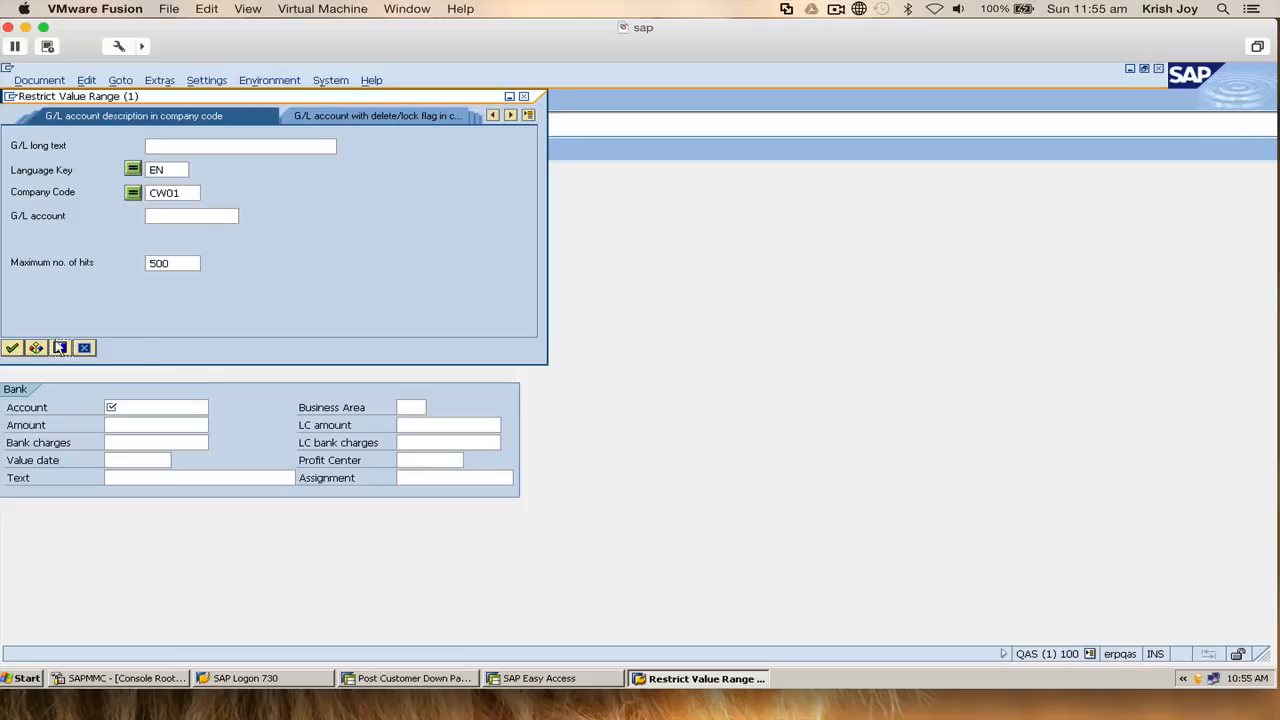
{"action": "left_click", "coordinate": [18, 347]}
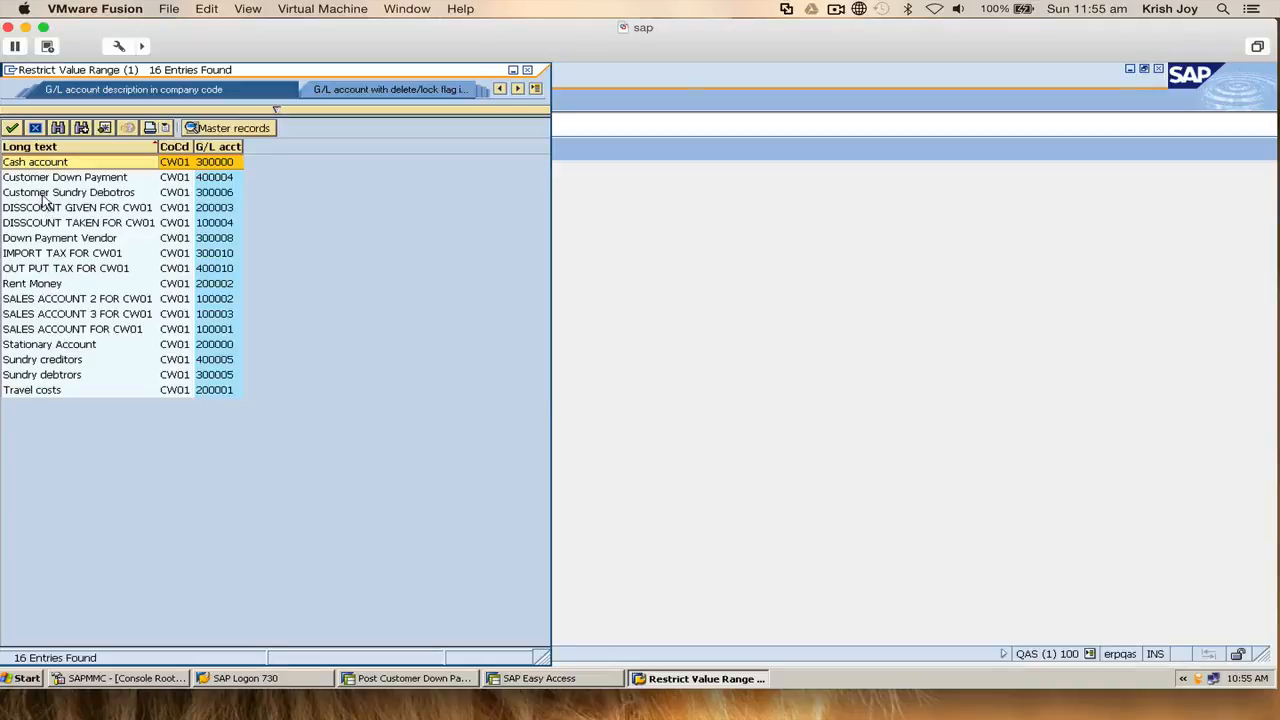
{"action": "double_click", "coordinate": [46, 163]}
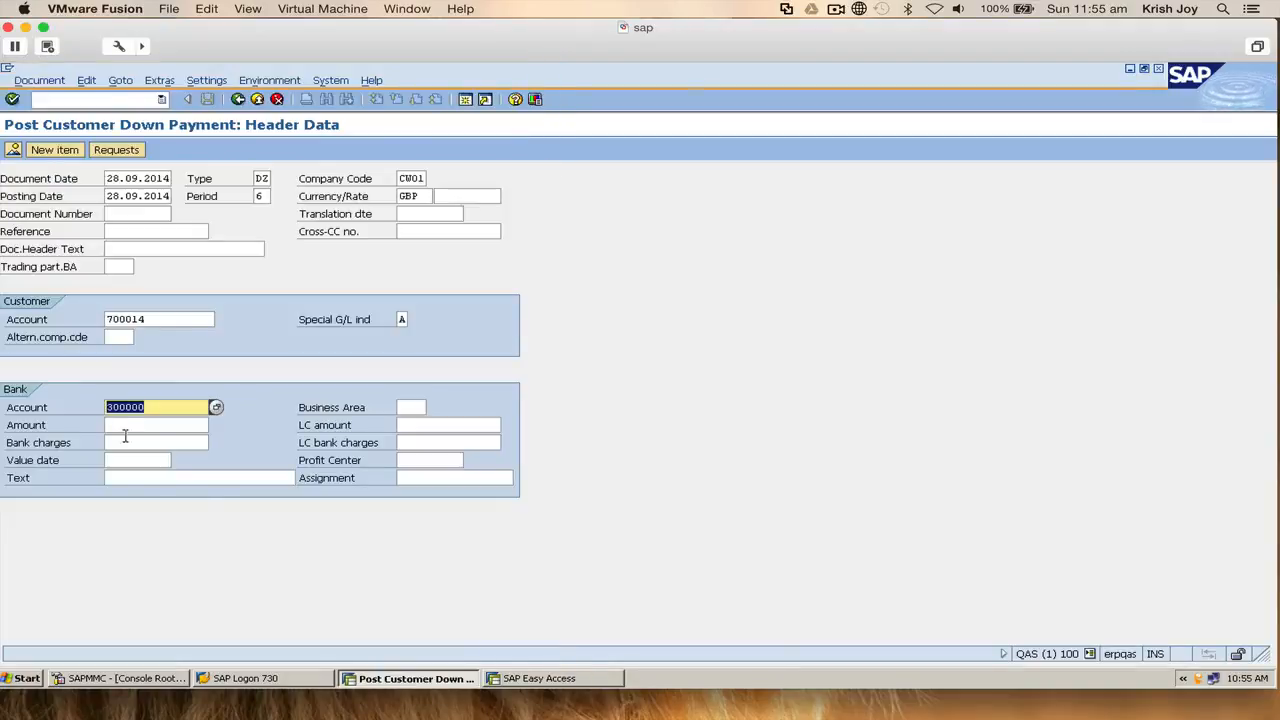
- Set the bank amount to 1200 with item text "asdasd" and continue to the customer item
{"action": "left_click", "coordinate": [118, 424]}
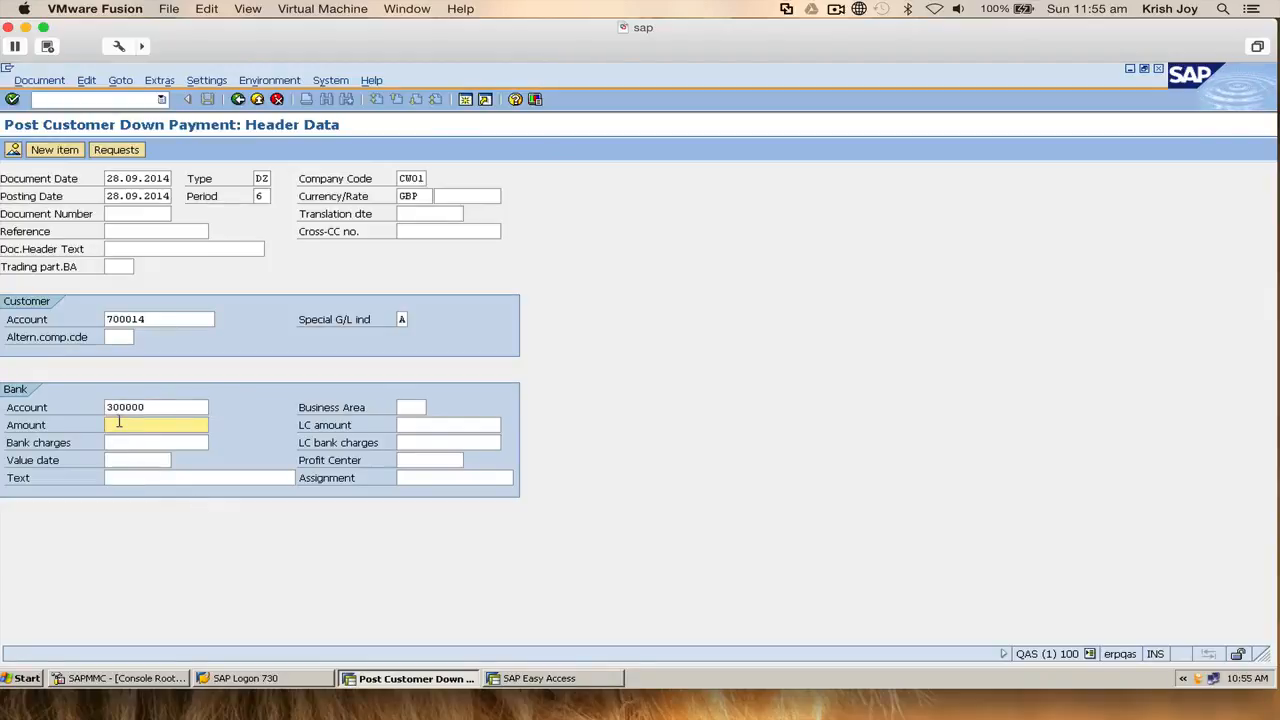
{"action": "type", "text": "1200"}
{"action": "key", "text": "Return"}
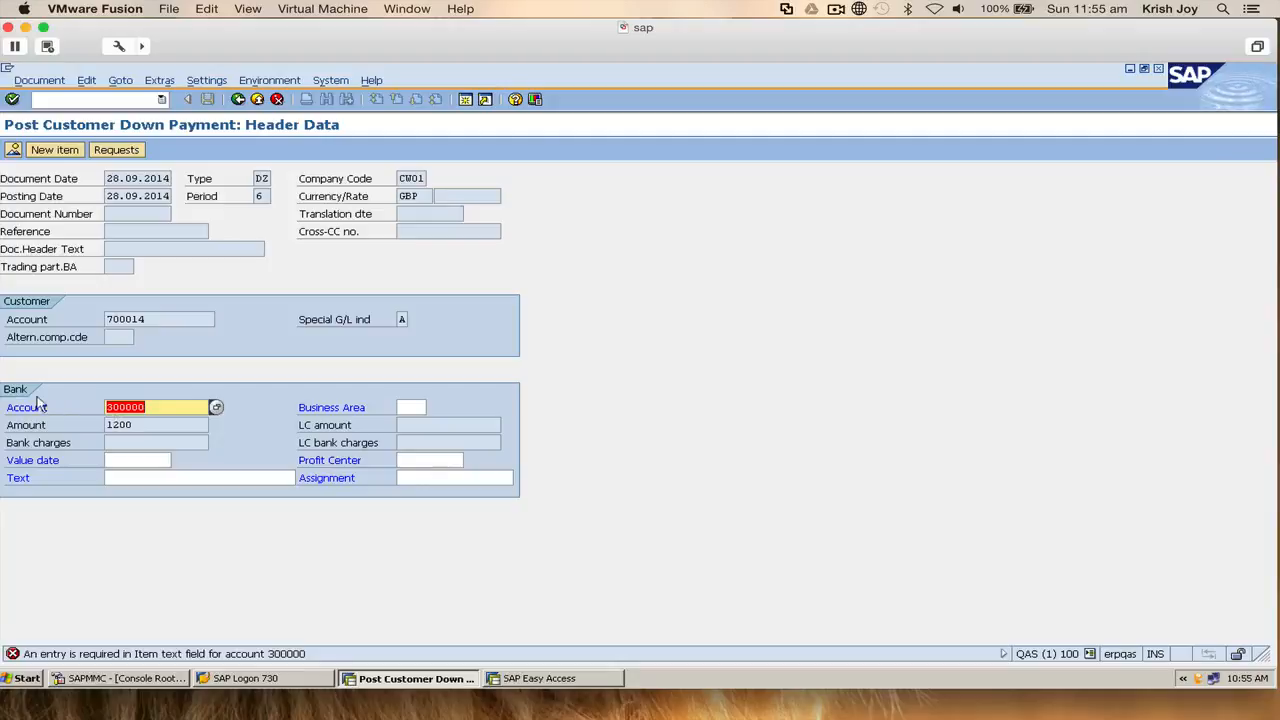
{"action": "left_click", "coordinate": [198, 480]}
{"action": "type", "text": "asdasd"}
{"action": "key", "text": "Return"}
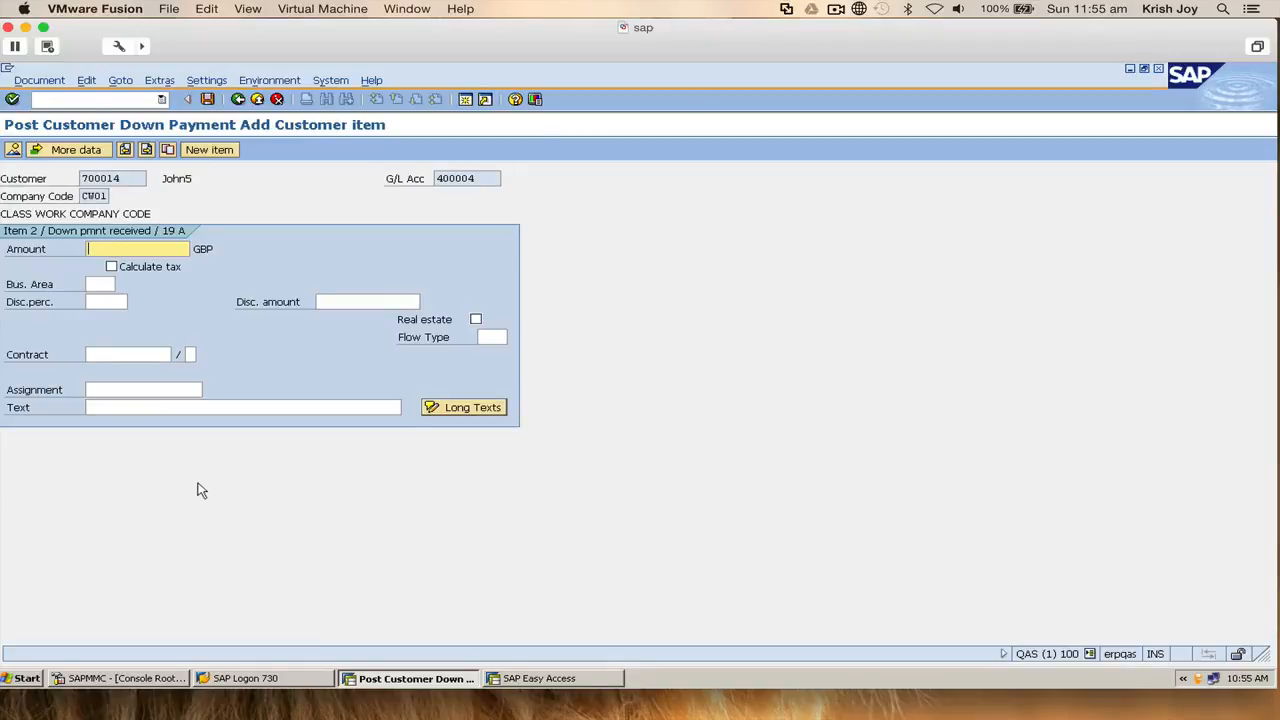
- Enter an amount of 1200 GBP and the text "test" for the customer down payment item
{"action": "type", "text": "1200"}
{"action": "left_click", "coordinate": [120, 355]}
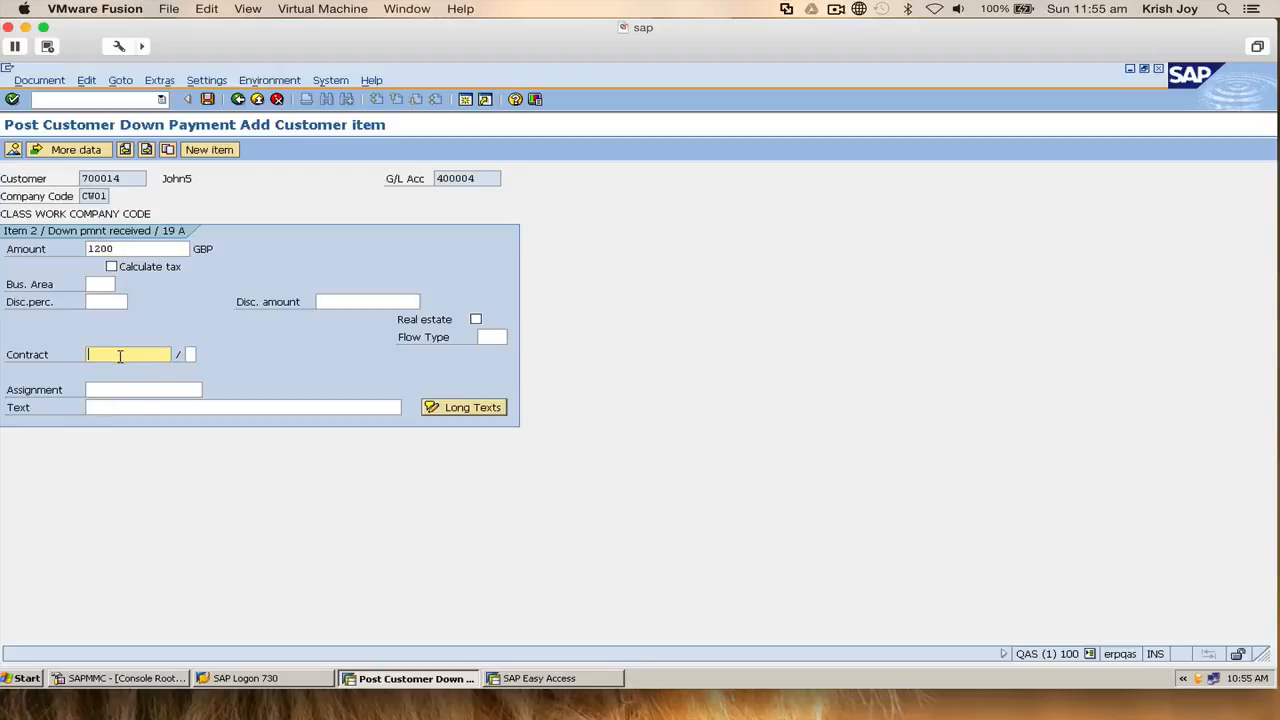
{"action": "left_click", "coordinate": [126, 407]}
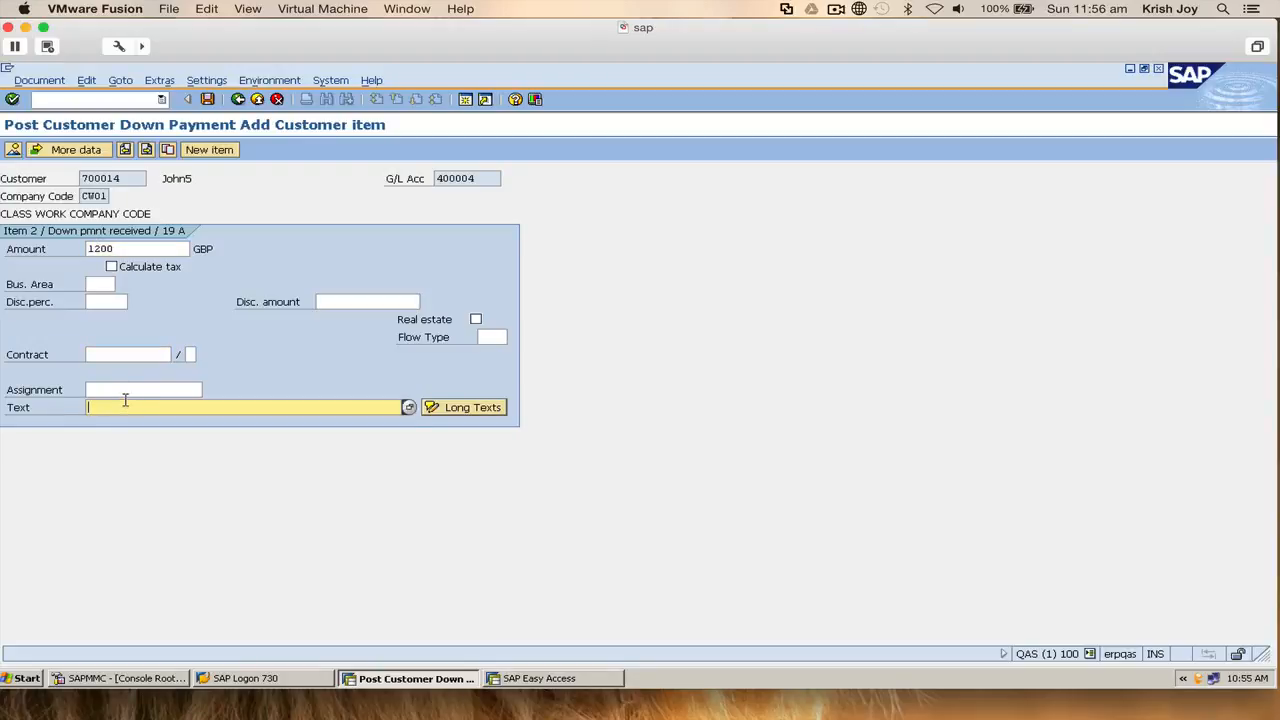
{"action": "type", "text": "test"}
- Simulate the customer down payment document and post it
{"action": "left_click", "coordinate": [34, 80]}
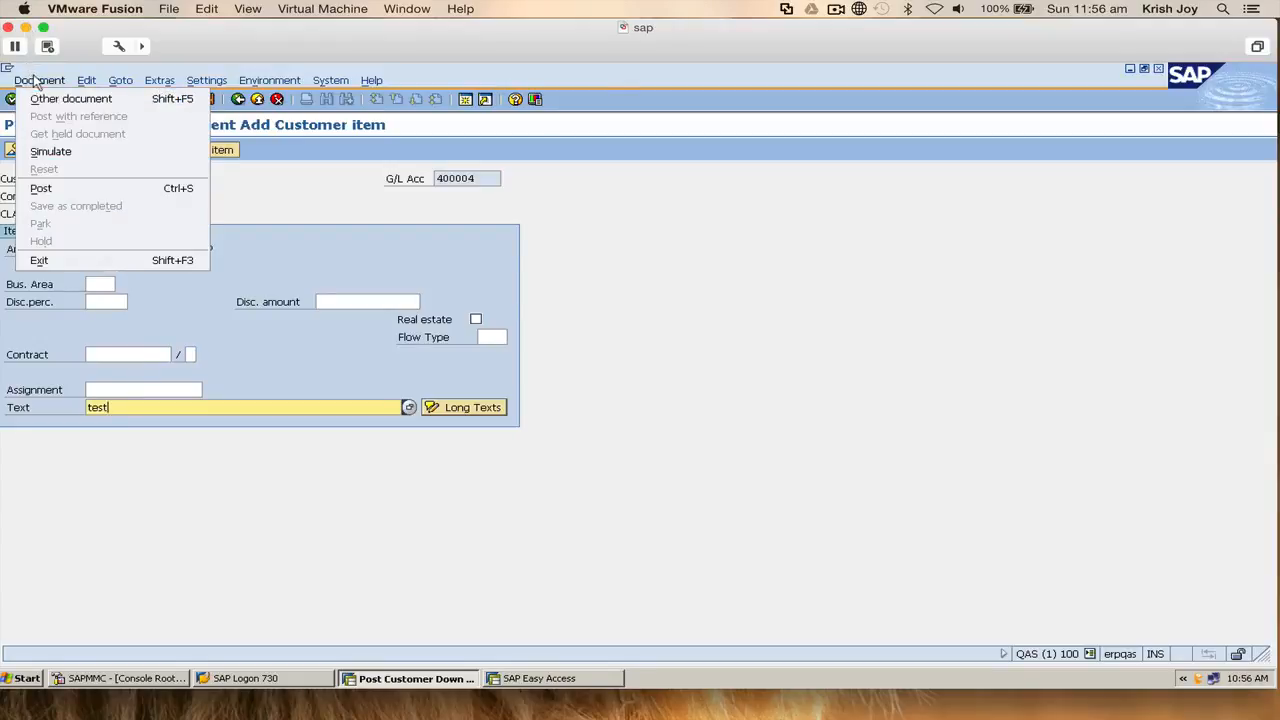
{"action": "left_click", "coordinate": [94, 153]}
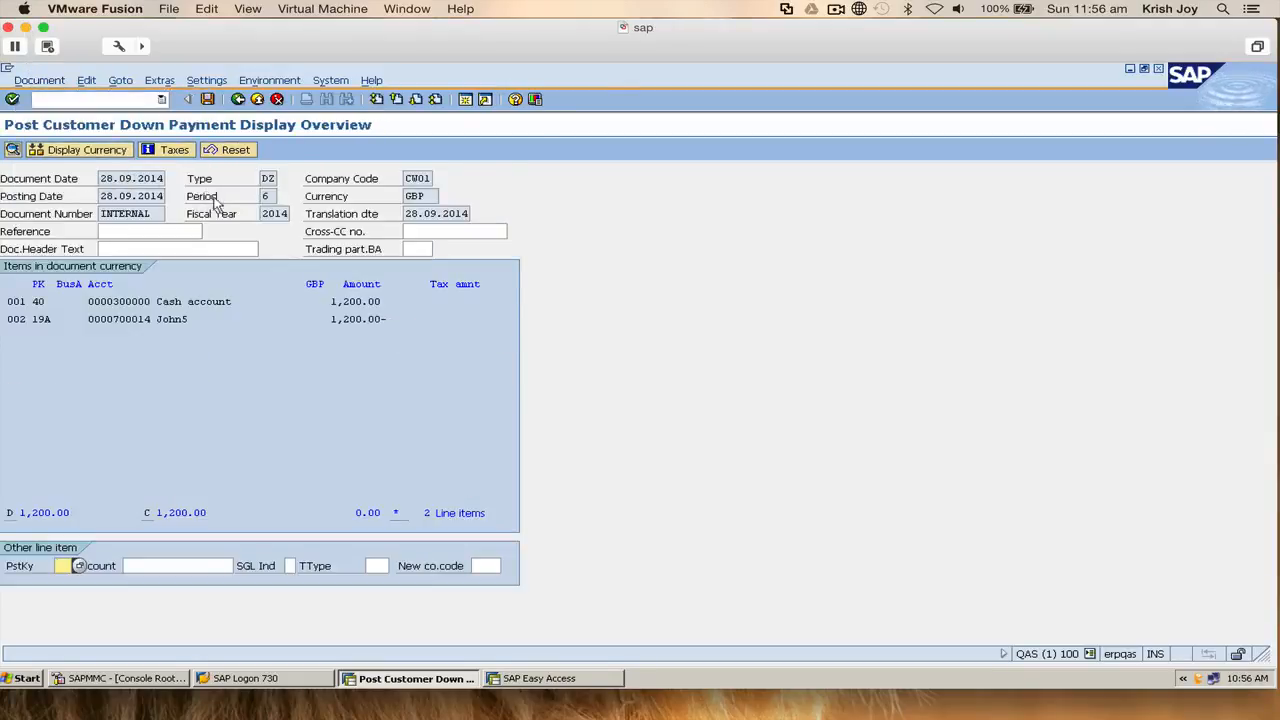
{"action": "left_click", "coordinate": [207, 100]}
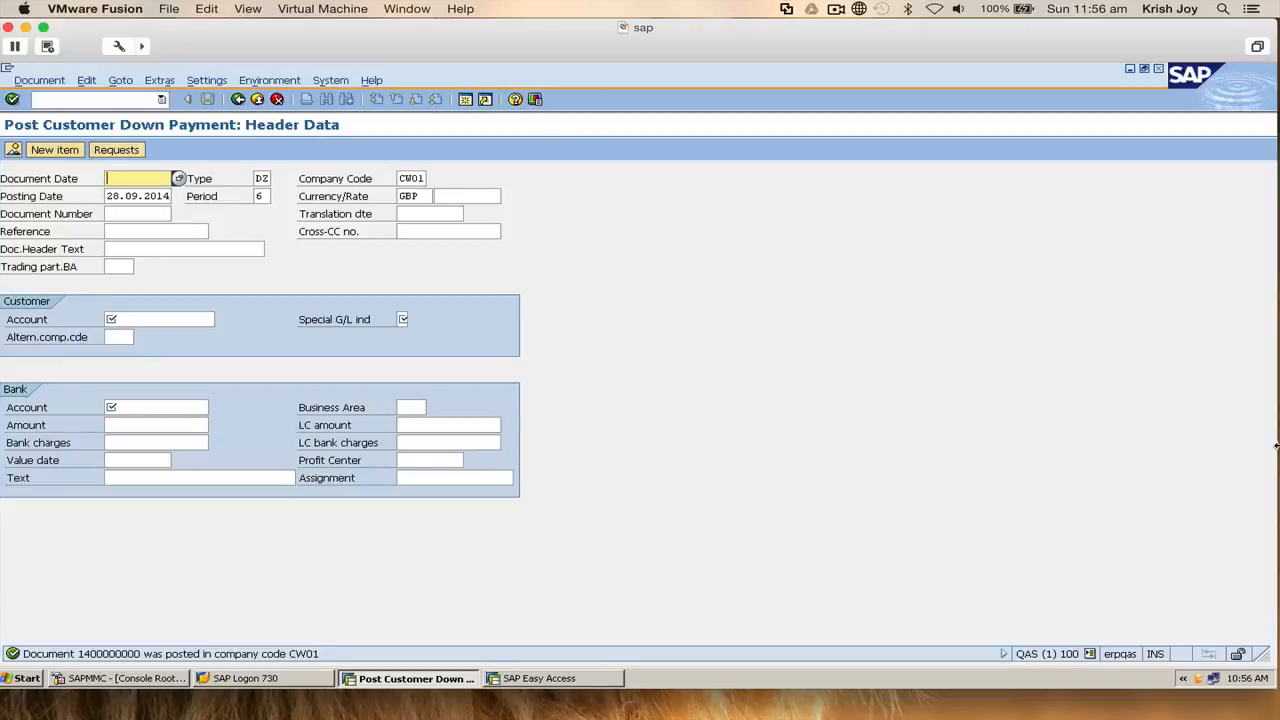
- Exit the customer down payment entry and open transaction FBL5N for the customer line item display
{"action": "left_click", "coordinate": [253, 99]}
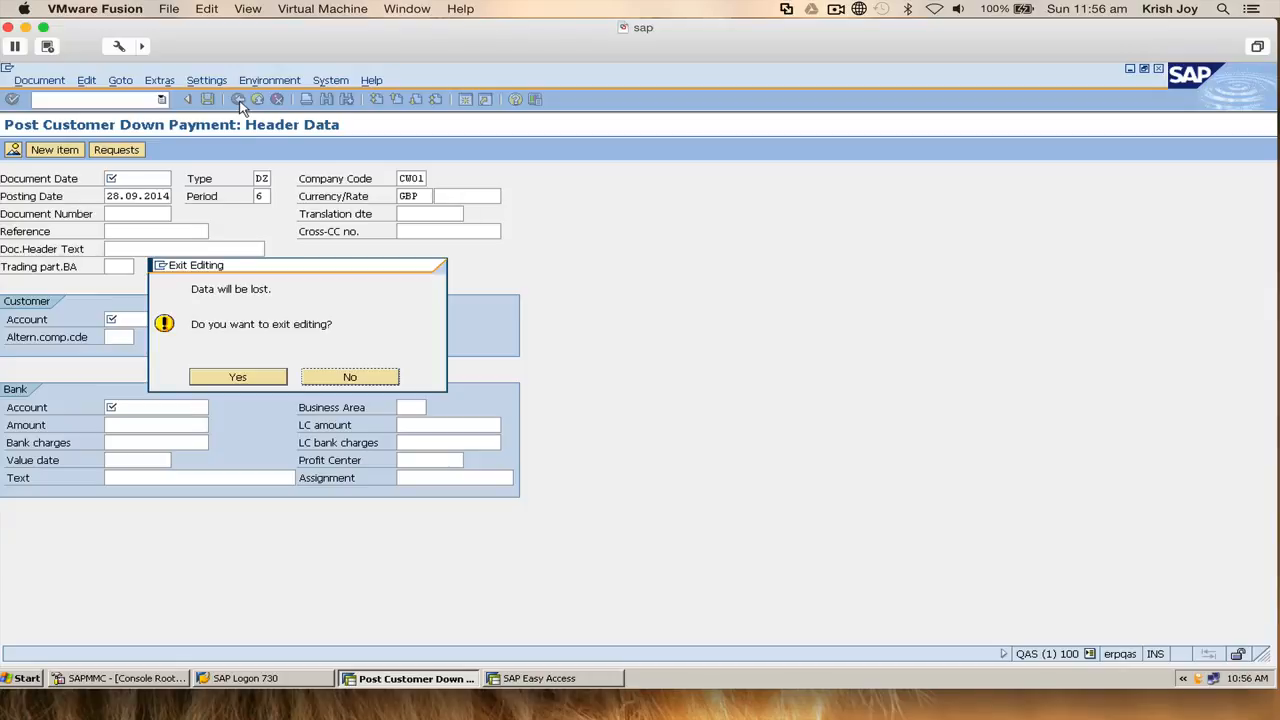
{"action": "left_click", "coordinate": [250, 378]}
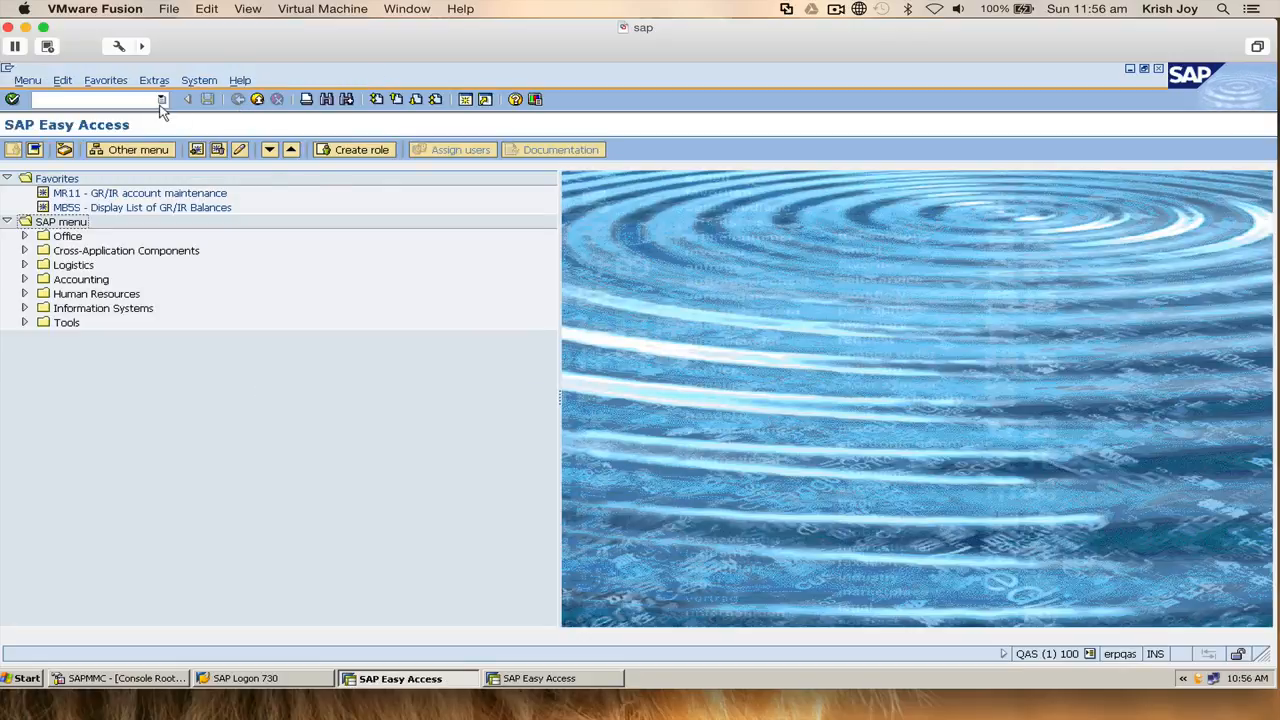
{"action": "type", "text": "fb5ln"}
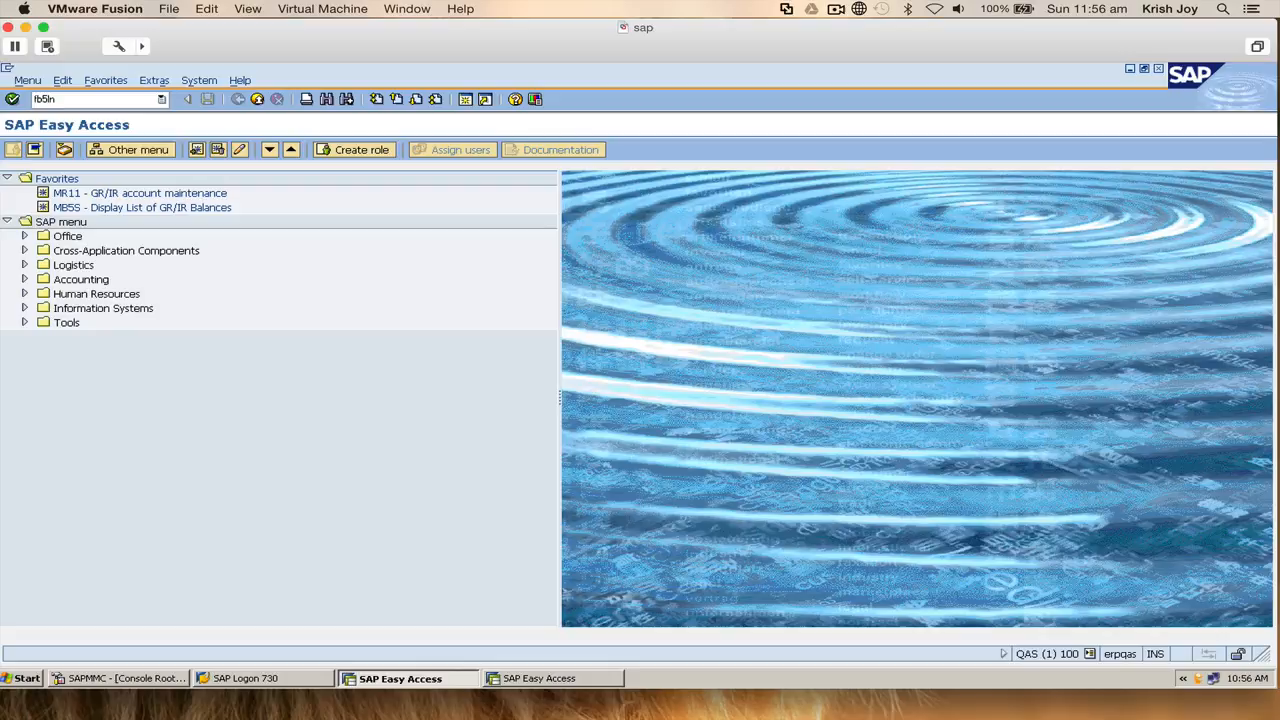
{"action": "key", "text": "Return"}
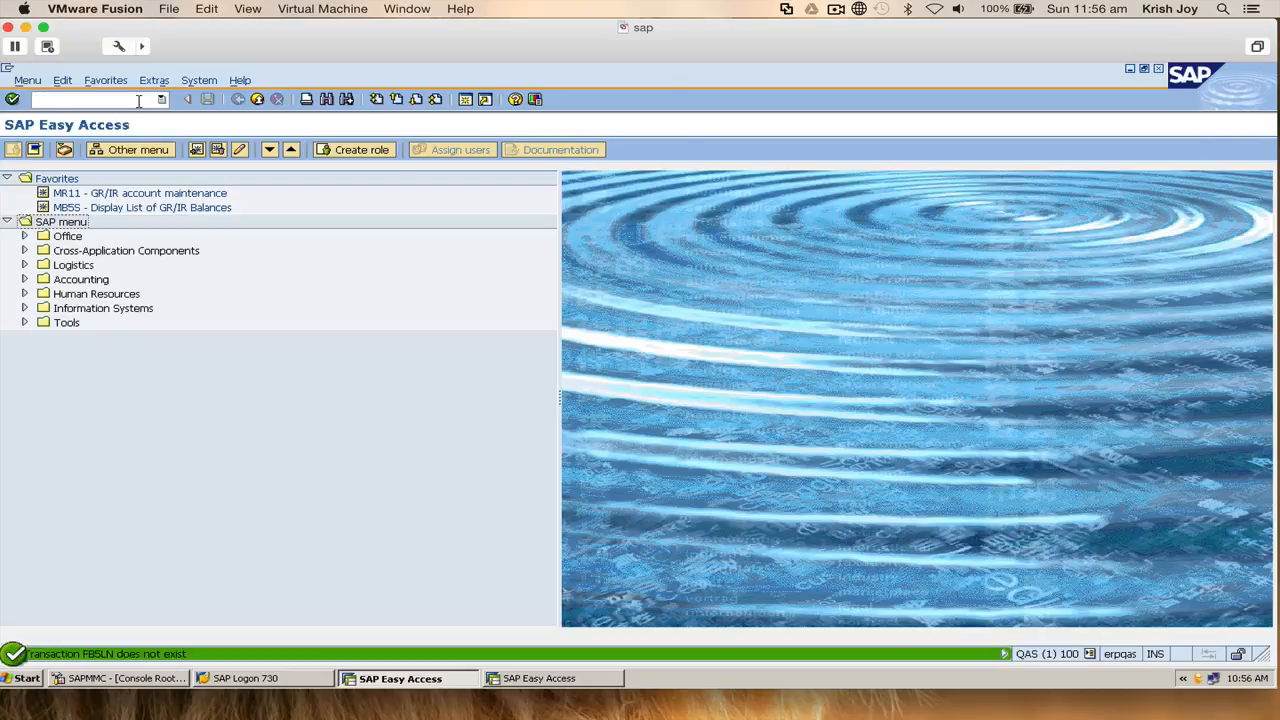
{"action": "left_click", "coordinate": [161, 99]}
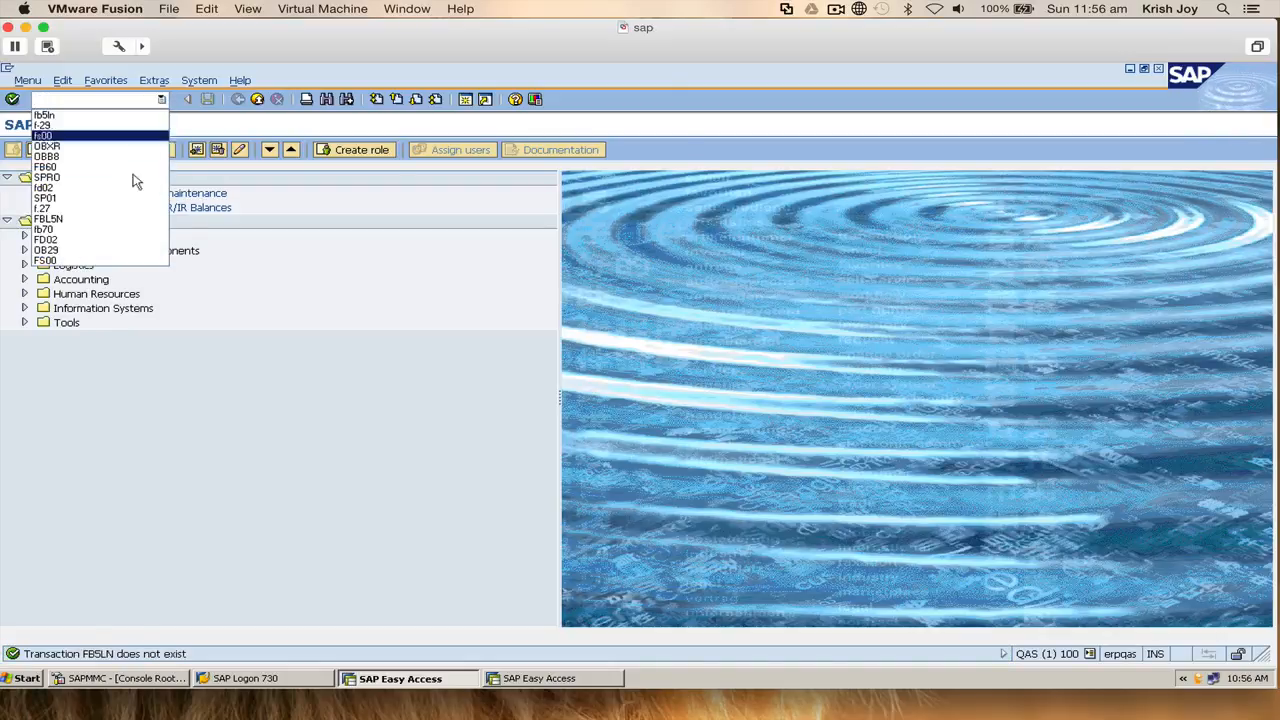
{"action": "left_click", "coordinate": [117, 220]}
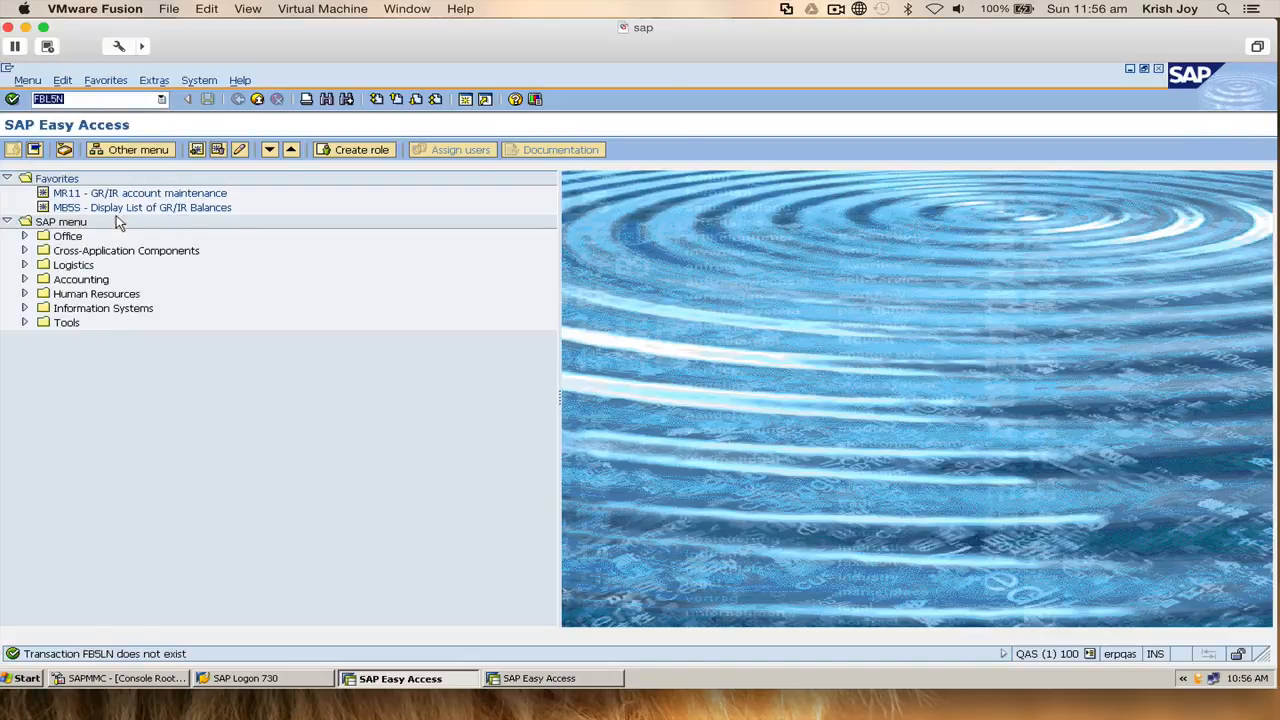
{"action": "key", "text": "Return"}
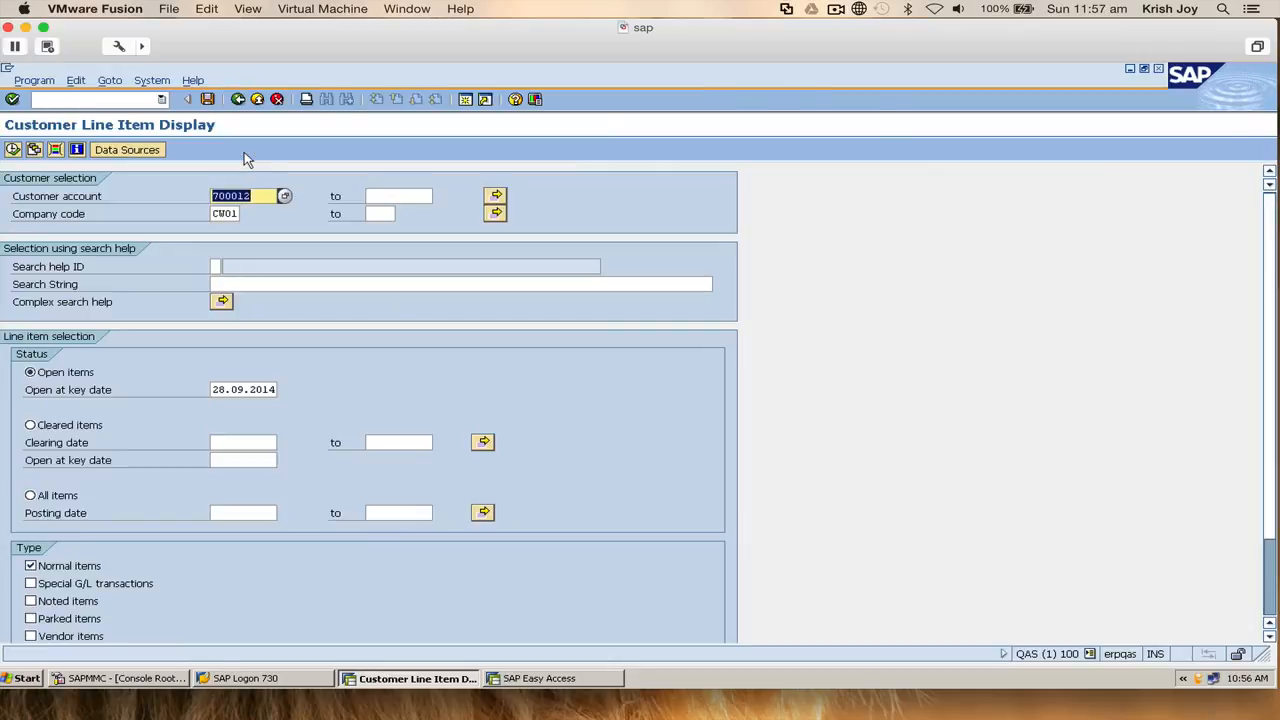
{"action": "left_click", "coordinate": [858, 8]}
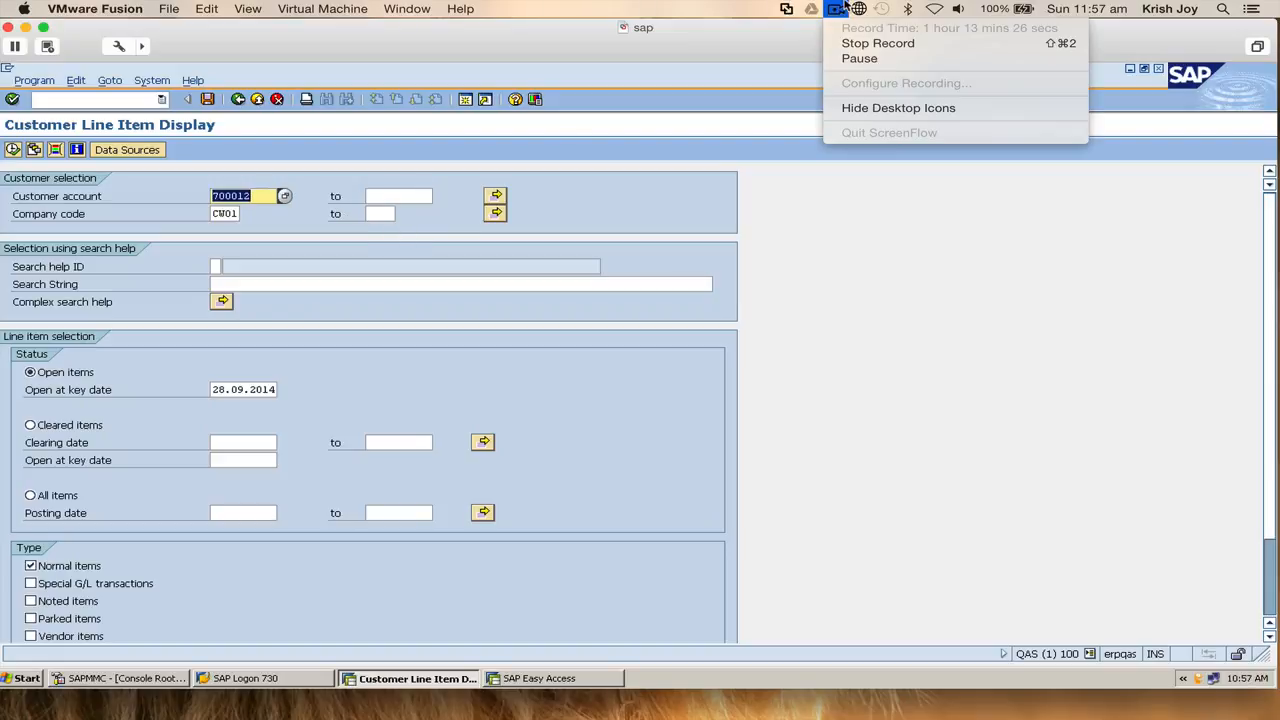
{"action": "left_click", "coordinate": [746, 29]}
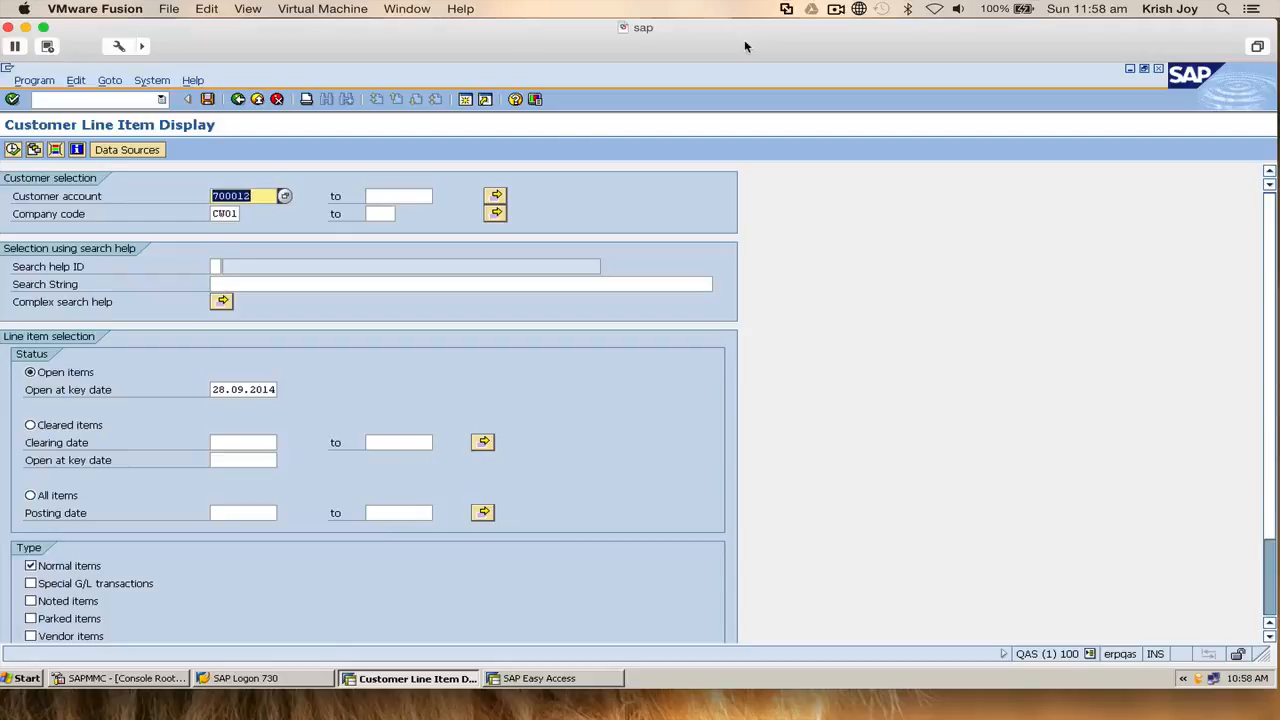
- Include special G/L transactions, set the line item status to All items, and run the customer line item report for CW01
{"action": "scroll", "coordinate": [508, 560], "scroll_direction": "down", "scroll_amount": 2}
{"action": "scroll", "coordinate": [508, 561], "scroll_direction": "down", "scroll_amount": 1}
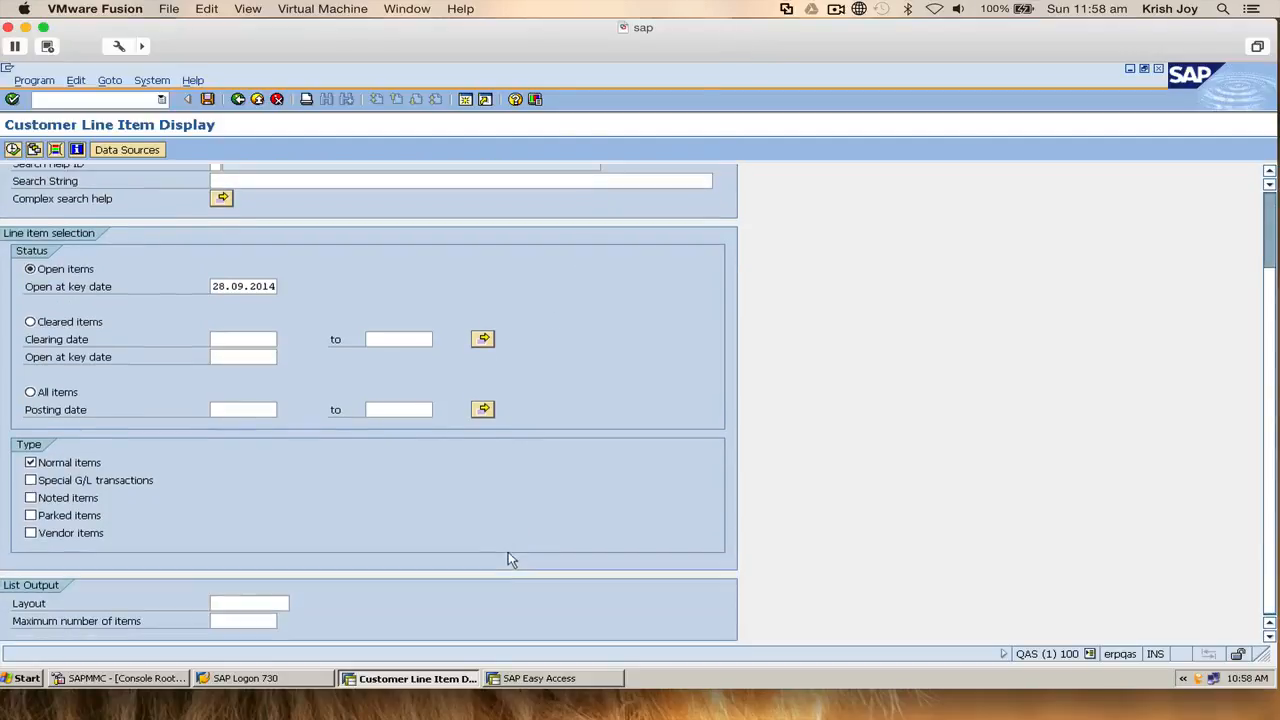
{"action": "left_click", "coordinate": [72, 481]}
{"action": "scroll", "coordinate": [150, 472], "scroll_direction": "up", "scroll_amount": 3}
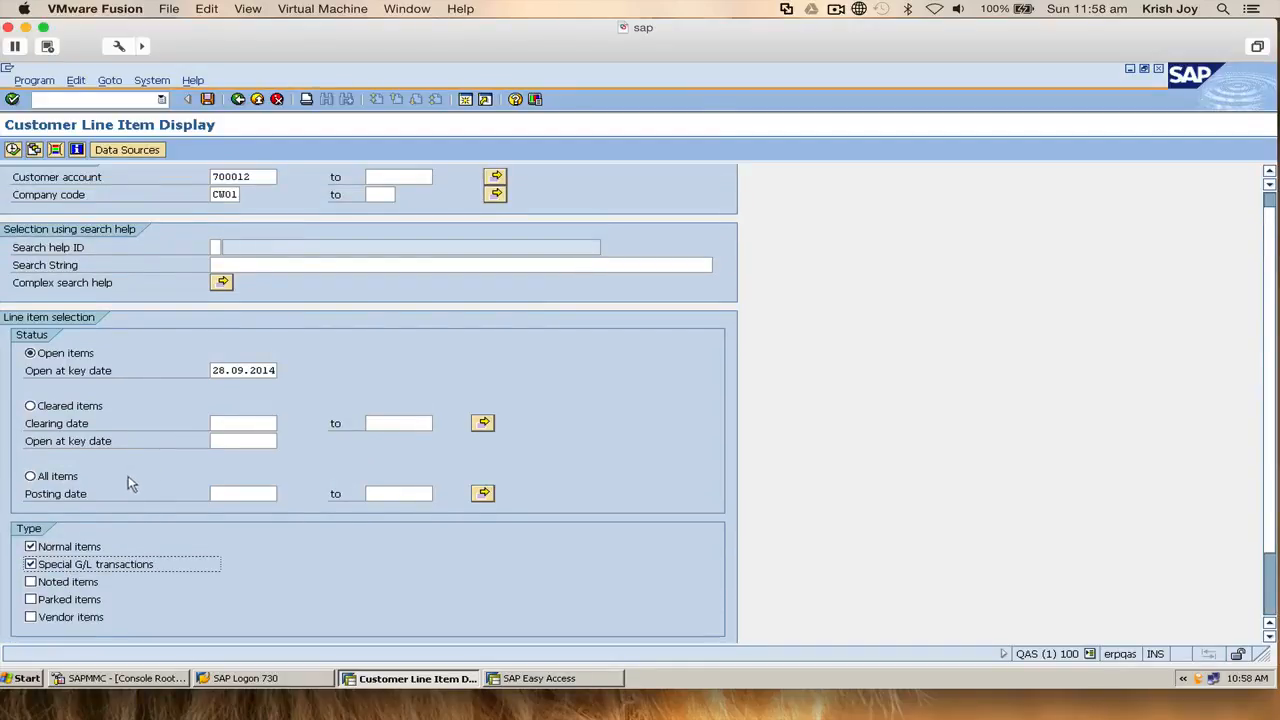
{"action": "left_click", "coordinate": [42, 480]}
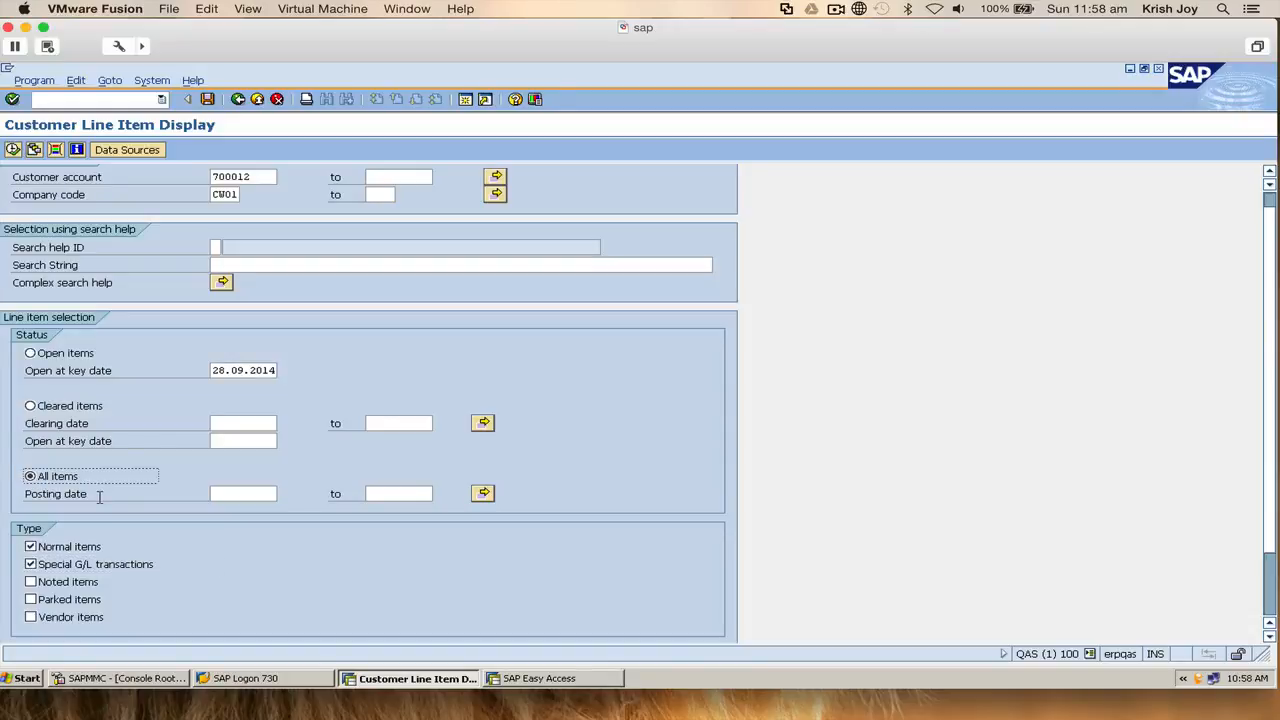
{"action": "scroll", "coordinate": [220, 450], "scroll_direction": "up", "scroll_amount": 1}
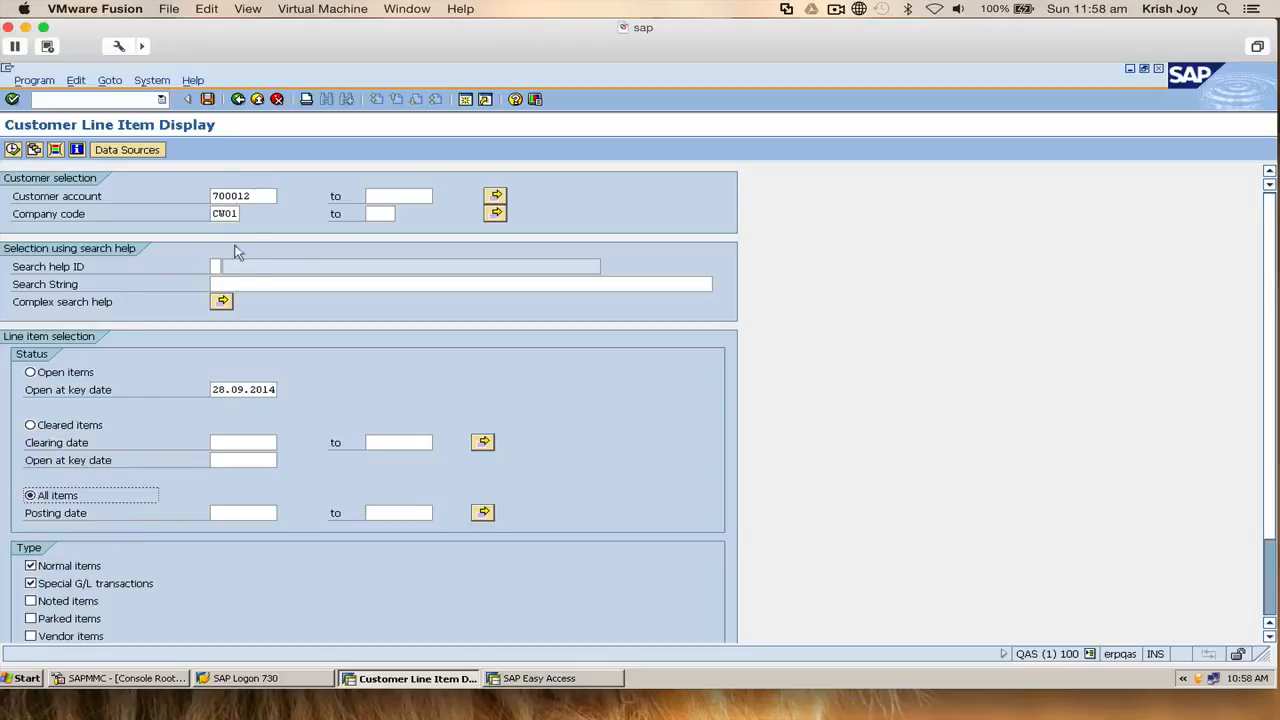
{"action": "left_click", "coordinate": [12, 149]}
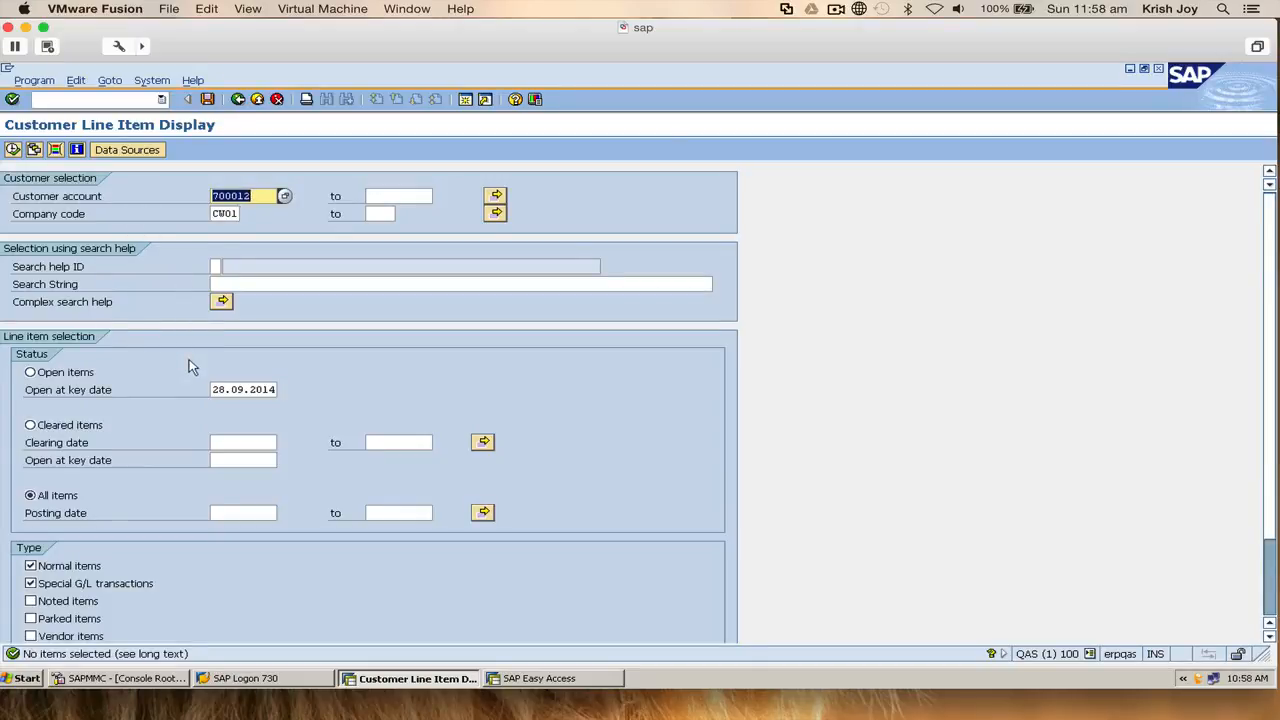
- Run the customer line item report again for CW01 with the All items status
{"action": "scroll", "coordinate": [188, 368], "scroll_direction": "down", "scroll_amount": 2}
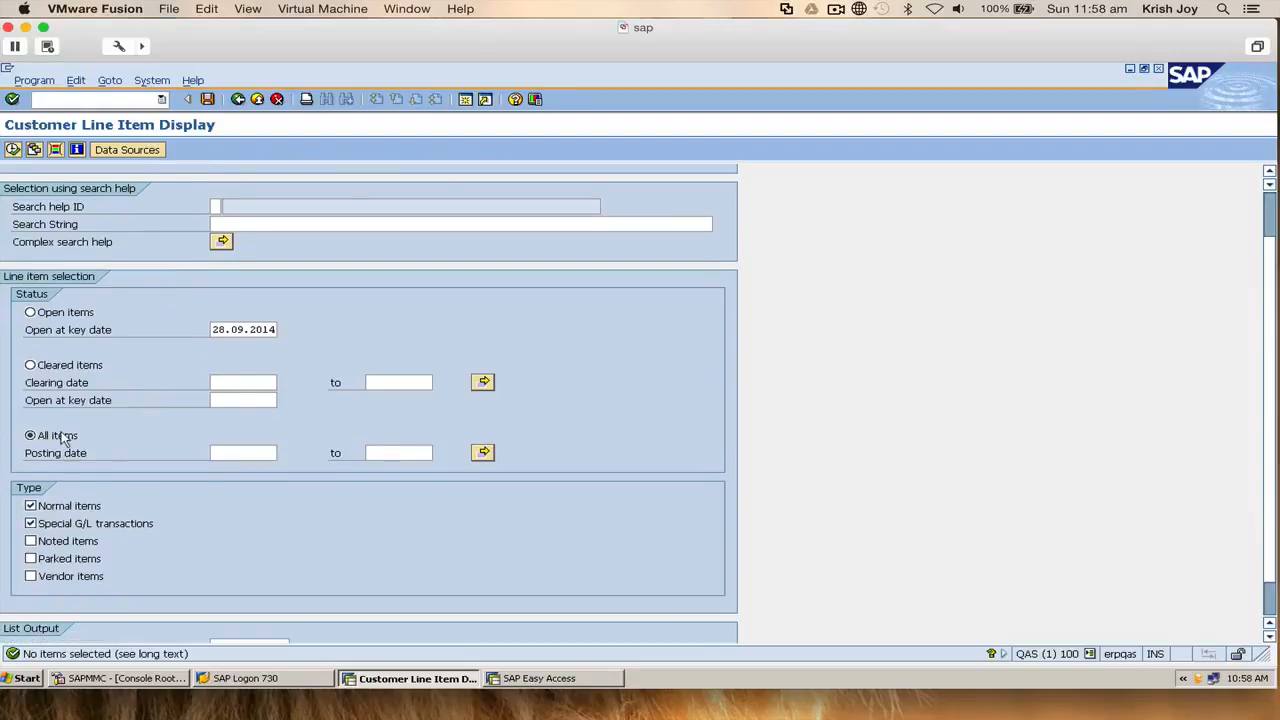
{"action": "left_click", "coordinate": [60, 438]}
{"action": "scroll", "coordinate": [196, 395], "scroll_direction": "up", "scroll_amount": 2}
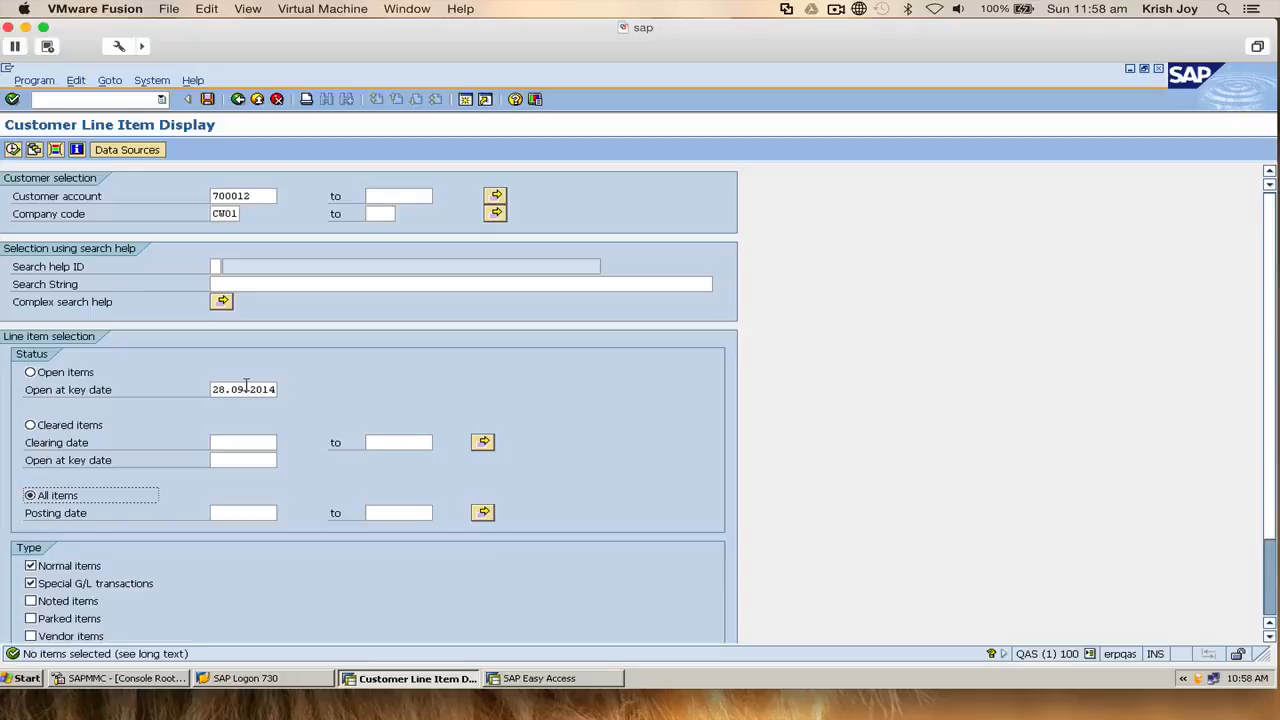
{"action": "left_click", "coordinate": [13, 150]}
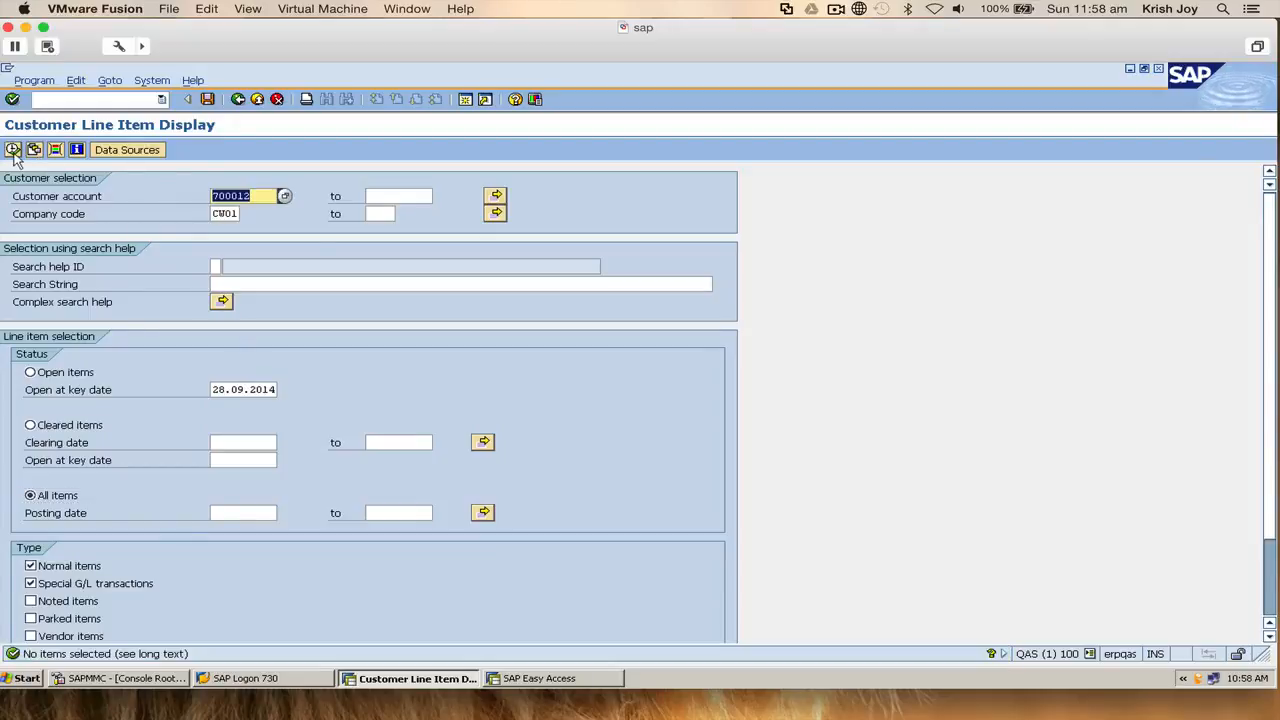
- Pick the customer that received the down payment from the CW01 customer list and run the line item report
{"action": "left_click", "coordinate": [285, 197]}
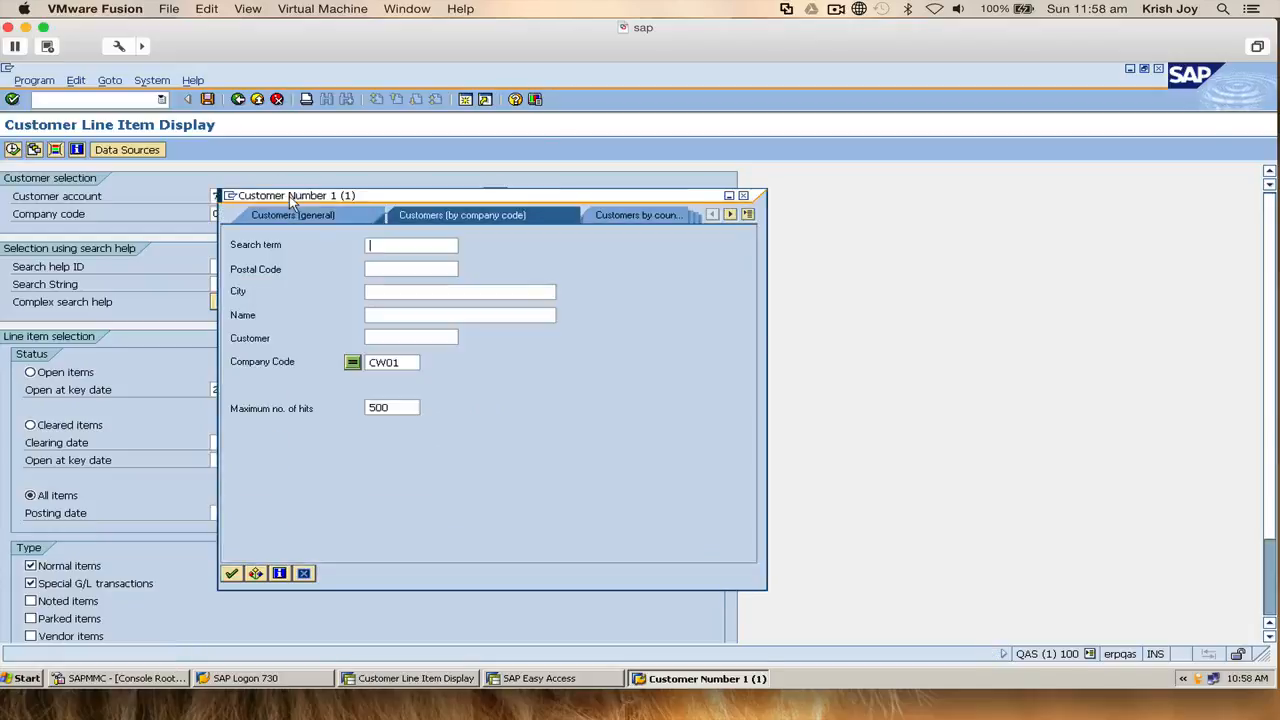
{"action": "key", "text": "Return"}
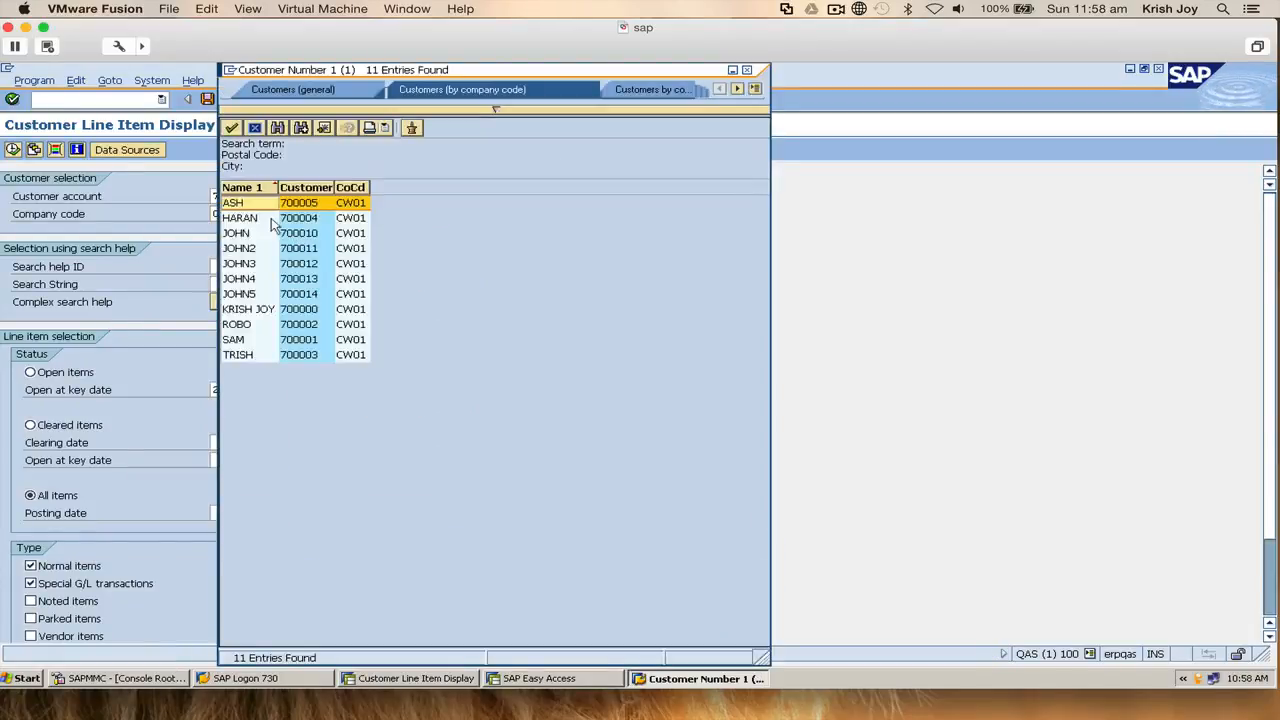
{"action": "left_click", "coordinate": [299, 295]}
{"action": "left_click_drag", "start_coordinate": [320, 71], "coordinate": [630, 97]}
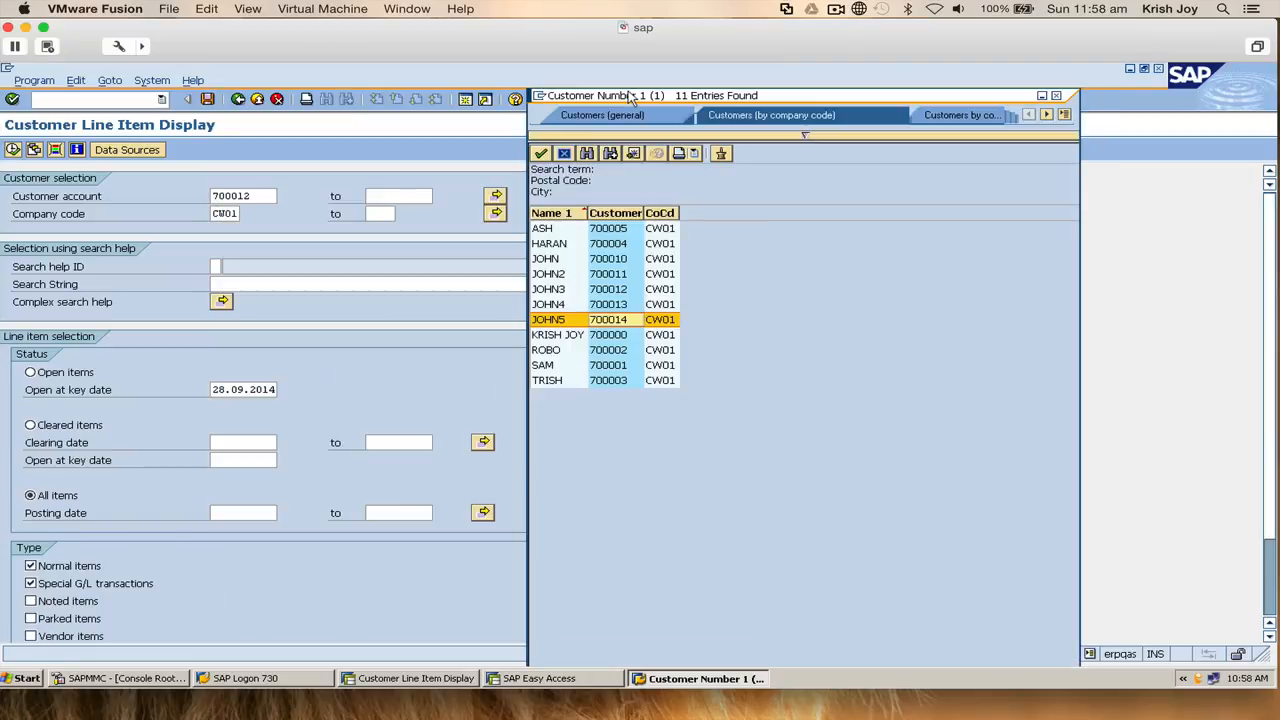
{"action": "double_click", "coordinate": [609, 319]}
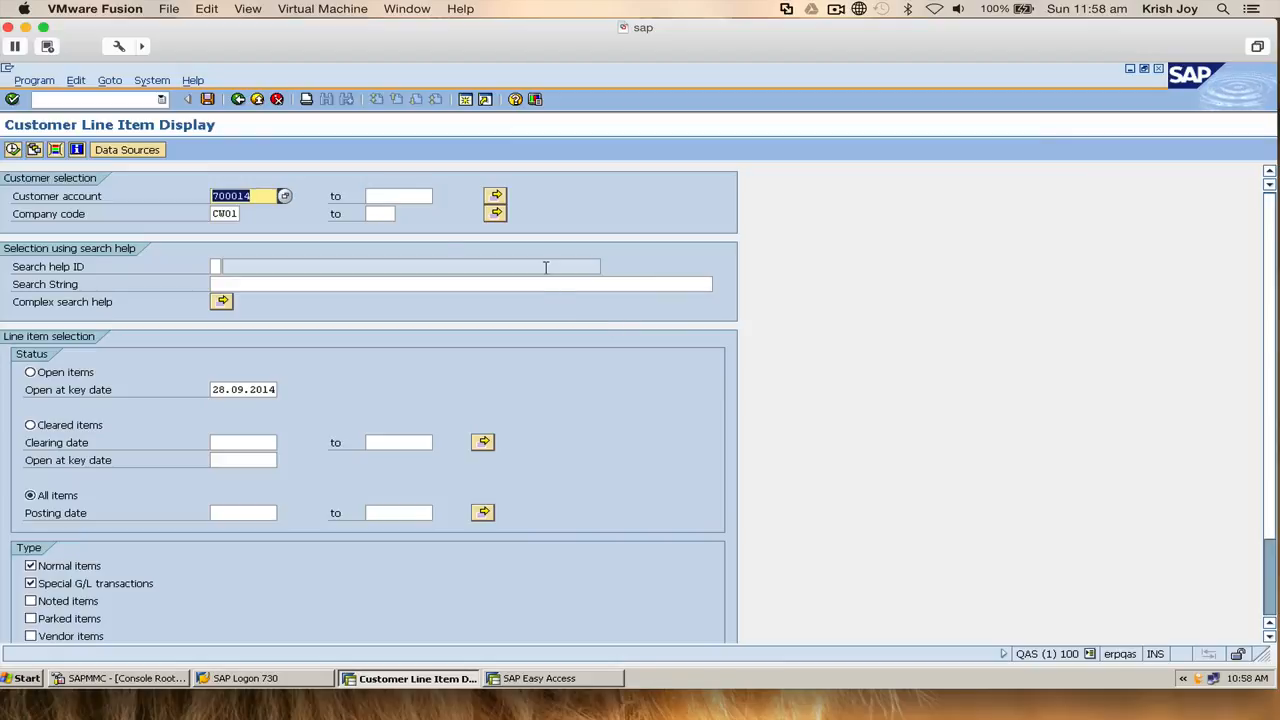
{"action": "left_click", "coordinate": [12, 150]}
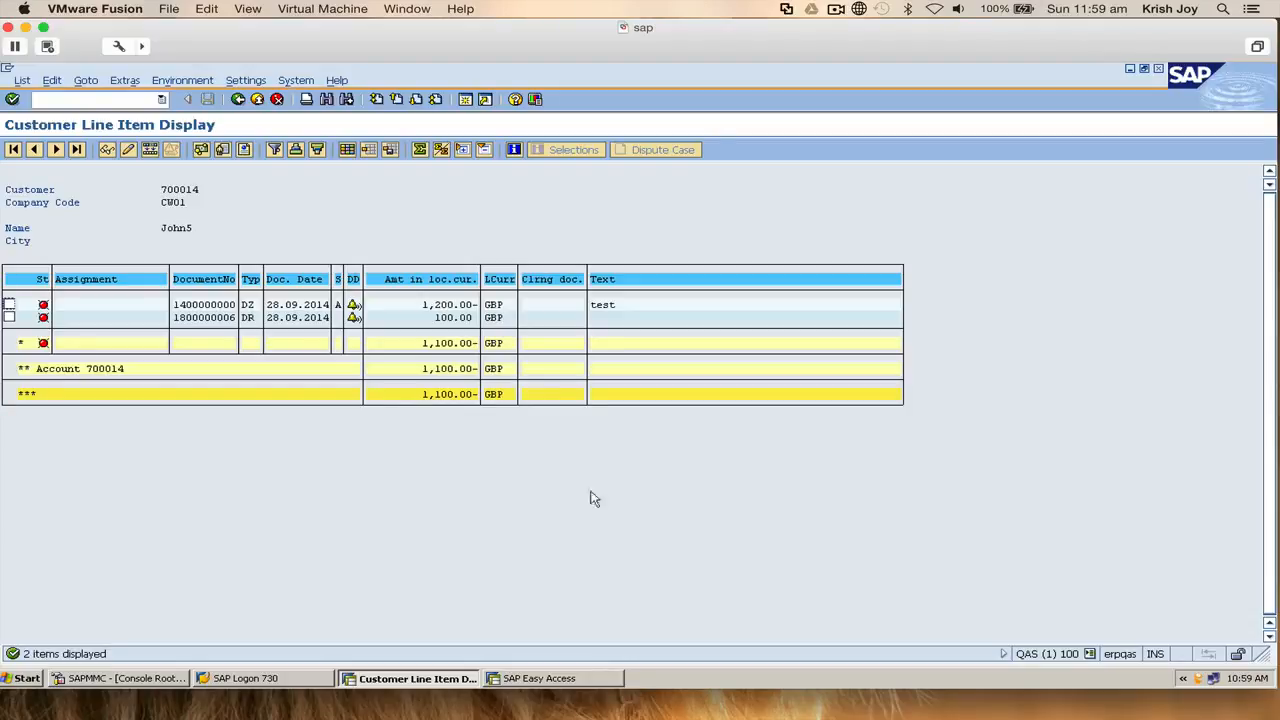
- Leave the line item display, open transaction FD10N, and run the customer balance display for CW01 in fiscal year 2014
{"action": "left_click", "coordinate": [555, 368]}
{"action": "left_click", "coordinate": [257, 99]}
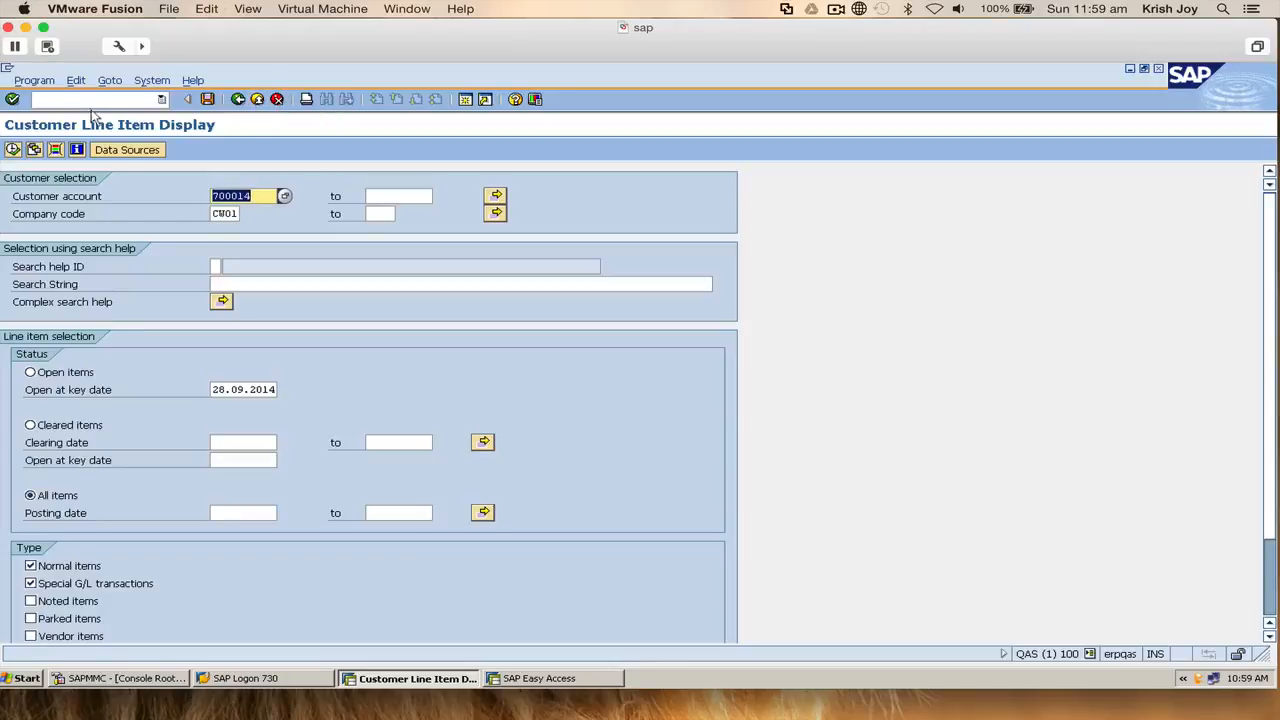
{"action": "left_click", "coordinate": [243, 103]}
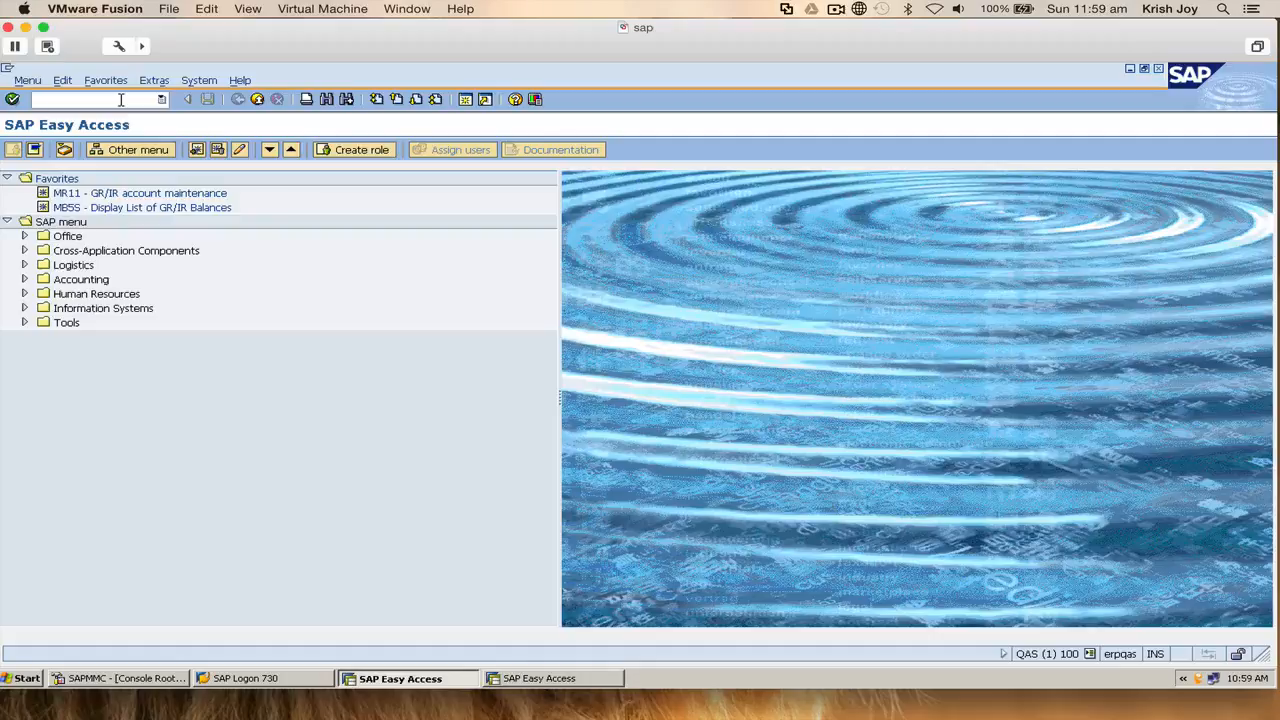
{"action": "type", "text": "FD10N"}
{"action": "key", "text": "Return"}
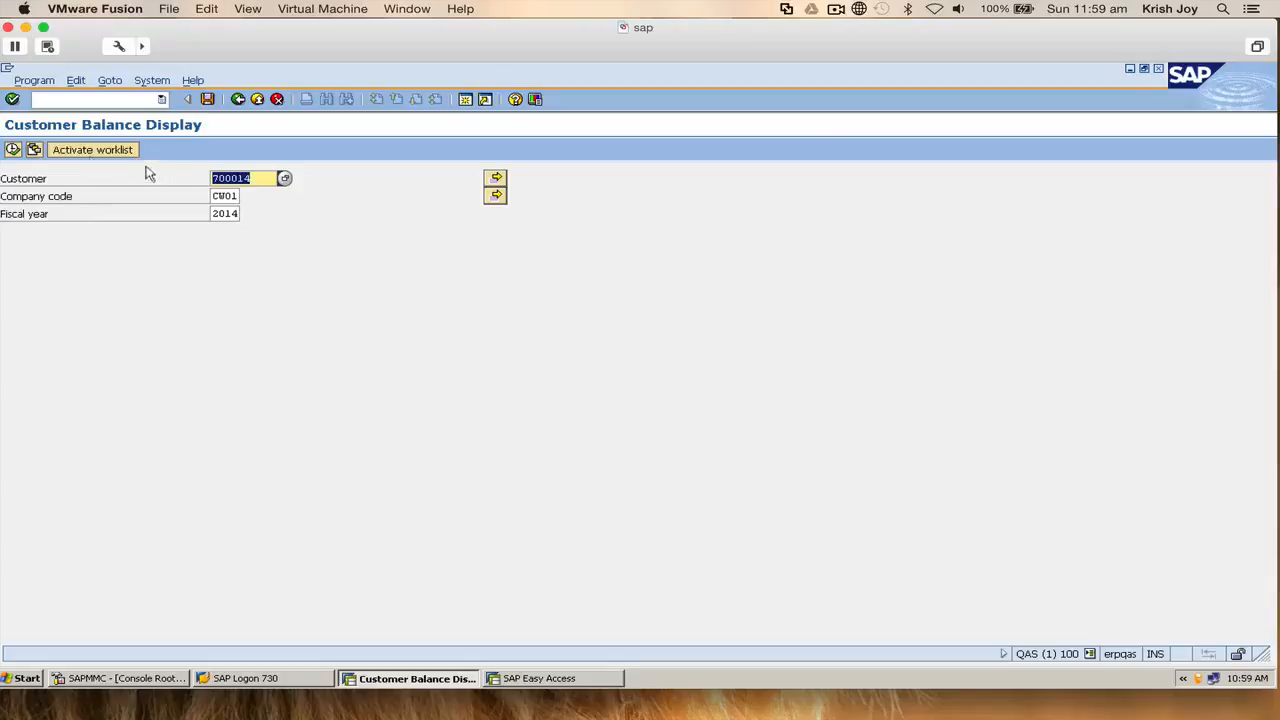
{"action": "left_click", "coordinate": [13, 151]}
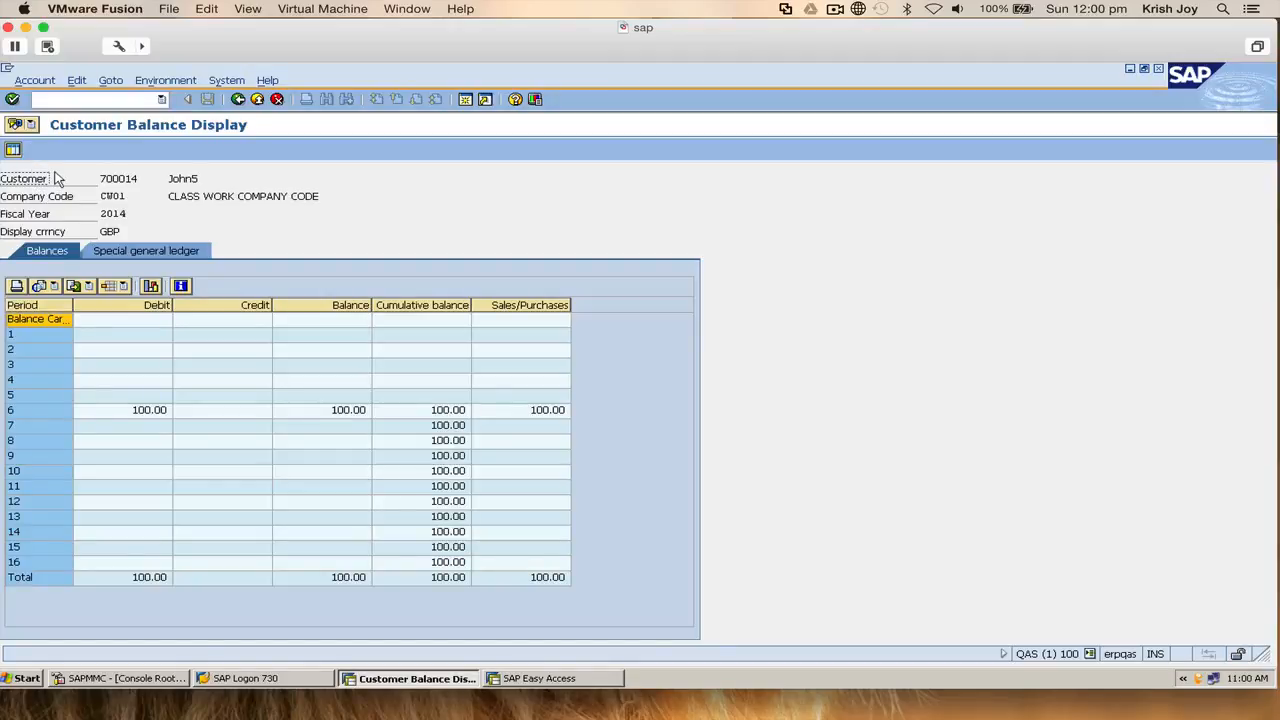
- Compare the customer's period balances with the special general ledger balances and examine the line items behind the total balance
{"action": "left_click", "coordinate": [130, 252]}
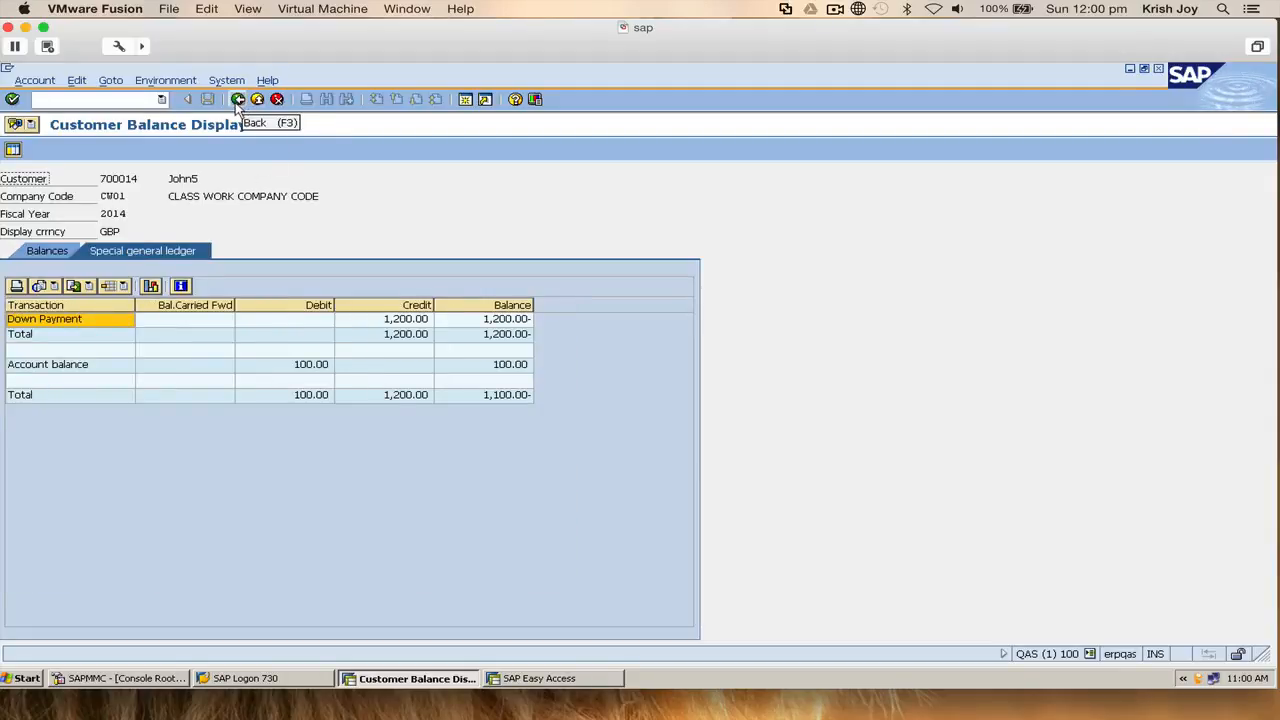
{"action": "left_click", "coordinate": [60, 252]}
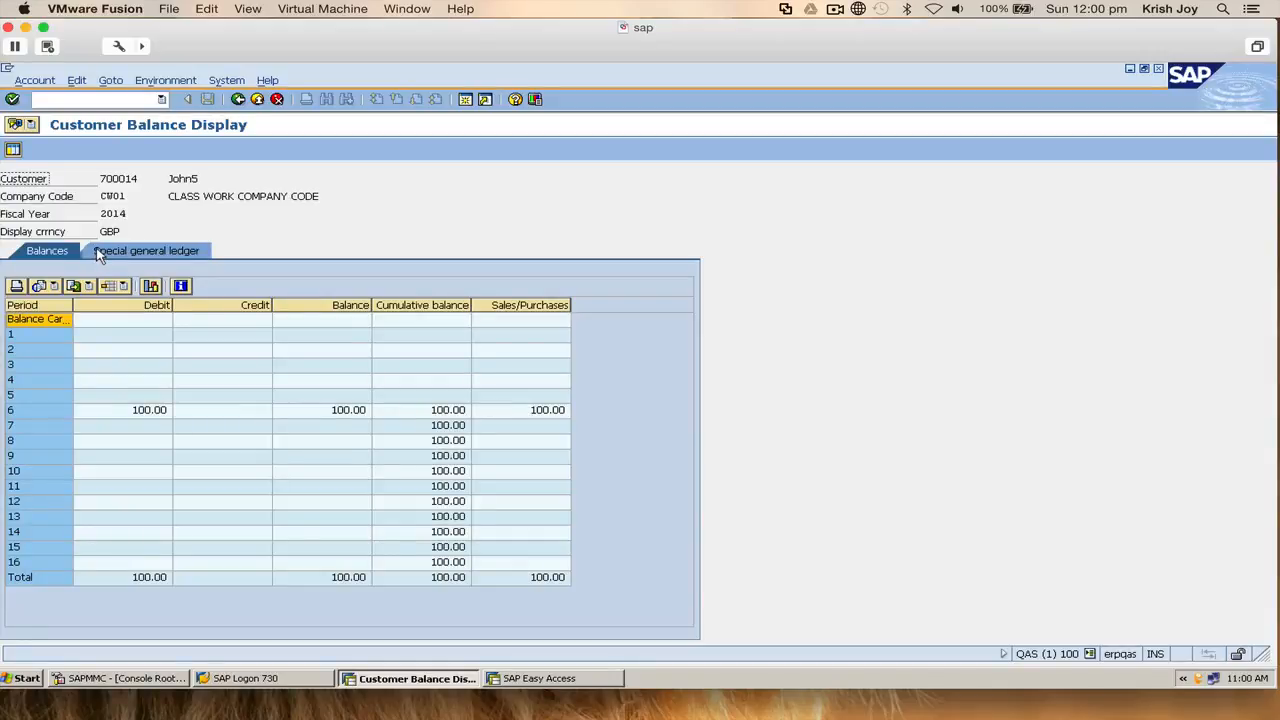
{"action": "left_click", "coordinate": [98, 254]}
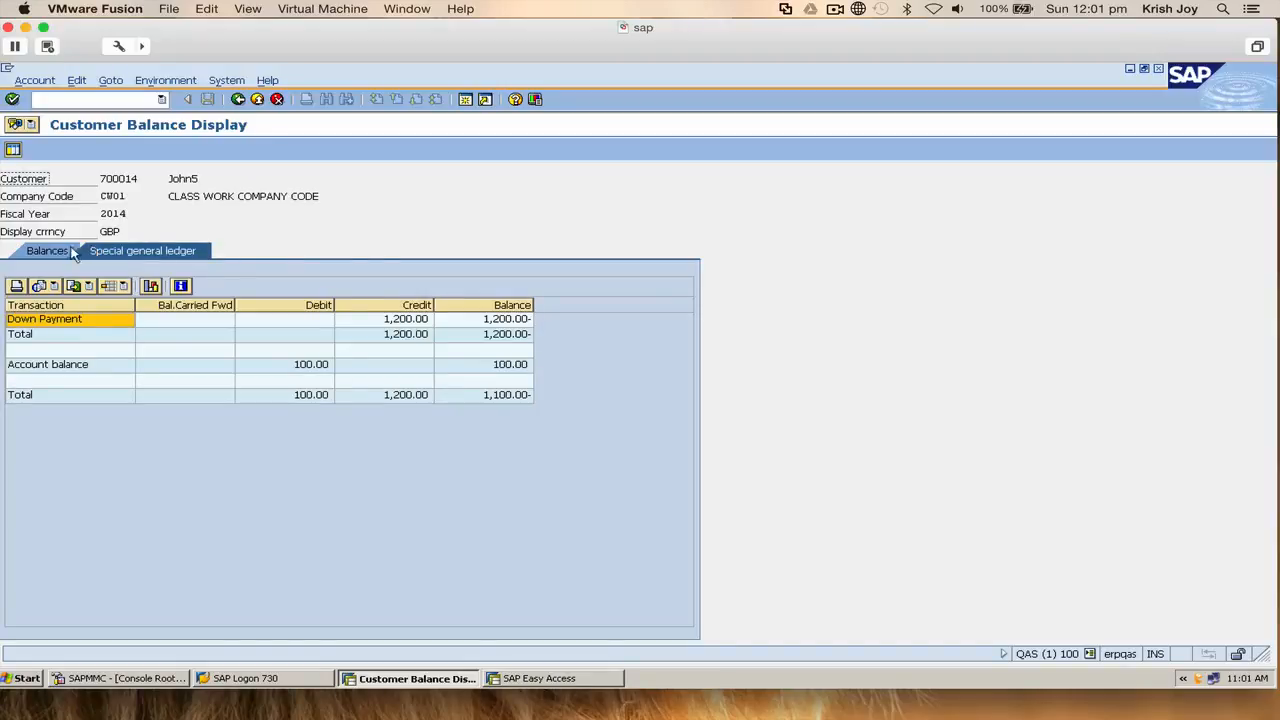
{"action": "left_click", "coordinate": [70, 252]}
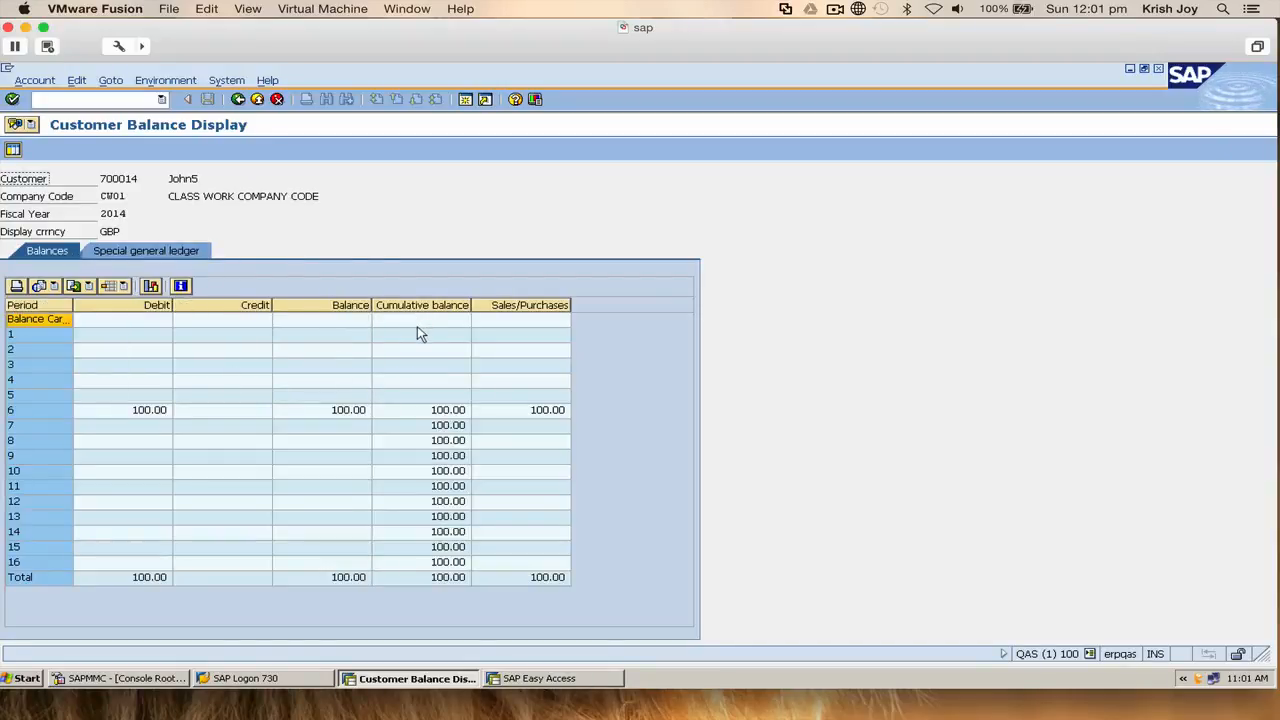
{"action": "left_click", "coordinate": [205, 251]}
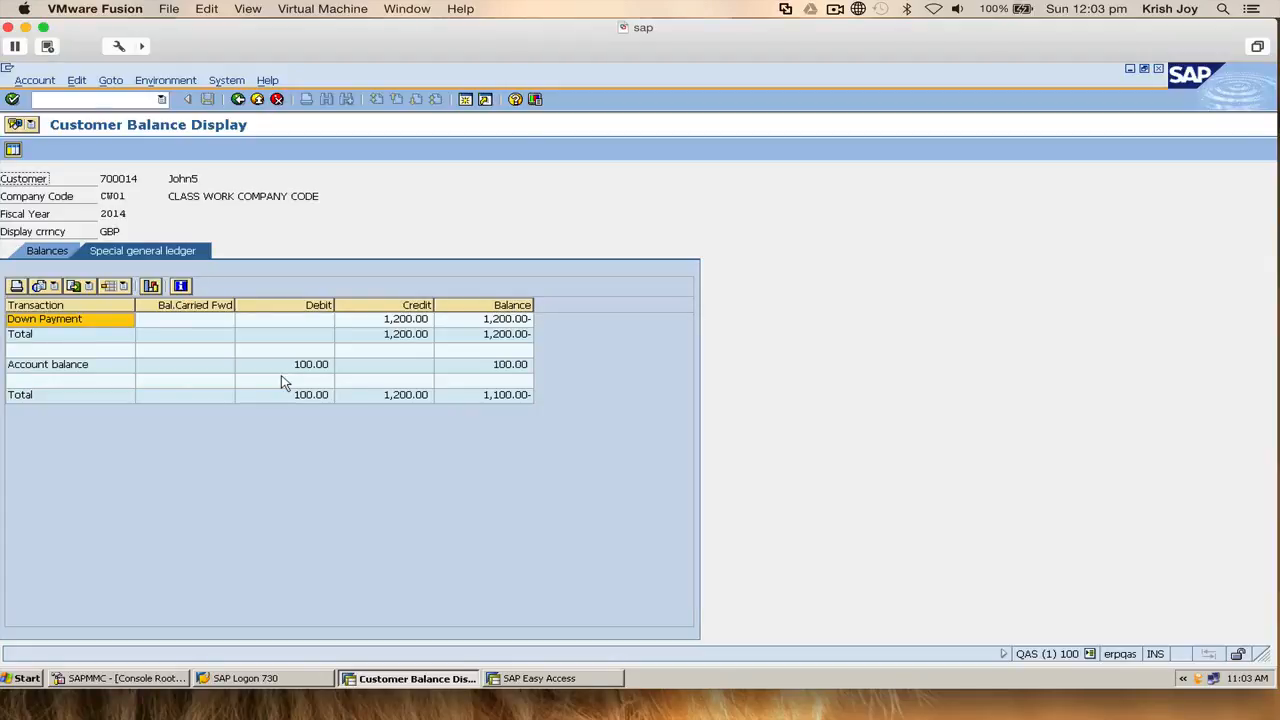
{"action": "double_click", "coordinate": [506, 395]}
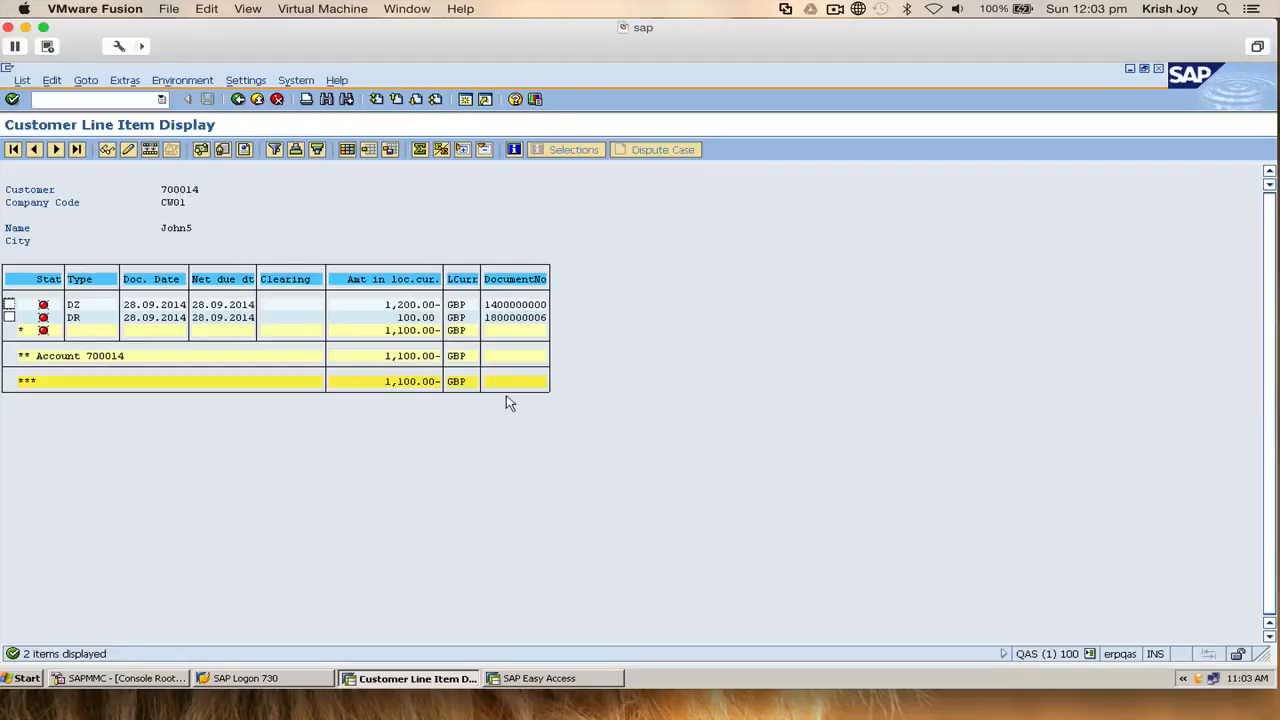
{"action": "left_click", "coordinate": [201, 150]}
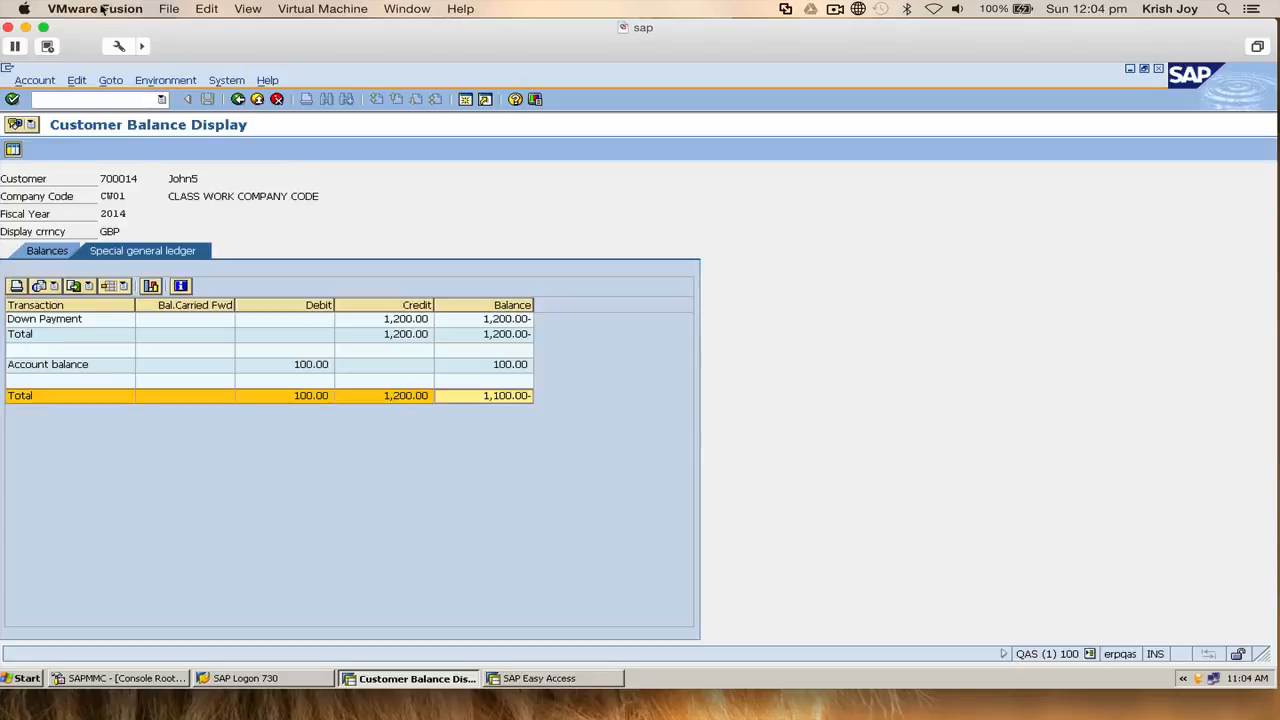
- Exit the customer balance display and open transaction OBYR for the vendor down payment special G/L configuration
{"action": "left_click", "coordinate": [257, 99]}
{"action": "left_click", "coordinate": [257, 99]}
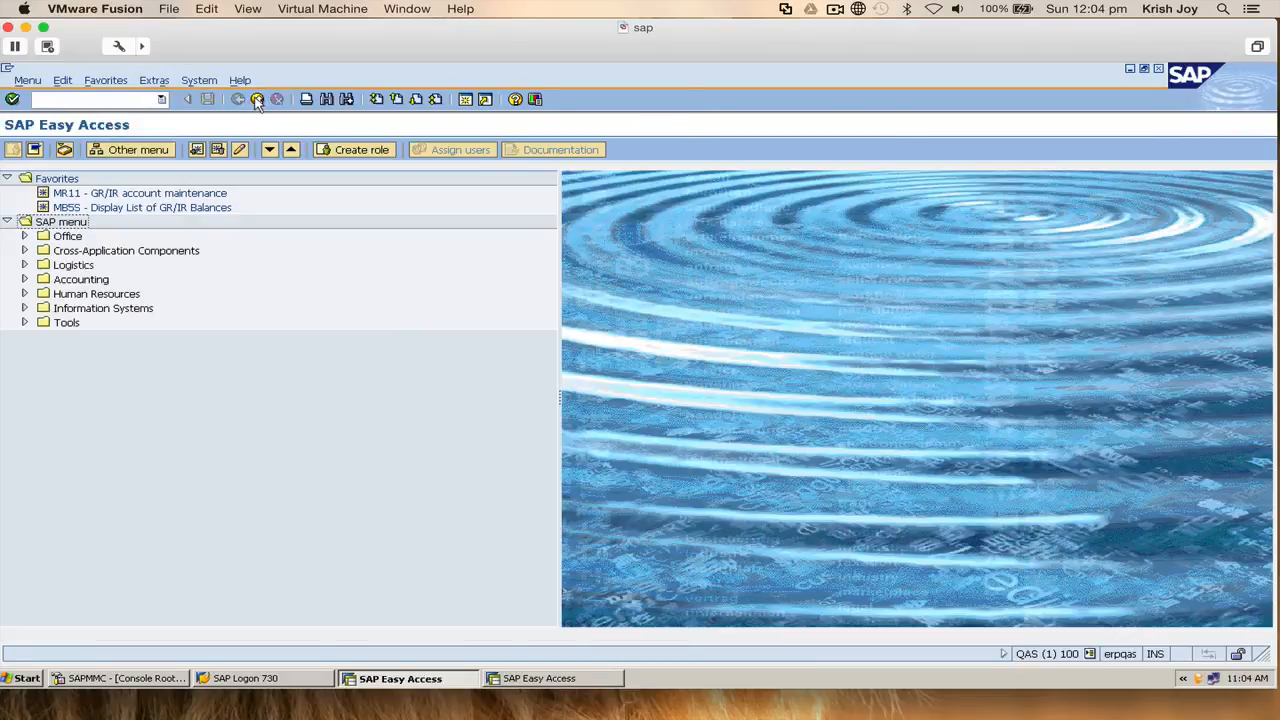
{"action": "left_click", "coordinate": [142, 100]}
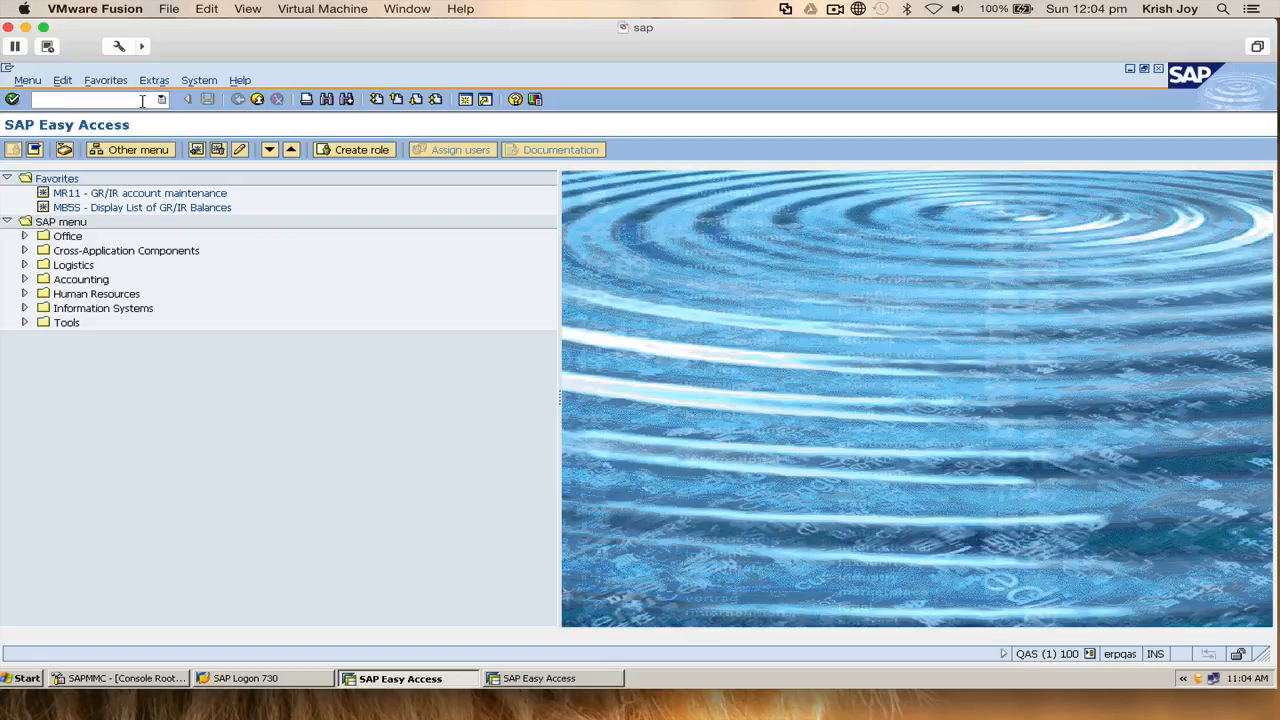
{"action": "type", "text": "obyr"}
{"action": "key", "text": "Return"}
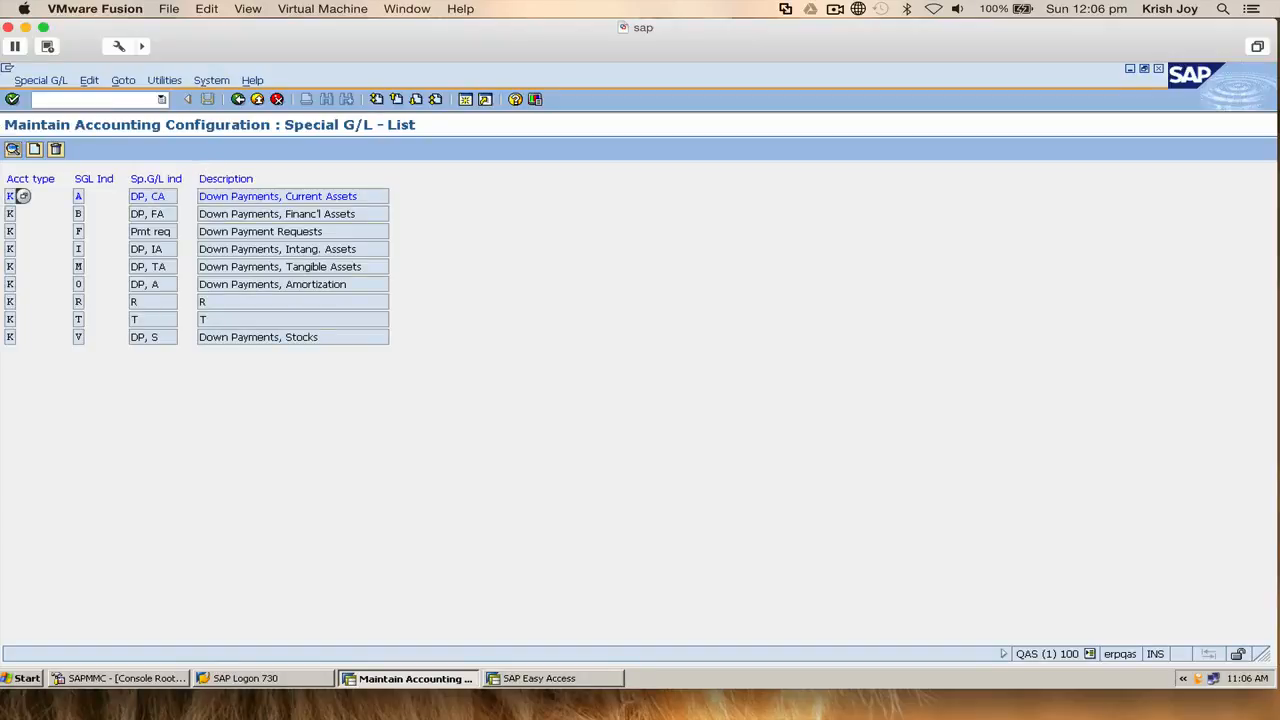
{"action": "left_click", "coordinate": [128, 101]}
{"action": "left_click", "coordinate": [810, 9]}
{"action": "left_click", "coordinate": [835, 9]}
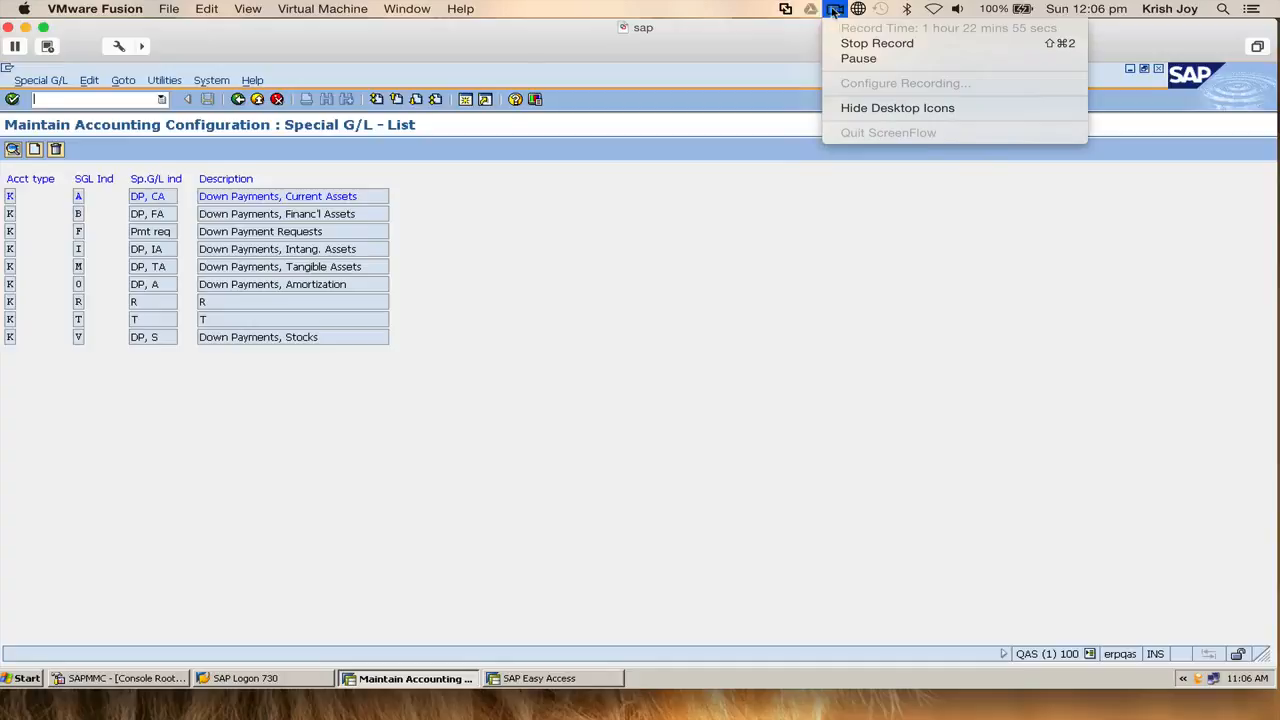
{"action": "left_click", "coordinate": [667, 40]}
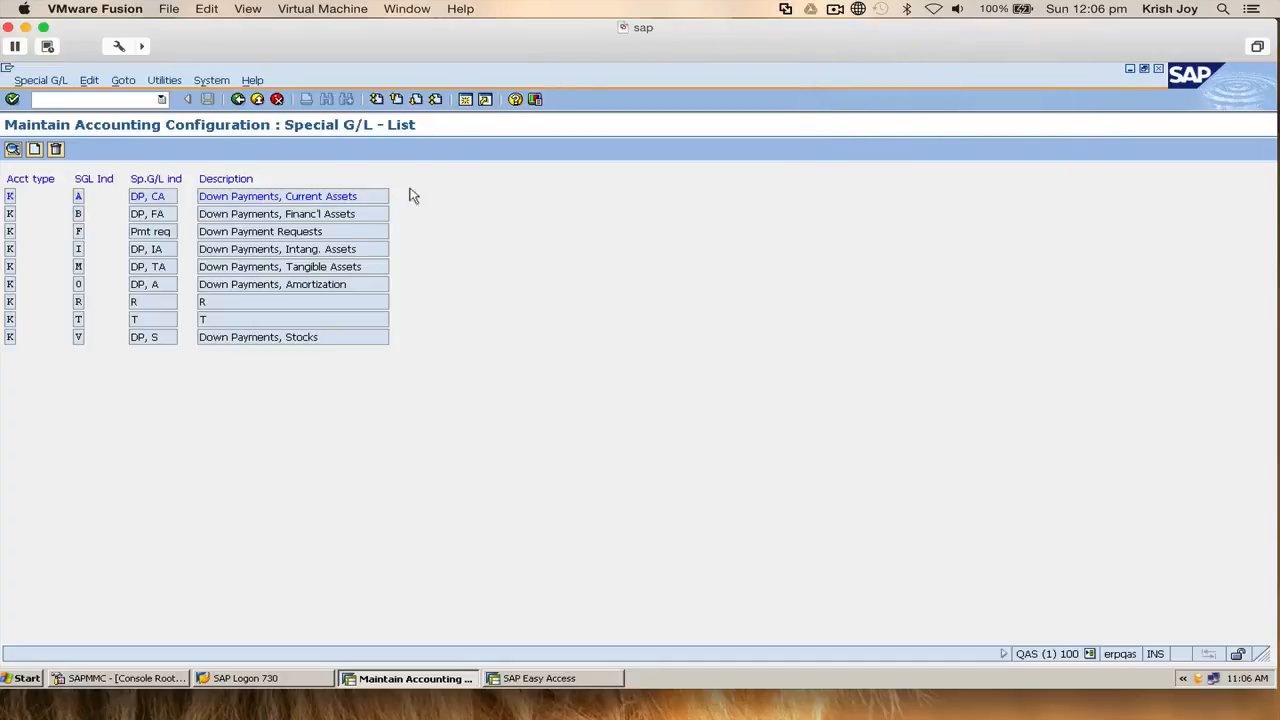
- Open the vendor special G/L indicator A, Down Payments, Current Assets, for chart of accounts CW01
{"action": "double_click", "coordinate": [153, 196]}
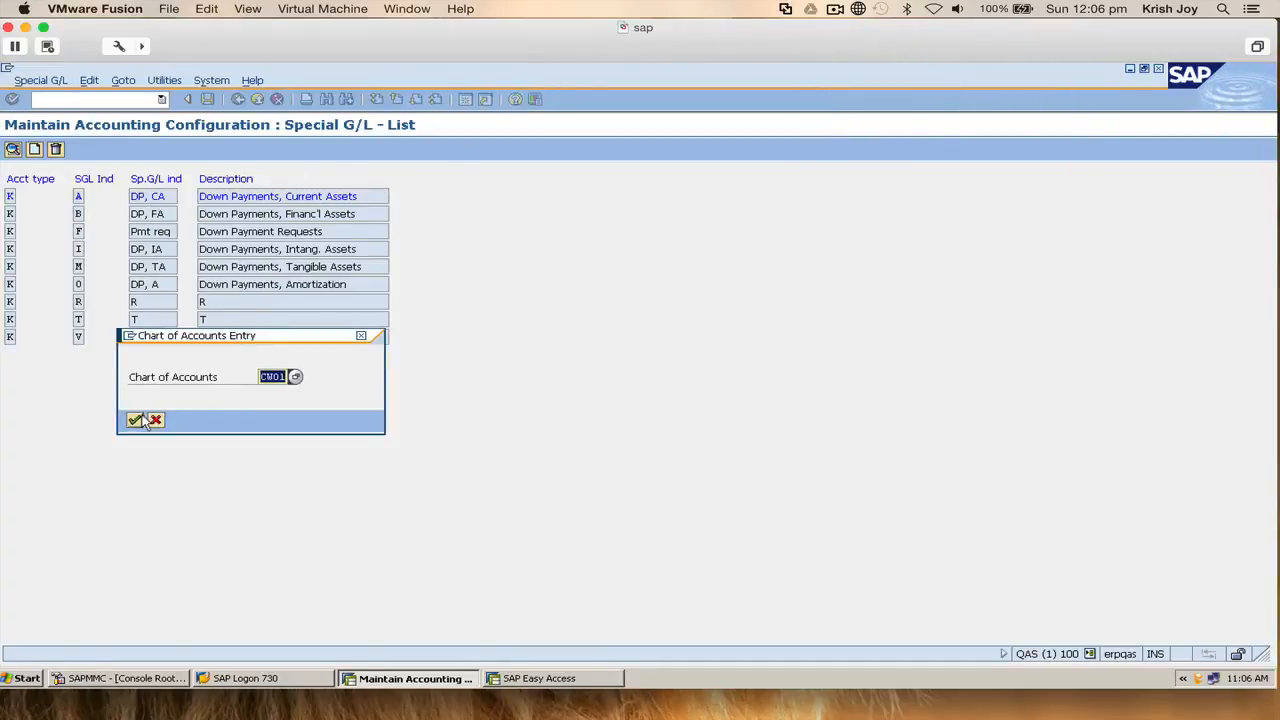
{"action": "left_click", "coordinate": [140, 421]}
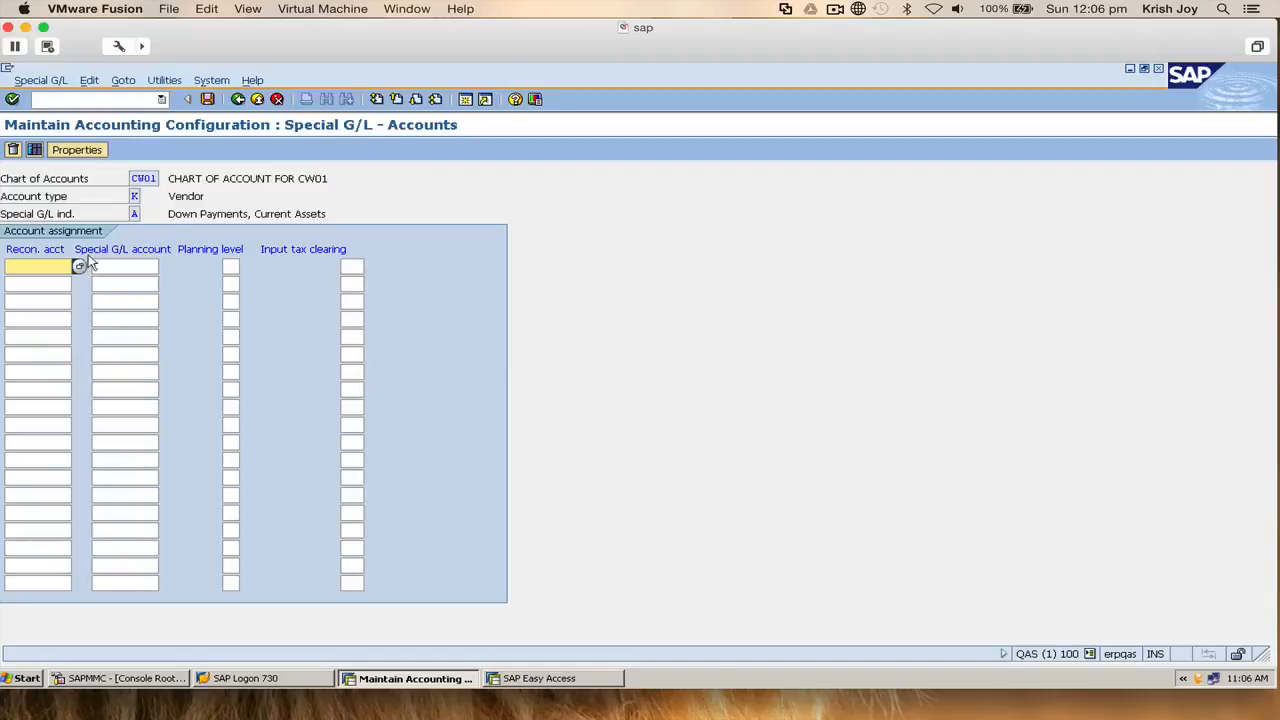
{"action": "left_click", "coordinate": [238, 100]}
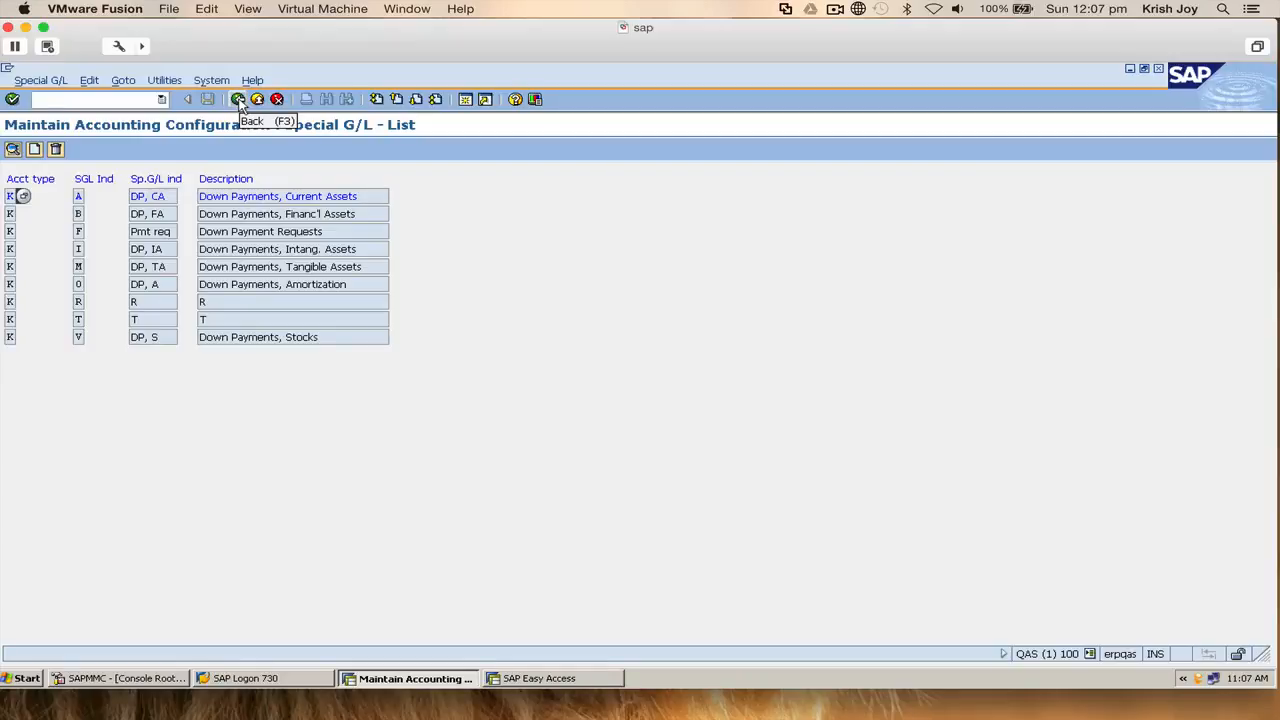
{"action": "double_click", "coordinate": [212, 196]}
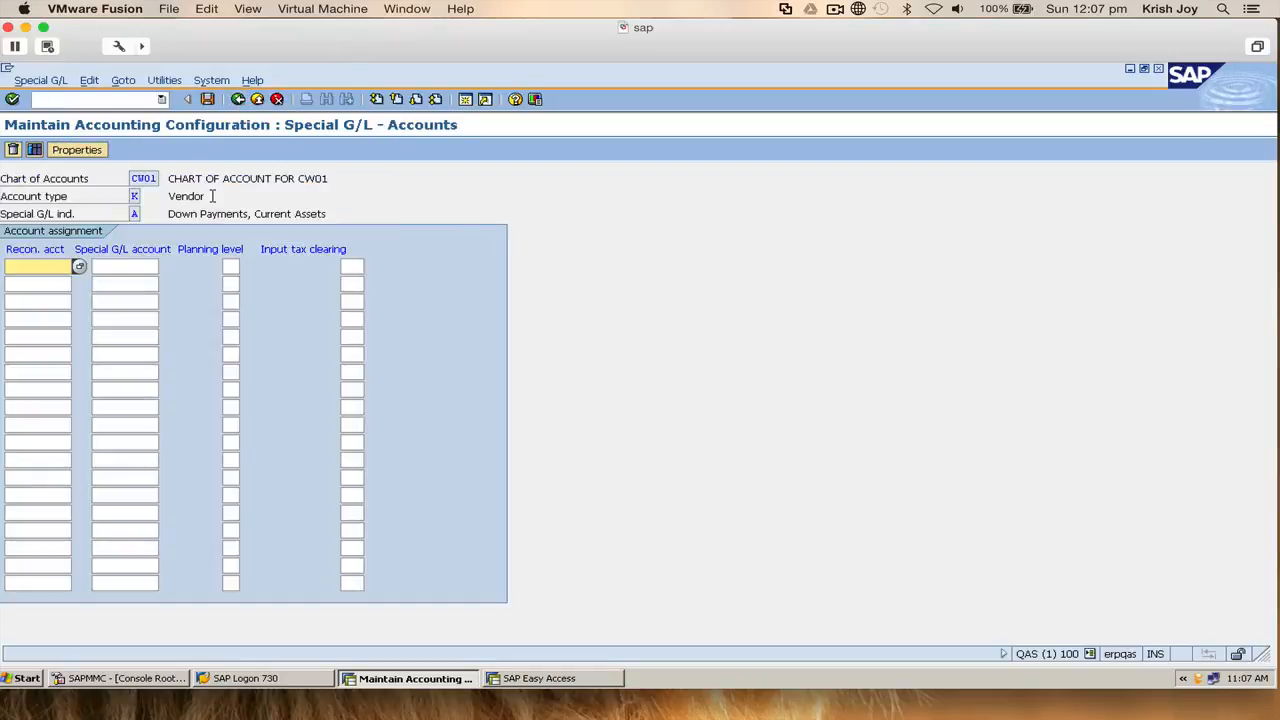
{"action": "left_click", "coordinate": [237, 99]}
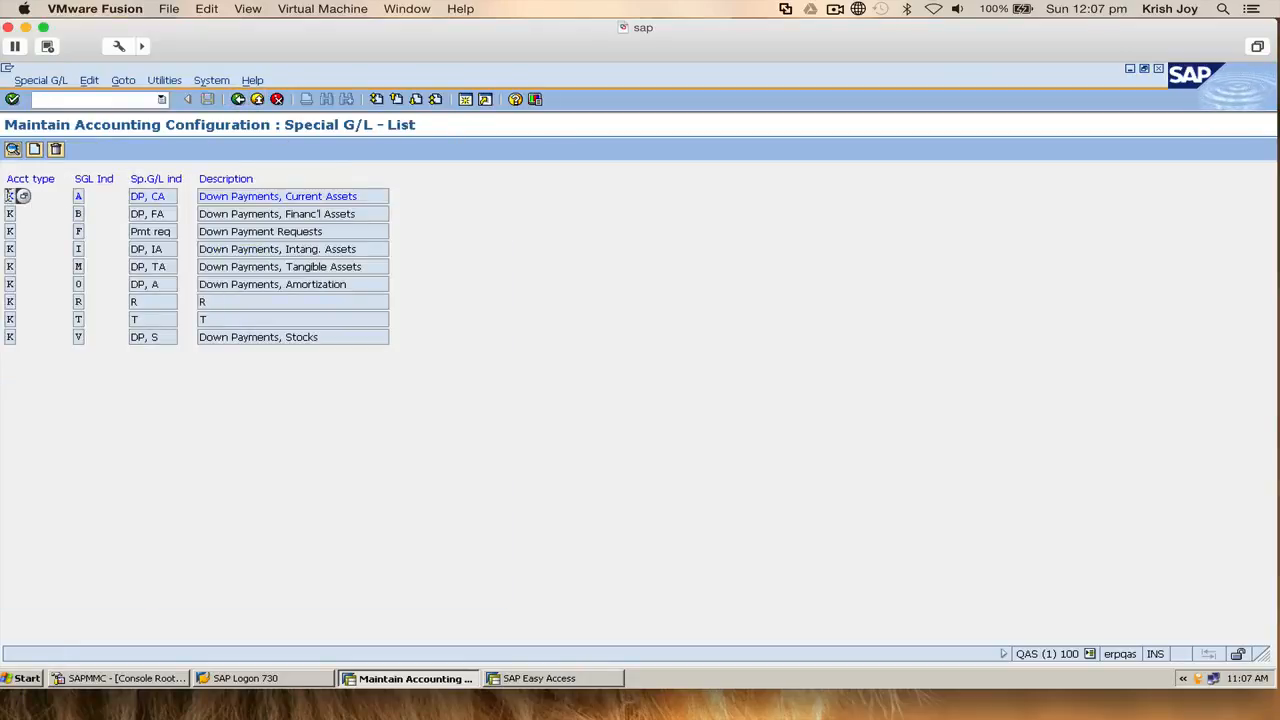
{"action": "double_click", "coordinate": [10, 196]}
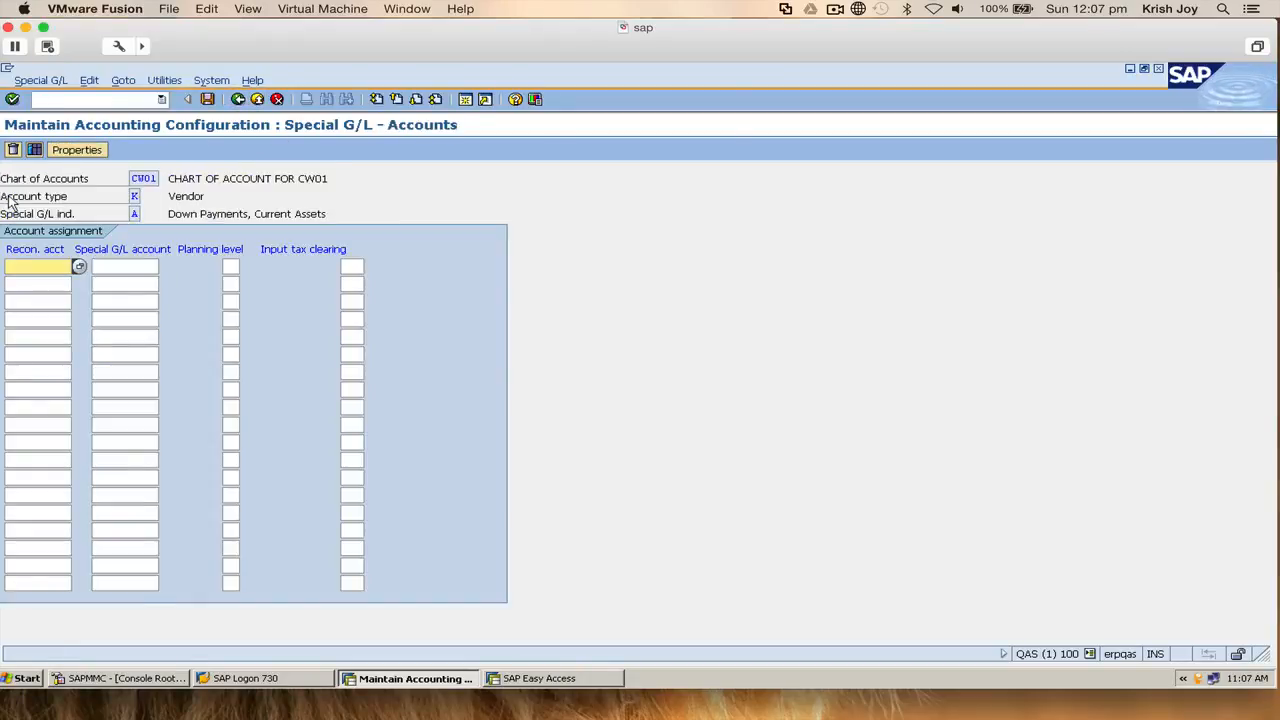
{"action": "left_click", "coordinate": [238, 99]}
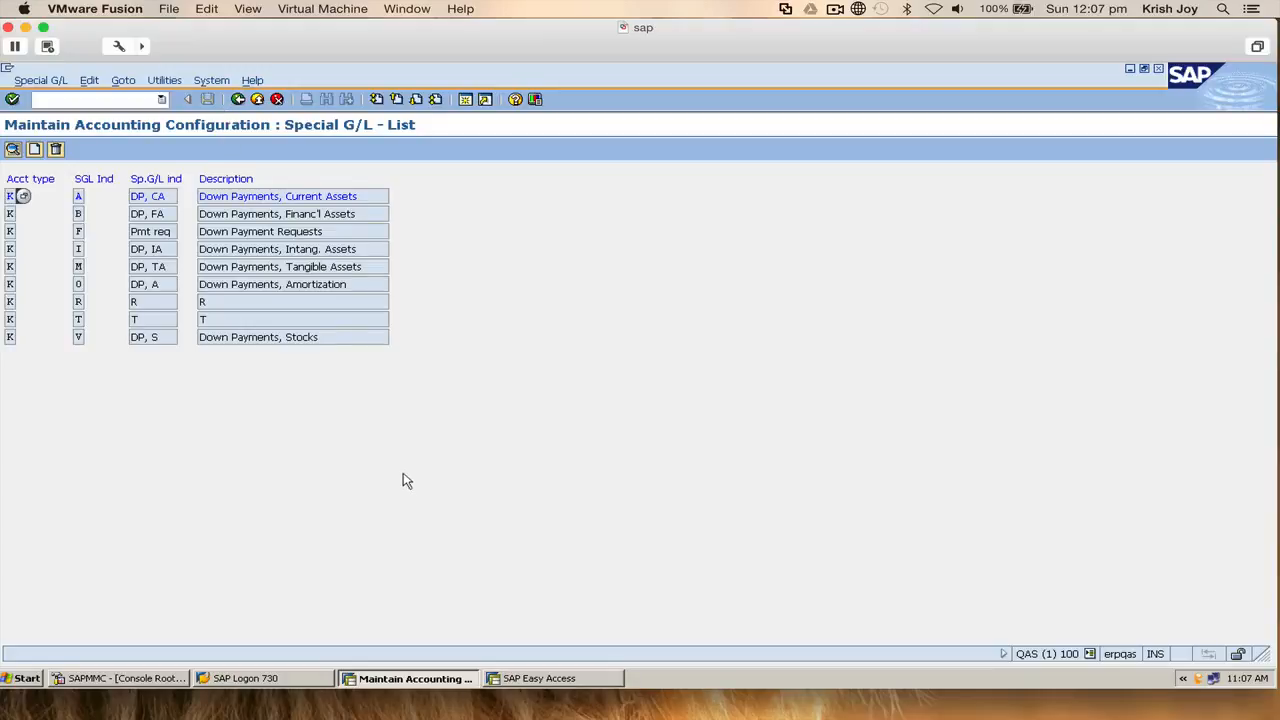
{"action": "double_click", "coordinate": [304, 196]}
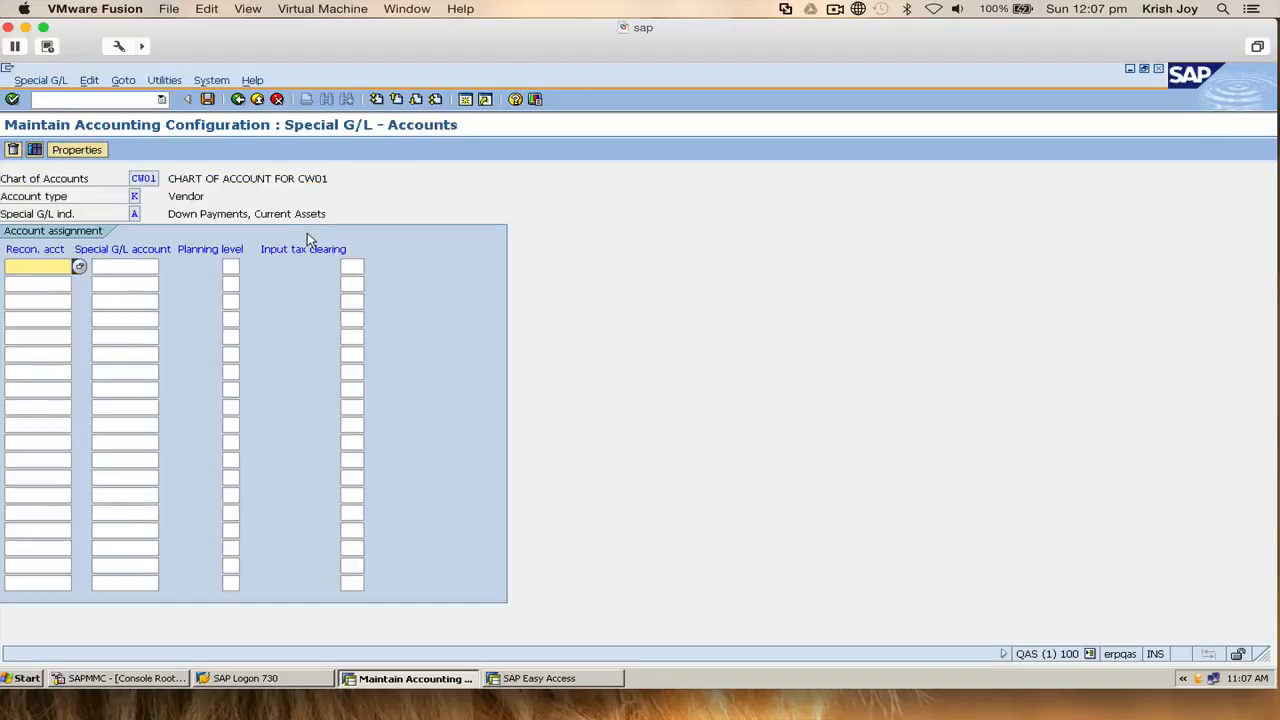
- Assign Sundry creditors (400005) as the reconciliation account for the vendor down payment indicator
{"action": "left_click", "coordinate": [79, 266]}
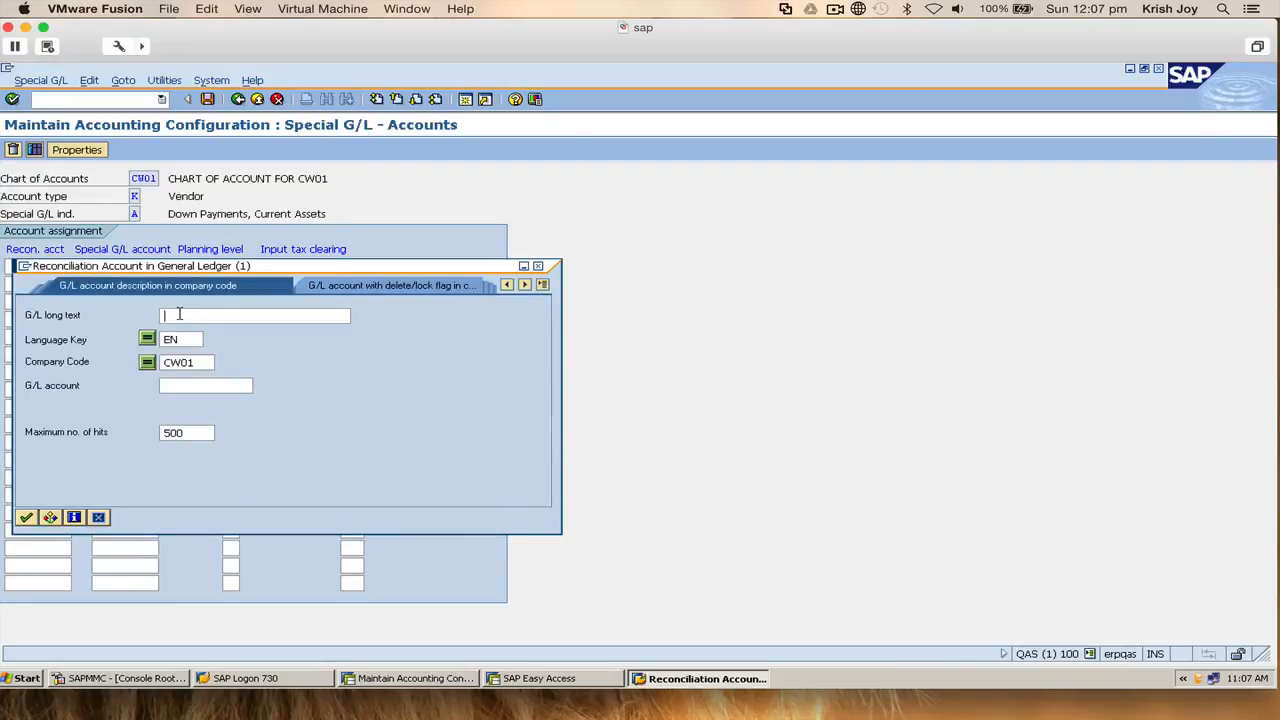
{"action": "key", "text": "Return"}
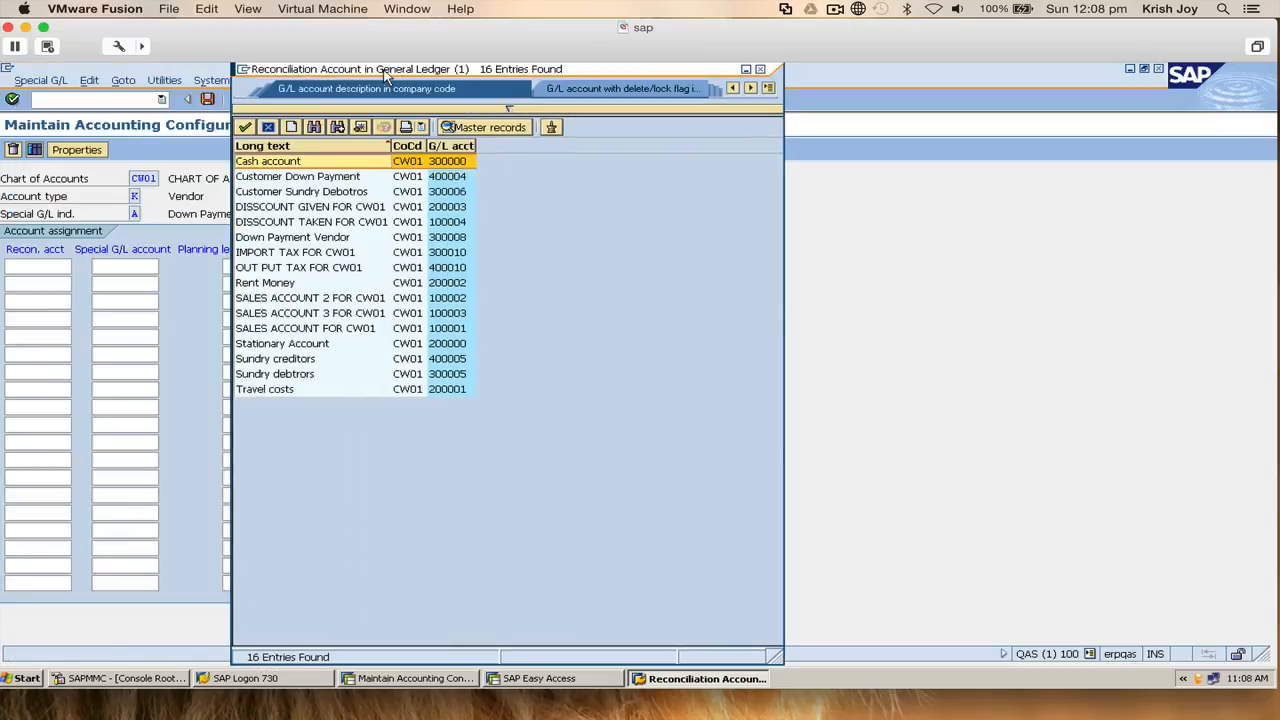
{"action": "left_click_drag", "start_coordinate": [172, 71], "coordinate": [390, 70]}
{"action": "left_click", "coordinate": [308, 362]}
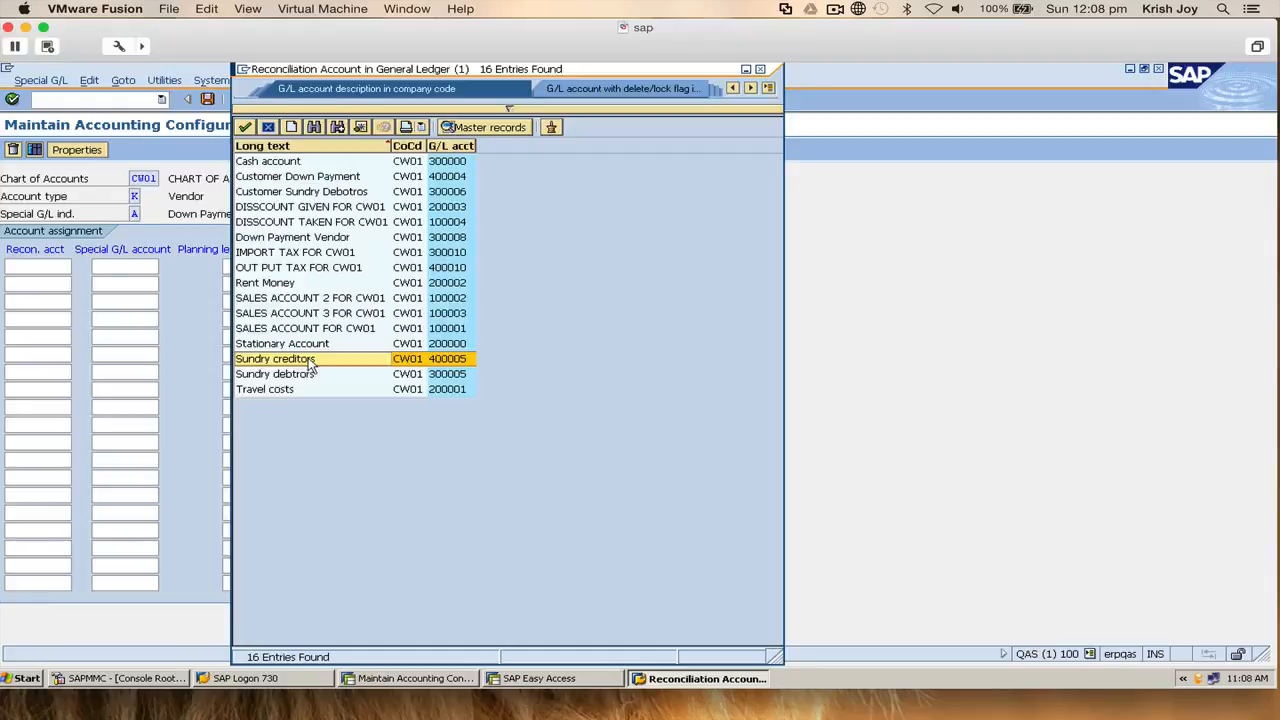
{"action": "double_click", "coordinate": [310, 362]}
- Assign Down Payment Vendor (300008) as the special G/L account and save the assignment under the proposed customizing request
{"action": "left_click", "coordinate": [140, 266]}
{"action": "left_click", "coordinate": [169, 266]}
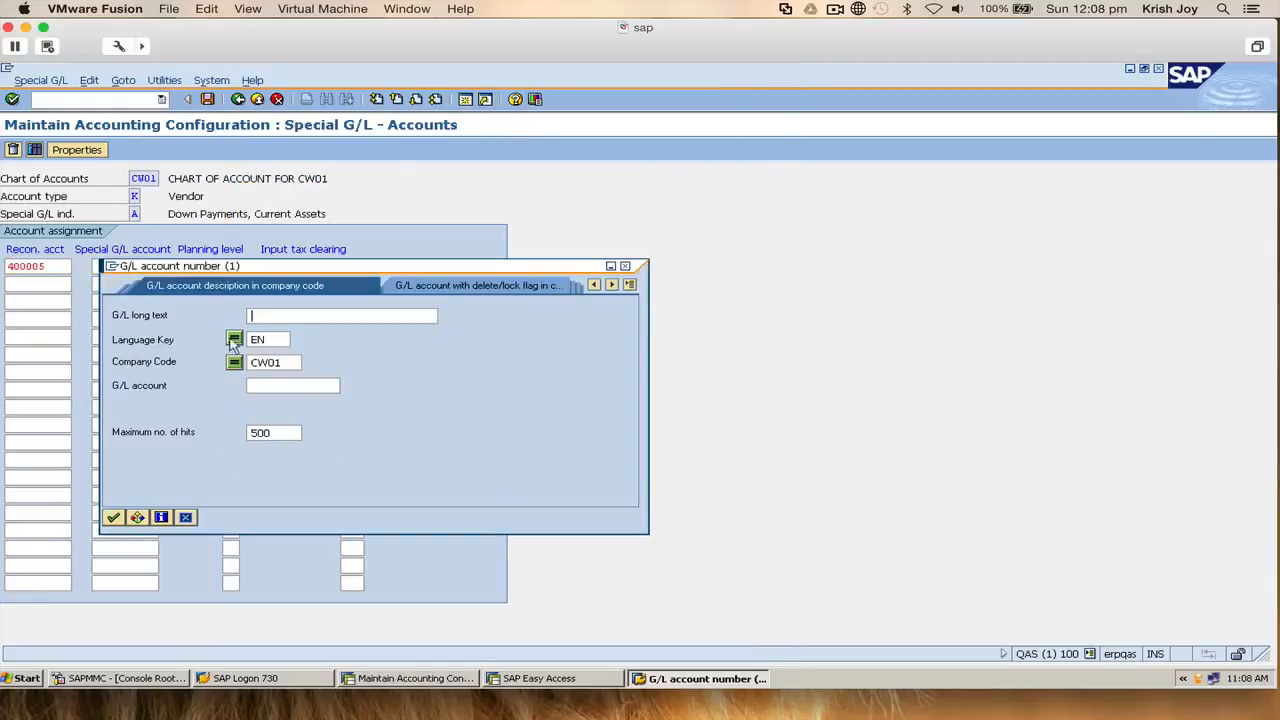
{"action": "key", "text": "Return"}
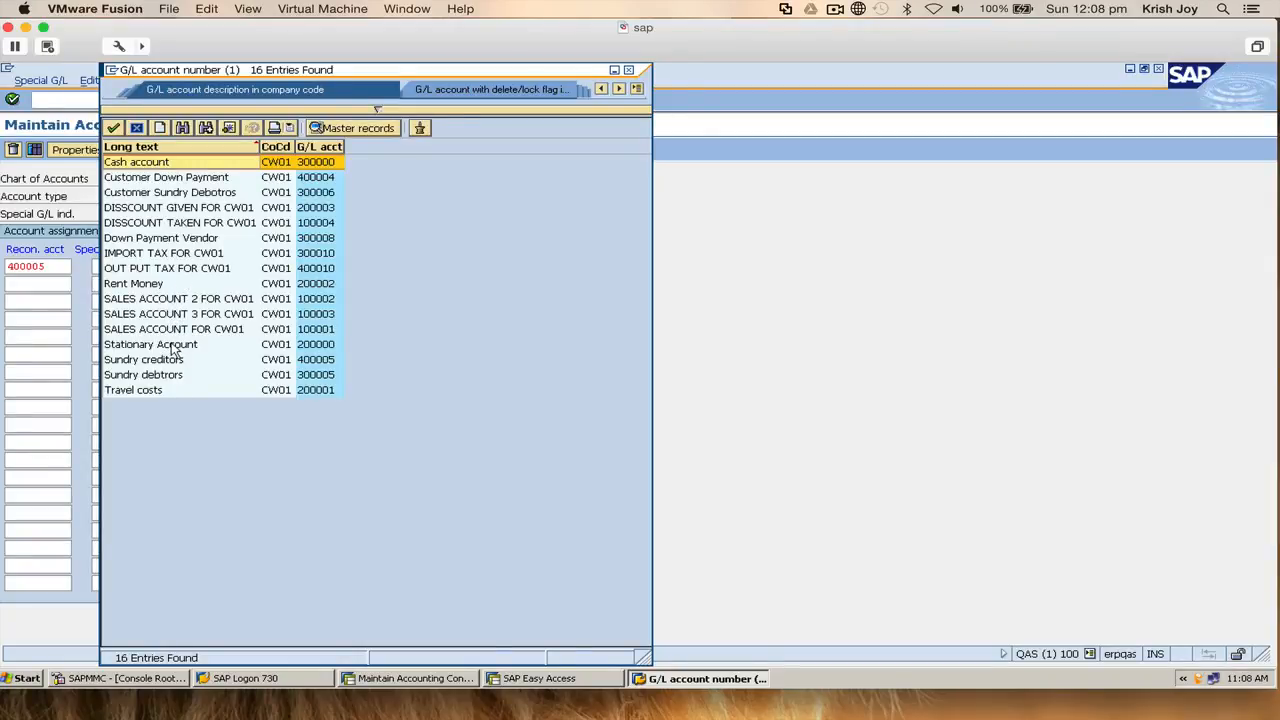
{"action": "double_click", "coordinate": [167, 239]}
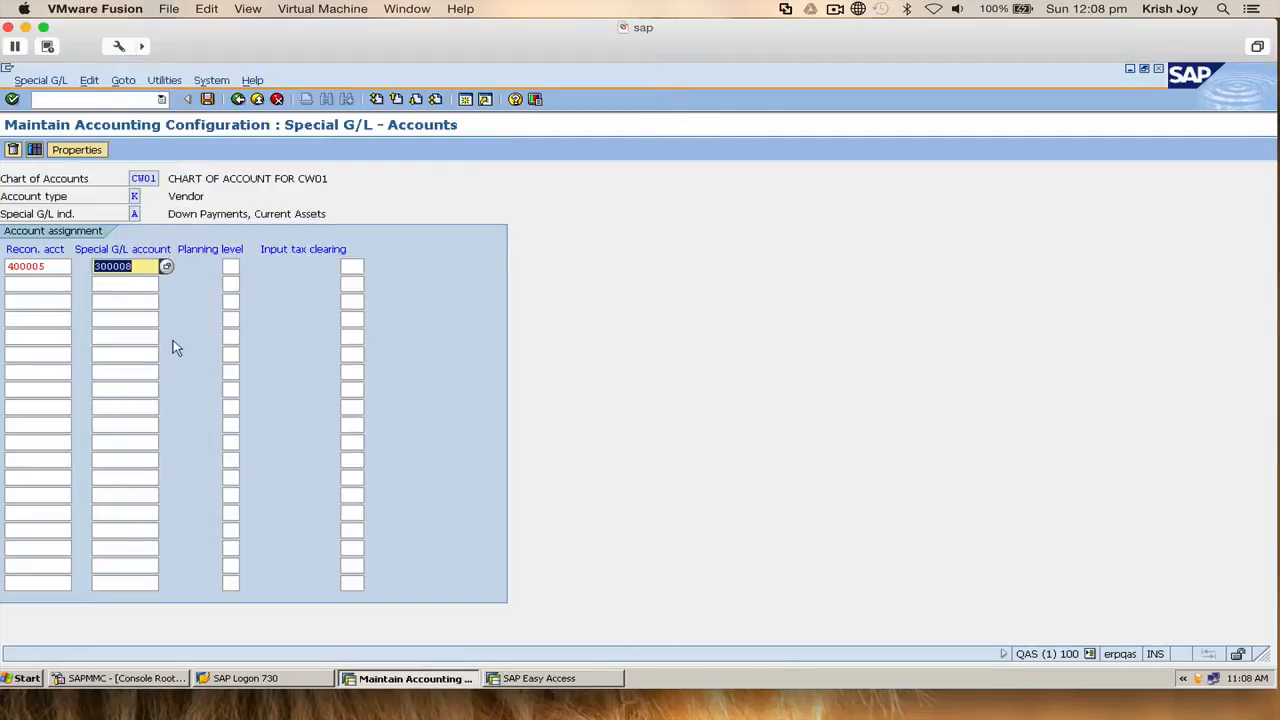
{"action": "left_click", "coordinate": [122, 285]}
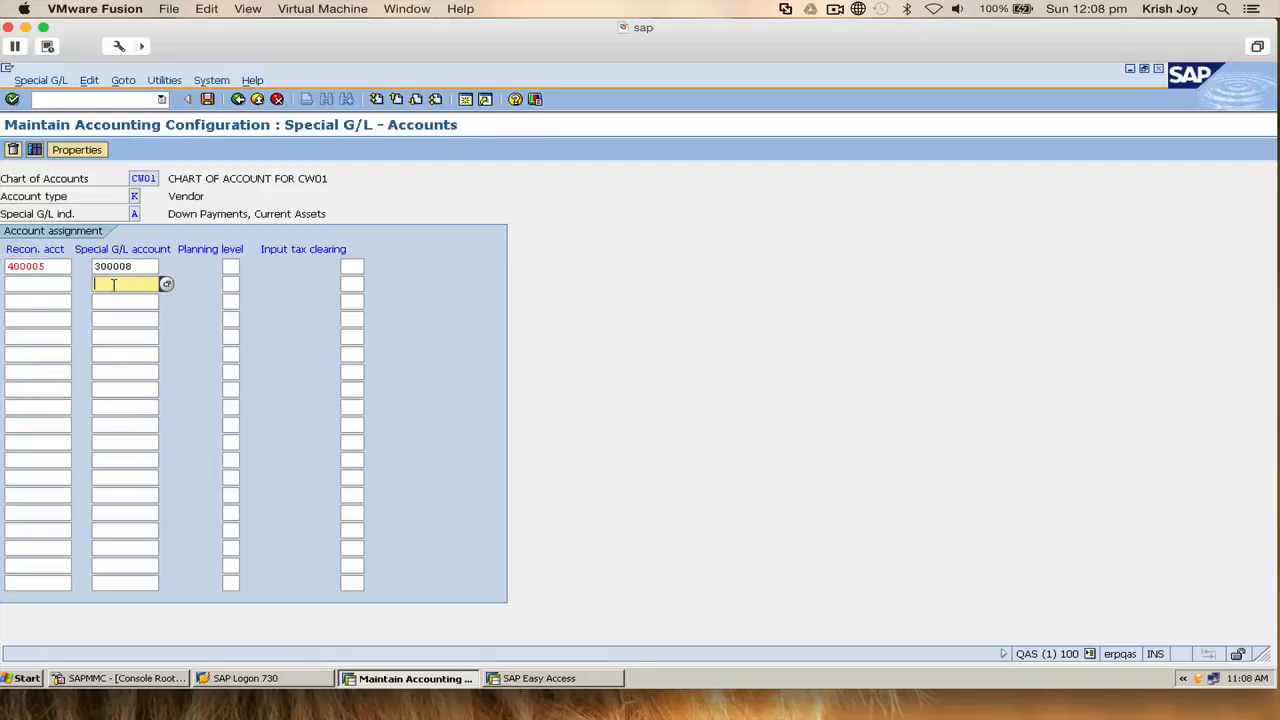
{"action": "left_click", "coordinate": [125, 262]}
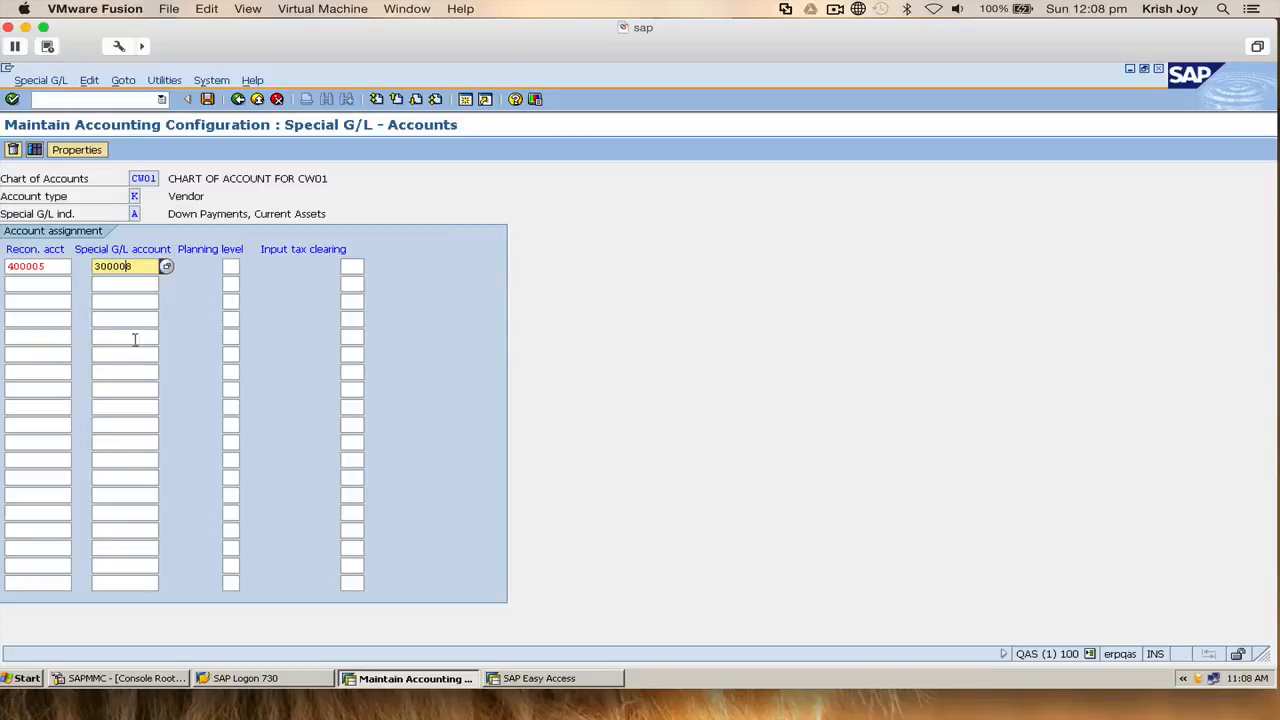
{"action": "left_click", "coordinate": [207, 99]}
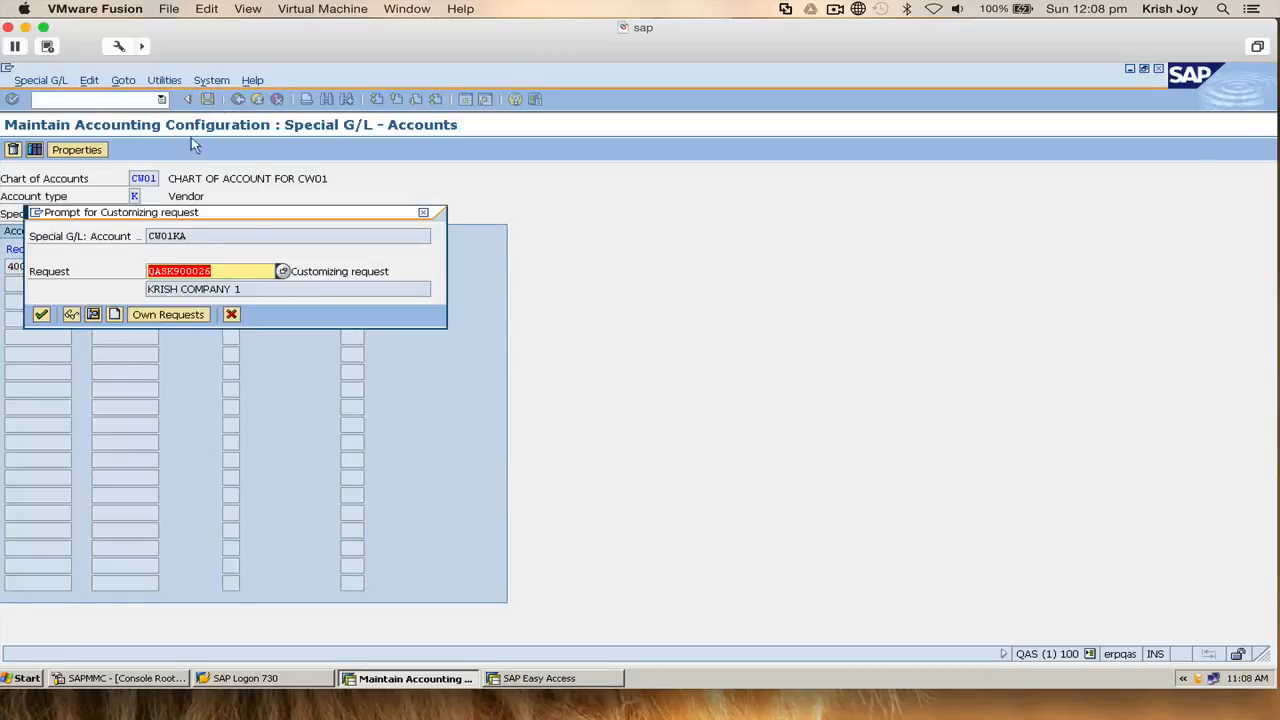
{"action": "left_click", "coordinate": [41, 314]}
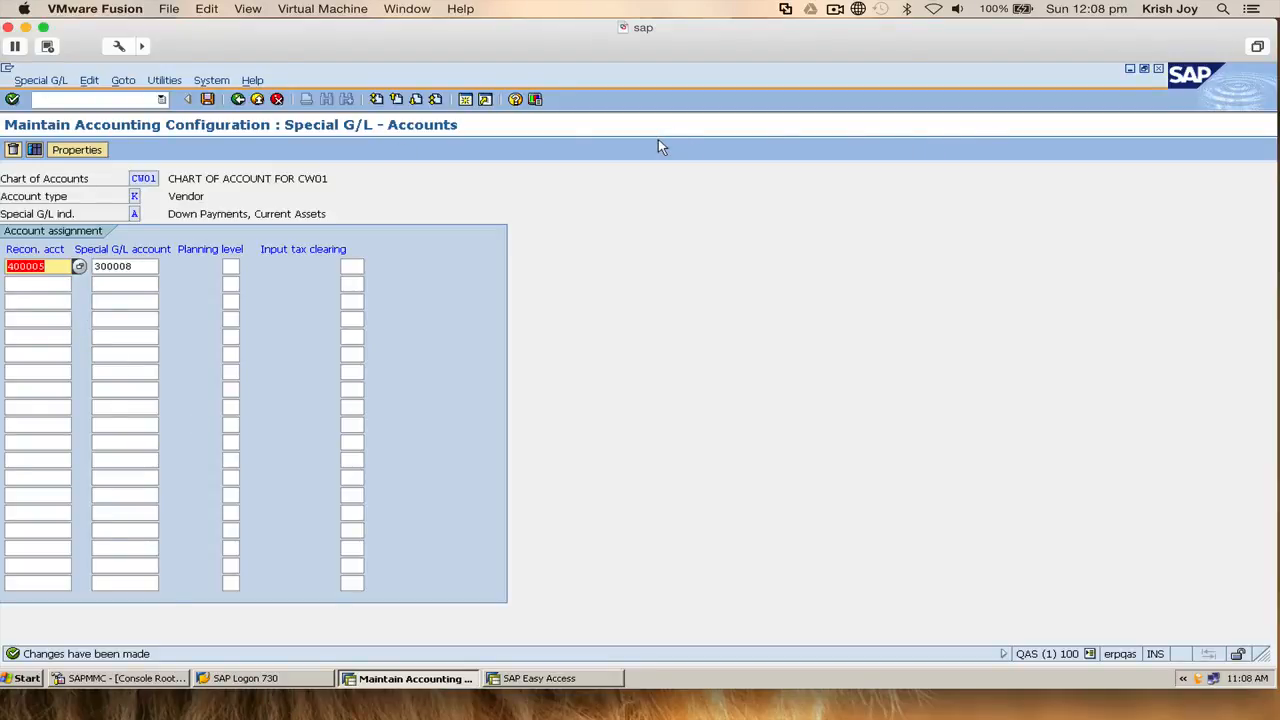
- Leave the special G/L configuration and open transaction F-48 for posting a vendor down payment
{"action": "left_click", "coordinate": [238, 99]}
{"action": "left_click", "coordinate": [238, 99]}
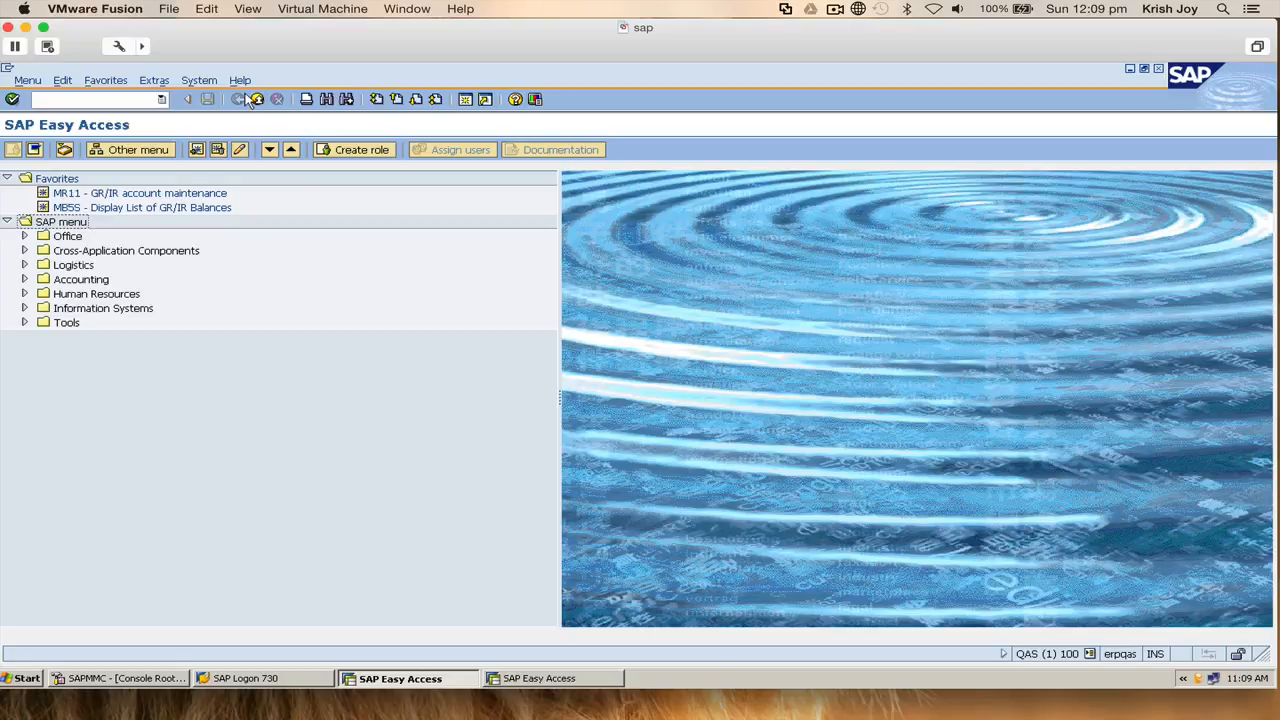
{"action": "left_click", "coordinate": [92, 98]}
{"action": "type", "text": "f-48"}
{"action": "key", "text": "Return"}
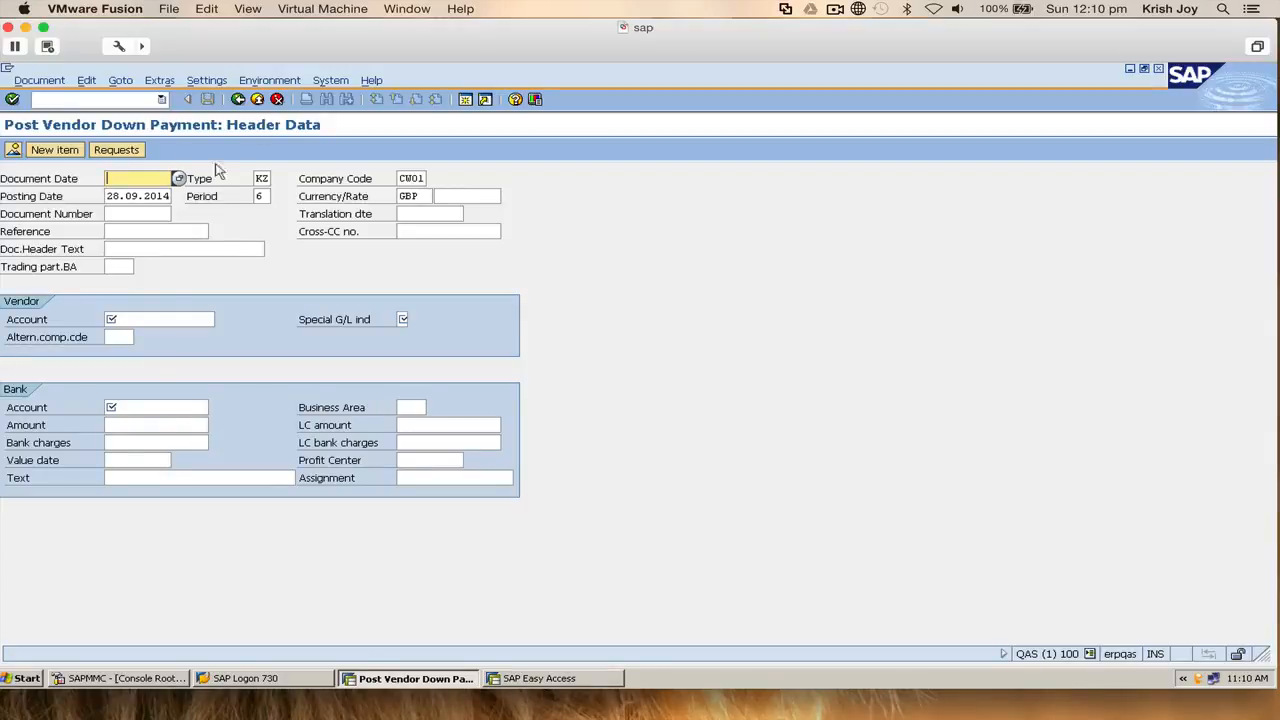
- Set the document date of the vendor down payment to 28.09.2014
{"action": "left_click", "coordinate": [179, 178]}
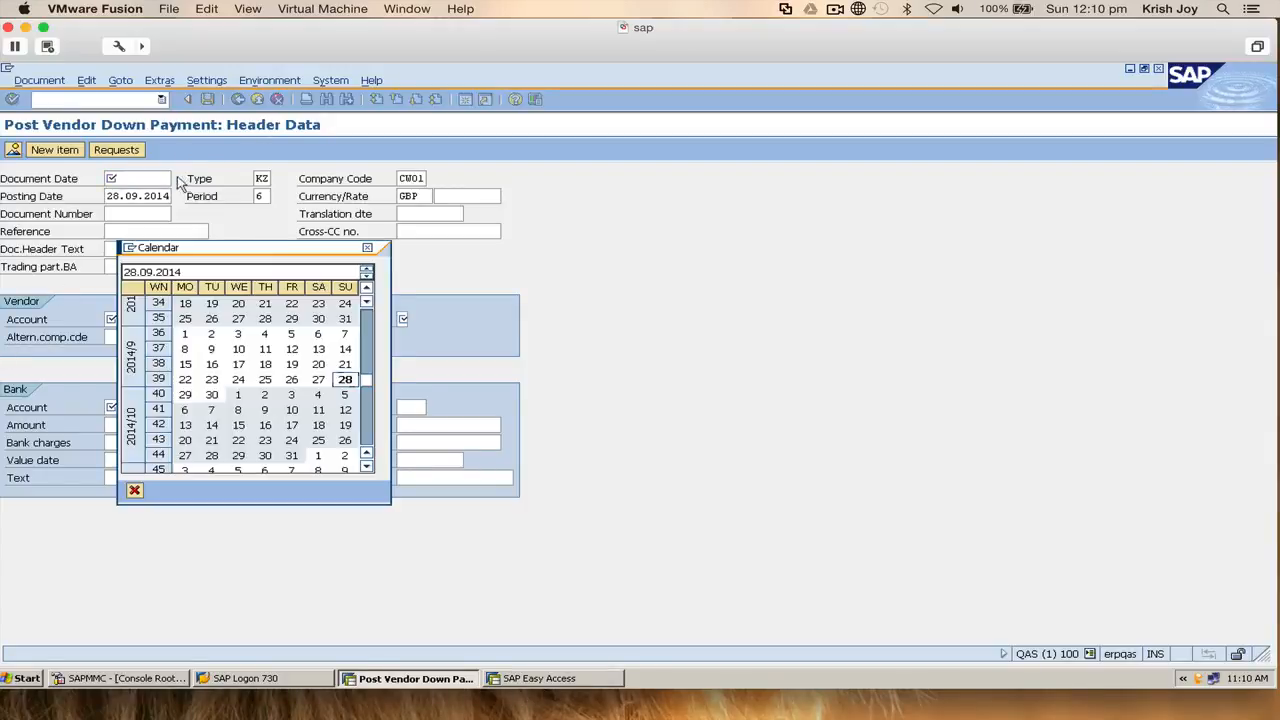
{"action": "double_click", "coordinate": [343, 380]}
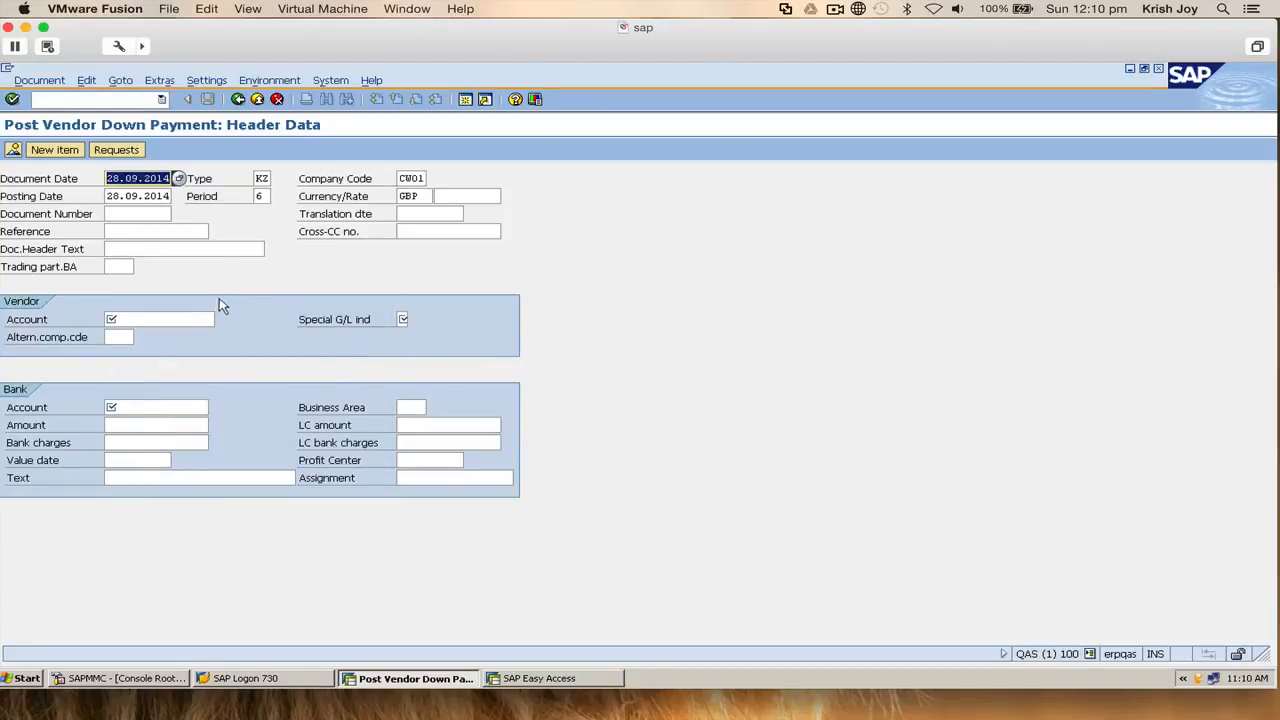
{"action": "left_click", "coordinate": [155, 217]}
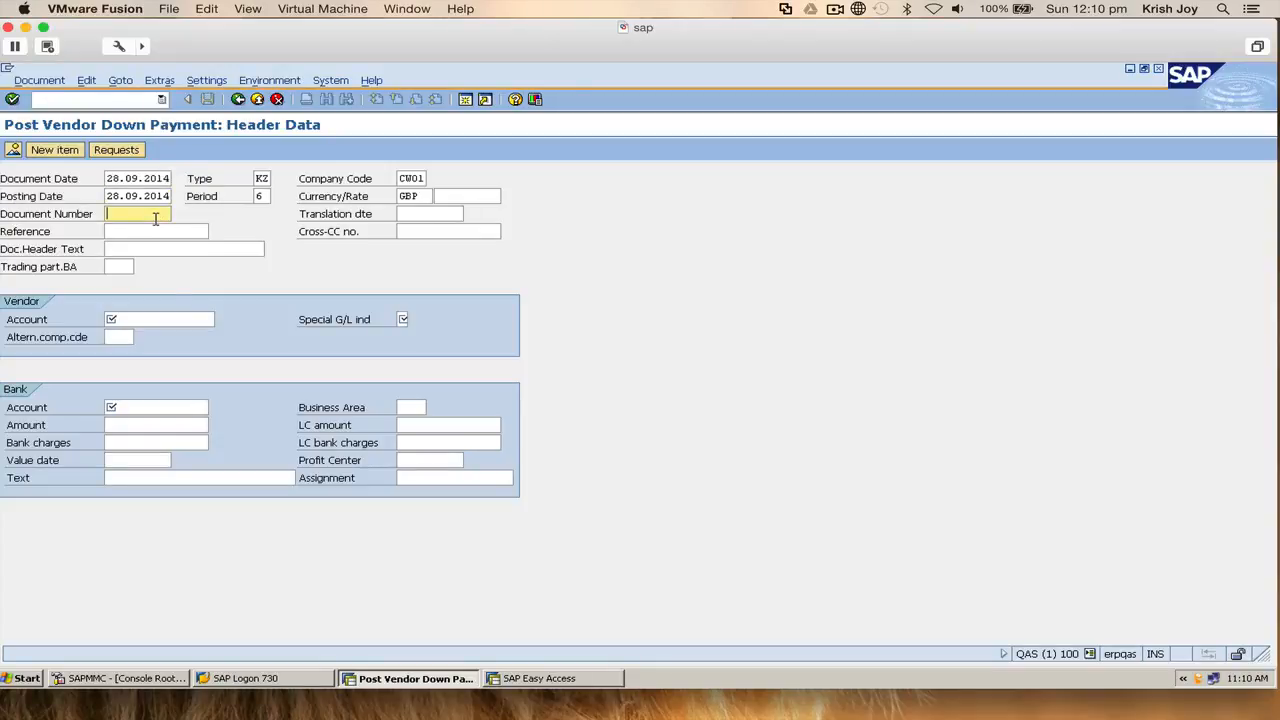
- Look up the CW01 vendors and choose Apple Inc as the vendor account
{"action": "left_click", "coordinate": [152, 318]}
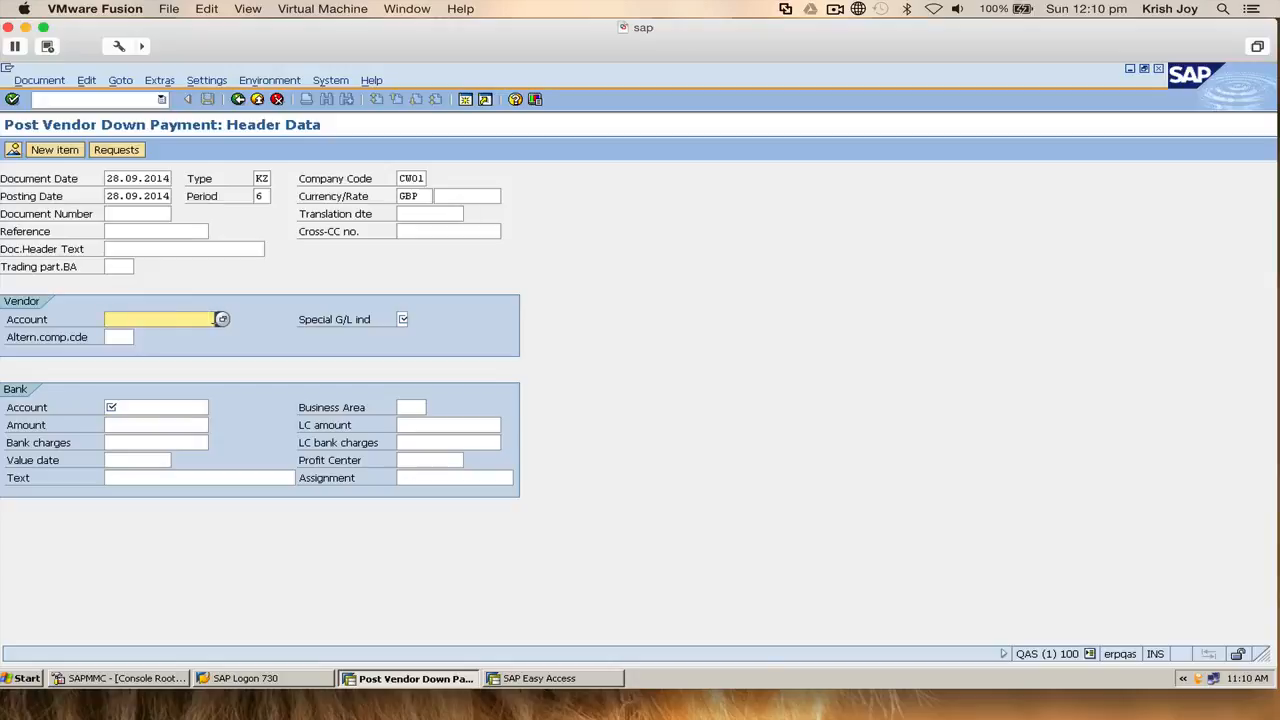
{"action": "left_click", "coordinate": [221, 319]}
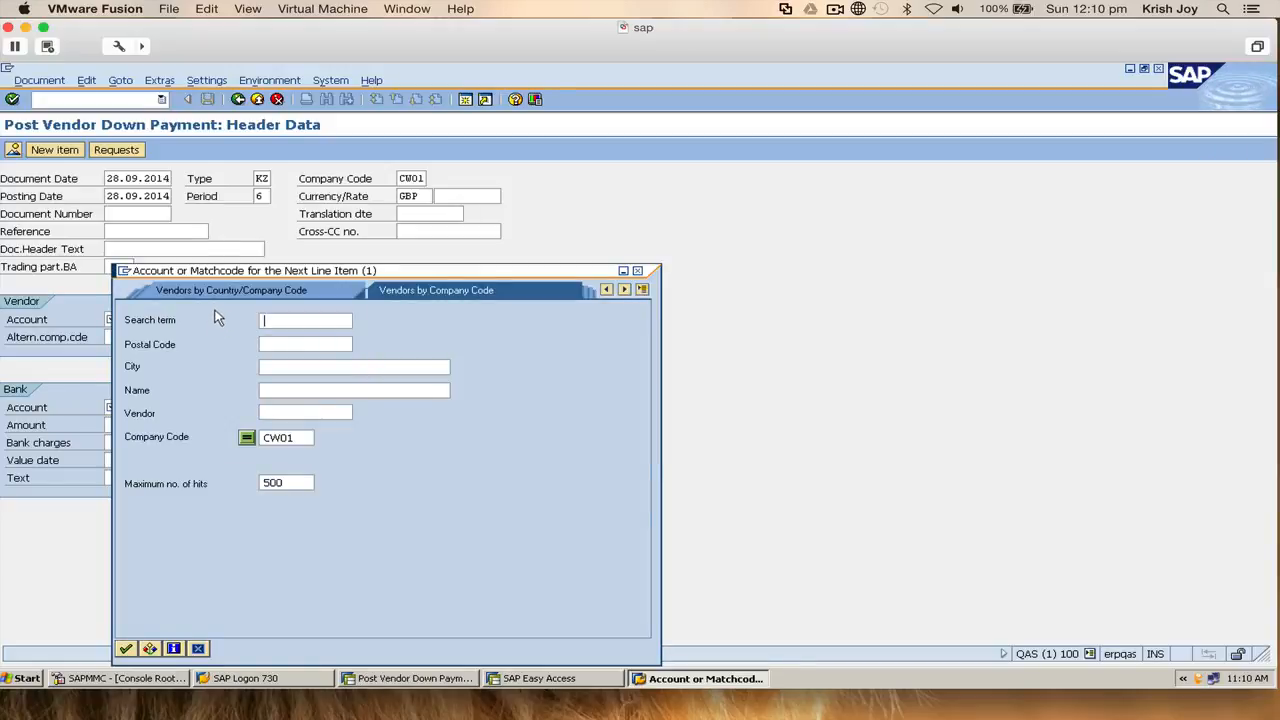
{"action": "key", "text": "Return"}
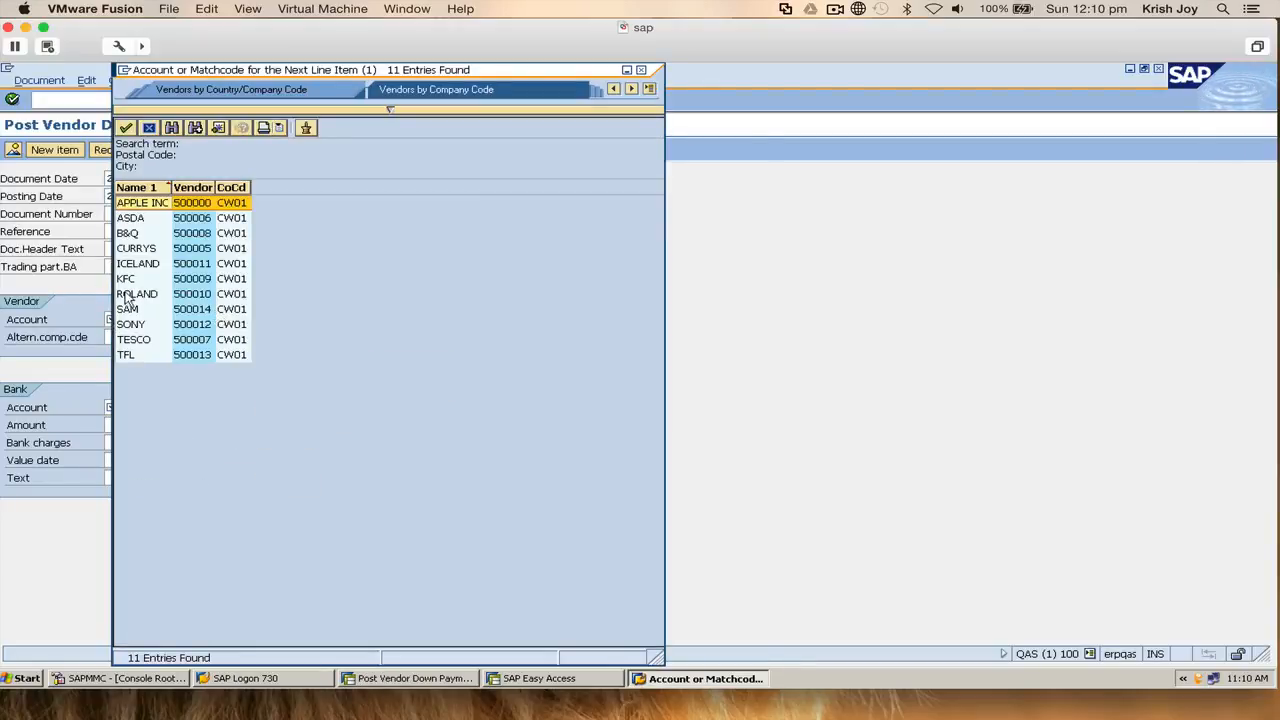
{"action": "left_click", "coordinate": [127, 296]}
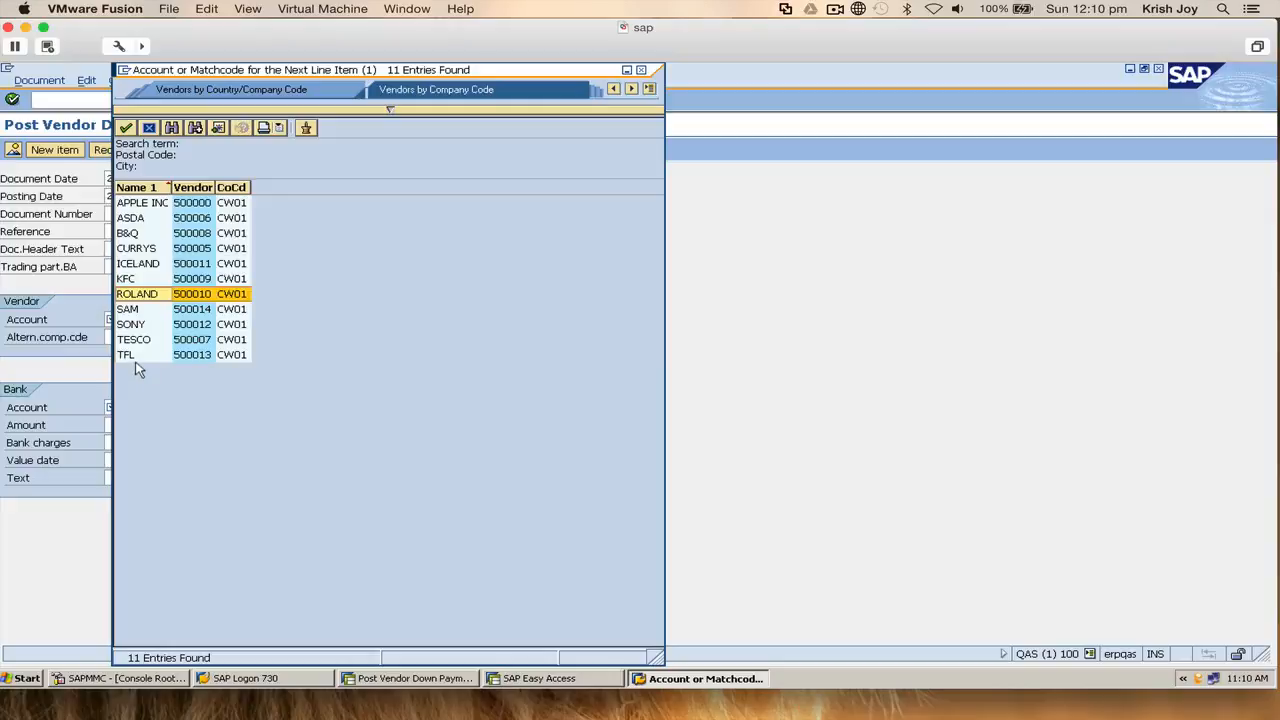
{"action": "left_click", "coordinate": [149, 207]}
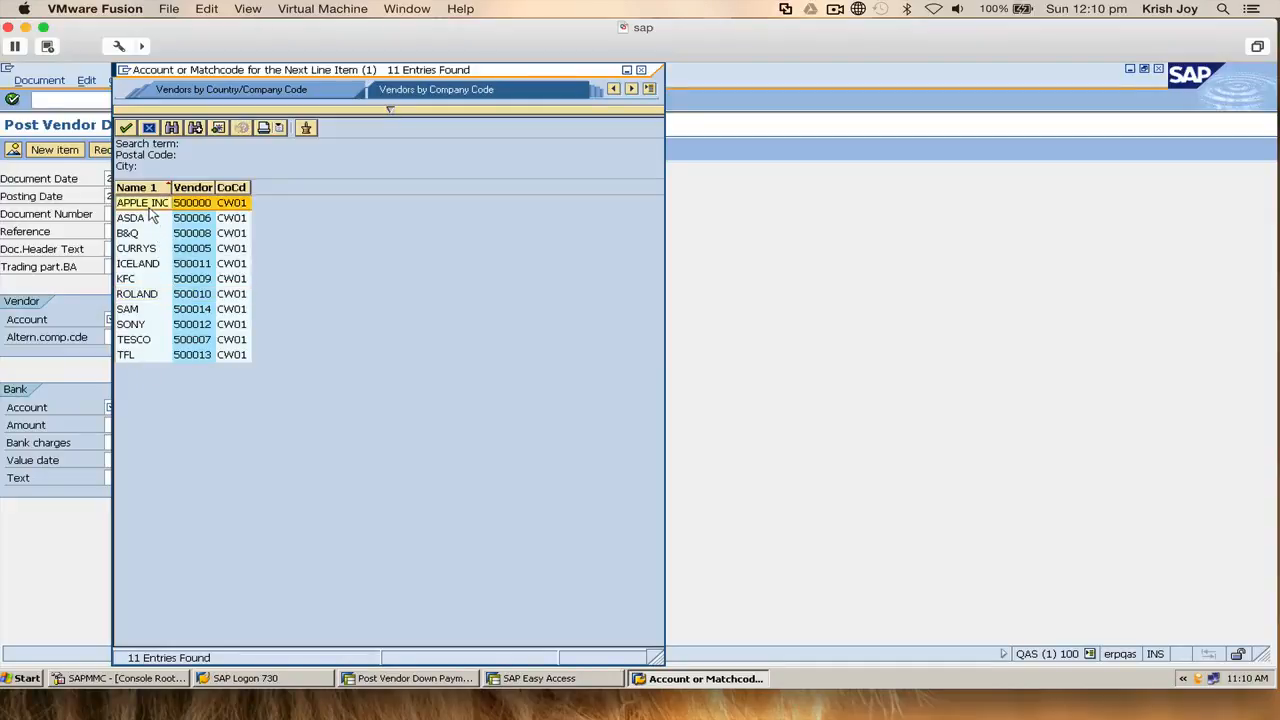
{"action": "double_click", "coordinate": [149, 207]}
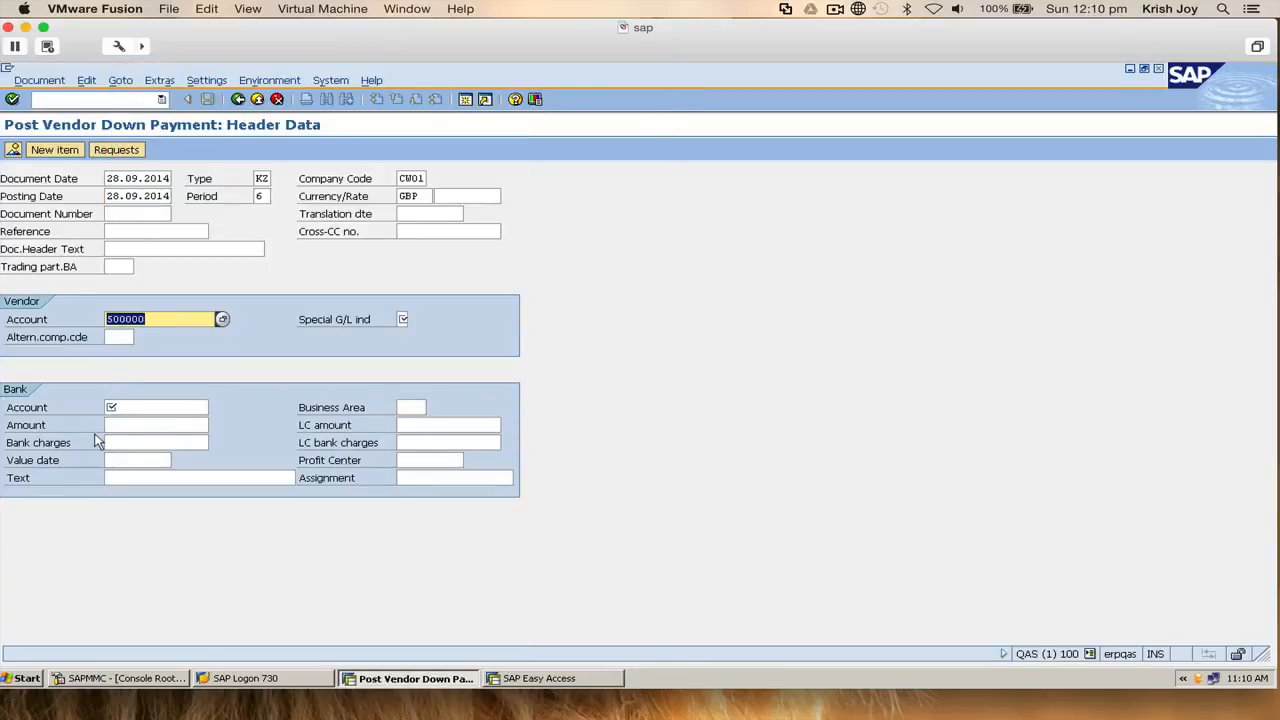
- Set the vendor's special G/L indicator to A, Down Payments, Current Assets
{"action": "left_click", "coordinate": [403, 320]}
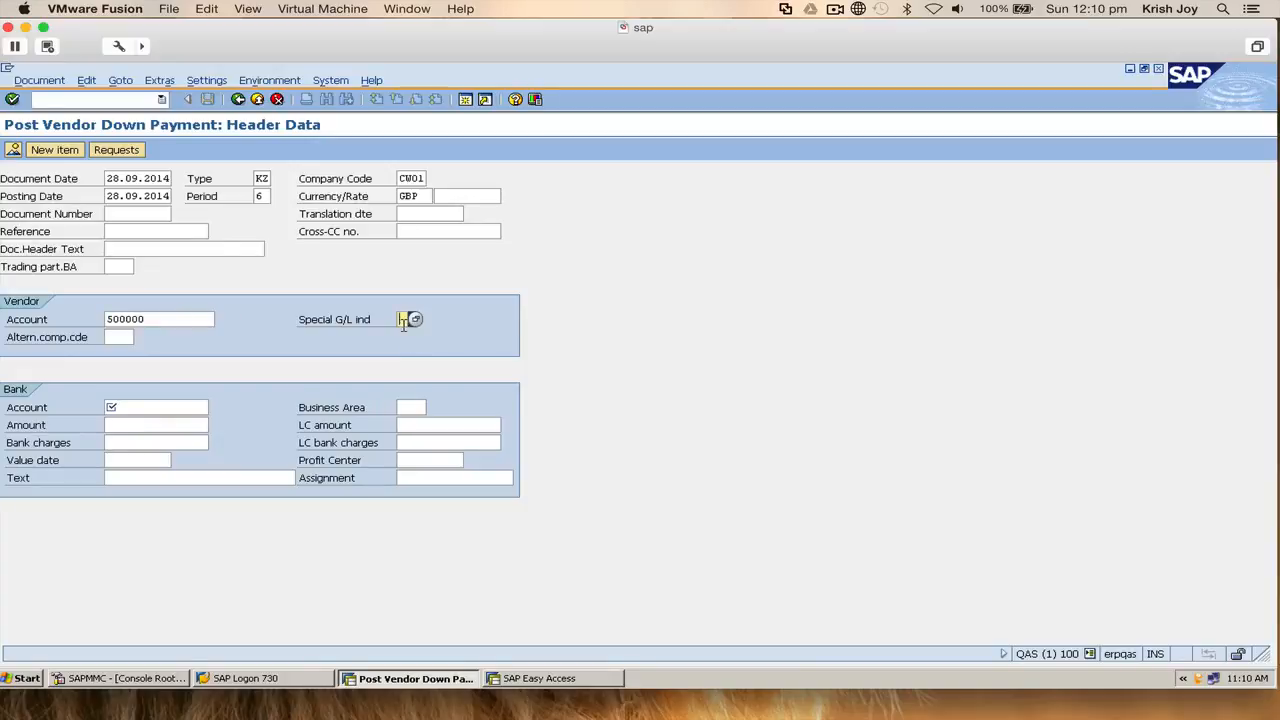
{"action": "left_click", "coordinate": [416, 320]}
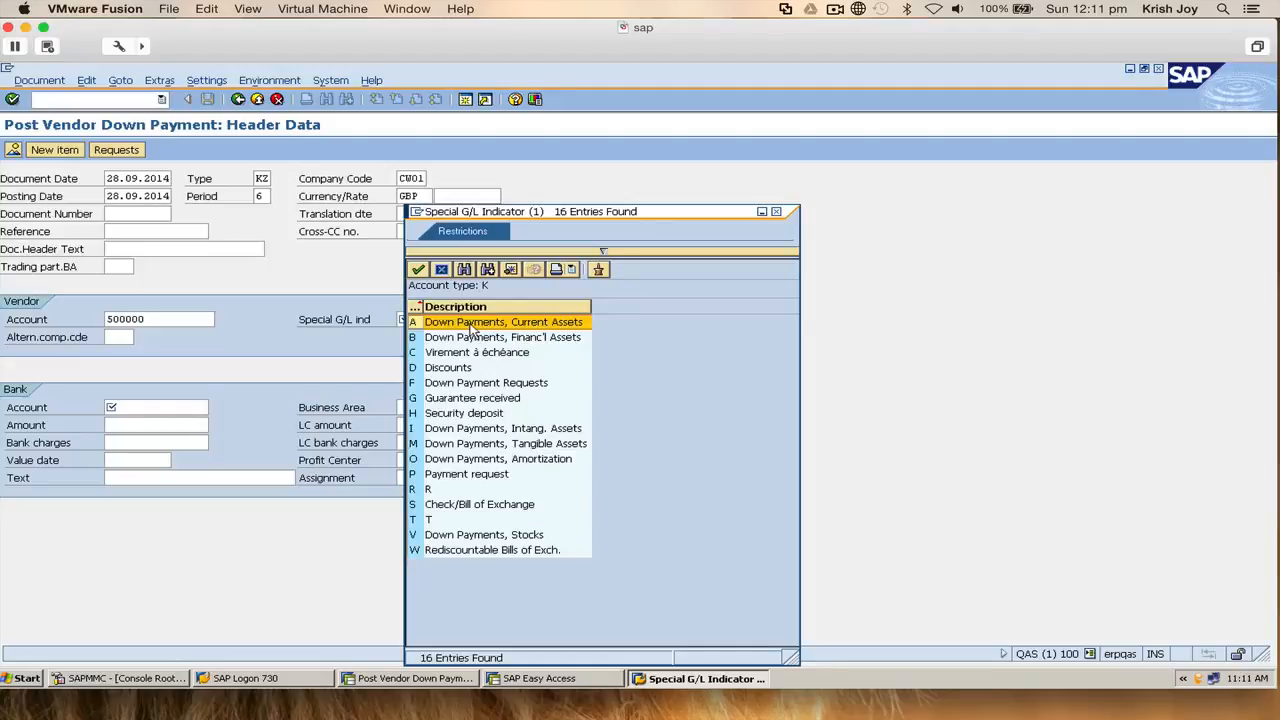
{"action": "double_click", "coordinate": [470, 323]}
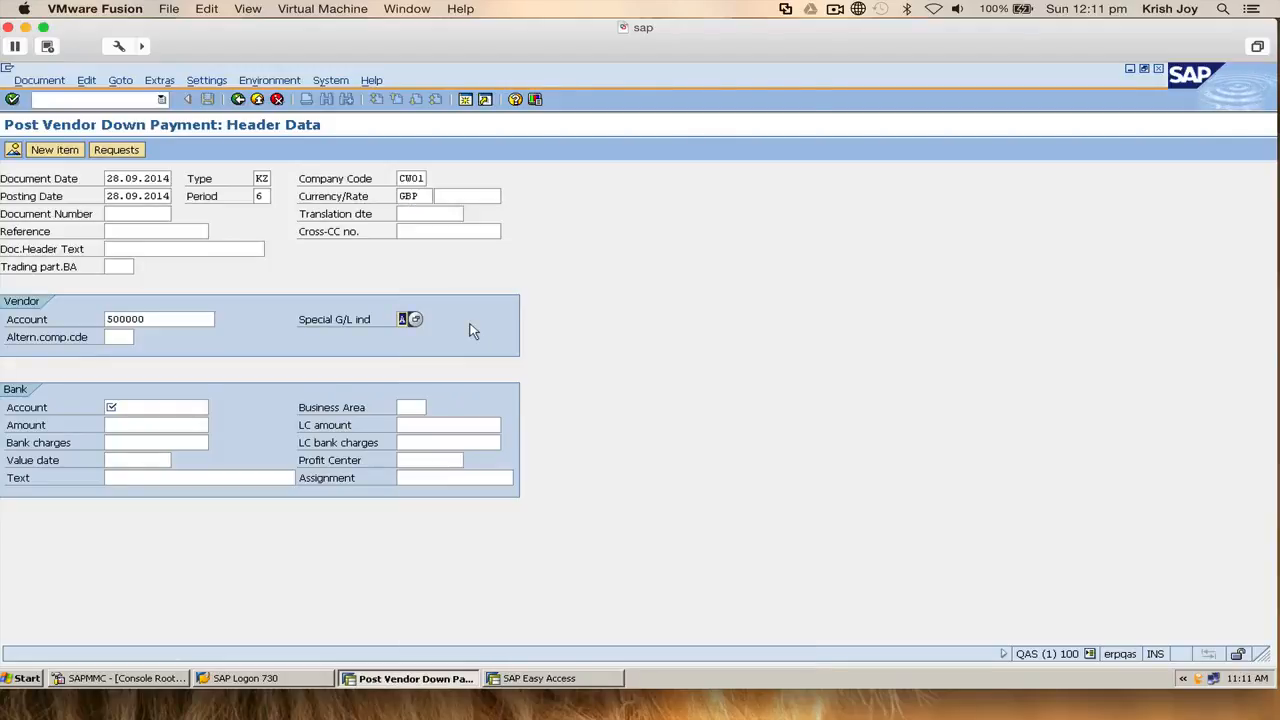
- Select Cash account 300000 as the bank account, enter an amount of 1500 GBP, and proceed to the vendor item
{"action": "left_click", "coordinate": [128, 410]}
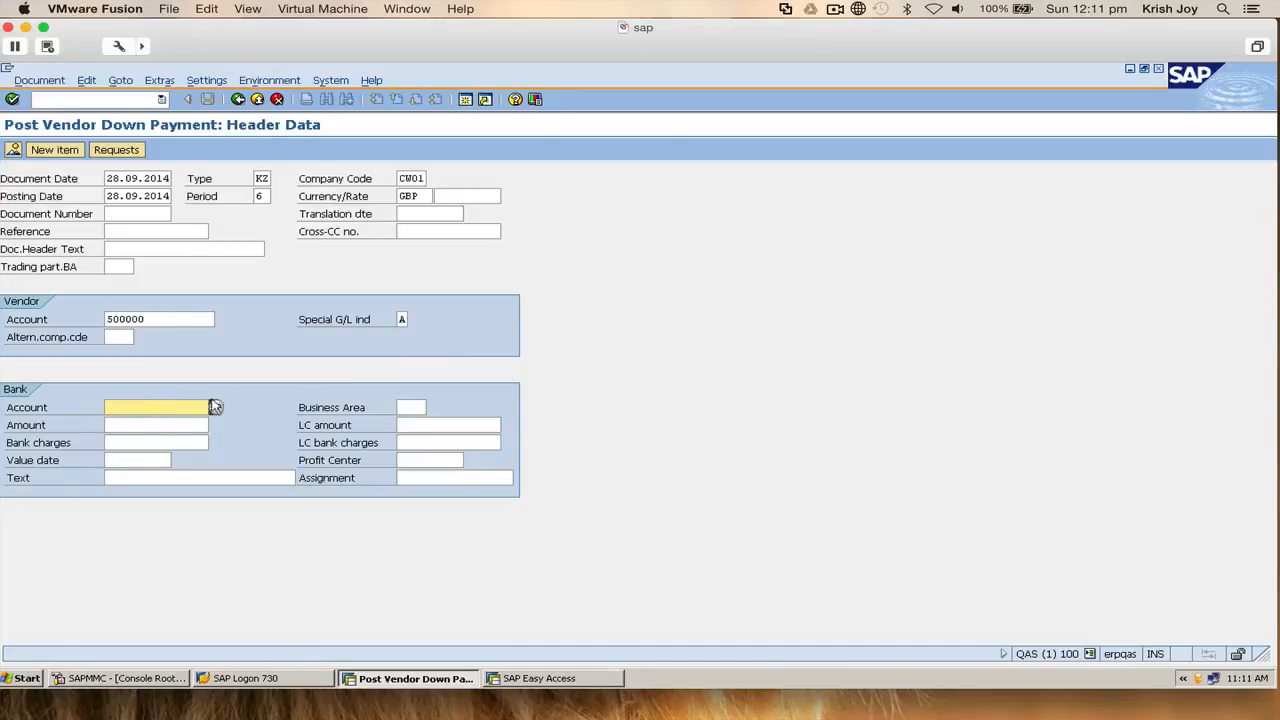
{"action": "left_click", "coordinate": [215, 407]}
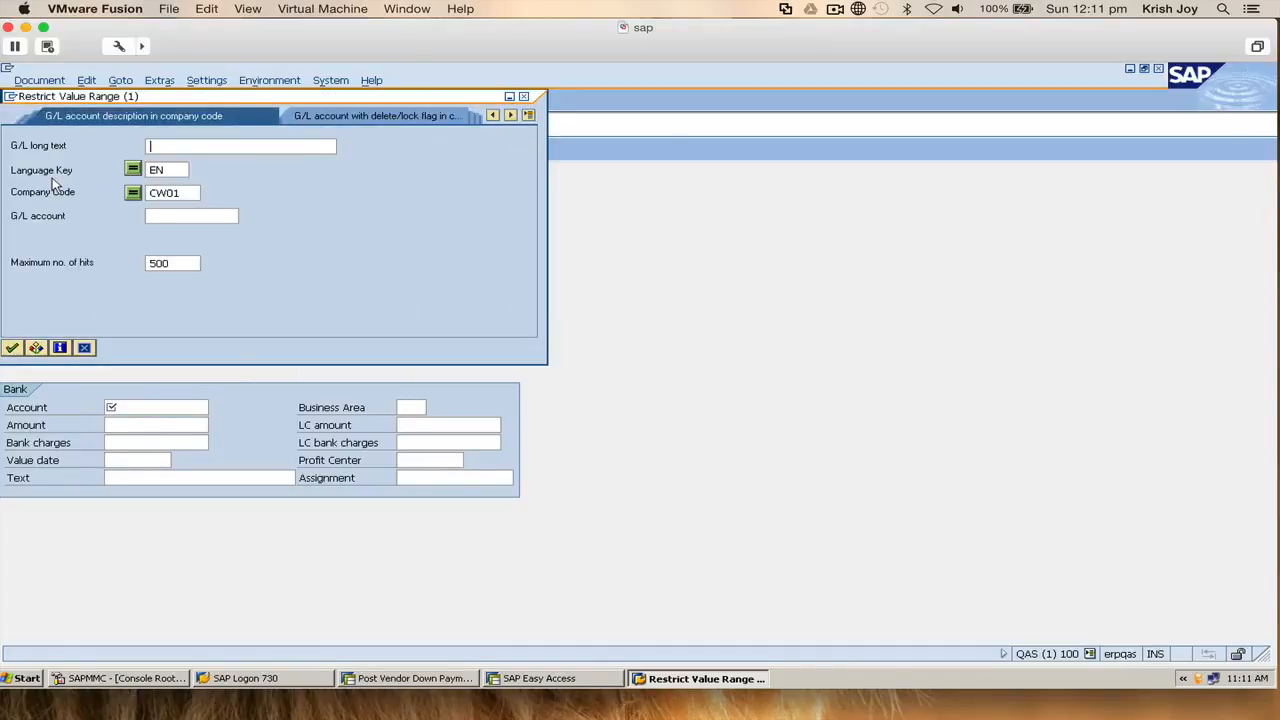
{"action": "key", "text": "Return"}
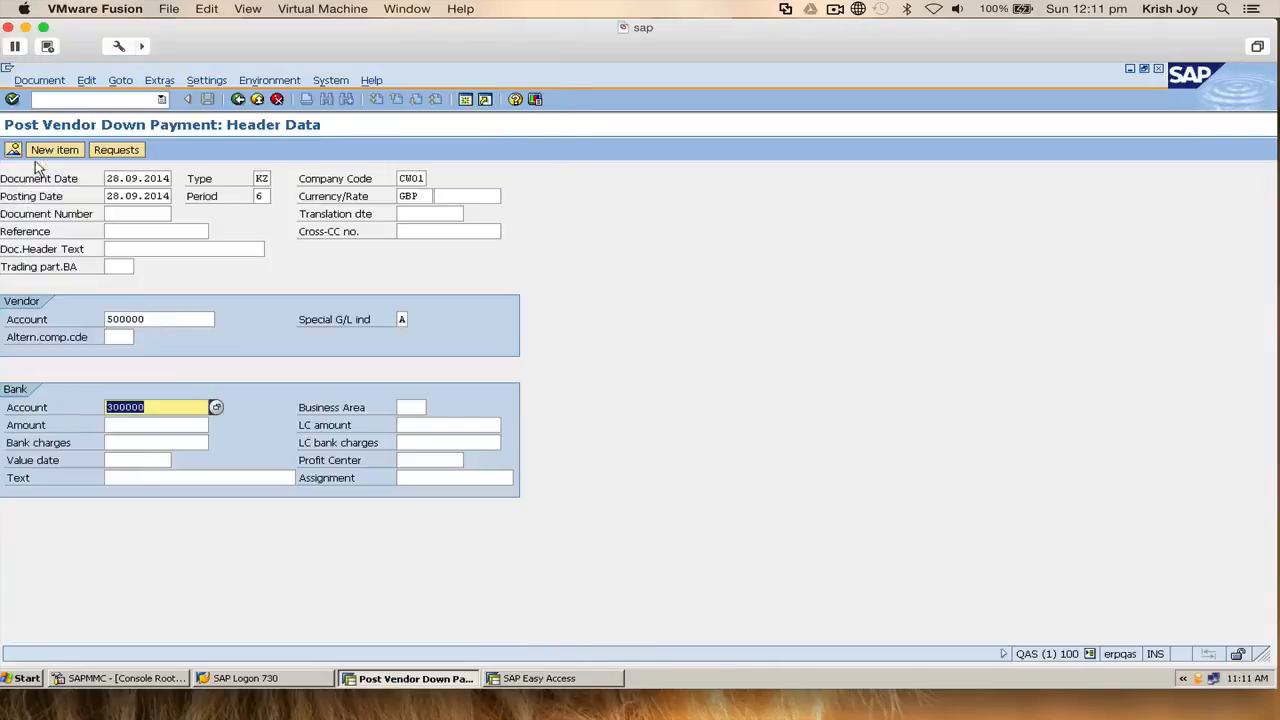
{"action": "double_click", "coordinate": [38, 163]}
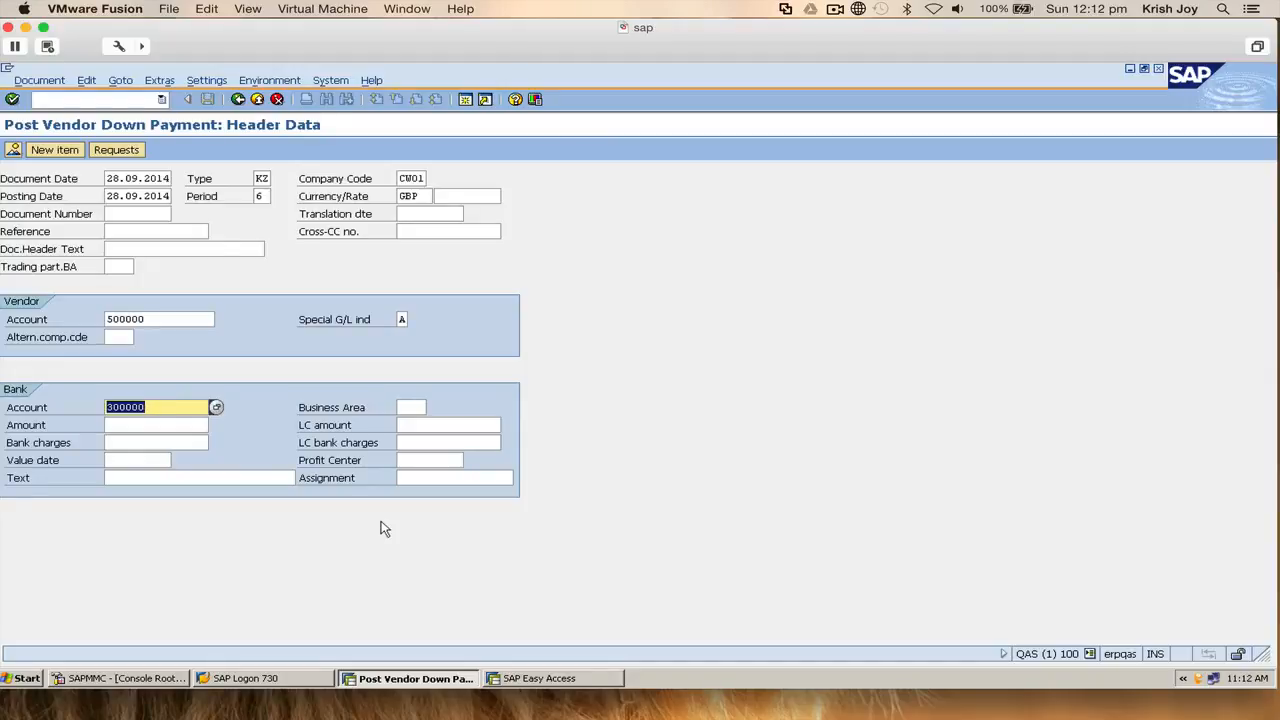
{"action": "left_click", "coordinate": [184, 424]}
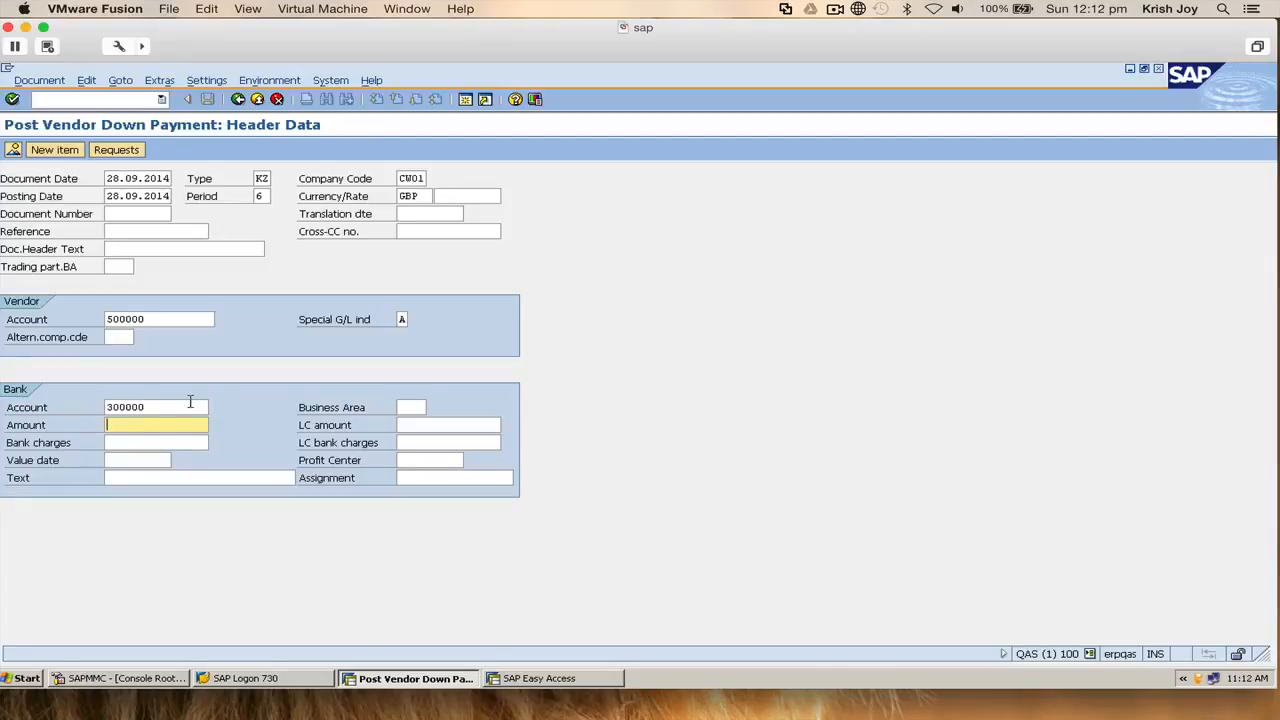
{"action": "type", "text": "1500"}
{"action": "key", "text": "Return"}
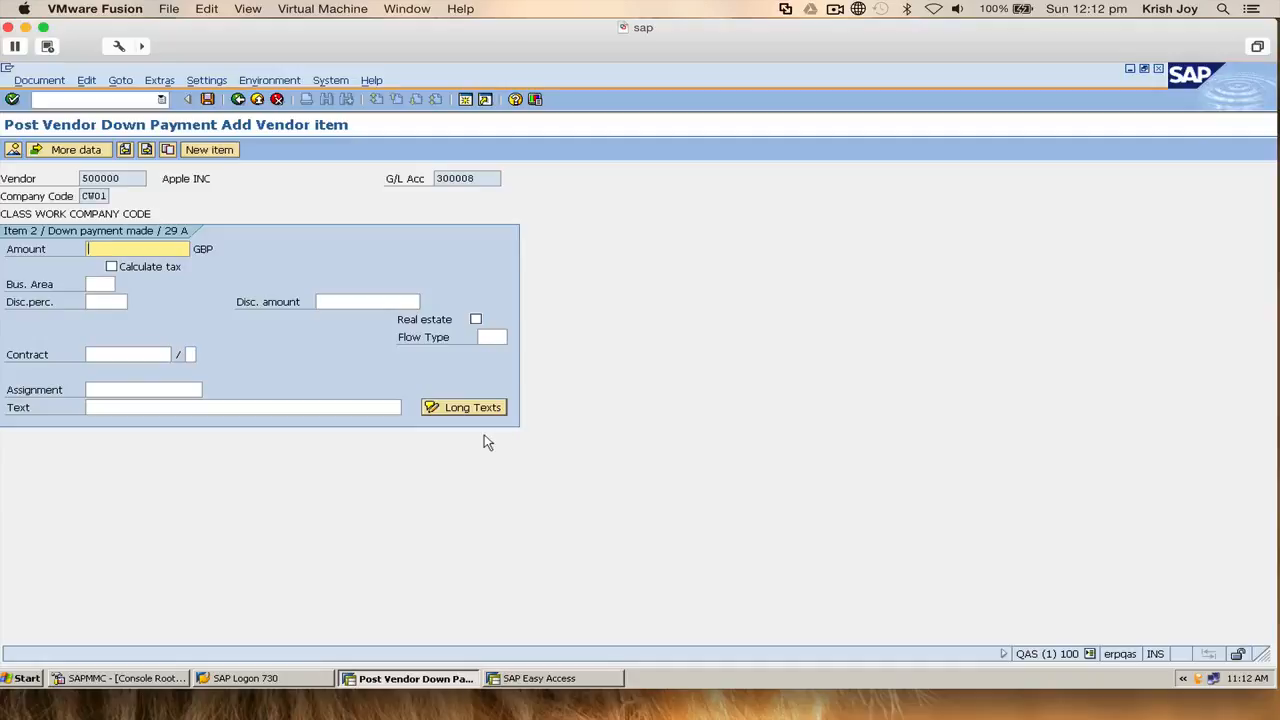
- Enter 1500 GBP as the vendor item amount and simulate the down payment document
{"action": "type", "text": "1500"}
{"action": "left_click", "coordinate": [37, 81]}
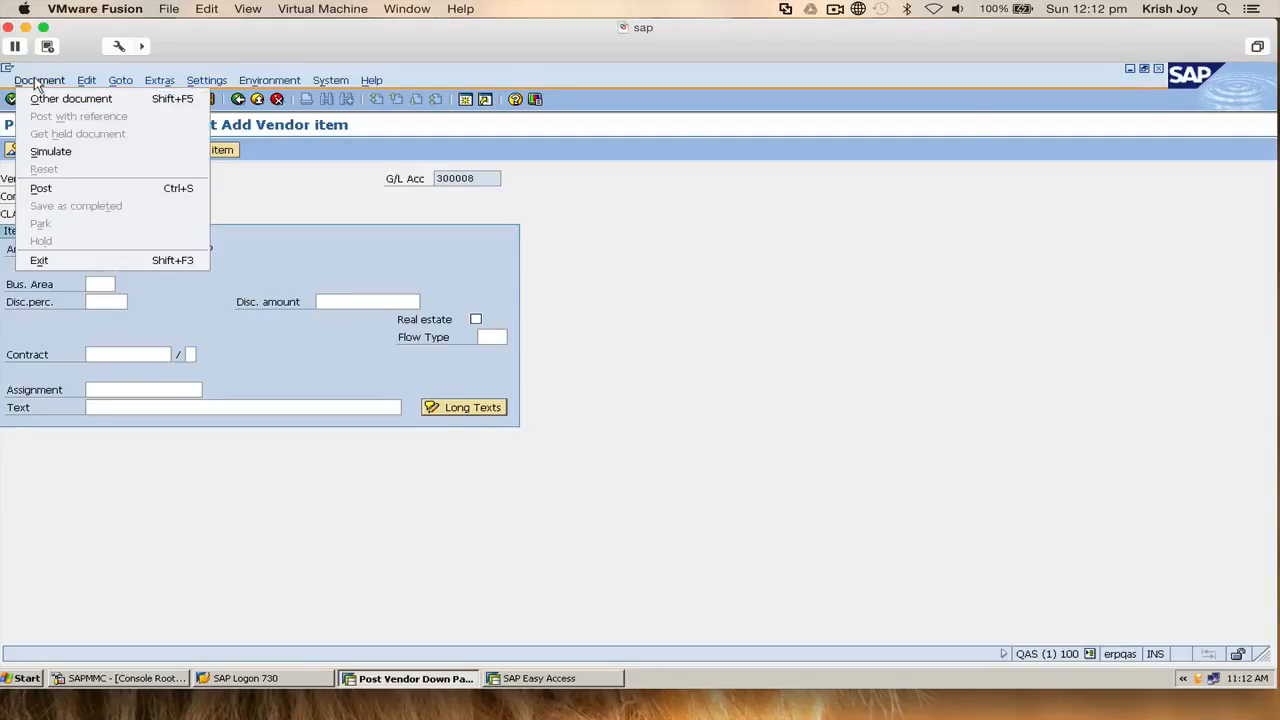
{"action": "left_click", "coordinate": [66, 153]}
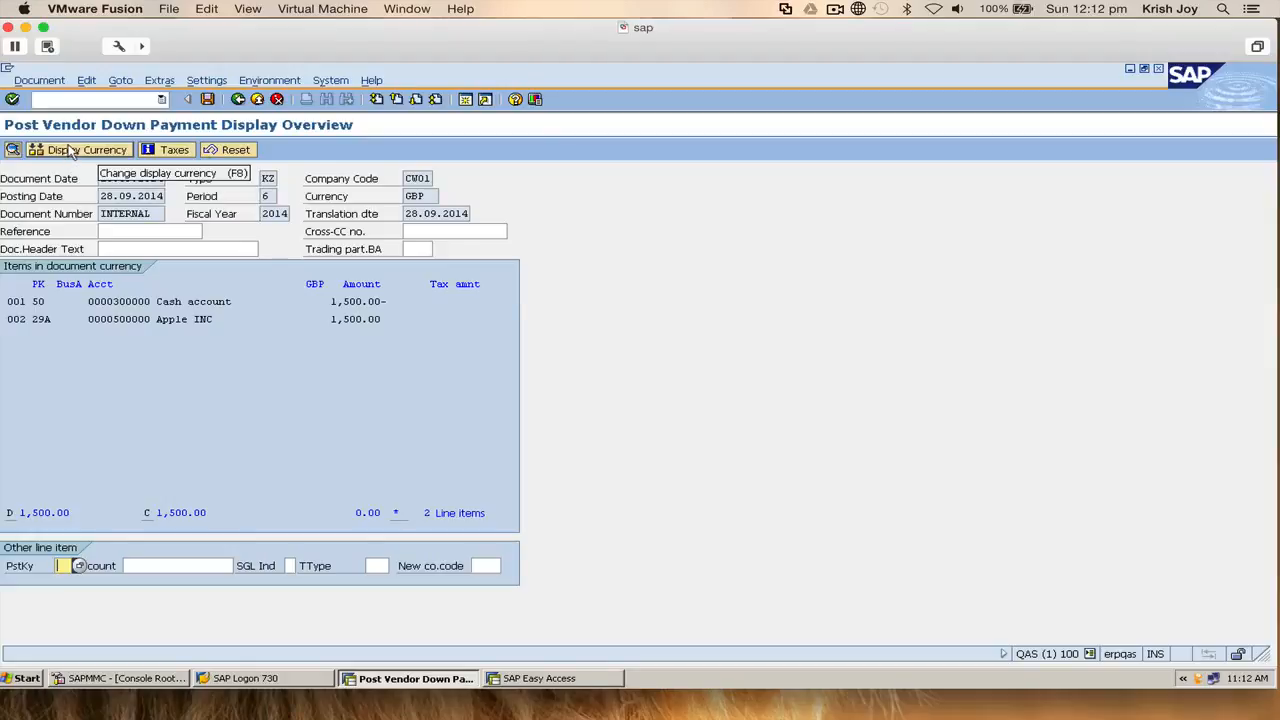
- Post the simulated vendor down payment document
{"action": "left_click", "coordinate": [836, 9]}
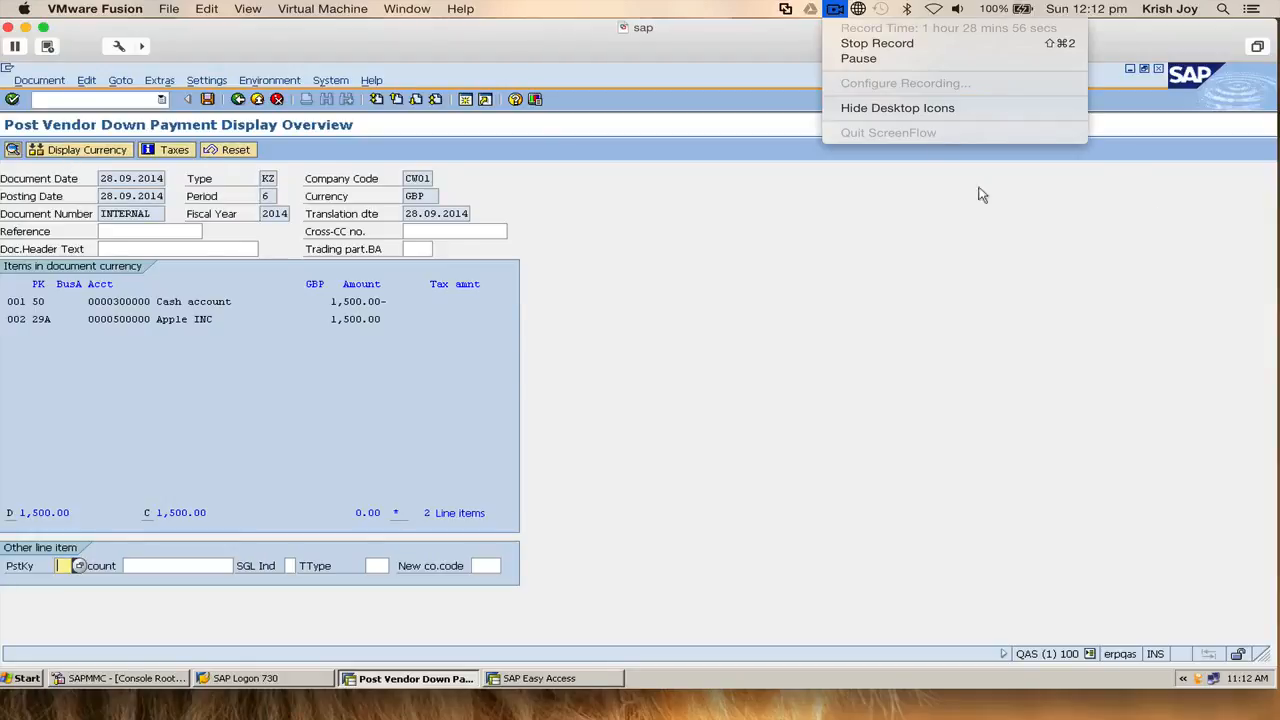
{"action": "left_click", "coordinate": [993, 224]}
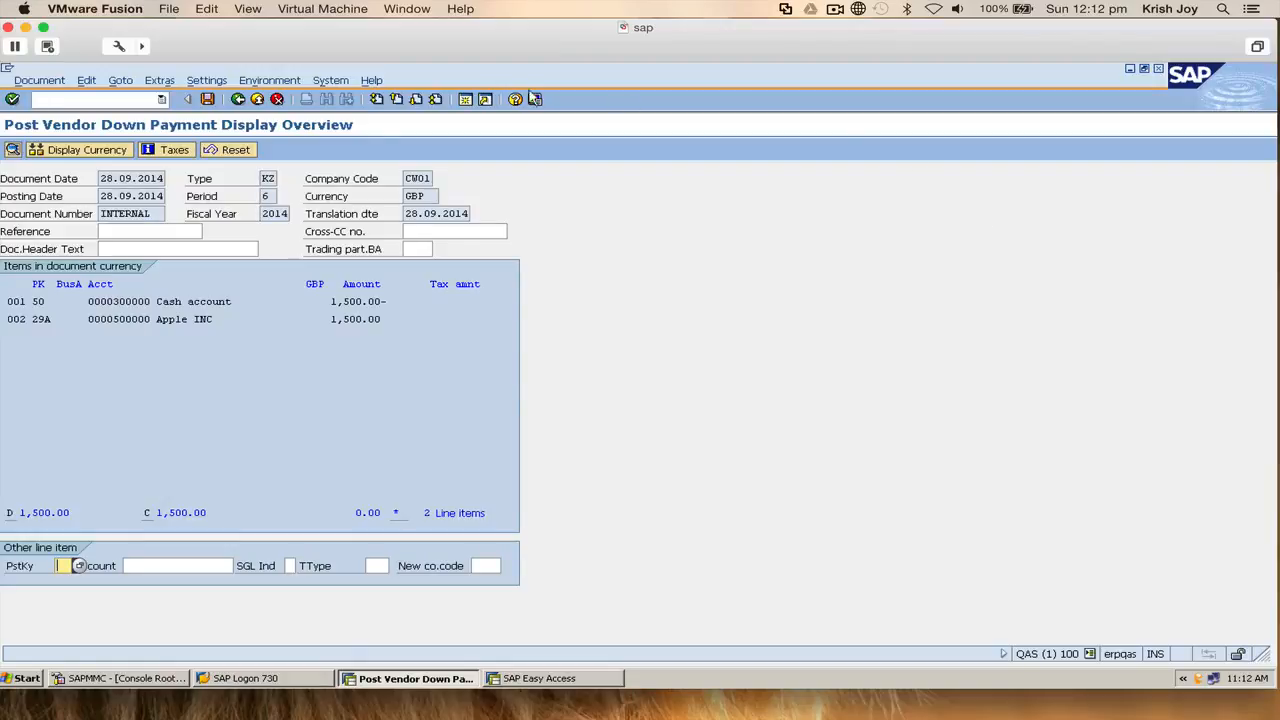
{"action": "left_click", "coordinate": [208, 99]}
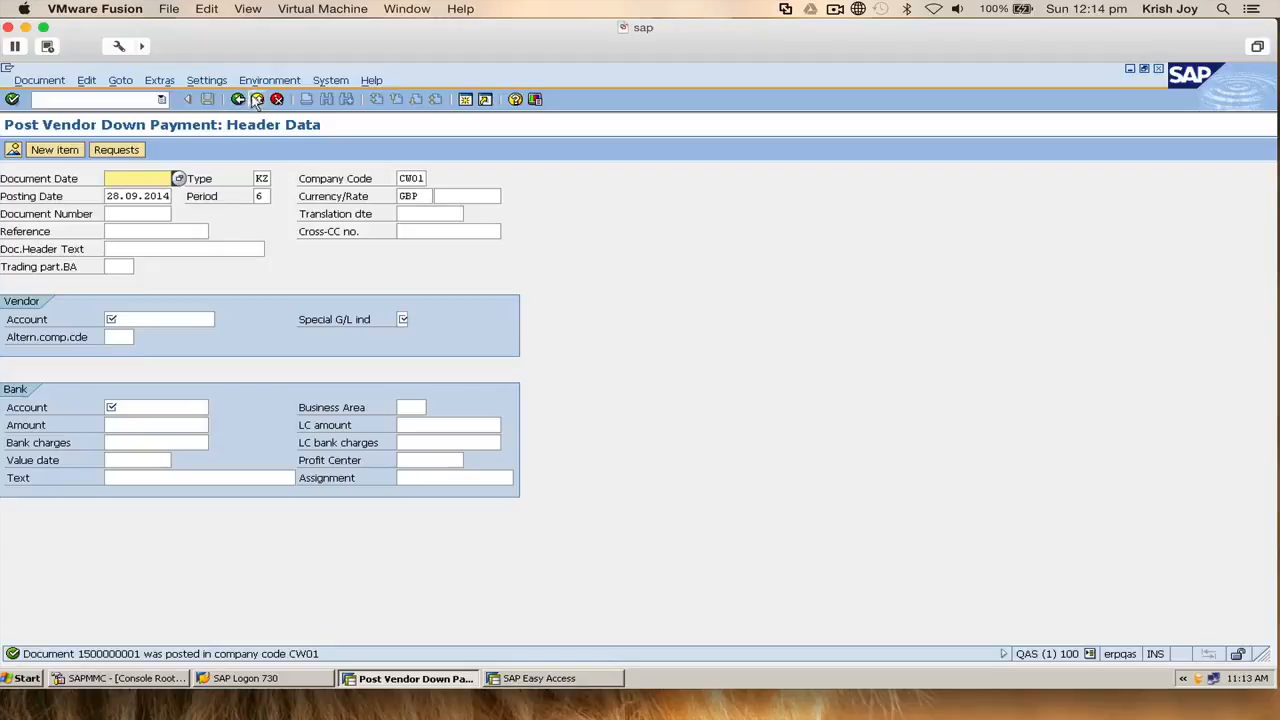
- Leave the vendor down payment posting and open the Vendor Line Item Display with transaction FBL1N
{"action": "left_click", "coordinate": [257, 100]}
{"action": "left_click", "coordinate": [230, 380]}
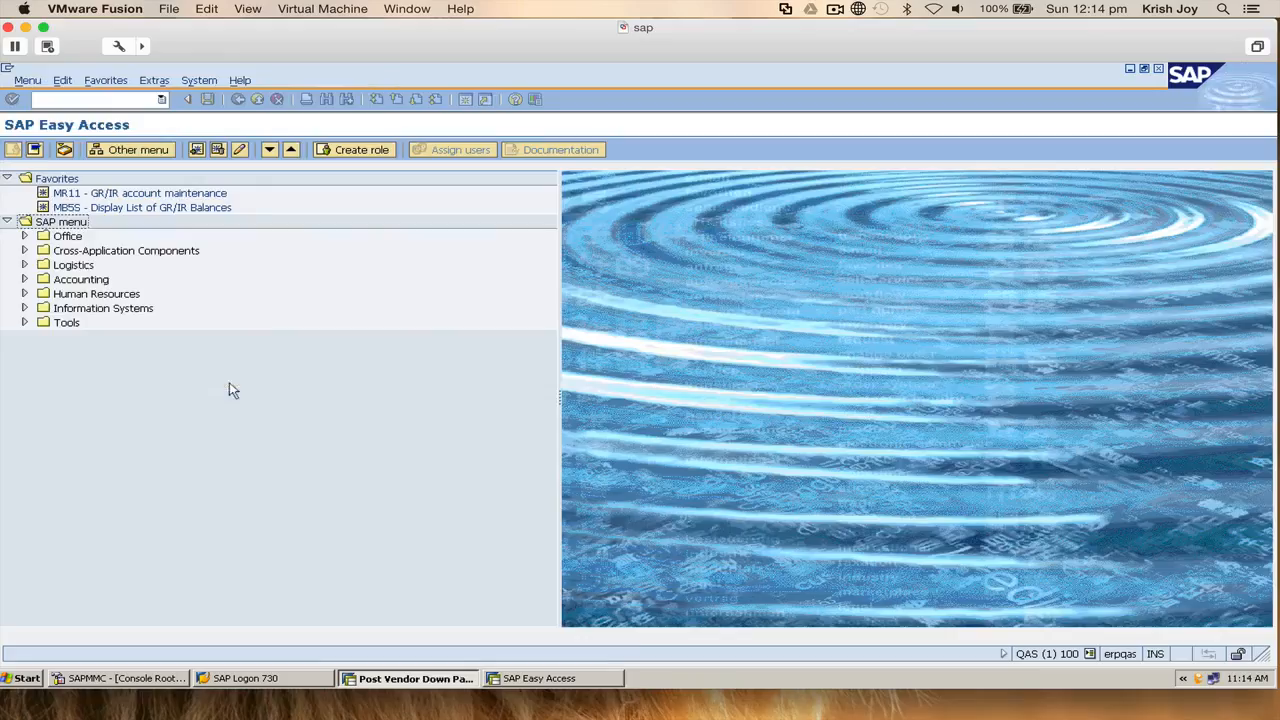
{"action": "left_click", "coordinate": [145, 99]}
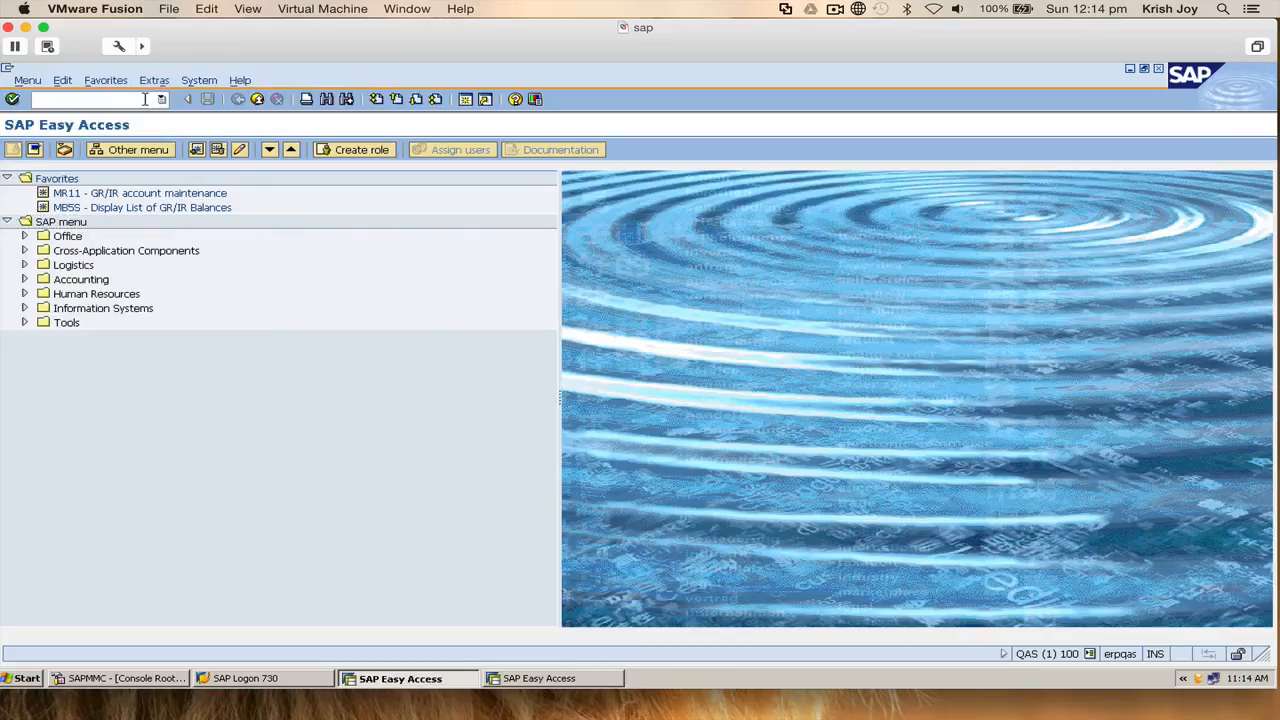
{"action": "type", "text": "fbl1n"}
{"action": "key", "text": "Return"}
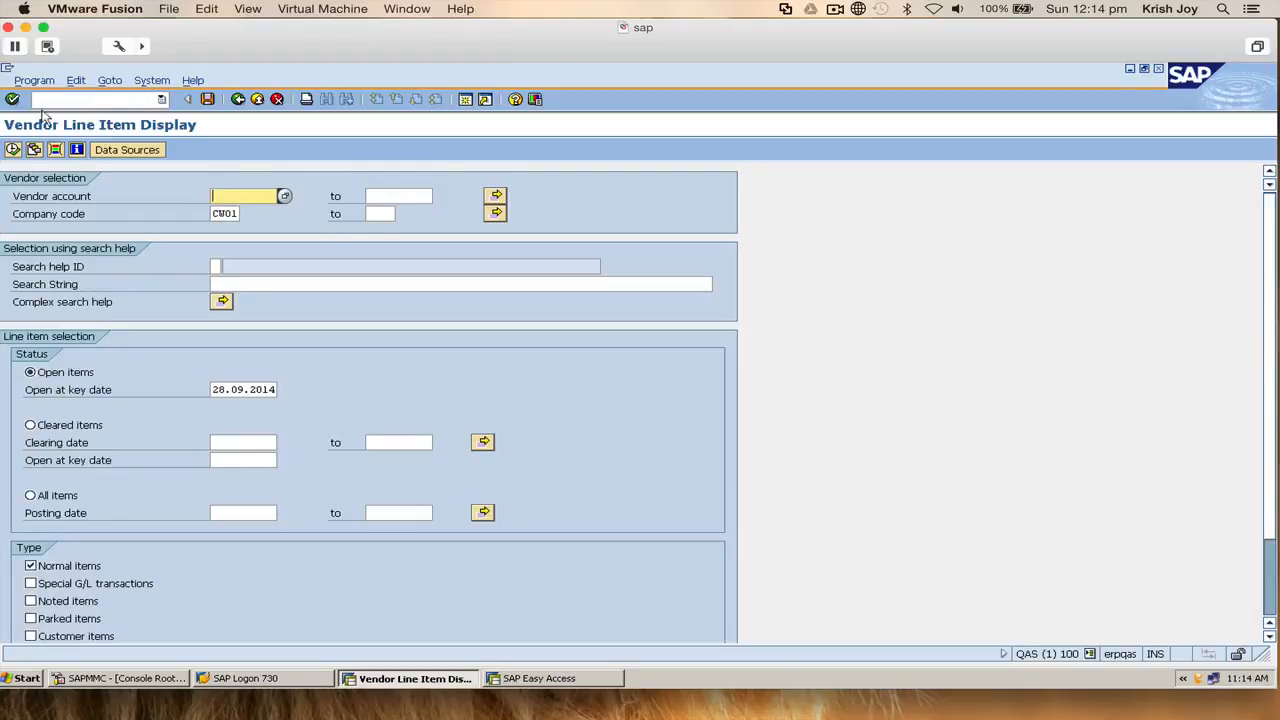
- Display all line items of vendor Apple INC in company code CW01, including normal items and special G/L transactions
{"action": "left_click", "coordinate": [285, 196]}
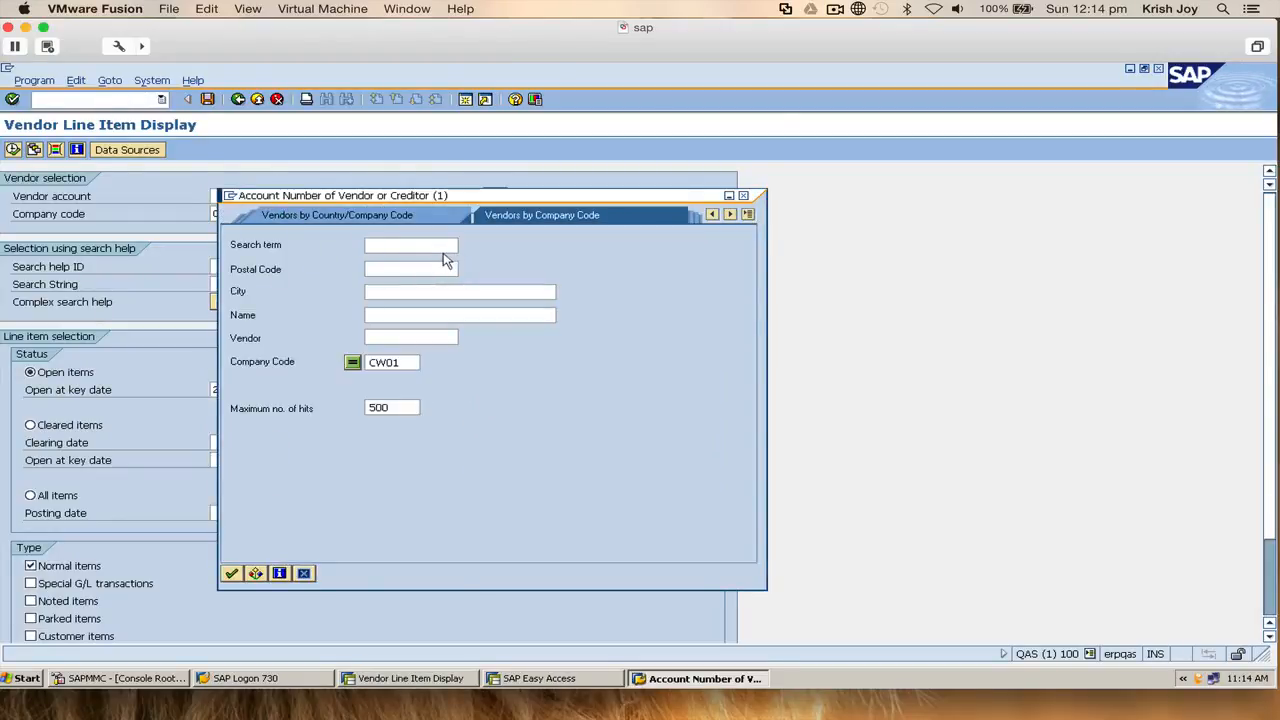
{"action": "key", "text": "Return"}
{"action": "double_click", "coordinate": [300, 205]}
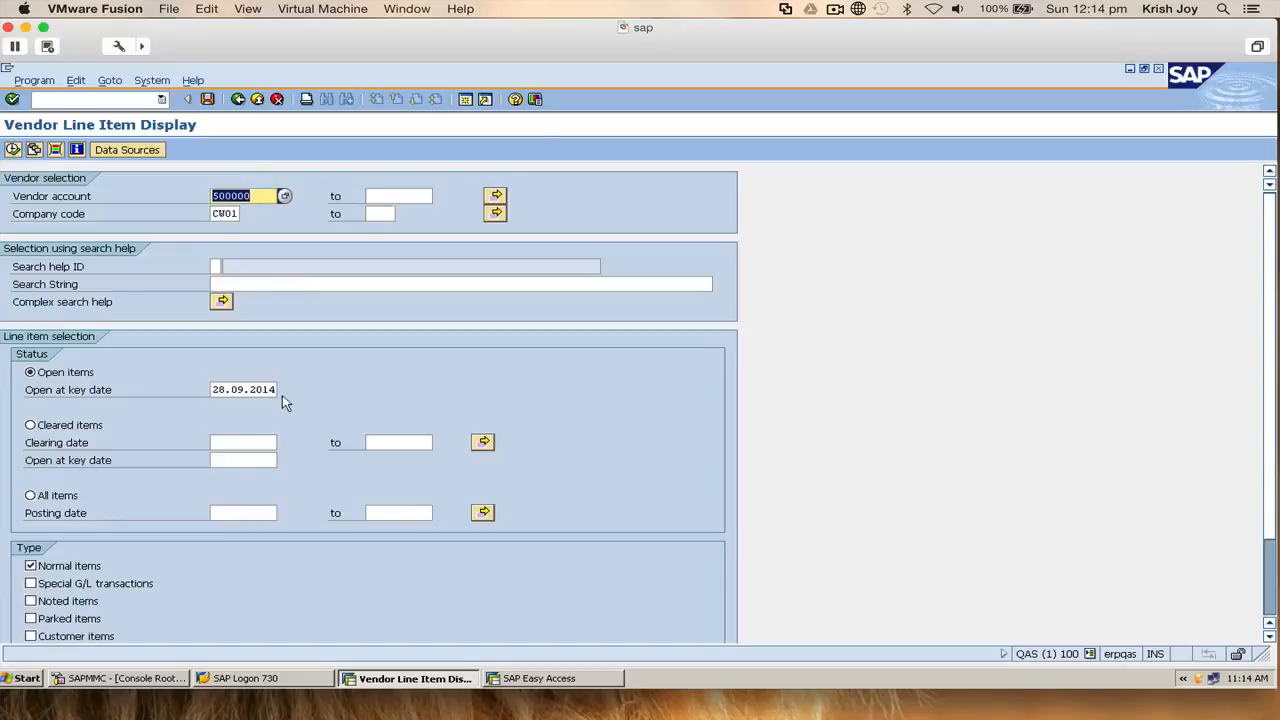
{"action": "left_click", "coordinate": [95, 586]}
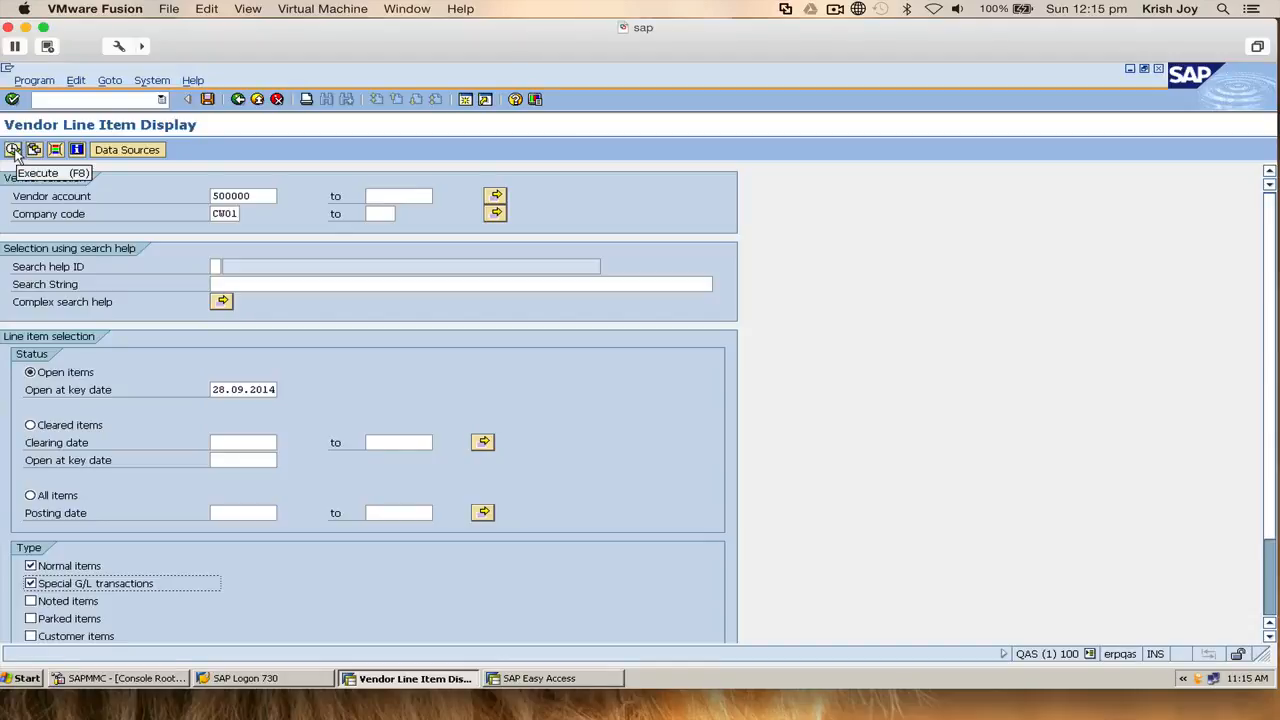
{"action": "left_click", "coordinate": [38, 496]}
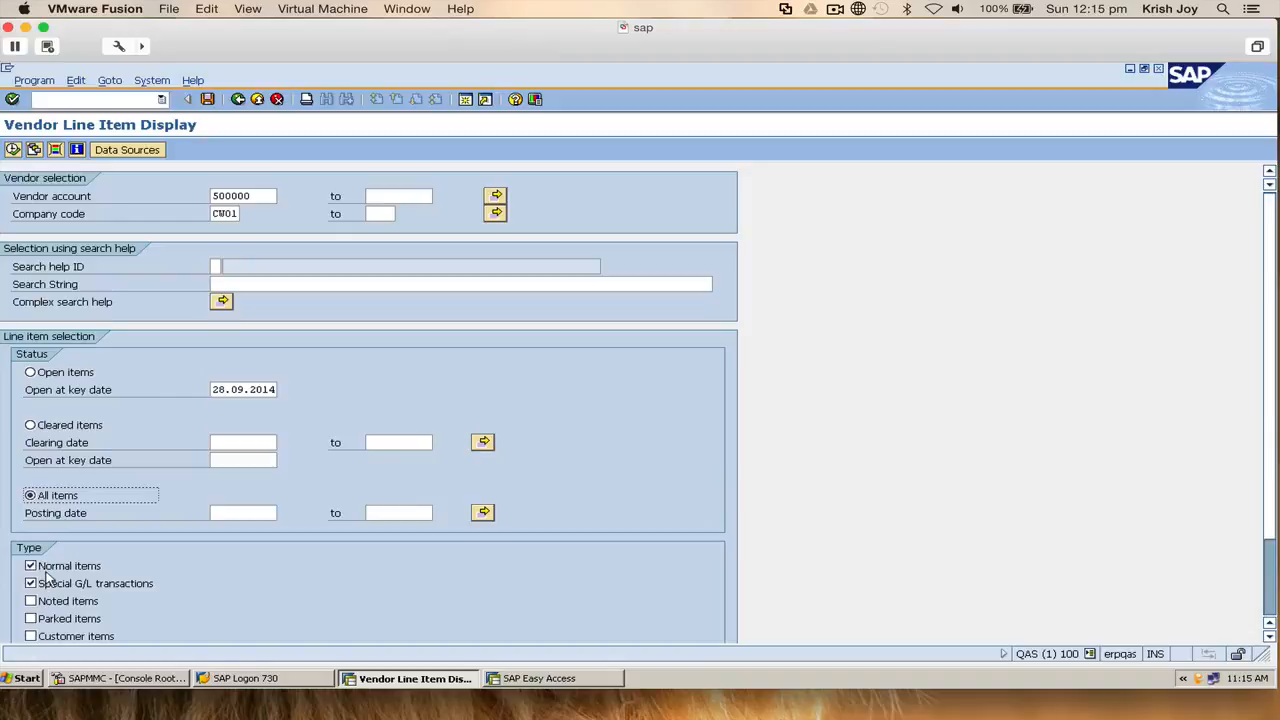
{"action": "left_click", "coordinate": [13, 149]}
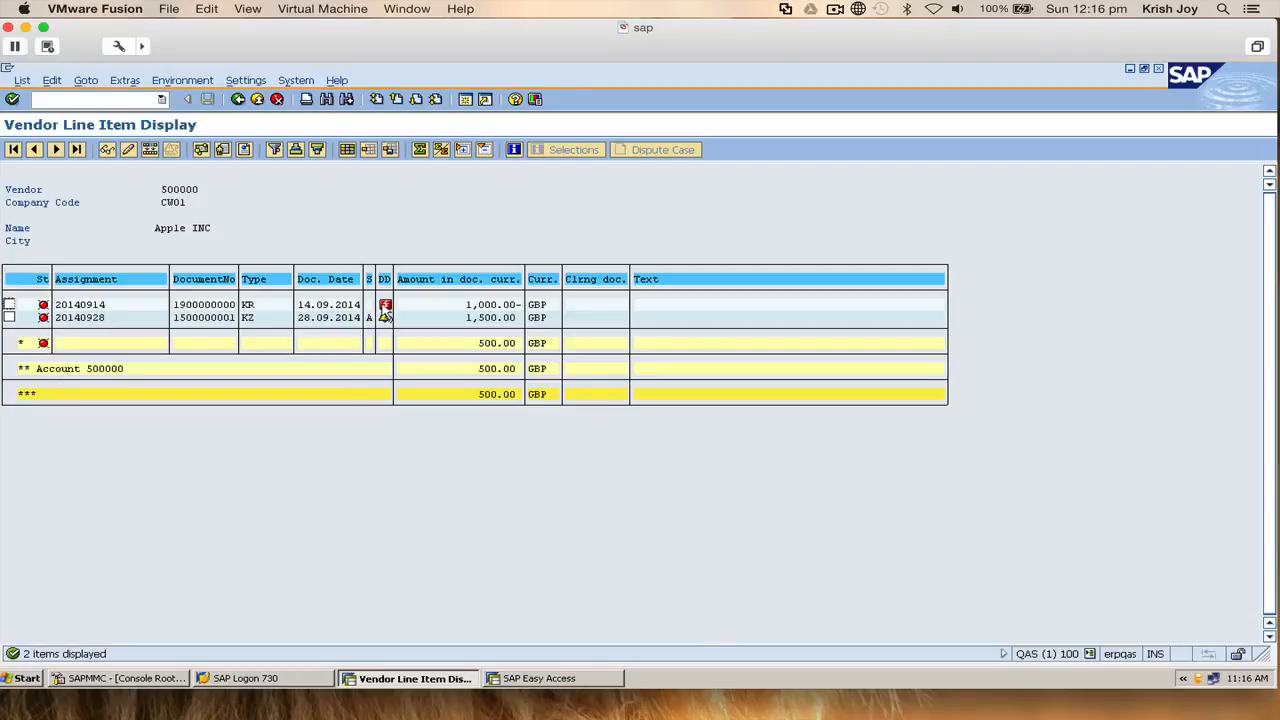
{"action": "mouse_move", "coordinate": [386, 313]}
- Switch to the second SAP session and open the Change Vendor transaction FK02
{"action": "left_click", "coordinate": [537, 680]}
{"action": "left_click", "coordinate": [104, 97]}
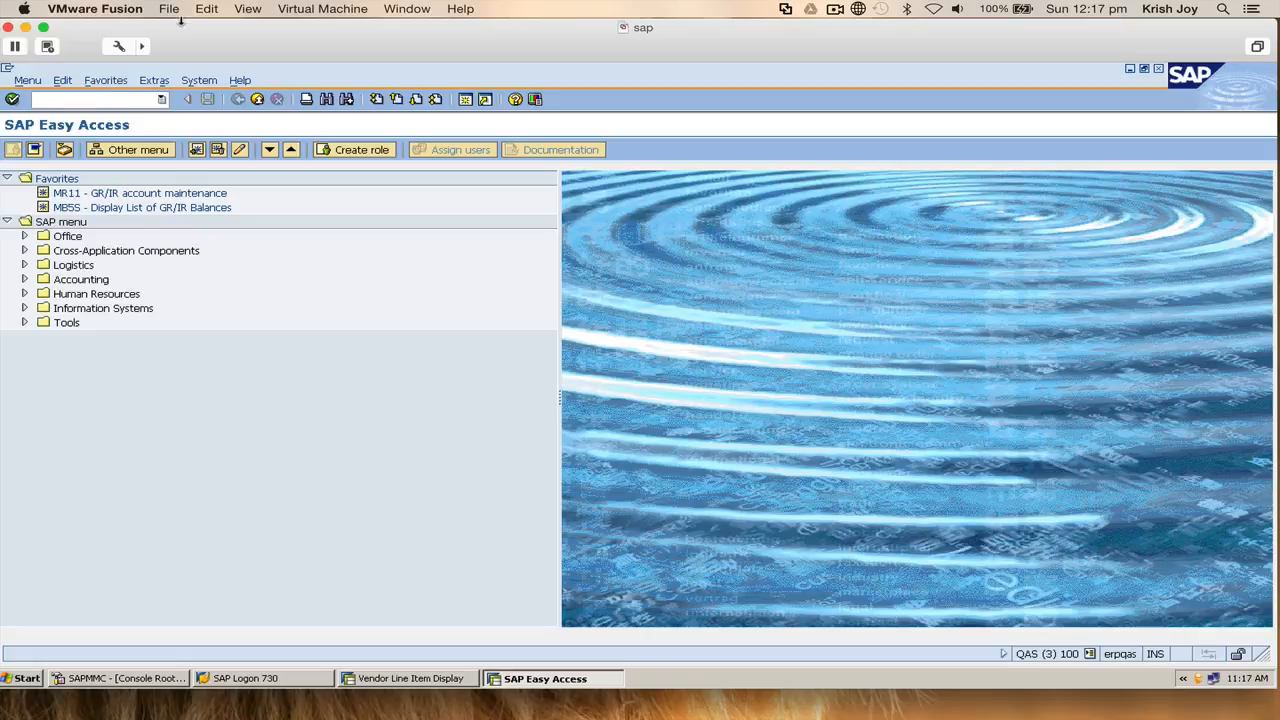
{"action": "type", "text": "fk02"}
{"action": "key", "text": "Return"}
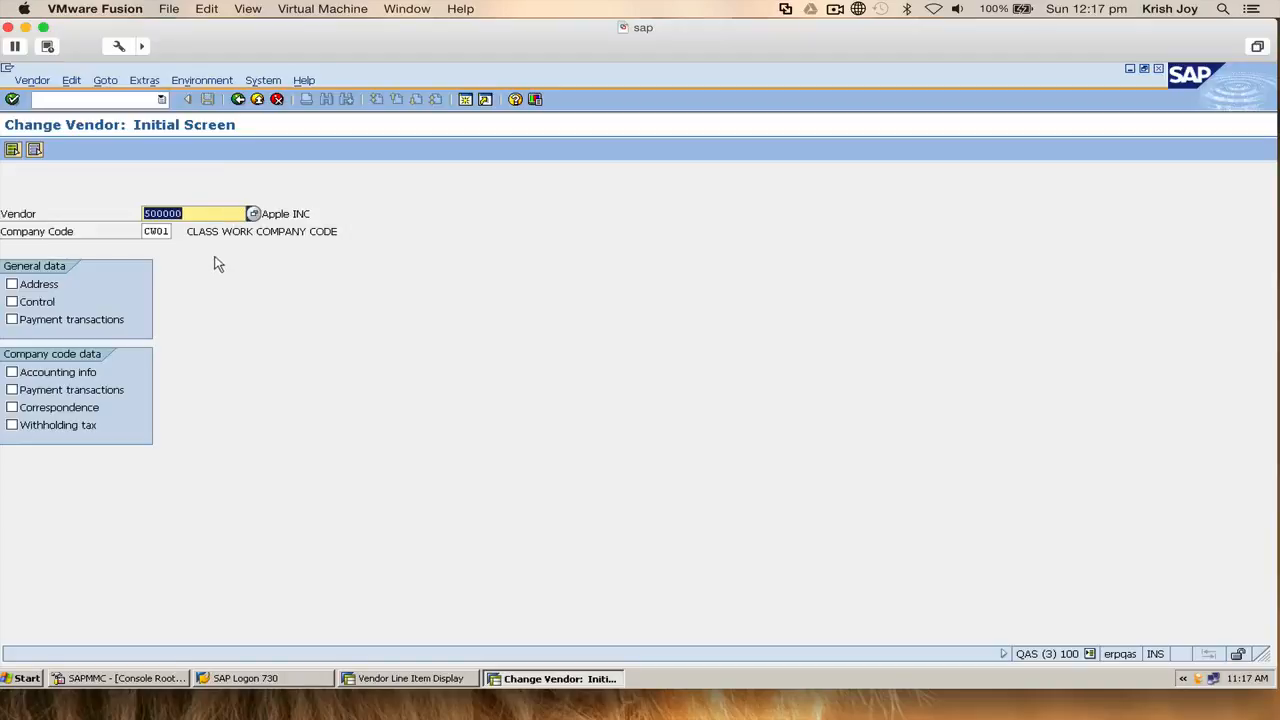
- Select all available general and company code data views for vendor Apple INC and open the vendor's master record
{"action": "key", "text": "Return"}
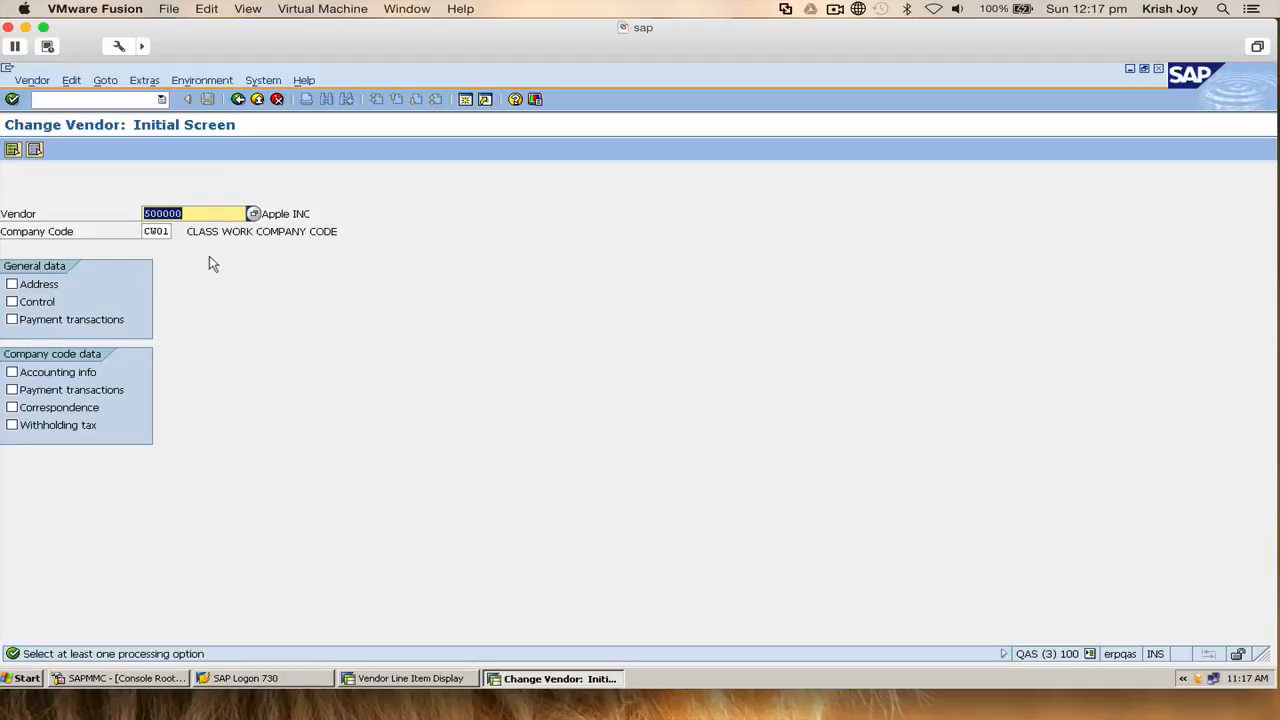
{"action": "left_click", "coordinate": [12, 150]}
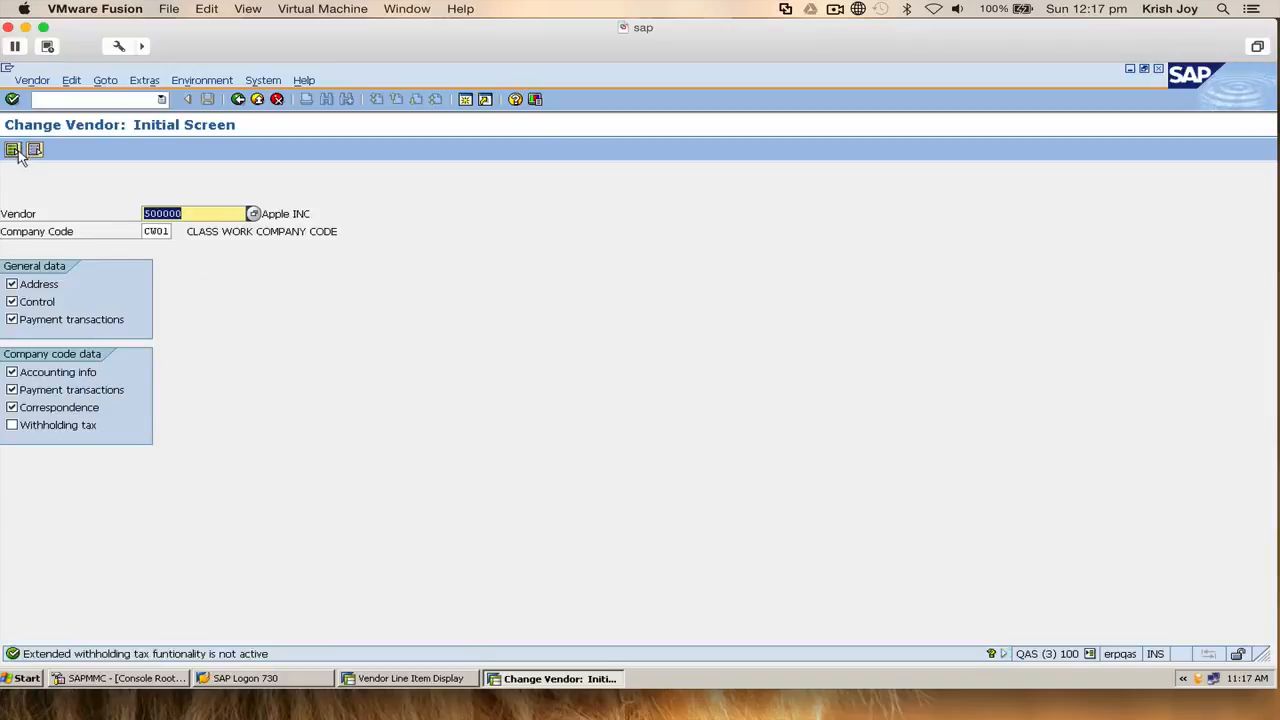
{"action": "left_click", "coordinate": [34, 150]}
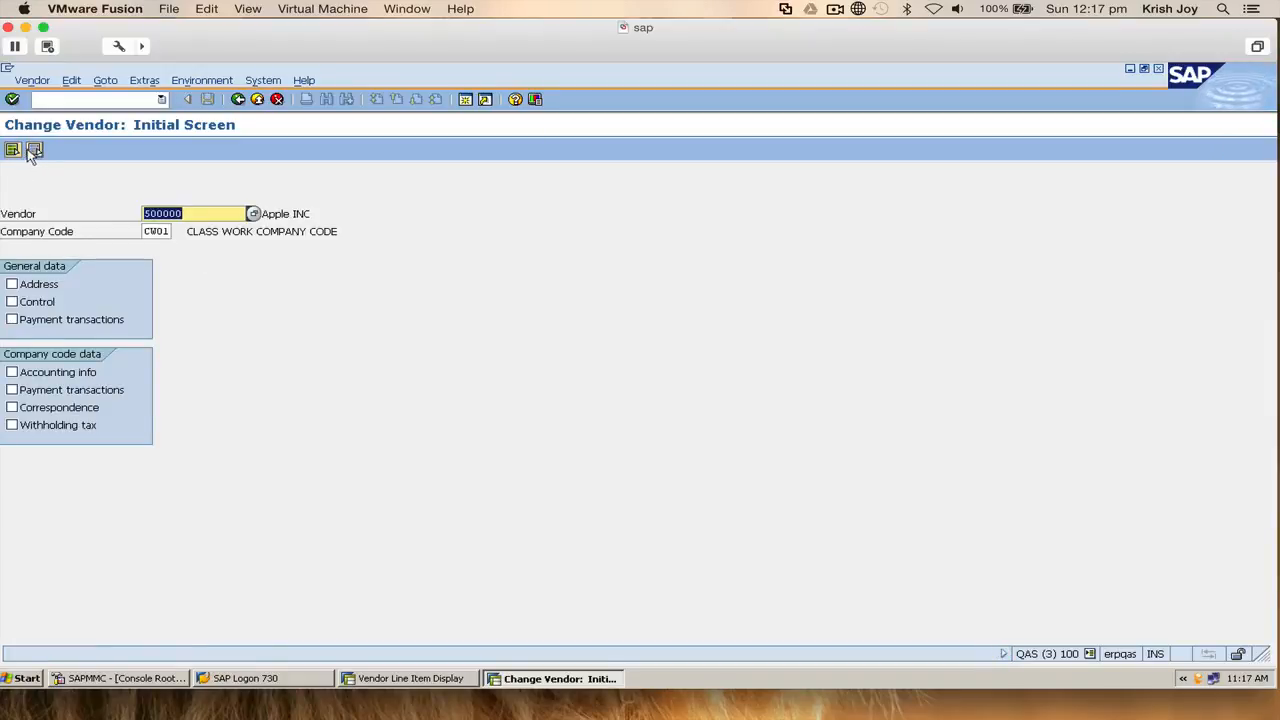
{"action": "left_click", "coordinate": [12, 150]}
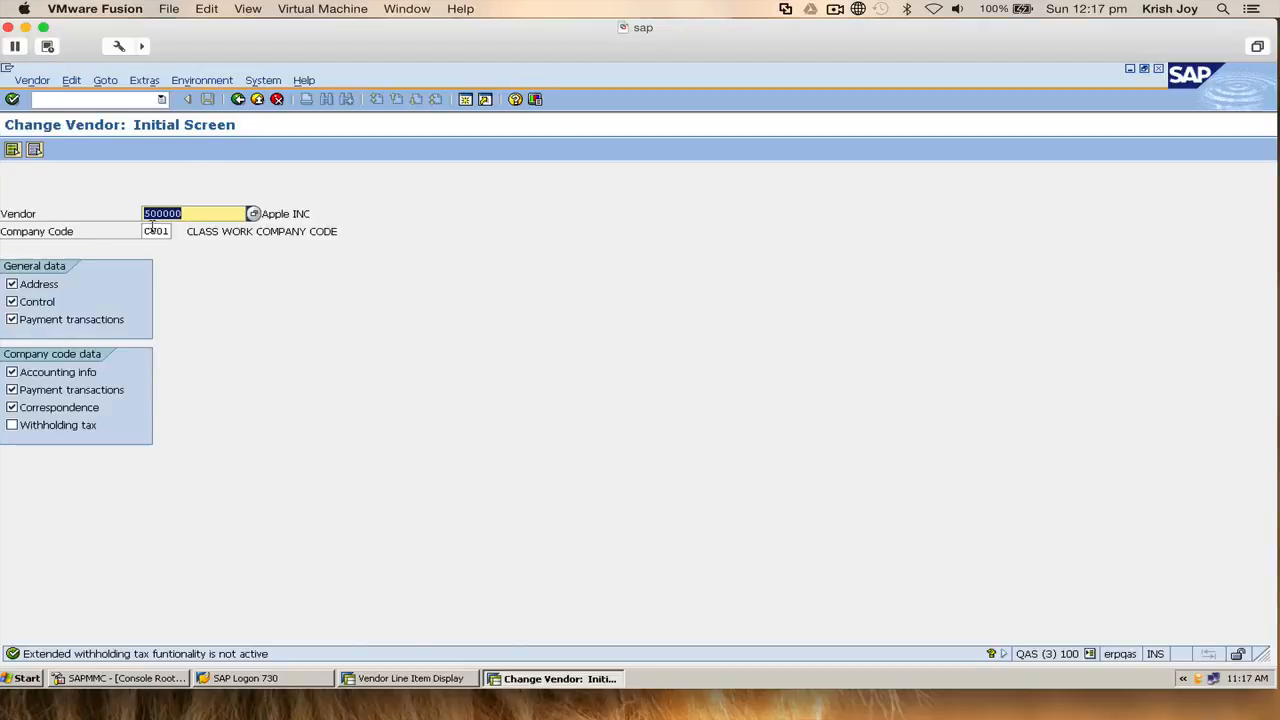
{"action": "key", "text": "Return"}
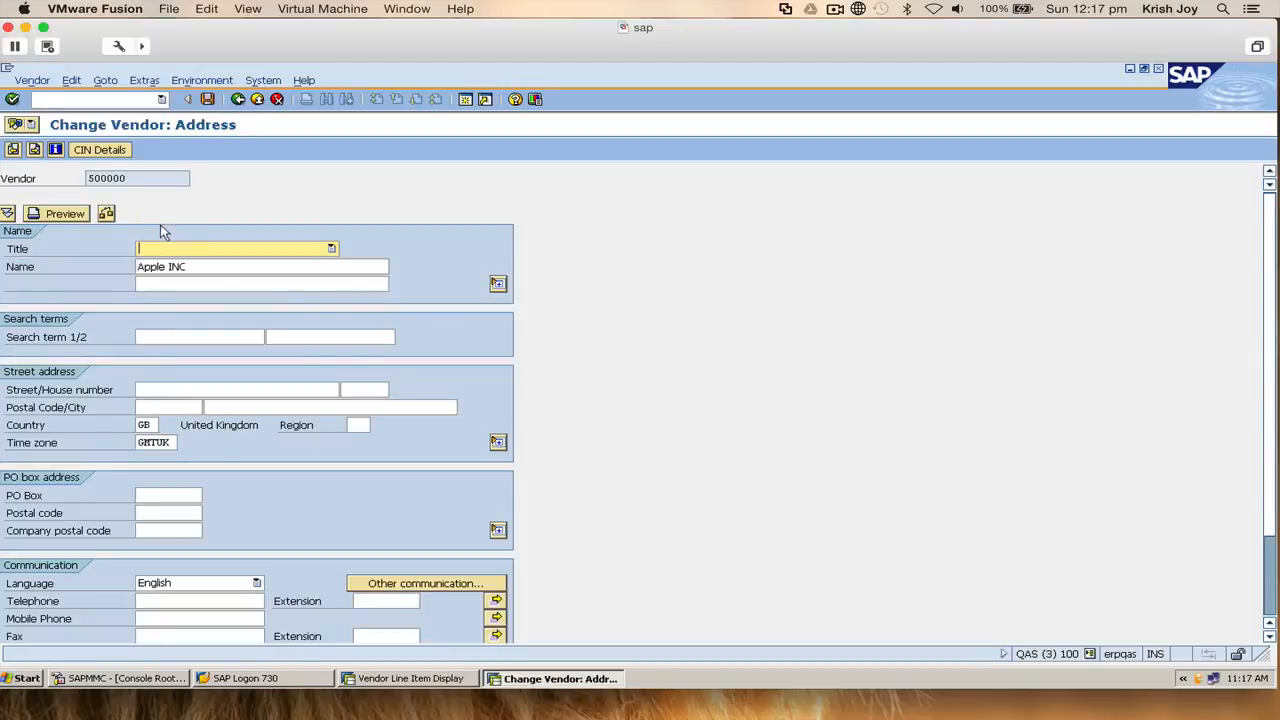
- Examine the vendor's address and communication data, and return to SAP Easy Access without changing the record
{"action": "left_click", "coordinate": [166, 250]}
{"action": "left_click", "coordinate": [787, 374]}
{"action": "key", "text": "F4"}
{"action": "left_click", "coordinate": [779, 374]}
{"action": "scroll", "coordinate": [1274, 490], "scroll_direction": "down", "scroll_amount": 3}
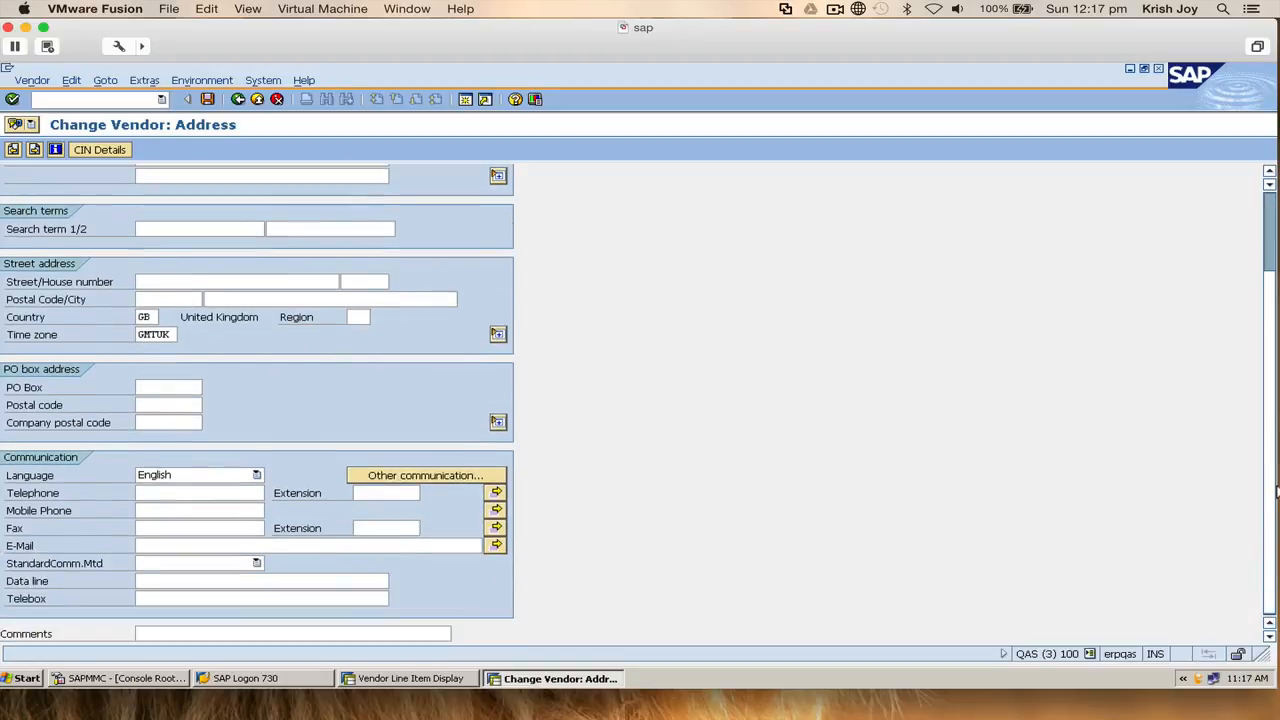
{"action": "scroll", "coordinate": [1274, 492], "scroll_direction": "up", "scroll_amount": 3}
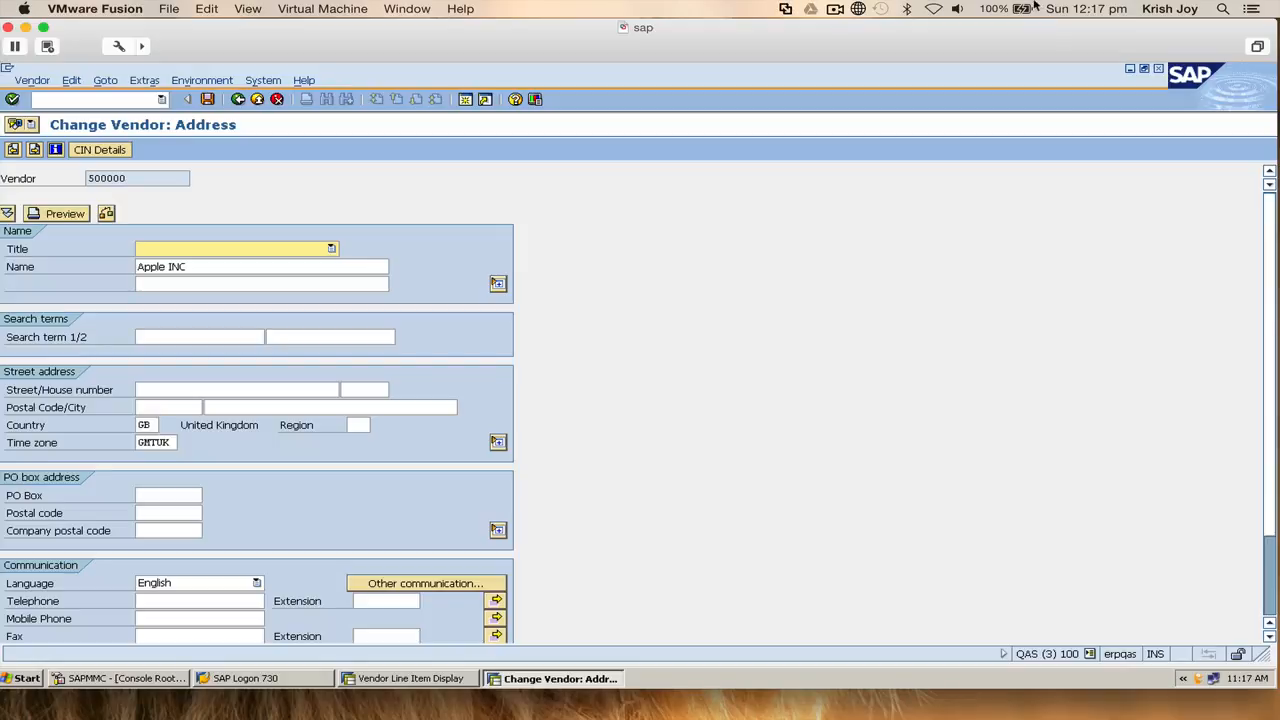
{"action": "left_click", "coordinate": [237, 99]}
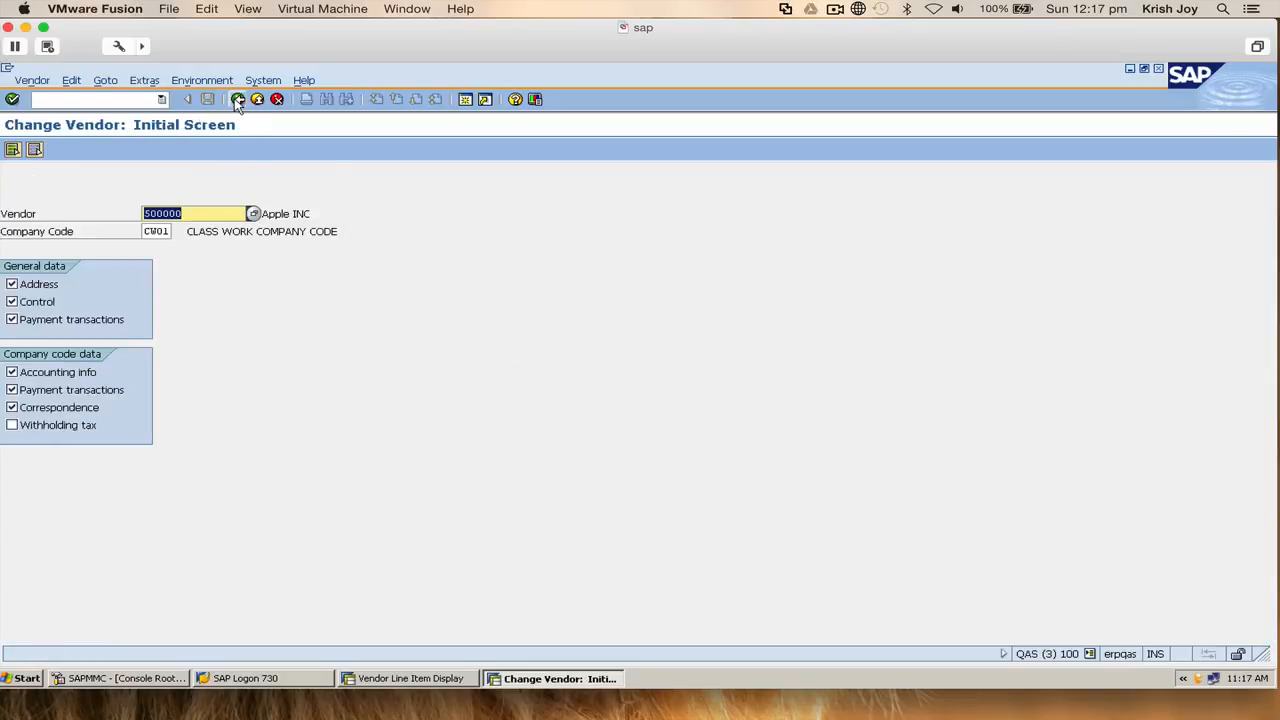
{"action": "left_click", "coordinate": [237, 99]}
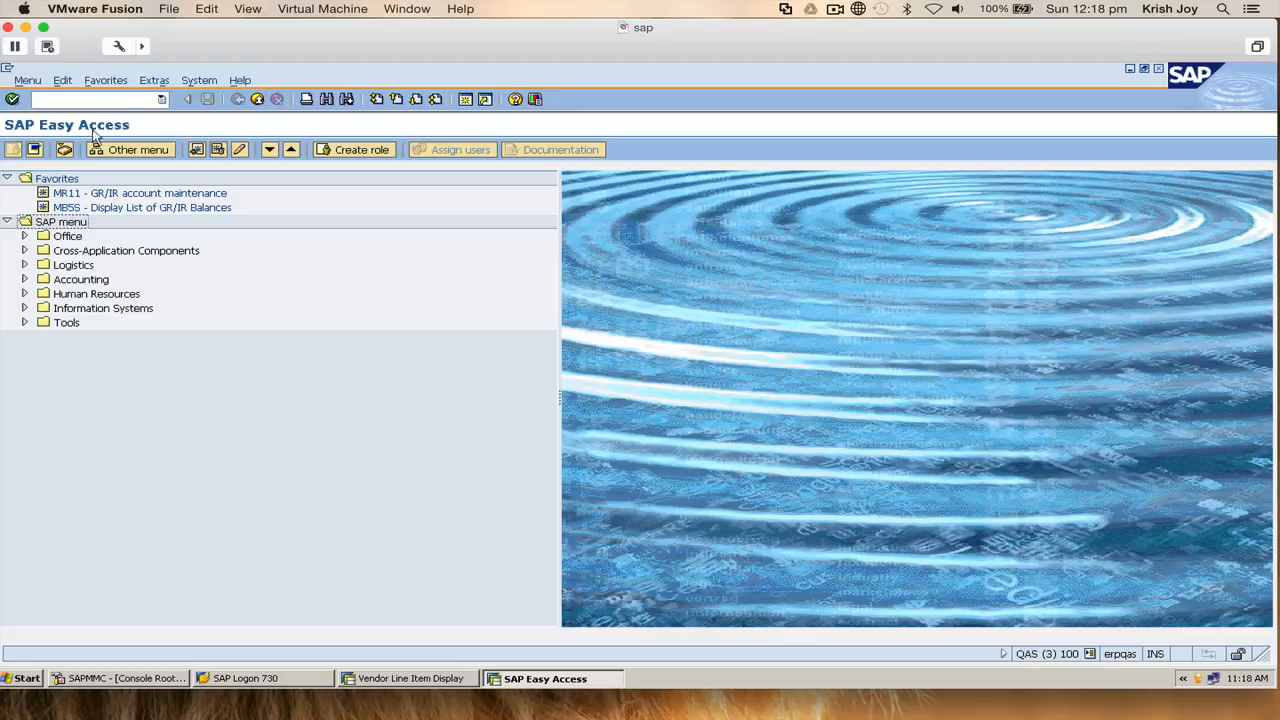
- Open the Reverse Document transaction FB08 to view its header data, and leave it without reversing anything
{"action": "left_click", "coordinate": [123, 98]}
{"action": "type", "text": "fb08"}
{"action": "key", "text": "Return"}
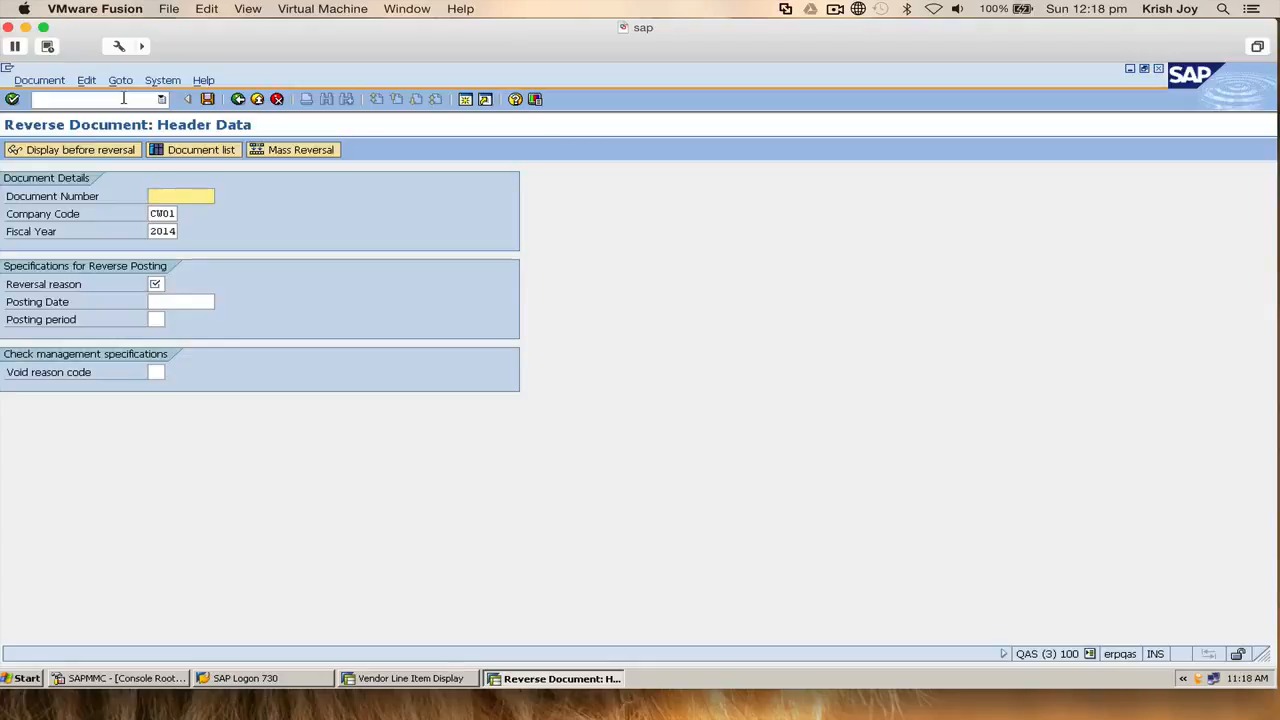
{"action": "left_click", "coordinate": [237, 99]}
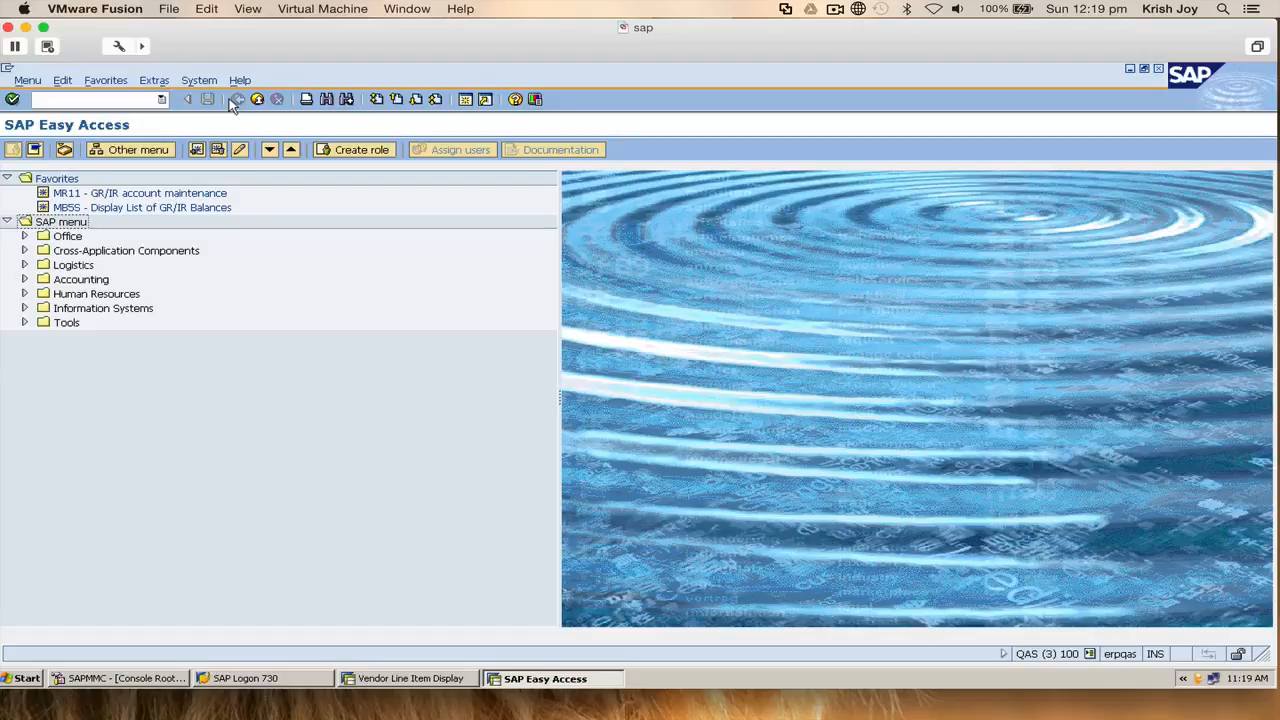
{"action": "left_click", "coordinate": [833, 8]}
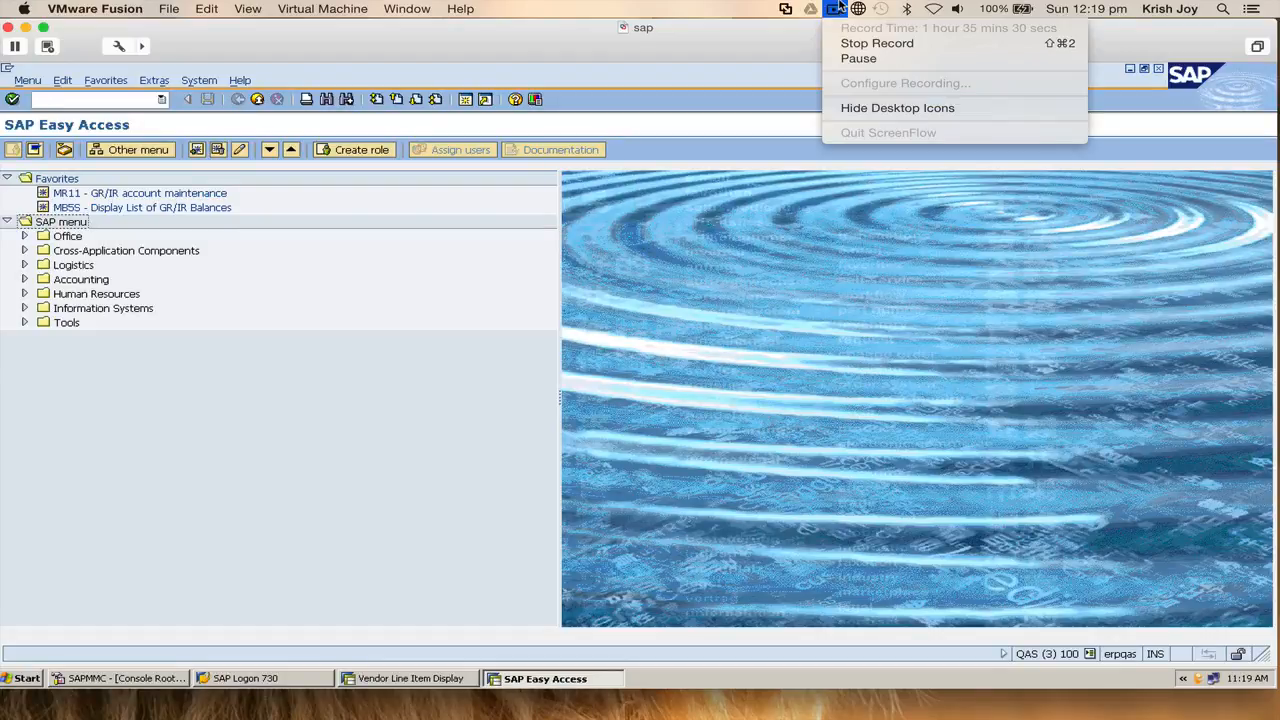